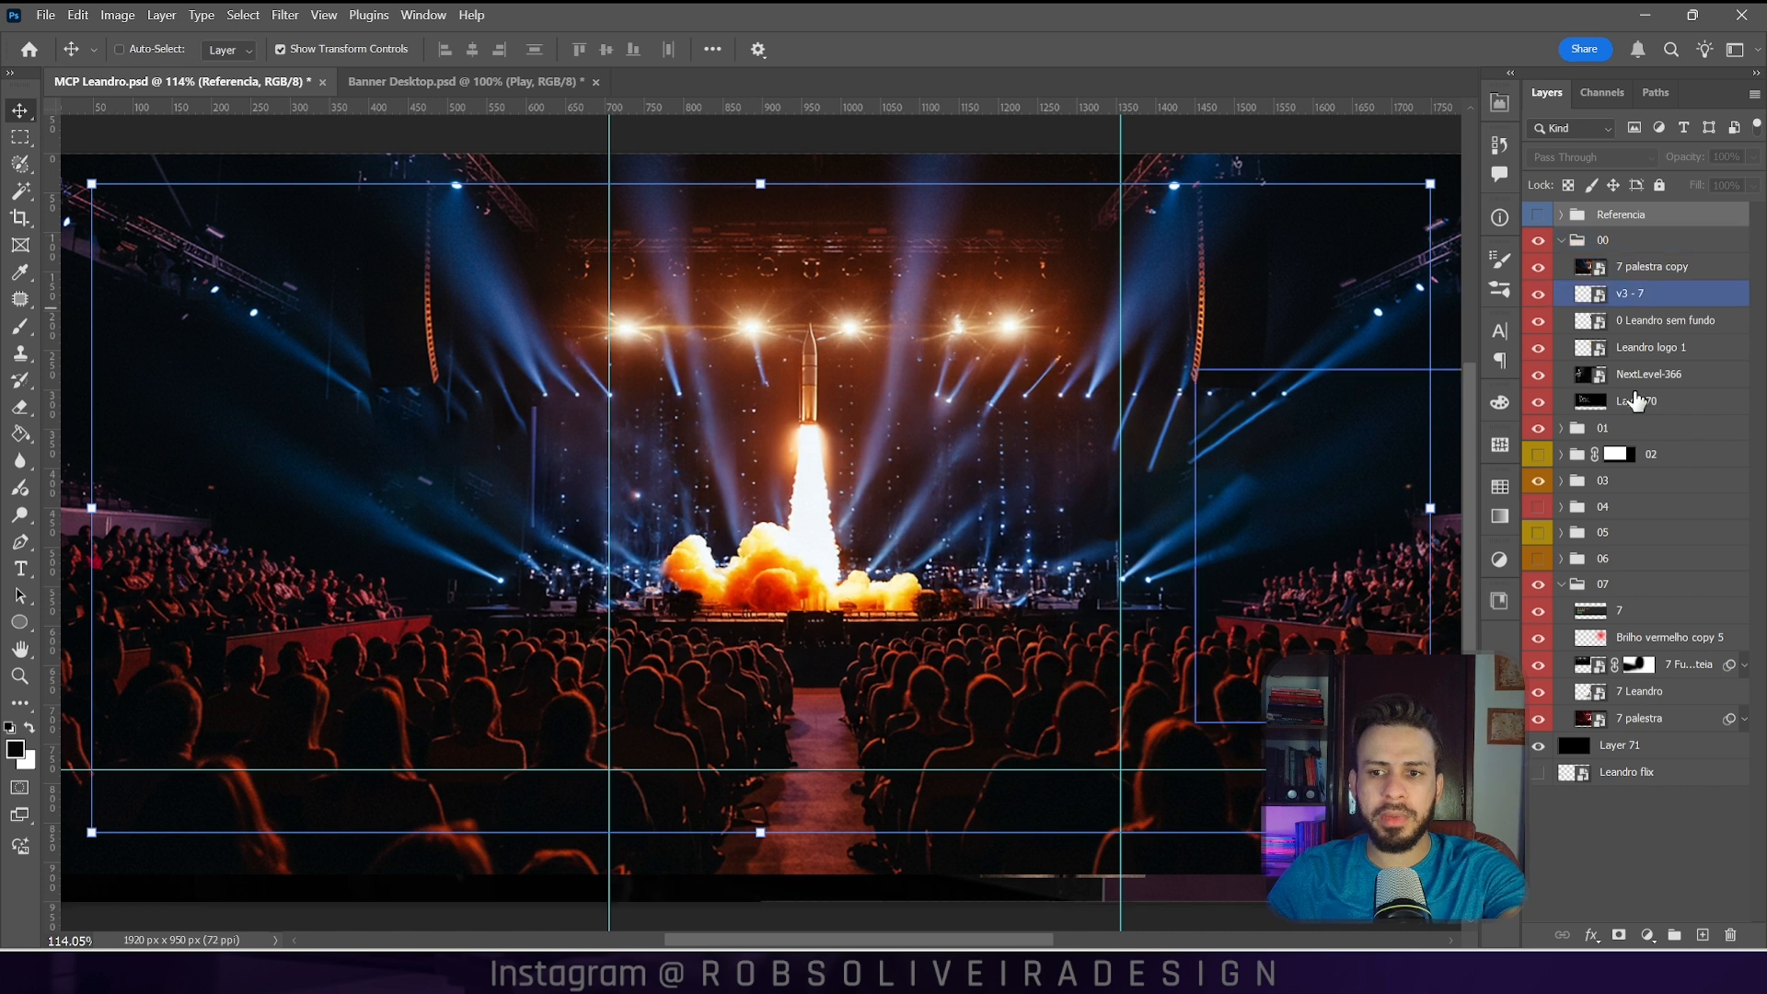
Step: Hide the 07 group and move the 7 palestra copy concert photo to the bottom of the 00 group
left_click(1562, 588)
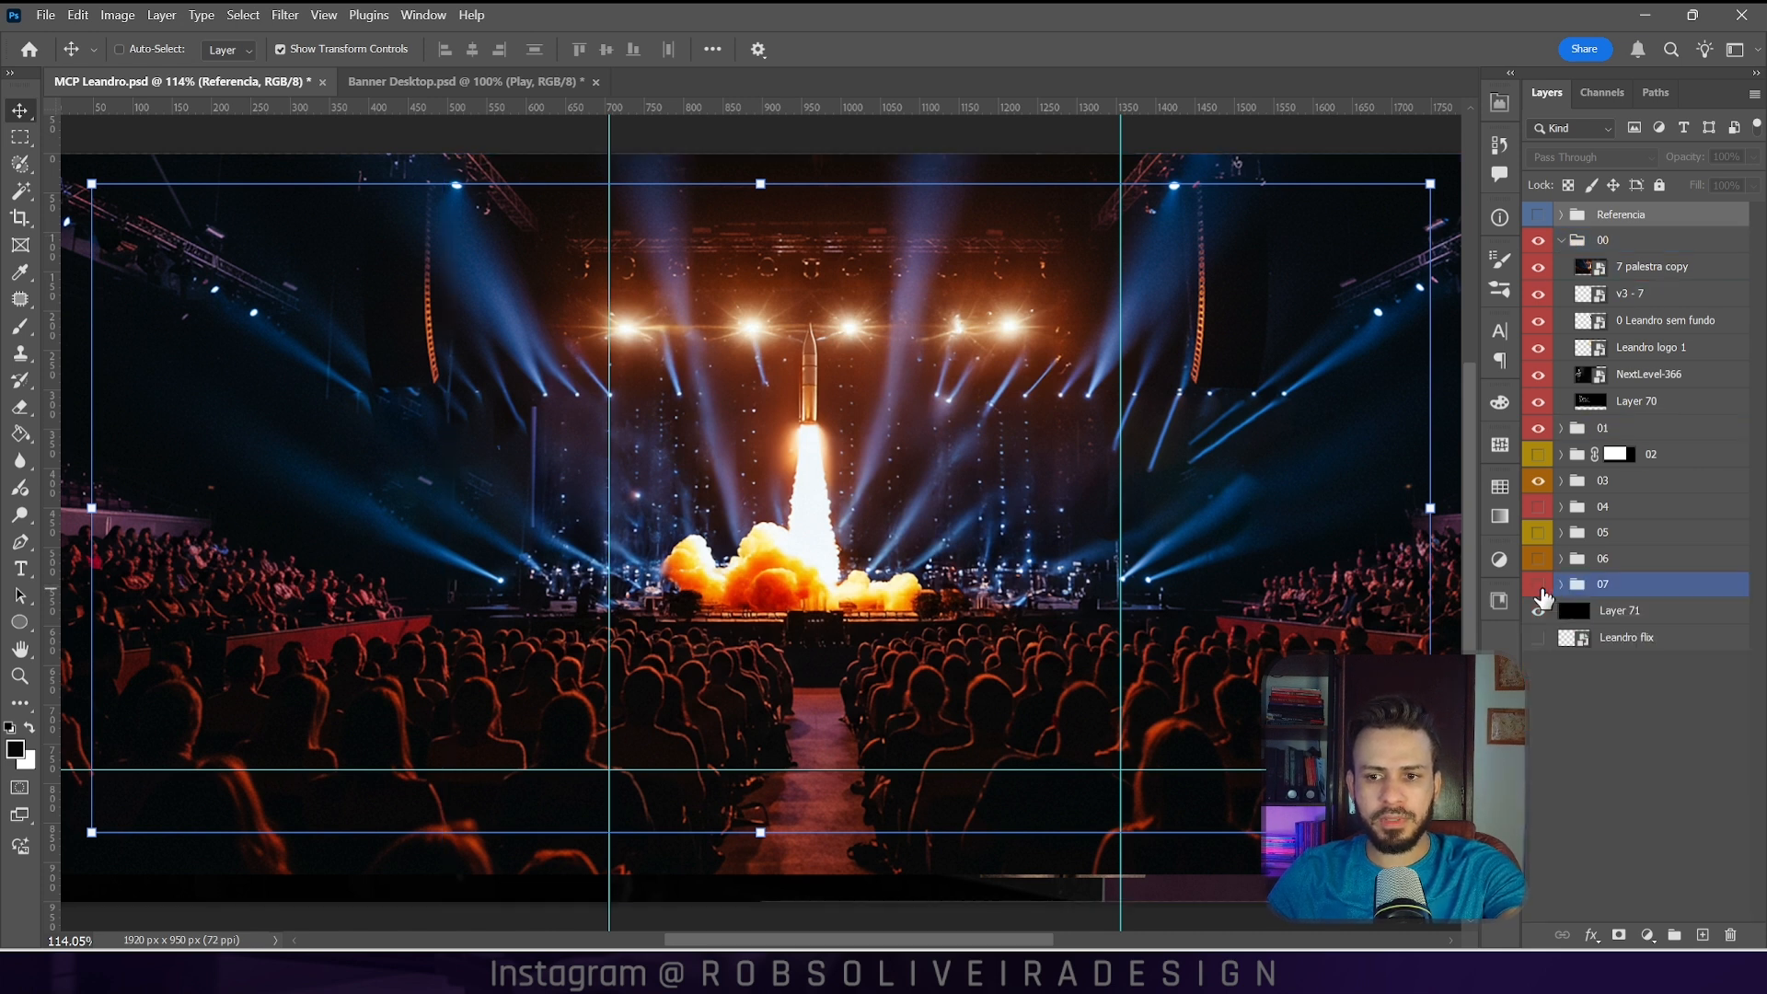
left_click(1622, 272)
left_click_drag(1621, 276, 1657, 419)
key("ctrl+0")
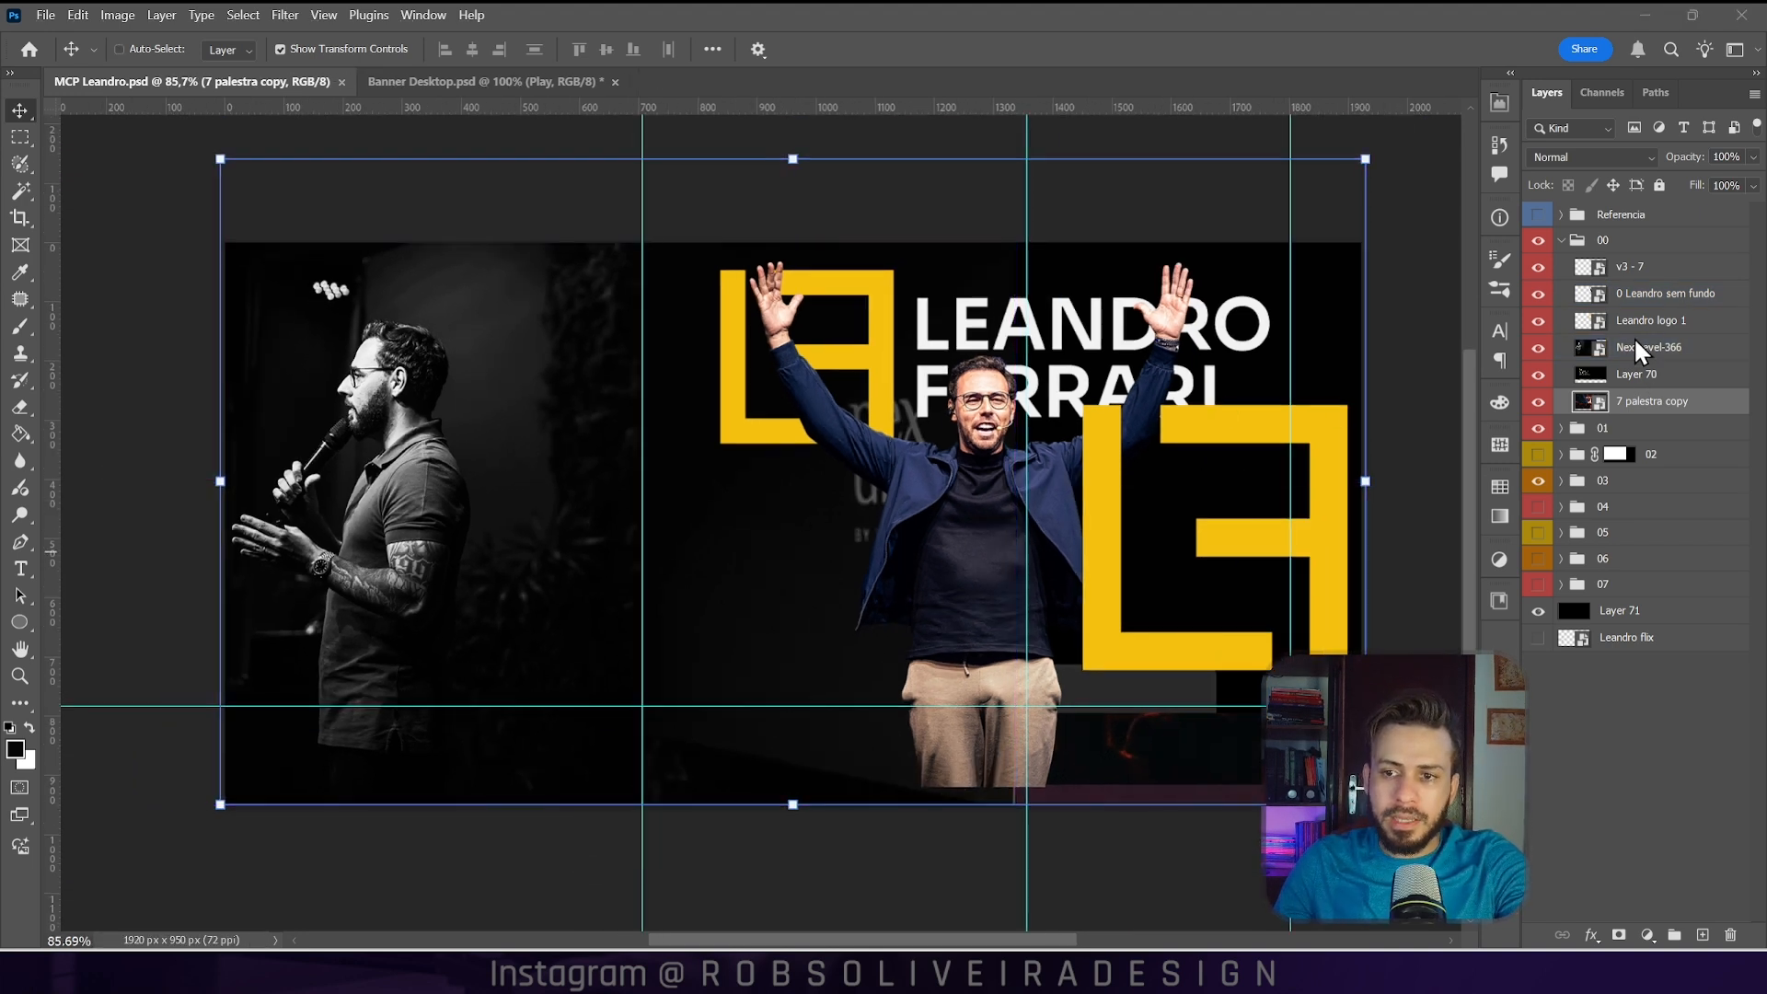
Step: Move the v3 - 7 emblem layer directly above NextLevel-366, then enlarge the emblem and place it behind the man with raised arms
left_click(1641, 269)
left_click_drag(1641, 273, 1657, 375)
left_click_drag(1215, 537, 993, 441)
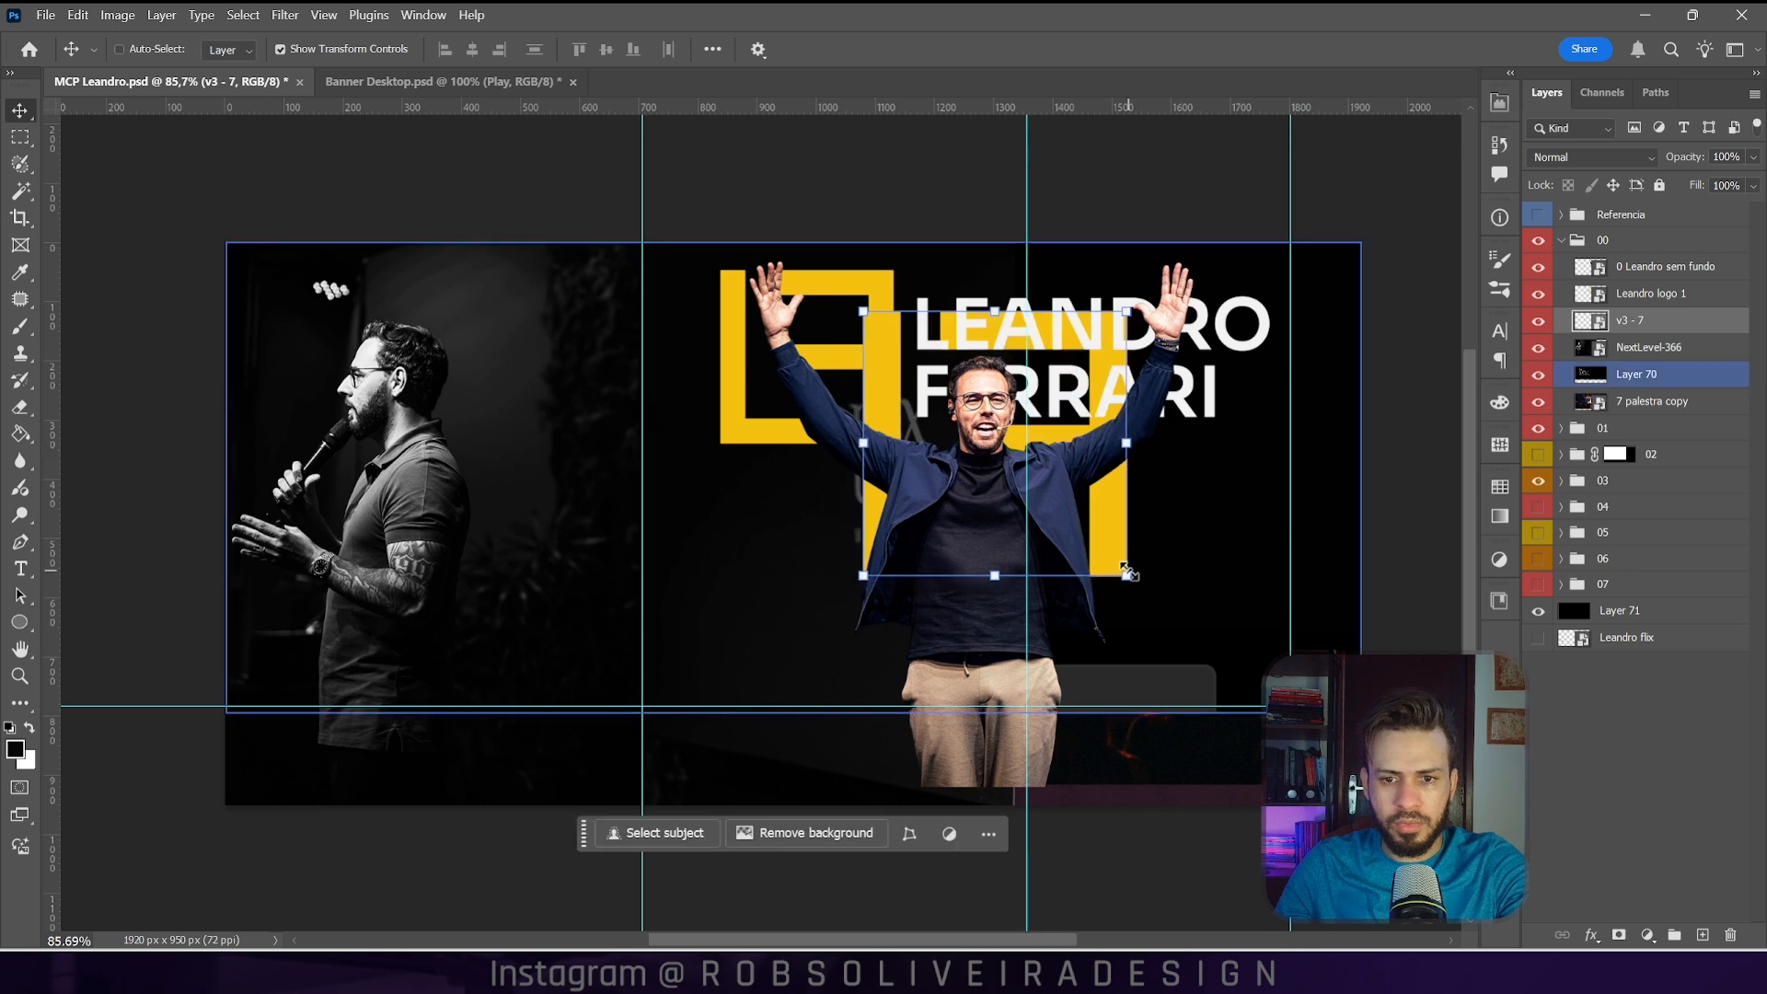
key("ctrl+t")
left_click_drag(1128, 577, 1220, 709)
left_click_drag(1197, 612, 1171, 572)
Step: Bring the Leandro logo 1 layer to the front, enlarge it across the man's lower body with a Gaussian Blur, and hide it
left_click(1602, 304)
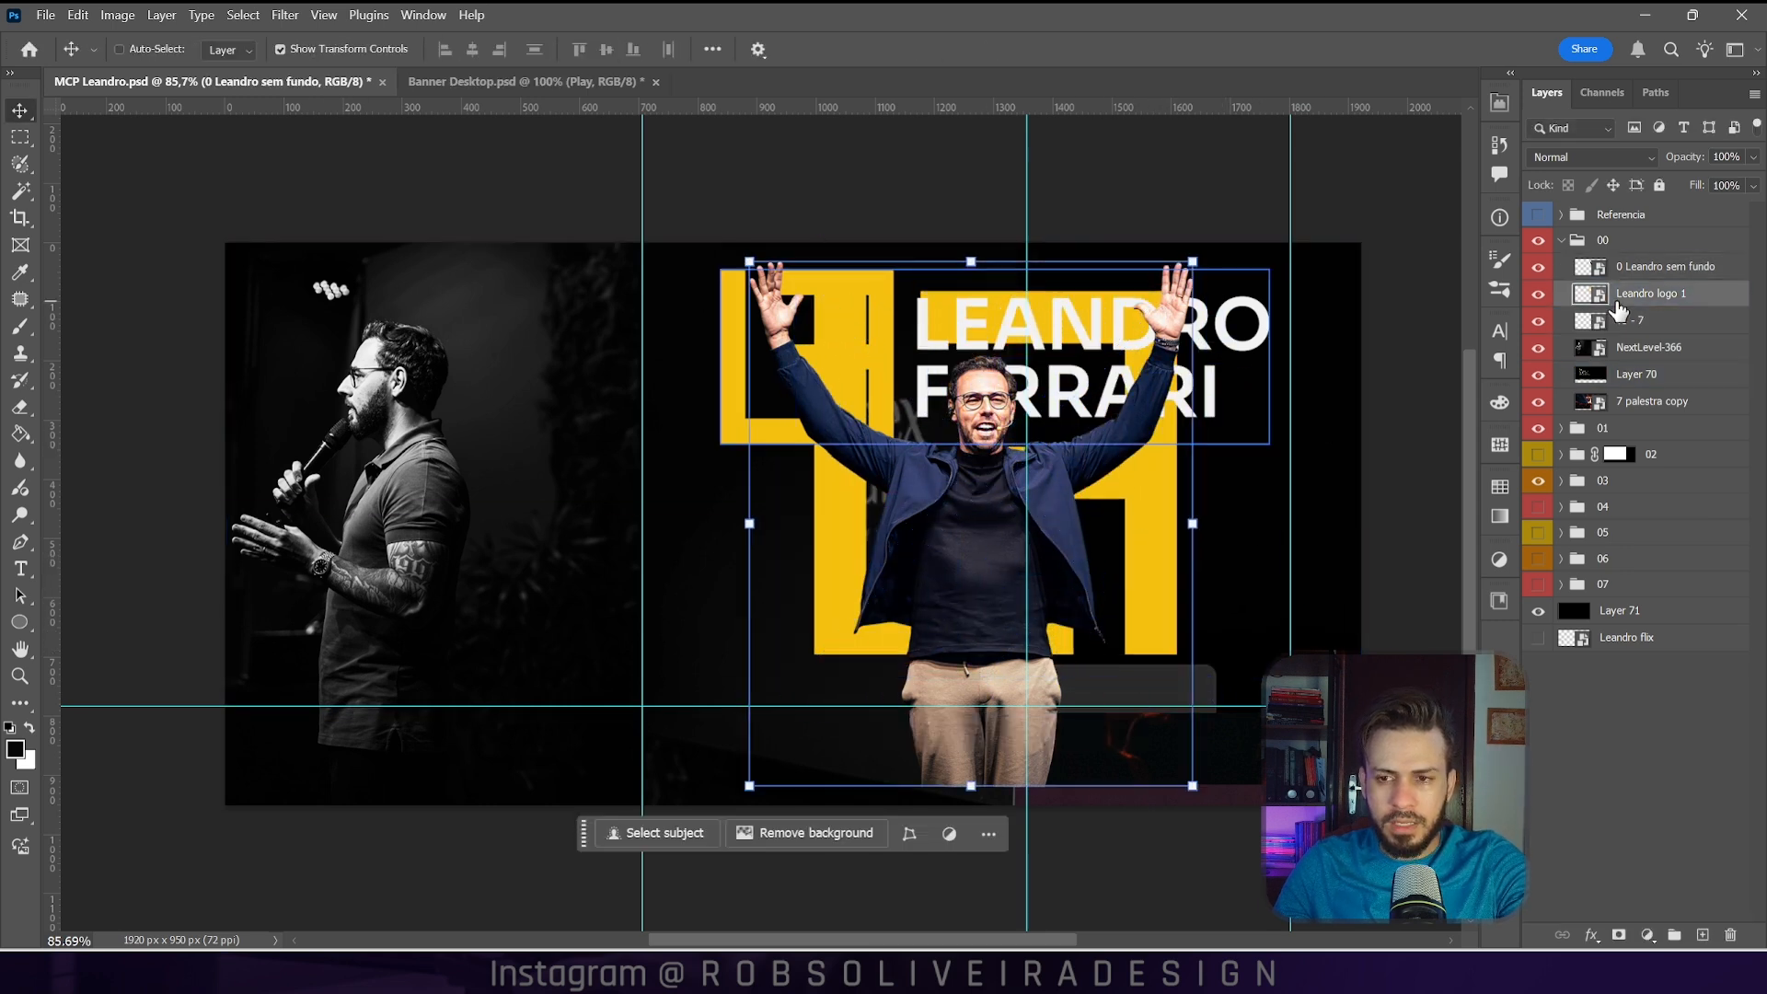
left_click_drag(1627, 306, 1624, 278)
left_click_drag(1163, 405, 1162, 780)
left_click_drag(1273, 644, 1307, 601)
left_click_drag(1220, 652, 1175, 668)
left_click(1693, 274)
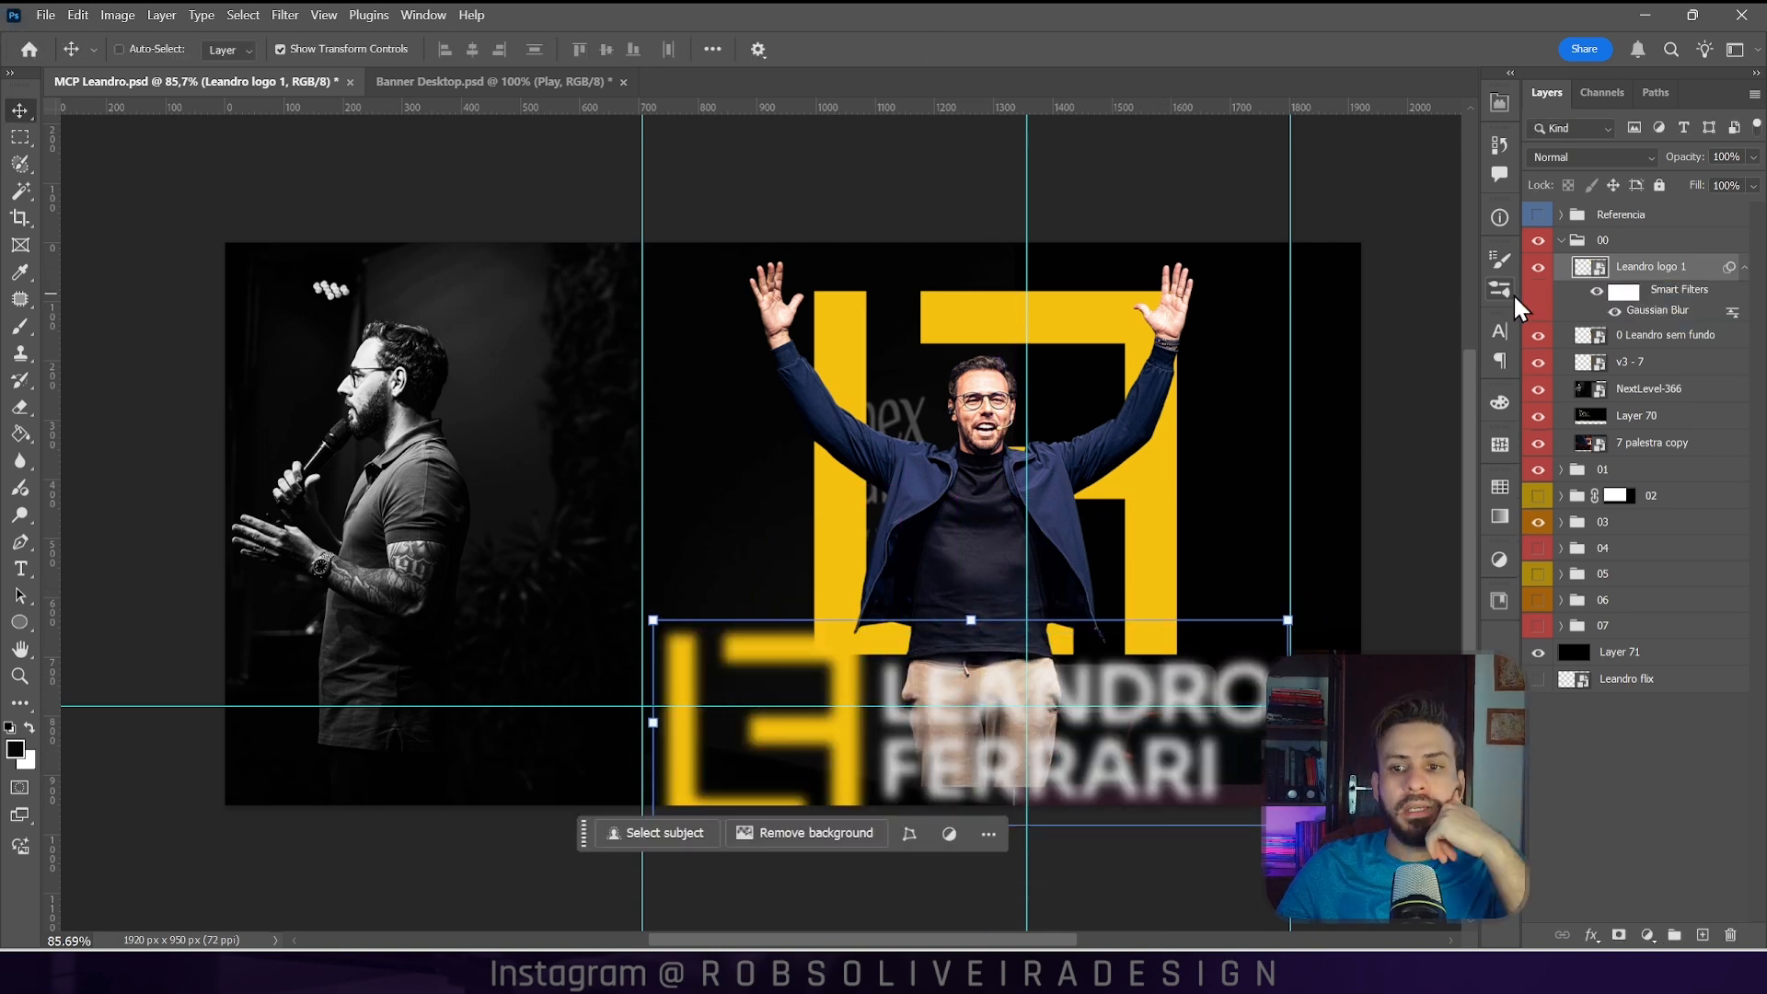
left_click(1538, 267)
Step: Enlarge the 0 Leandro sem fundo cutout so the man is cropped below the waist by the canvas
left_click(1649, 342)
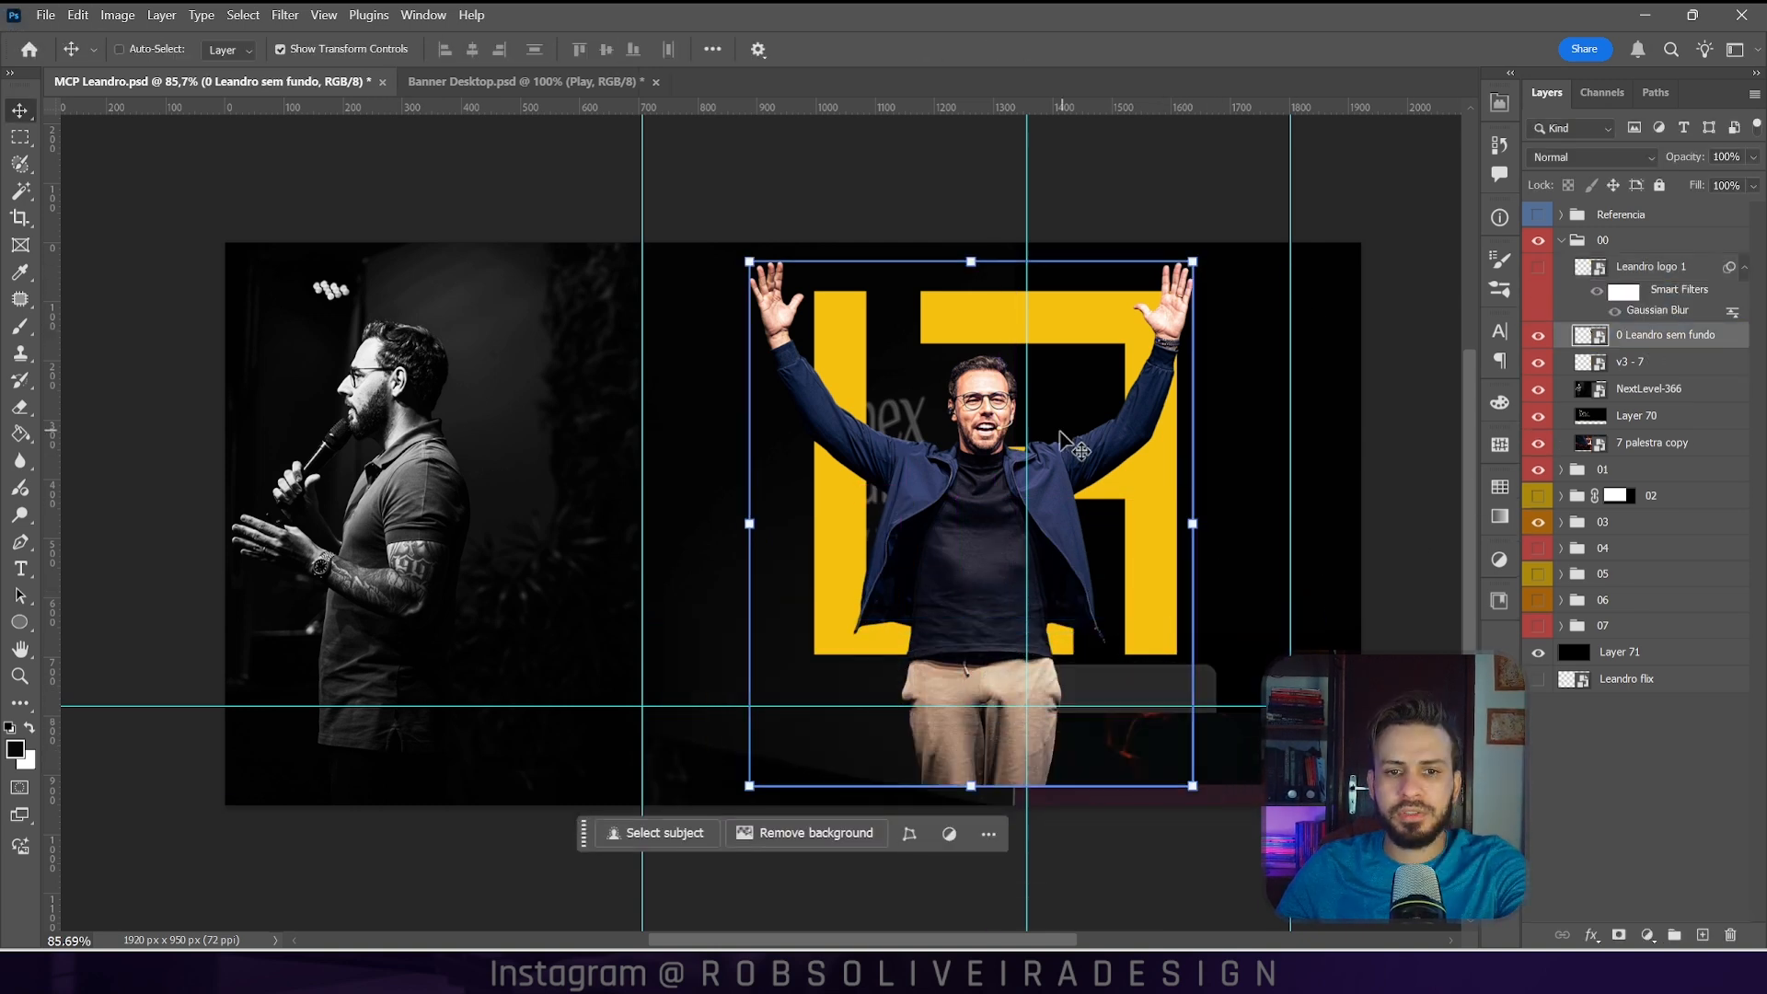
left_click_drag(1053, 465, 1036, 487)
left_click_drag(1176, 808, 1436, 957)
Step: Move Layer 70 to the top of the 00 group and shift the vertical guide near 700 px to the canvas's left edge
left_click(1663, 415)
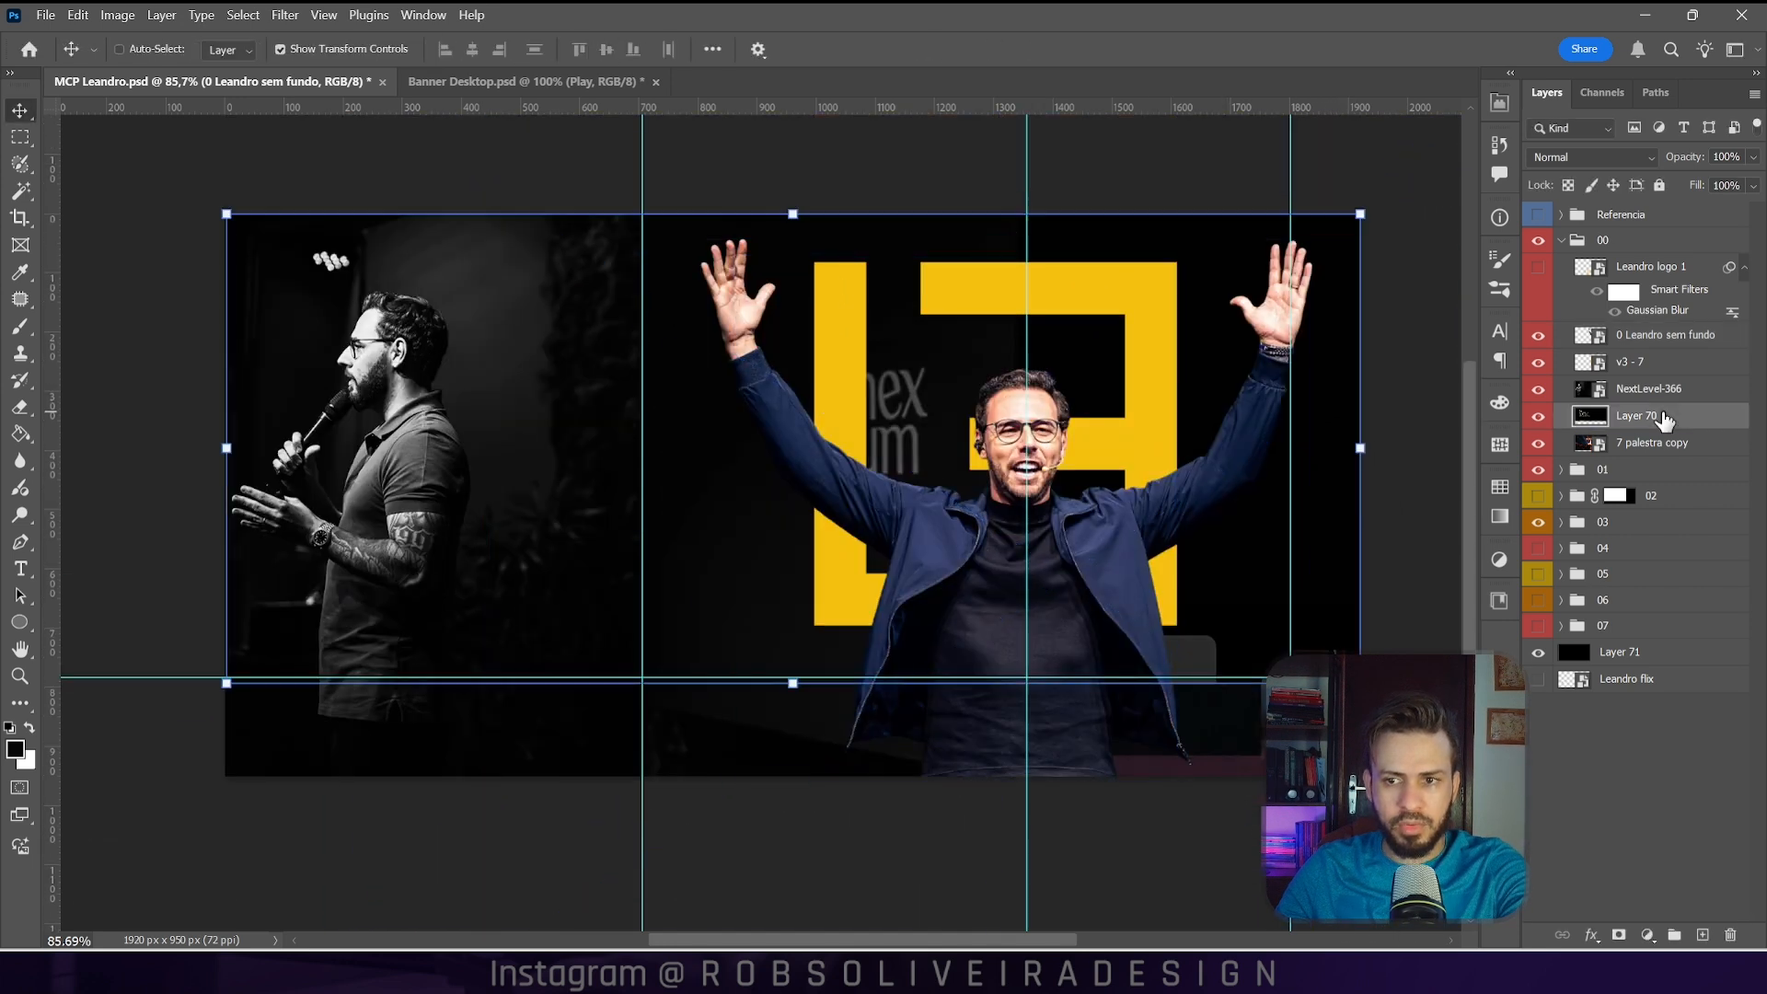
left_click_drag(1556, 415, 1606, 278)
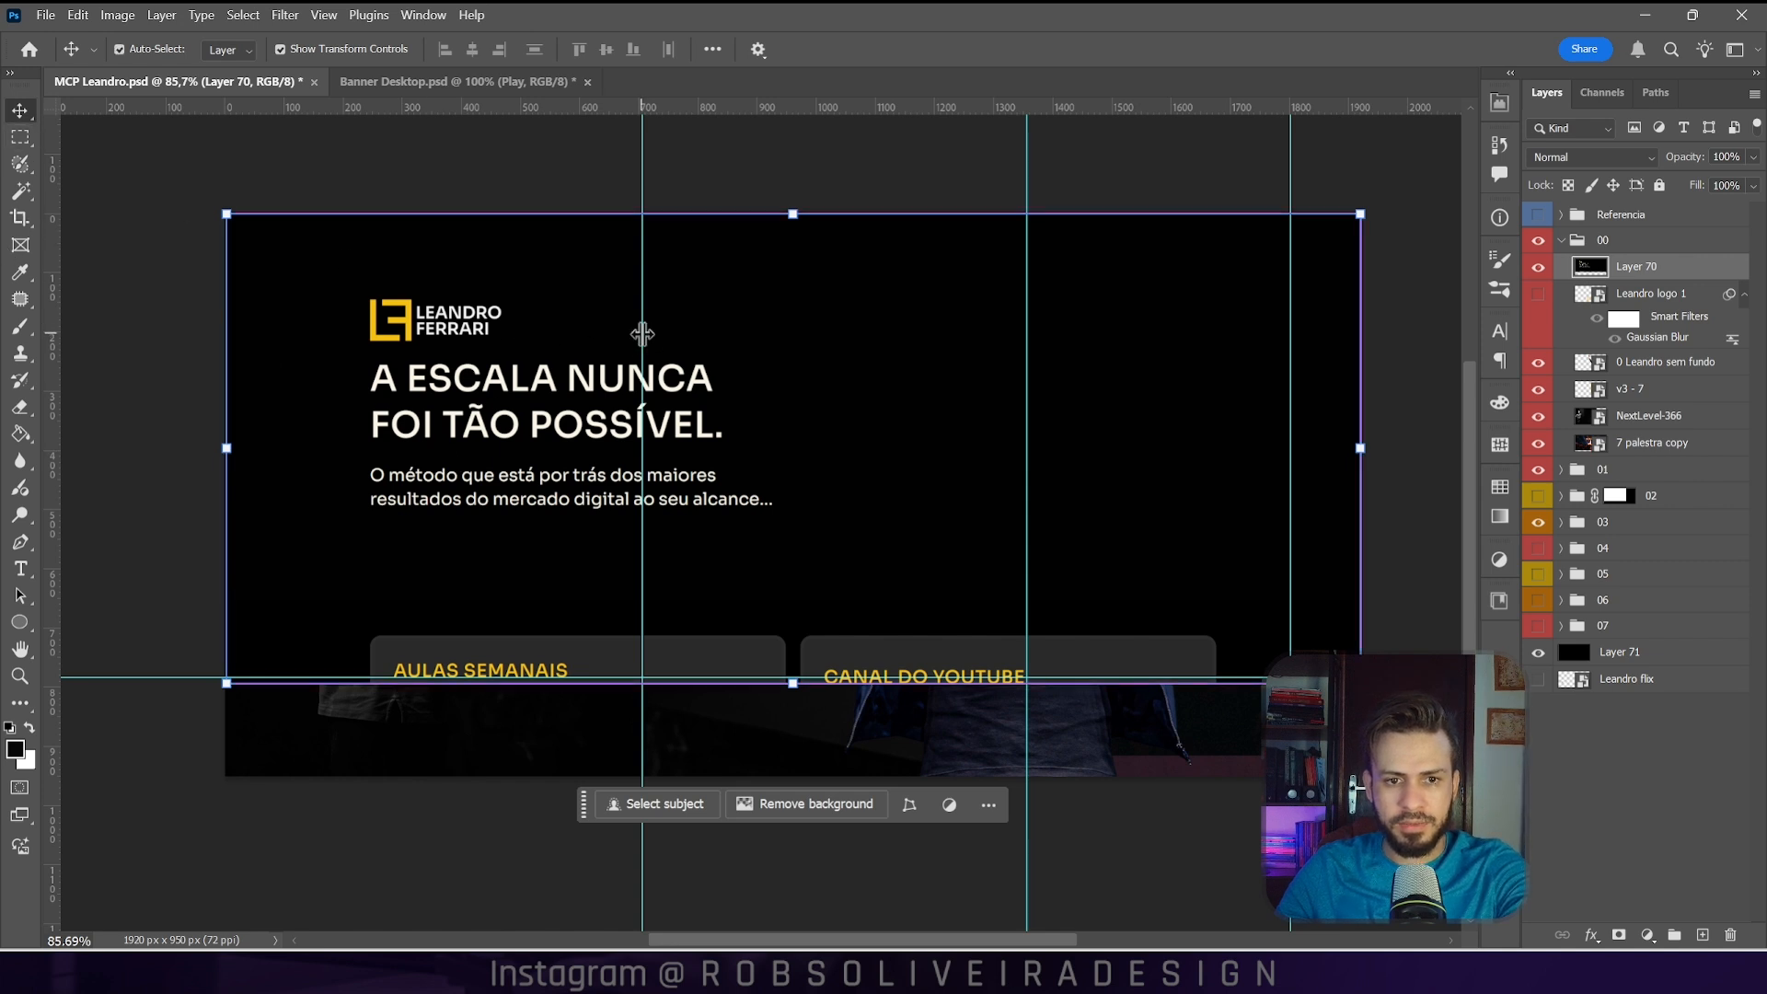
left_click_drag(643, 335, 227, 299)
Step: Fill a rectangular selection around the headline area with white on a new layer as a text placeholder, with Layer 70 hidden
key("m")
left_click_drag(364, 280, 804, 533)
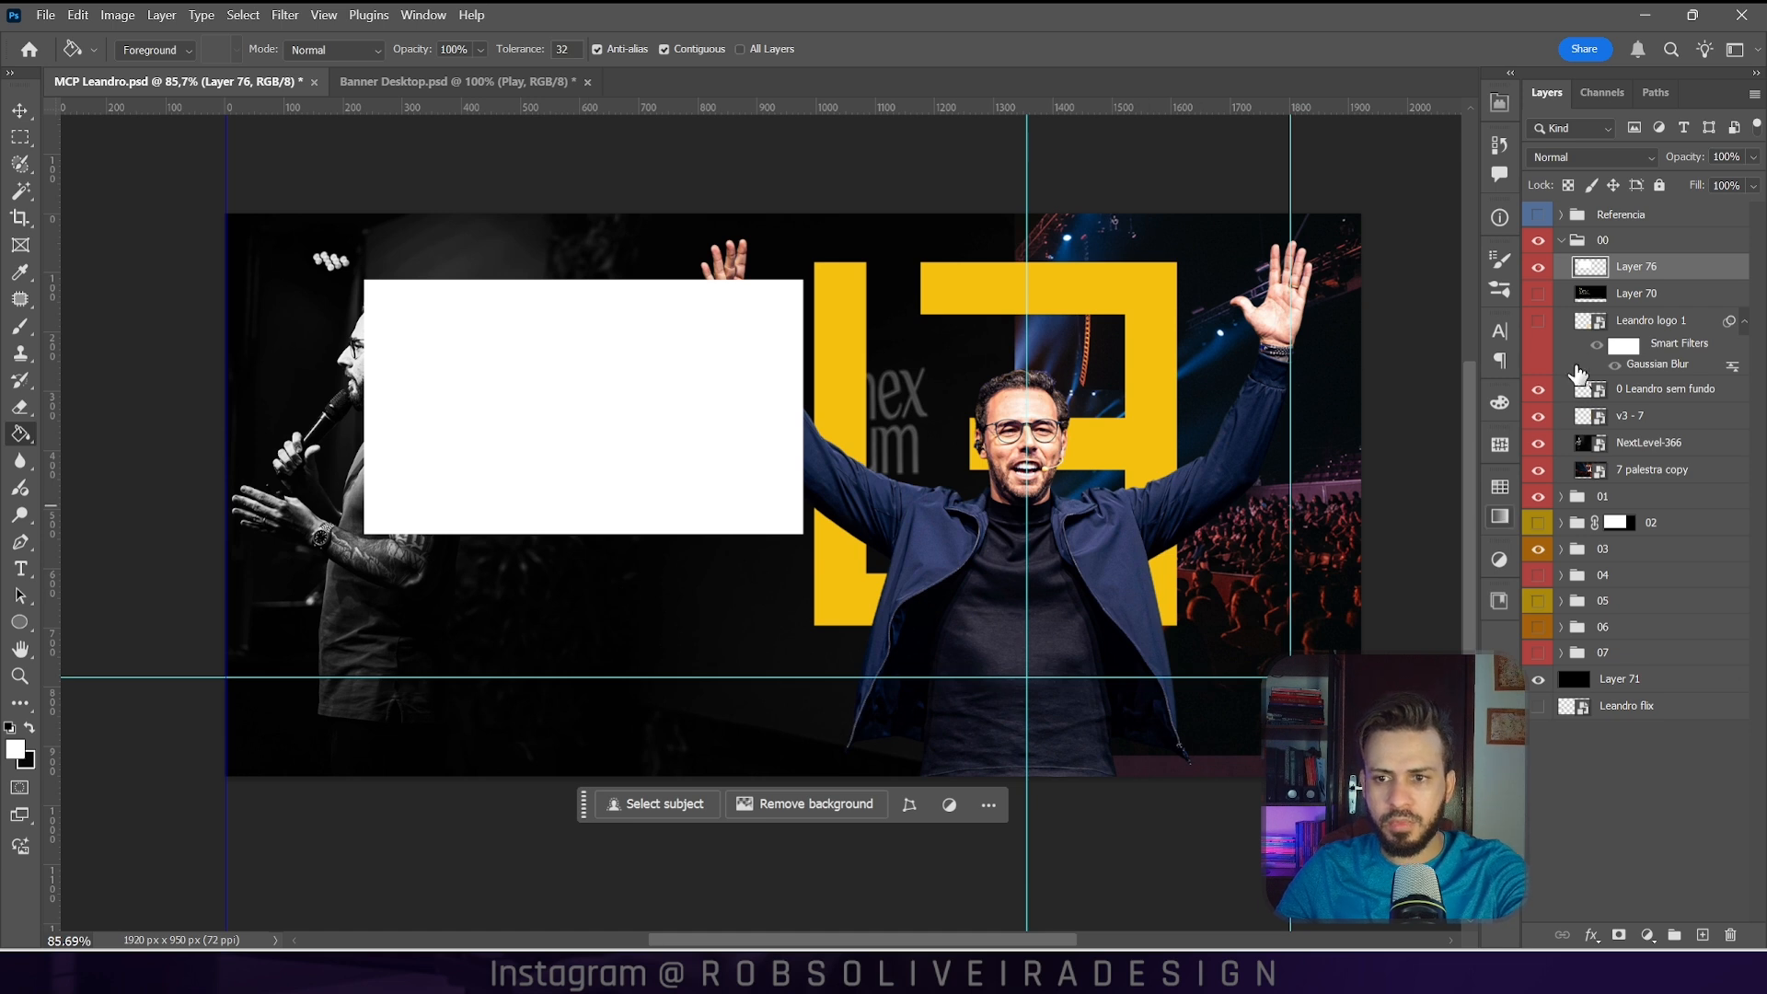
left_click(1648, 320)
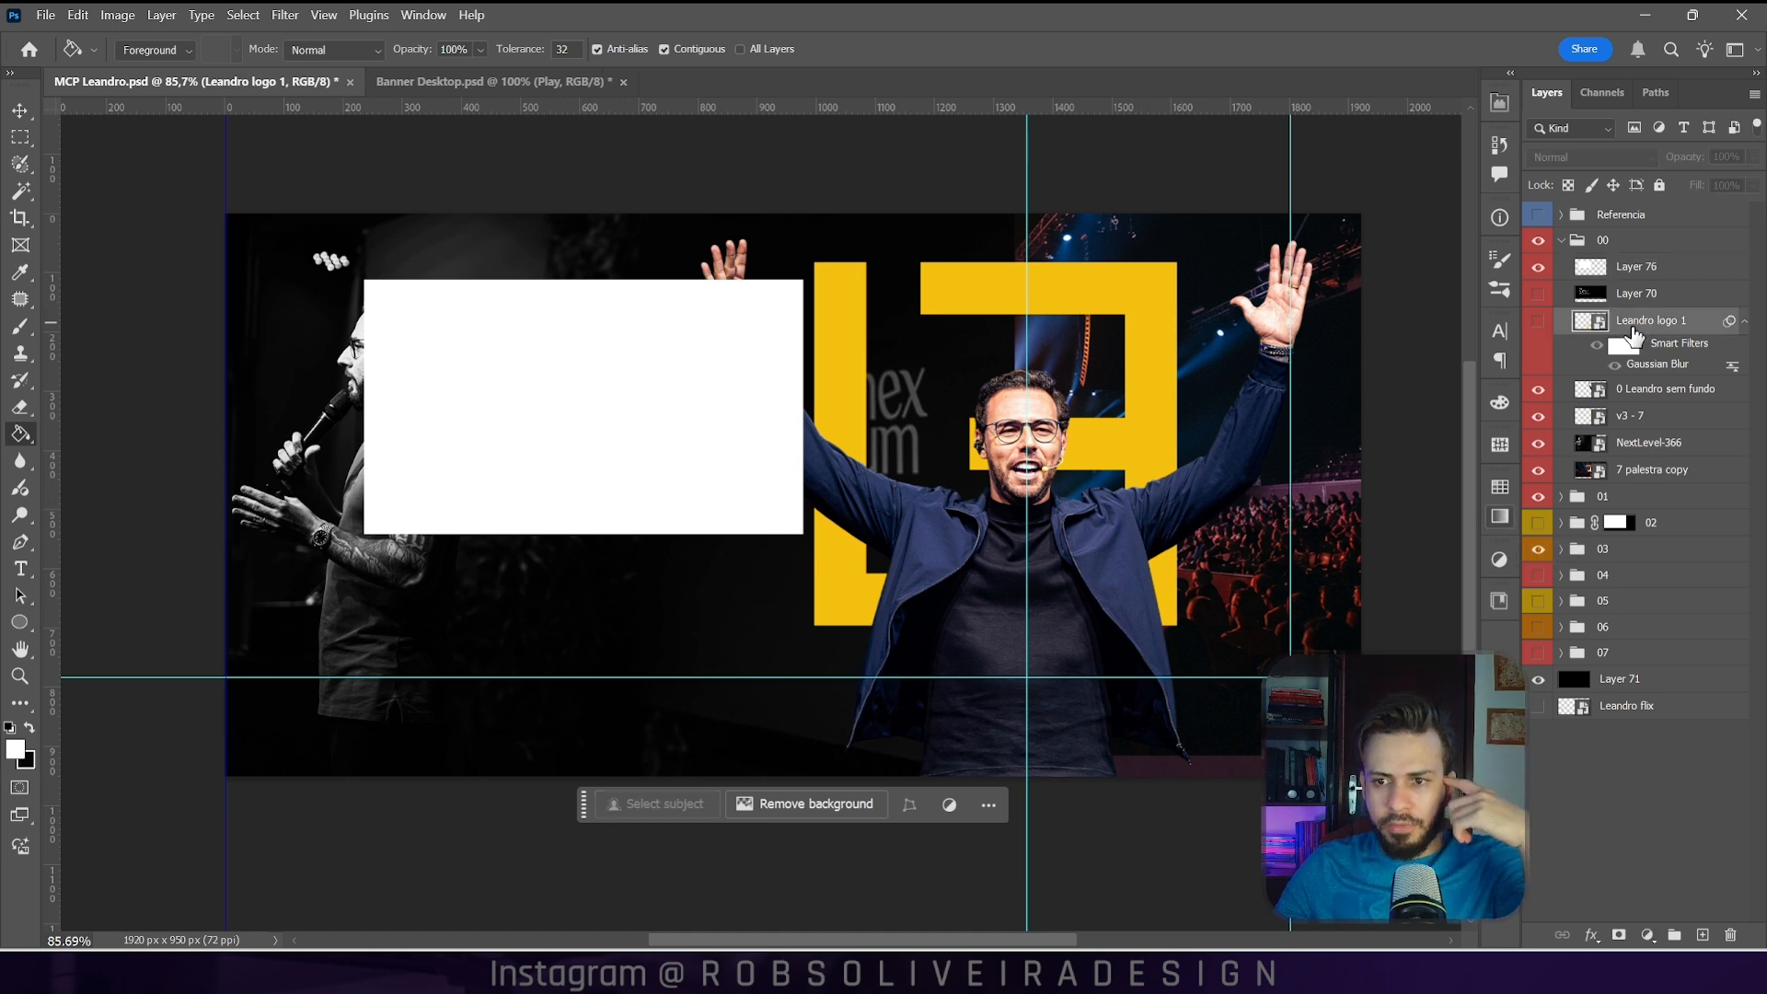
Step: Move the 0 Leandro sem fundo cutout slightly up and to the right, away from the white placeholder
left_click(1643, 391)
key("v")
left_click_drag(844, 442, 870, 419)
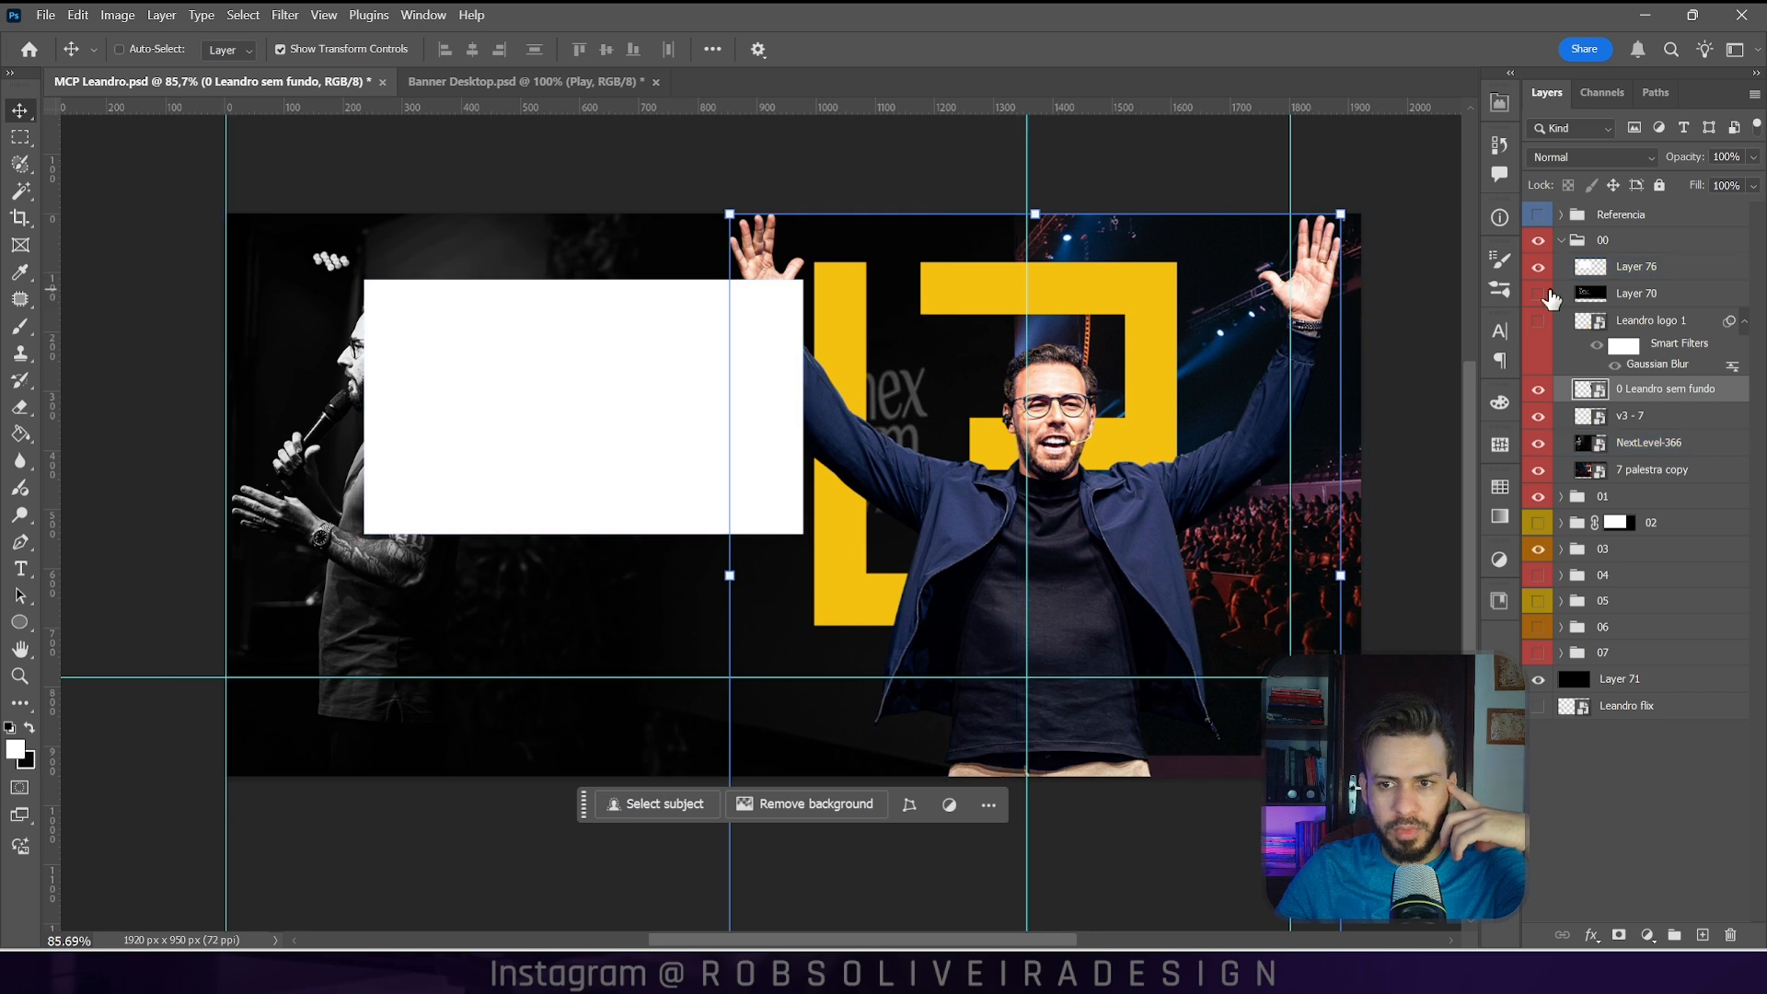
Step: Hide the white placeholder on Layer 76 and toggle Layer 70 to compare the headline text with the cutout's position
left_click(1538, 293)
left_click(1538, 267)
left_click(1538, 293)
left_click(1538, 294)
left_click(1536, 294)
left_click(1536, 295)
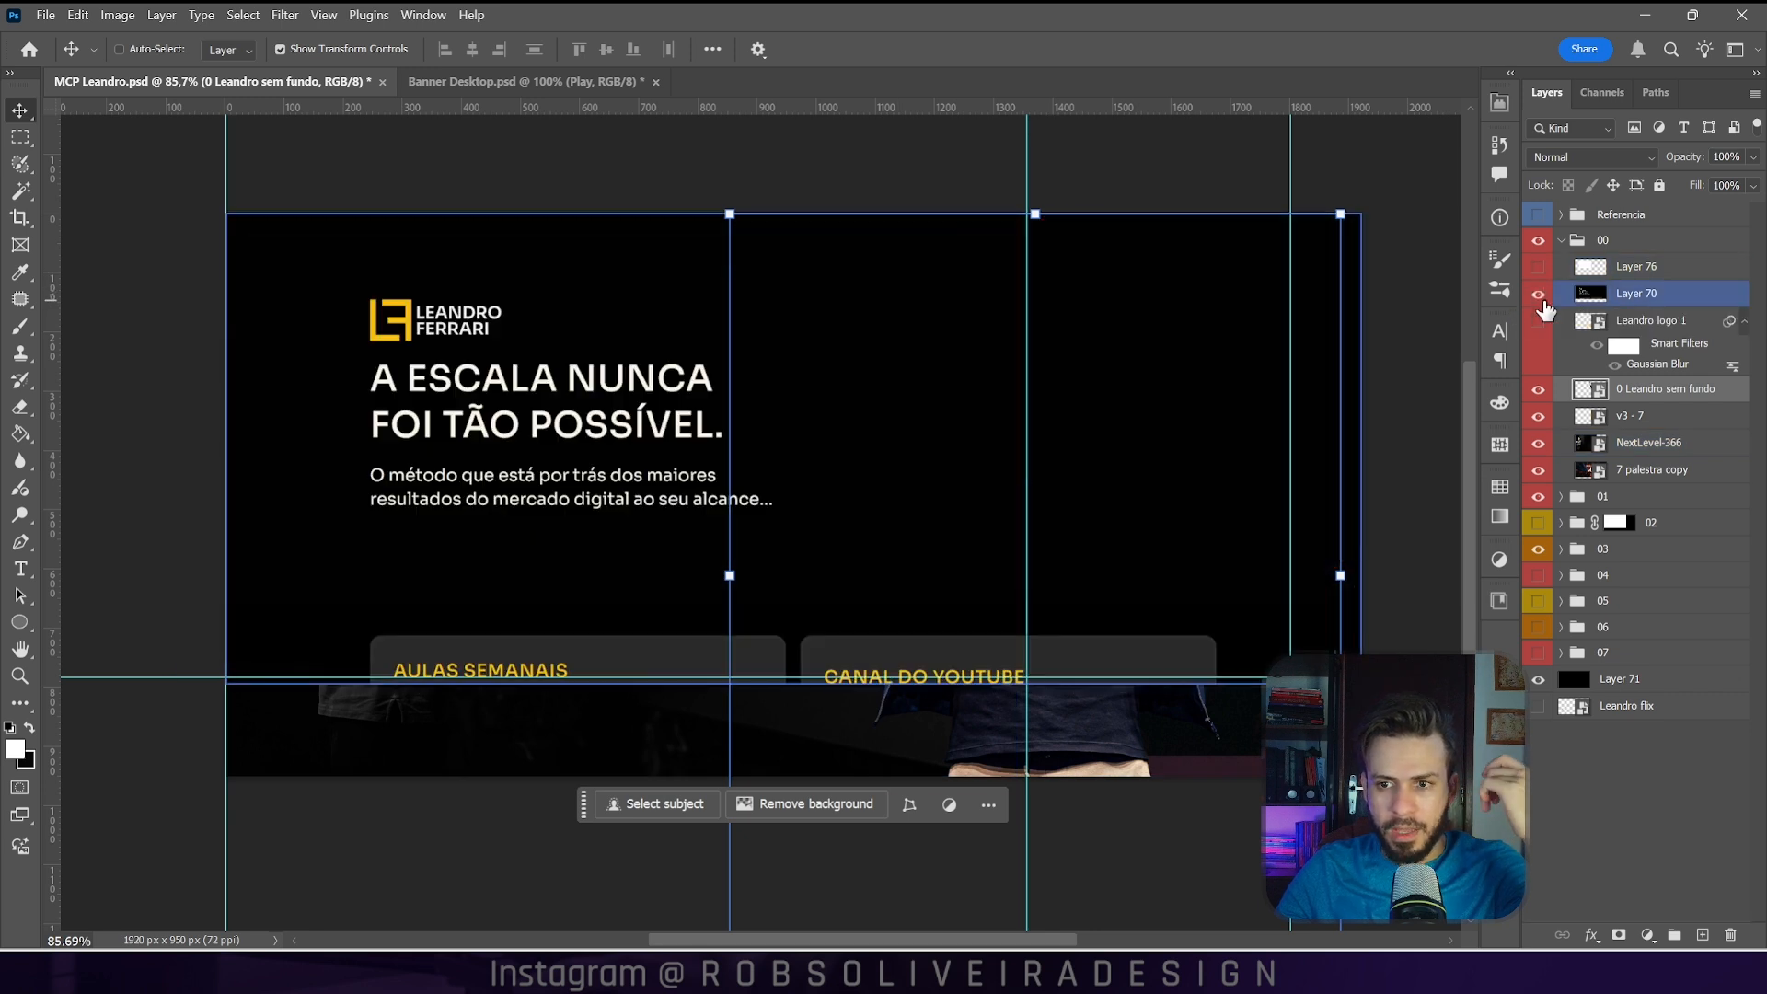
Step: Rename the blurred logo layer as Leandro logo leandro, and hide it together with Layer 70
left_click(1538, 320)
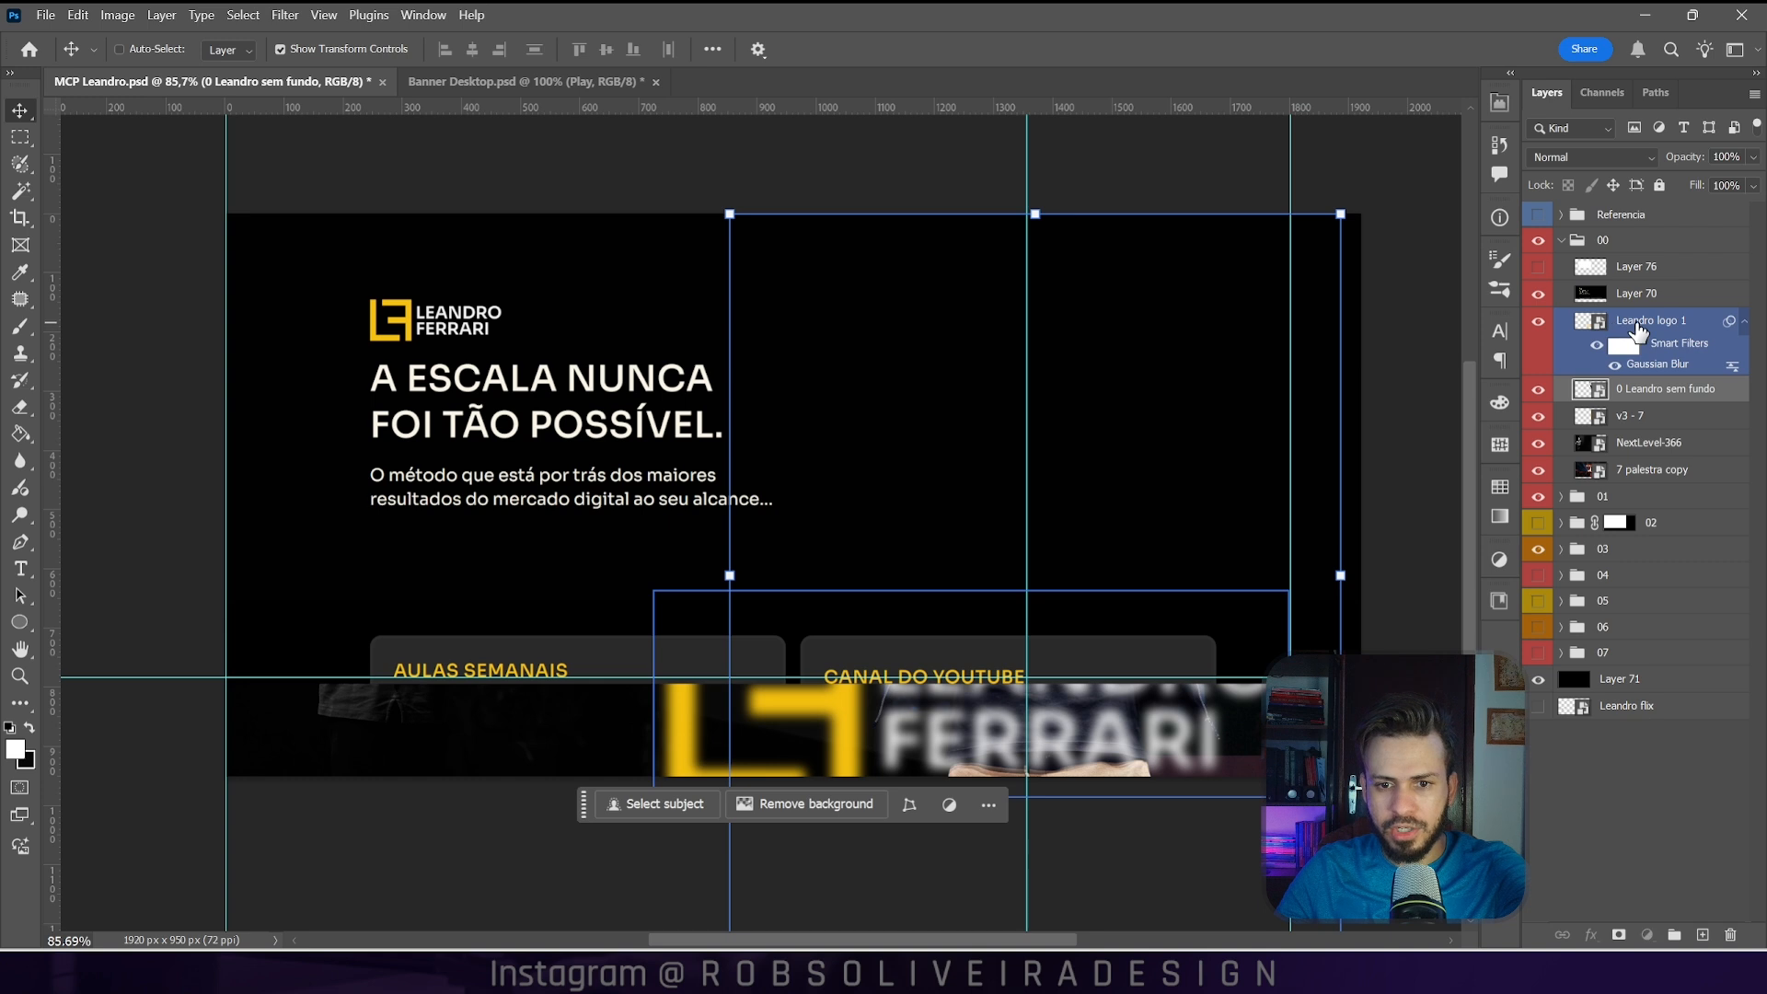
left_click(1589, 321)
left_click(1538, 292)
Step: Collapse the blurred logo's smart filters and shift the 0 Leandro sem fundo cutout slightly left and down
left_click_drag(1102, 472, 1129, 471)
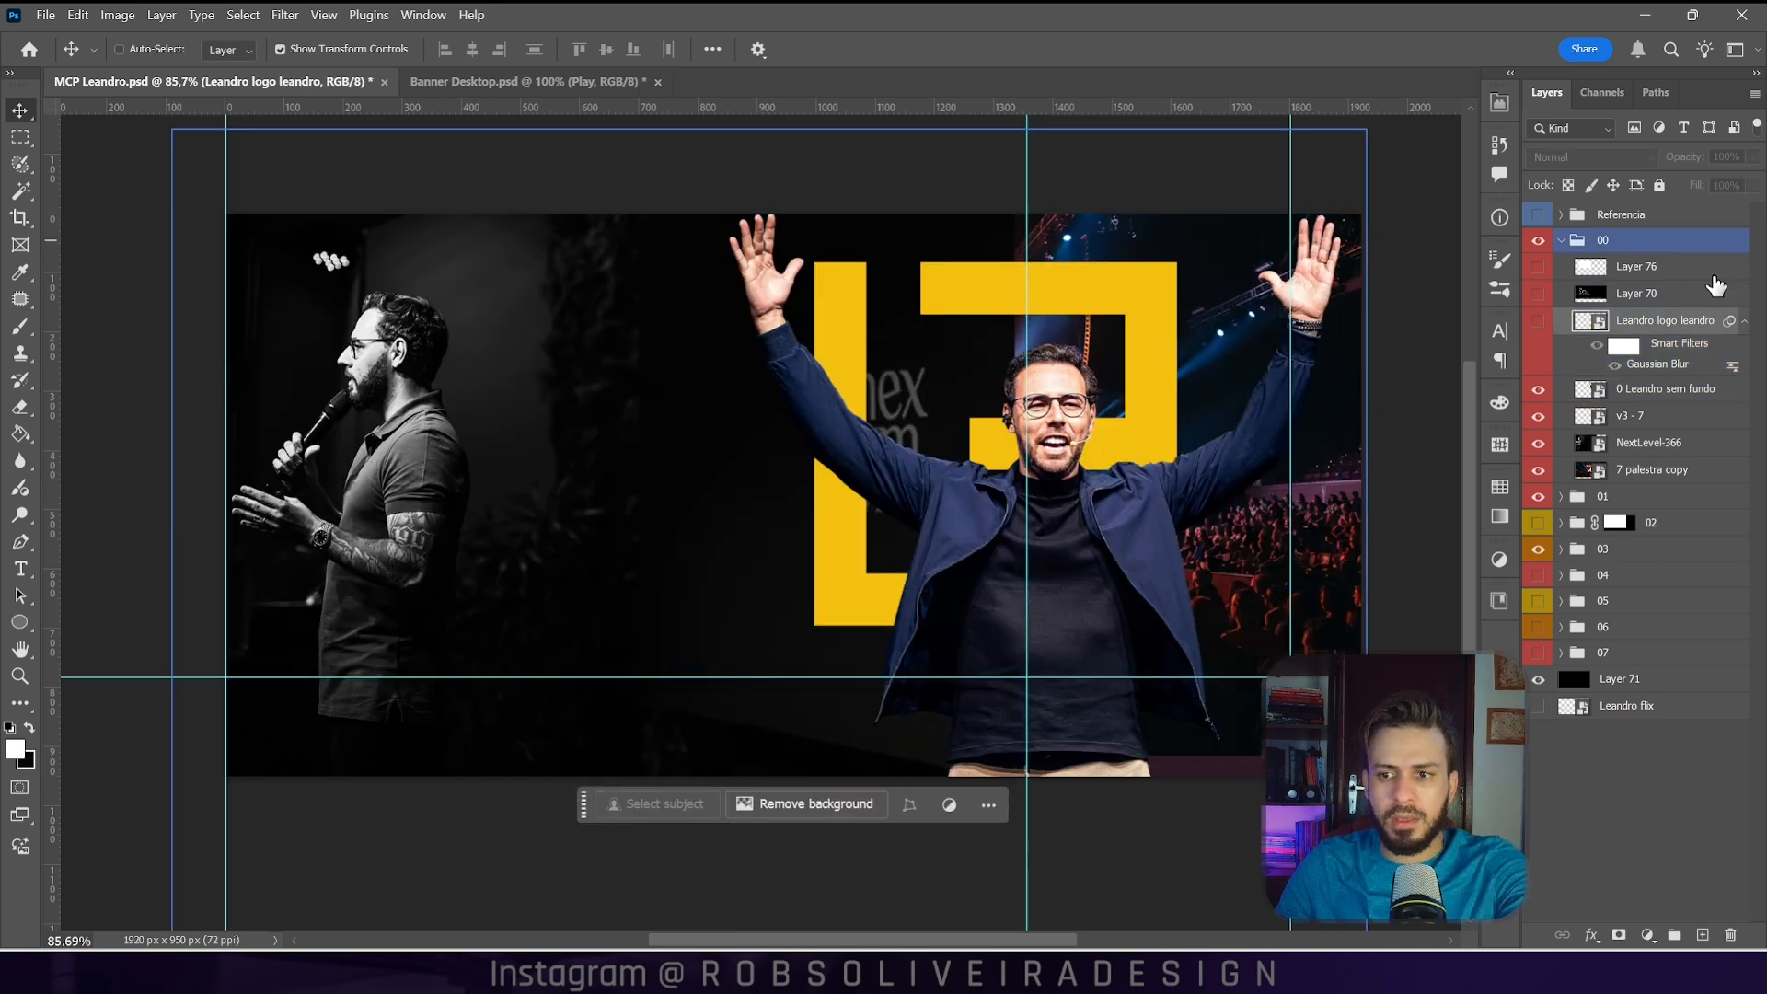
left_click(1731, 324)
left_click(1744, 320)
left_click(1657, 347)
Step: Flip the NextLevel-366 photo horizontally, move it to the canvas's left side and hide it
left_click(1647, 402)
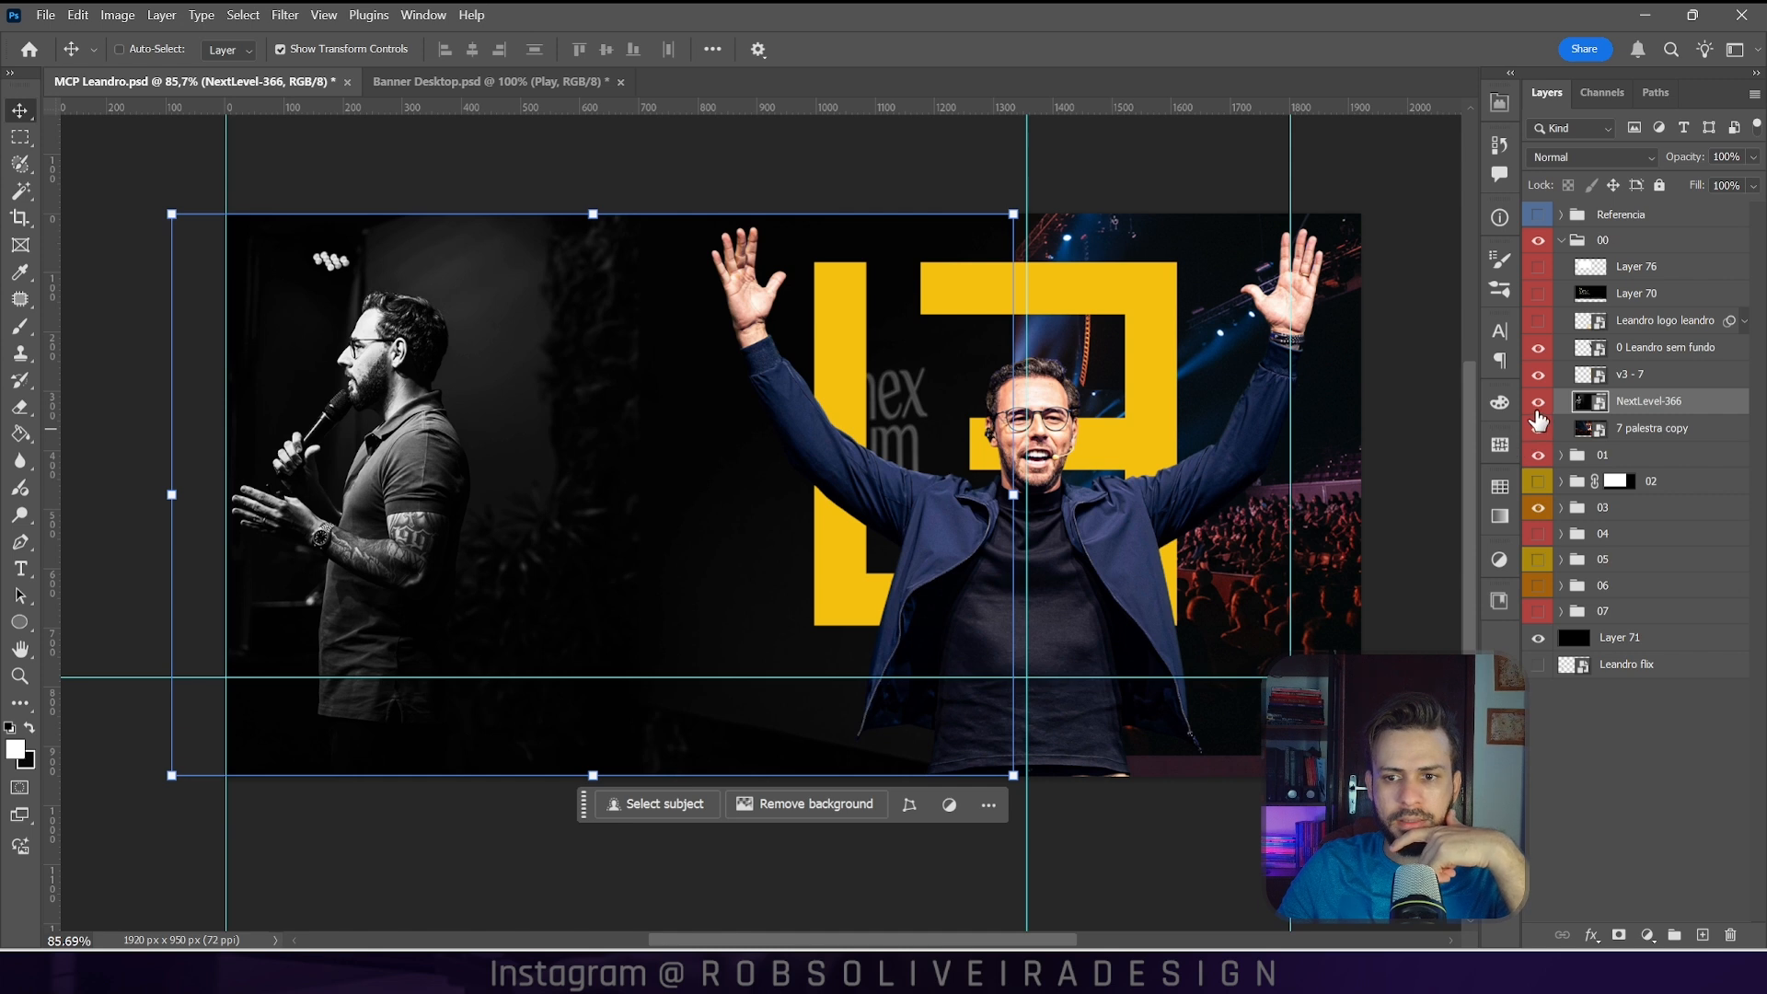
key("ctrl+t")
right_click(419, 433)
left_click(476, 815)
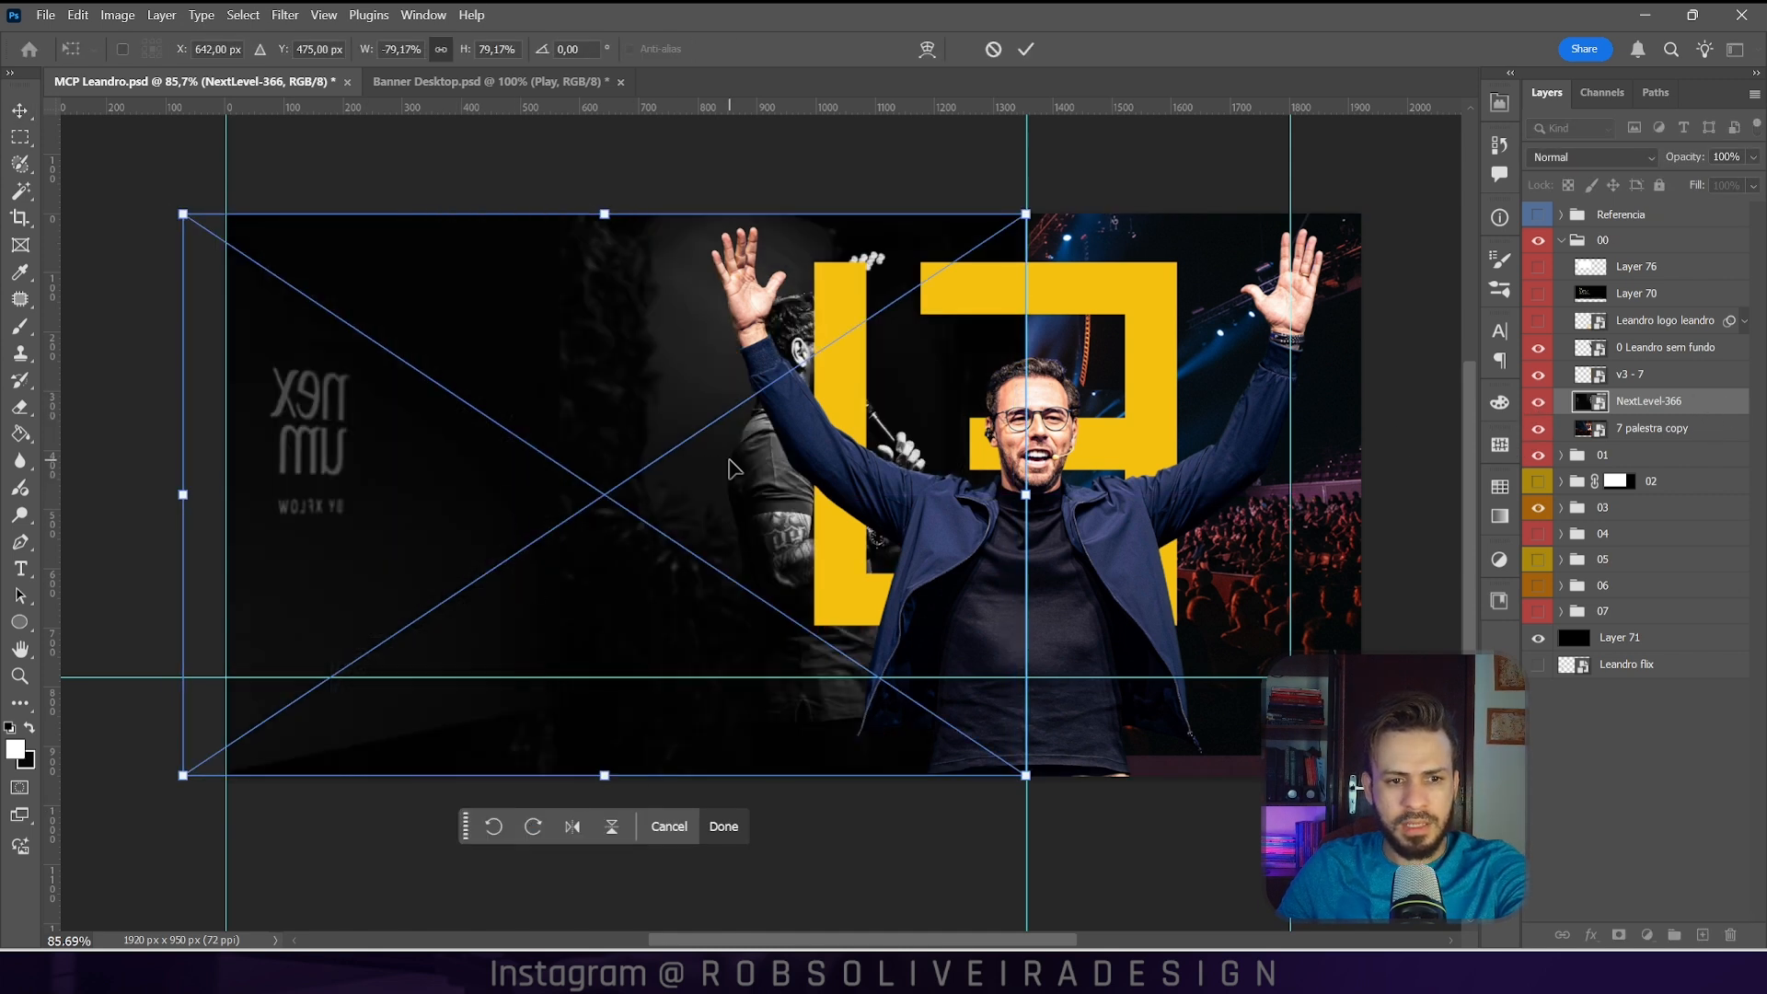
left_click_drag(736, 469, 281, 457)
Step: Shift the 7 palestra copy photo up and left, and desaturate it with Hue/Saturation at a Saturation of -100
left_click(1648, 429)
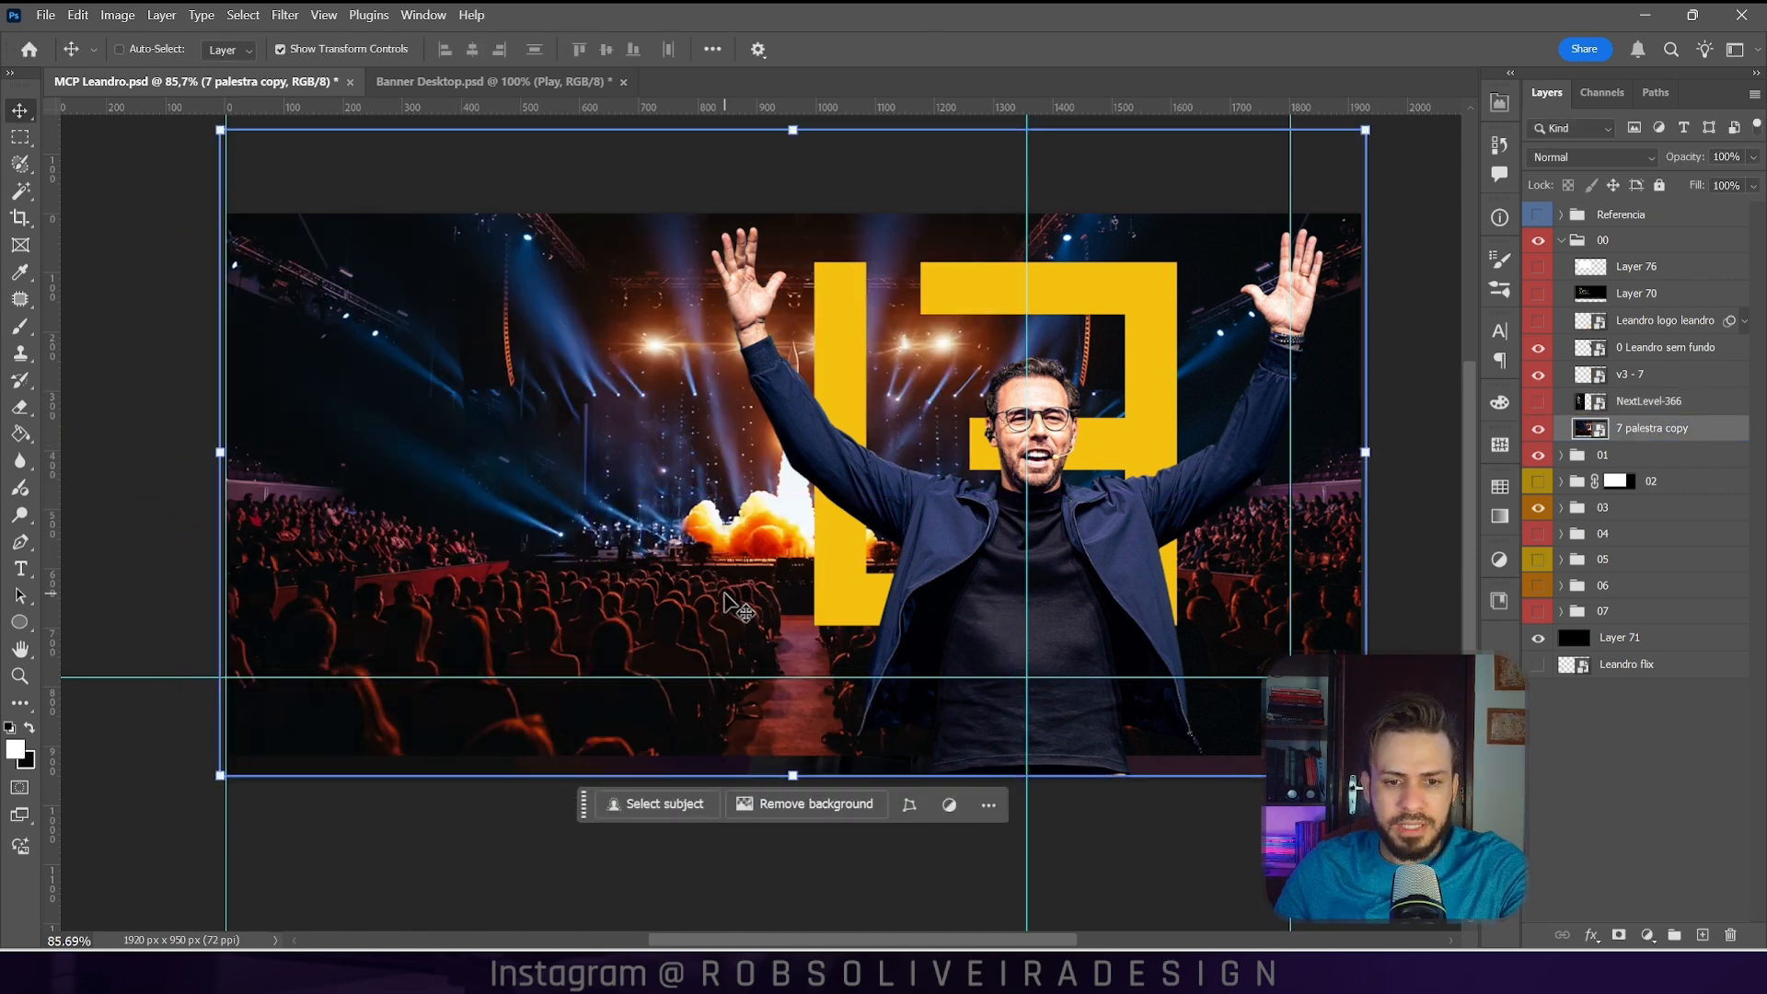
left_click_drag(710, 617, 670, 568)
key("ctrl+u")
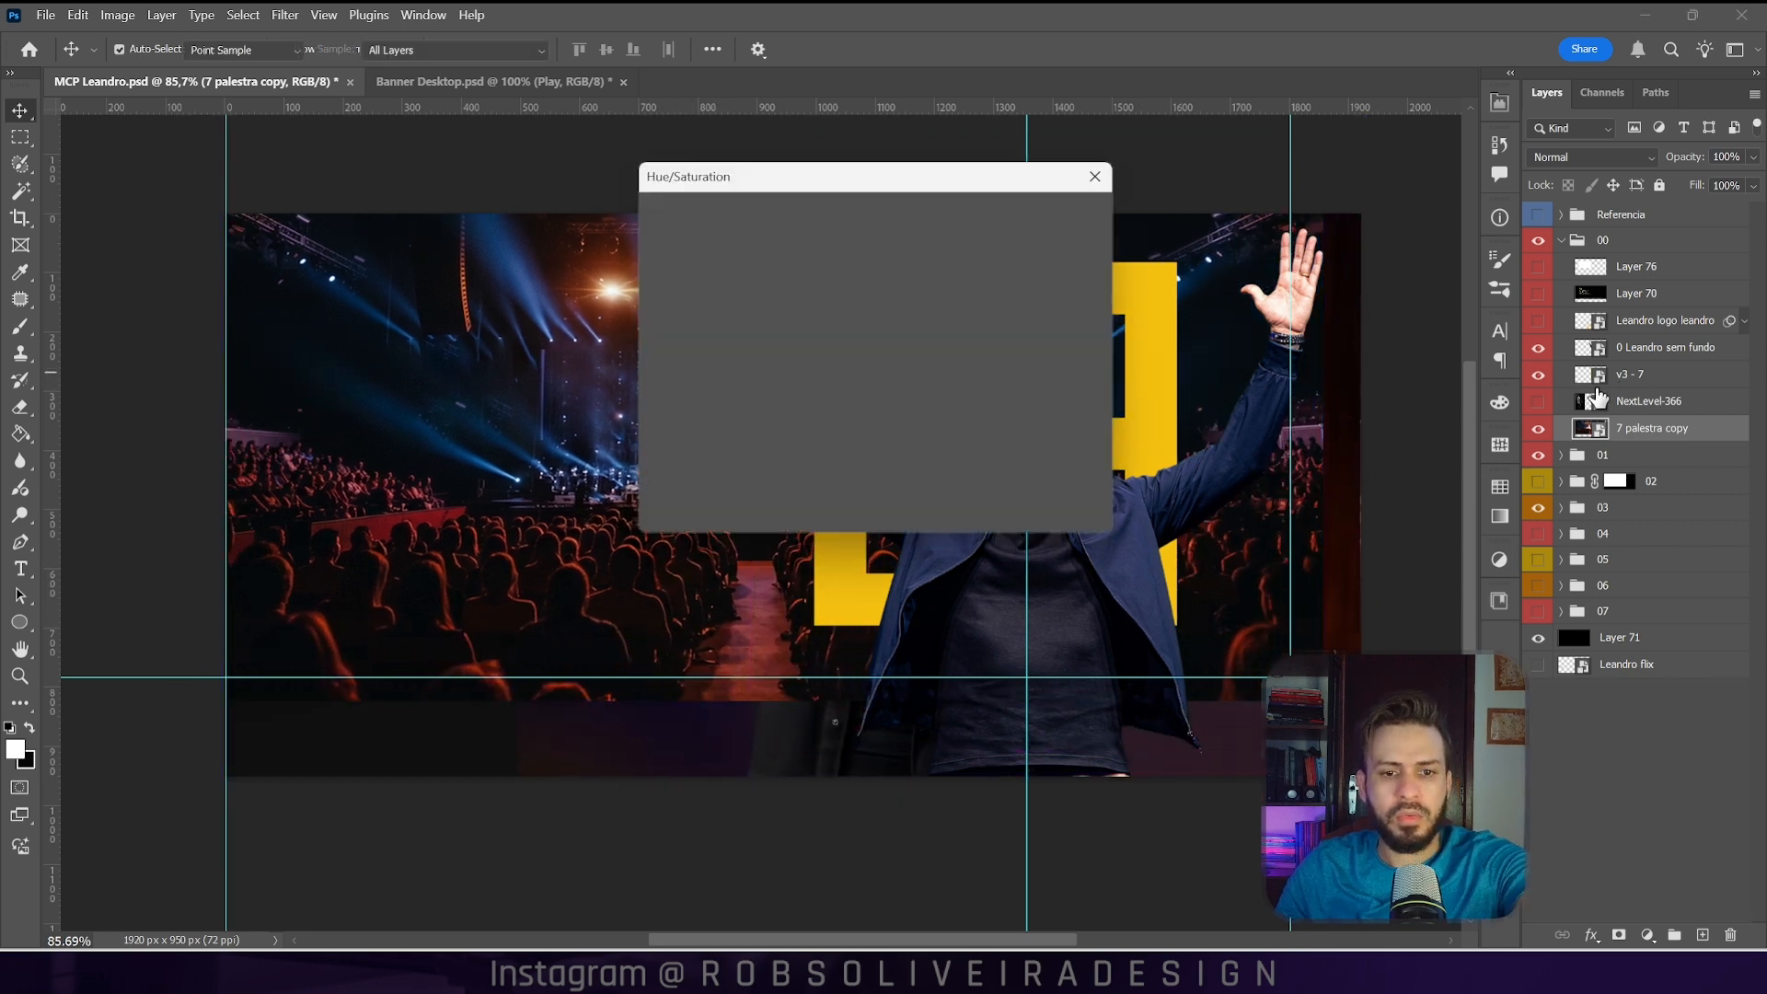
left_click_drag(822, 373, 556, 387)
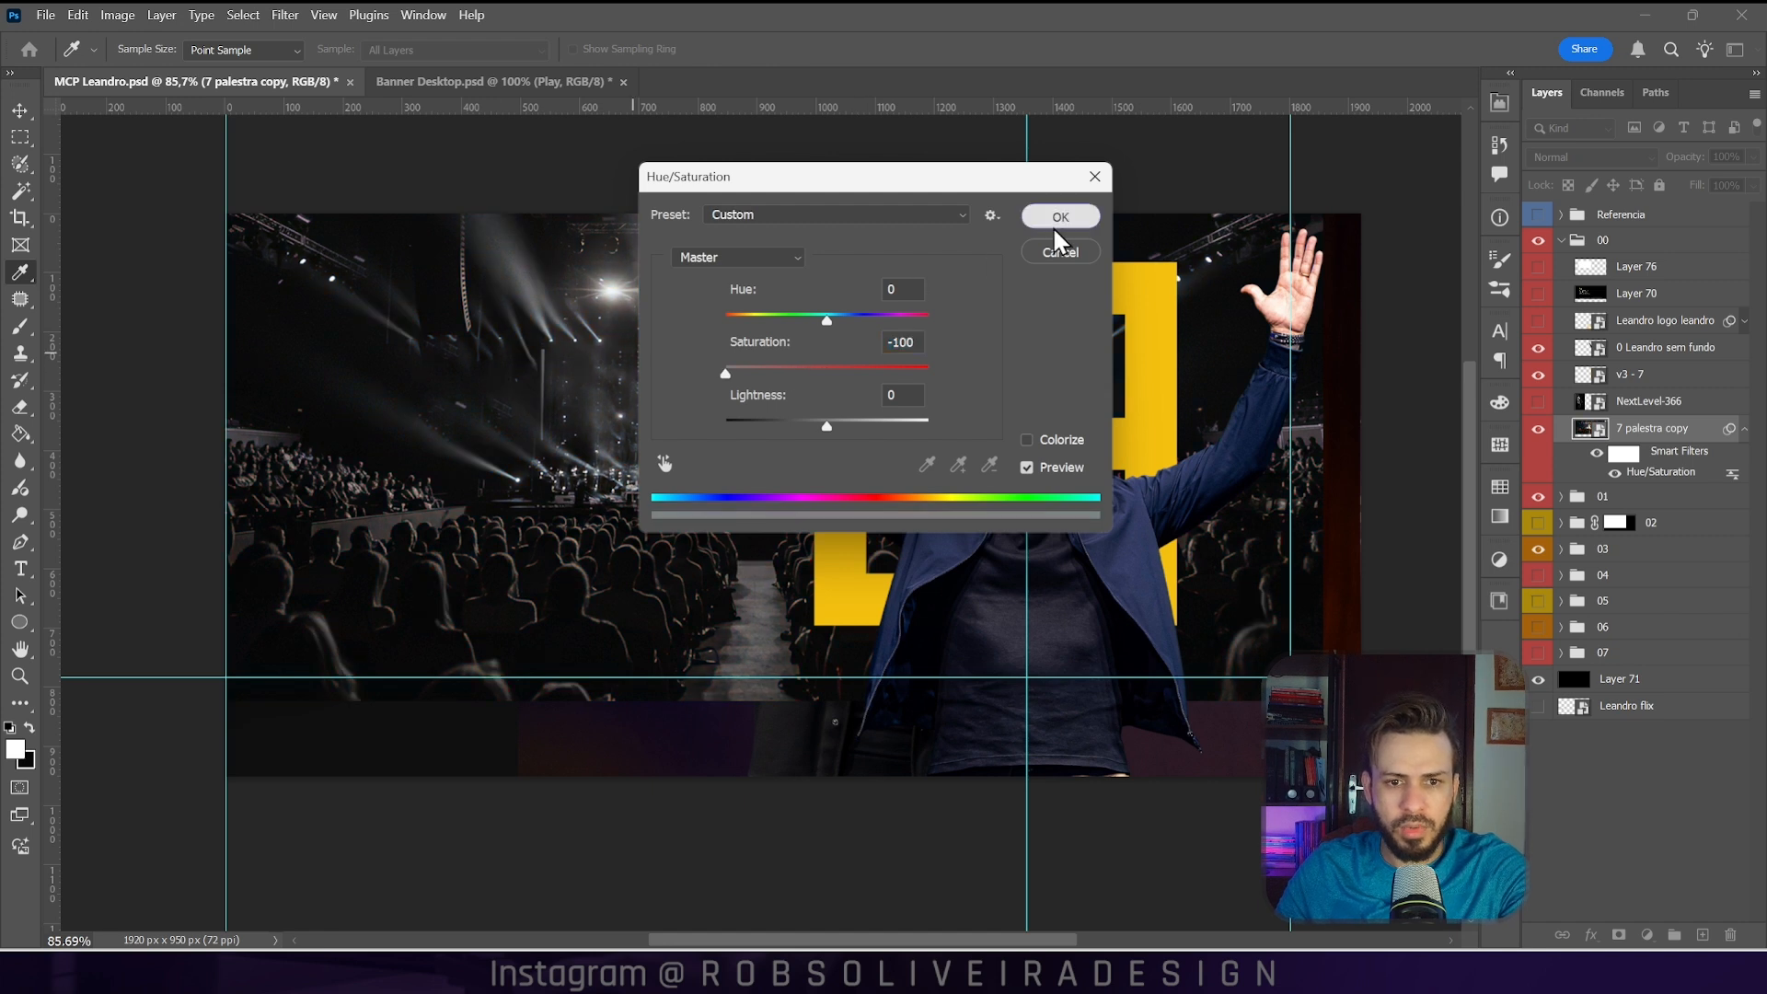
left_click(1058, 225)
Step: Apply Levels to the 7 palestra copy photo with a black input level of 26 and midtones of 1.2
left_click(118, 15)
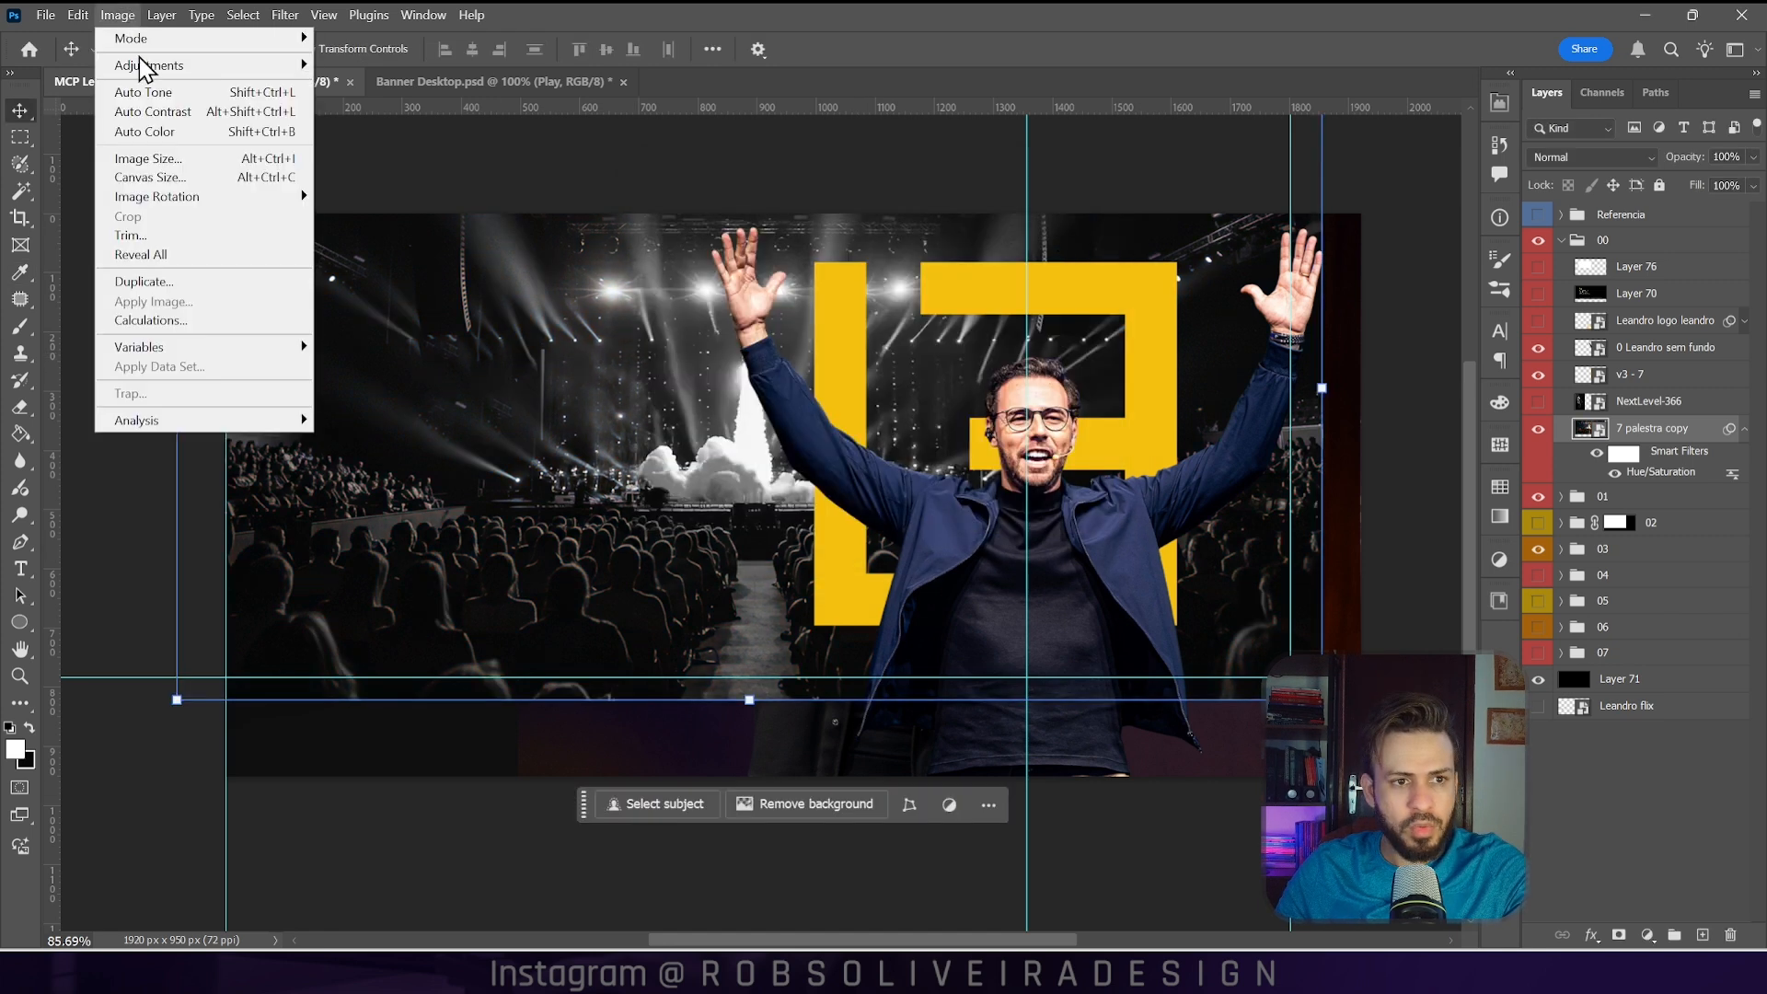
mouse_move(142, 66)
left_click(368, 85)
left_click_drag(720, 241, 1222, 256)
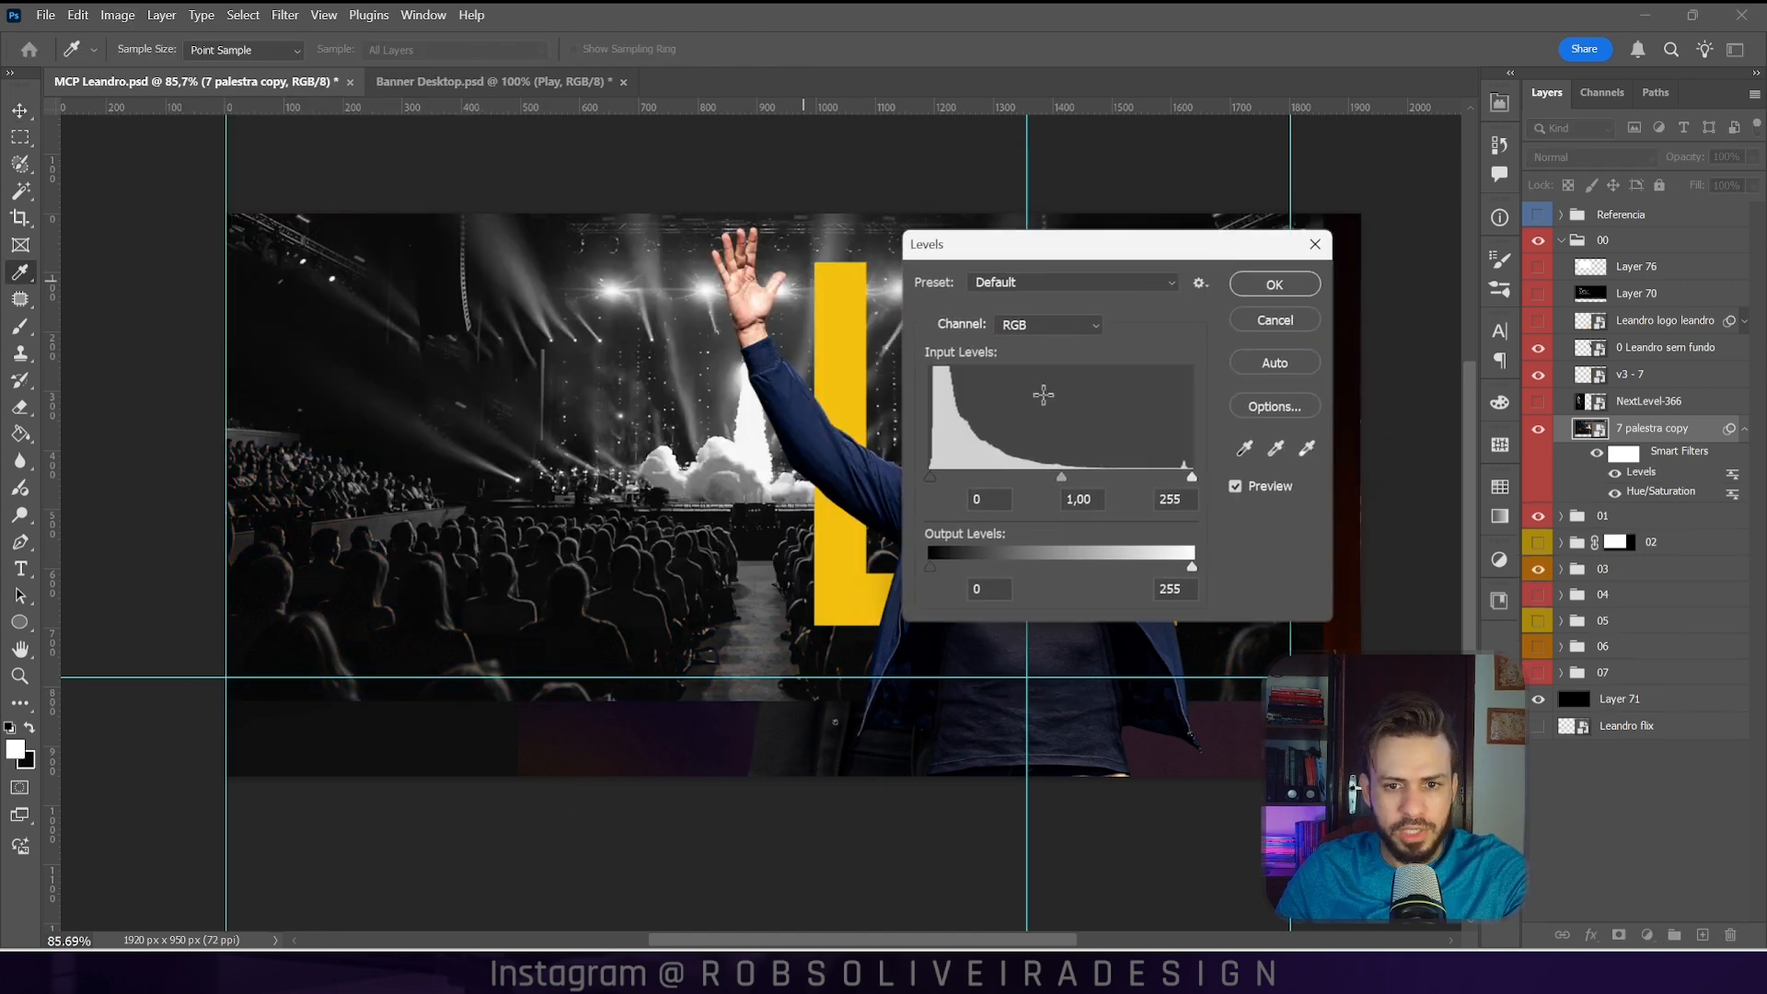
left_click_drag(1052, 477, 1043, 477)
left_click_drag(930, 476, 957, 477)
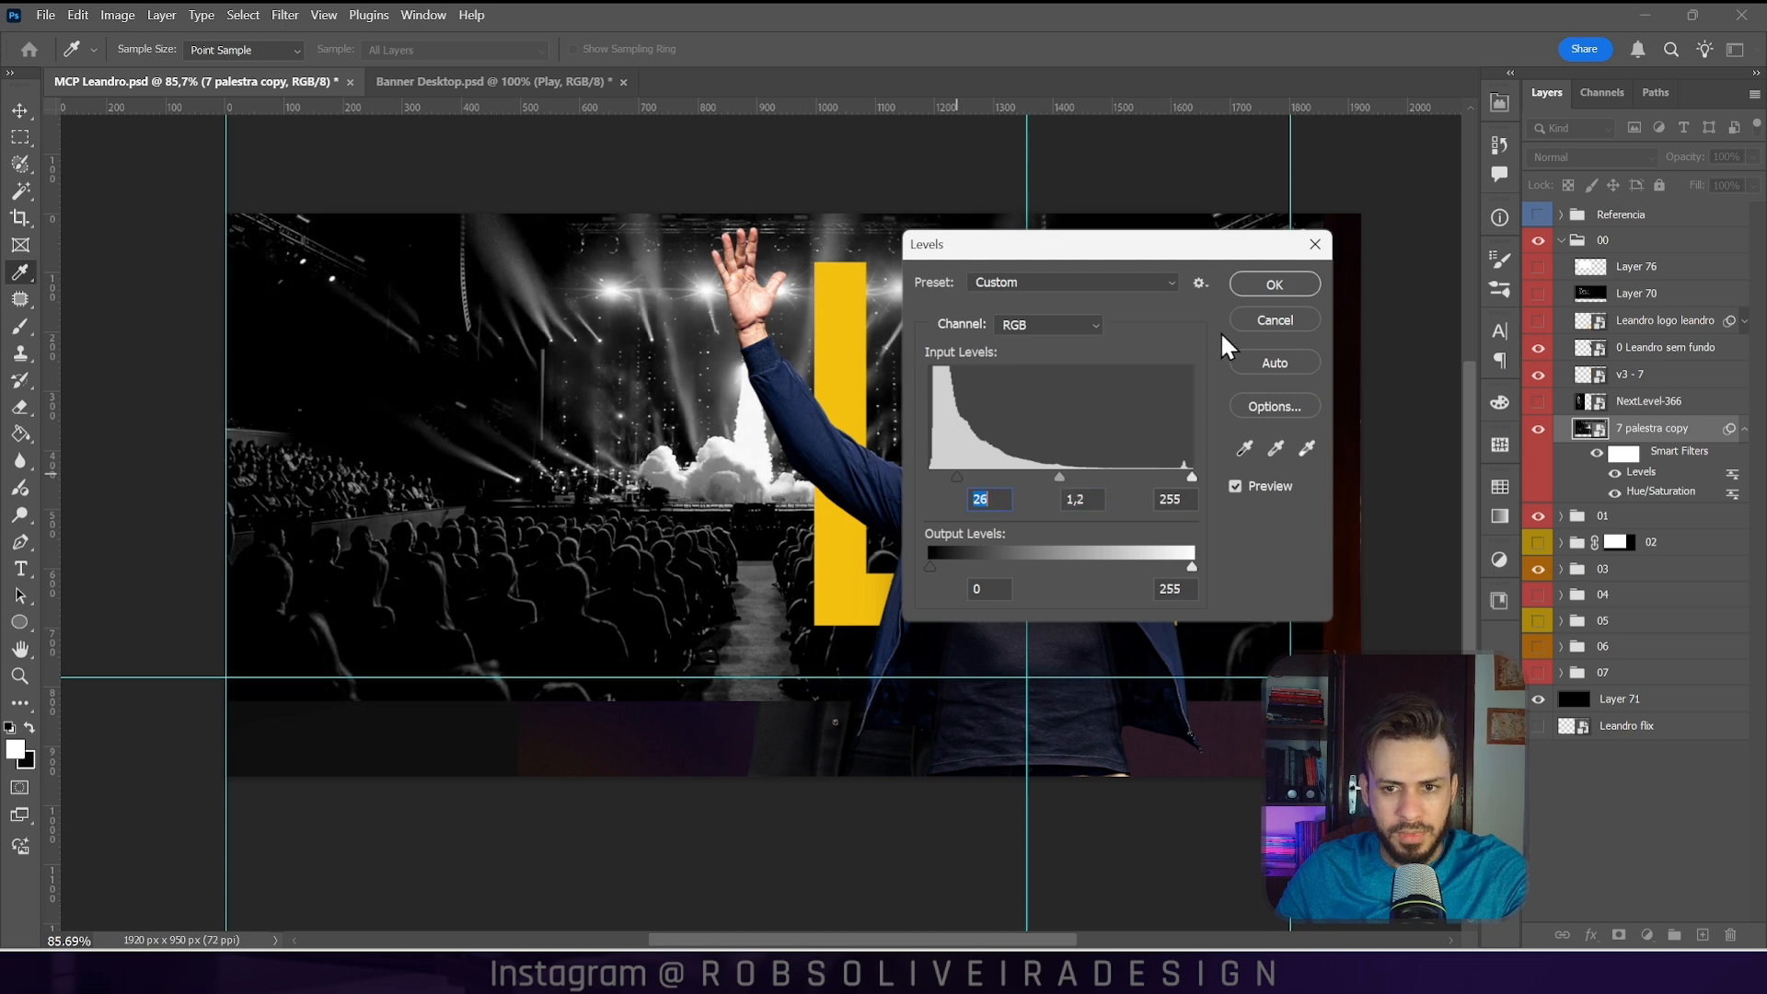
left_click(1294, 285)
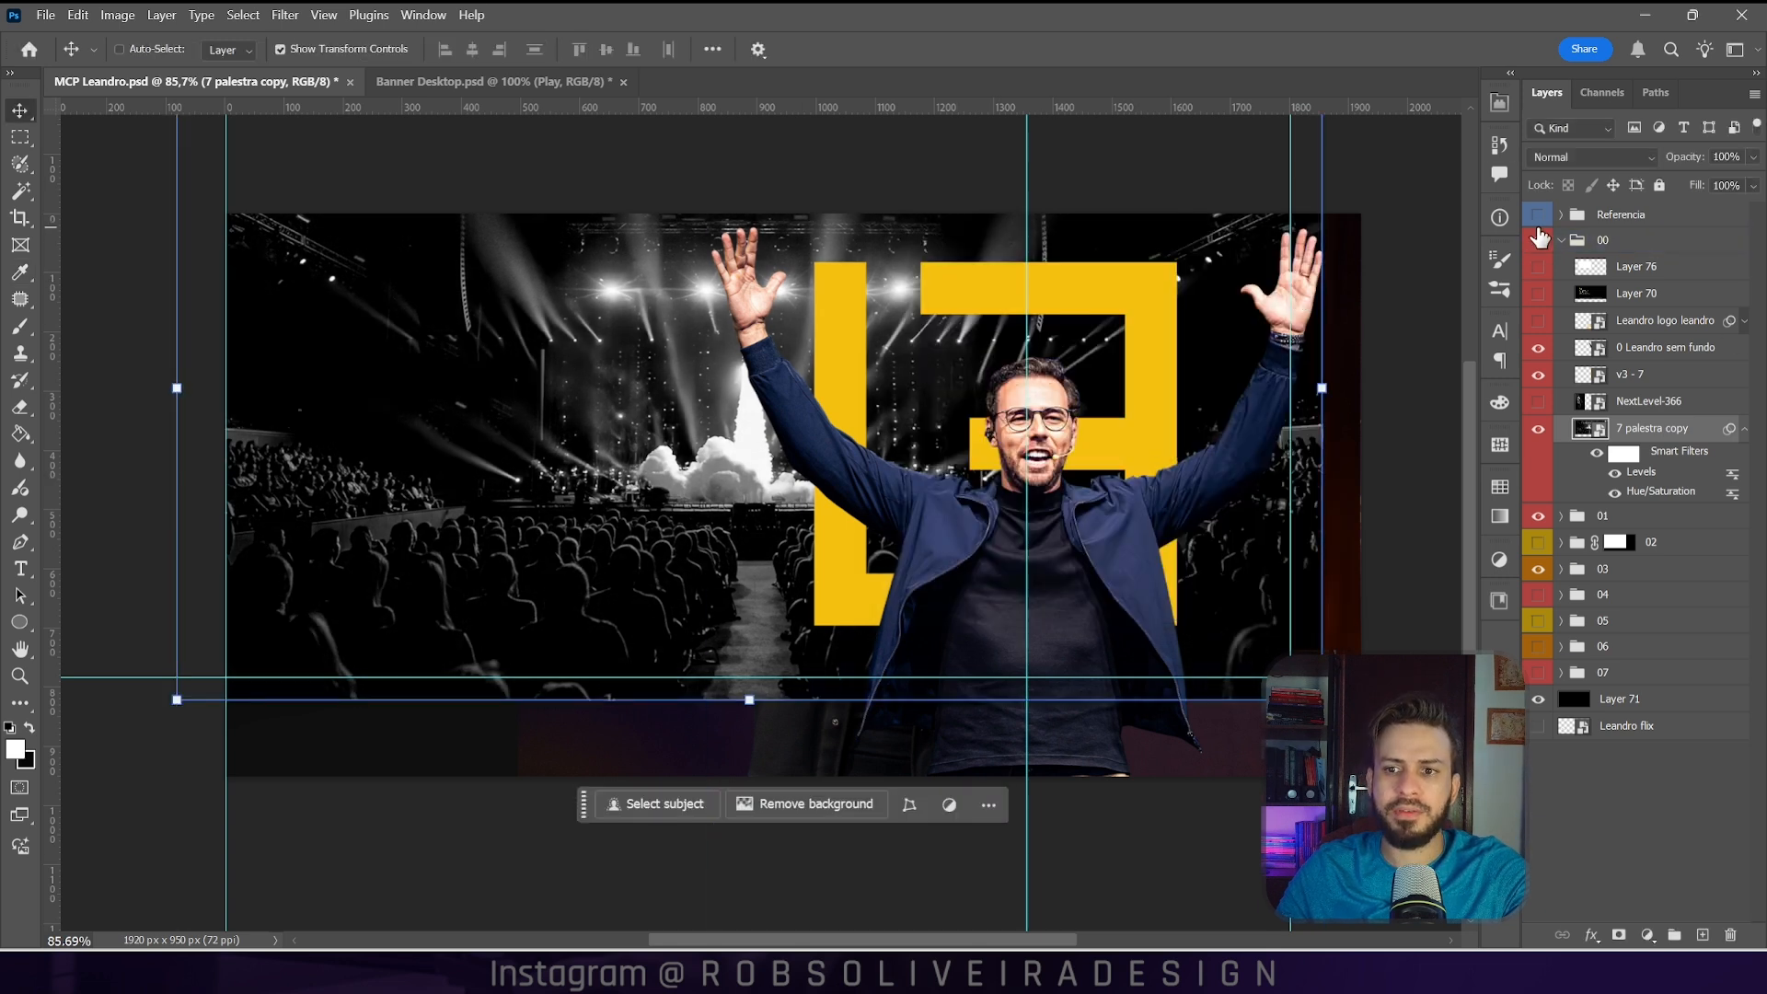
Step: Check the Referencia group, then add a new layer above 7 palestra copy and fill it with a near-black colour
left_click(1547, 216)
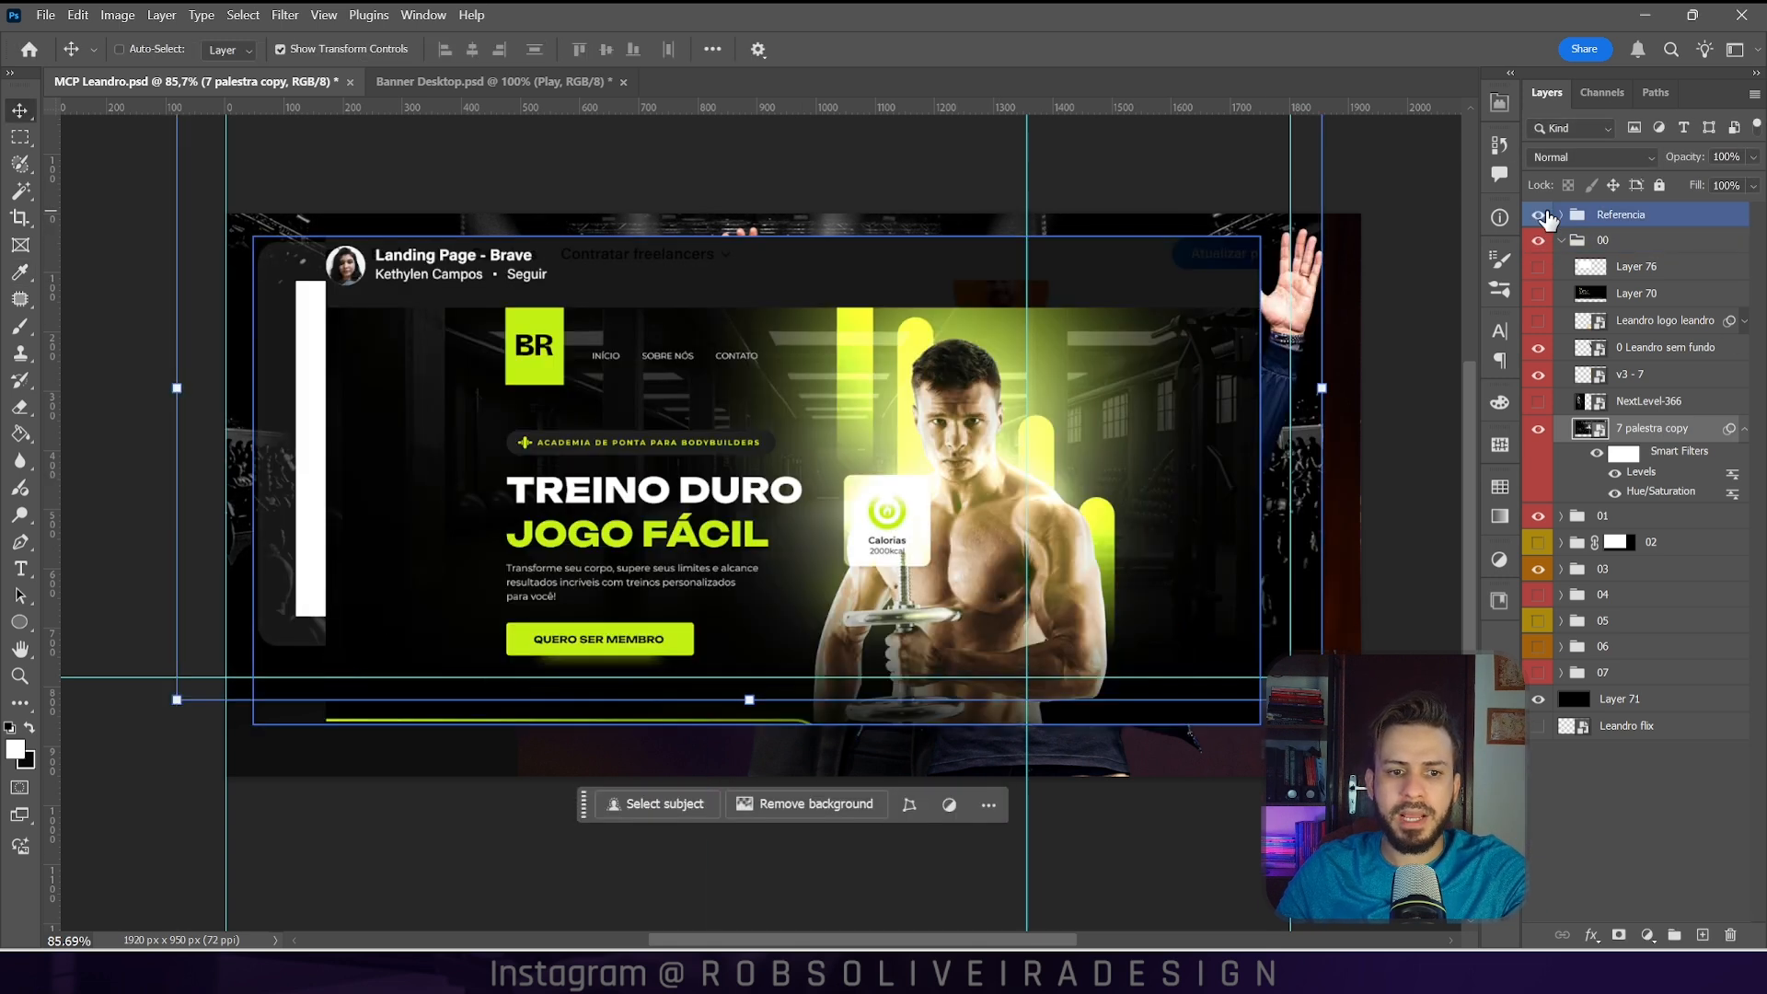
left_click(1546, 216)
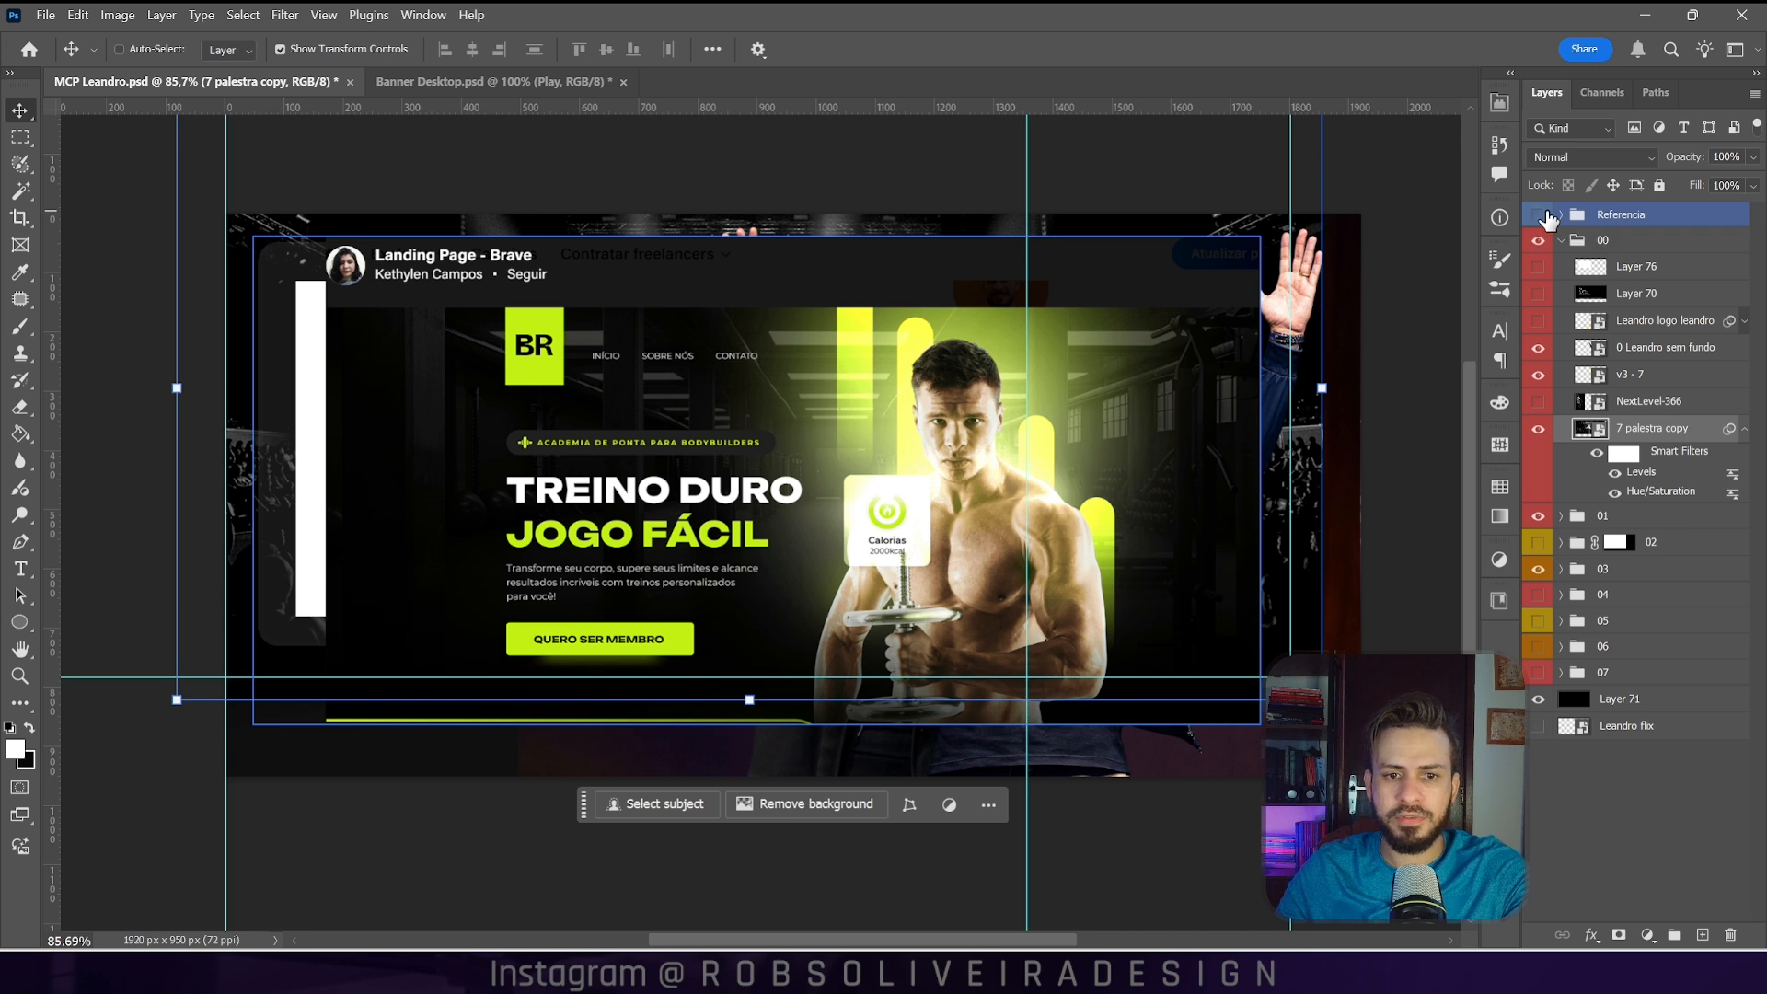
left_click(1704, 936)
left_click(28, 727)
left_click(14, 747)
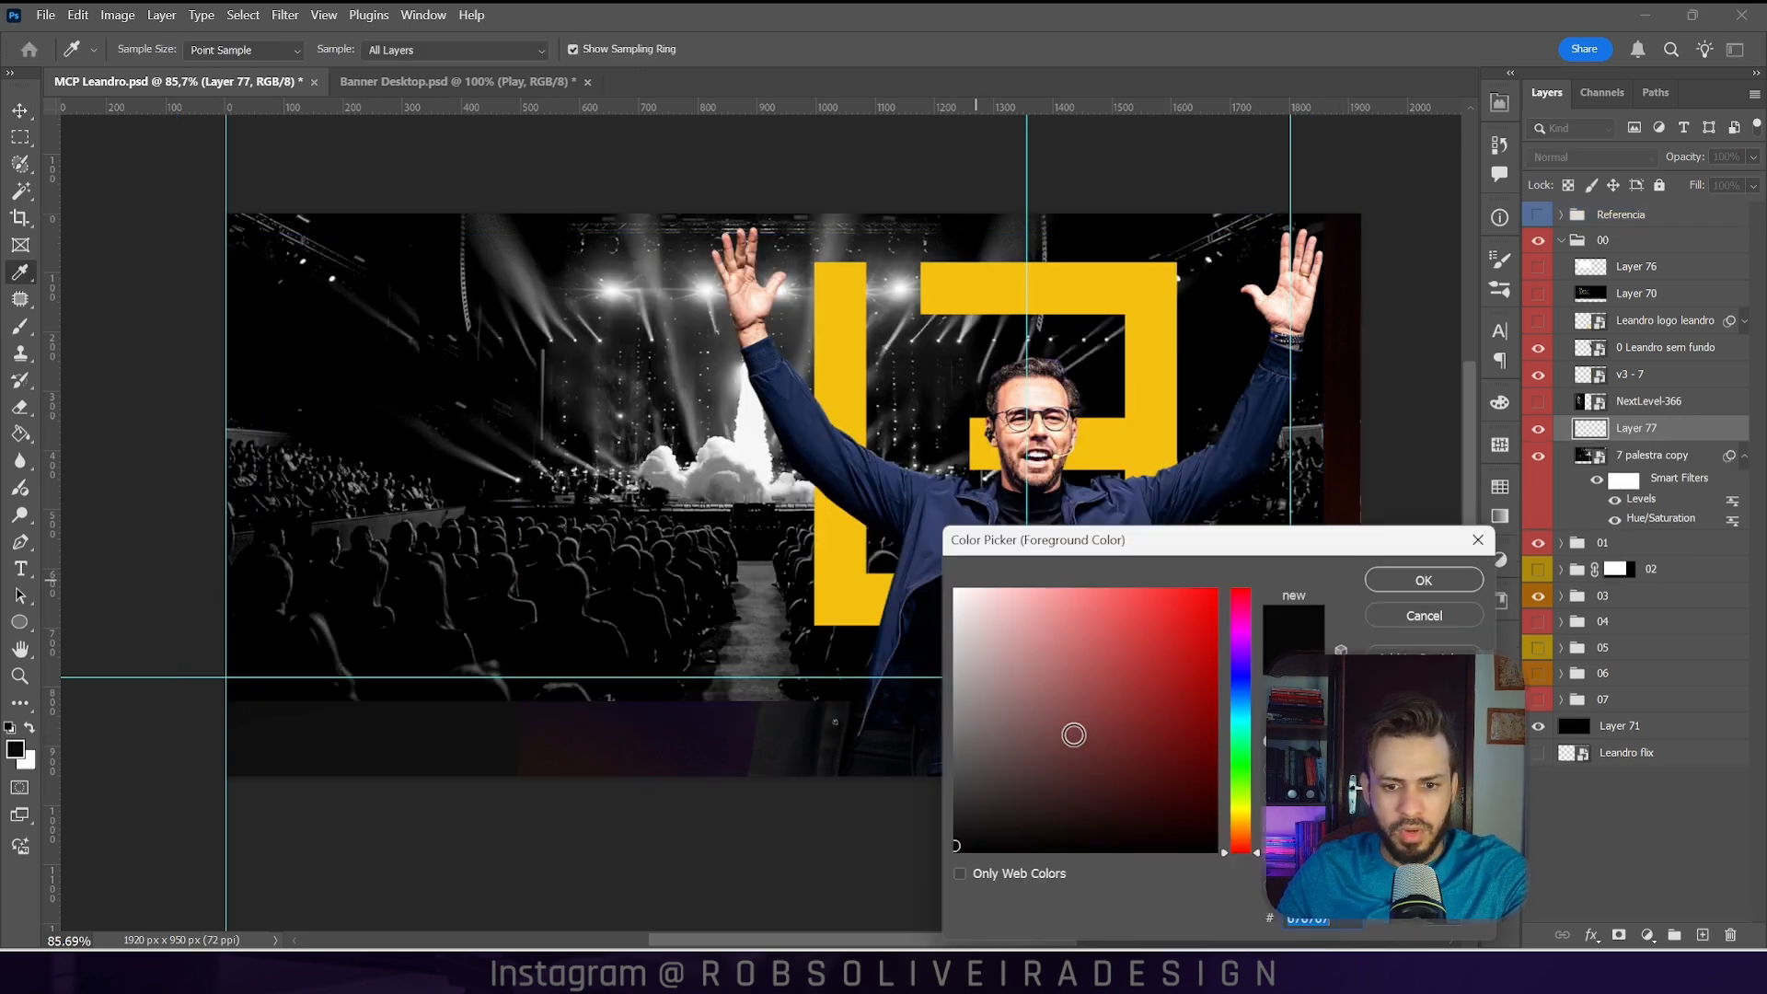
left_click(1424, 579)
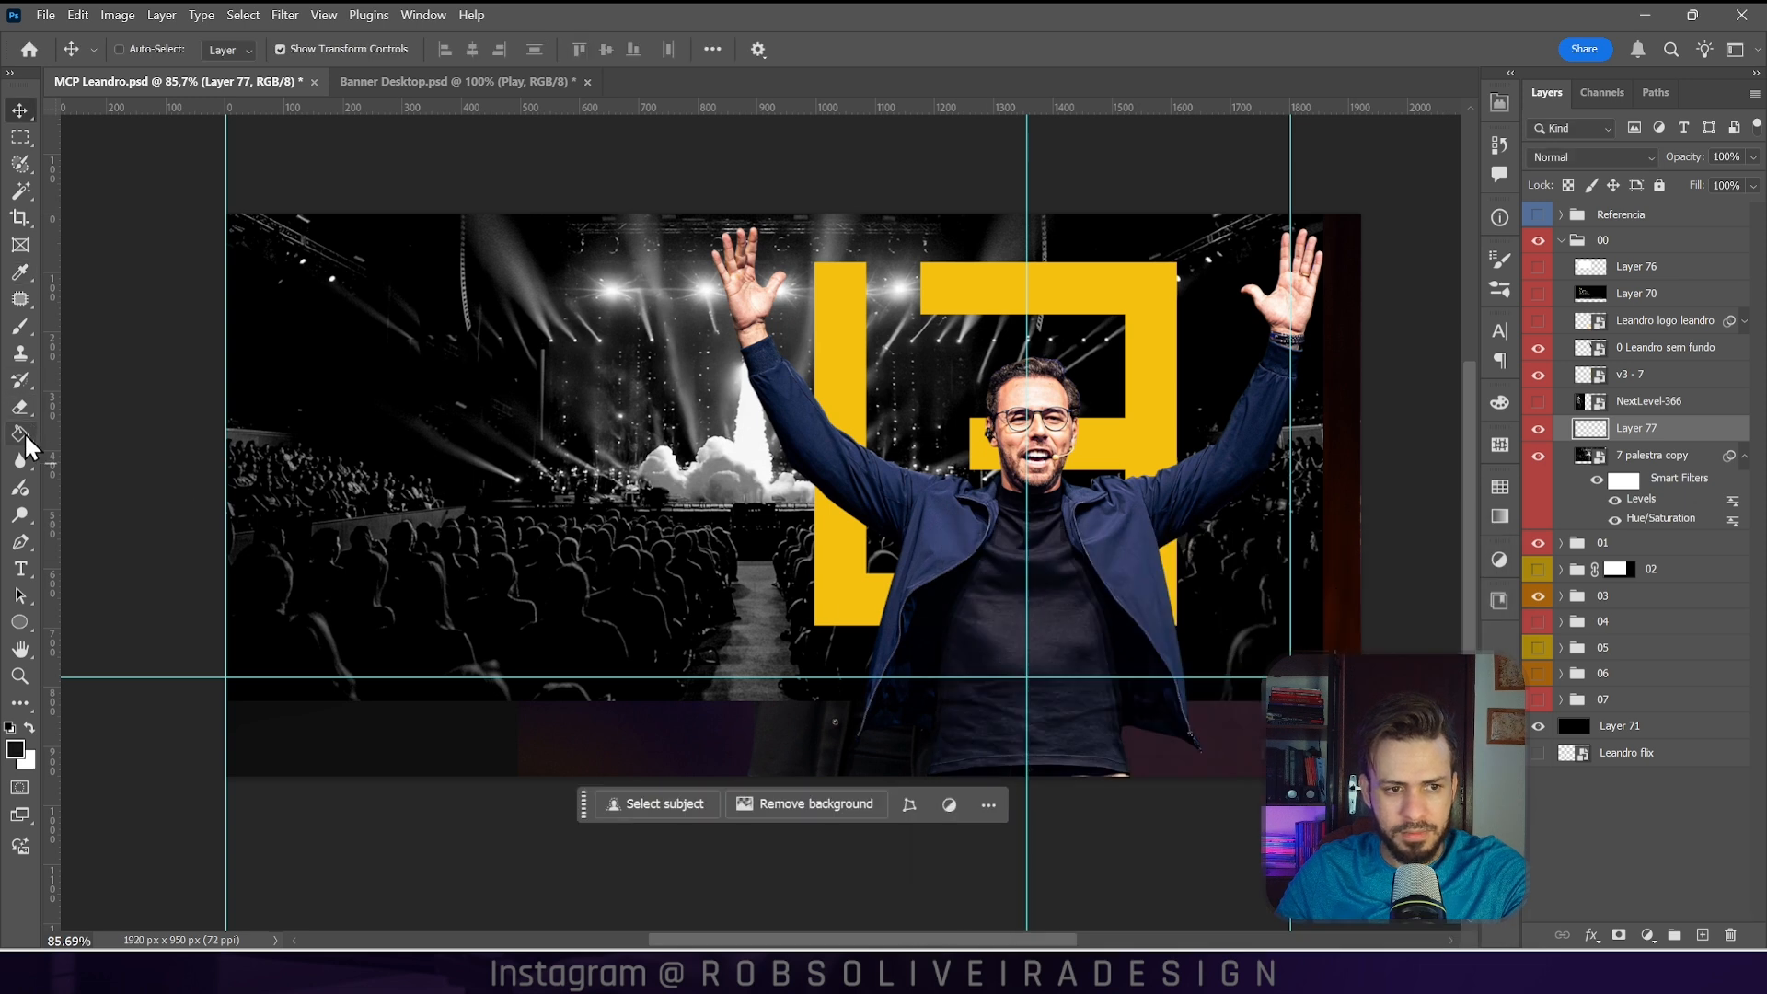
left_click(20, 434)
left_click(552, 387)
Step: Set the near-black layer's blend mode to Soft Light and compare the concert photo with and without it
scroll(1565, 160, "down", 3)
scroll(1566, 160, "down", 7)
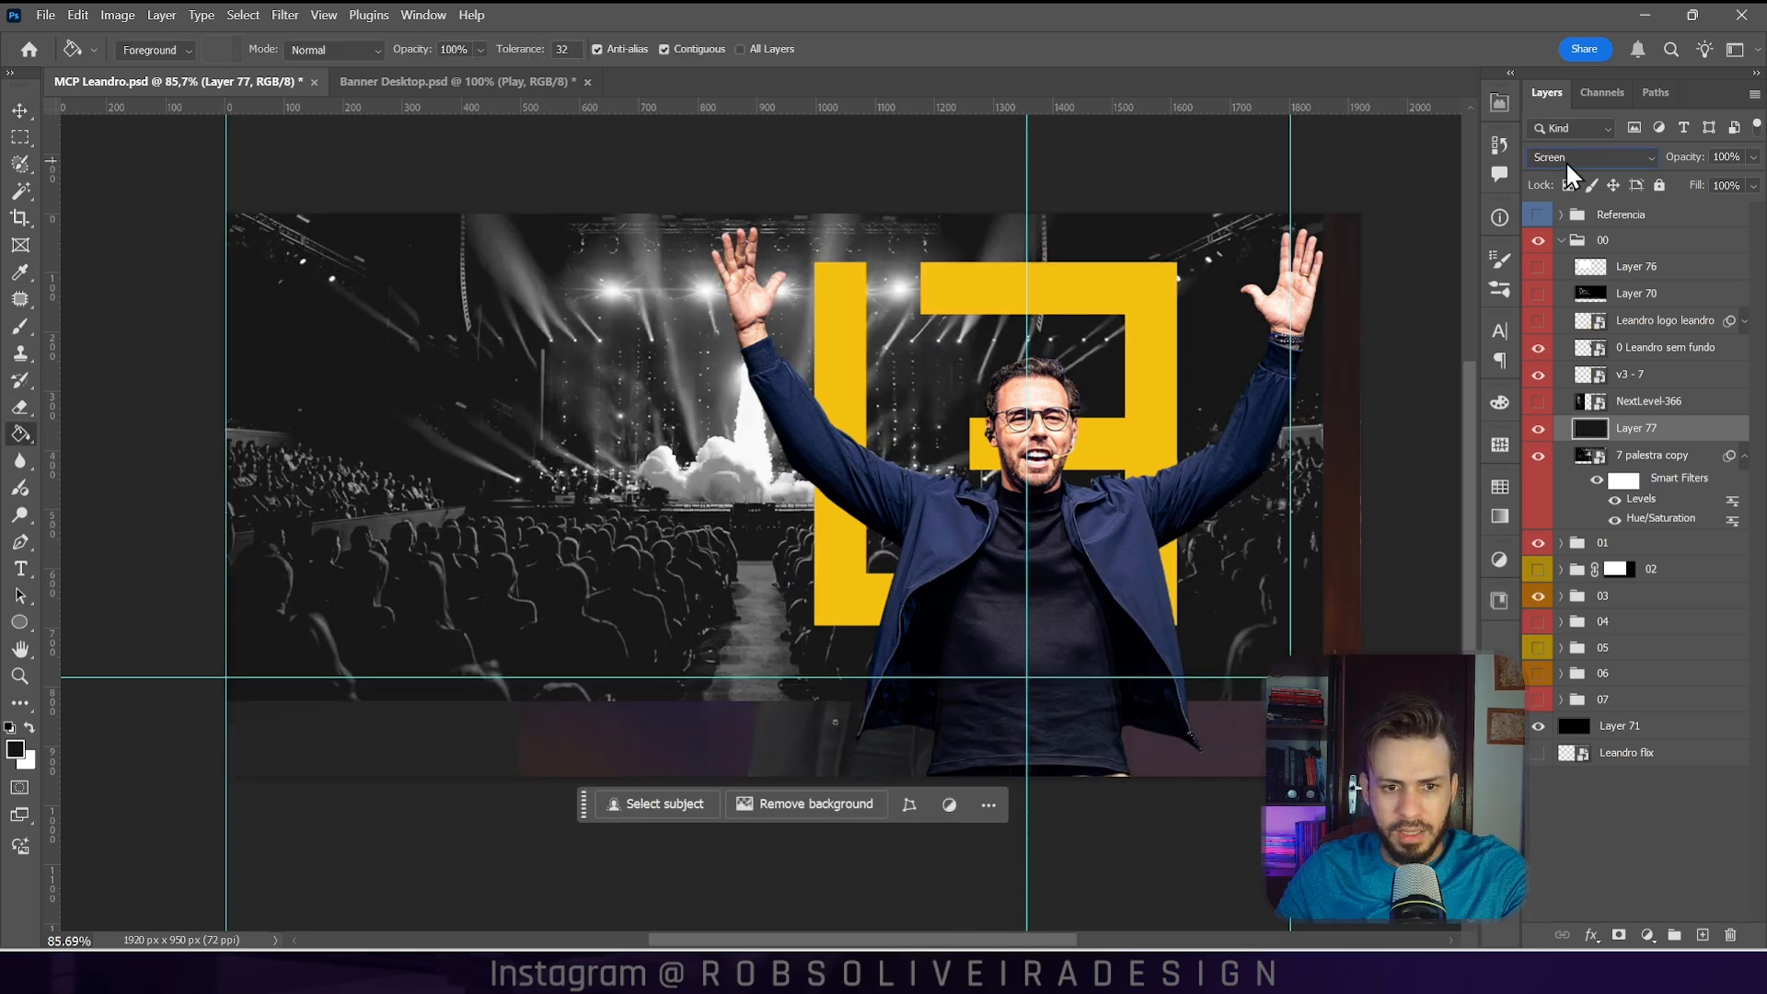
scroll(1565, 160, "down", 1)
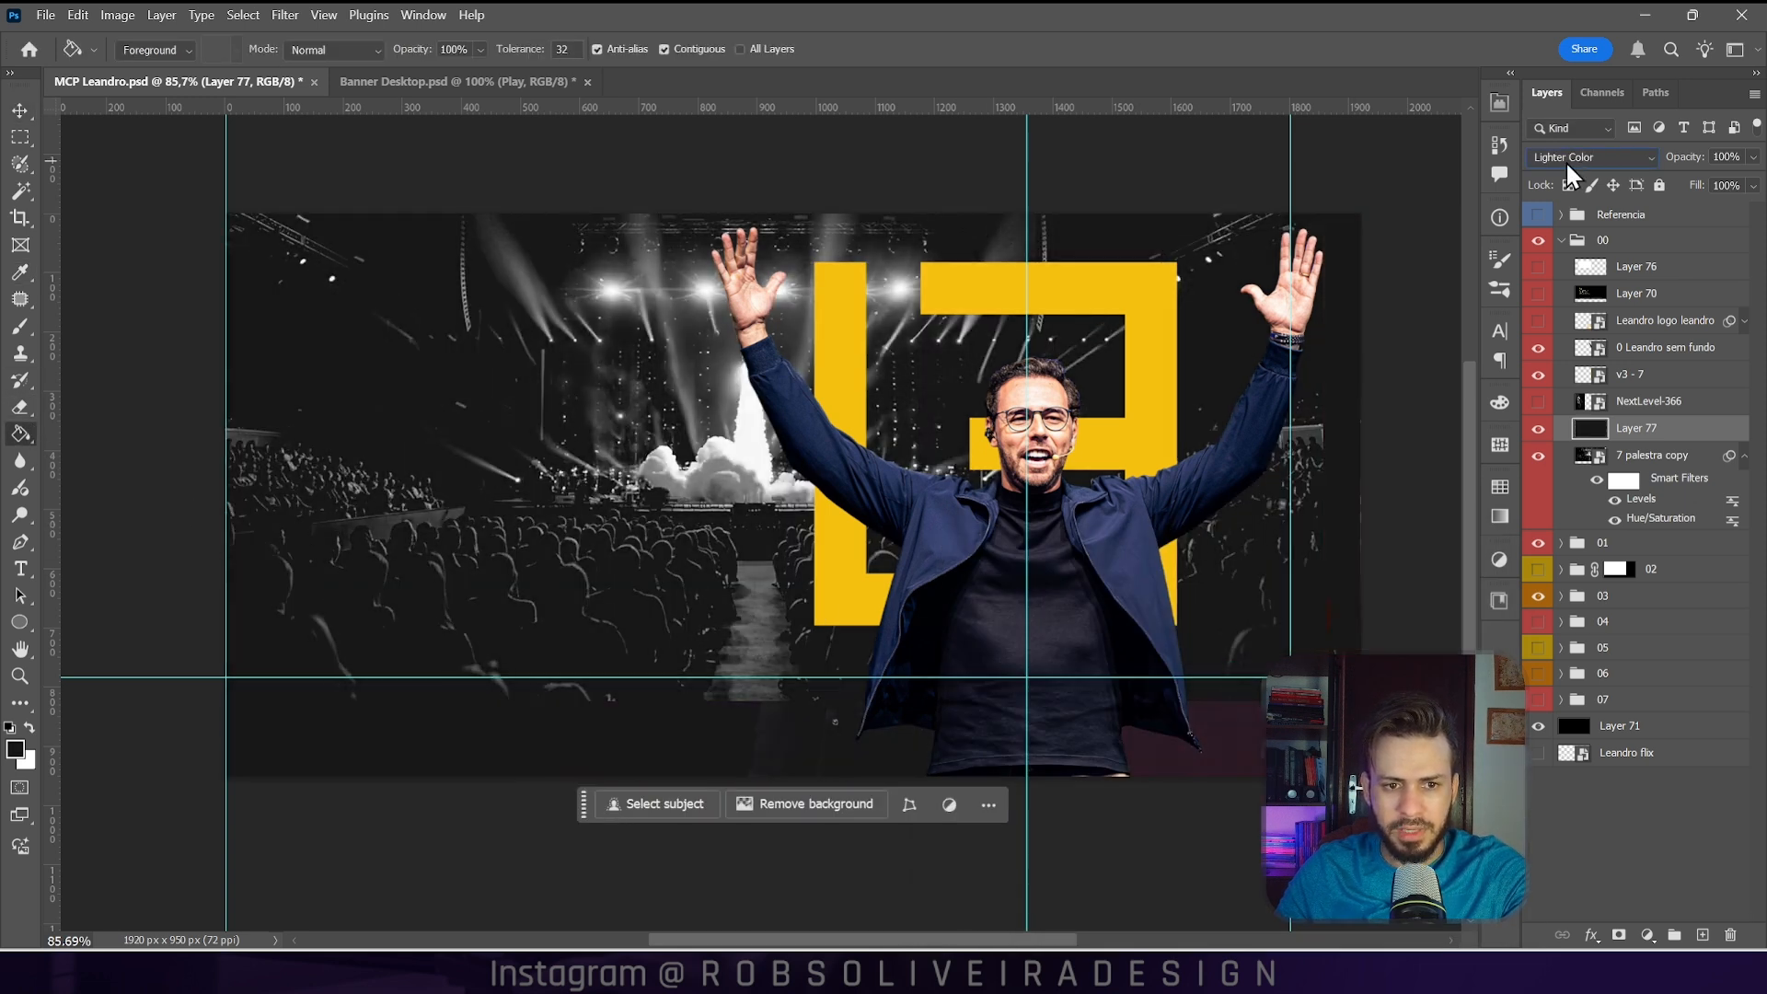
scroll(1566, 160, "down", 1)
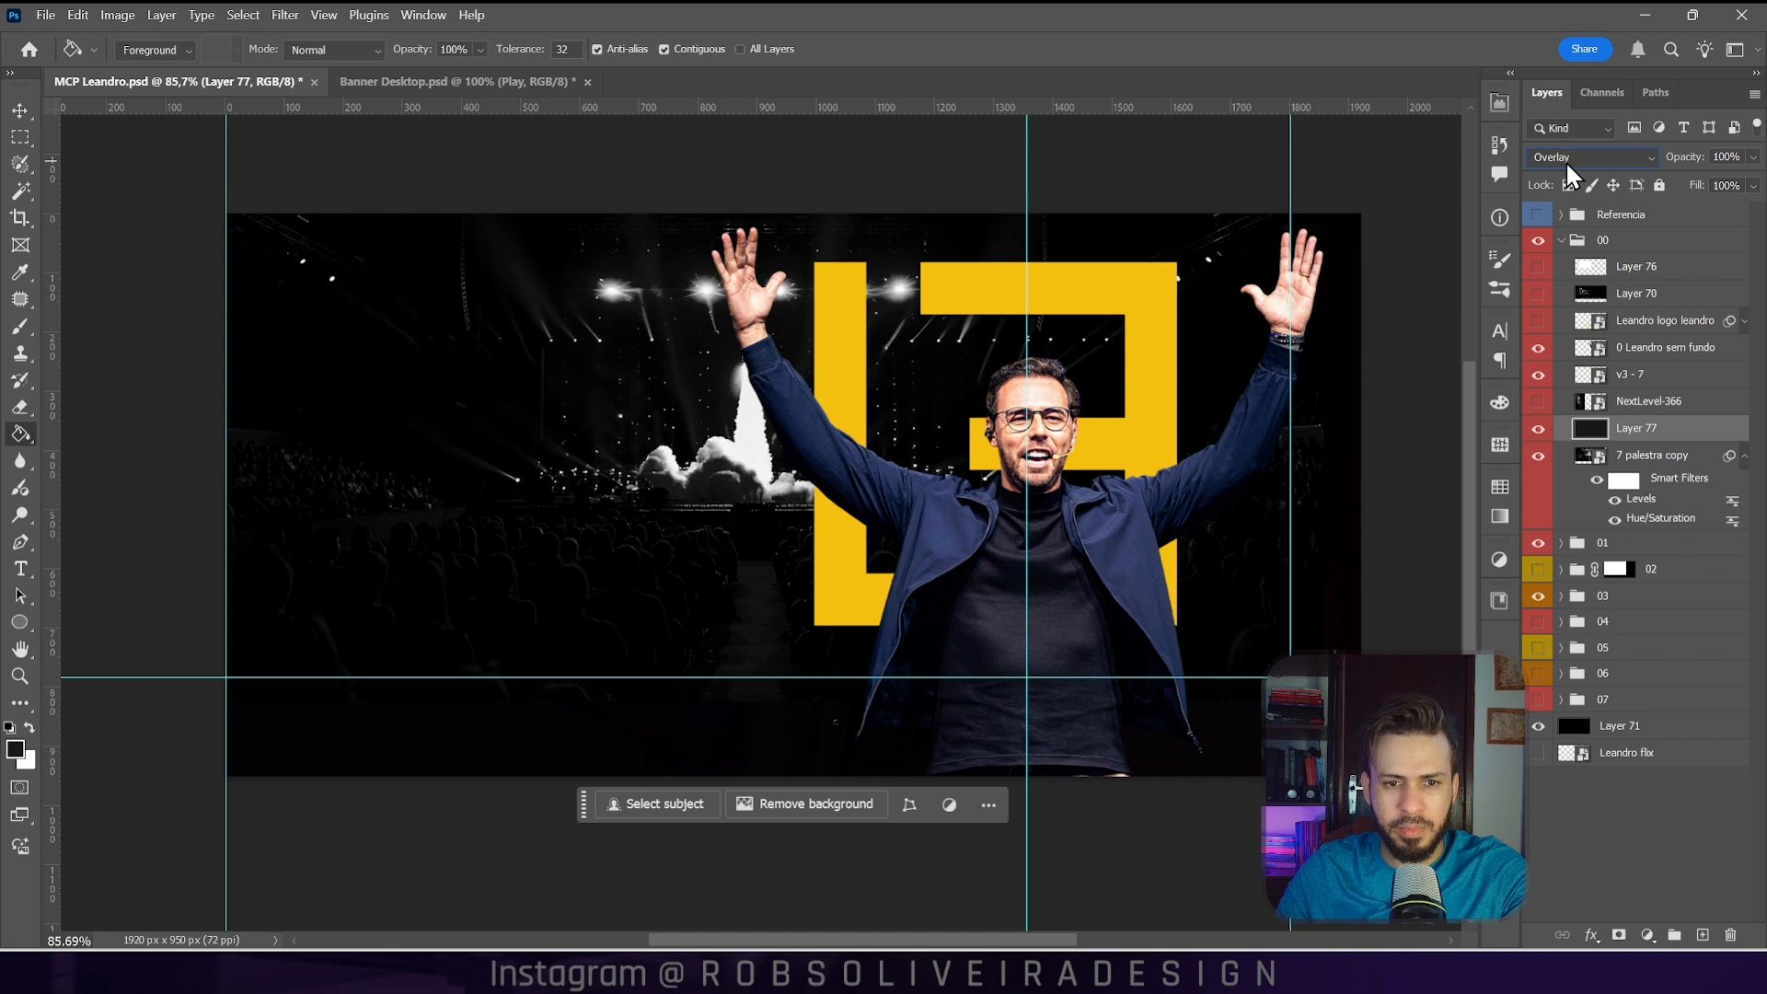
scroll(1566, 161, "down", 1)
left_click(1540, 429)
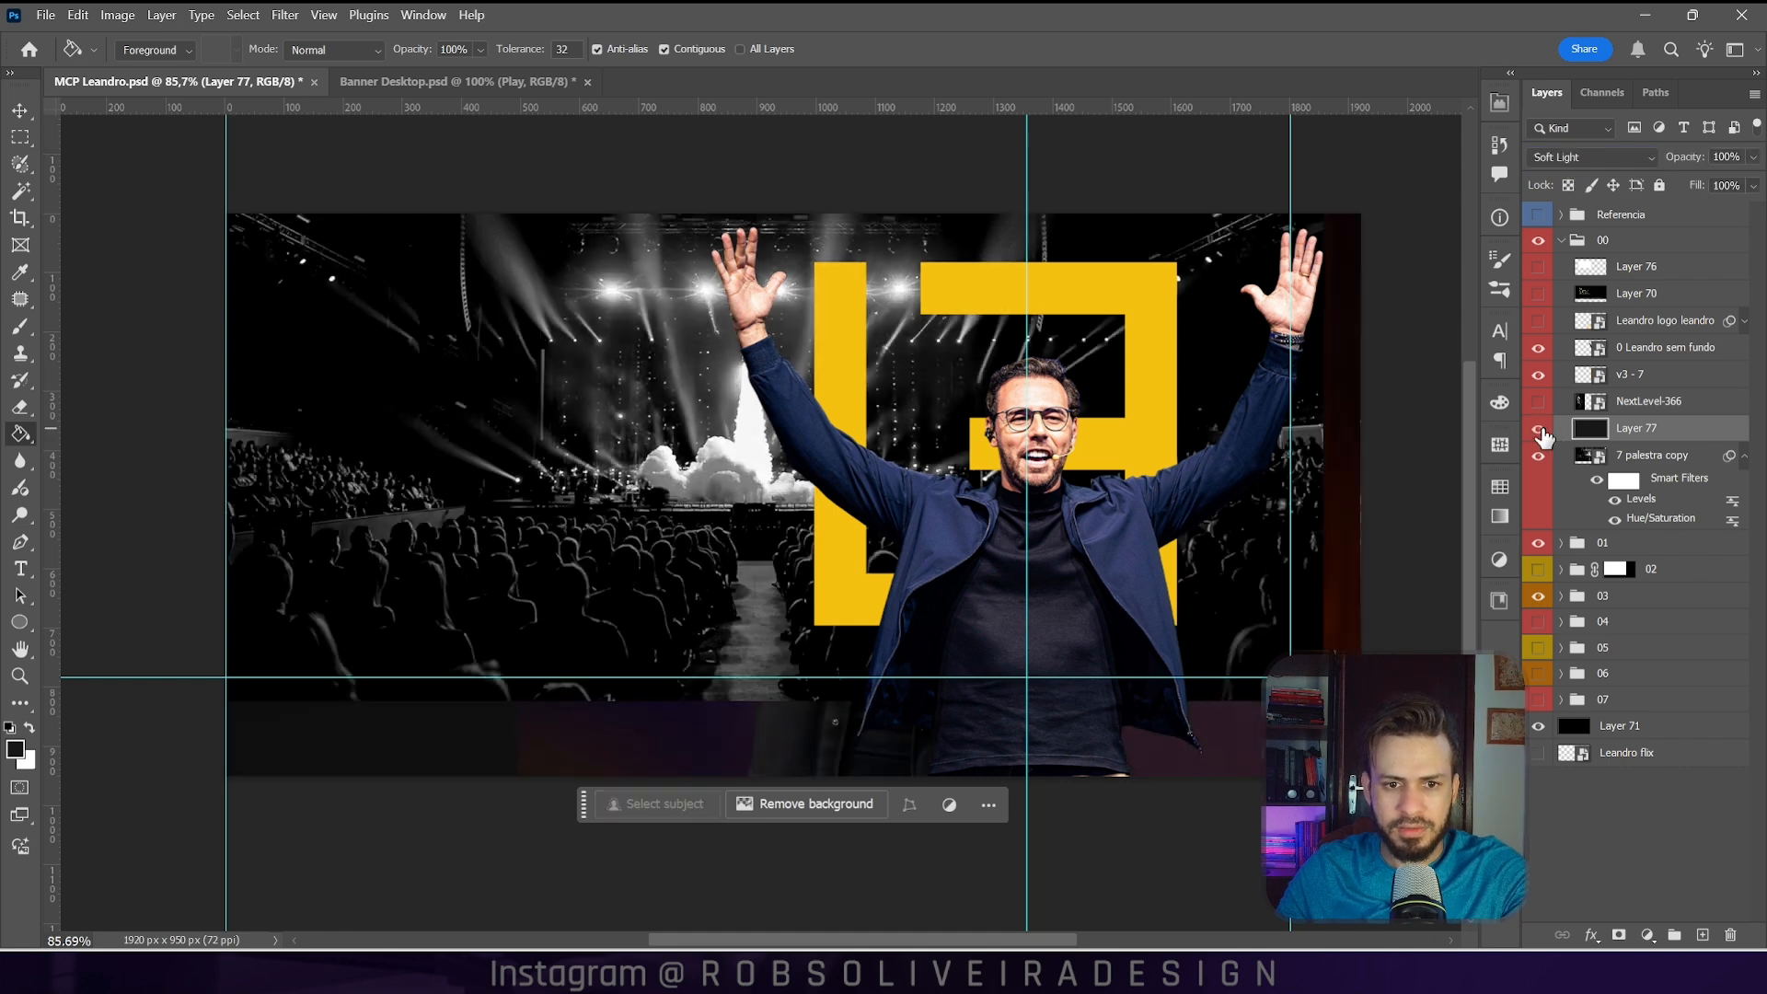
left_click(1539, 430)
Step: Shift the 7 palestra copy photo slightly to the right and hide the guides
left_click(1685, 457)
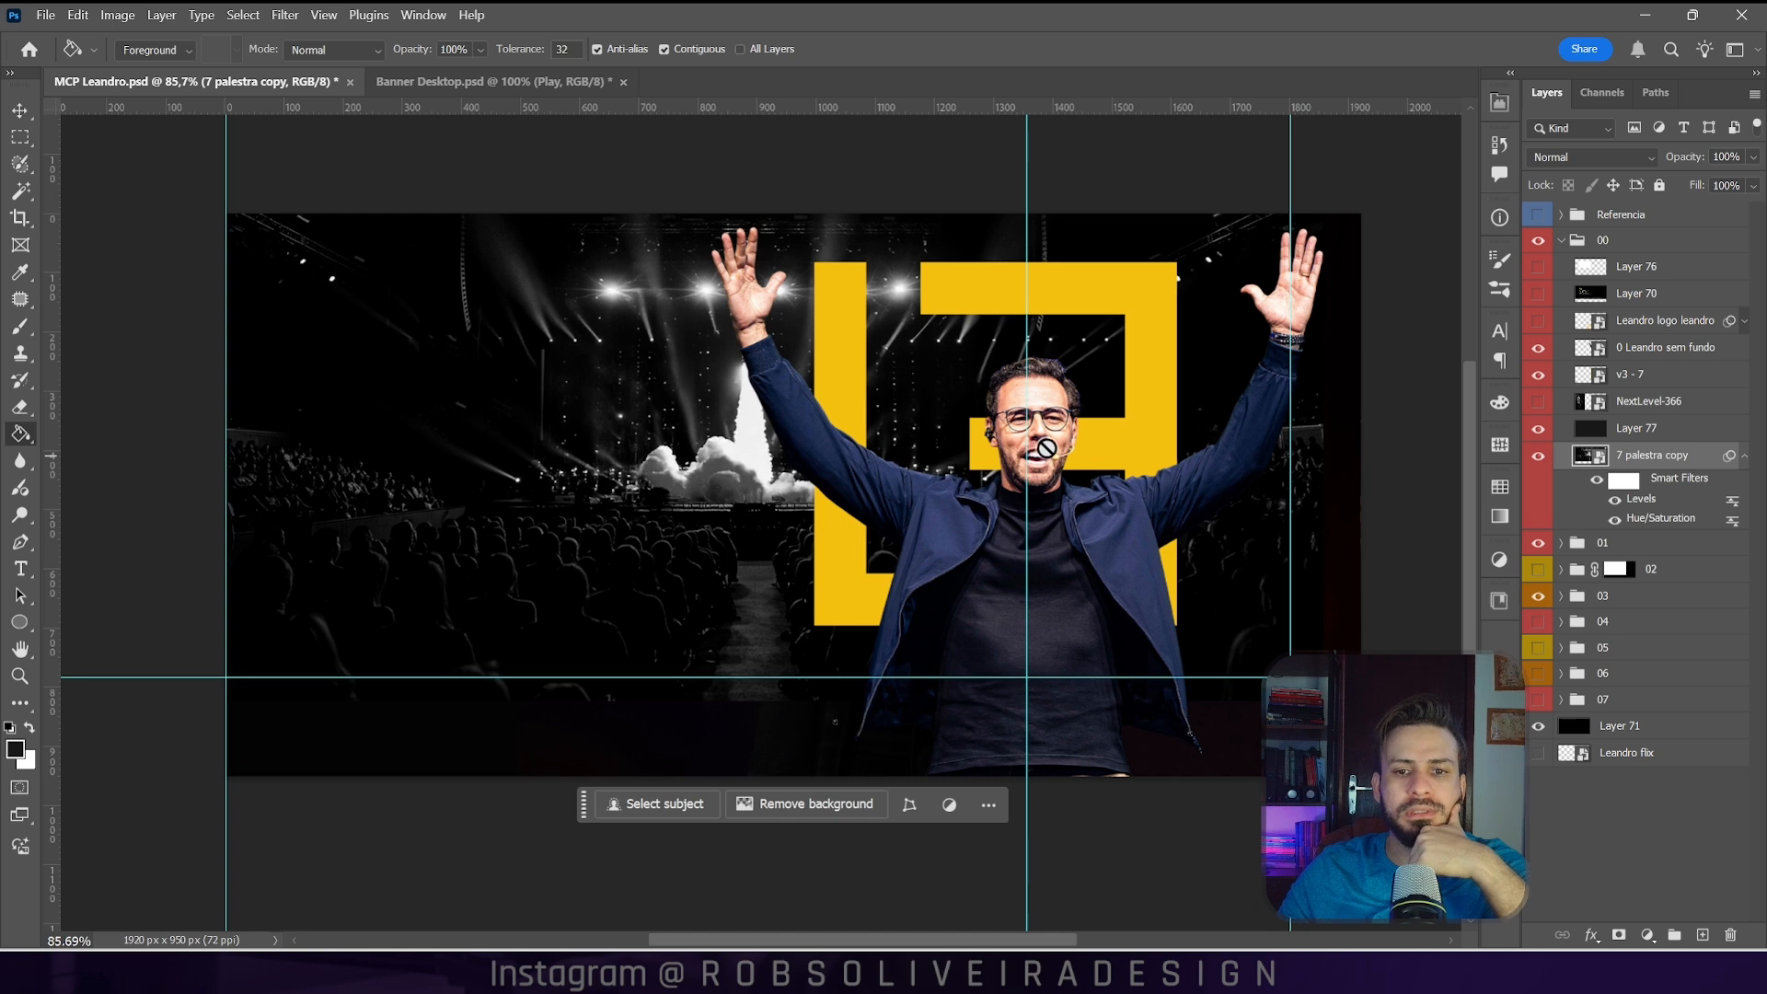
left_click(9, 114)
left_click_drag(402, 352, 451, 352)
left_click_drag(1026, 338, 215, 342)
key("ctrl+z")
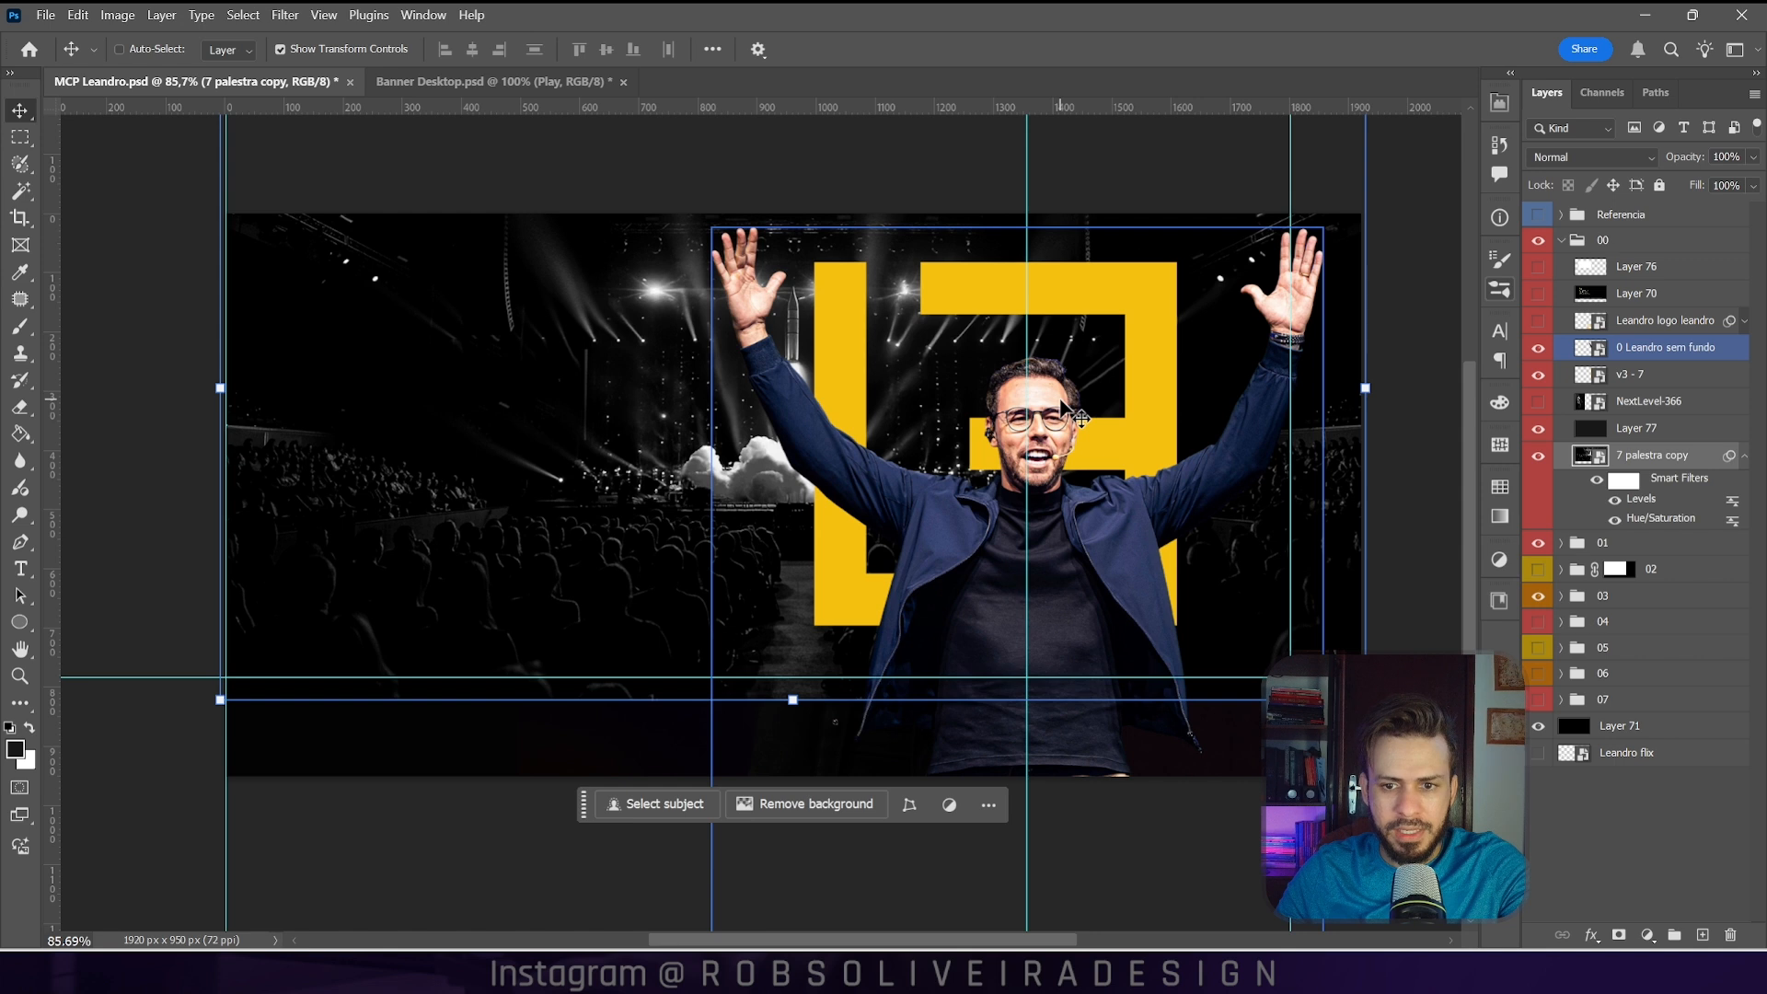
key("ctrl+;")
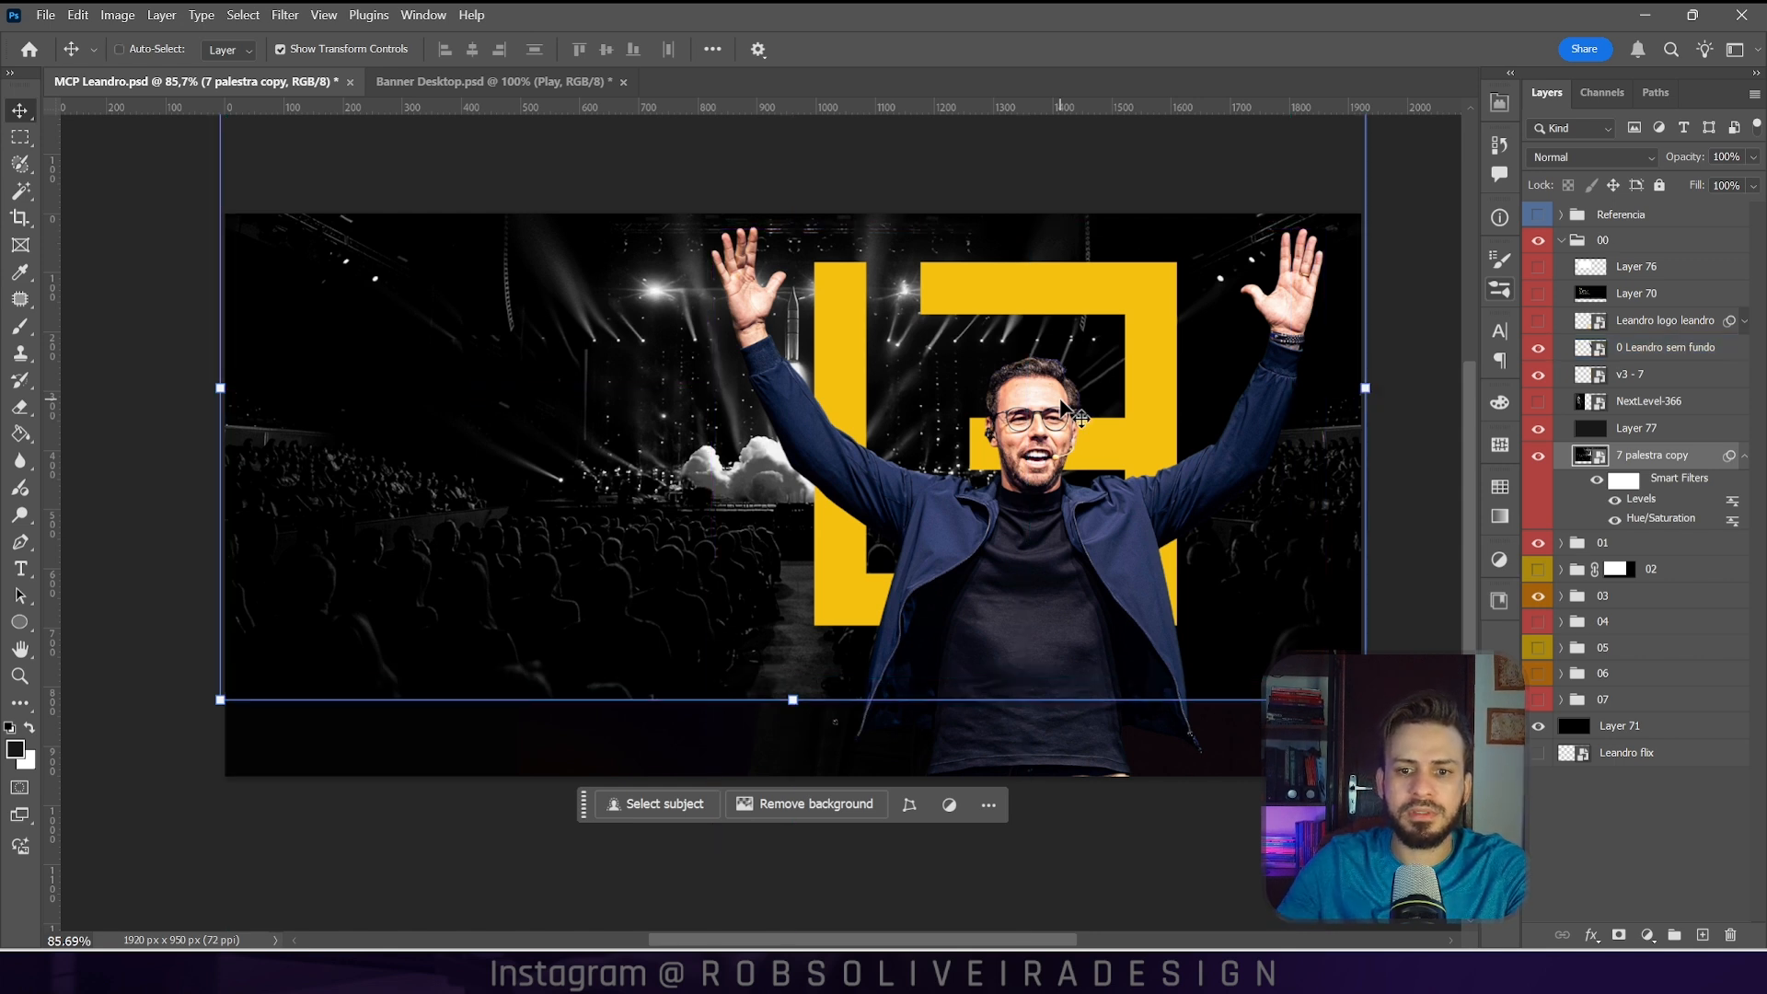
Step: Show the flipped NextLevel-366 photo again and select its layer
left_click(1585, 429)
left_click(1538, 401)
left_click(1641, 410)
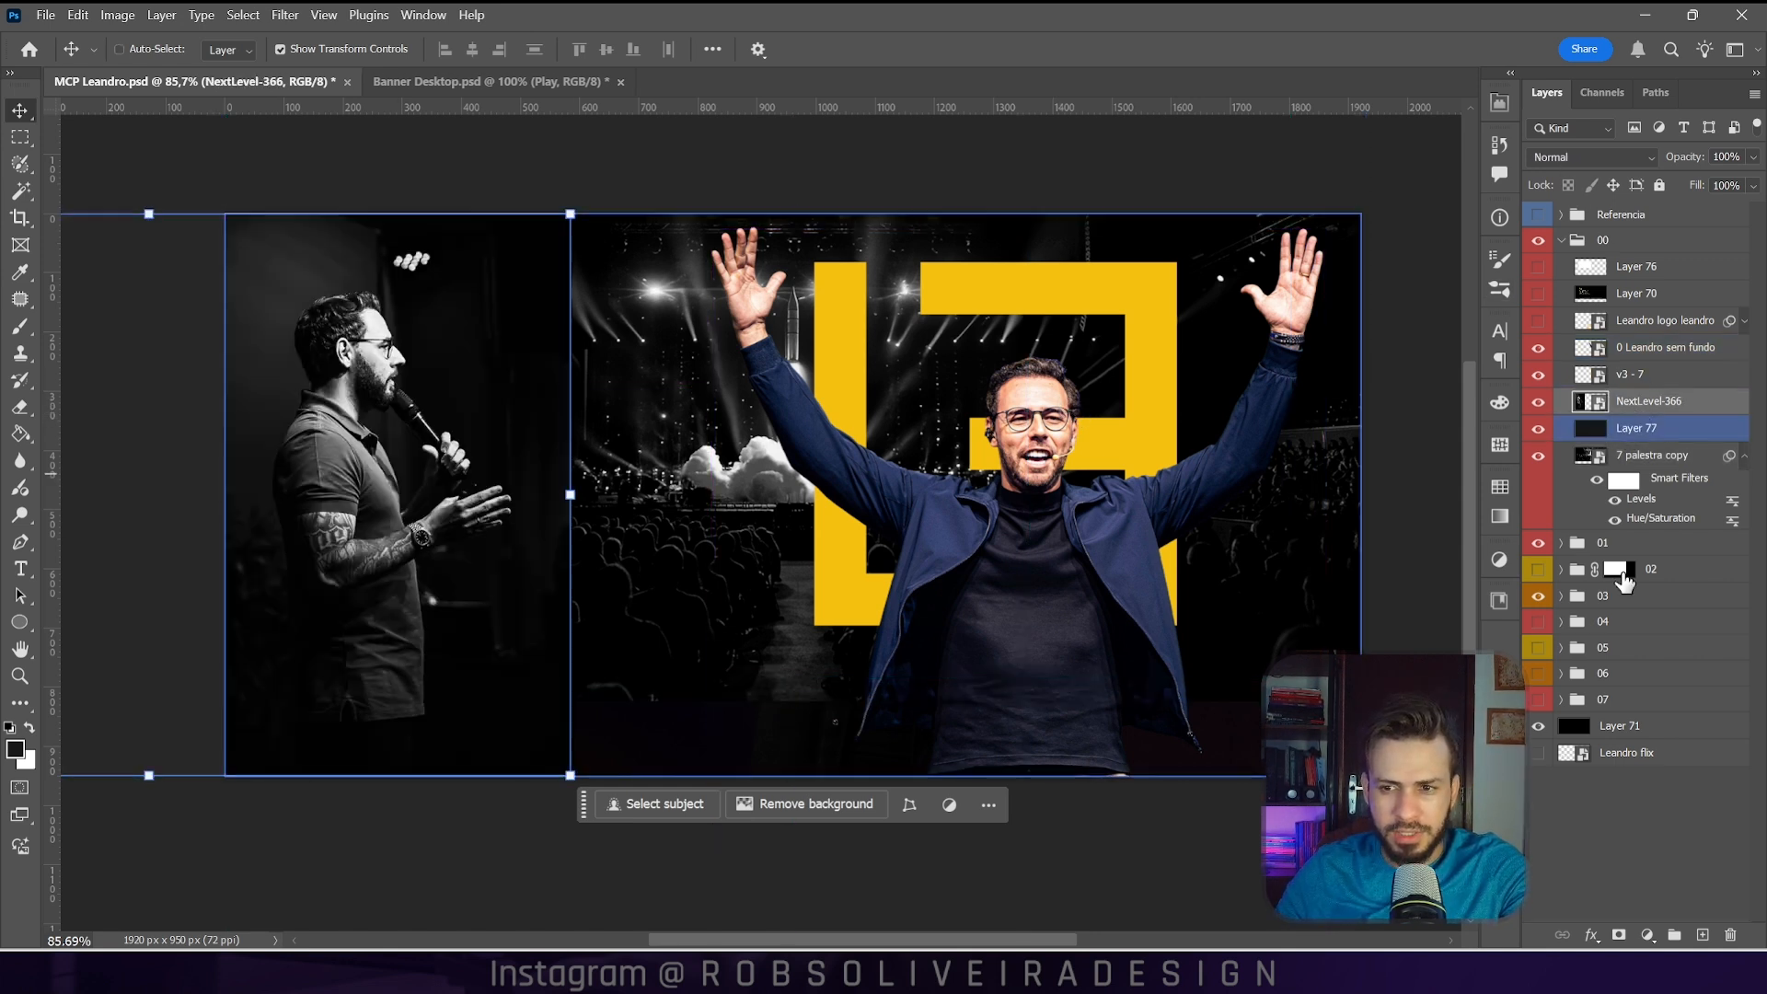
Step: Add a layer mask to the NextLevel-366 photo and fade its right edge with a large soft black brush
left_click(1618, 934)
left_click(20, 327)
left_click(149, 50)
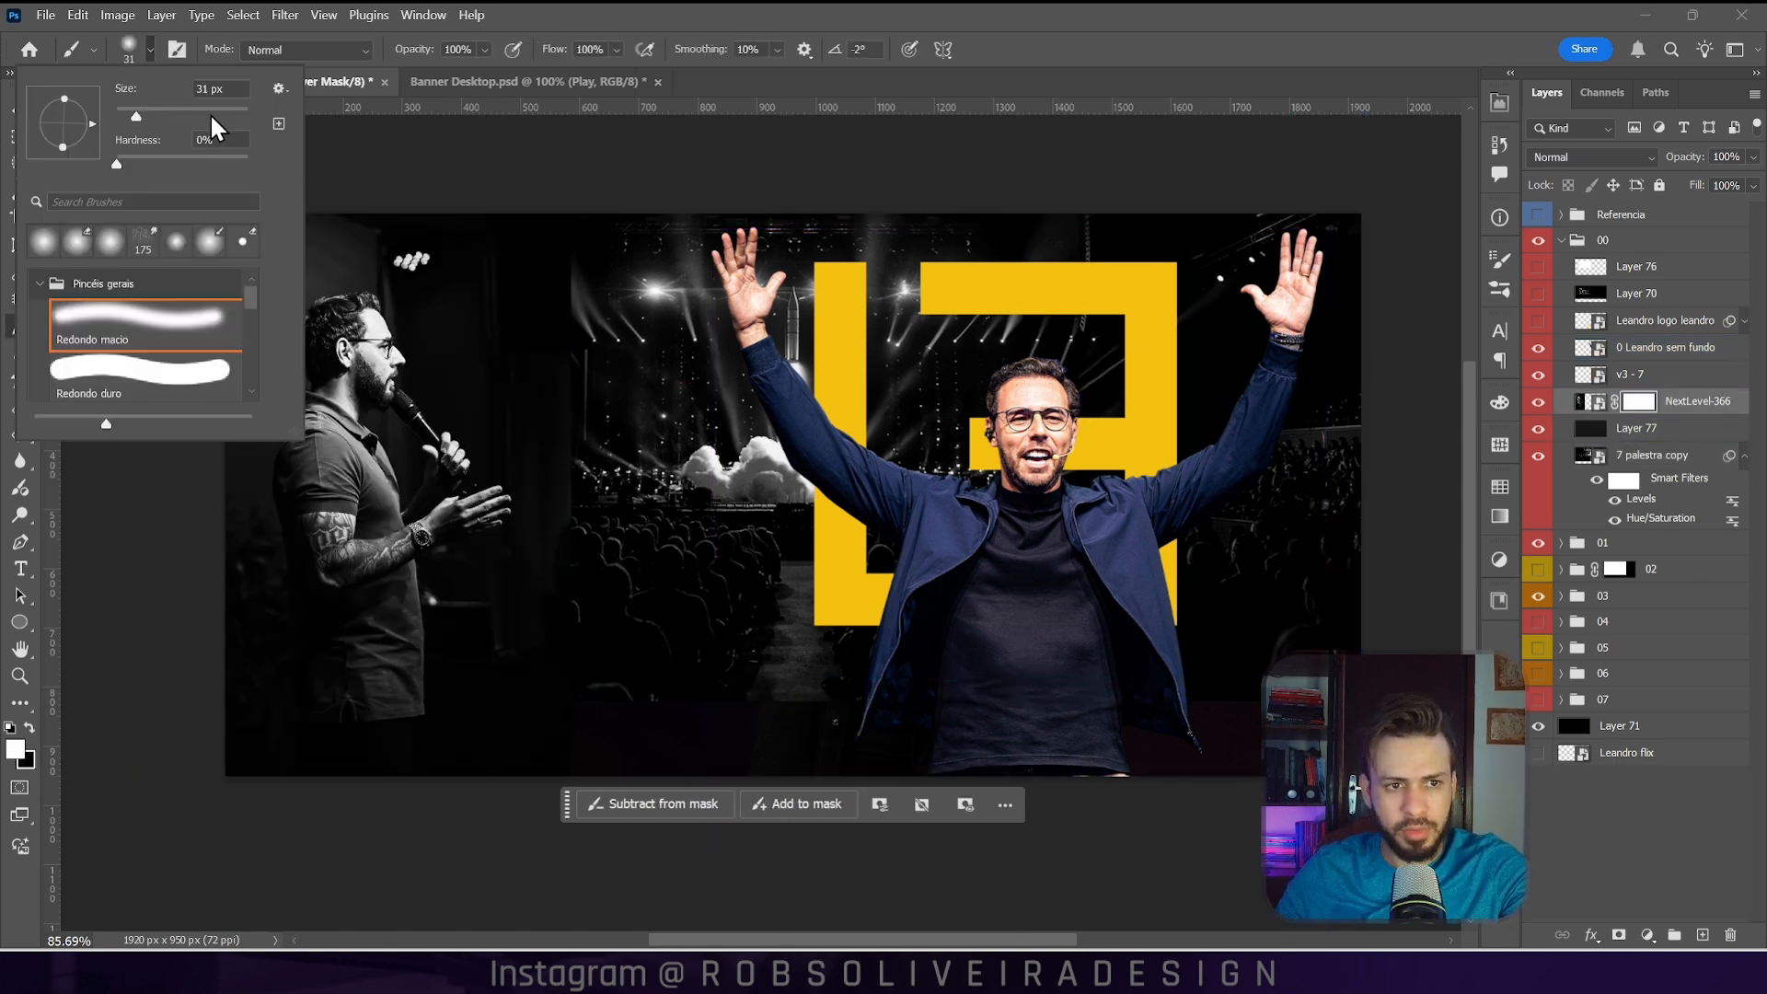
left_click(227, 116)
key("x")
mouse_move(543, 241)
left_mouse_down()
mouse_move(544, 221)
mouse_move(497, 782)
left_mouse_up()
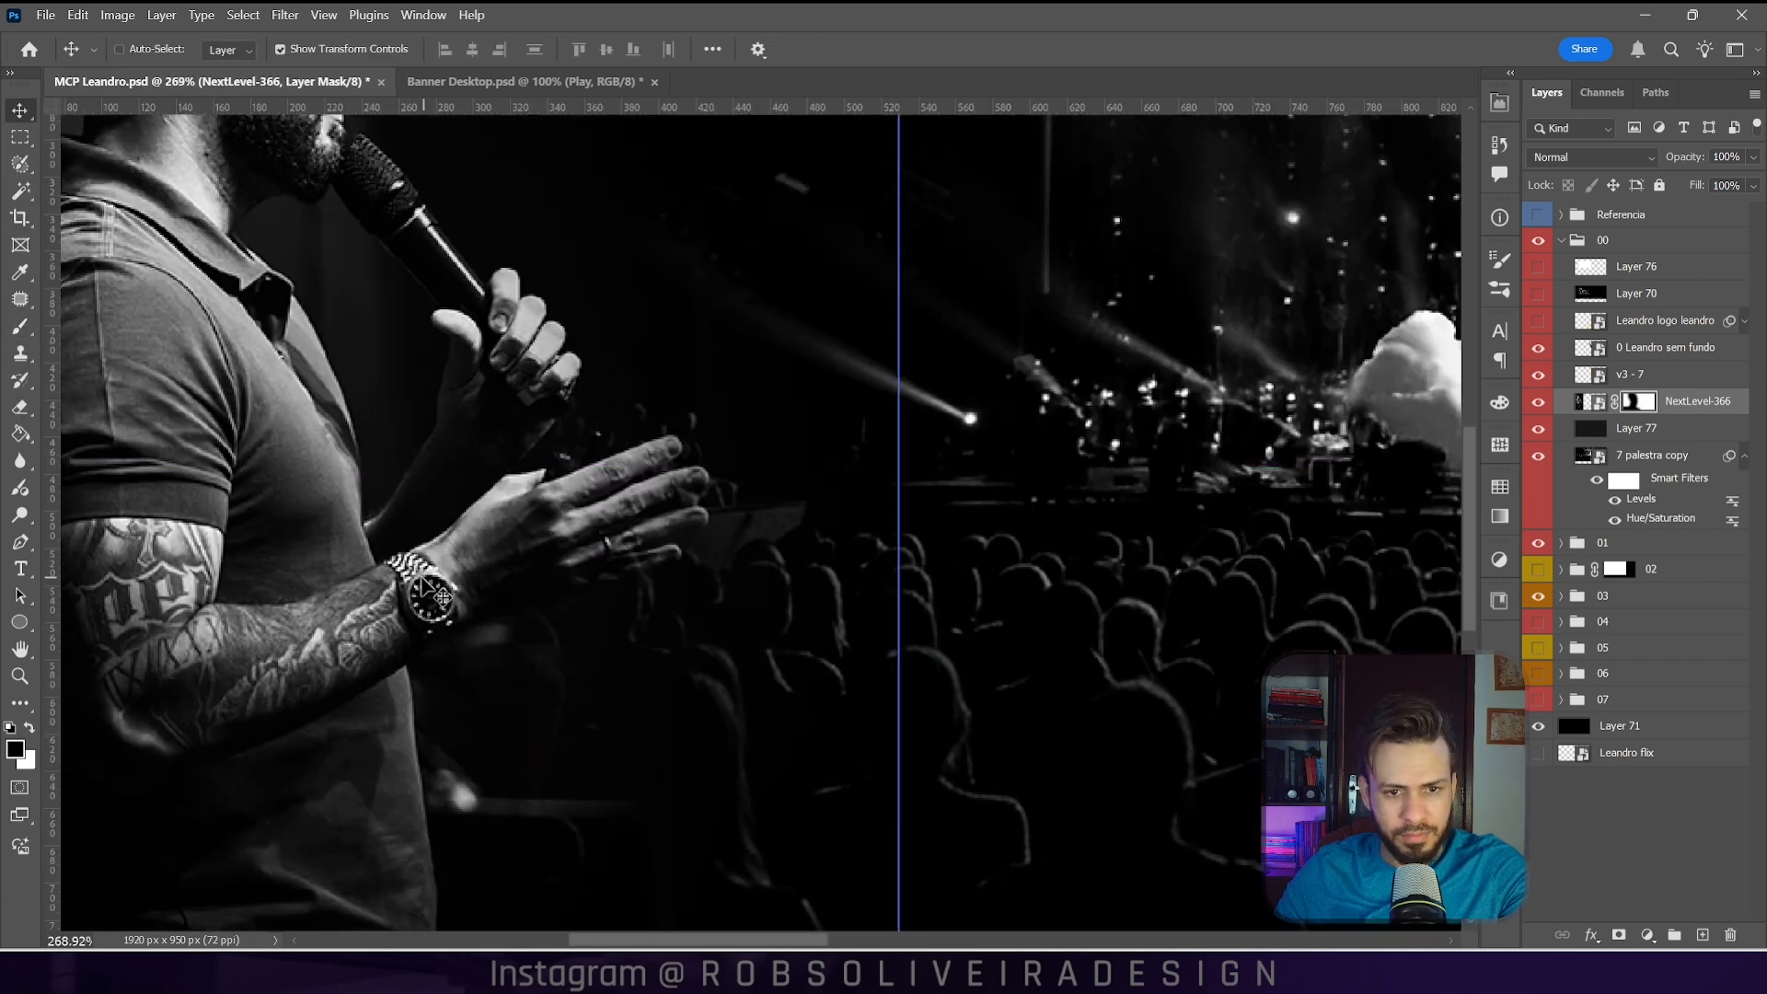
Step: Apply a Levels adjustment to the NextLevel-366 photo as a smart filter
left_click_drag(469, 544, 445, 544)
scroll(492, 468, "up", 4)
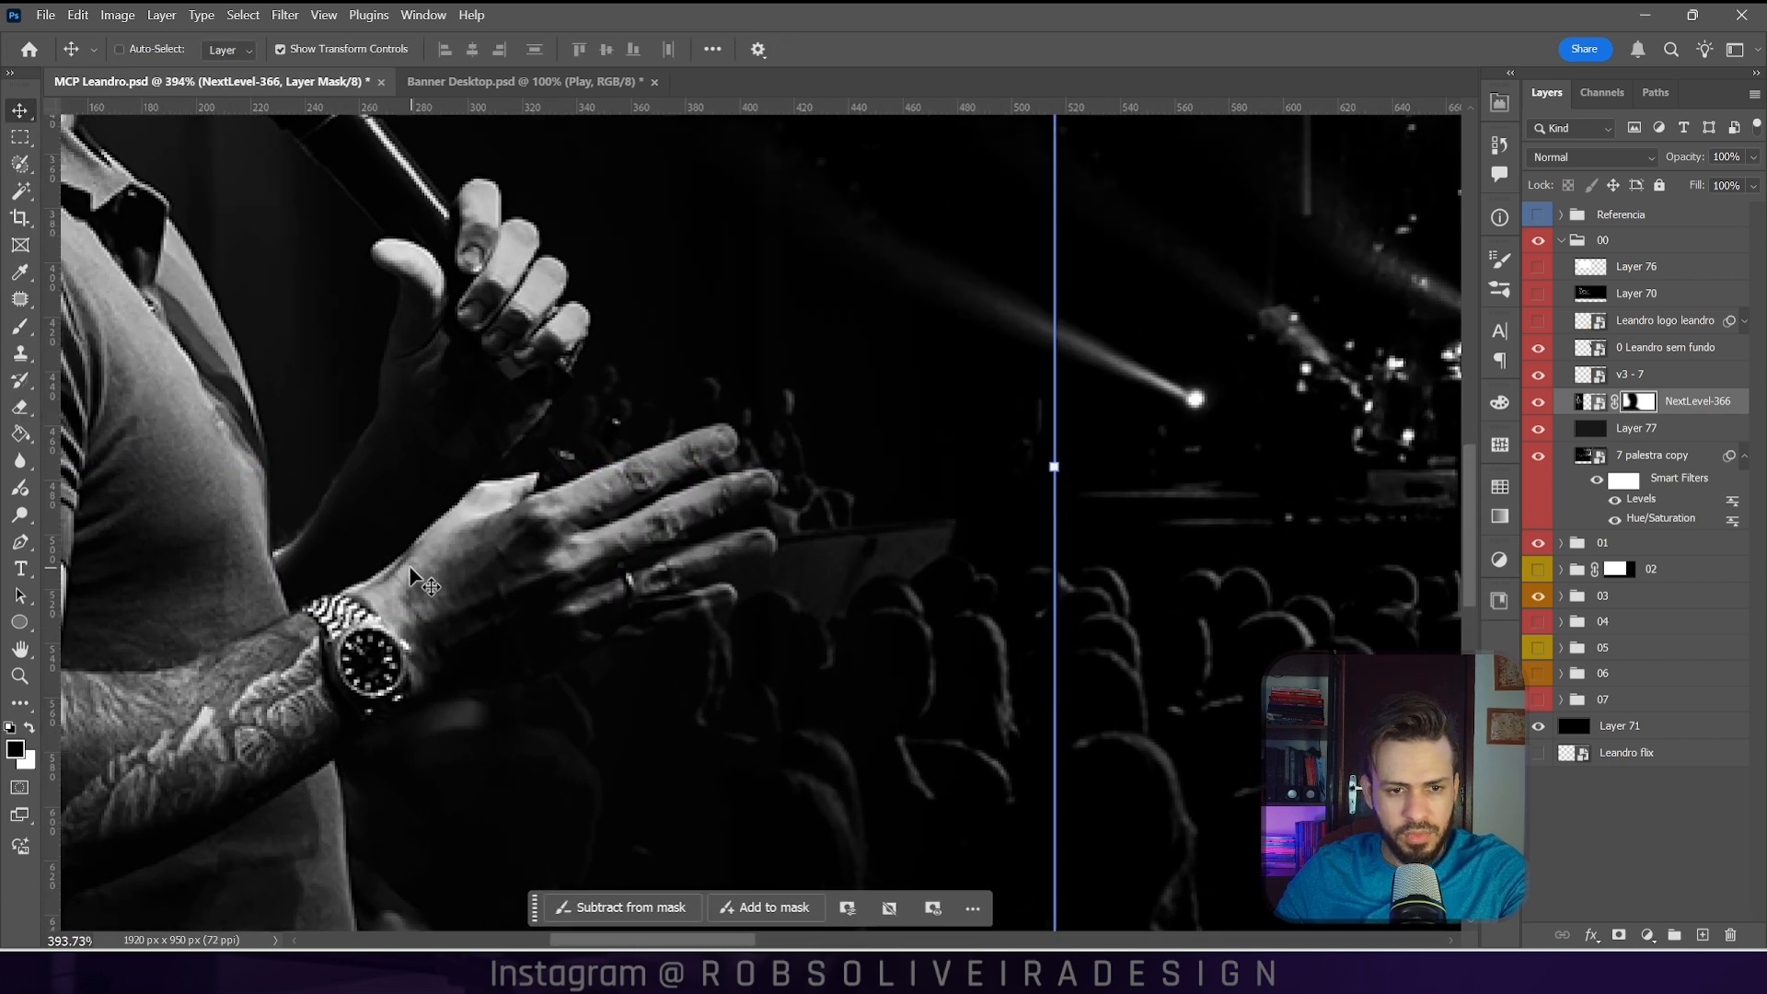
scroll(460, 492, "down", 8)
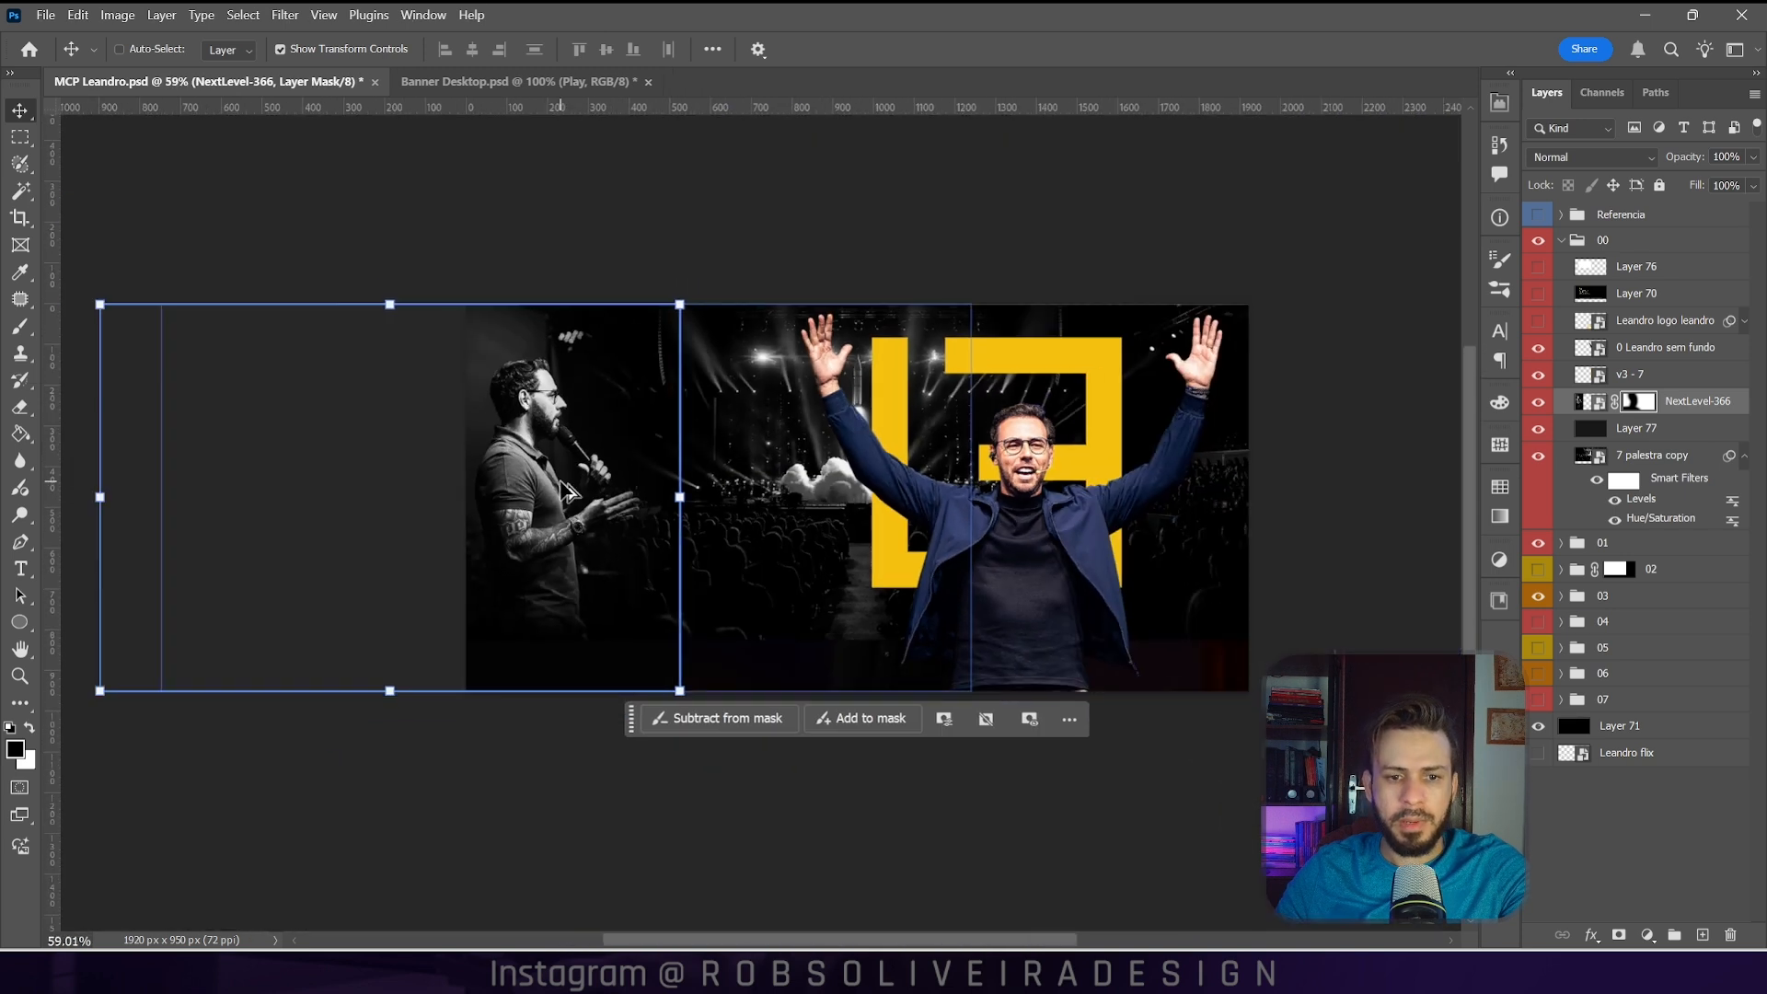
scroll(515, 440, "up", 3)
mouse_move(554, 505)
left_mouse_down()
mouse_move(538, 506)
mouse_move(553, 506)
left_mouse_up()
left_click(118, 15)
mouse_move(230, 66)
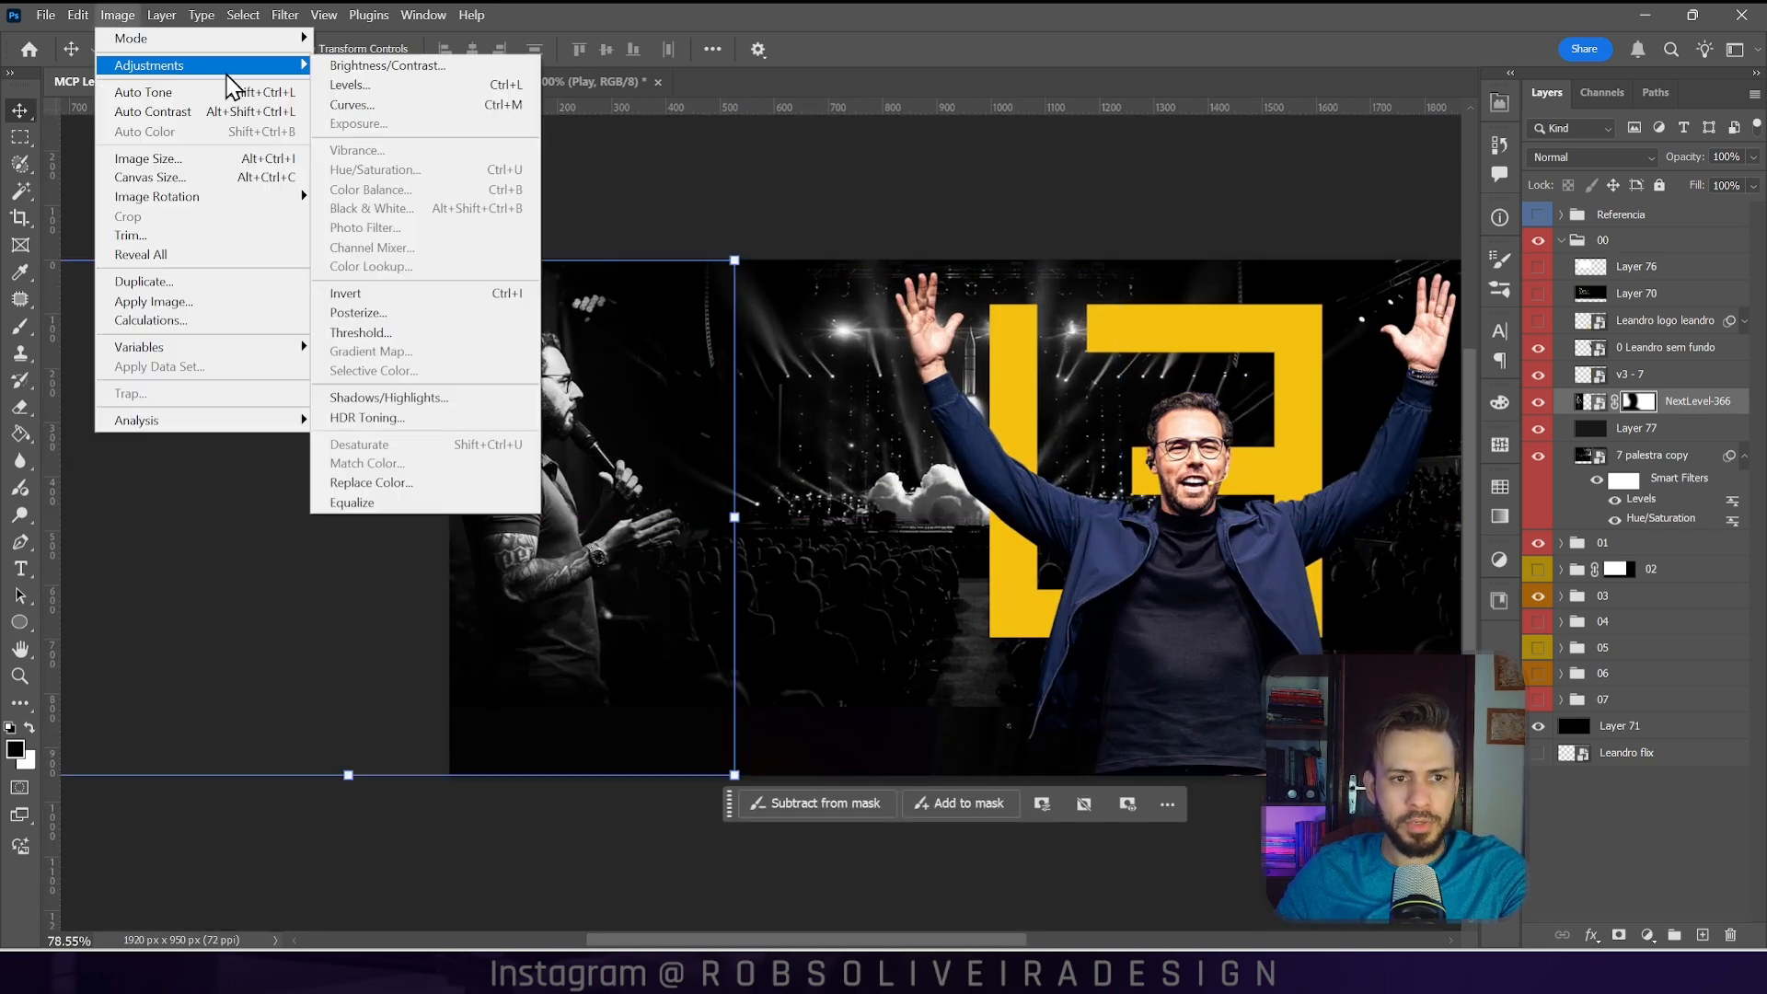
left_click(422, 87)
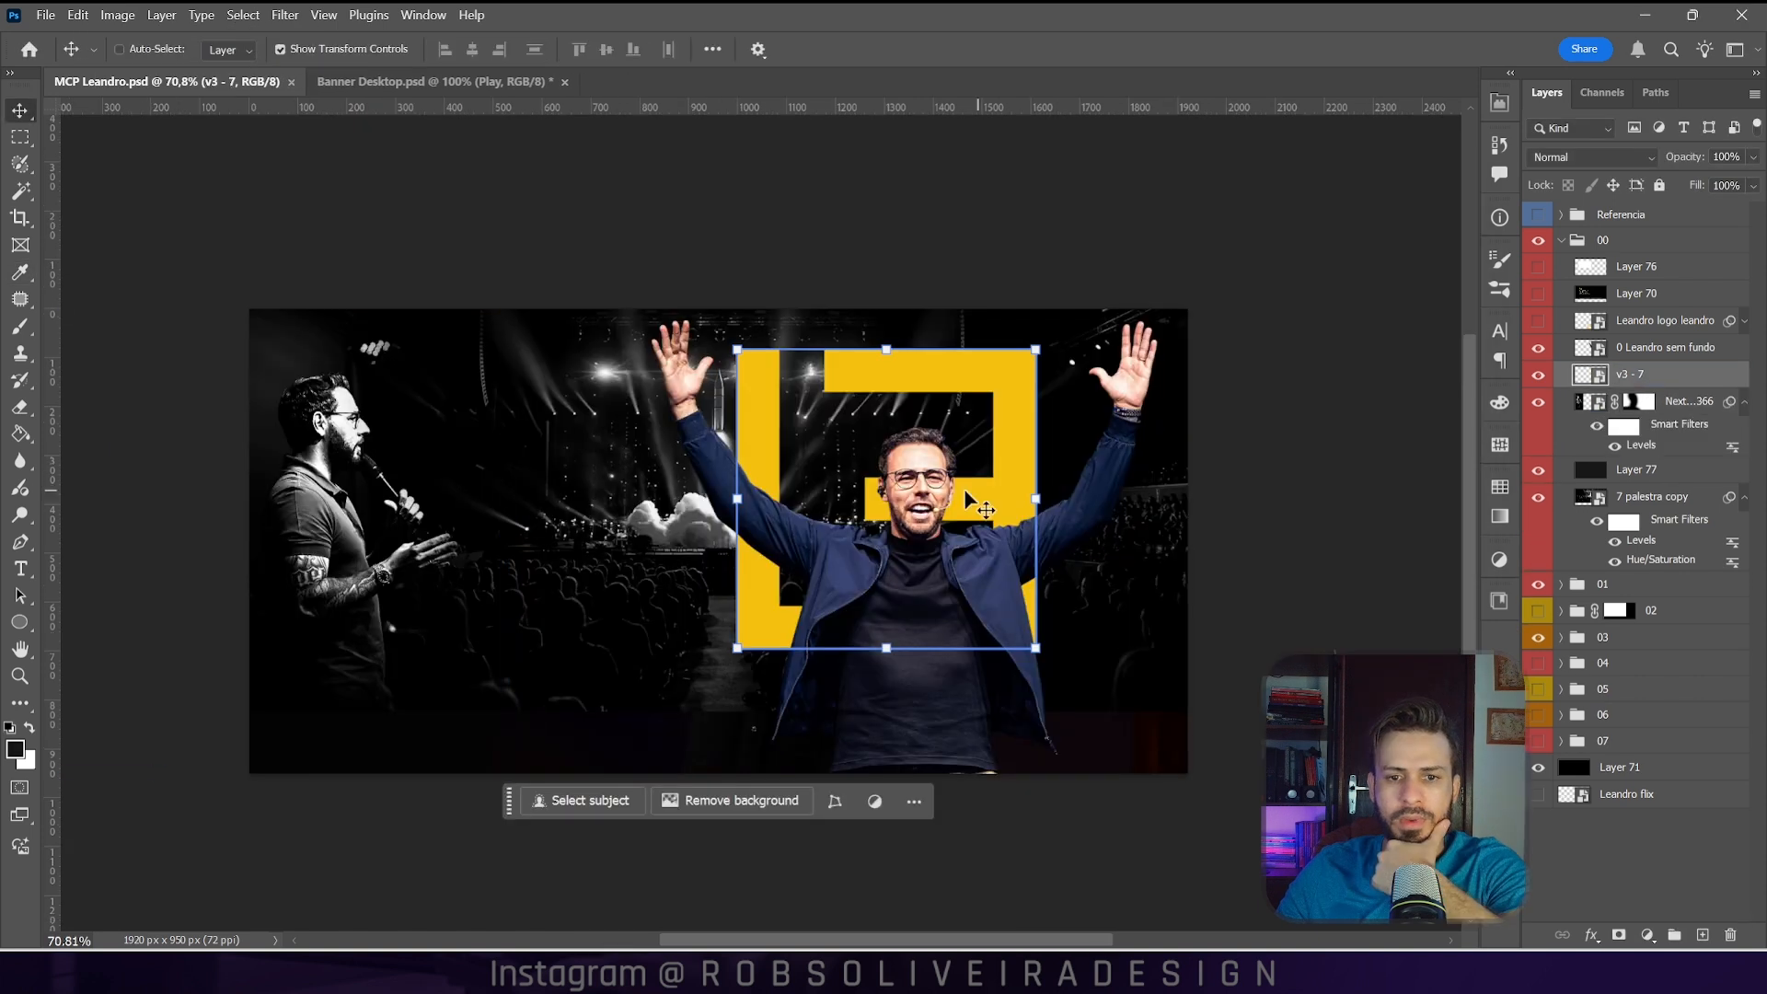
Step: Move the yellow v3 - 7 emblem slightly right and down behind the man, then compare the banner with and without it
left_click_drag(943, 417, 998, 448)
left_click_drag(999, 448, 1012, 419)
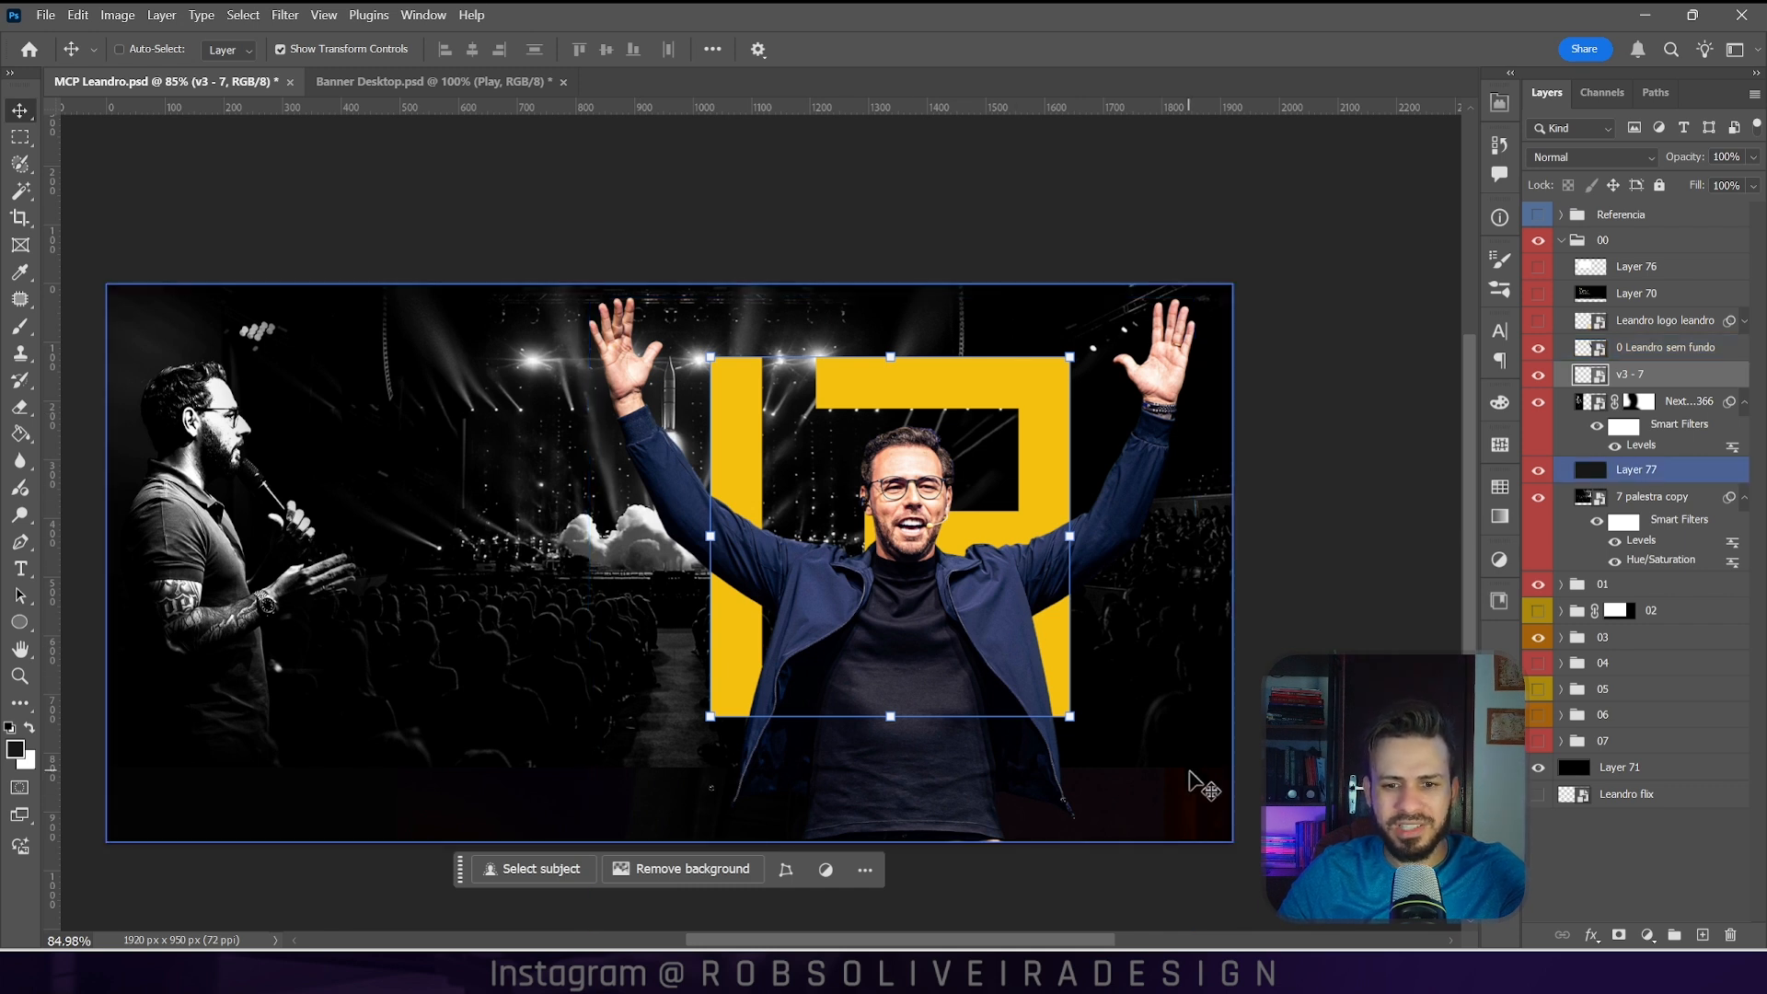
scroll(911, 570, "up", 4)
scroll(833, 523, "down", 4)
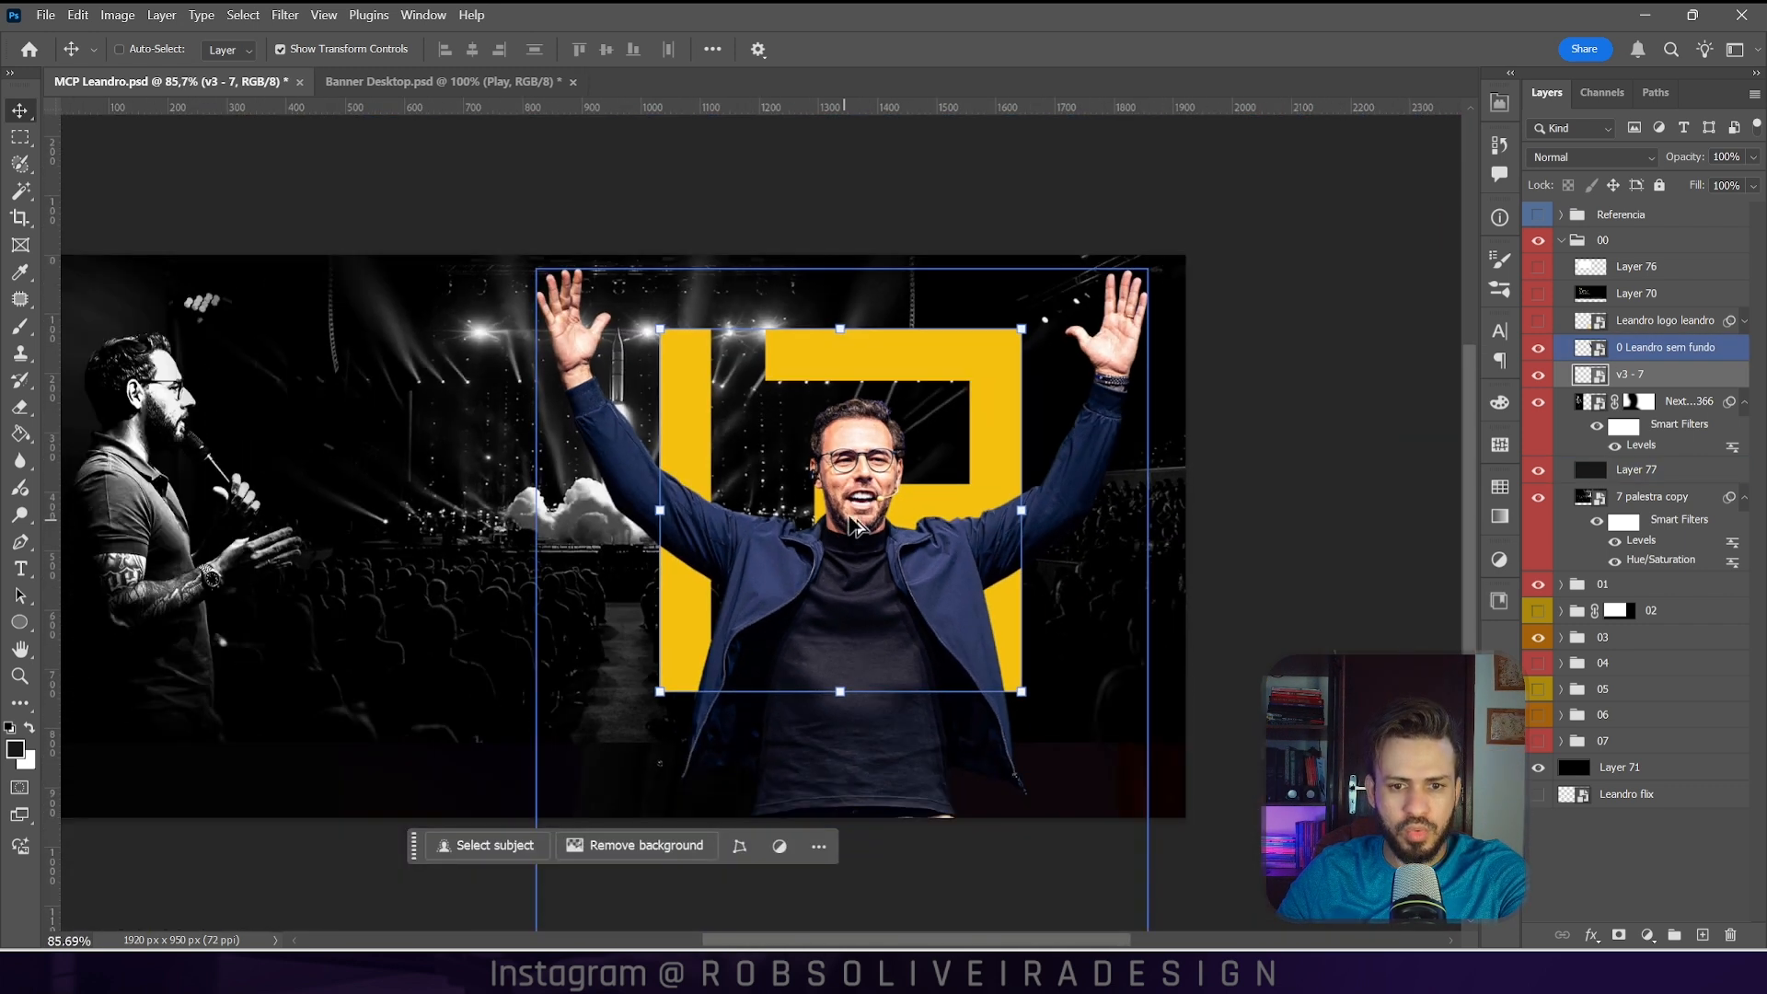
left_click(1538, 374)
left_click(1538, 375)
Step: Examine the Referencia group over the banner and the Banner Desktop document, then hide the reference again
left_click(1536, 215)
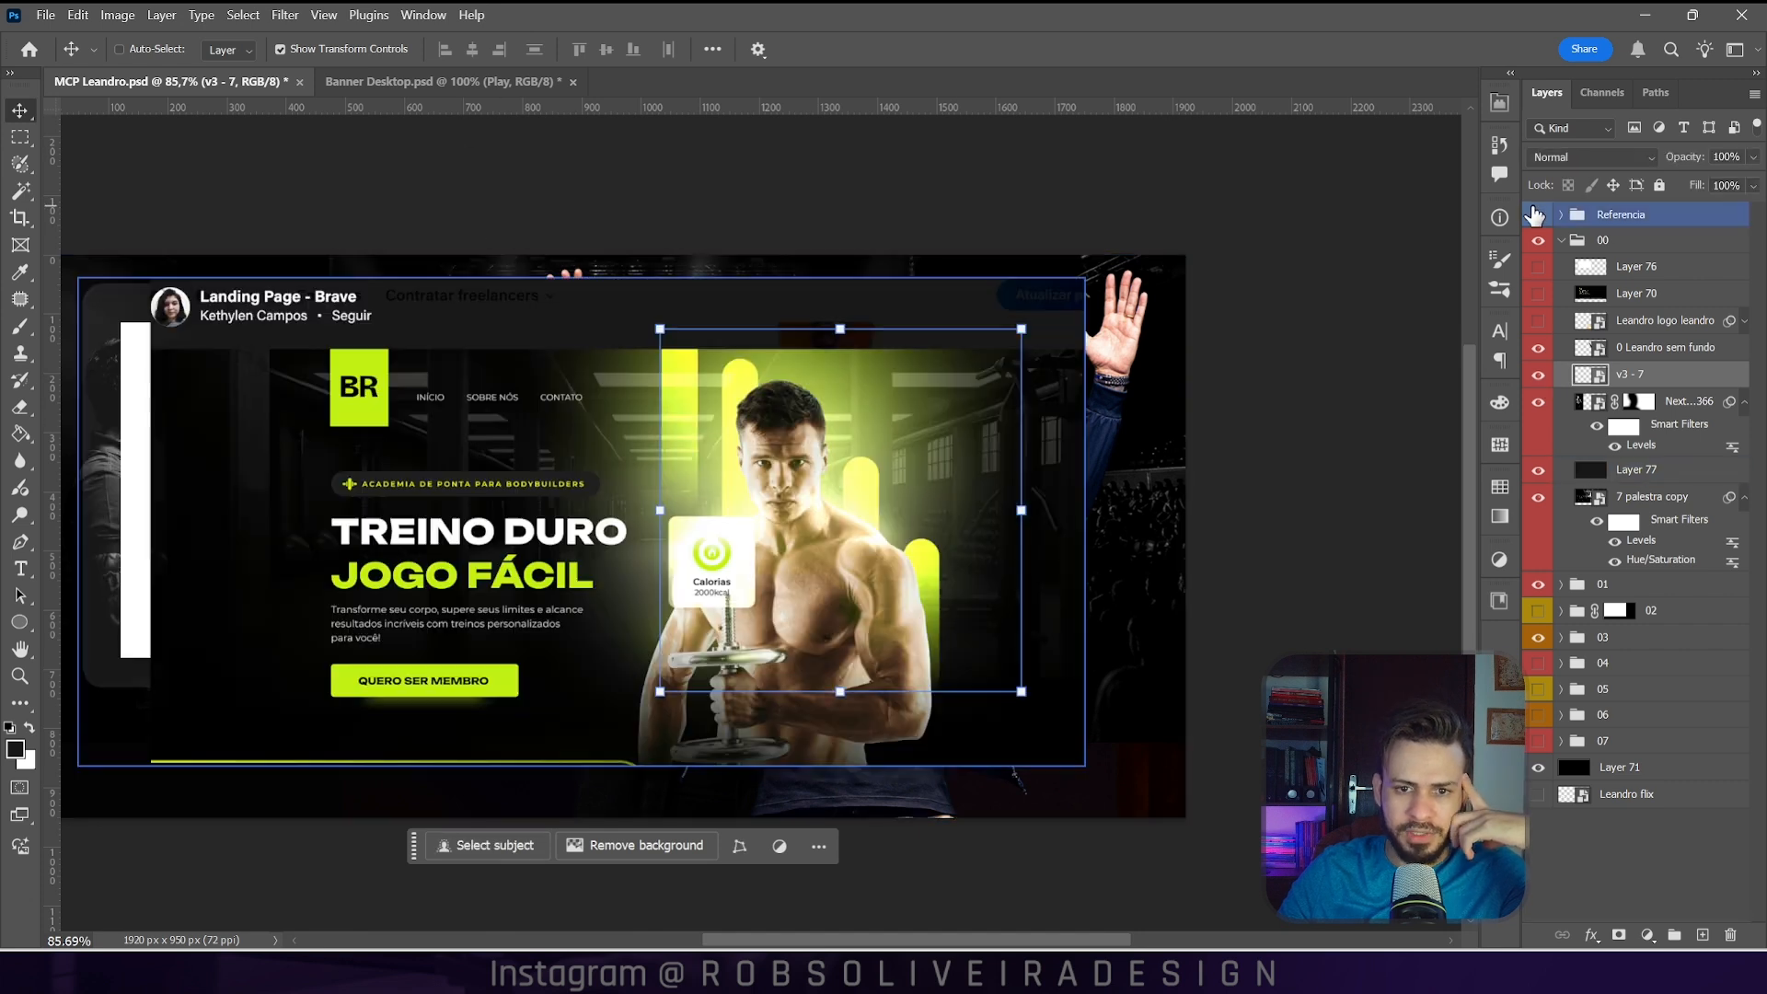
left_click(382, 83)
left_click(241, 83)
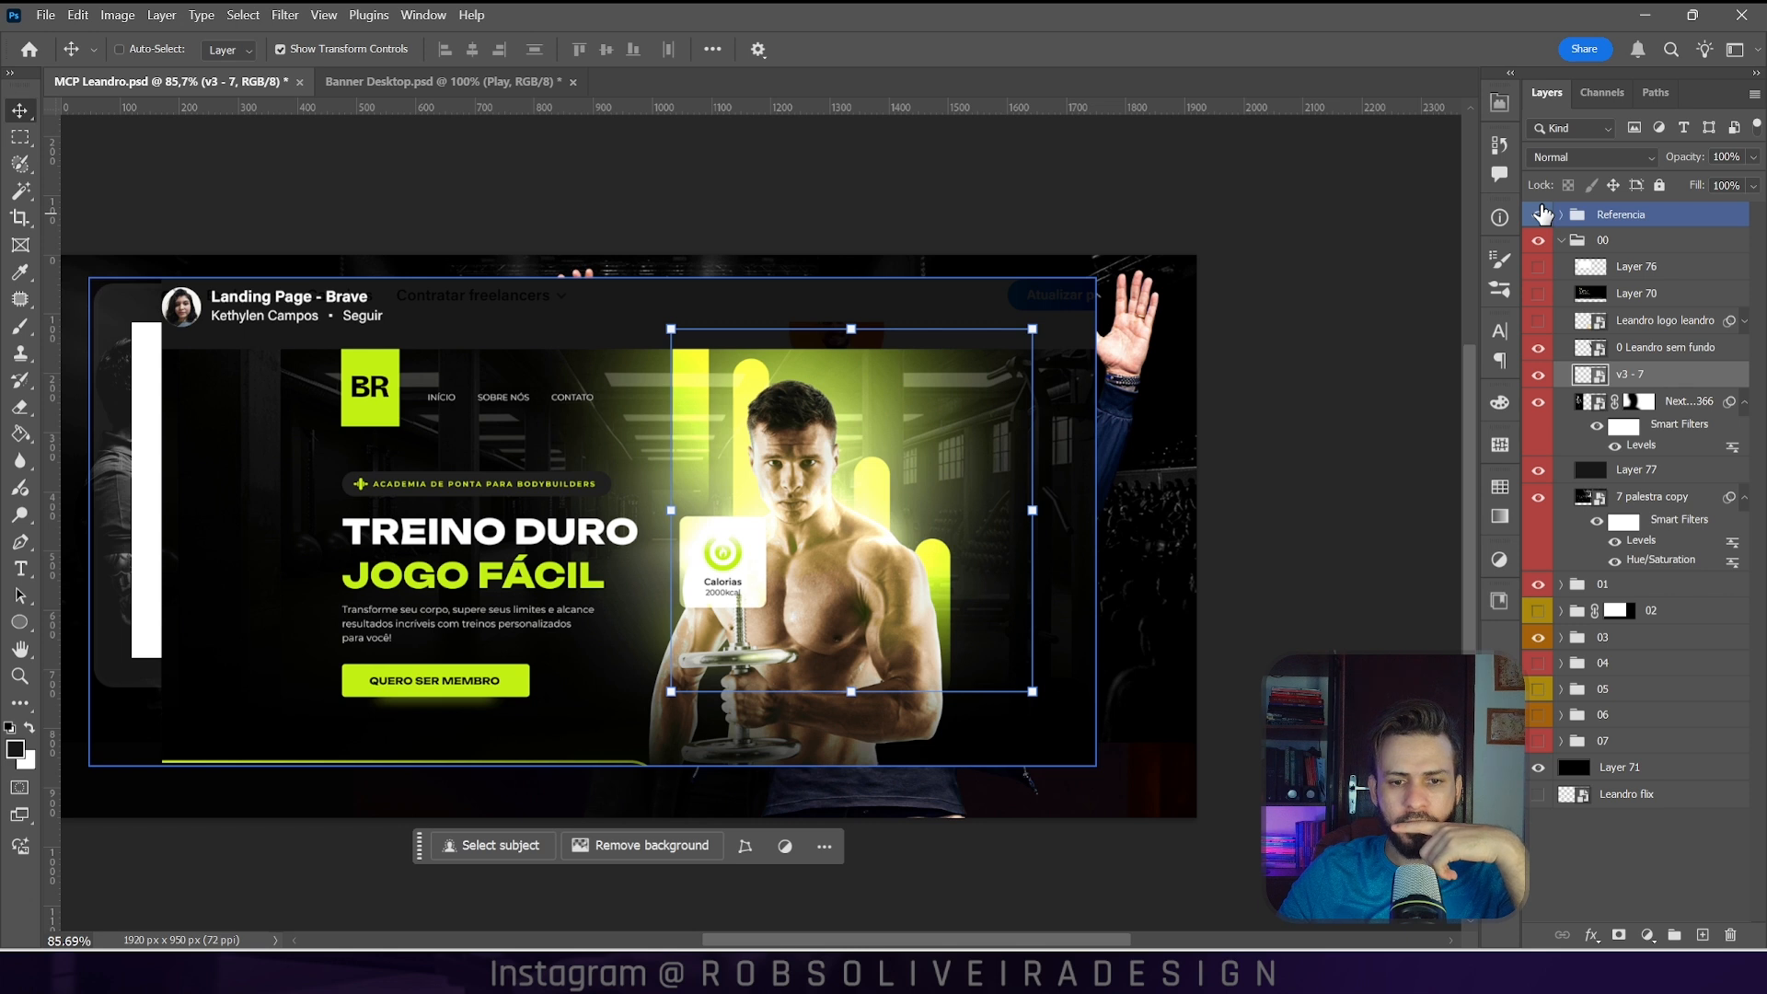
left_click(1538, 214)
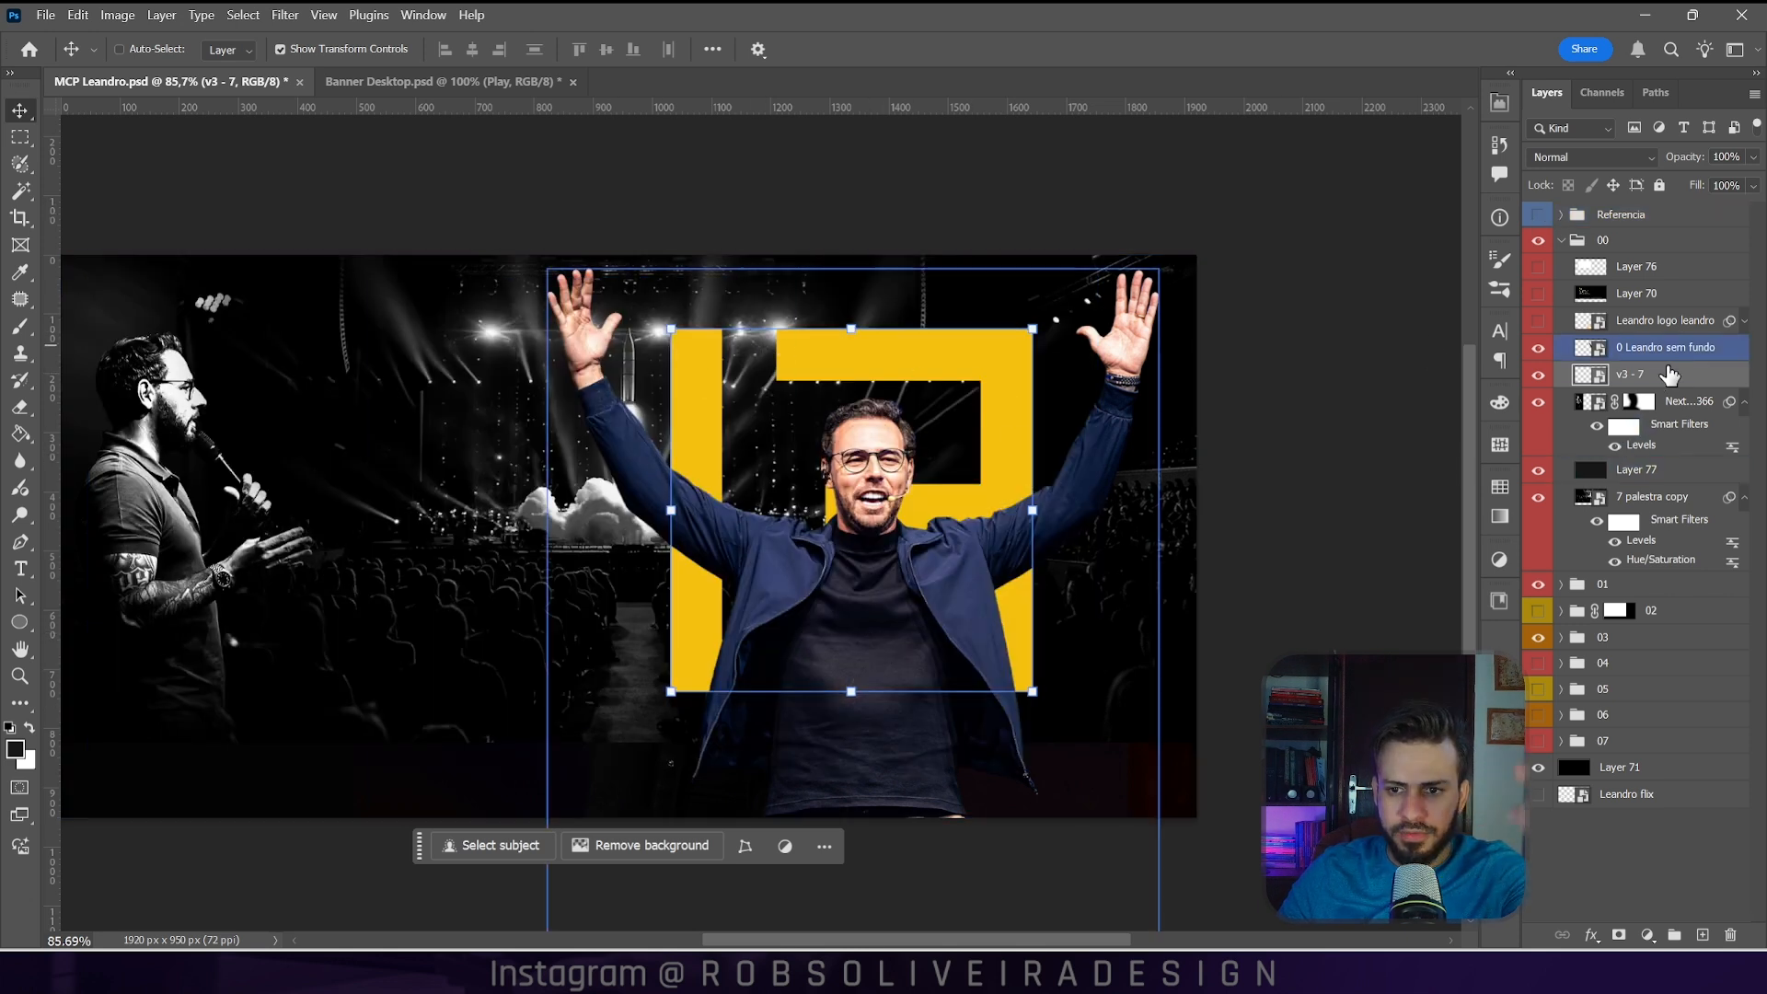
Step: Duplicate the yellow emblem twice, placing one copy at the banner's upper-right corner and one behind at its lower-left edge
left_click_drag(992, 515, 1374, 136)
key("ctrl+j")
key("ctrl+bracketleft")
key("ctrl+bracketleft")
left_click_drag(1153, 309, 447, 750)
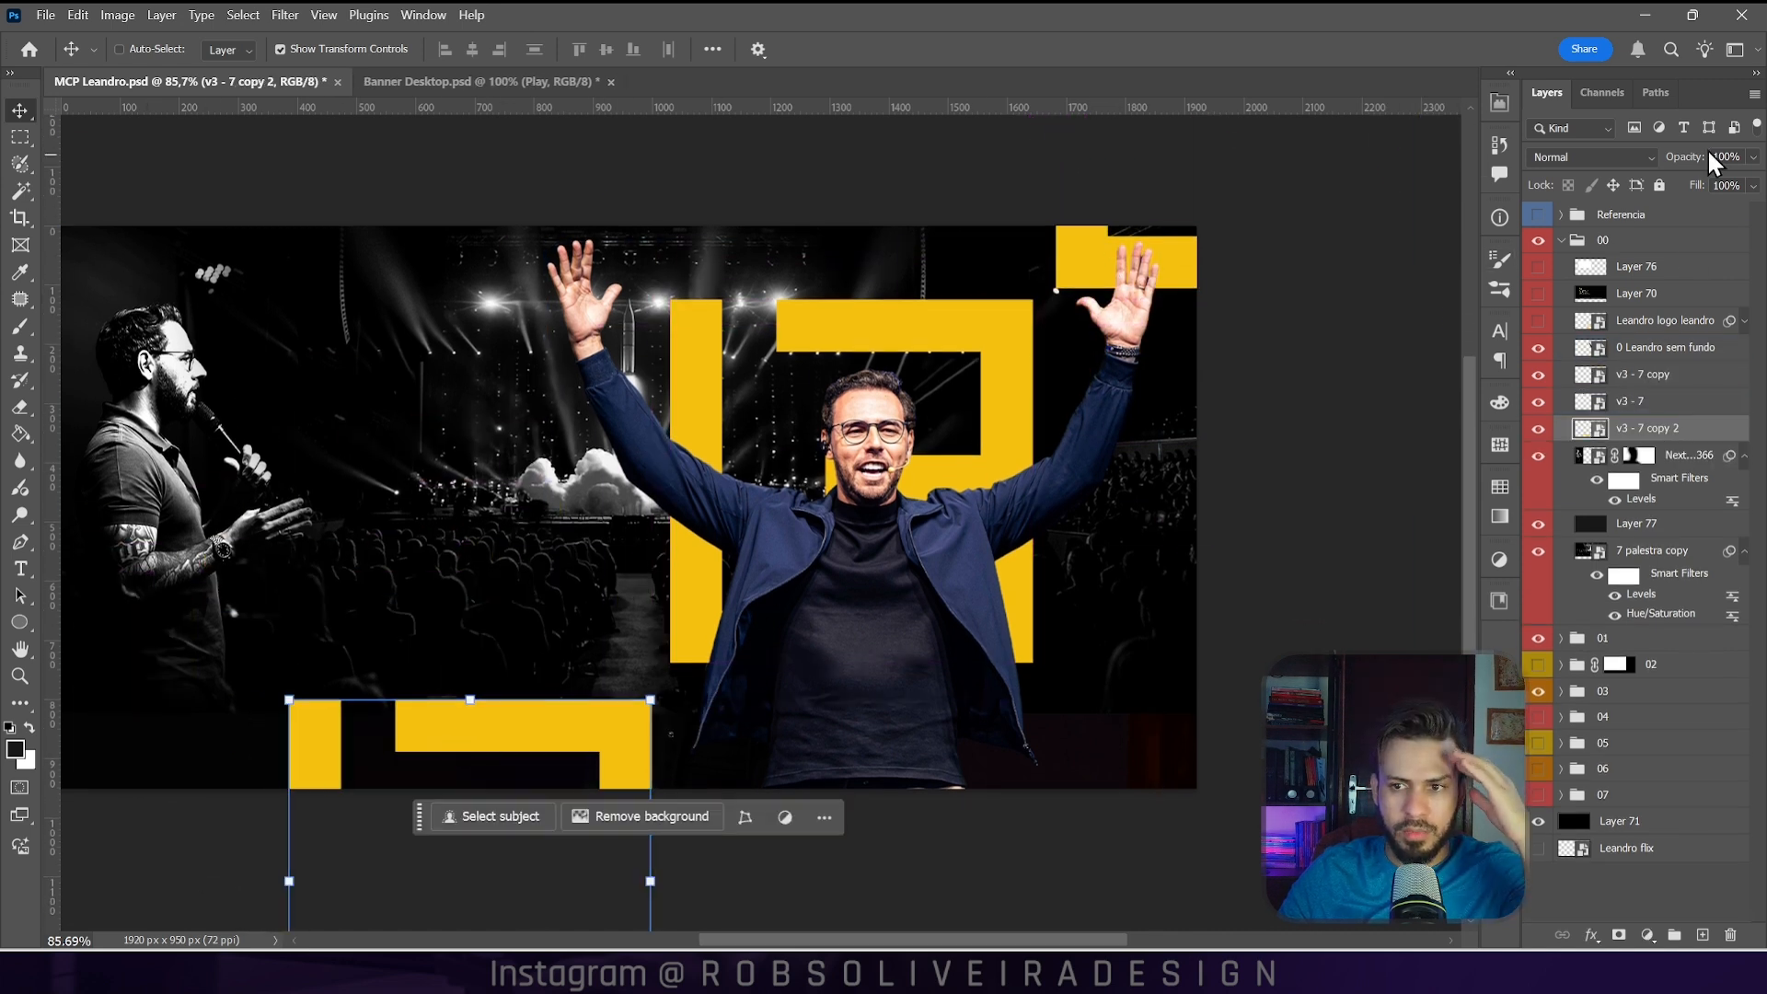
Step: Set the opacity of the two emblem copies, v3 - 7 copy and v3 - 7 copy 2, to 38%
left_click_drag(1698, 157, 1648, 166)
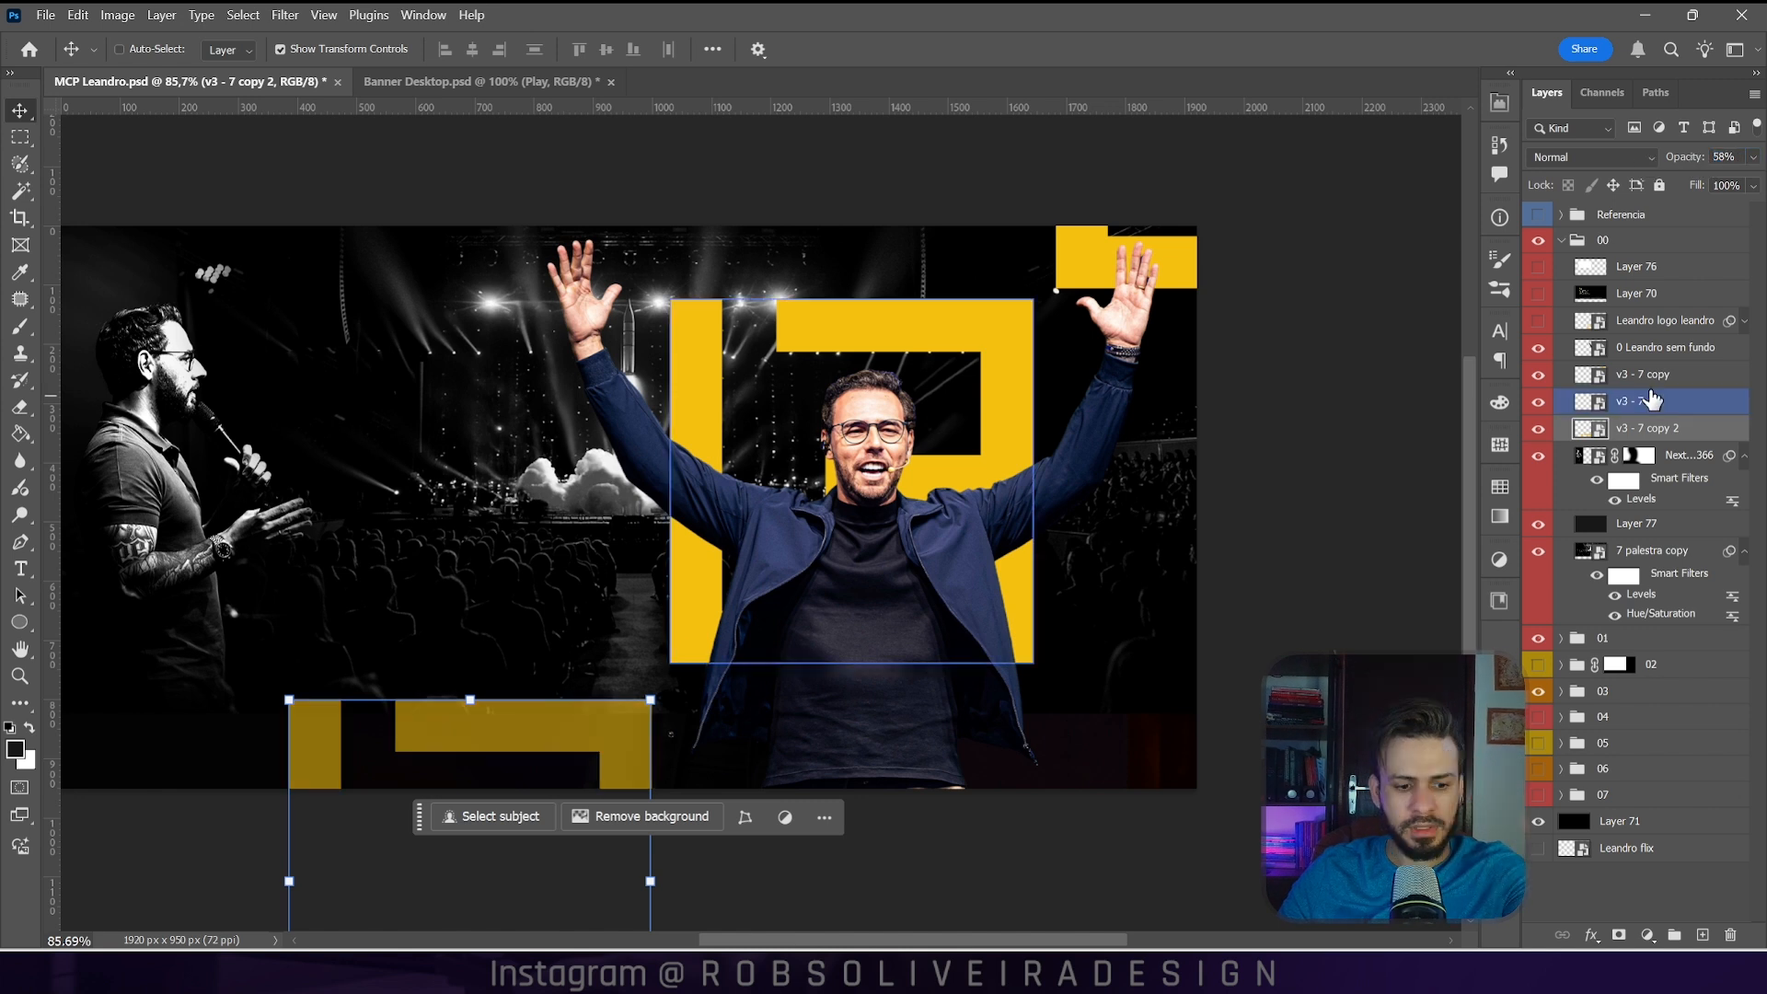
left_click(1655, 405)
left_click(1654, 402, "shift")
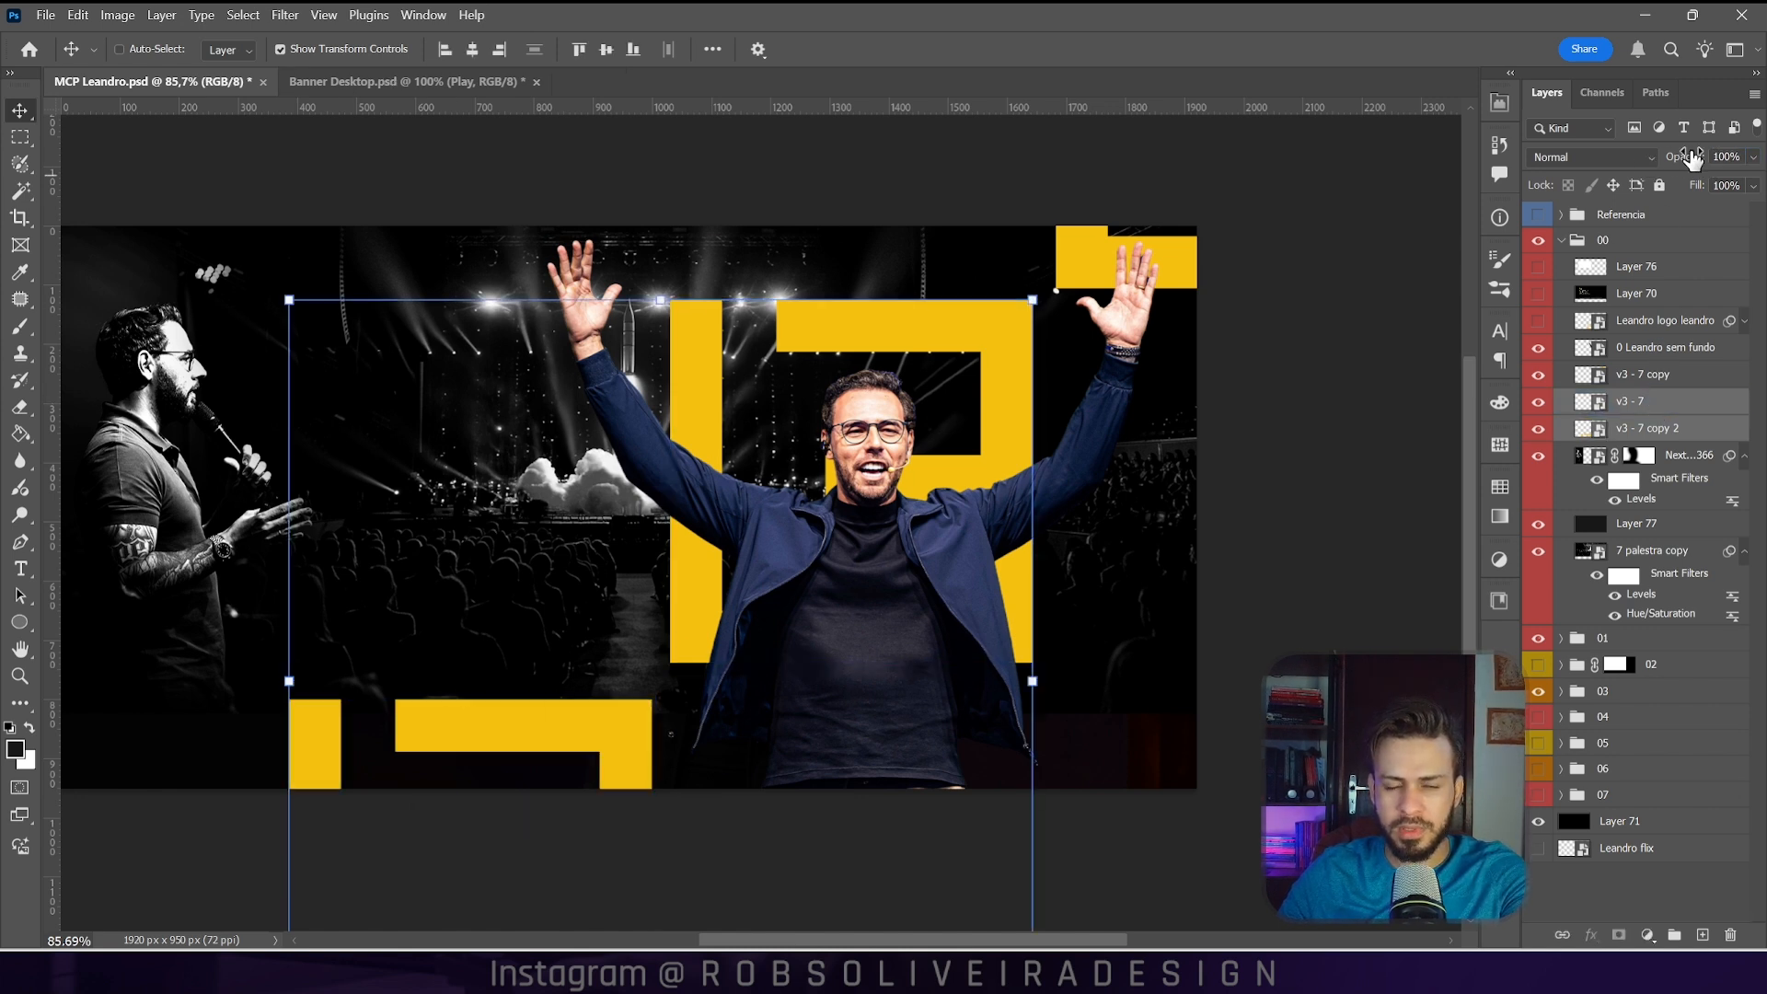
left_click_drag(1691, 158, 1650, 166)
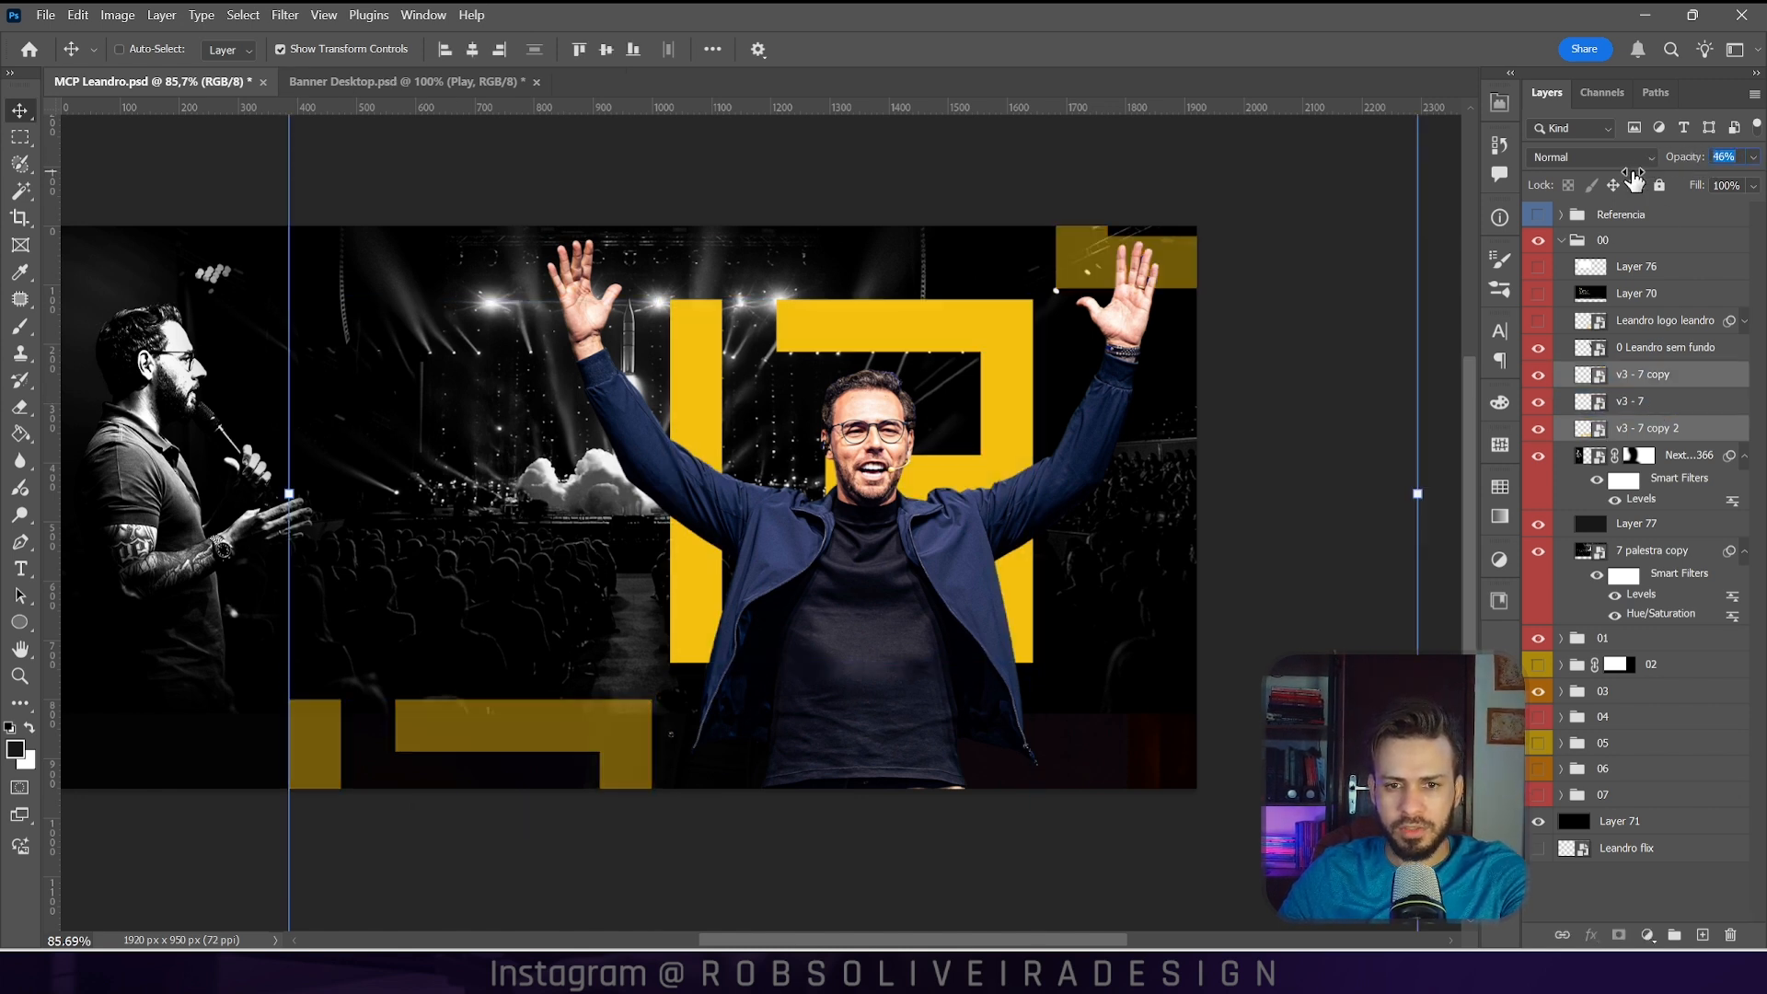
left_click_drag(1633, 178, 1617, 182)
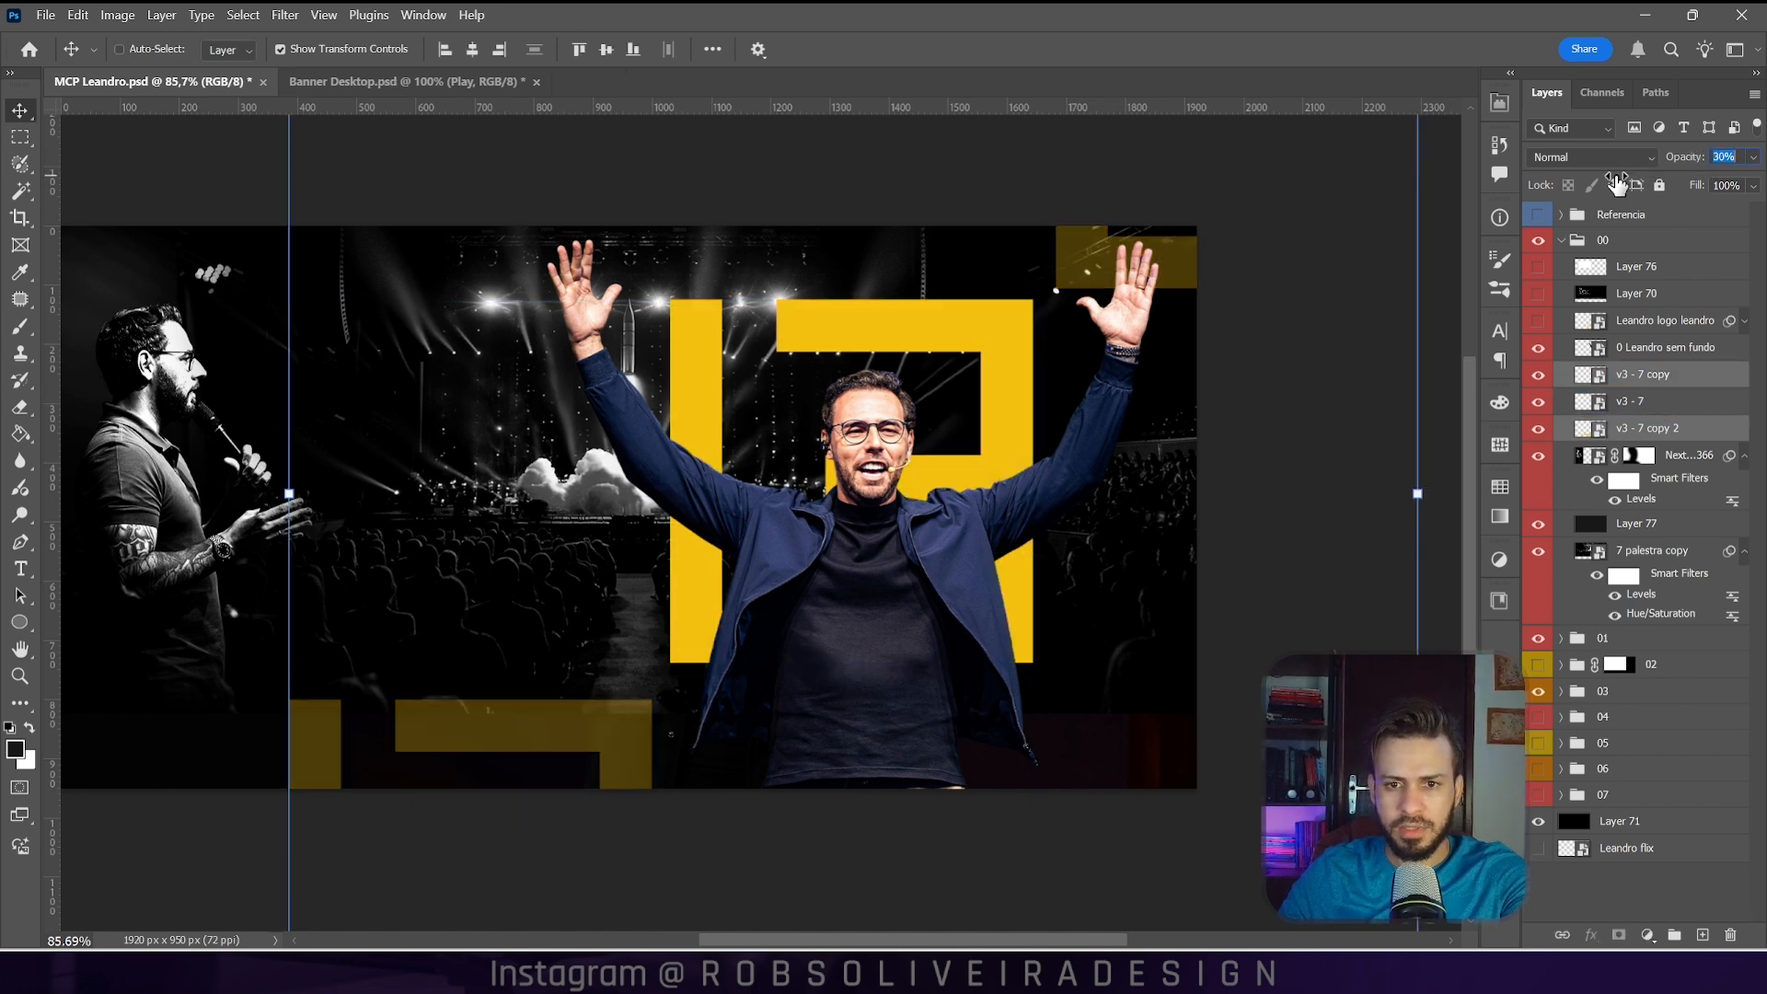
Step: Add layer masks to both emblem copies and fade parts of them with a soft 432 px black brush
left_click(1601, 372)
left_click(1619, 934)
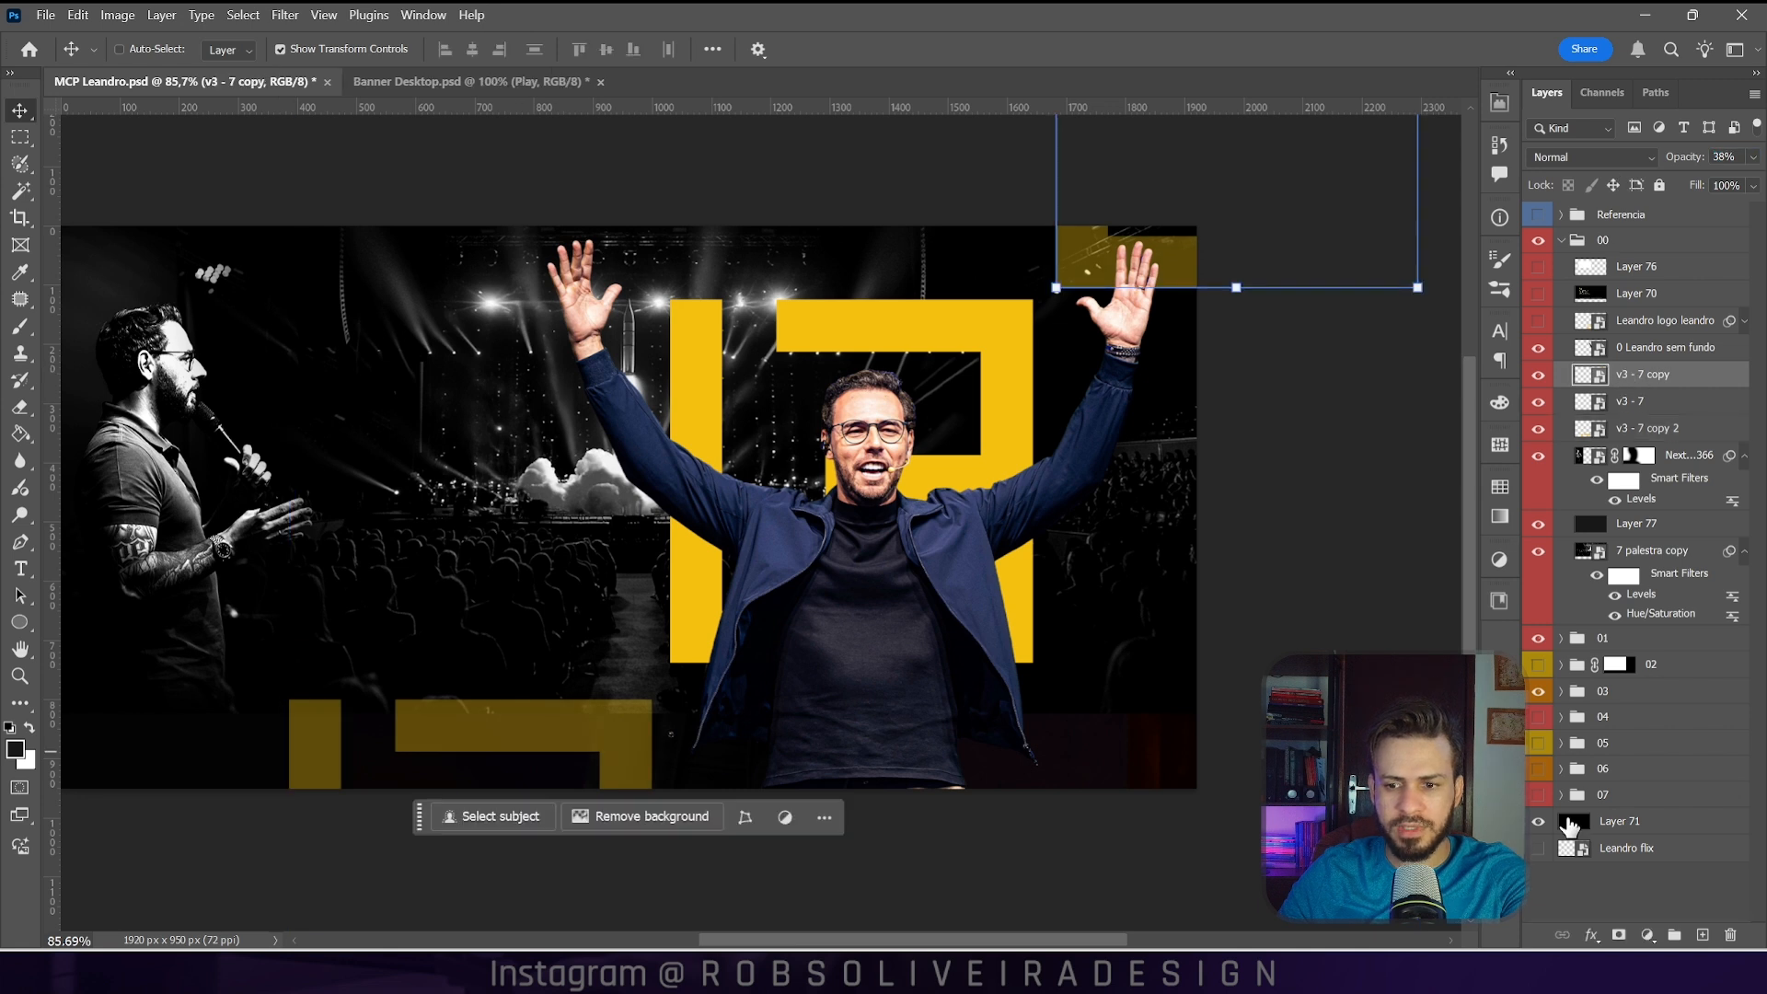
left_click(20, 329)
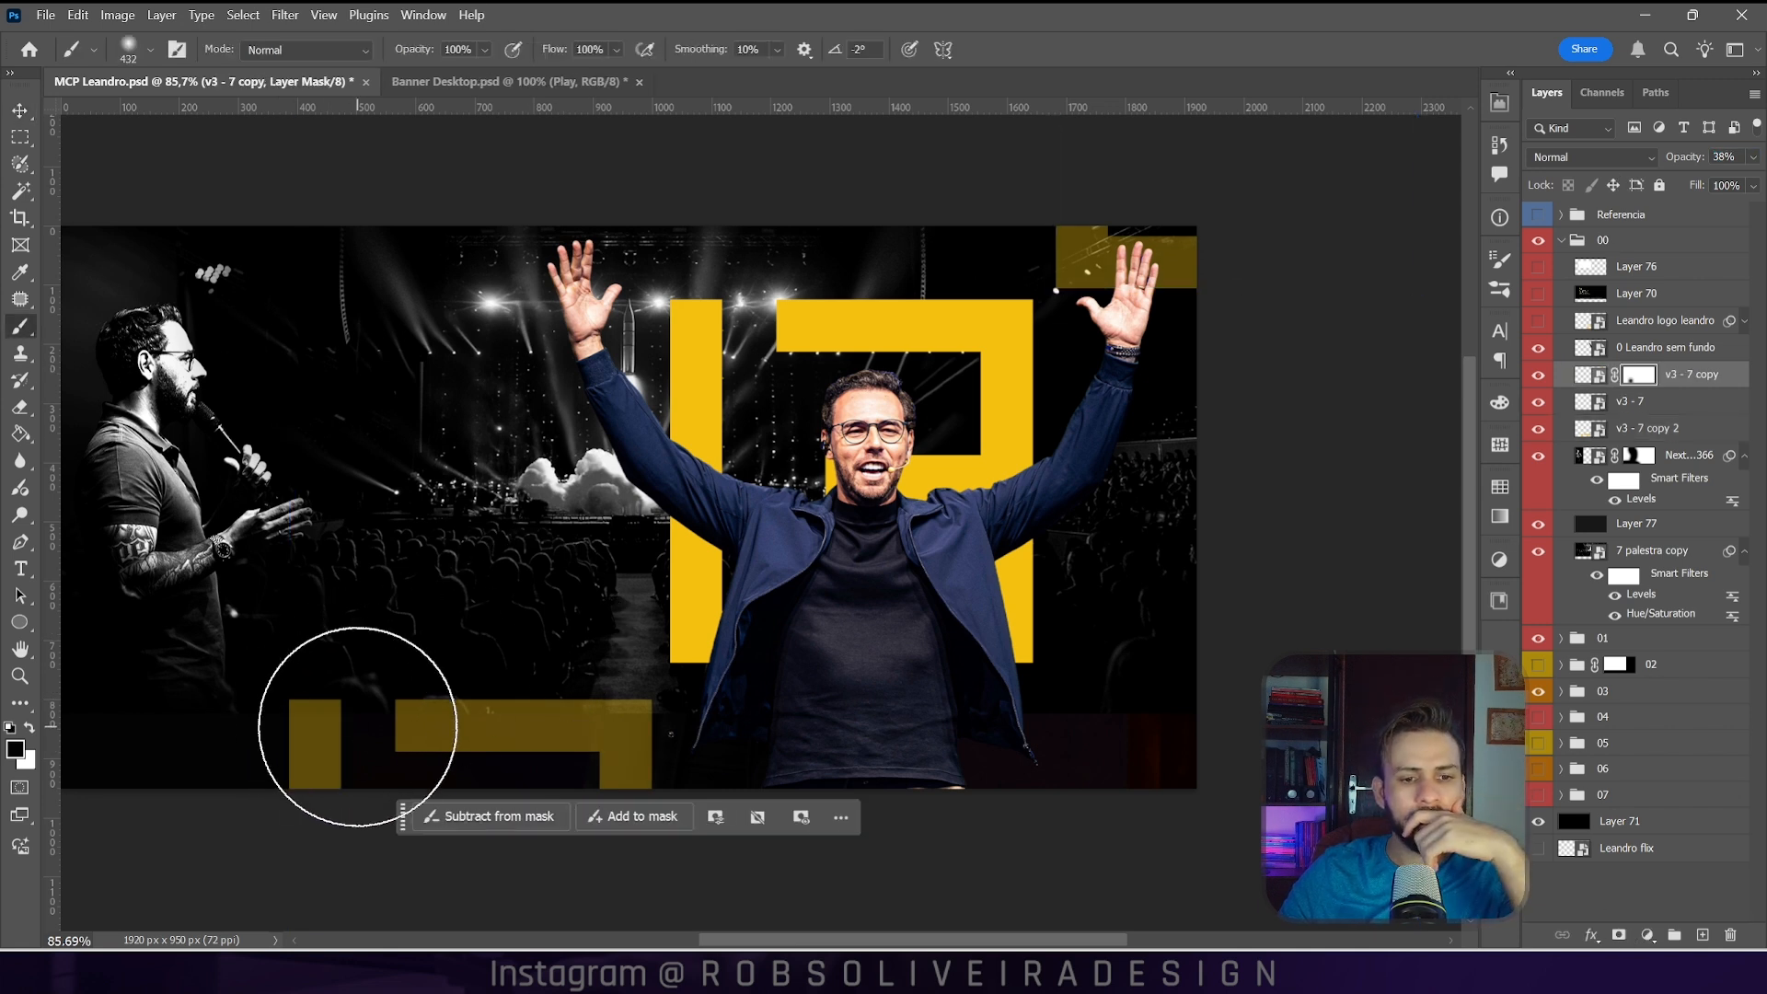
left_click_drag(1628, 387, 1636, 429)
left_click(1641, 373)
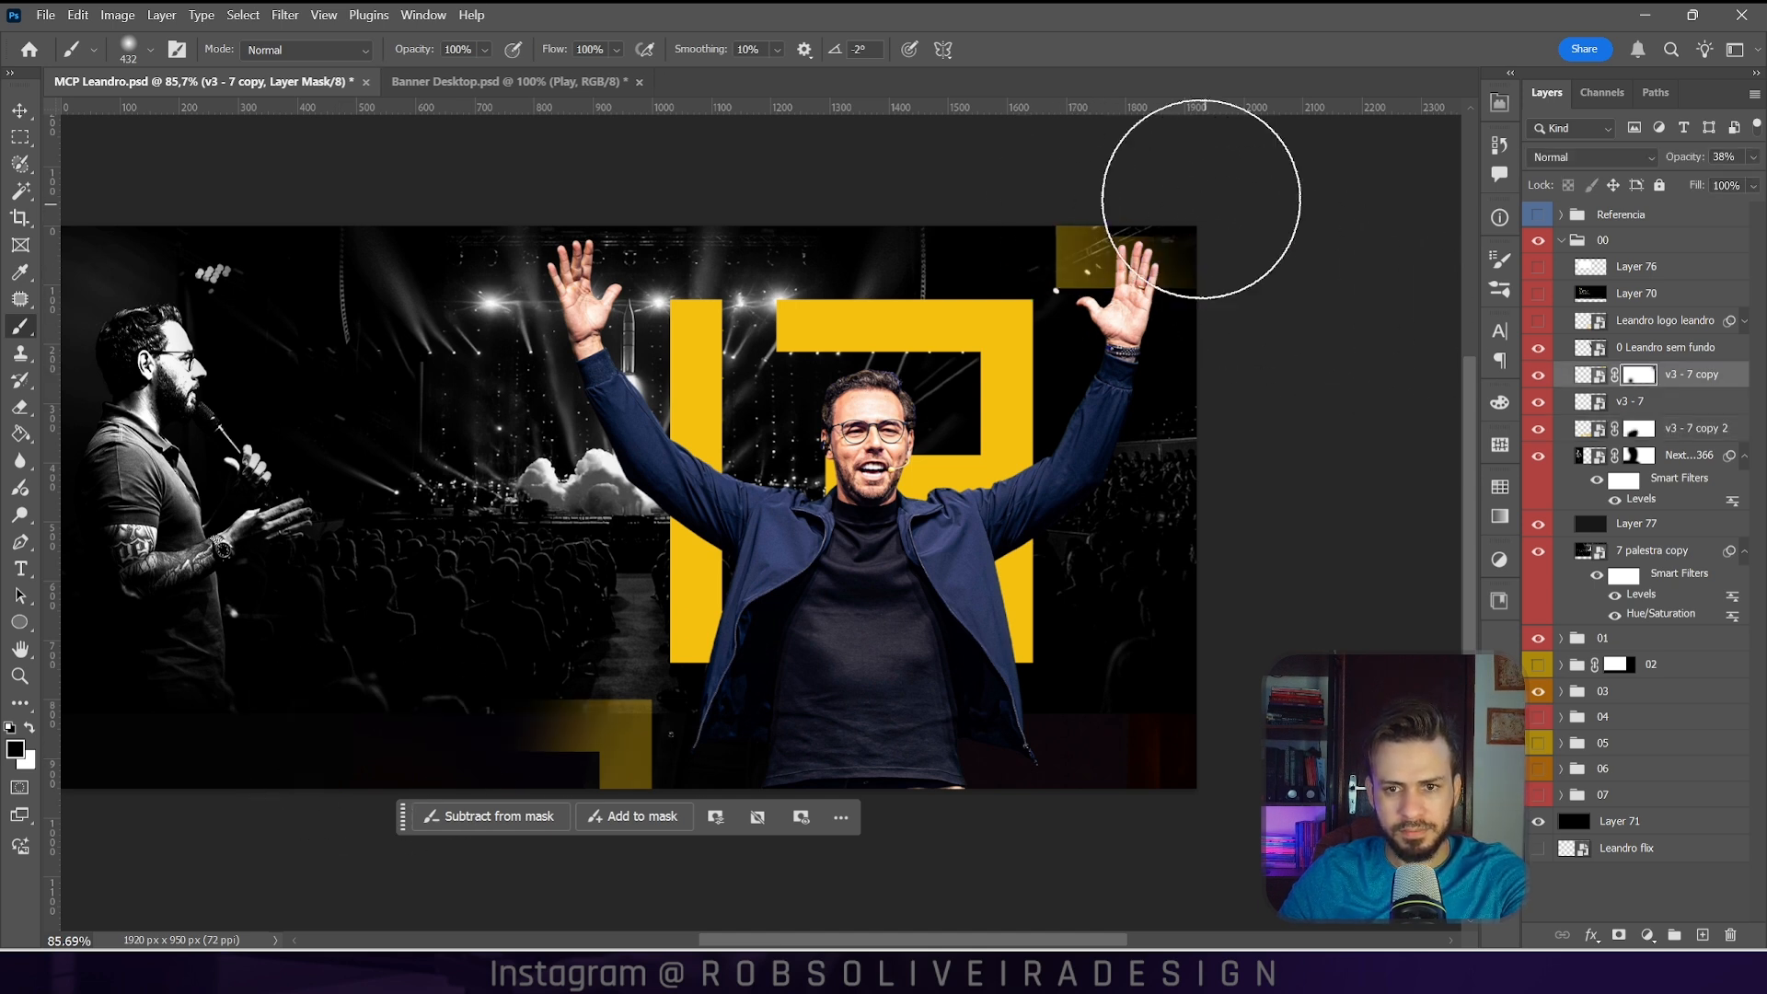
Step: Set the opacity of v3 - 7 copy at the banner's upper-right corner to 65%
left_click_drag(1686, 161, 1713, 162)
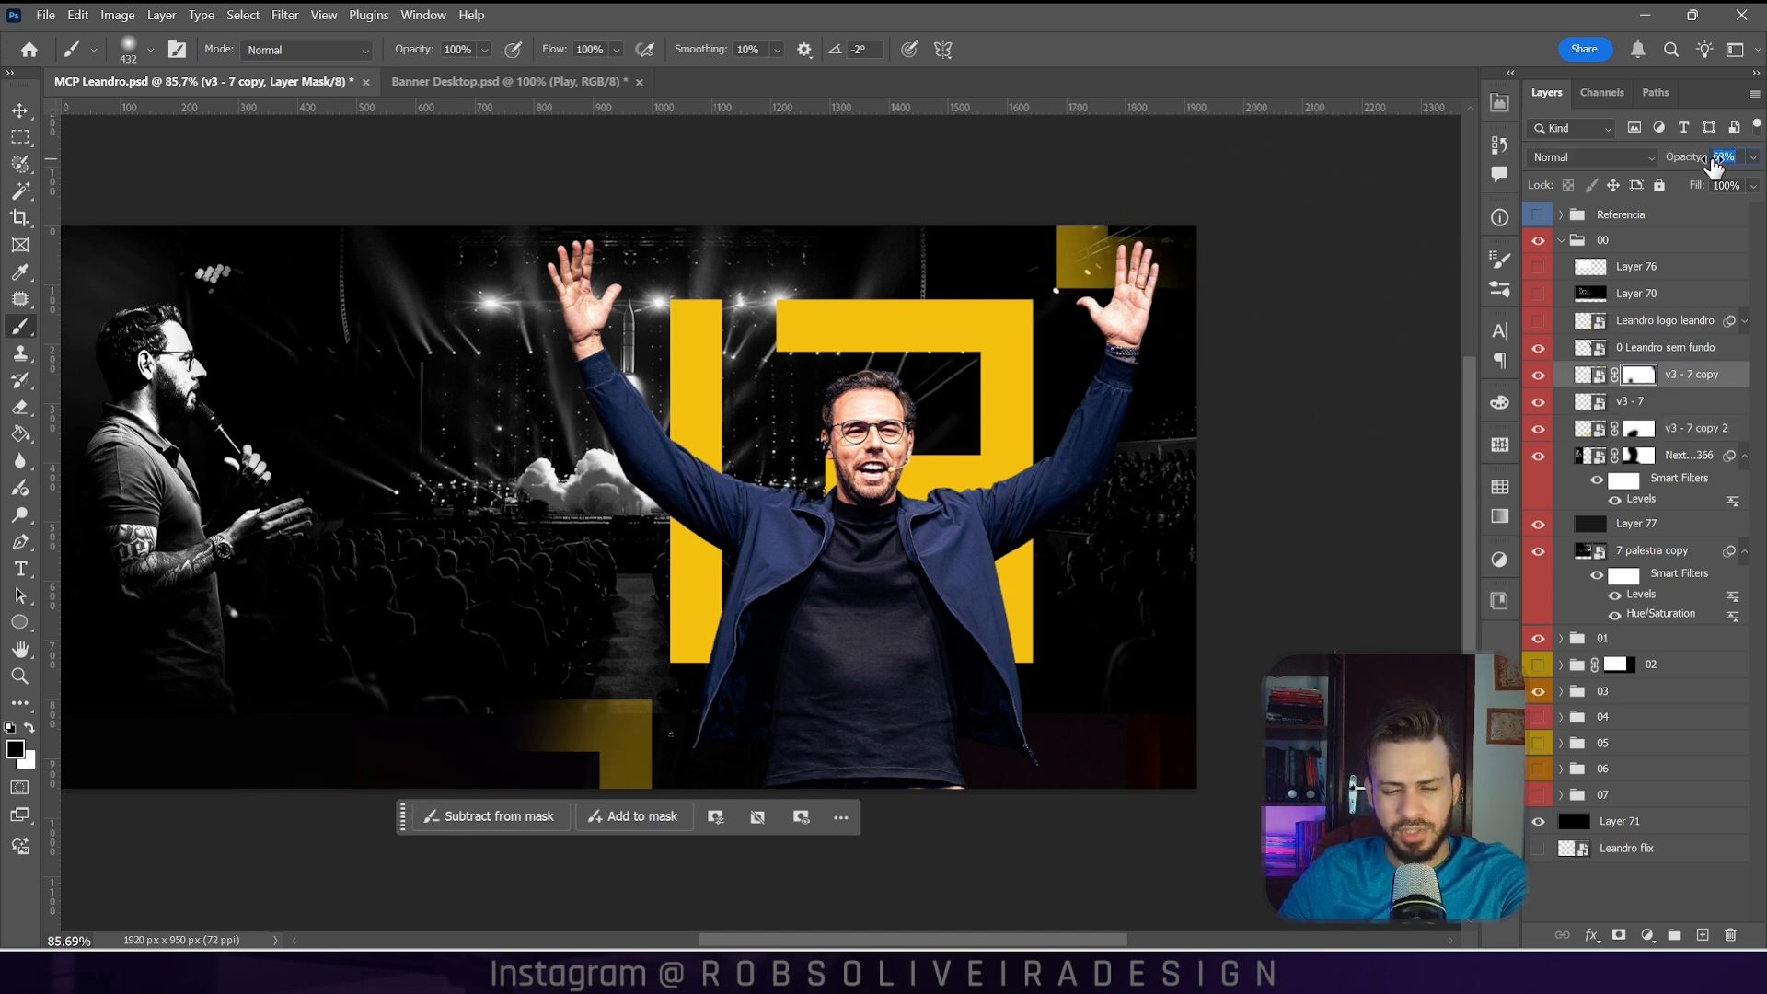
left_click(1638, 428)
left_click(1677, 360)
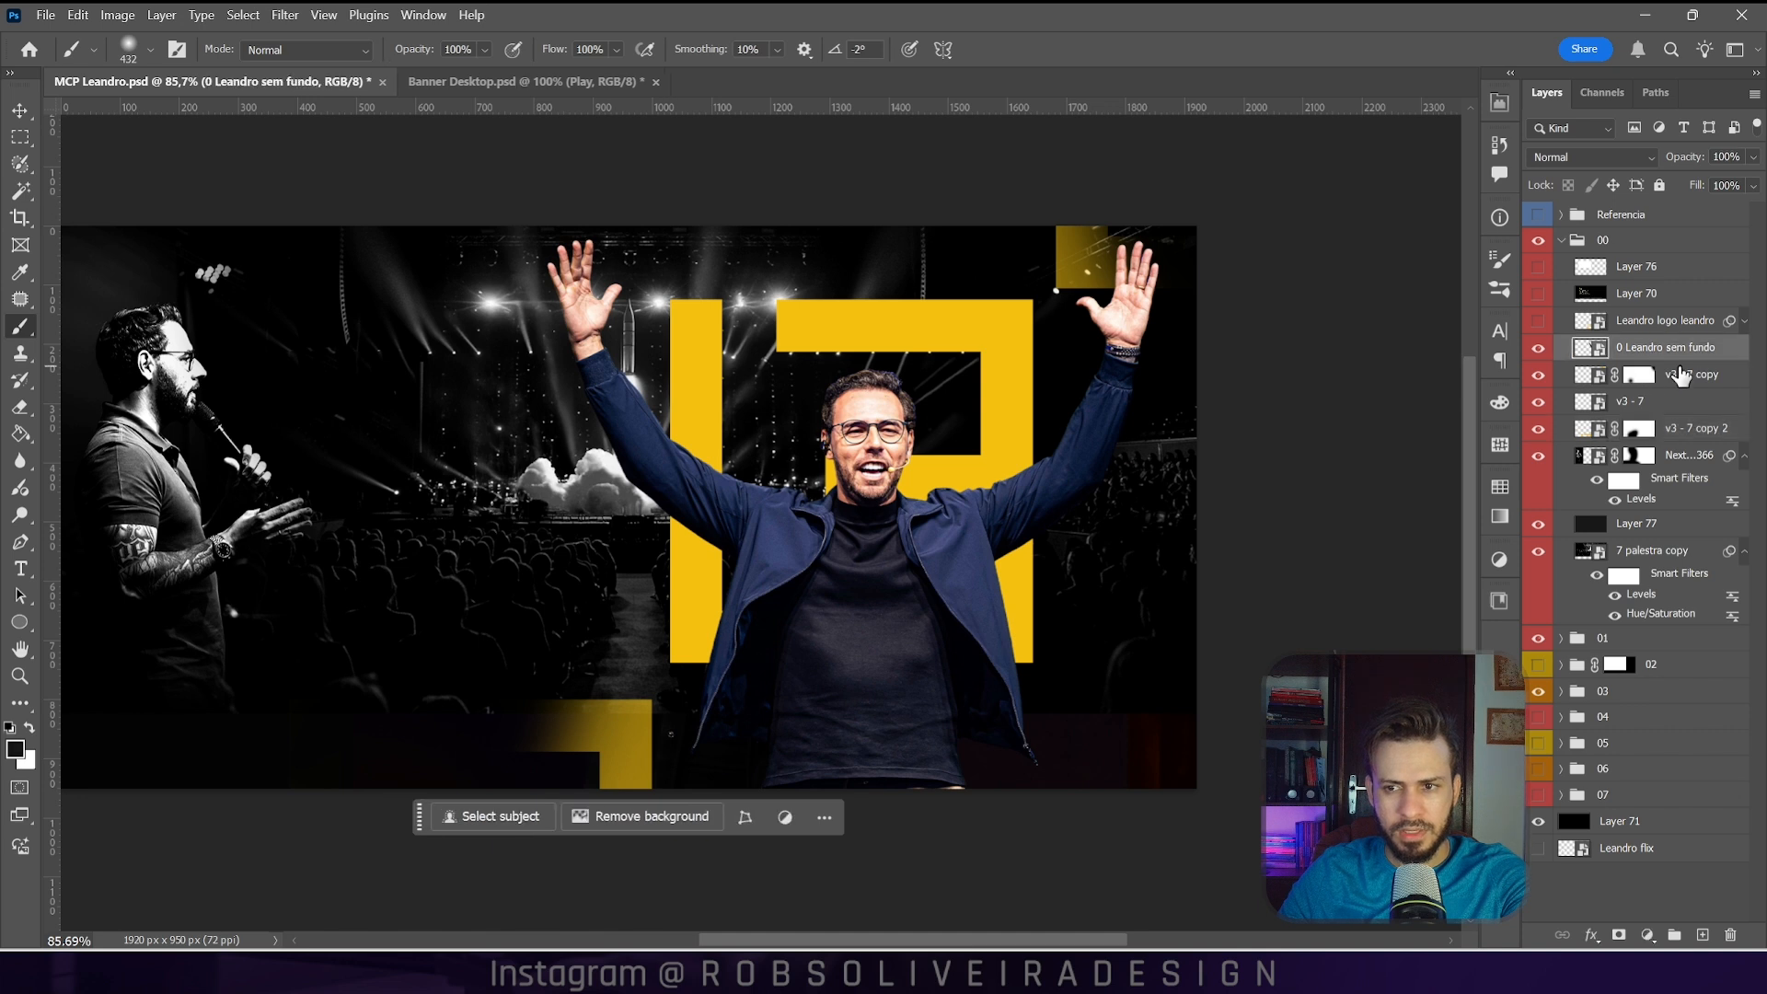
left_click(1672, 381)
left_click_drag(1726, 158, 1719, 158)
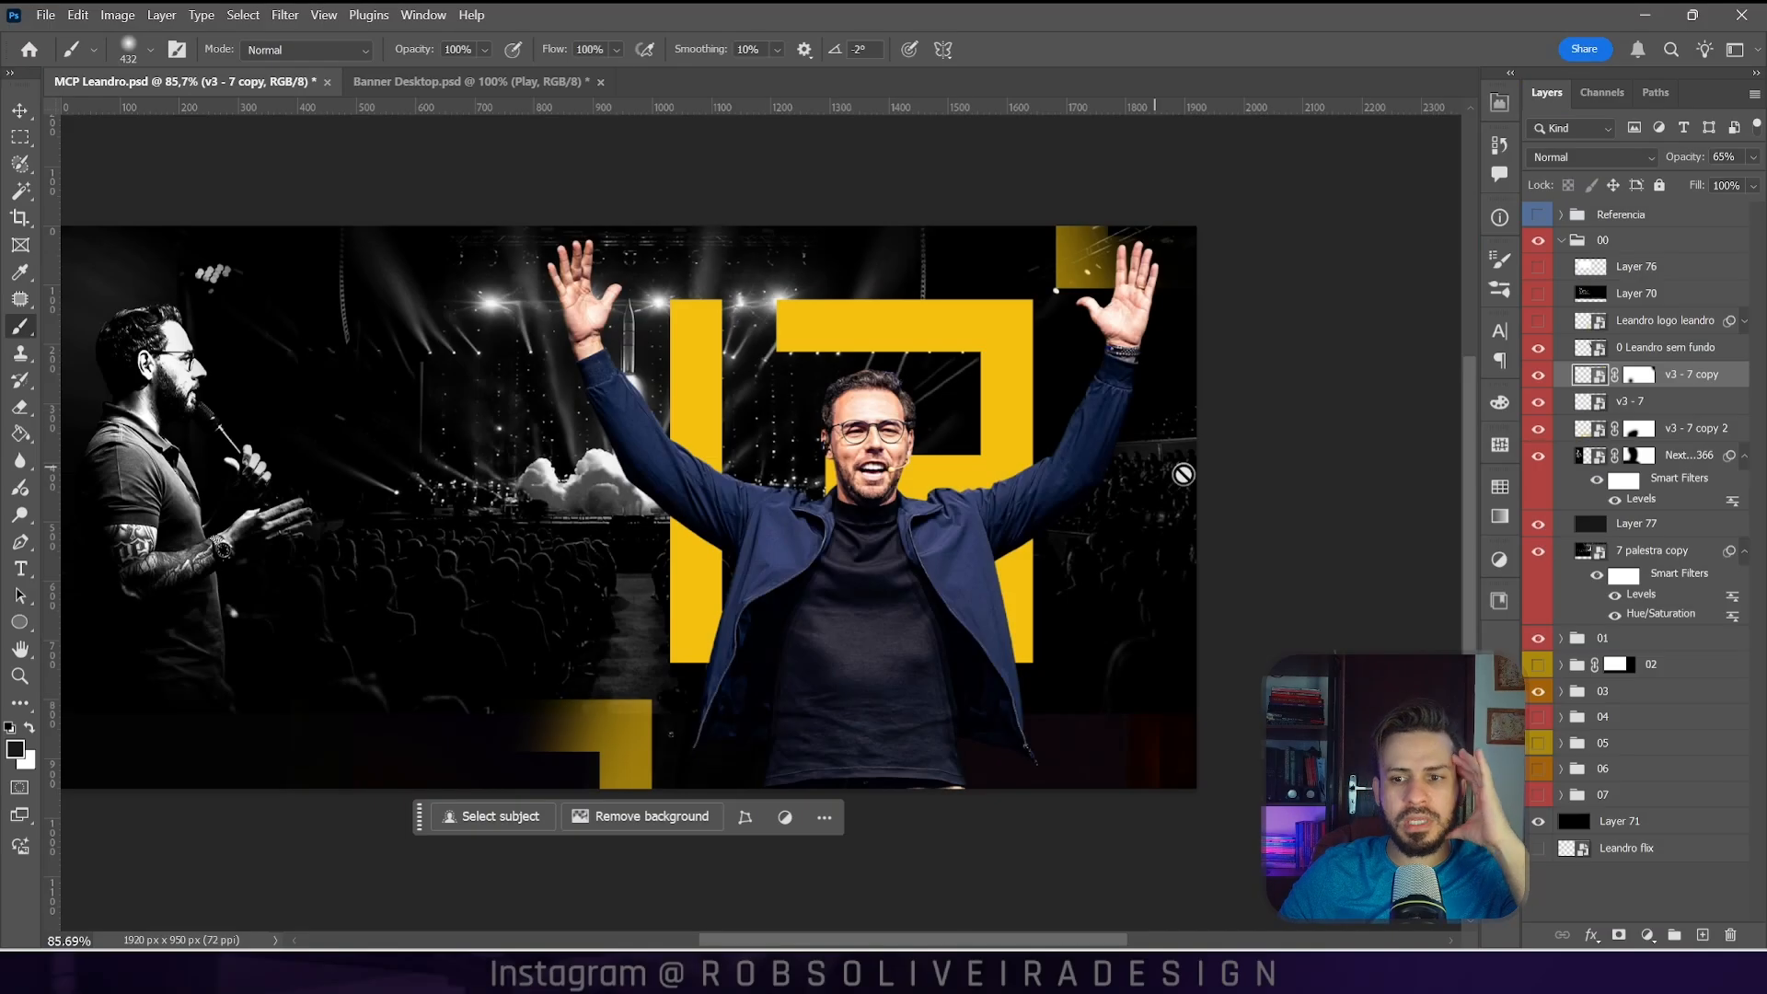
Step: Hide Layer 77 to inspect the 7 palestra copy concert photo and apply an Add Noise filter to the photo
left_click(1546, 535)
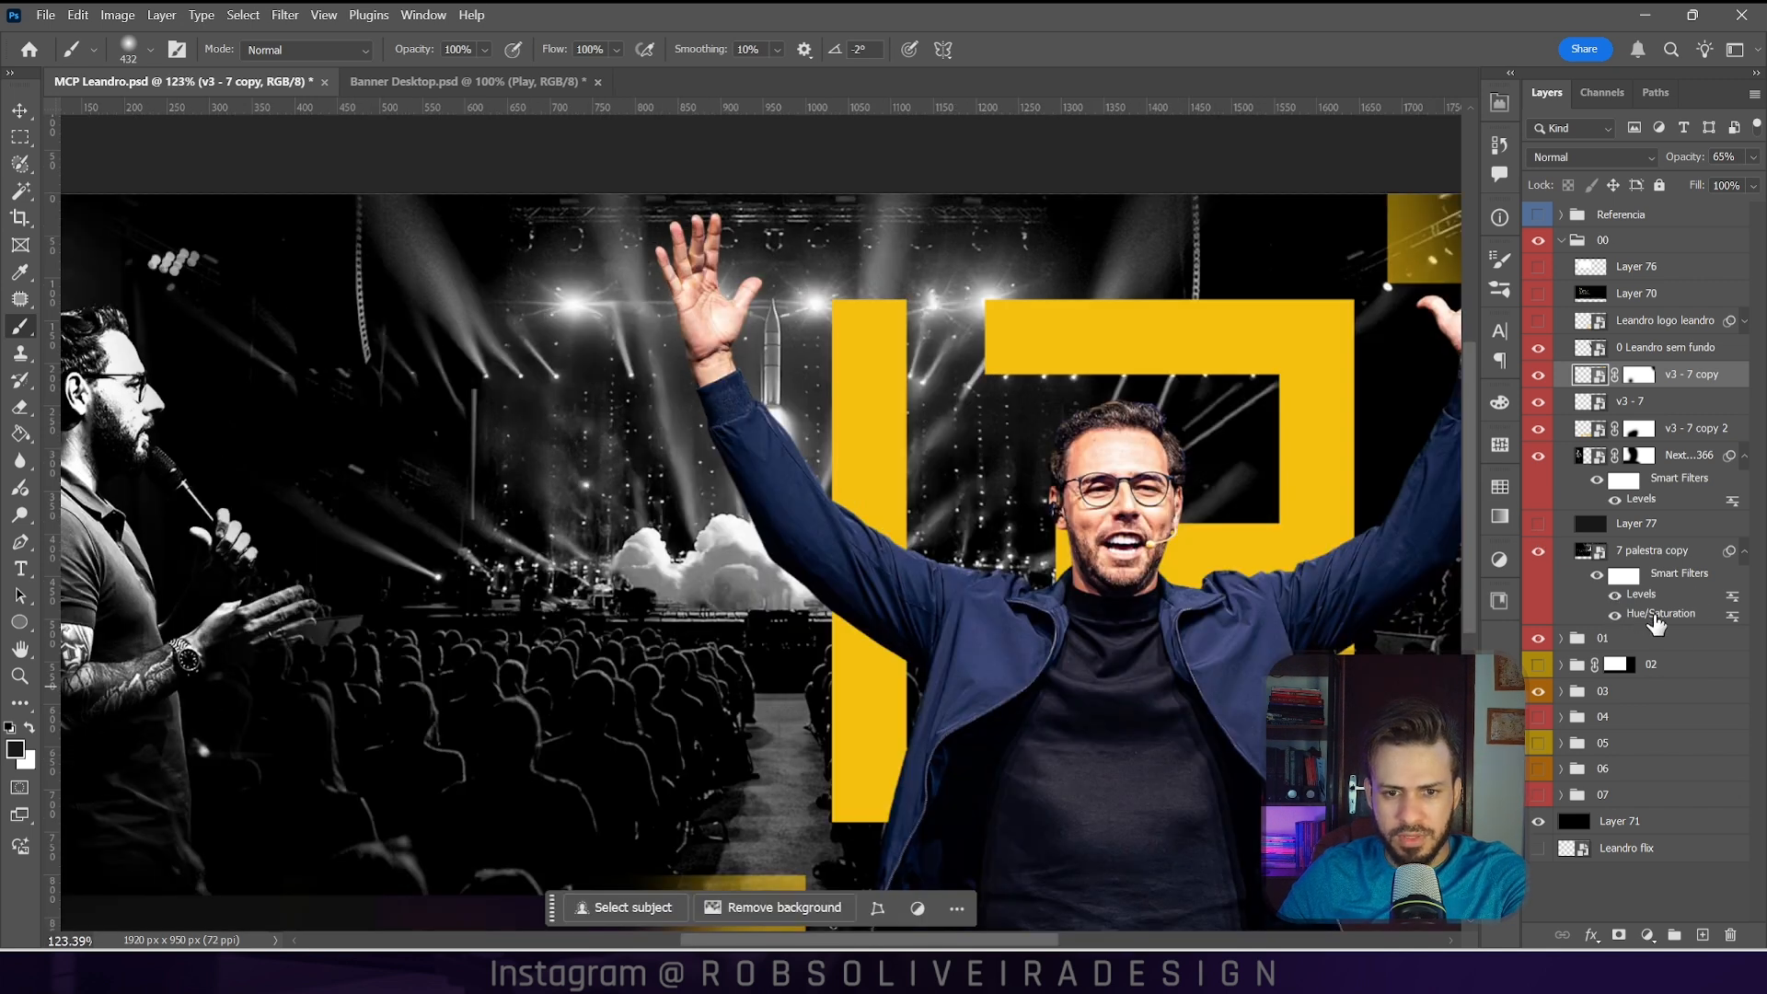
left_click(1657, 613)
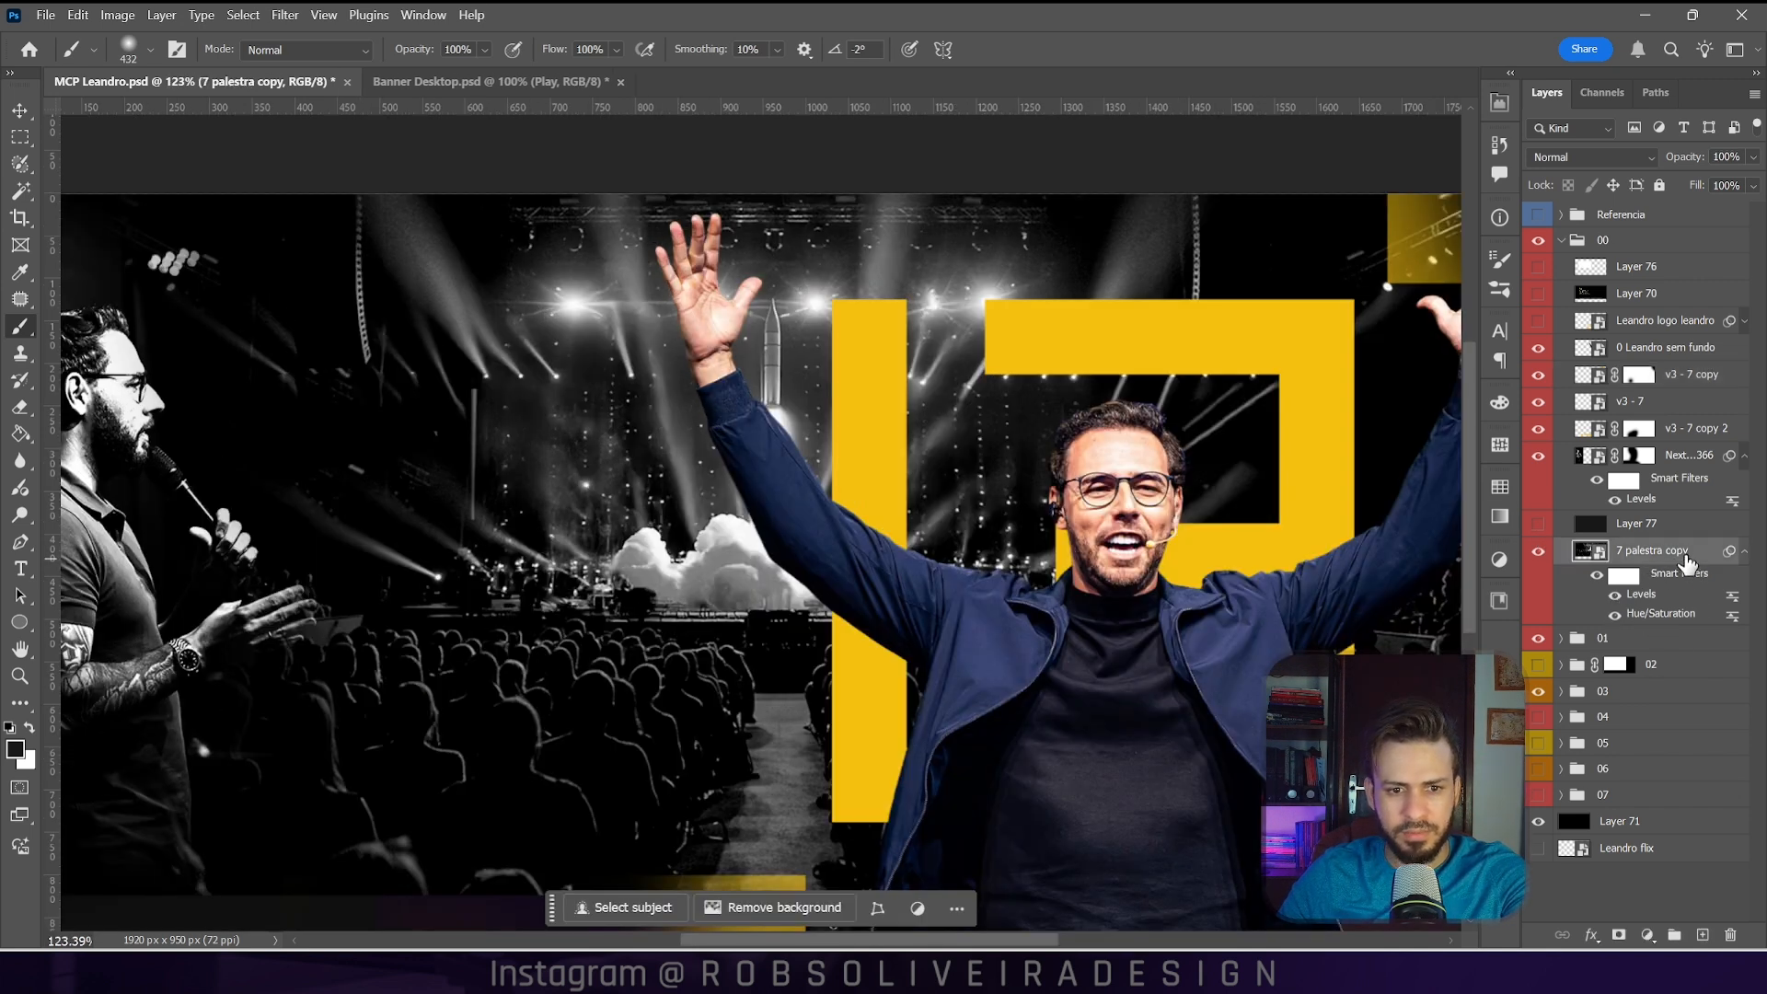
left_click(291, 20)
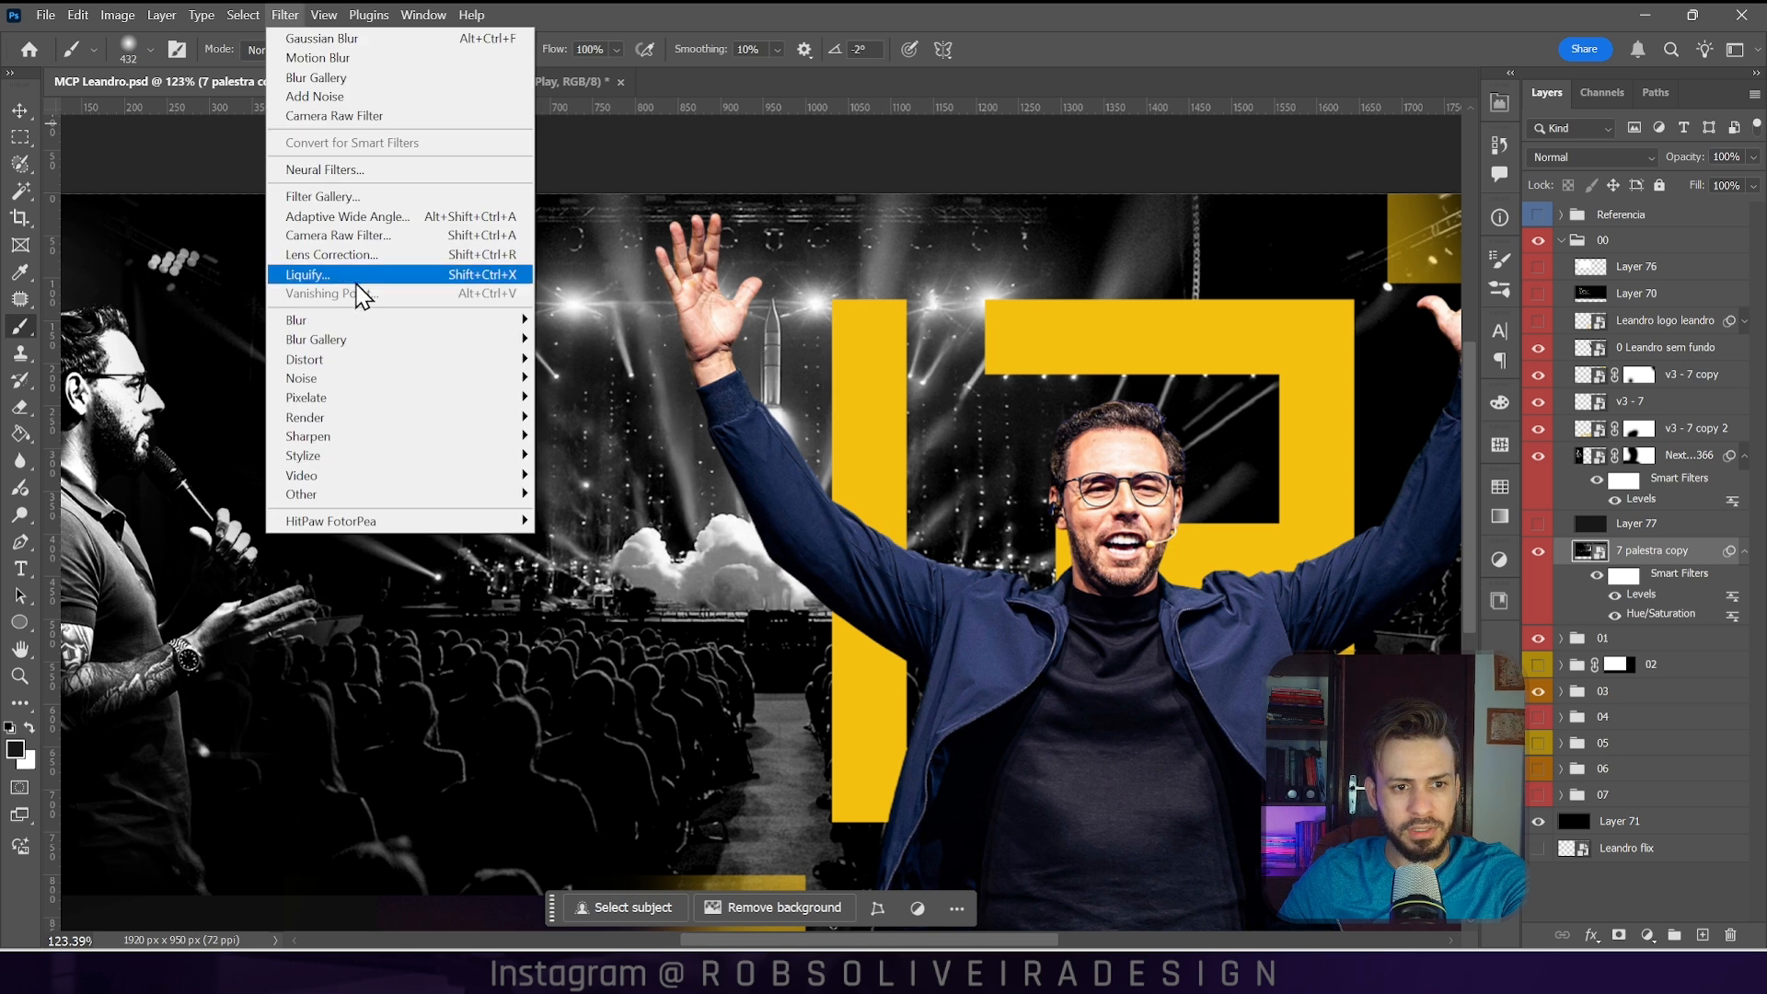
mouse_move(391, 384)
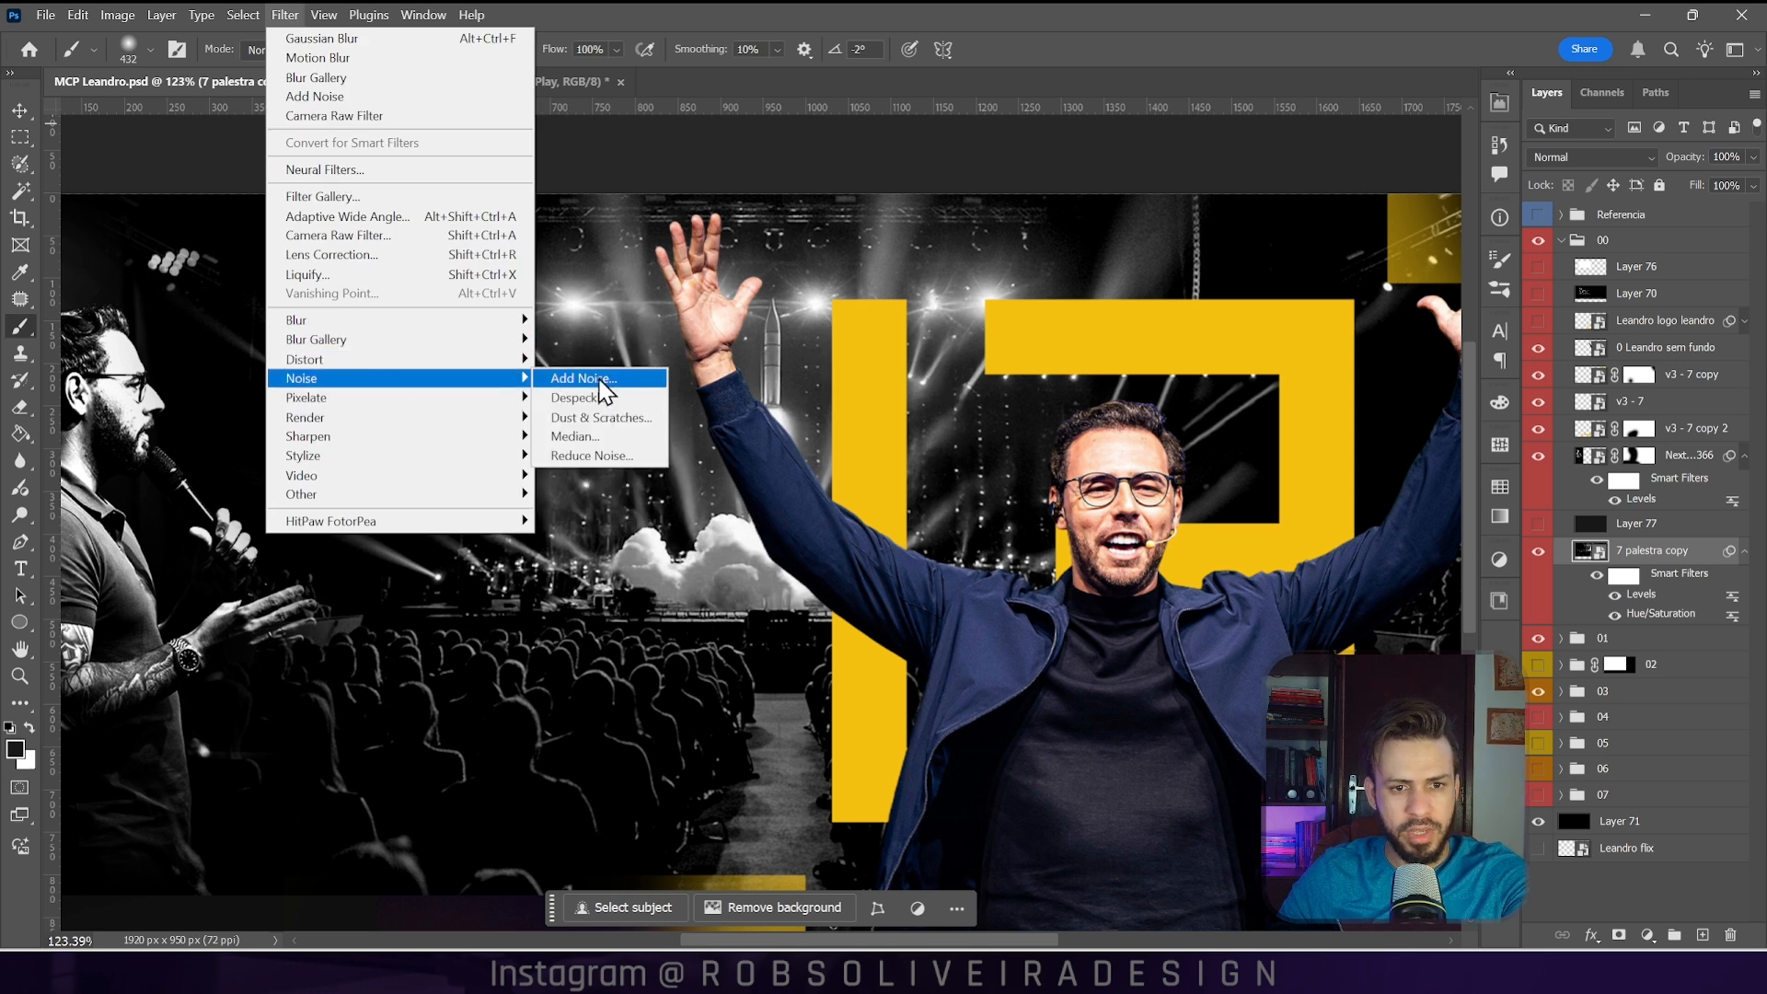
left_click(599, 380)
left_click(731, 462)
left_click_drag(731, 461, 734, 462)
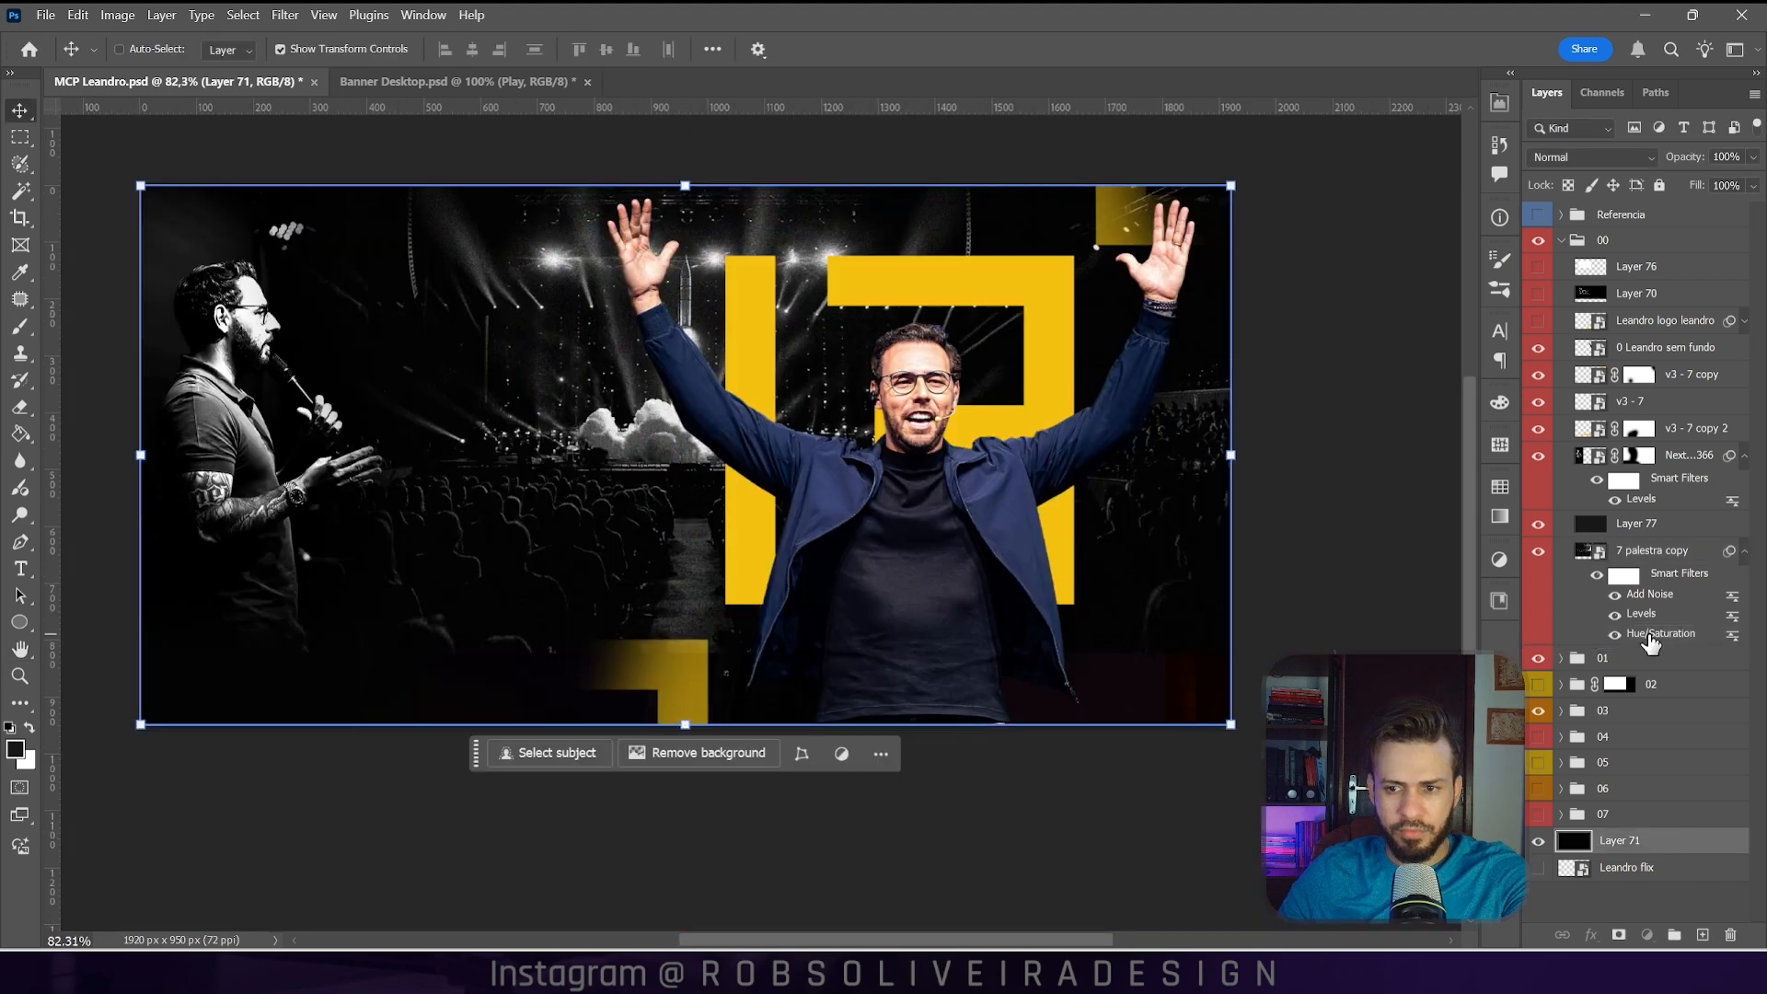
Step: Place a copy of the black Layer 71 beneath the 7 palestra copy concert photo and lower the photo's opacity
left_click_drag(1648, 658, 1652, 564)
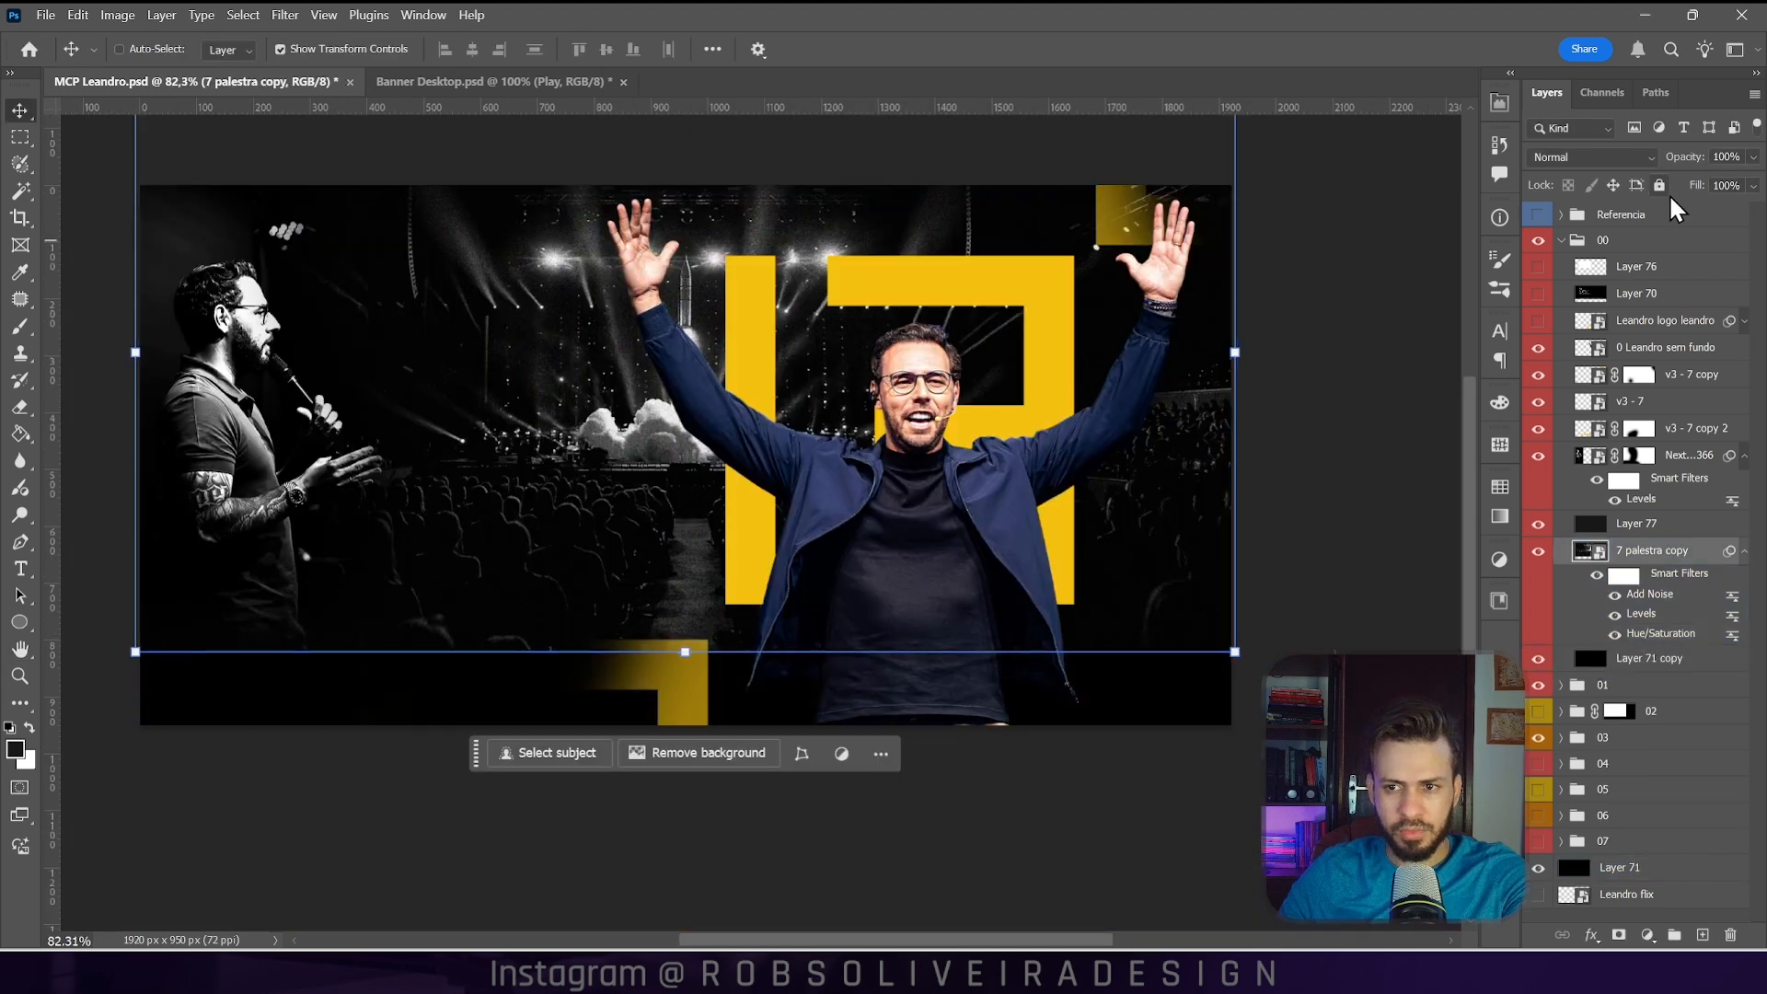
left_click_drag(1659, 161, 1642, 161)
Step: Shift the NextLevel-366 photo 32 px to the left and collapse the smart filter lists of both photos
left_click_drag(283, 488, 266, 492)
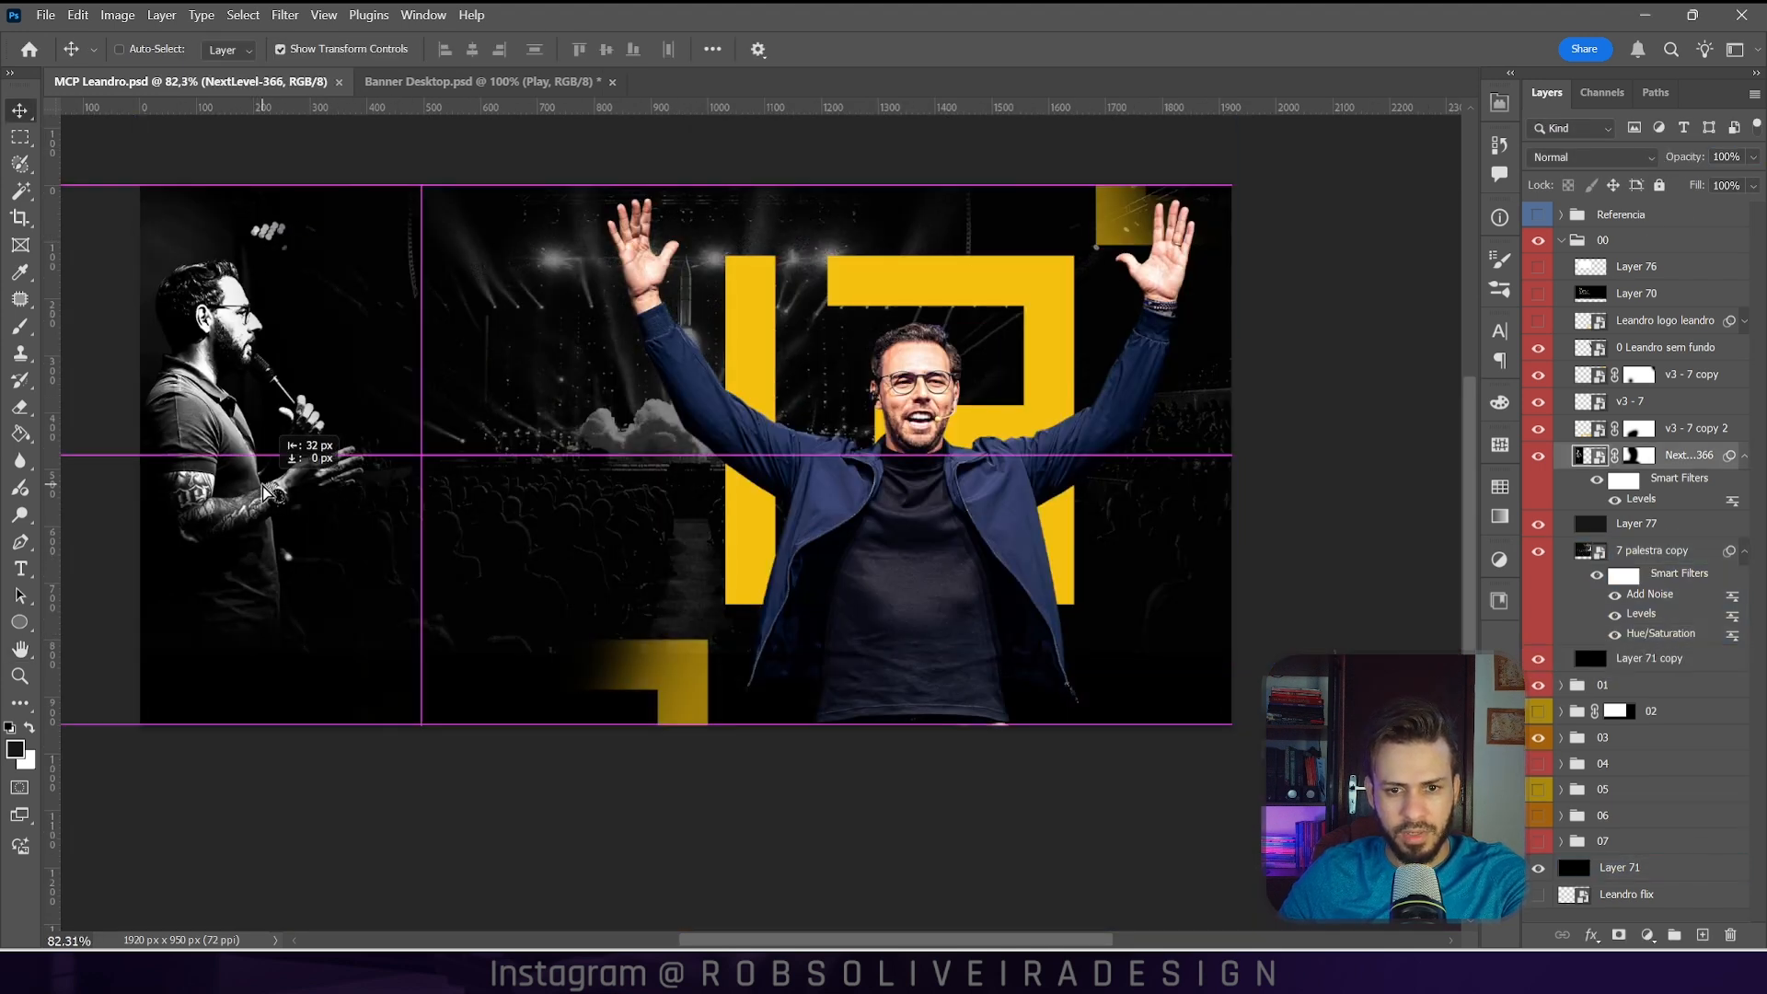
left_click(1629, 348)
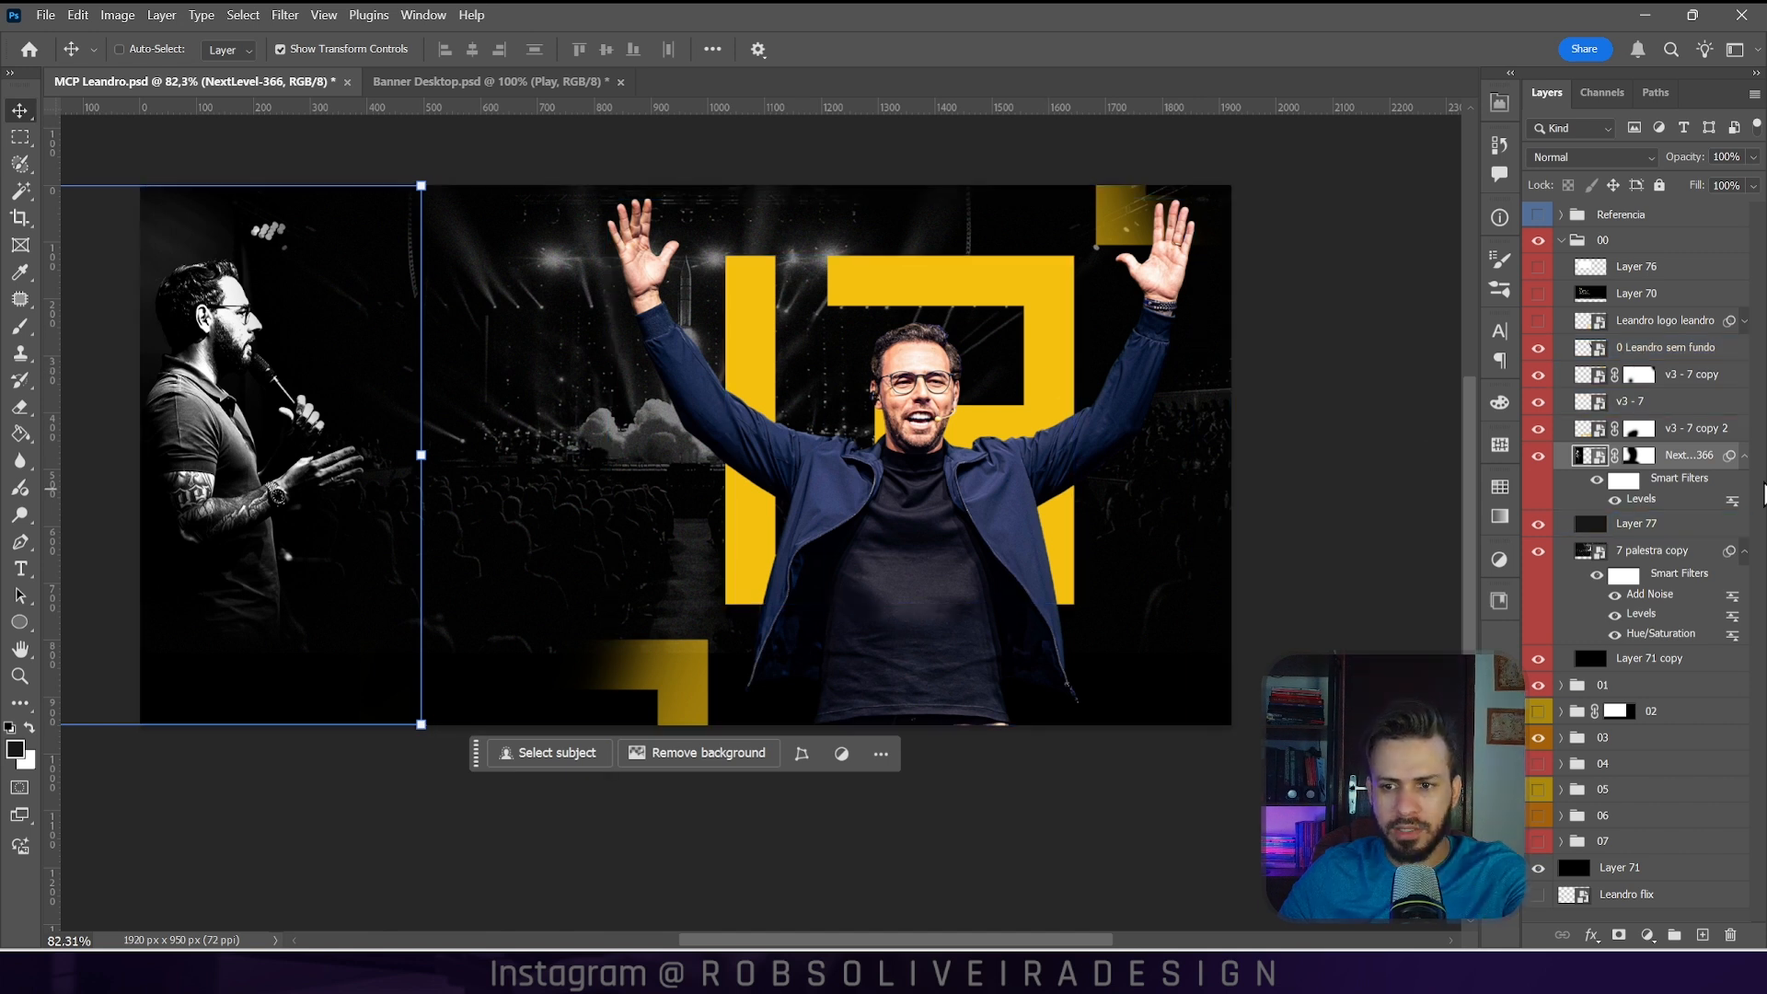
left_click(1670, 442)
Step: Label the v3 - 7 emblem layer yellow and move the emblem slightly down and left to the banner's vertical centre
right_click(1539, 402)
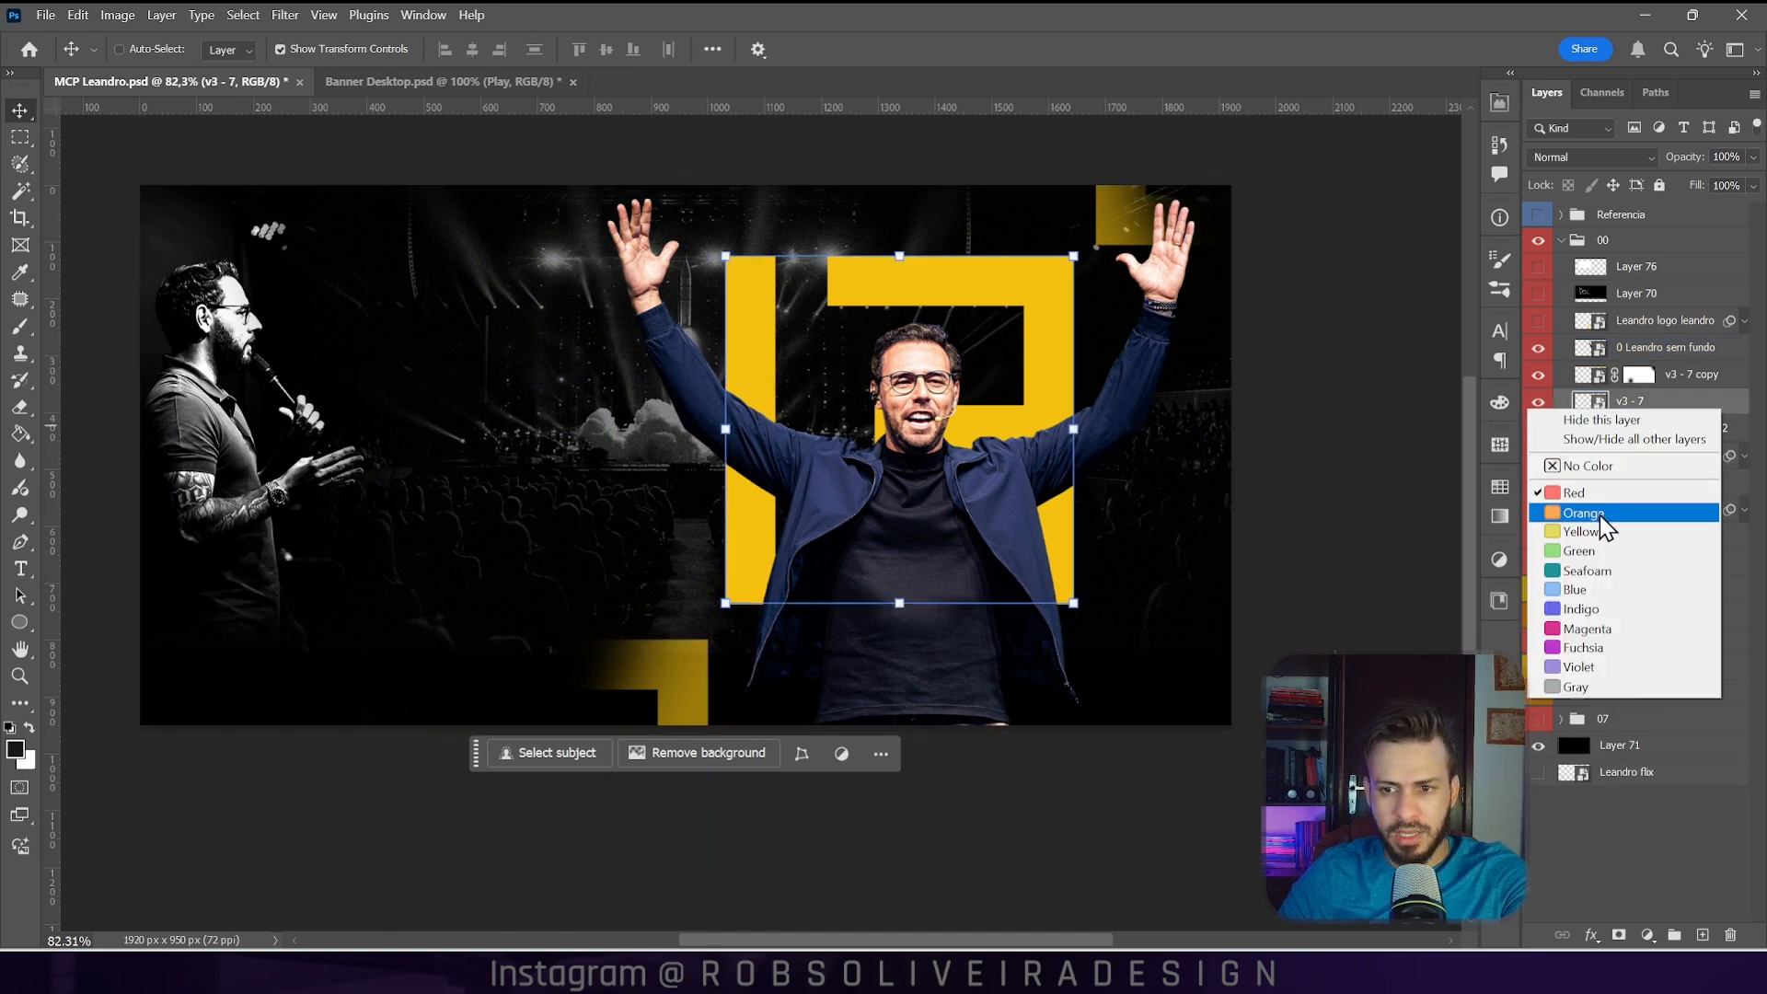
left_click(1602, 532)
mouse_move(1001, 352)
left_mouse_down()
mouse_move(1017, 385)
mouse_move(1002, 381)
left_mouse_up()
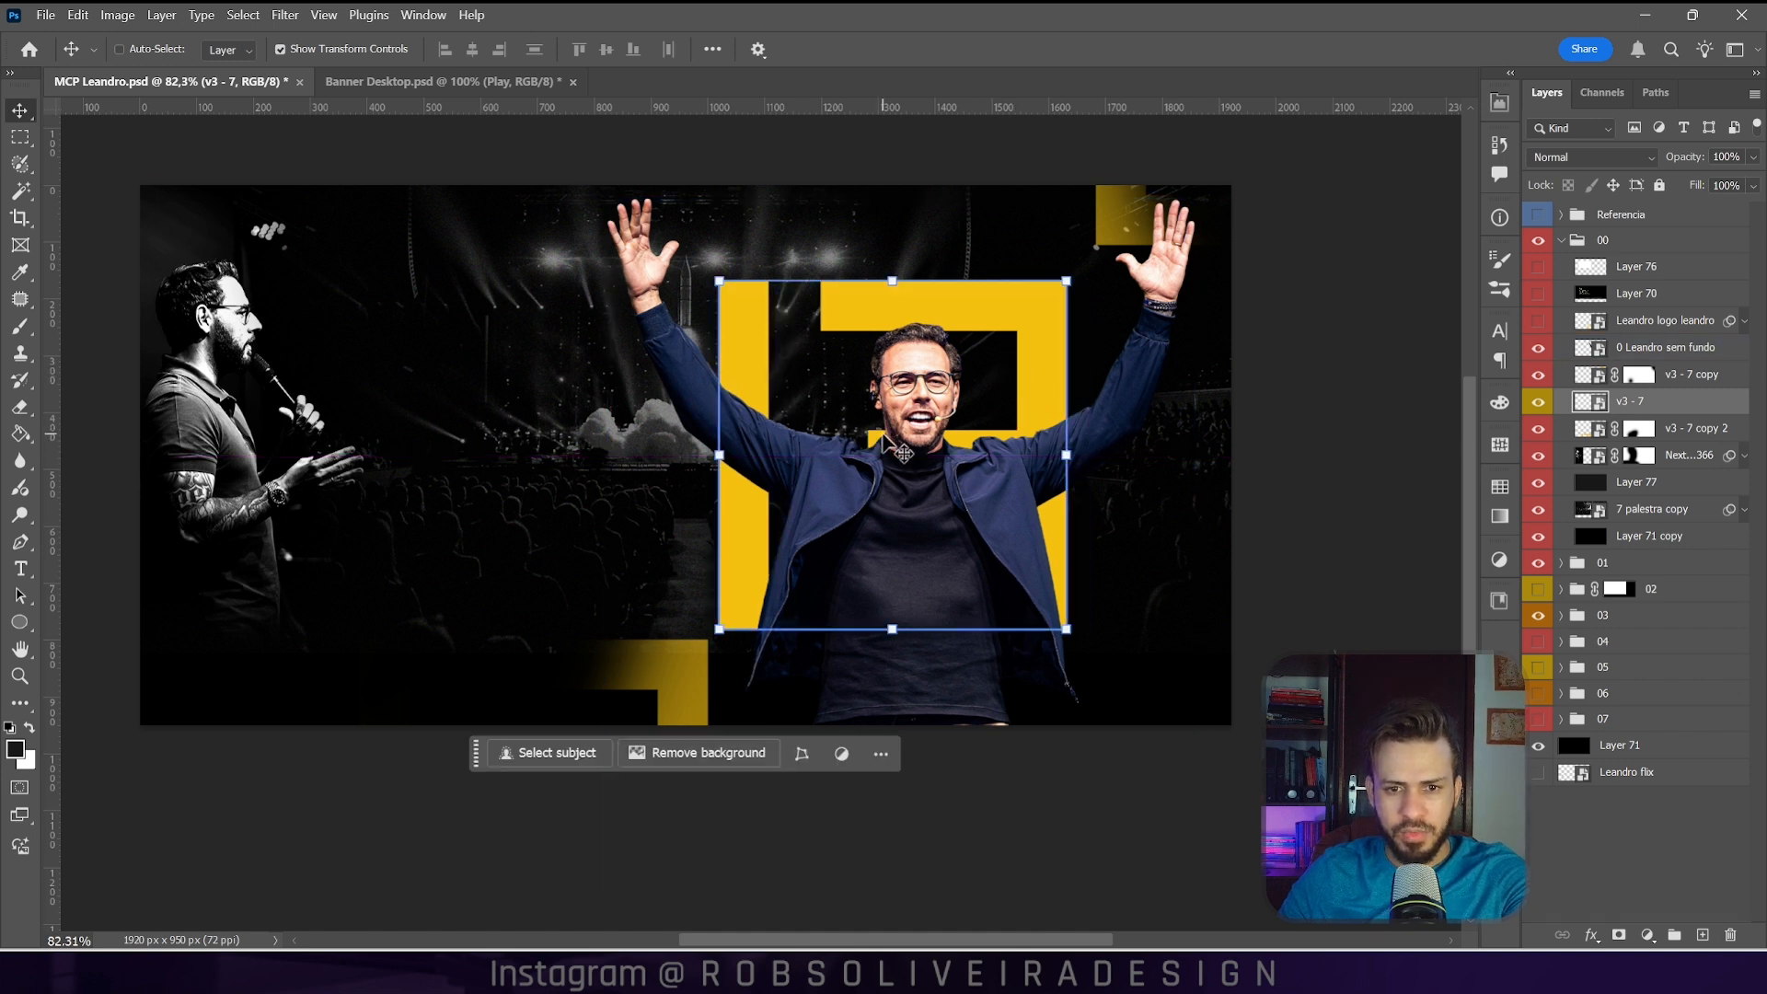
Step: Add a layer mask to the v3 - 7 emblem and hide the part beside the man's neck with a soft black brush
left_click(1638, 401)
left_click(1619, 934)
left_click(20, 327)
scroll(869, 427, "up", 6)
left_click(150, 49)
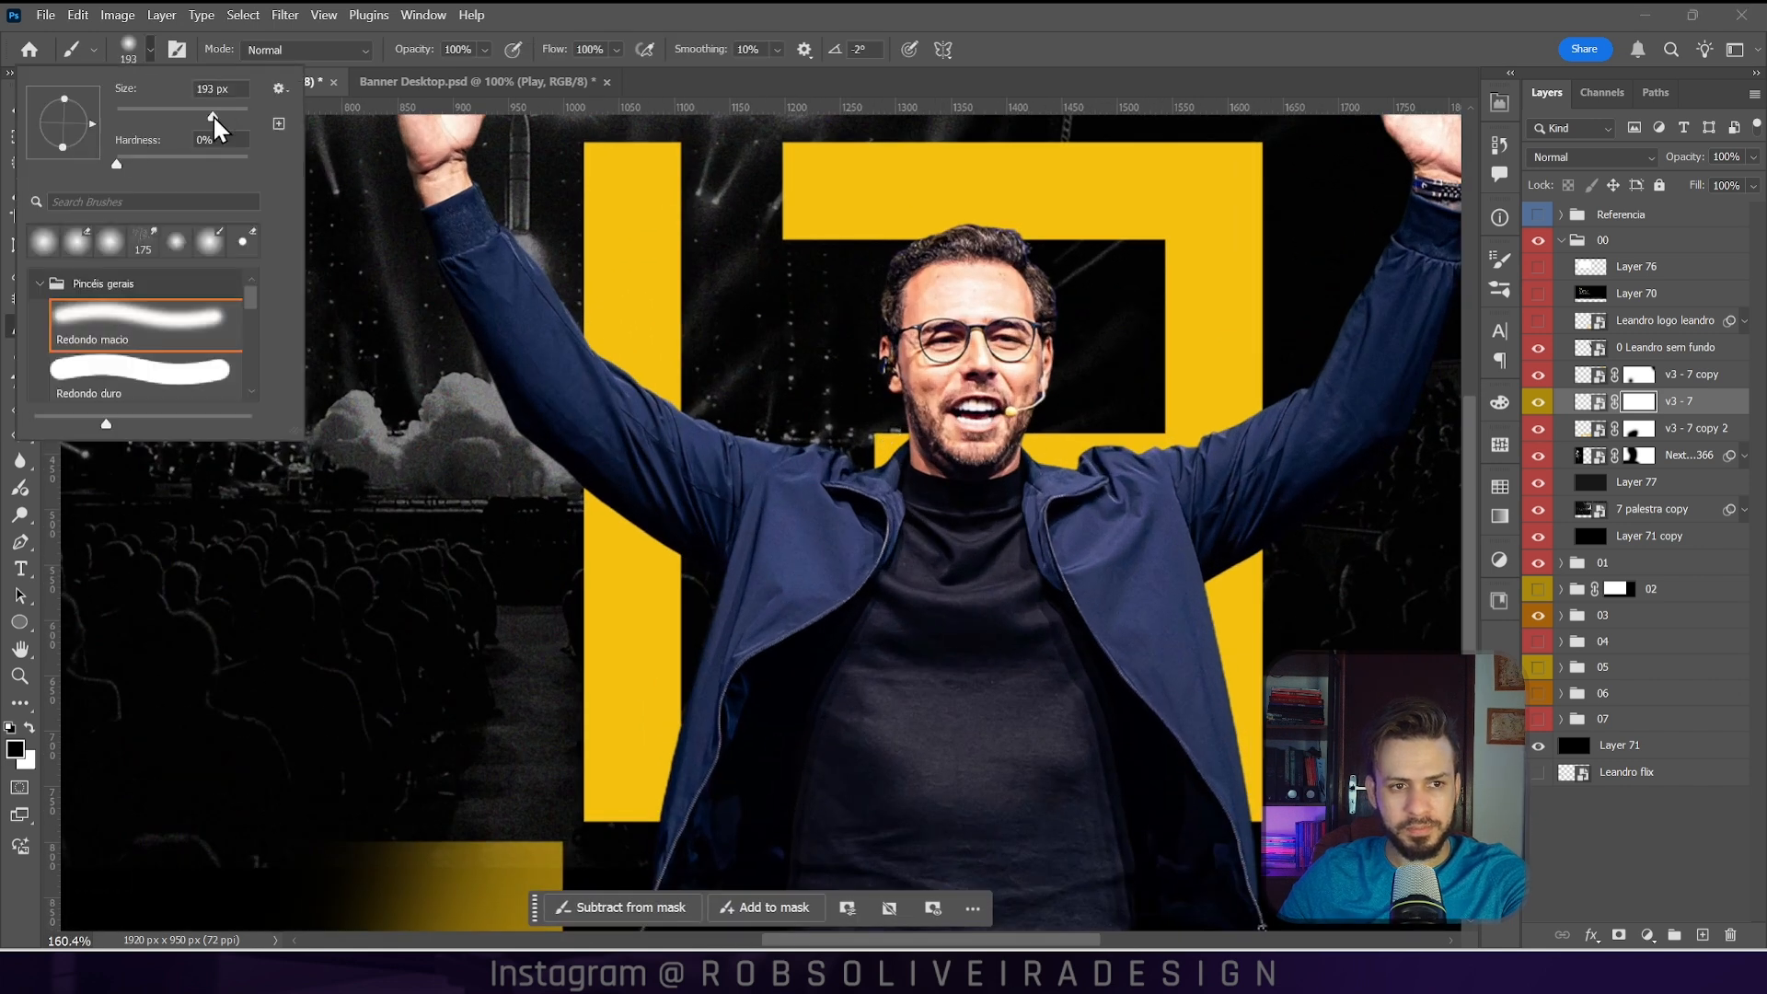
left_click(891, 450)
scroll(900, 506, "down", 6)
Step: Enlarge the soft brush to 448 px and fade the lower-left corner of the v3 - 7 emblem on its mask
left_click(20, 112)
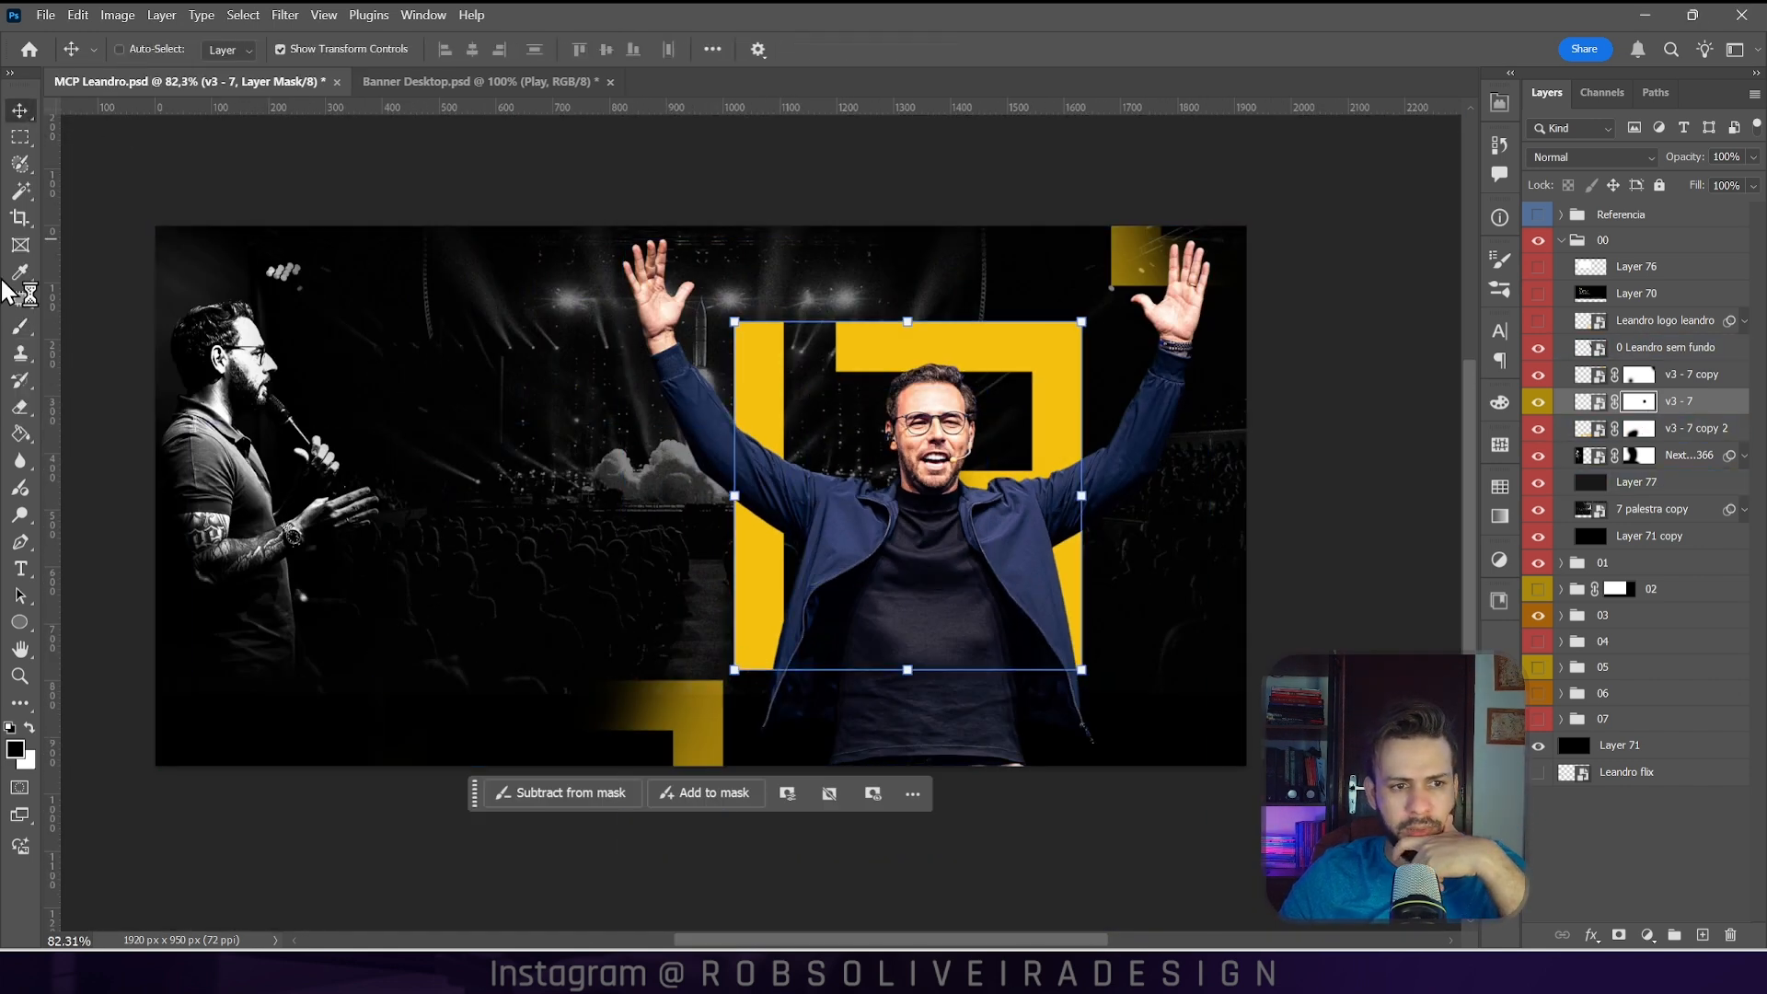
left_click(22, 329)
left_click(150, 50)
left_click_drag(184, 114, 210, 114)
left_click(749, 713)
left_click(760, 740)
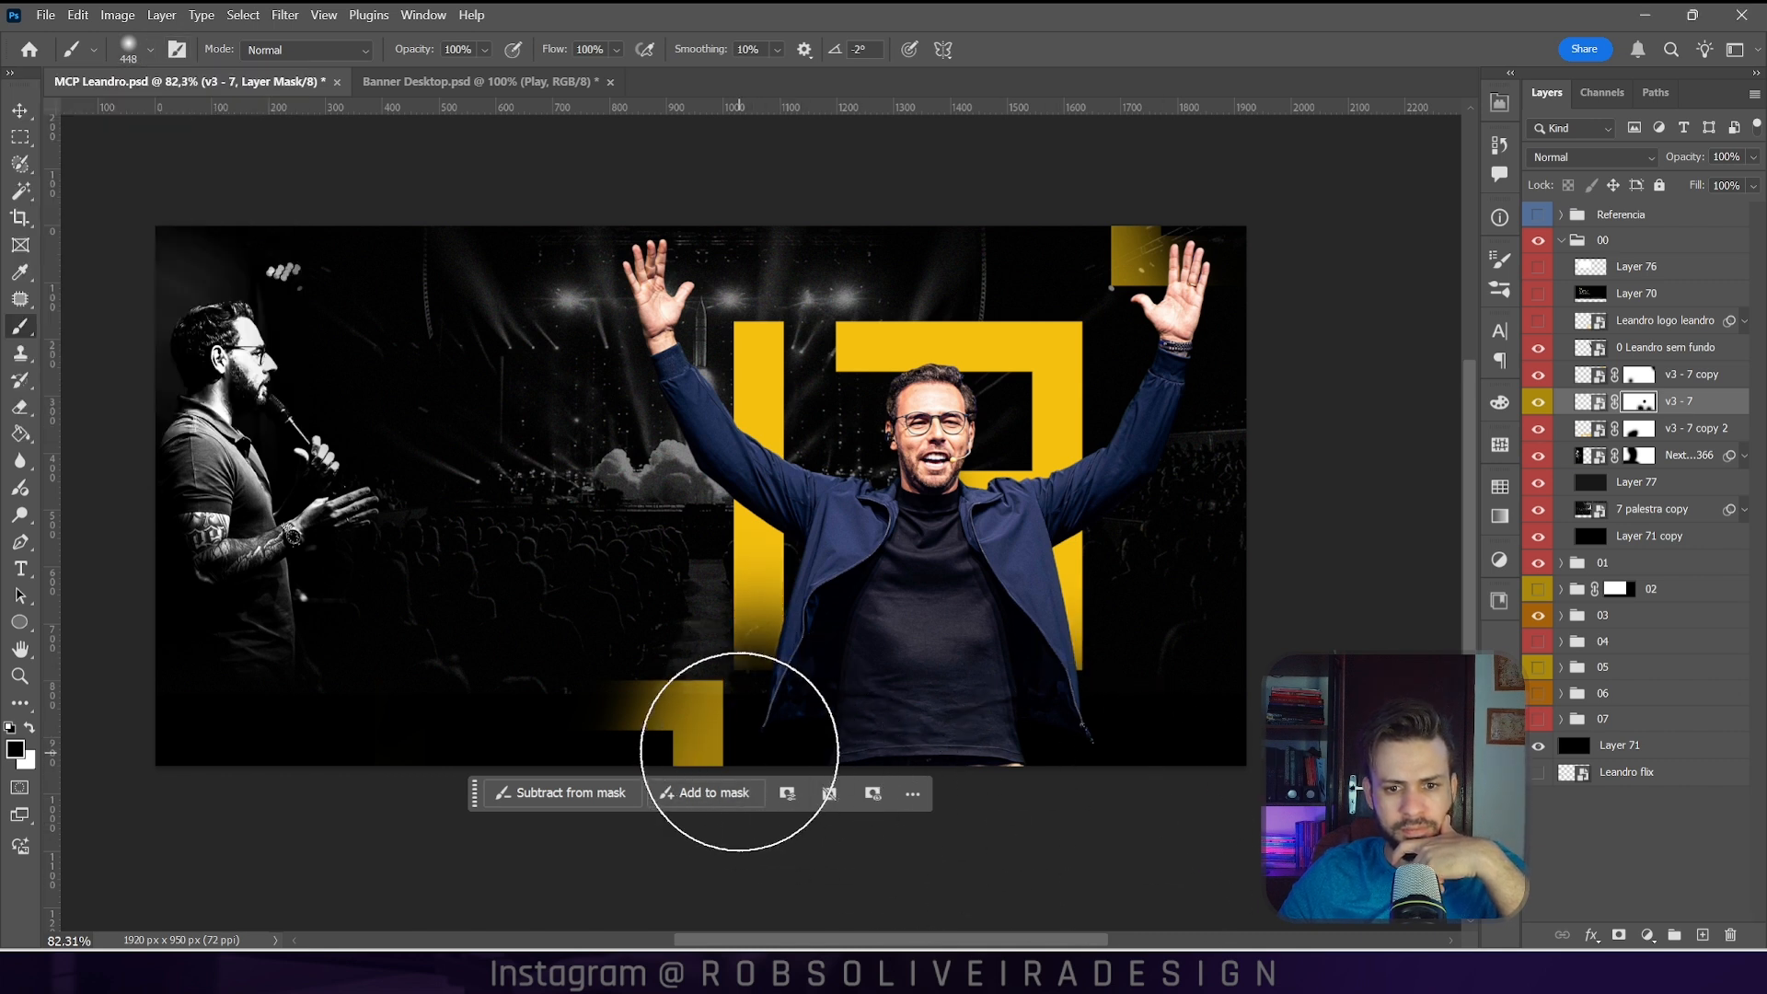
Step: Add a new layer above the v3 - 7 copy layer and paint one soft 448 px dab in the emblem's sampled yellow
key("v")
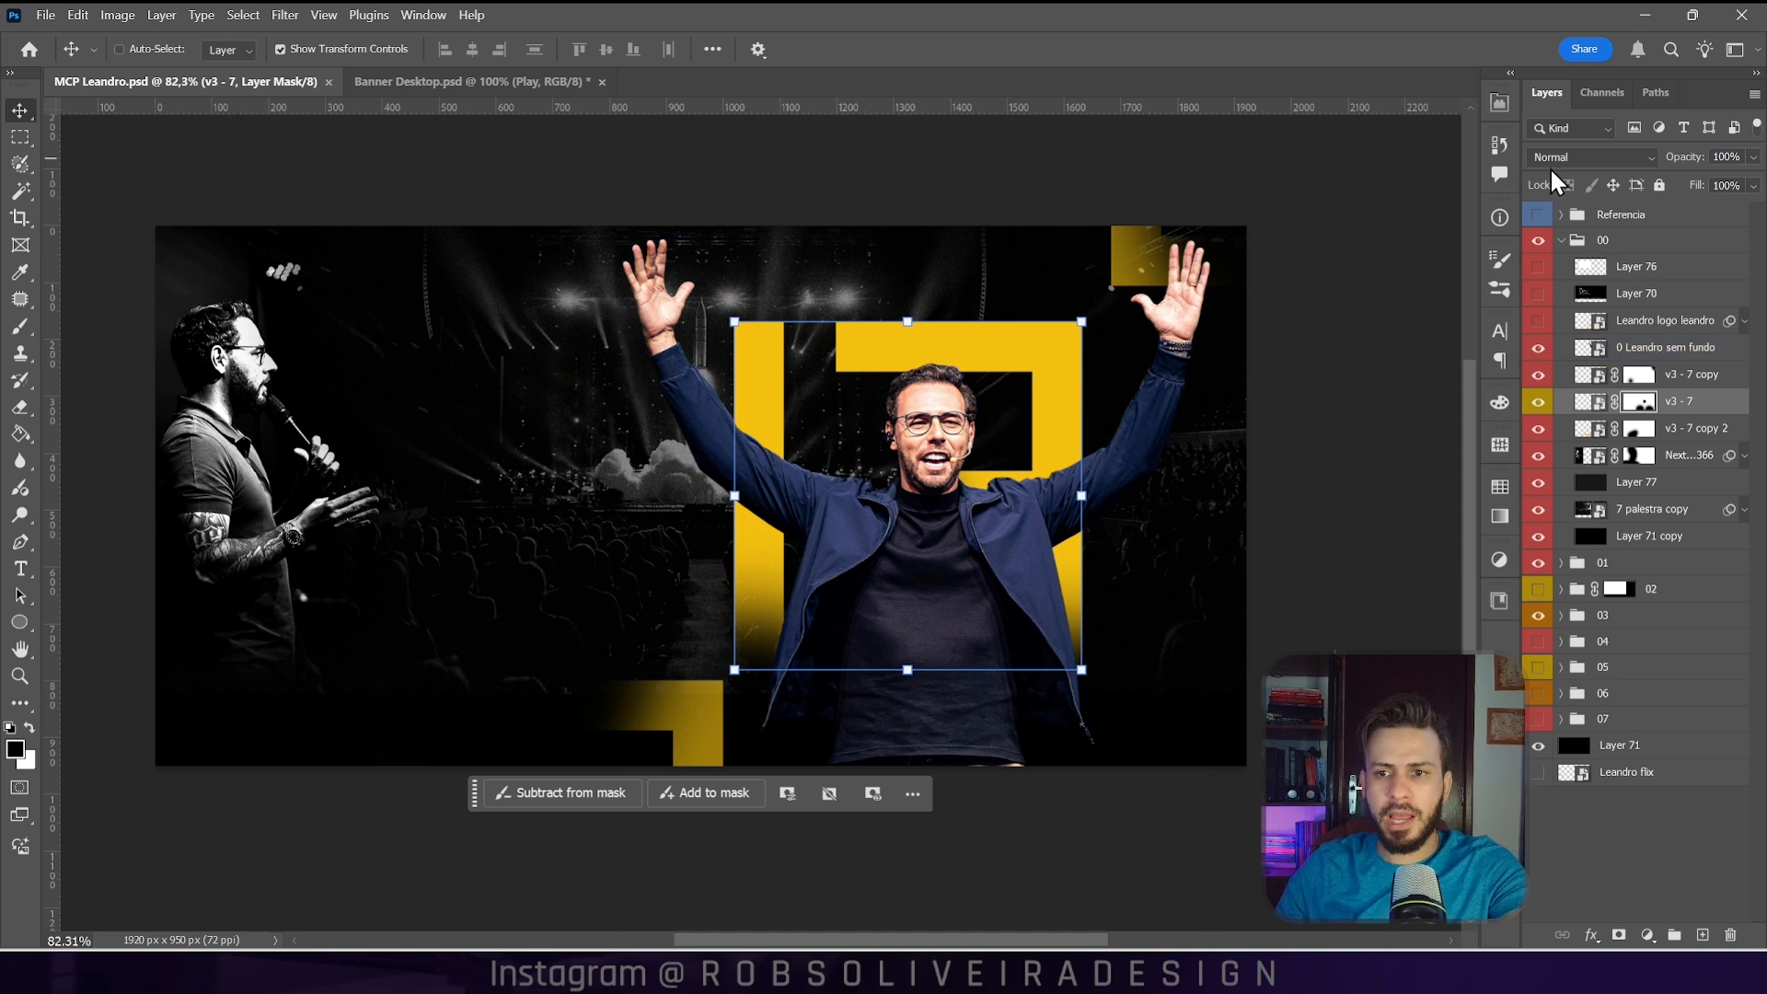
key("b")
key("x")
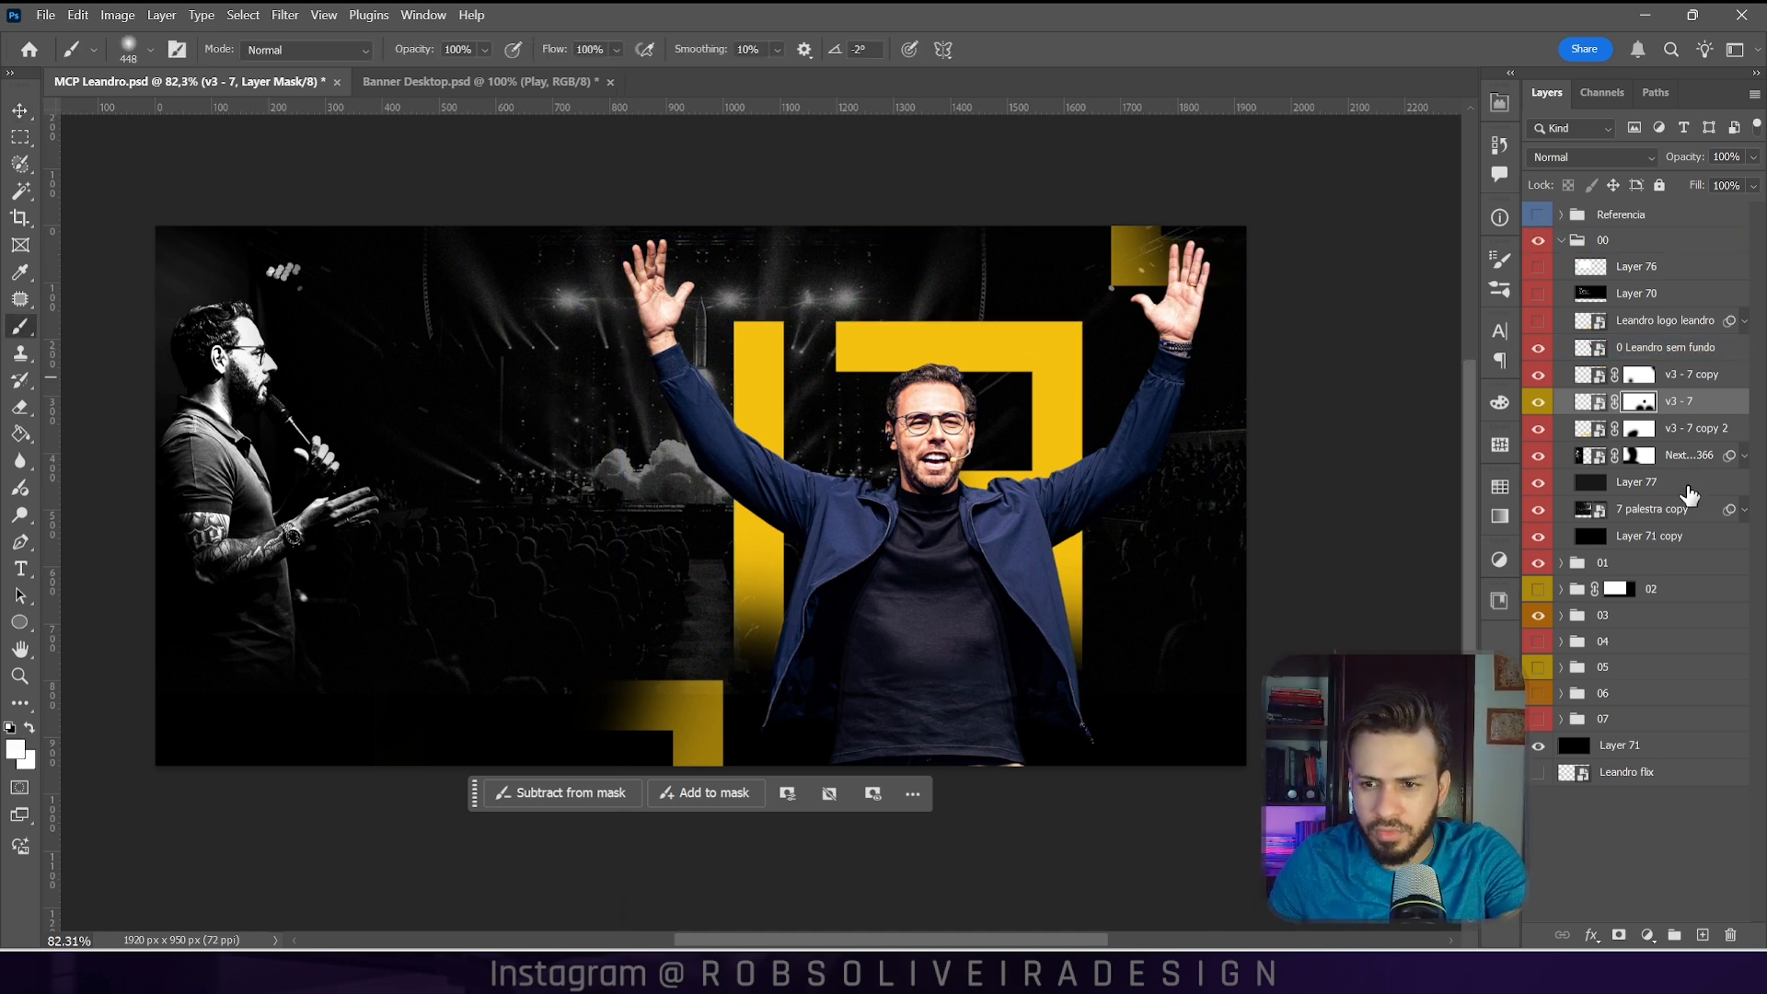
left_click(1634, 373)
left_click(1700, 932)
left_click(766, 385, "alt")
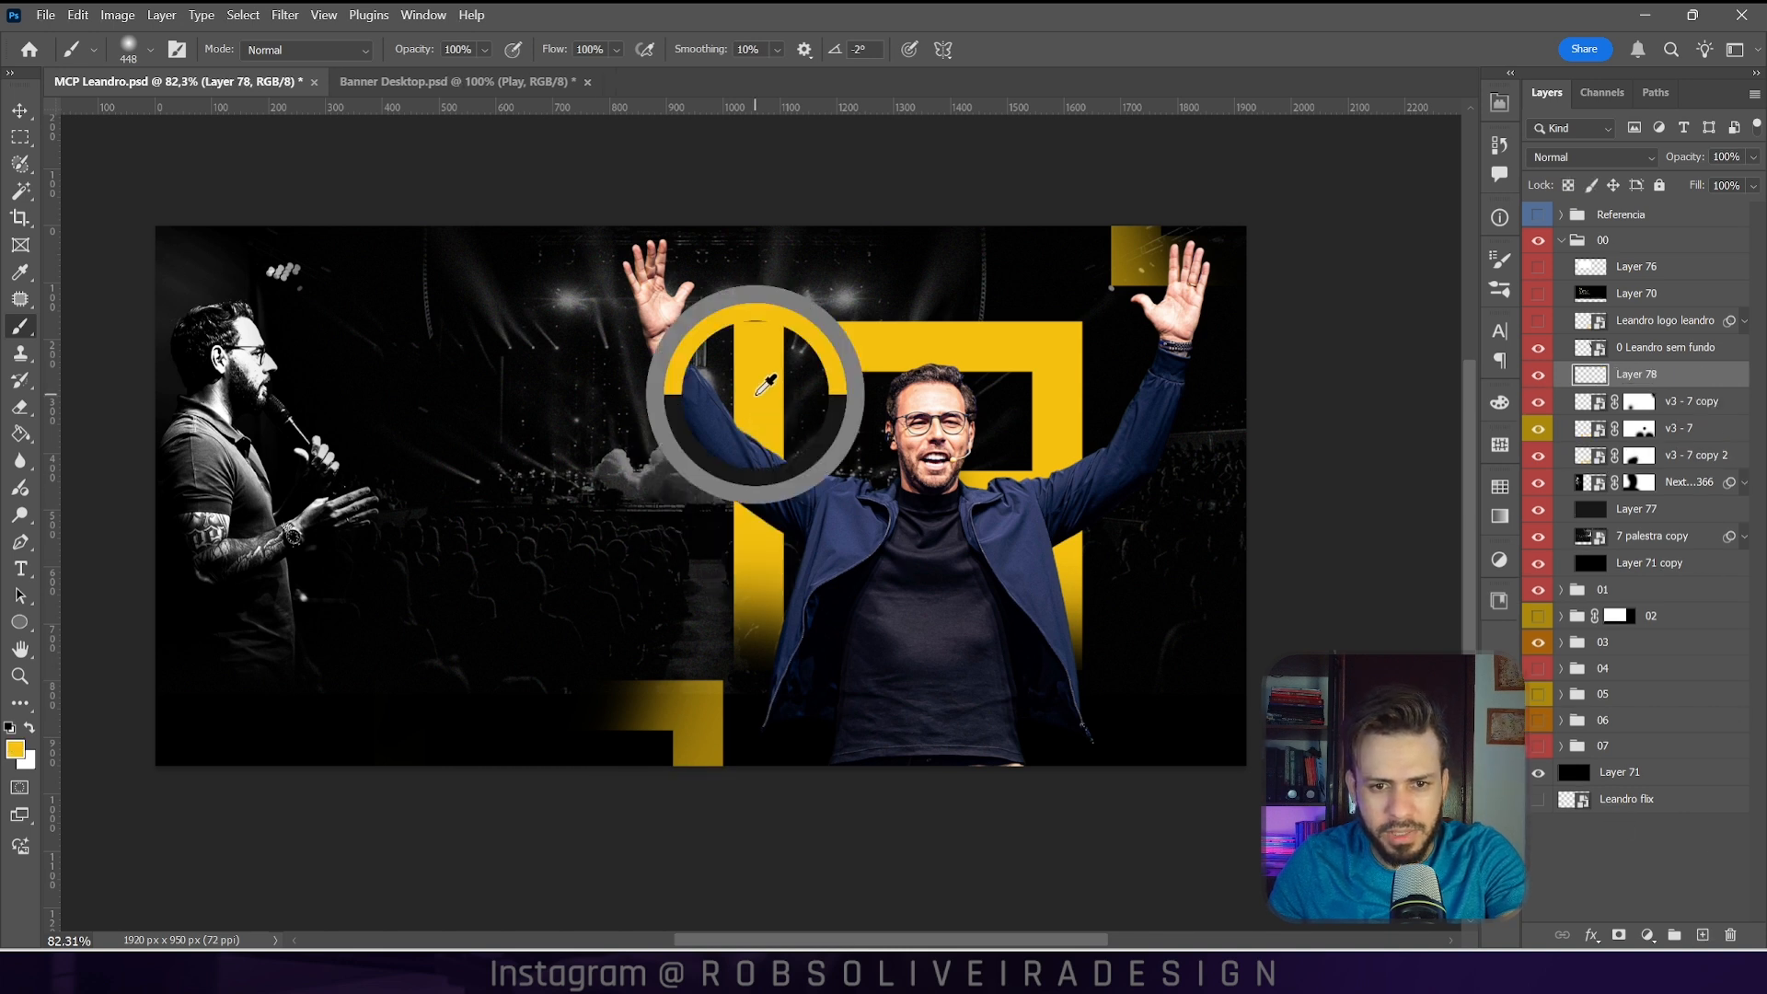
left_click(691, 497)
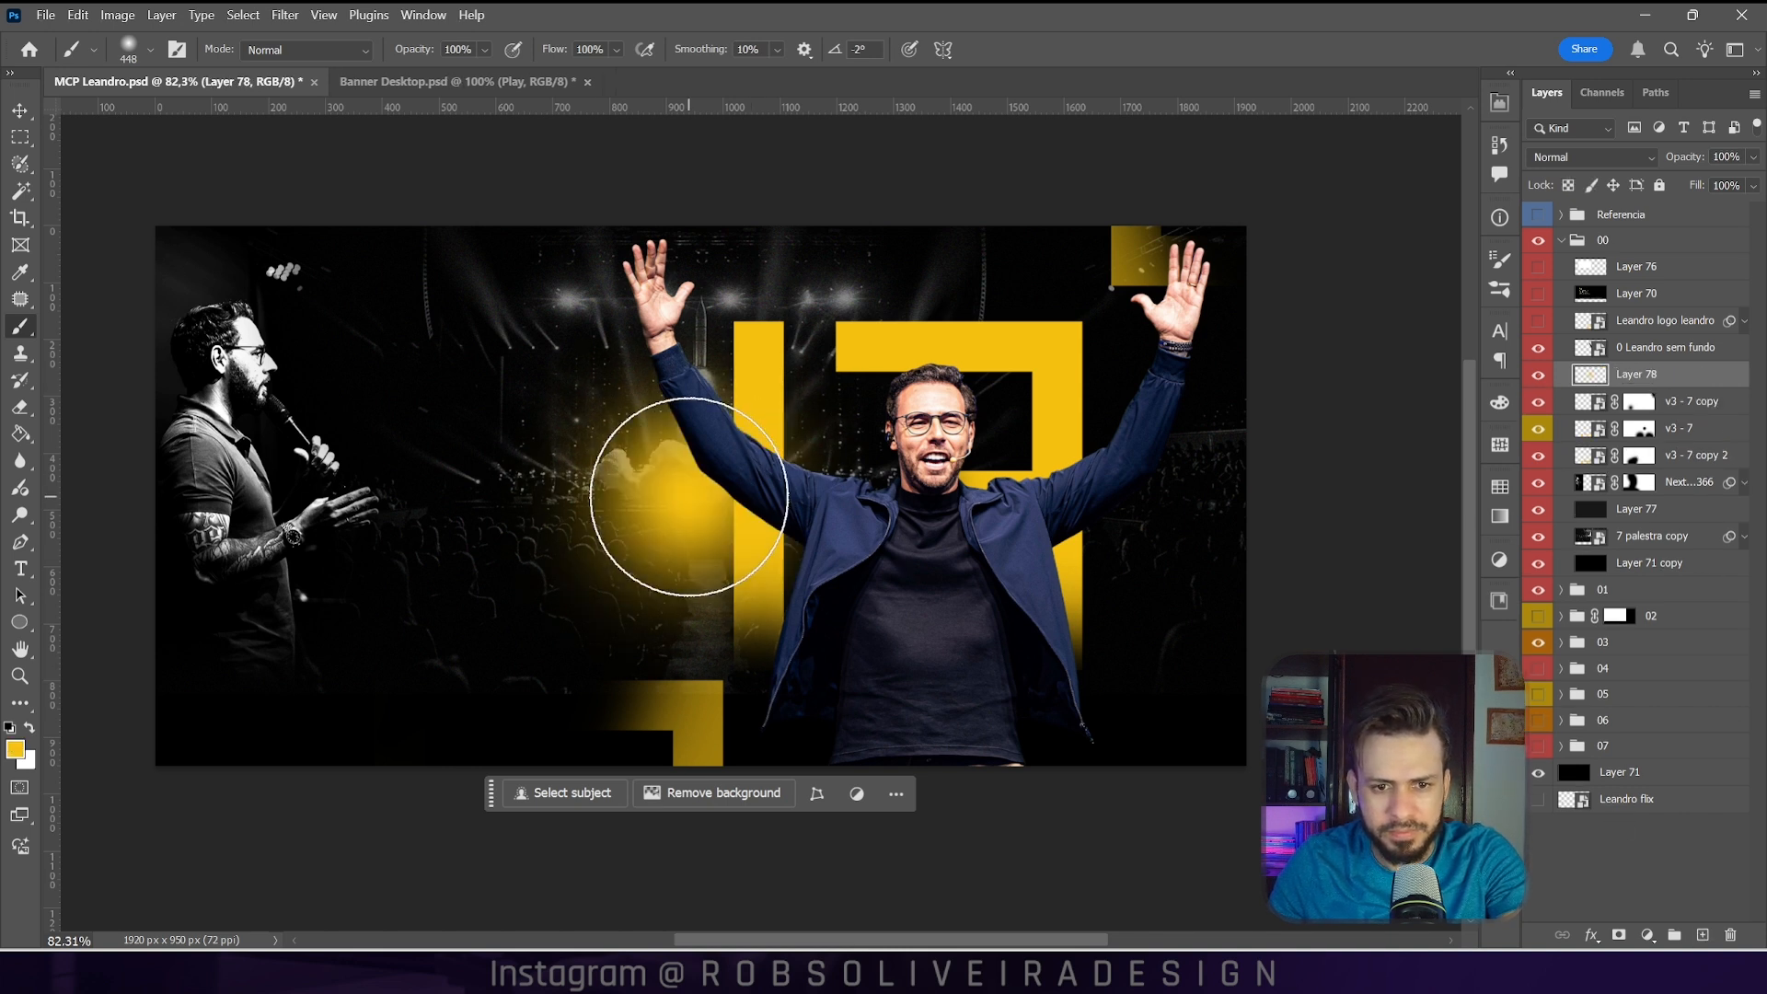
Step: Move the yellow glow behind the man, enlarge it well beyond the emblem, and set its blend mode to Screen
left_click(20, 111)
left_click_drag(709, 479, 949, 465)
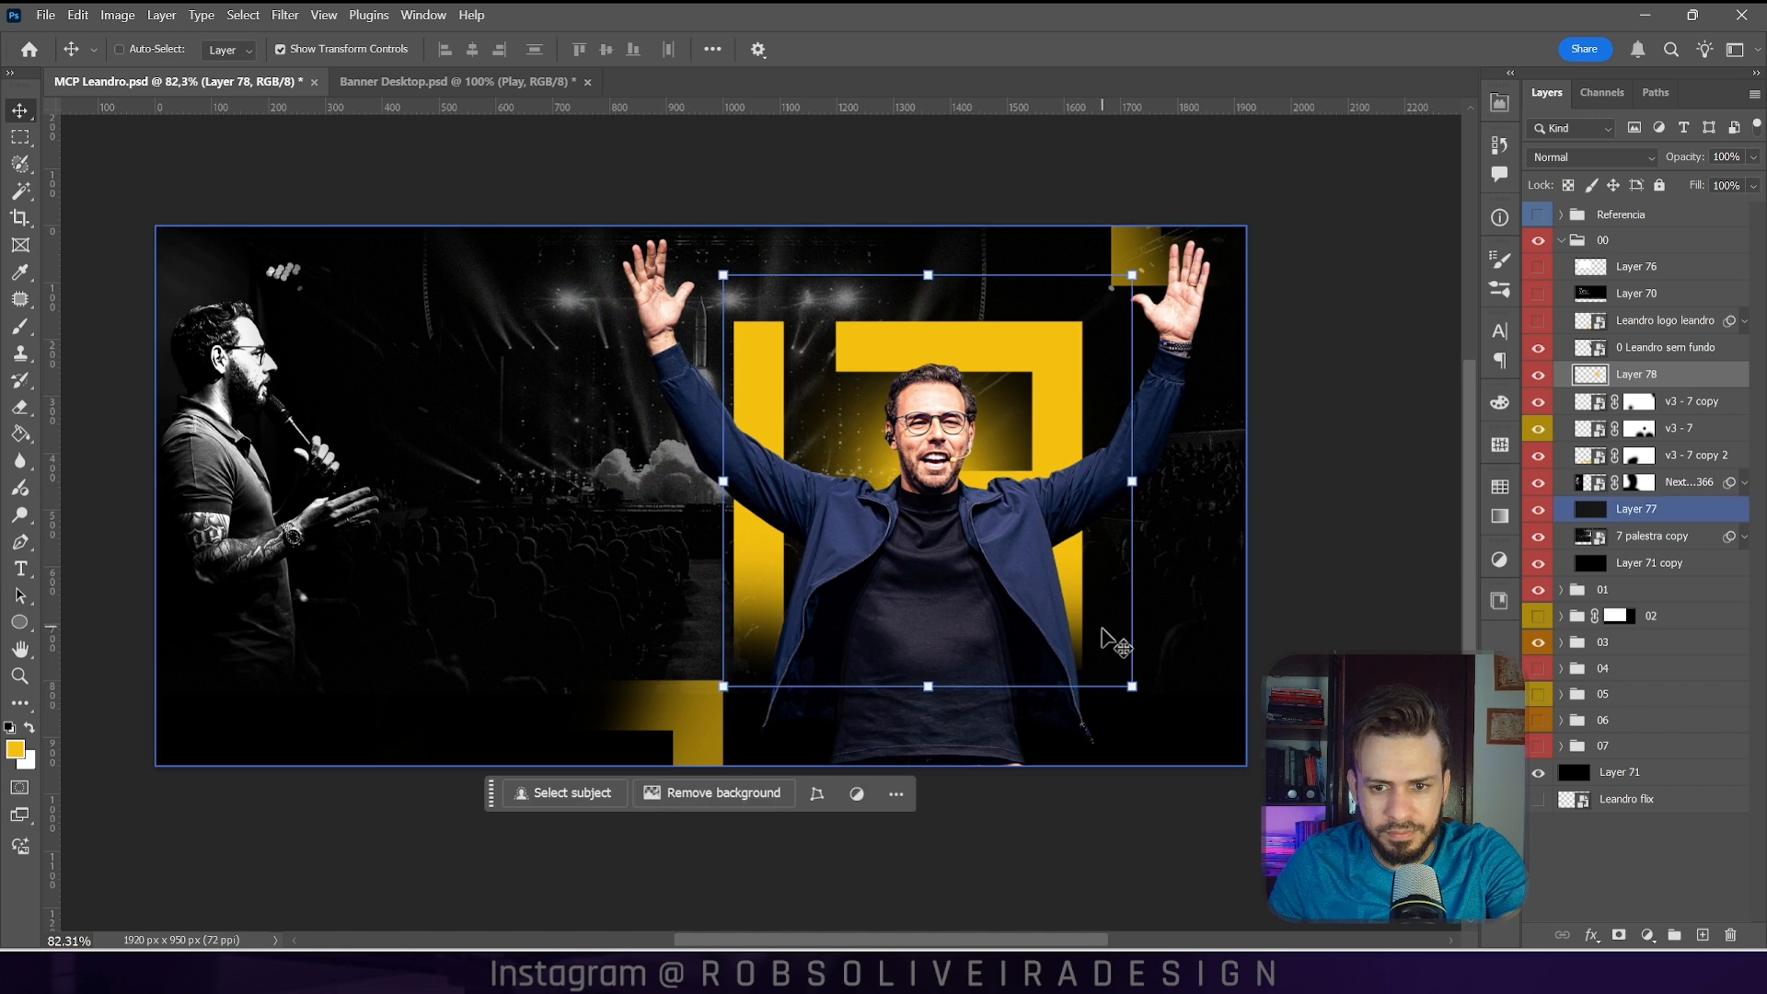
left_click_drag(1131, 686, 1278, 832)
left_click_drag(1219, 661, 1150, 598)
left_click_drag(1209, 767, 1353, 910)
left_click_drag(1277, 734, 1160, 644)
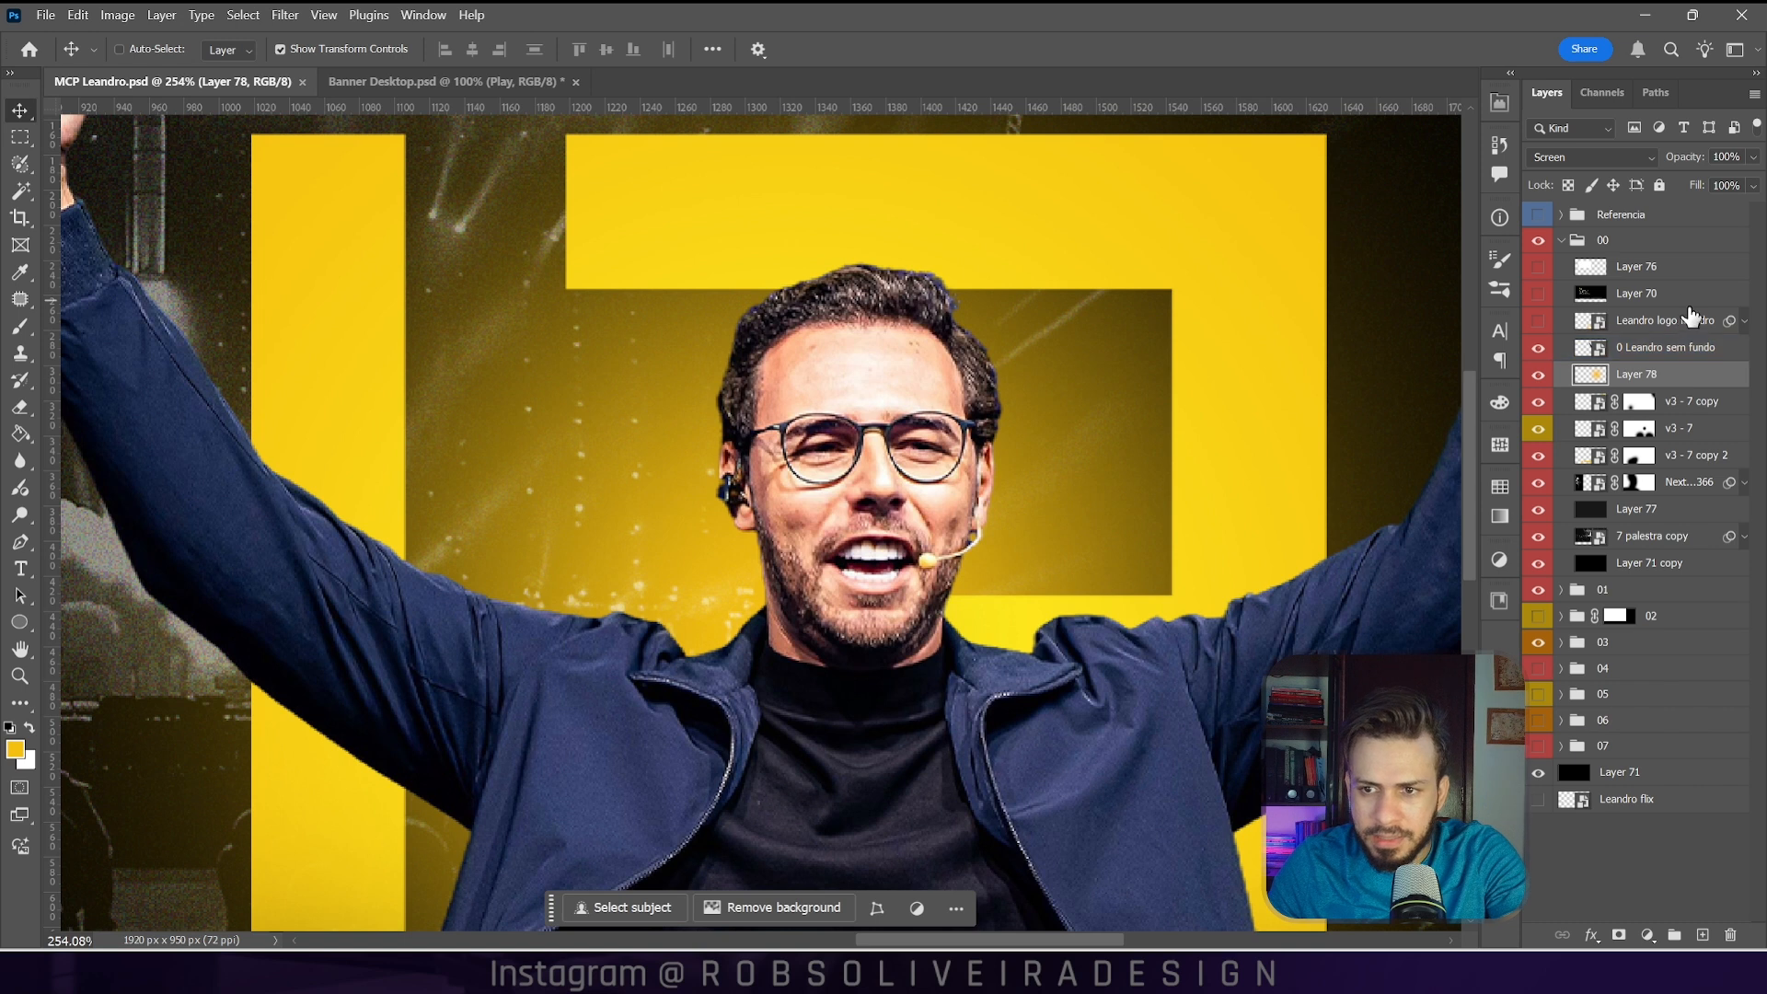
Step: Apply a Camera Raw filter to the man's cutout with Texture +45 and Clarity -13
left_click(1654, 348)
left_click(285, 15)
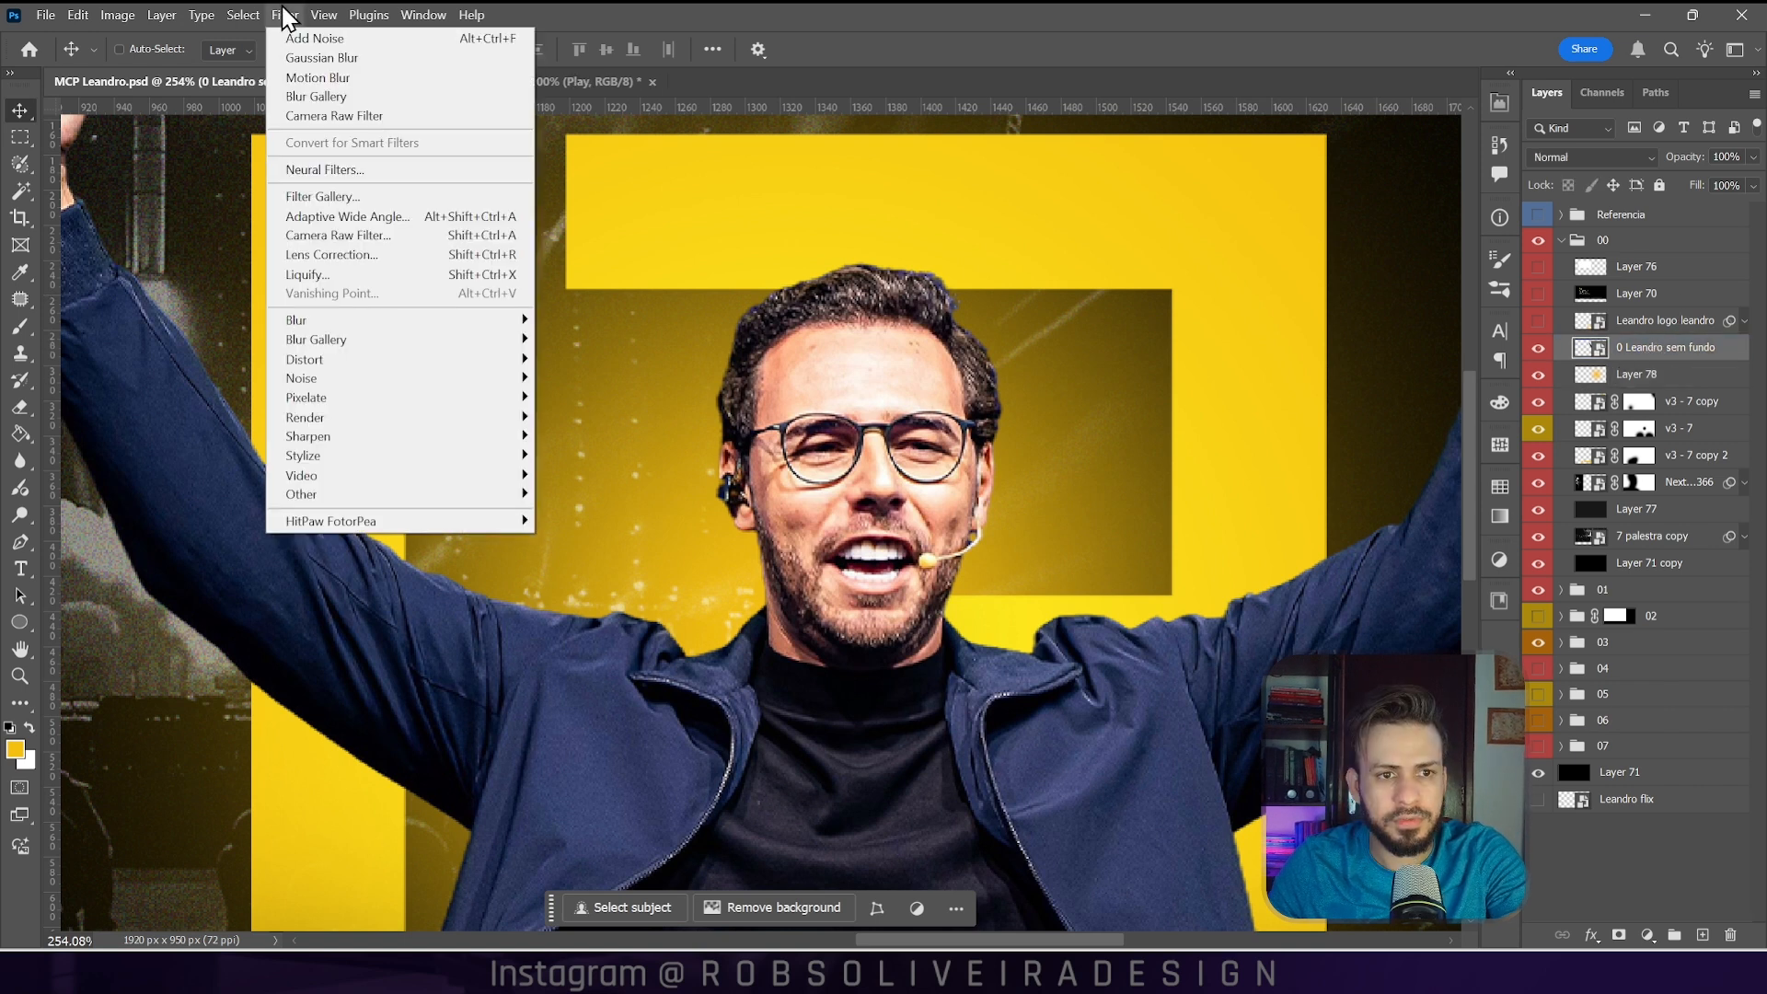
left_click(368, 236)
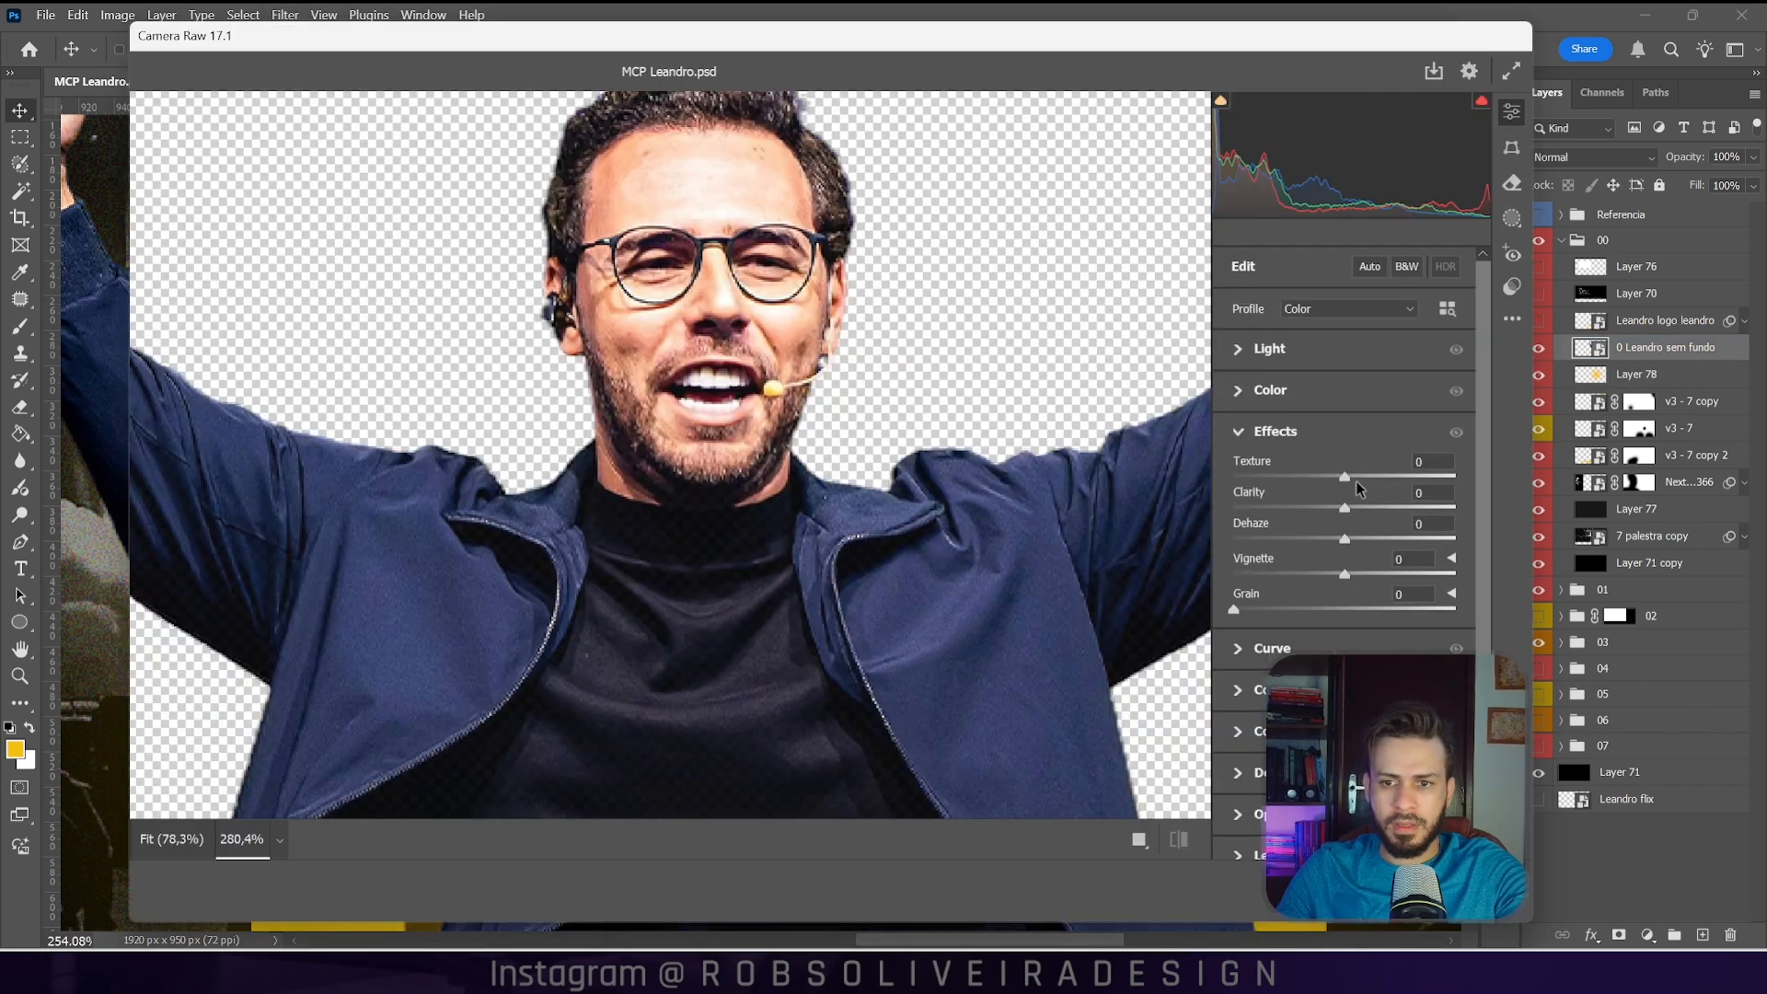
left_click_drag(1356, 478, 1399, 482)
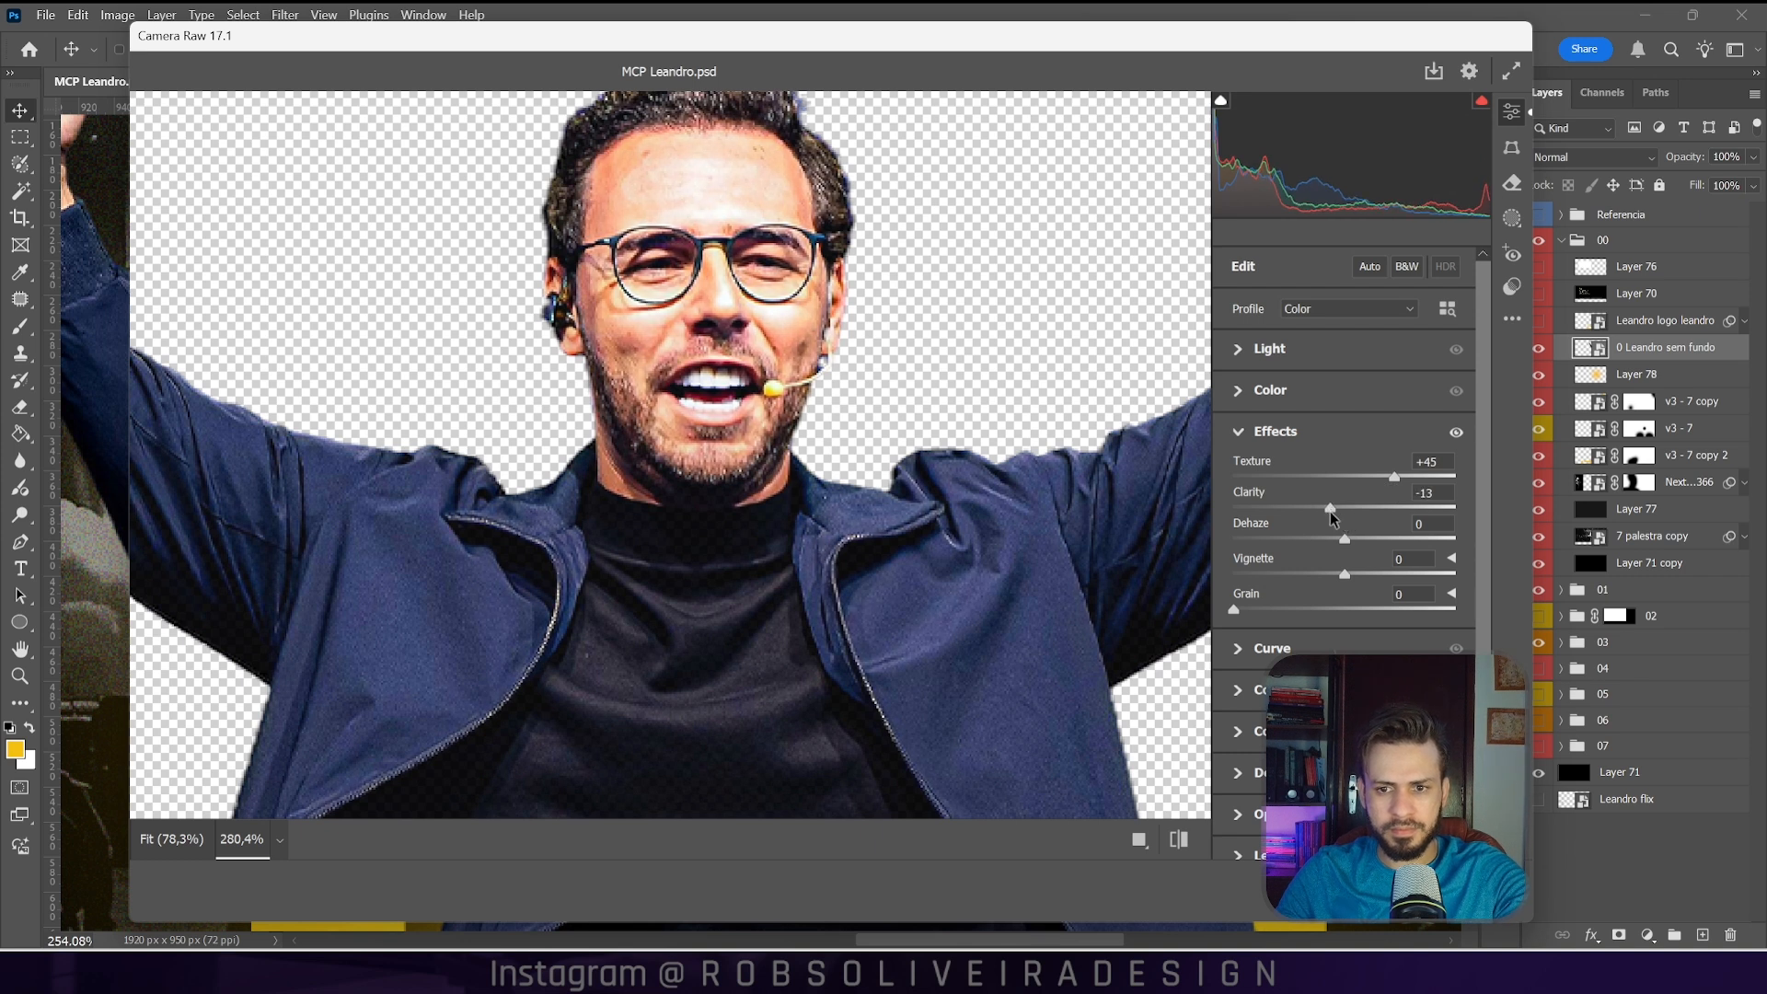
left_click(1381, 889)
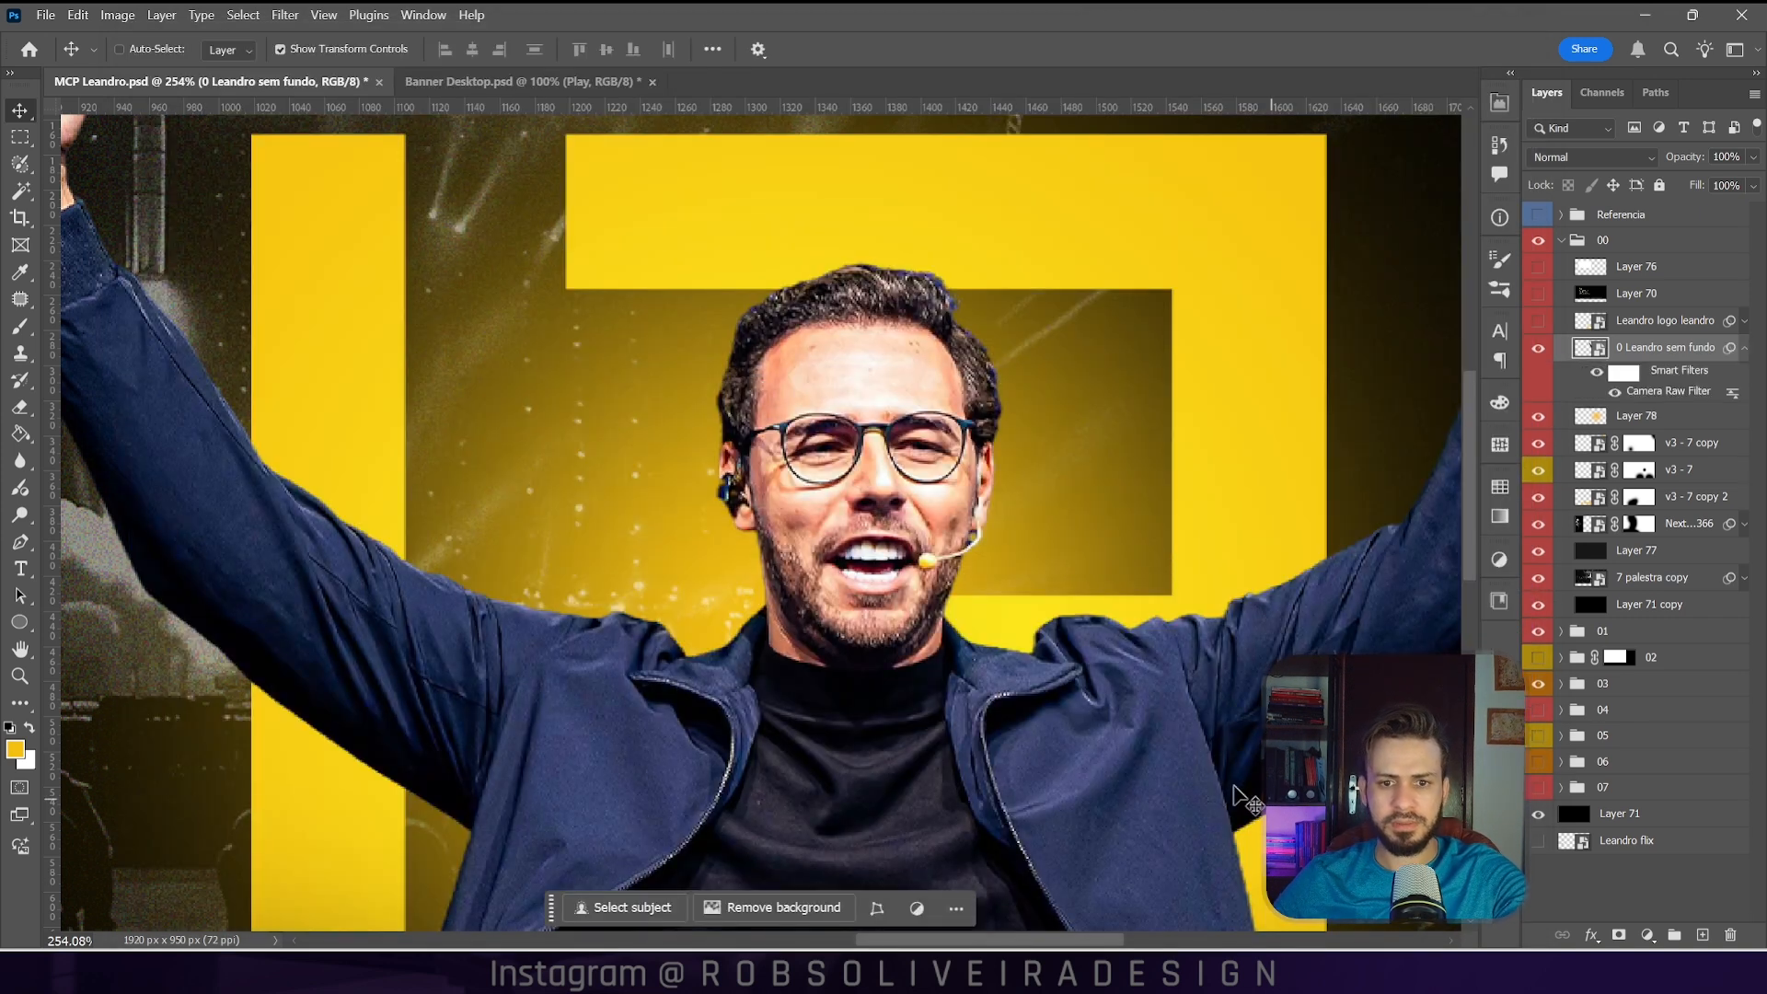
scroll(807, 390, "down", 4)
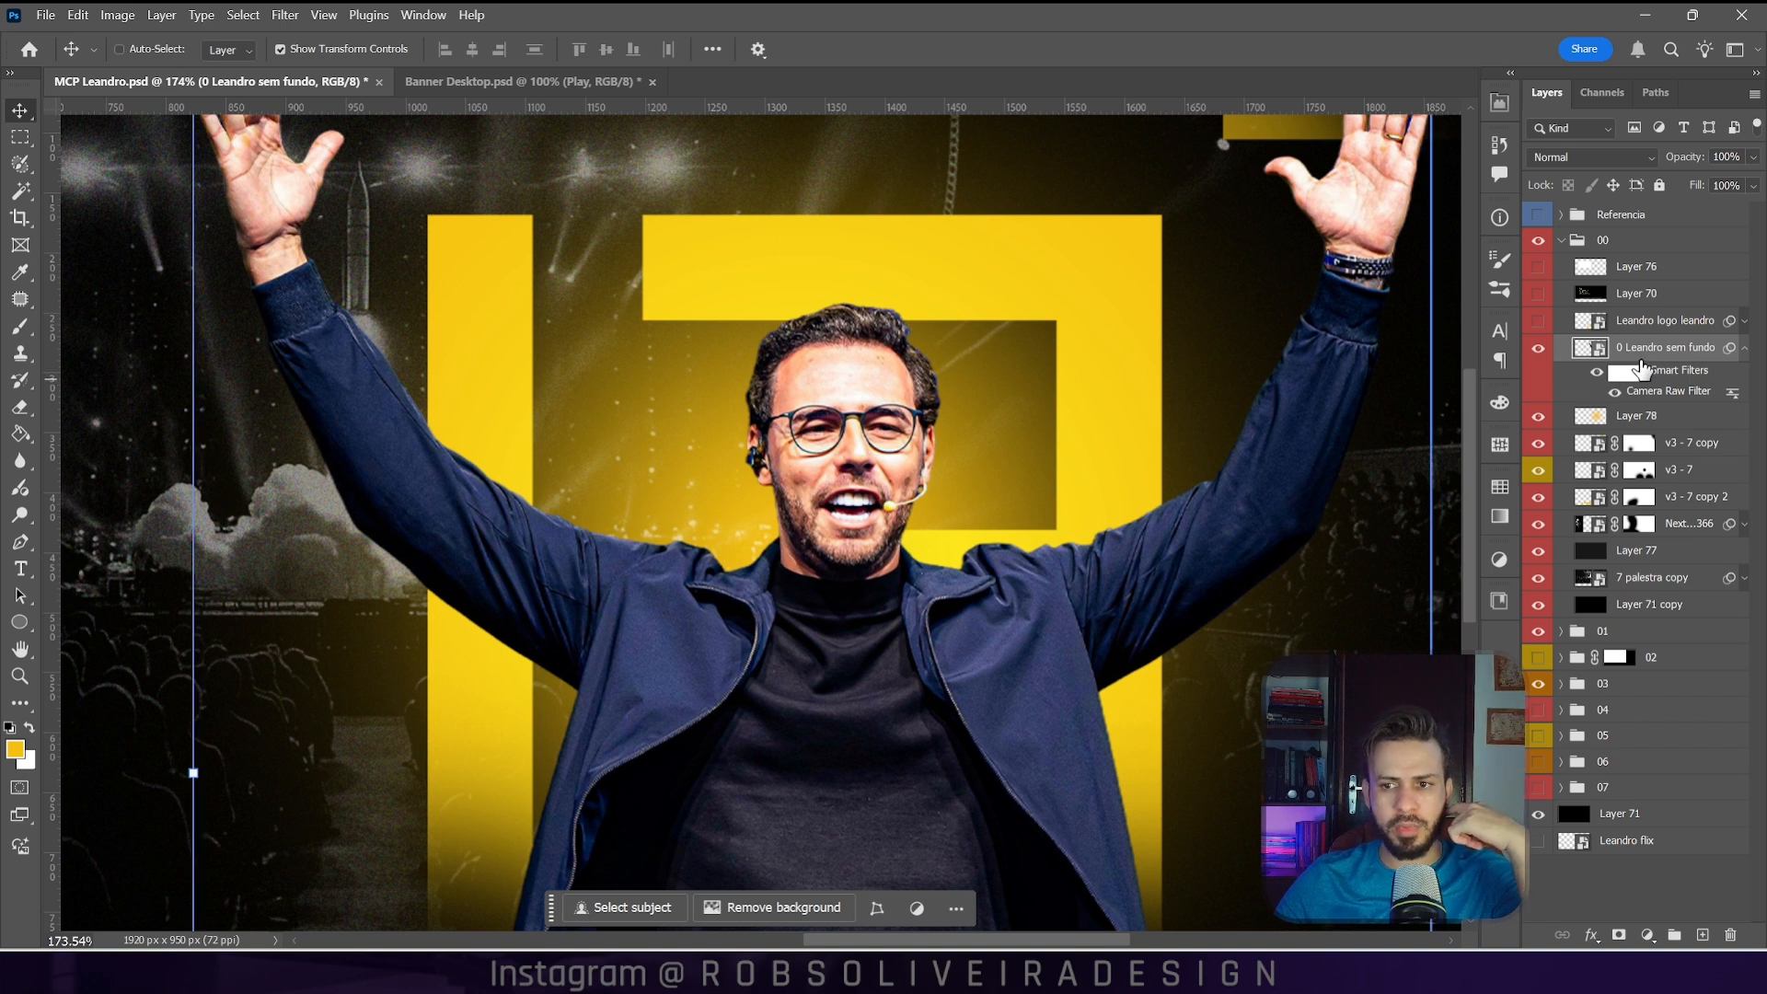
Step: Add an inner shadow to the man's cutout and colour it with yellow sampled from the emblem
double_click(1642, 366)
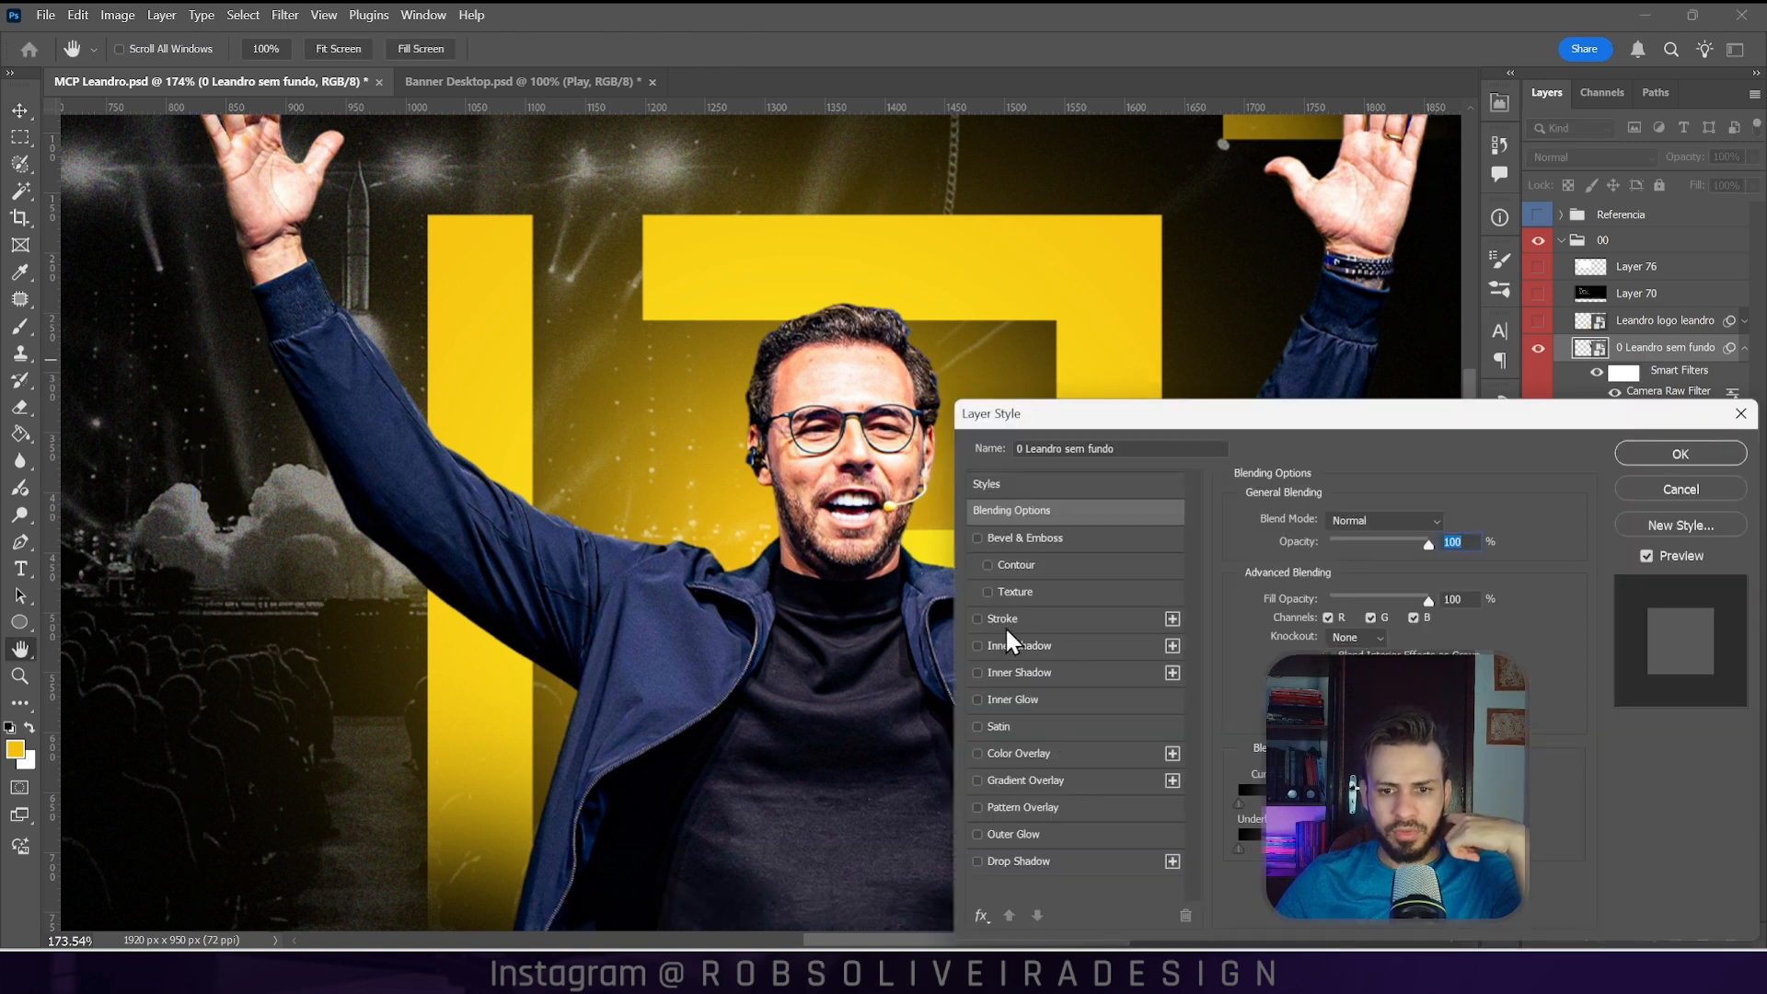
left_click(1024, 648)
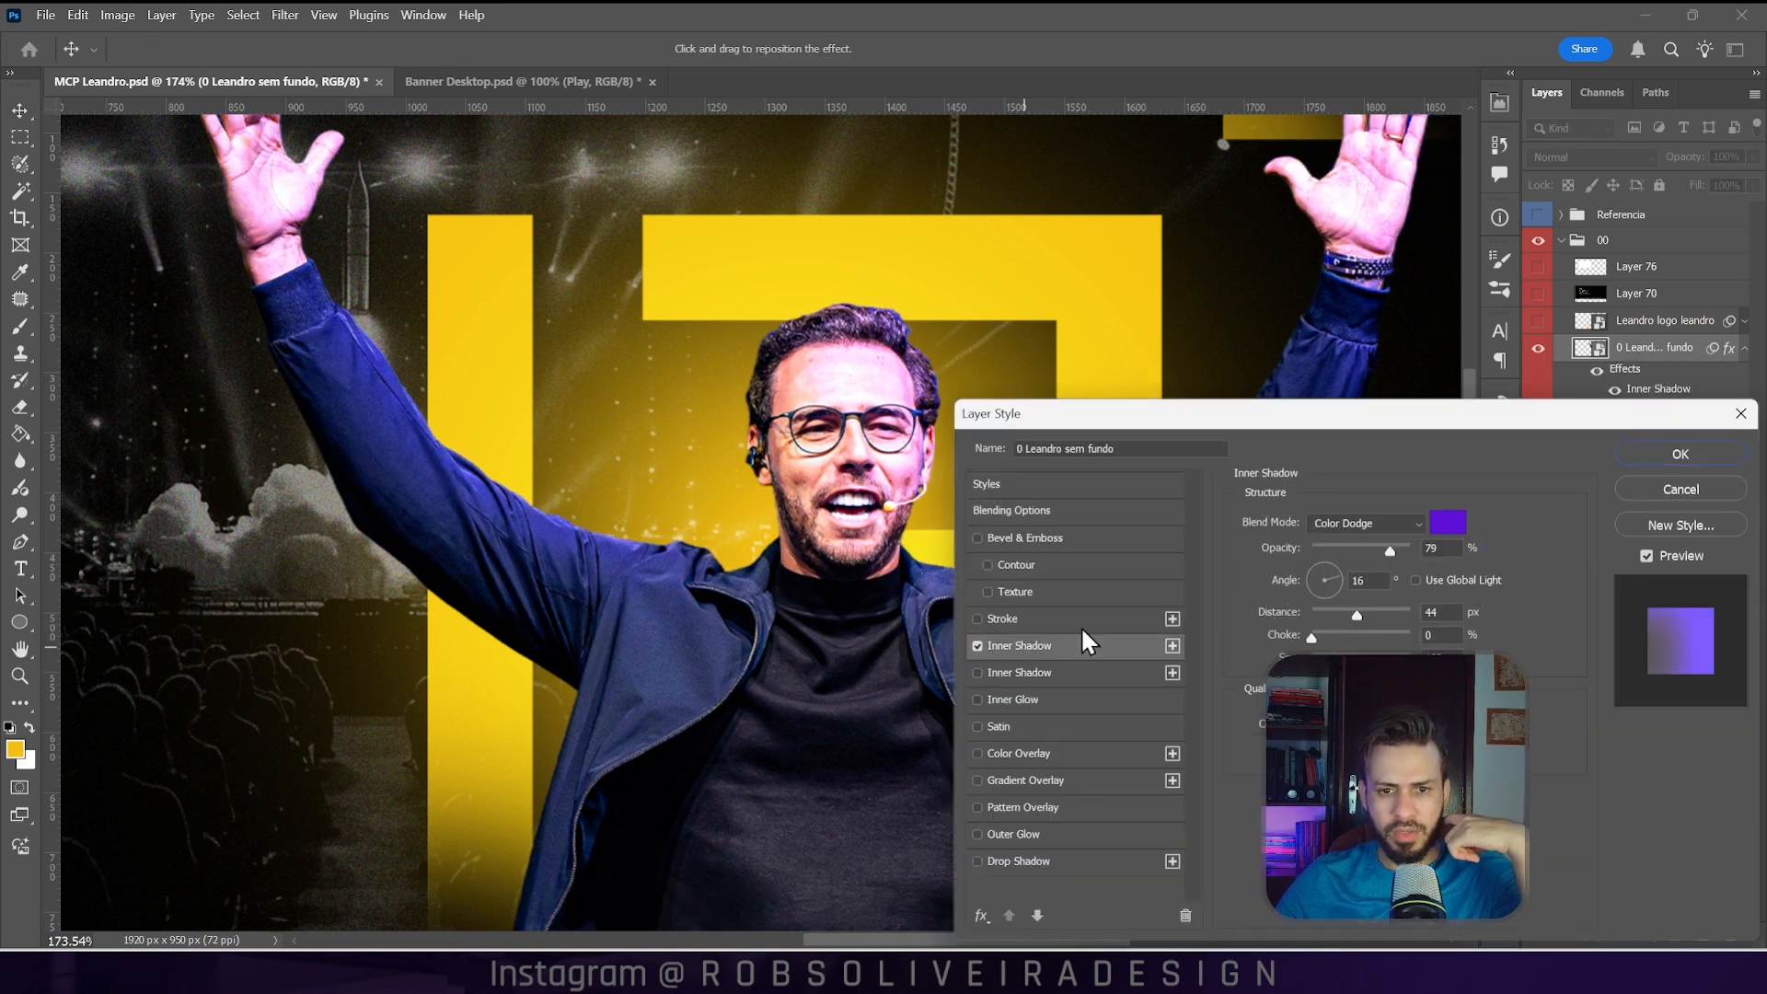
left_click(1447, 523)
left_click(1075, 224)
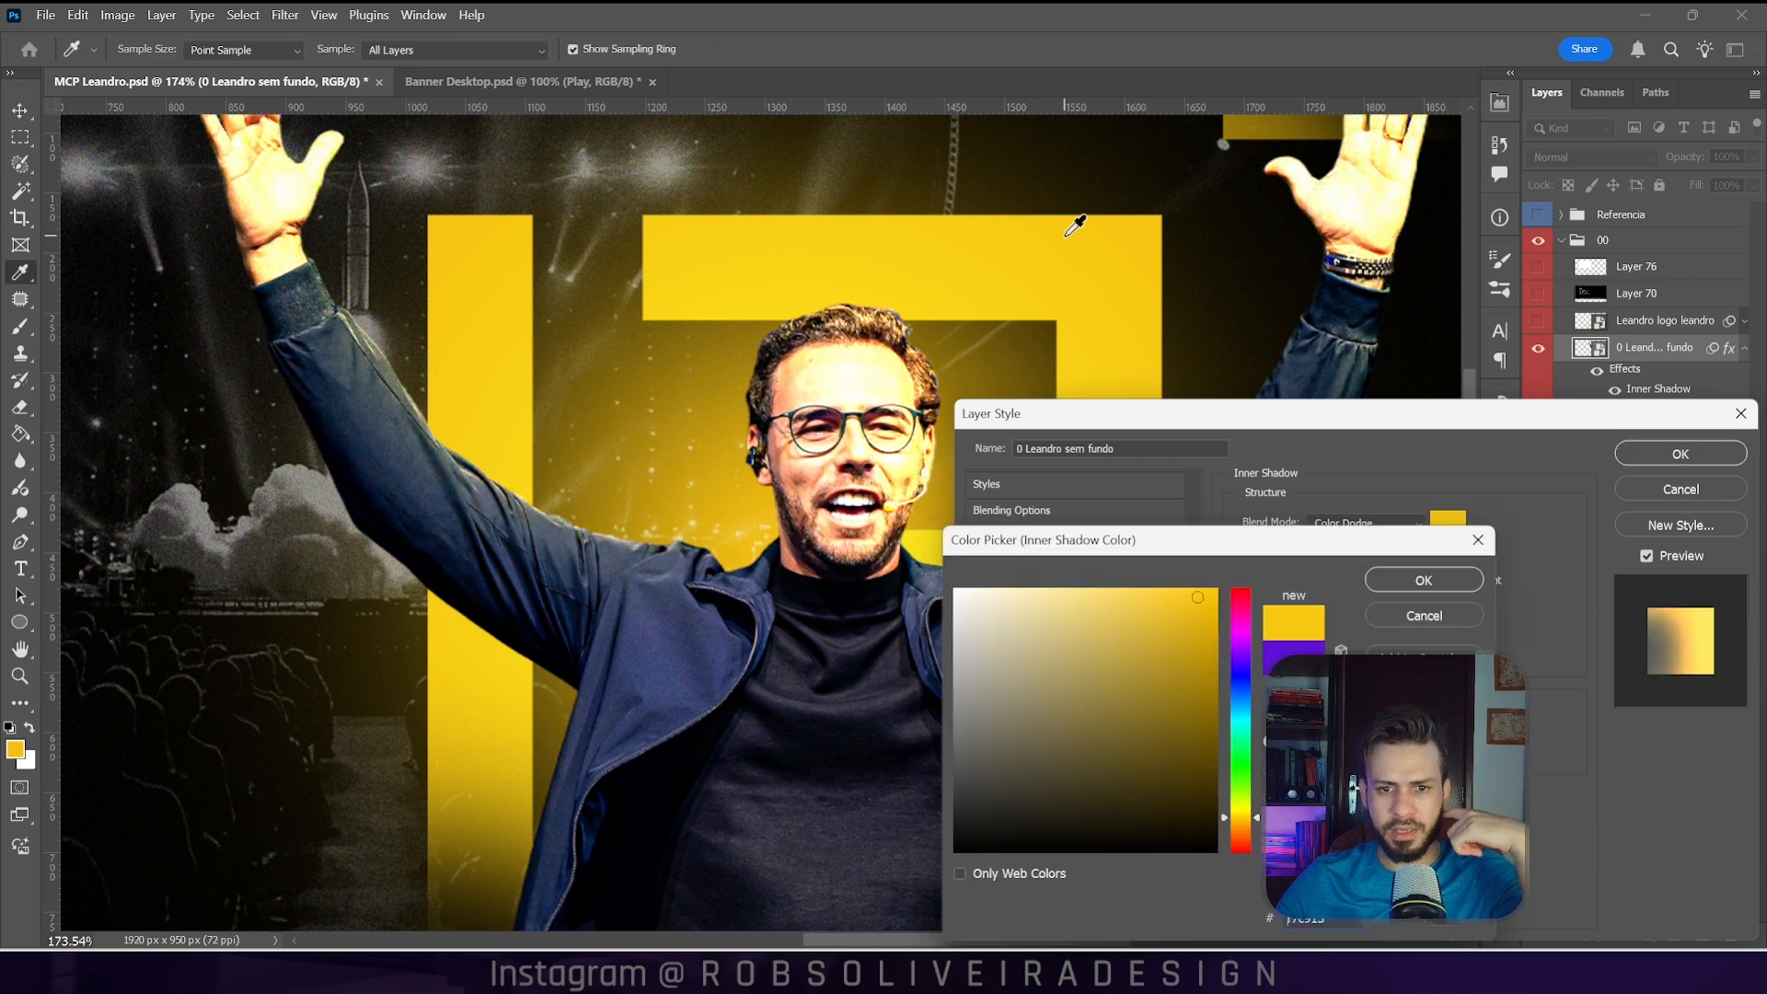
left_click(1422, 579)
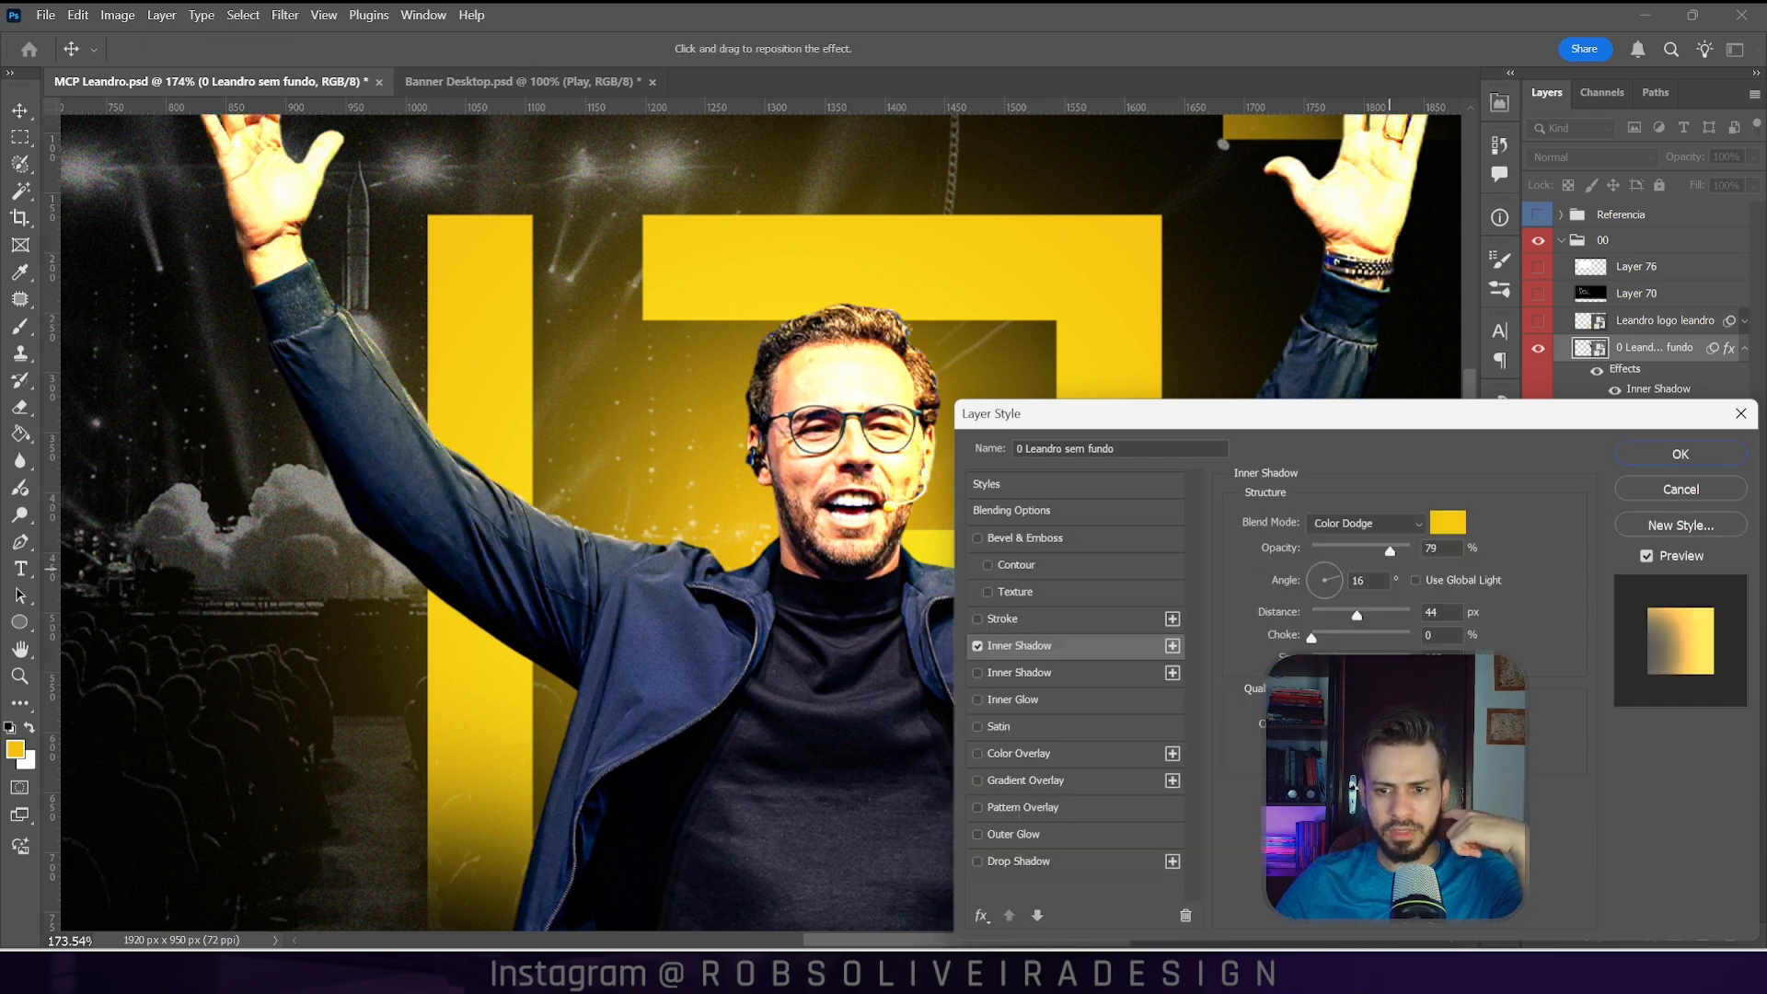
Step: Set the yellow inner shadow to Linear Dodge (Add), 59% opacity and 9 px distance, and enable a second inner shadow in Overlay mode
left_click_drag(1371, 657, 1316, 655)
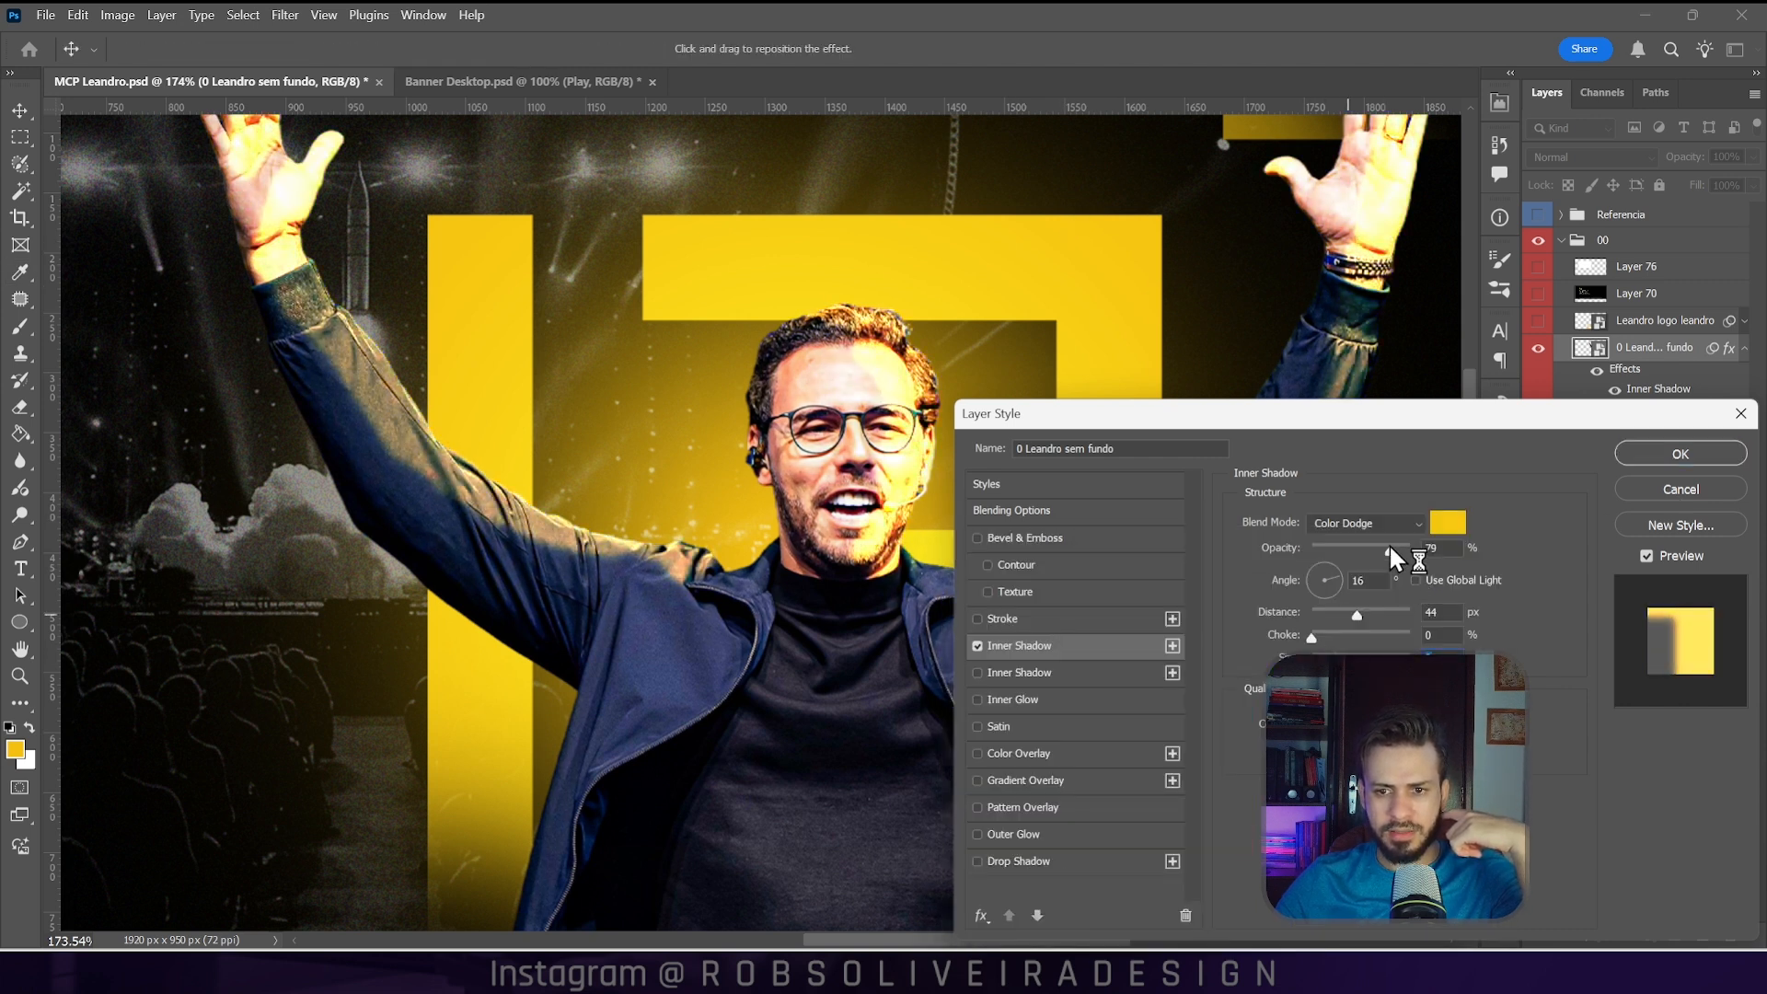
left_click_drag(1389, 549, 1362, 550)
left_click_drag(1355, 615, 1322, 611)
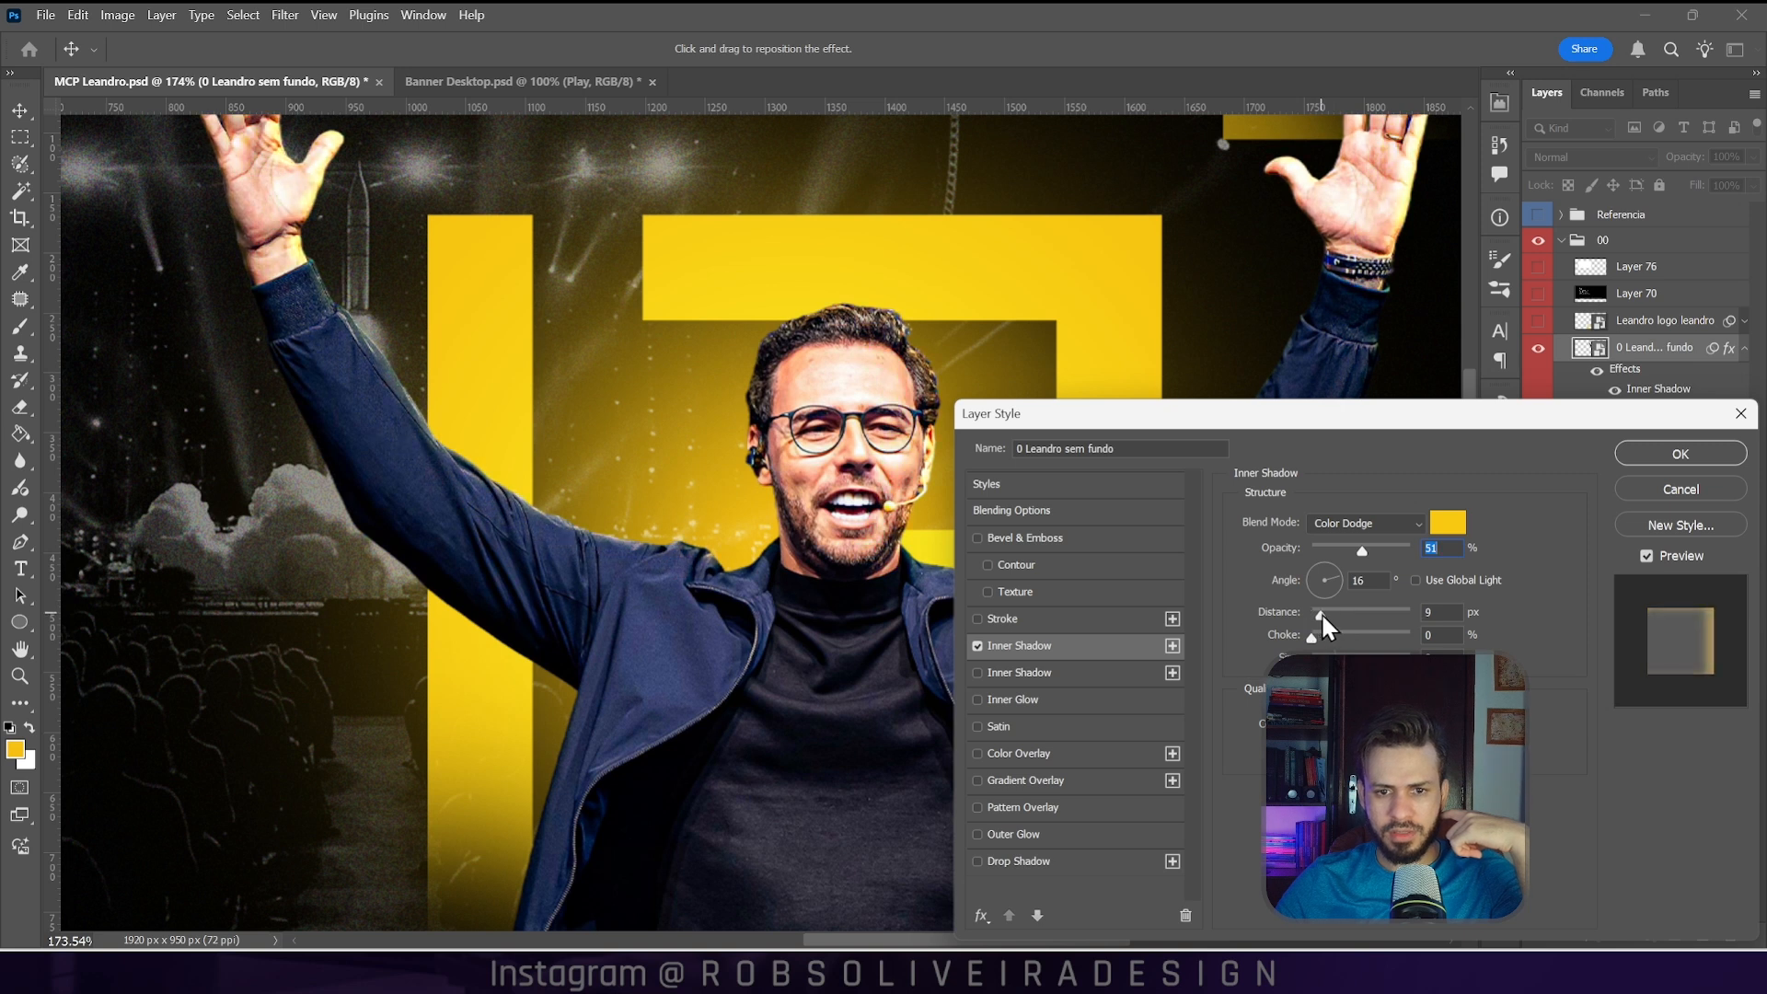
left_click_drag(1362, 551, 1404, 556)
left_click(1380, 523)
left_click(1340, 373)
left_click(1379, 594)
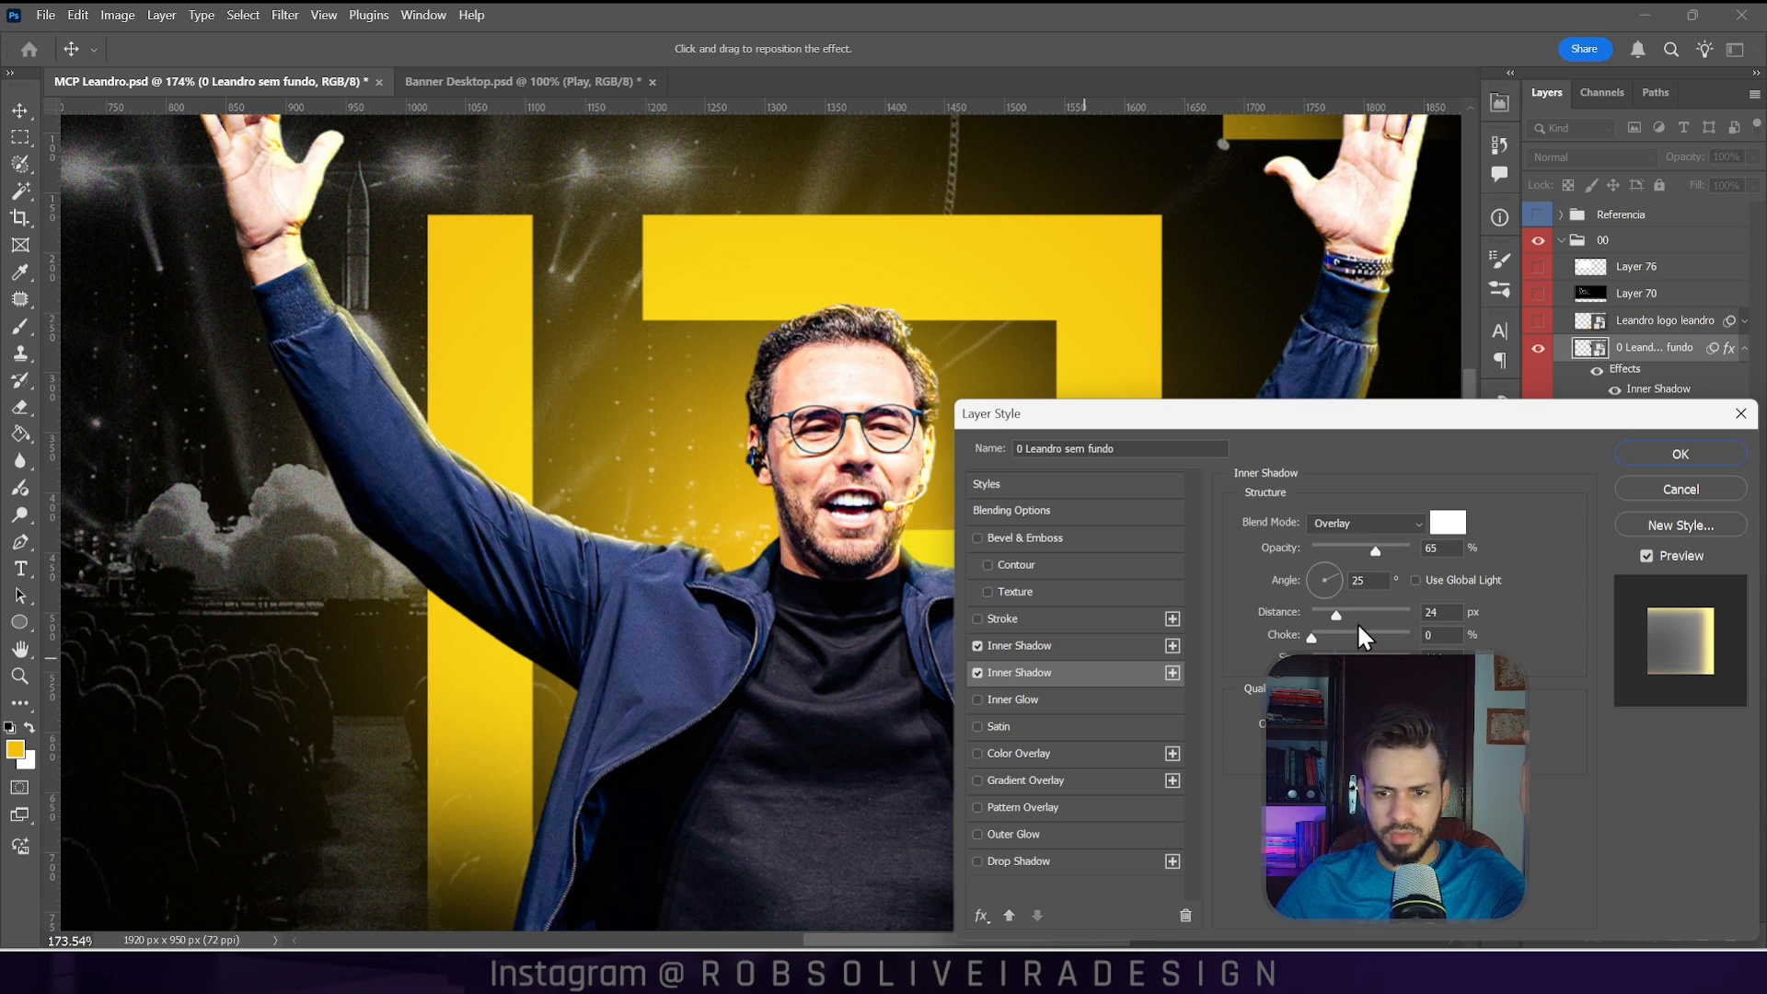
left_click_drag(1327, 597, 1396, 550)
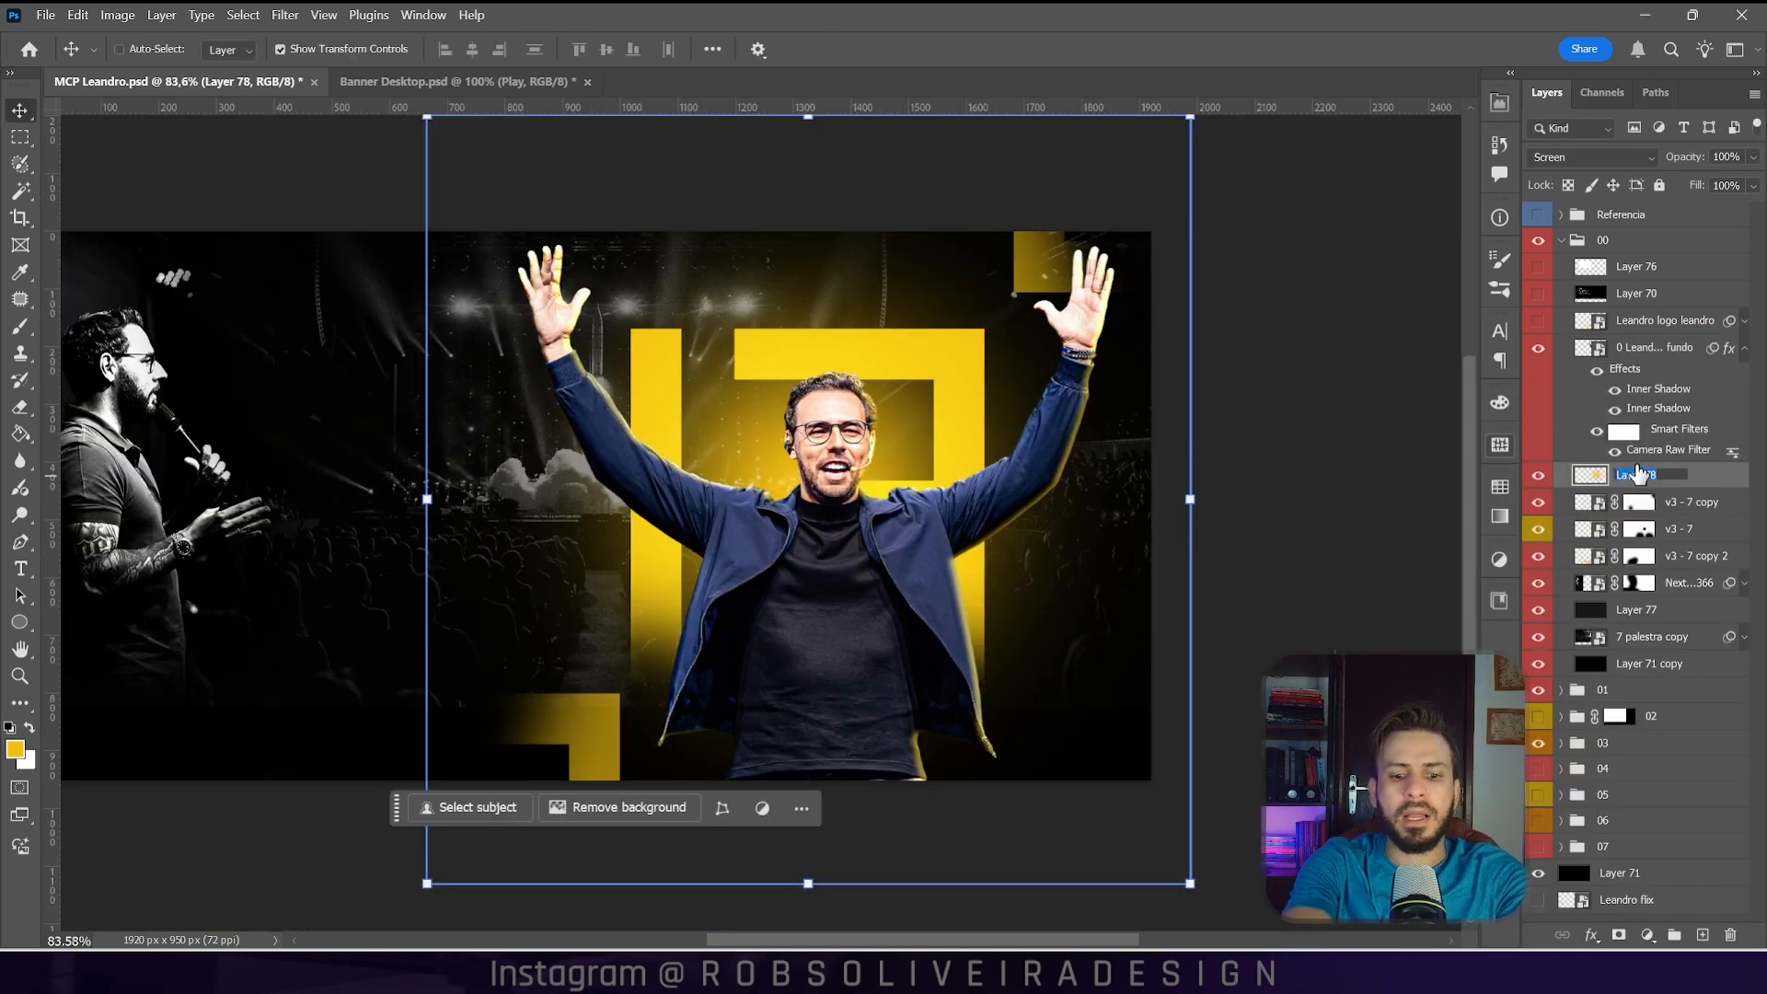
Step: Rename Layer 78 to "POnto de luz" and duplicate it above the man's cutout layer
type("uz")
key("Return")
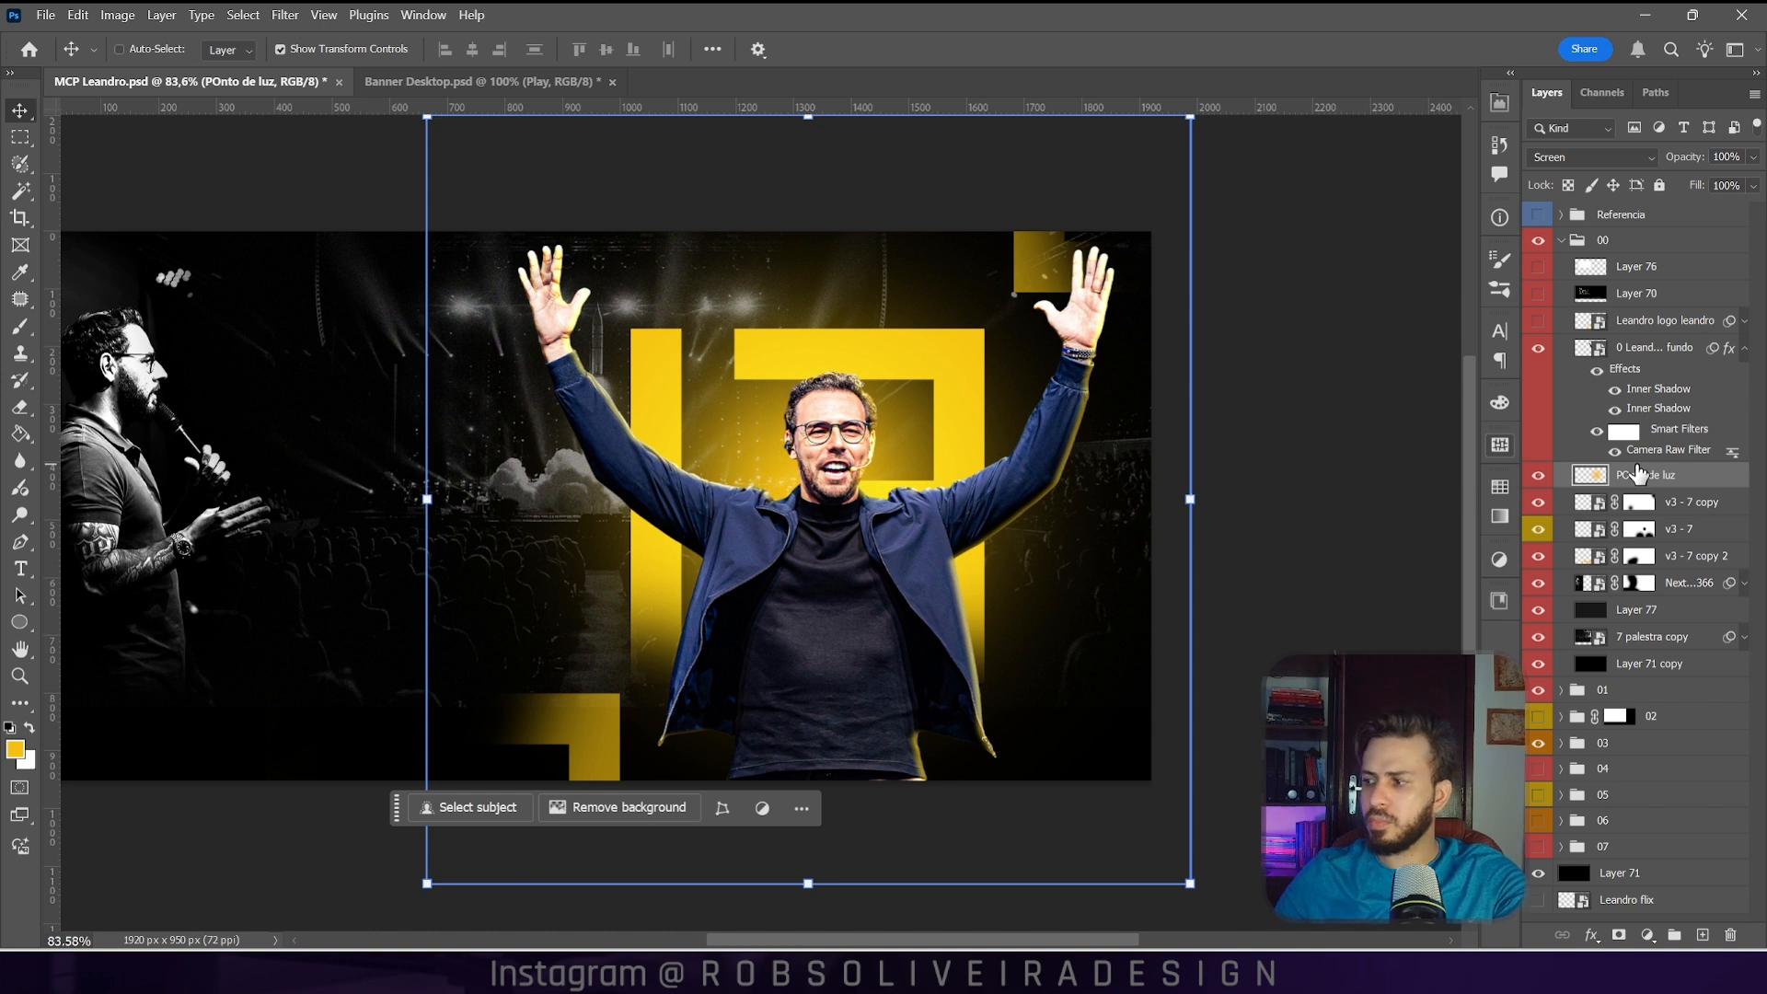
left_click_drag(1680, 486, 1688, 359)
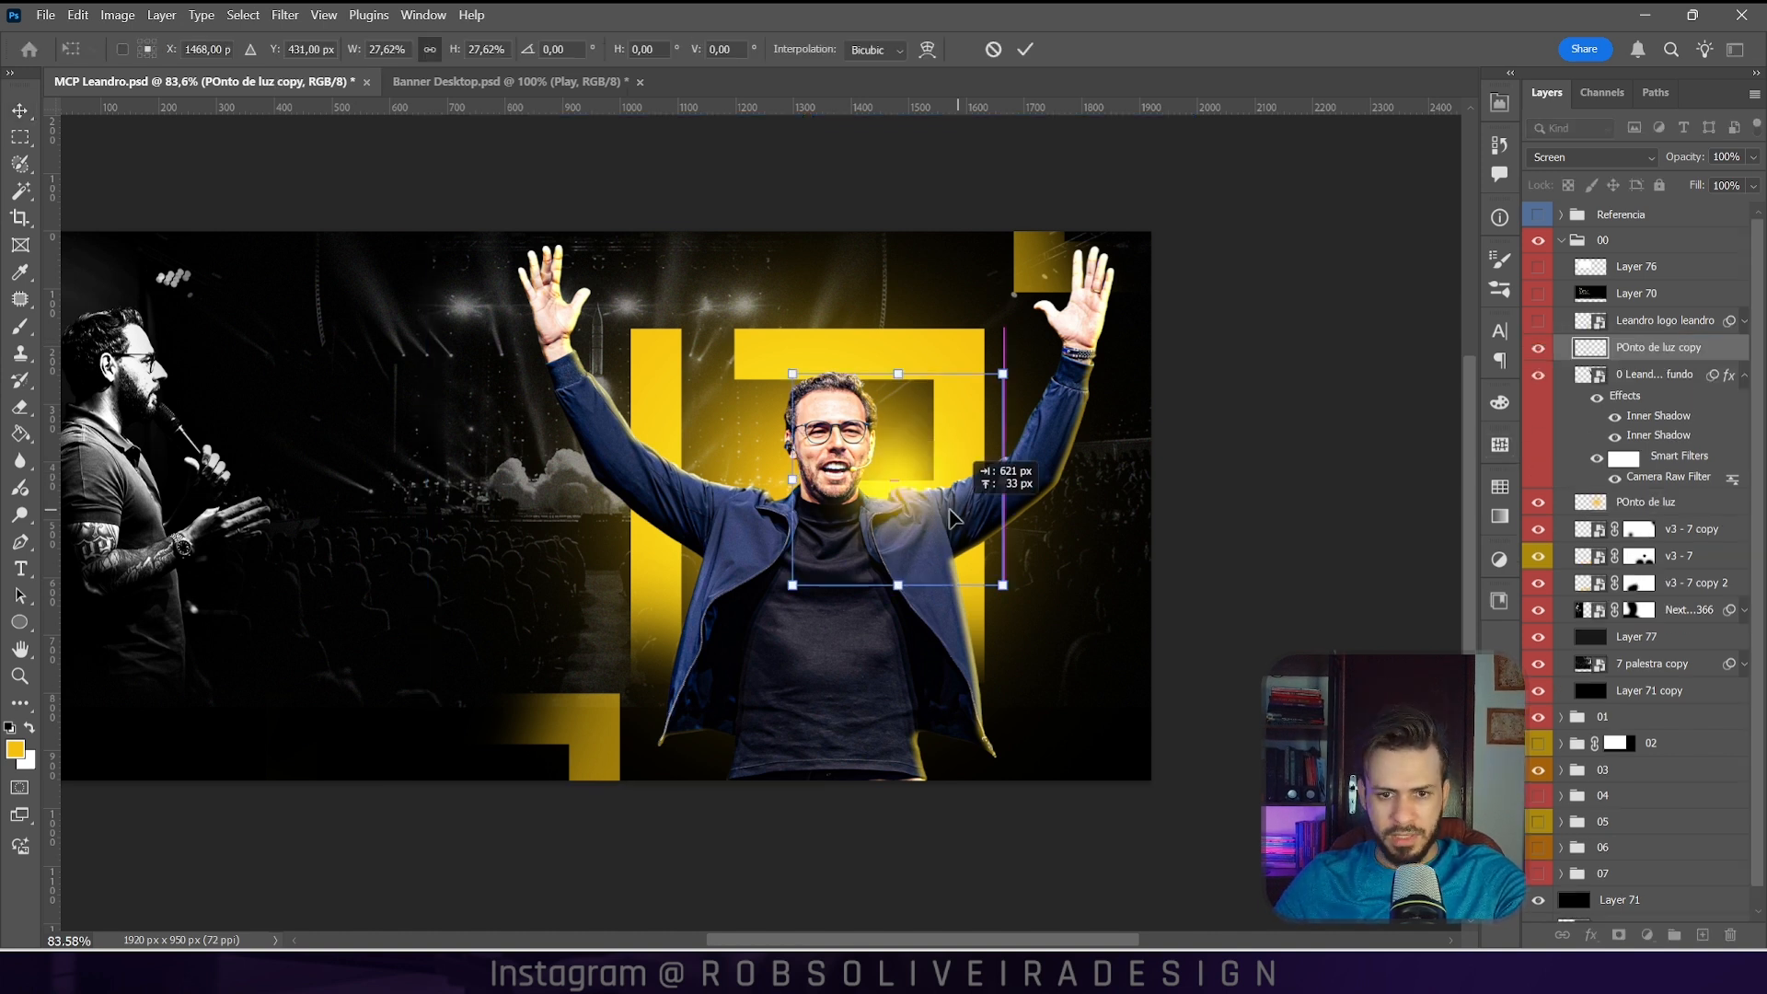
Step: Scale down the copied light spot and place it over the man's jacket beside his neck, on the microphone side
left_click_drag(967, 513, 951, 510)
left_click_drag(782, 457, 1106, 413)
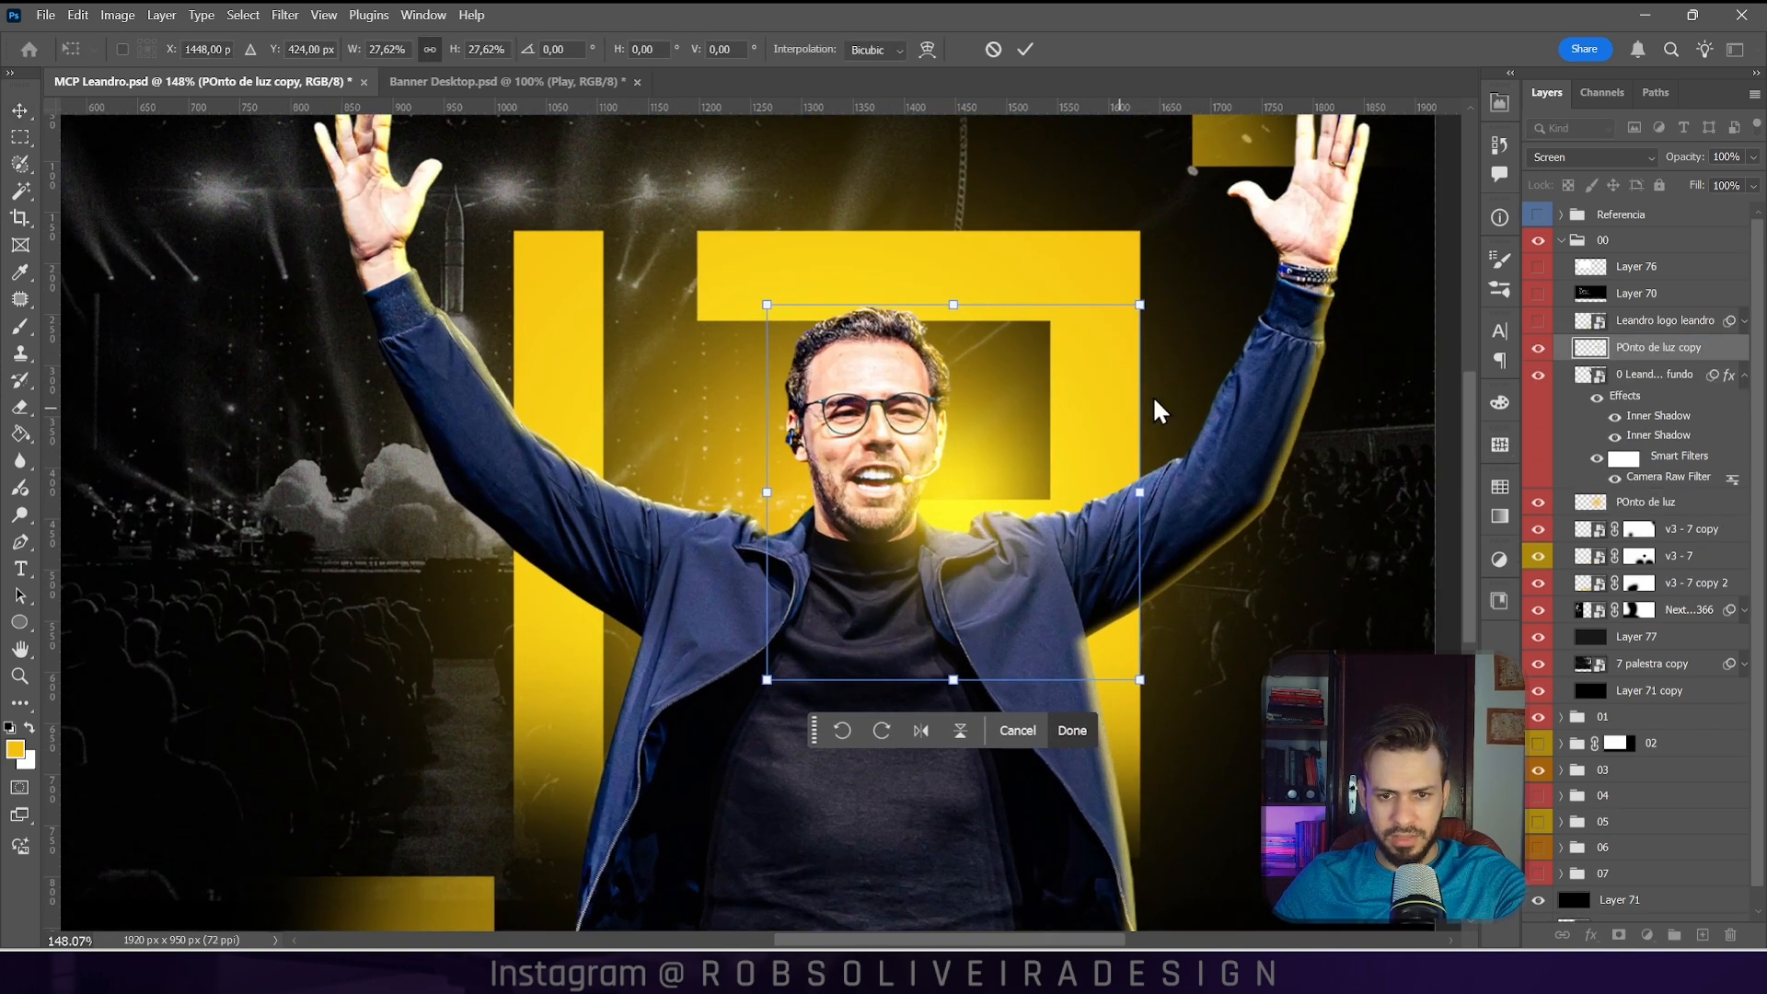
left_click_drag(1139, 304, 1038, 408)
key("Return")
Step: Collapse the cutout's effects, duplicate the small light spot below the first copy, and move it straight across to the opposite shoulder
left_click(1743, 374)
left_click_drag(1713, 354, 1714, 387)
left_click_drag(951, 501, 794, 502)
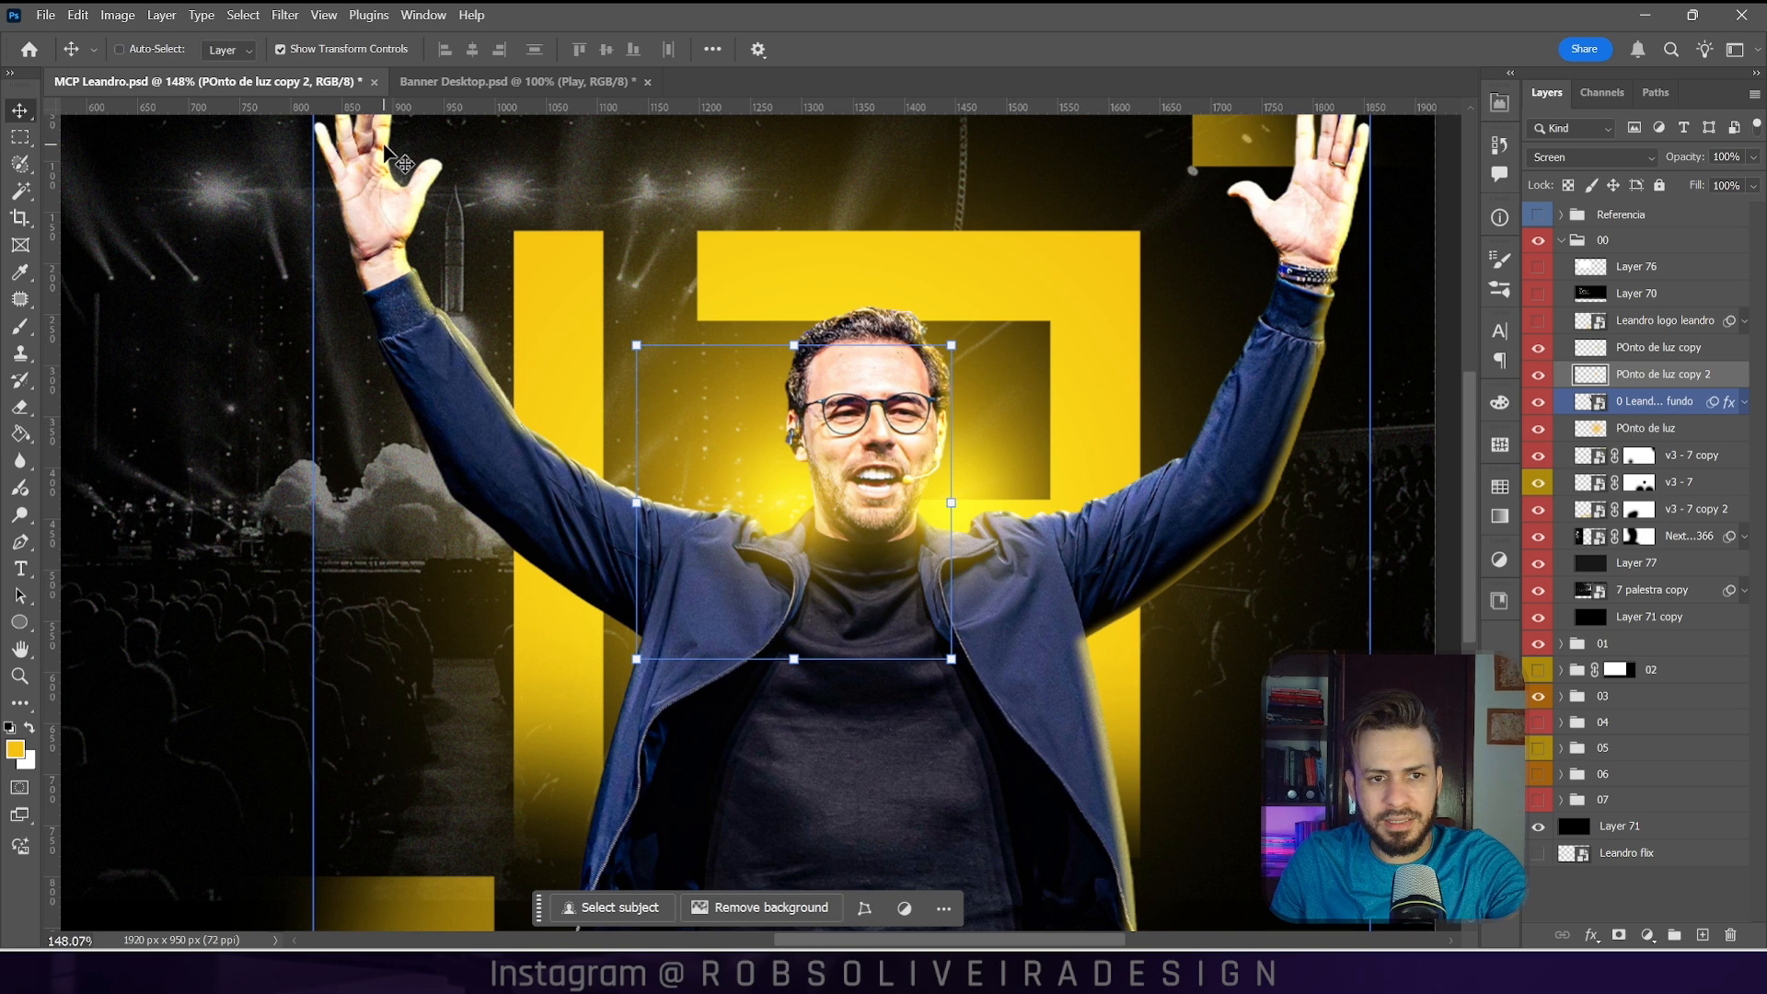
Step: Examine the yellow lighting on the man's hands, arms and face up close and across the banner
scroll(451, 362, "up", 3)
scroll(436, 346, "up", 5)
scroll(414, 374, "down", 8)
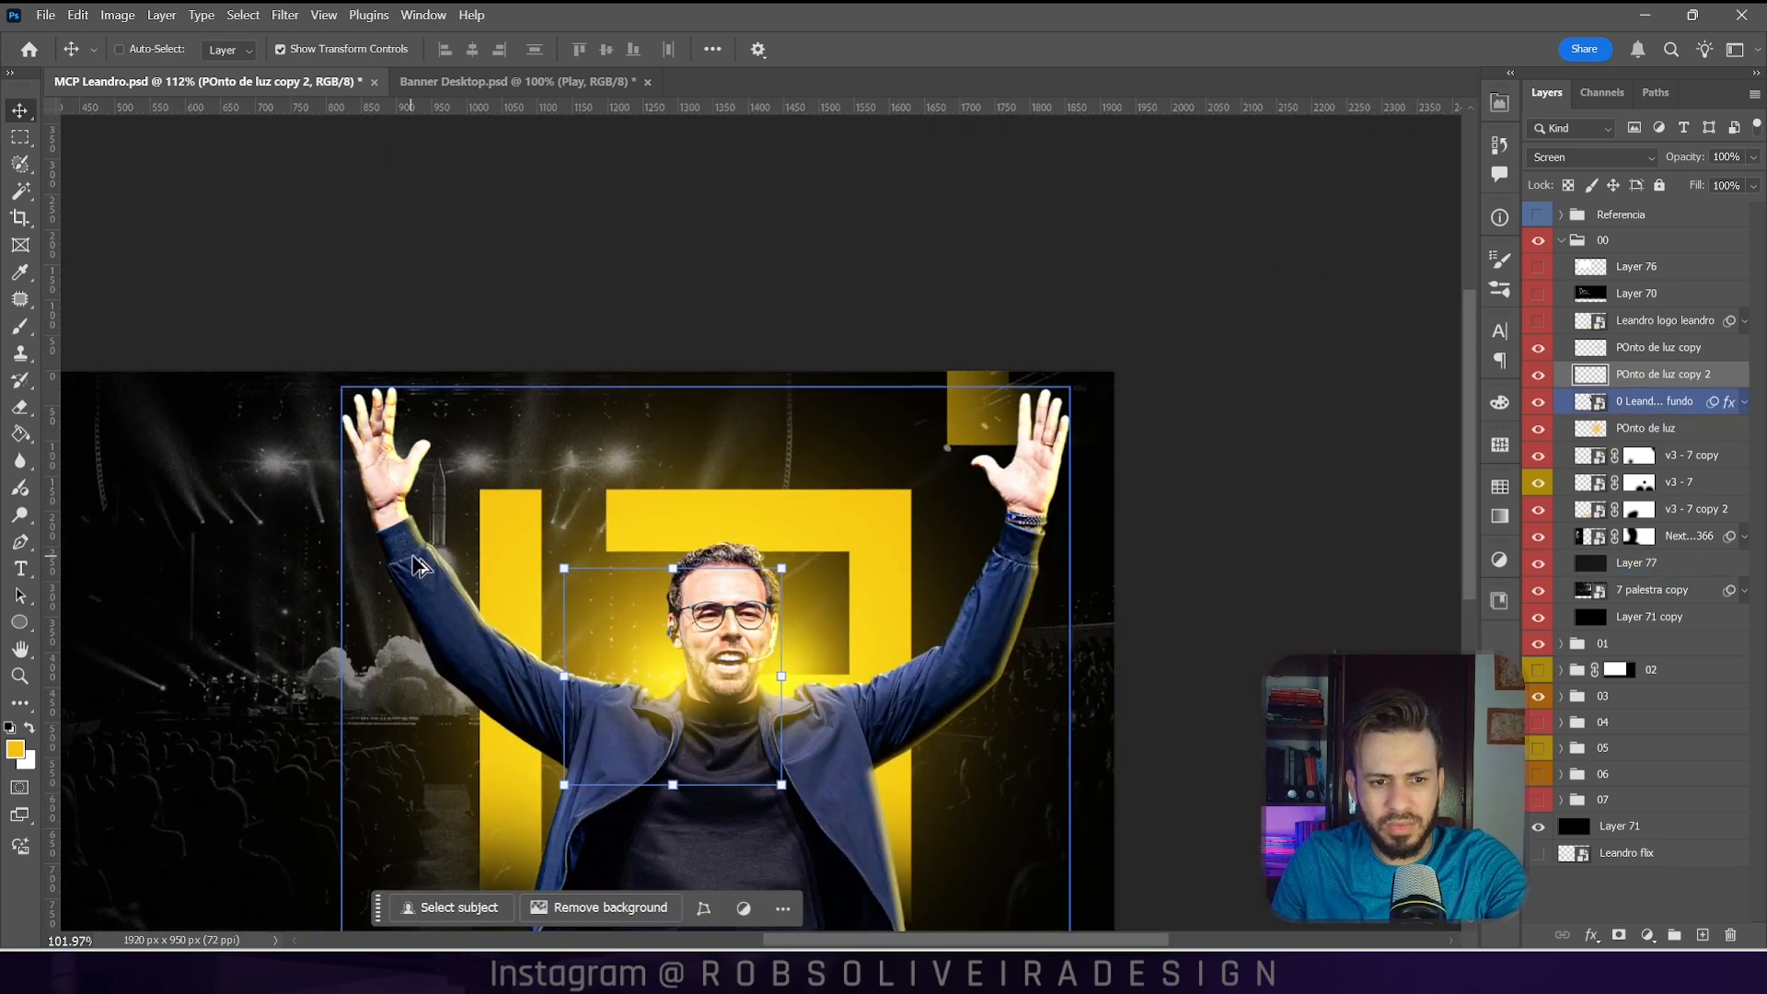
scroll(1005, 690, "up", 5)
scroll(1005, 710, "down", 5)
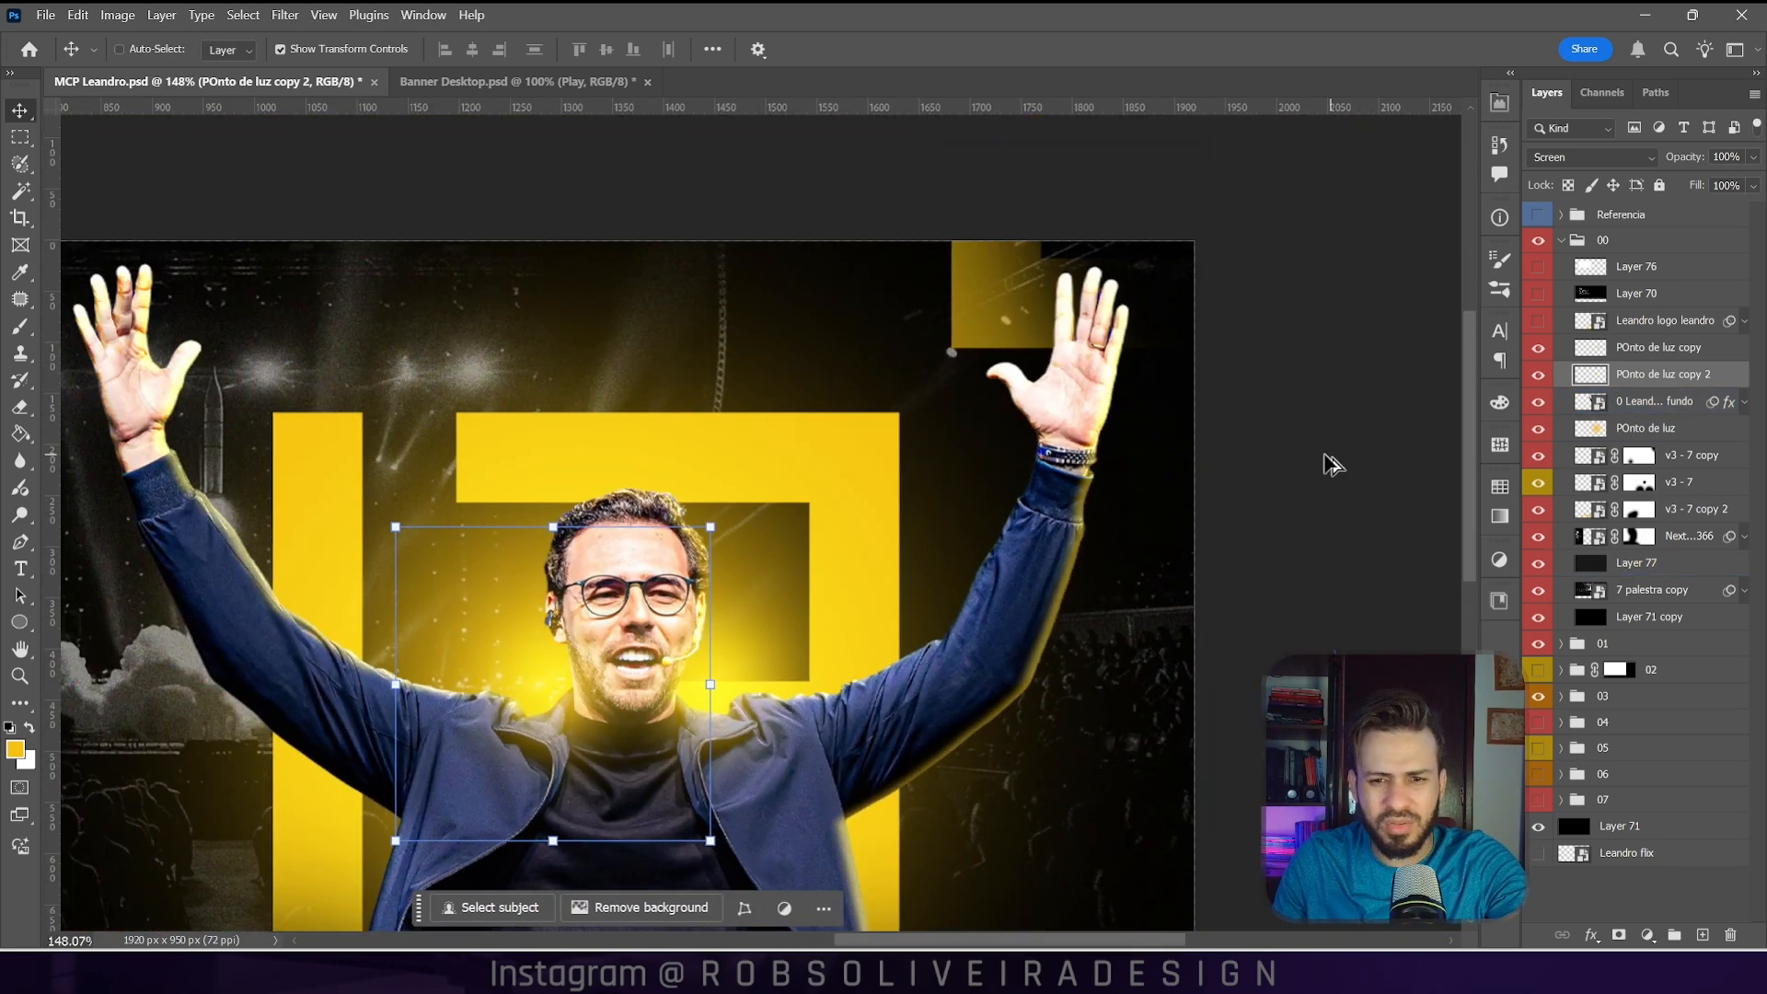
scroll(972, 750, "up", 5)
scroll(973, 750, "down", 5)
scroll(828, 810, "up", 5)
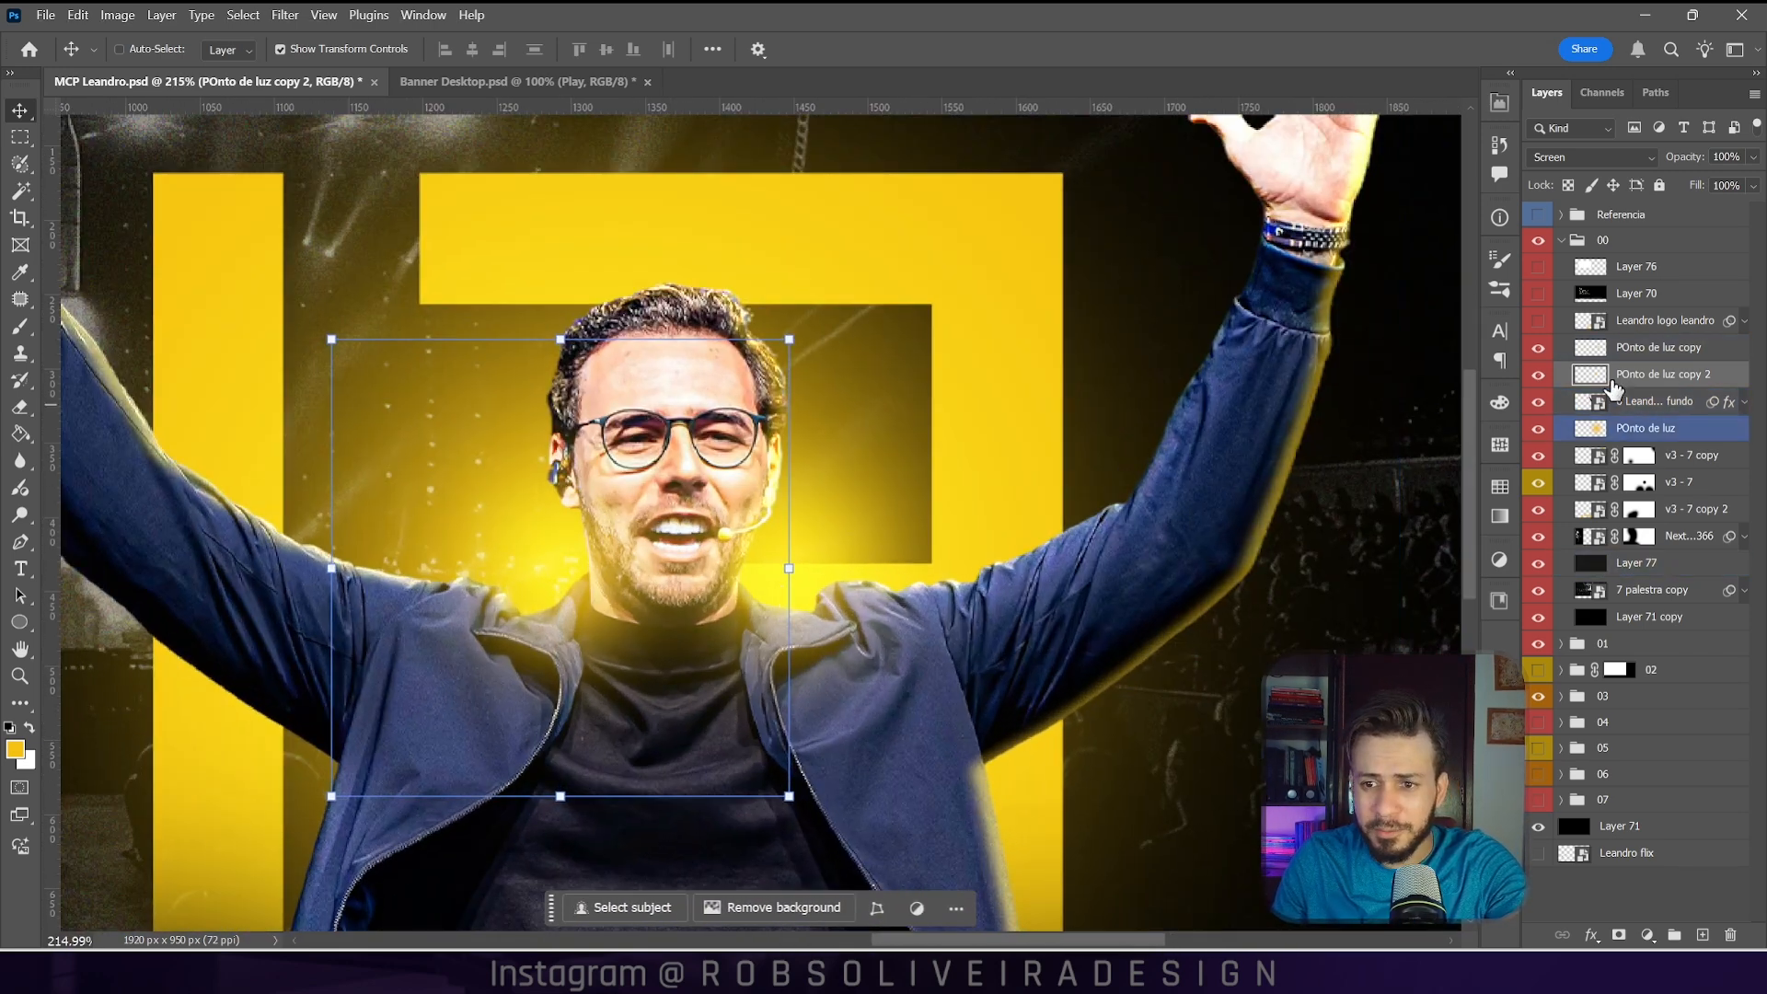
Step: Raise the opacity of the cutout's Linear Dodge (Add) inner shadow to 68%
left_click(1696, 405)
left_click(1744, 402)
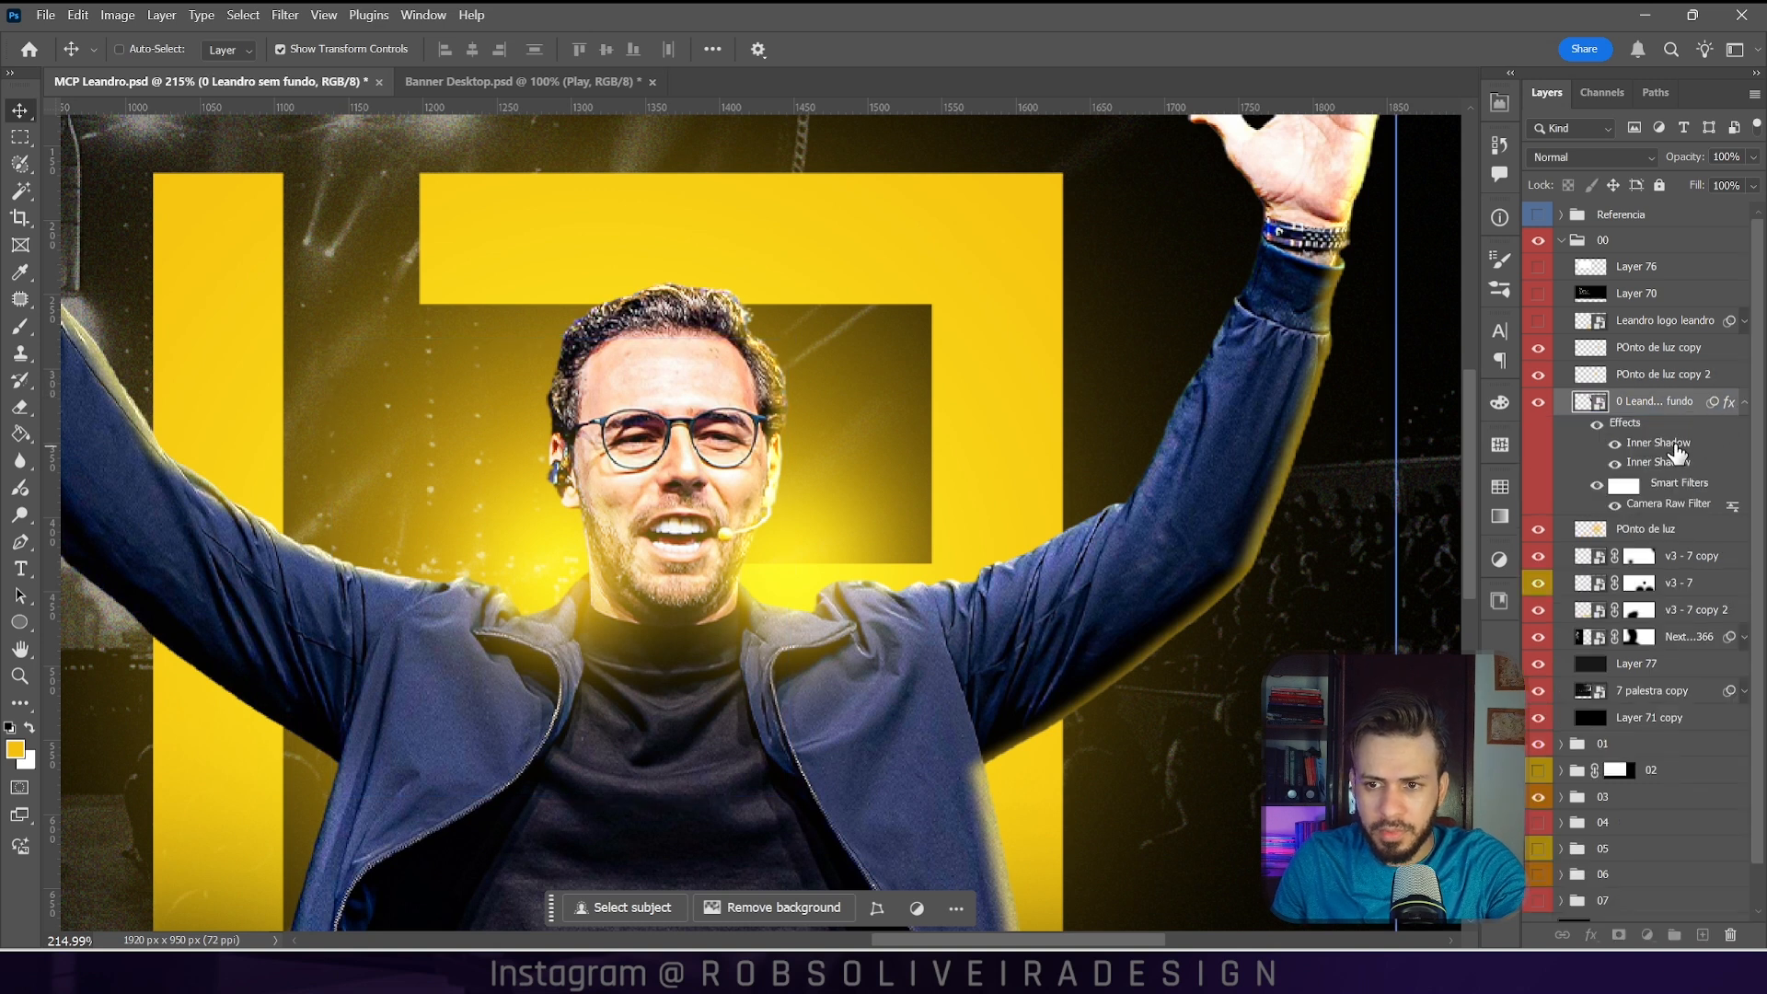
double_click(1658, 443)
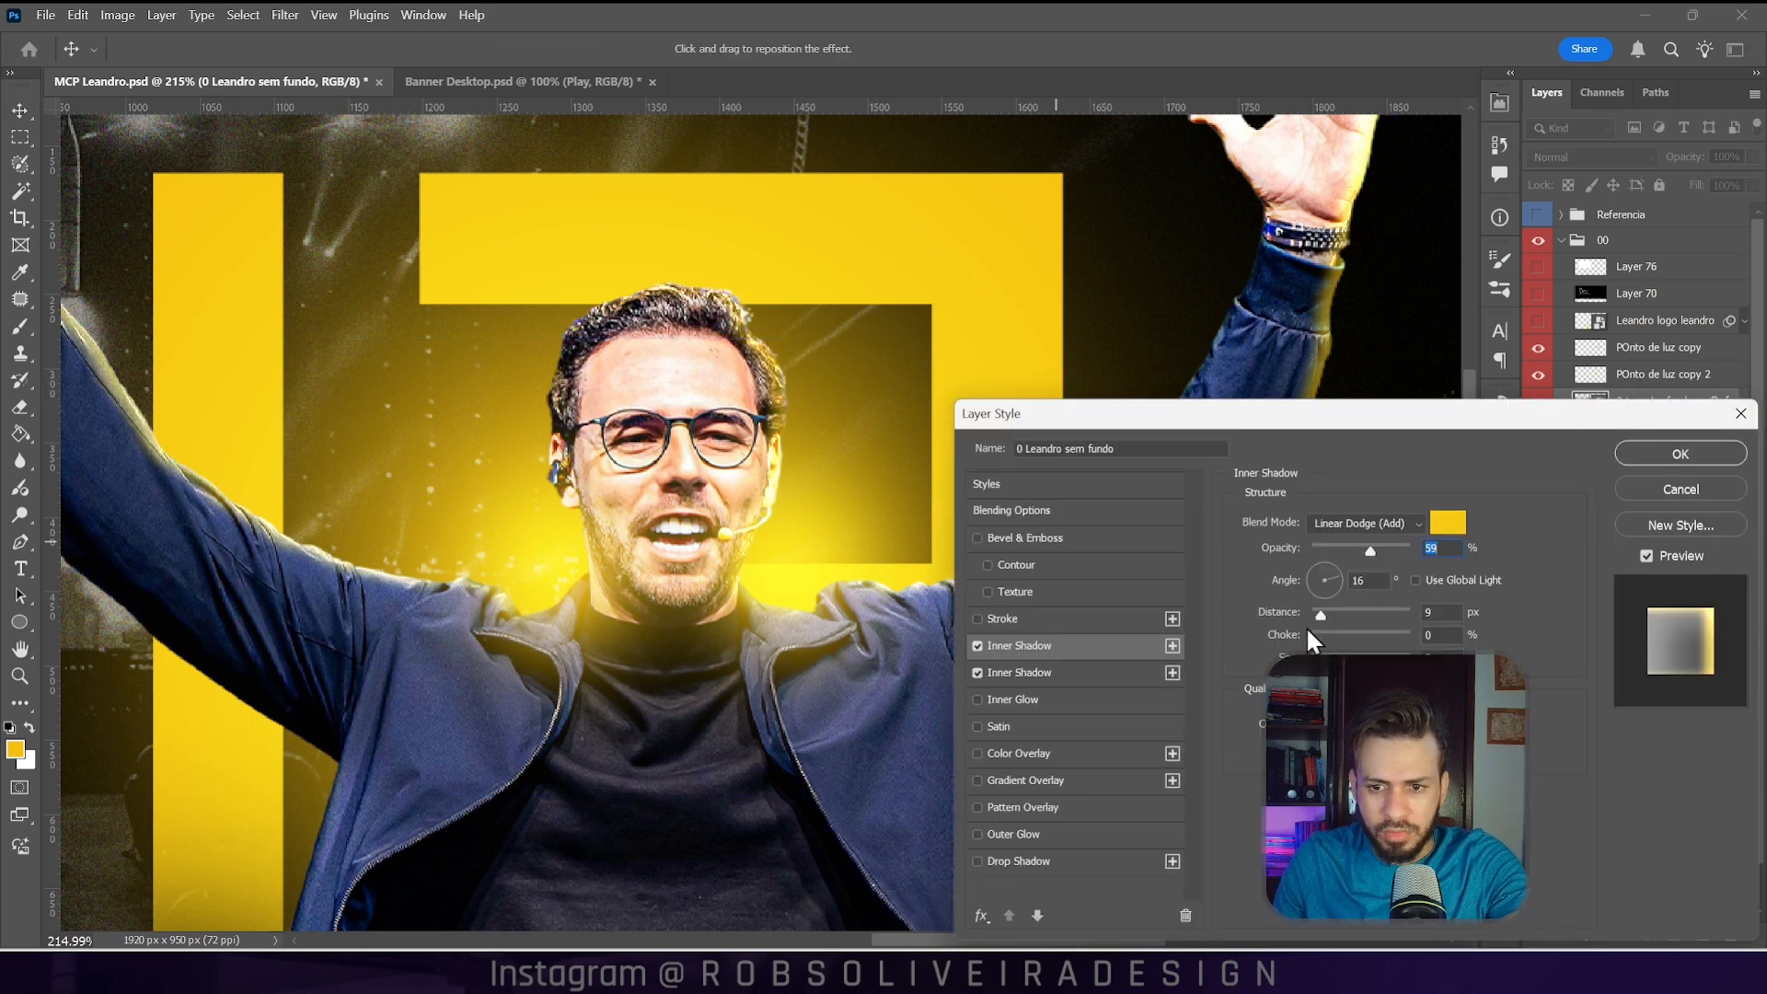
left_click_drag(1322, 434, 1211, 662)
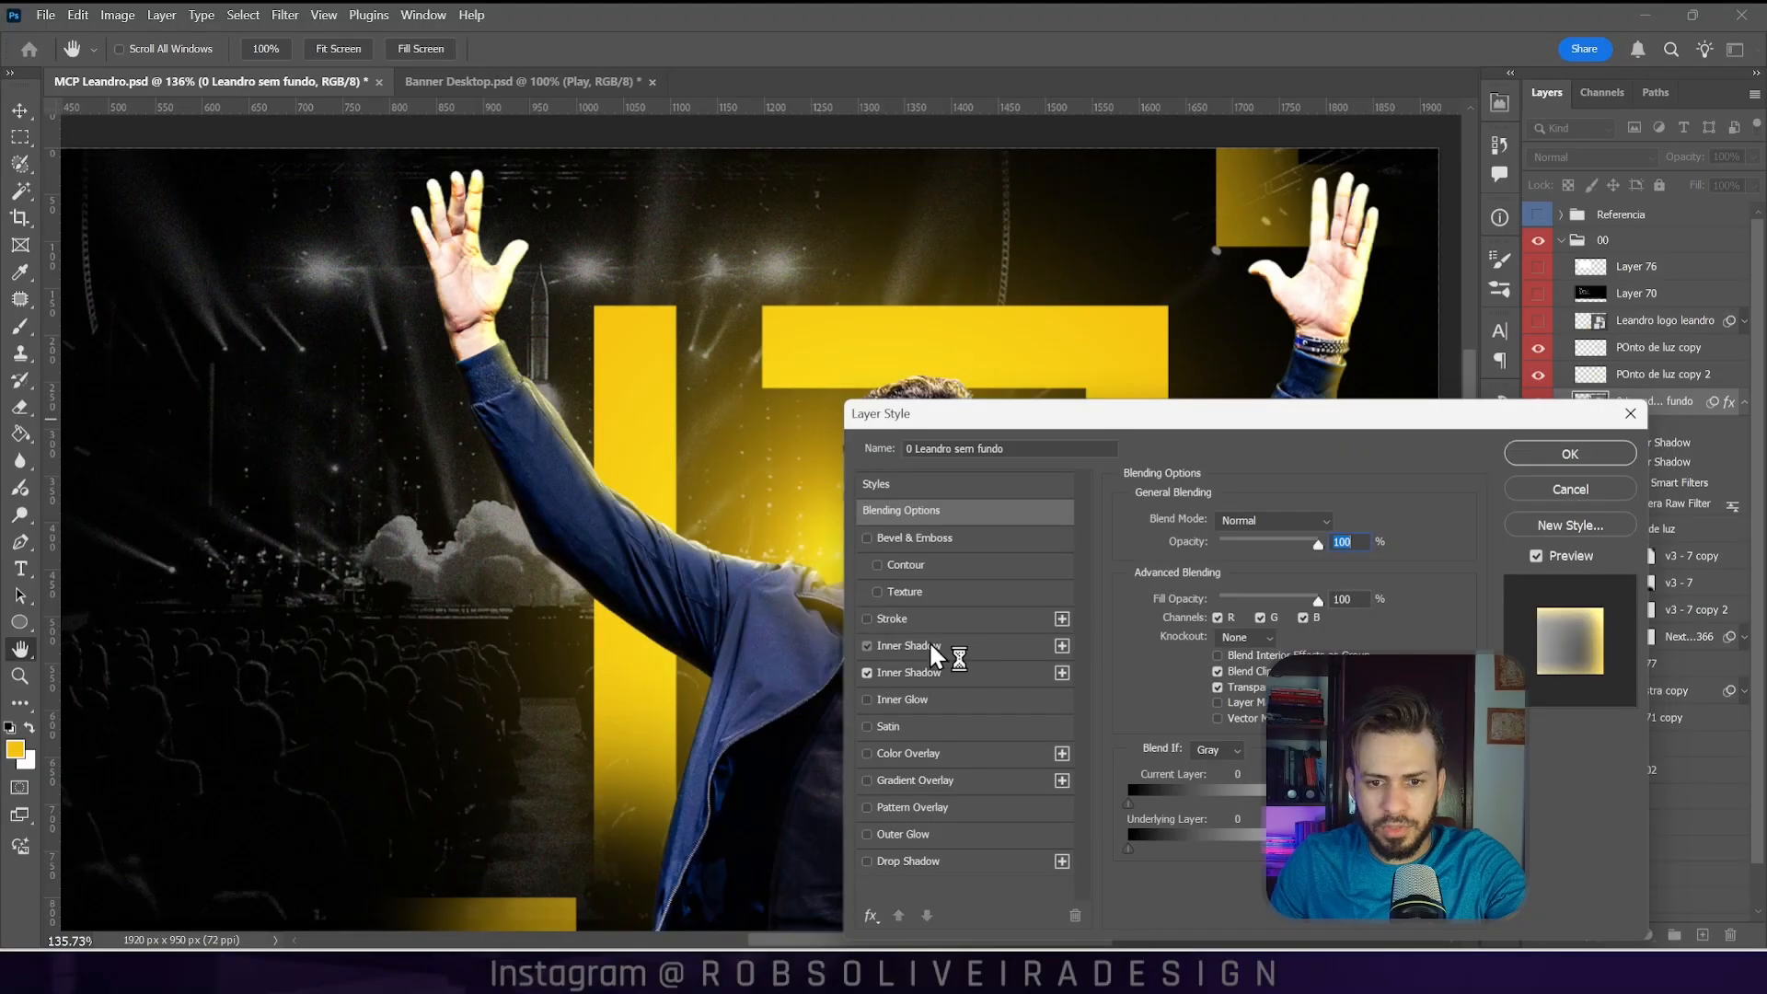
left_click(962, 649)
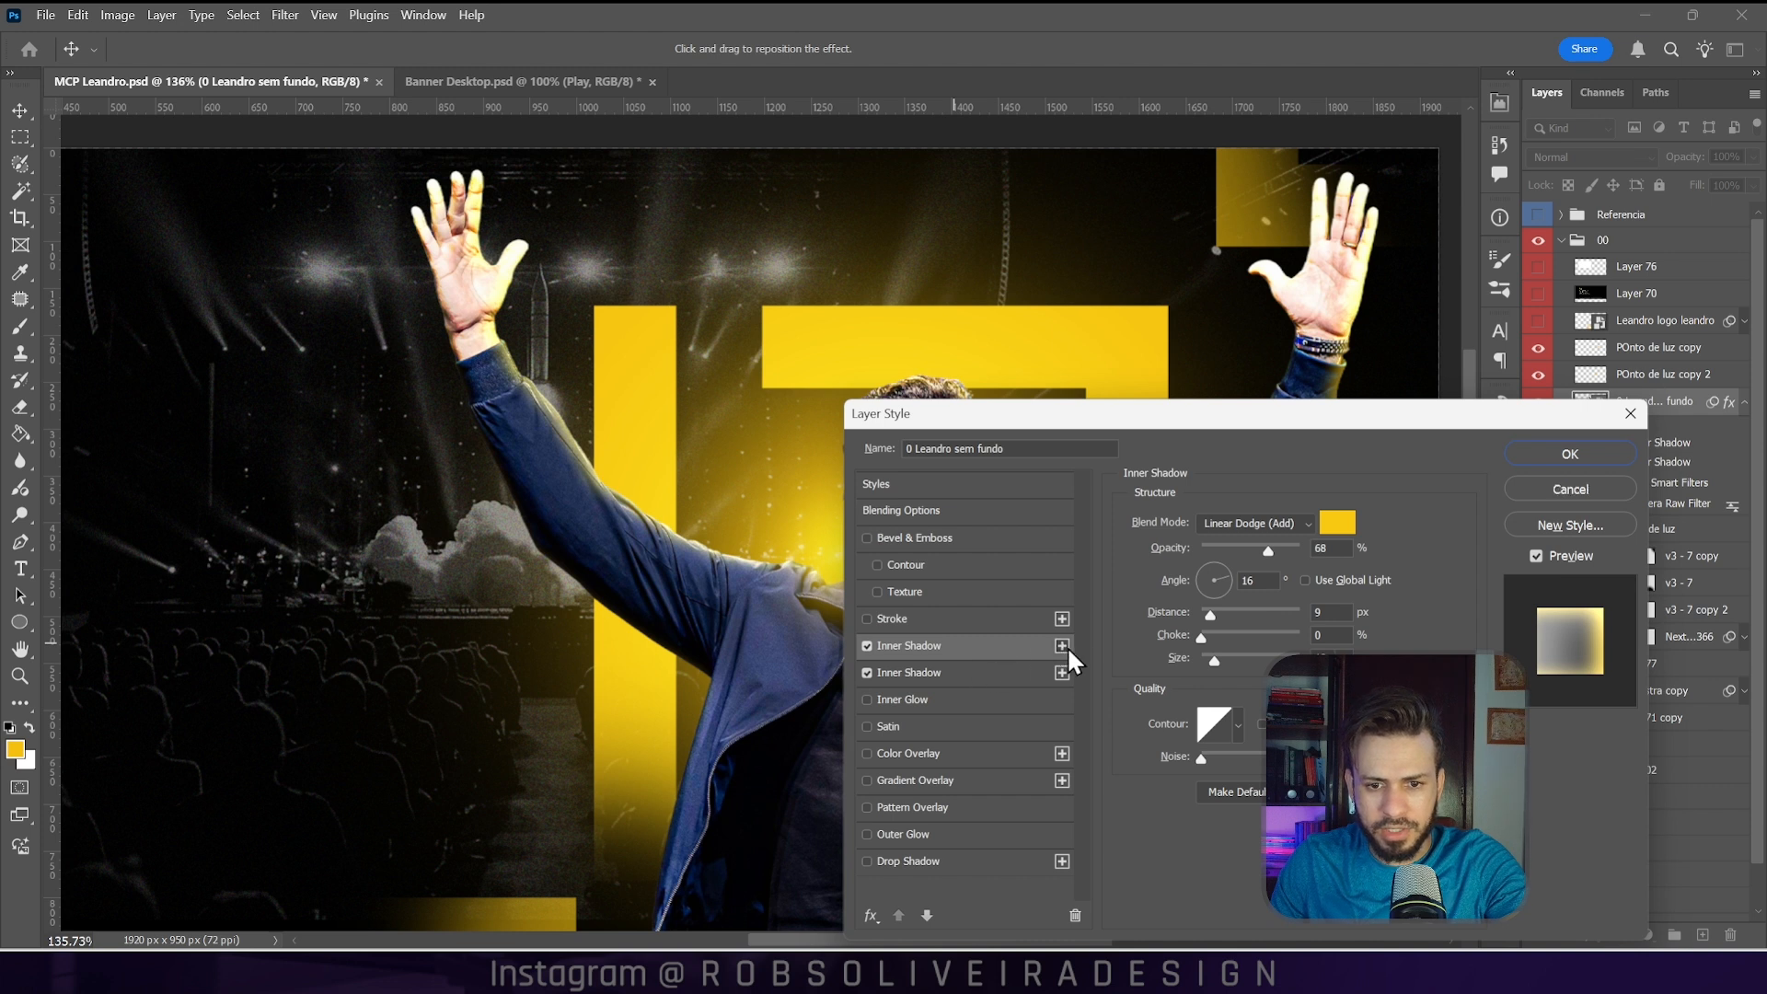
Step: Colour the cutout's Overlay inner shadow yellow and reduce its spread over the man's edges
left_click(1012, 673)
left_click_drag(1243, 406, 1337, 557)
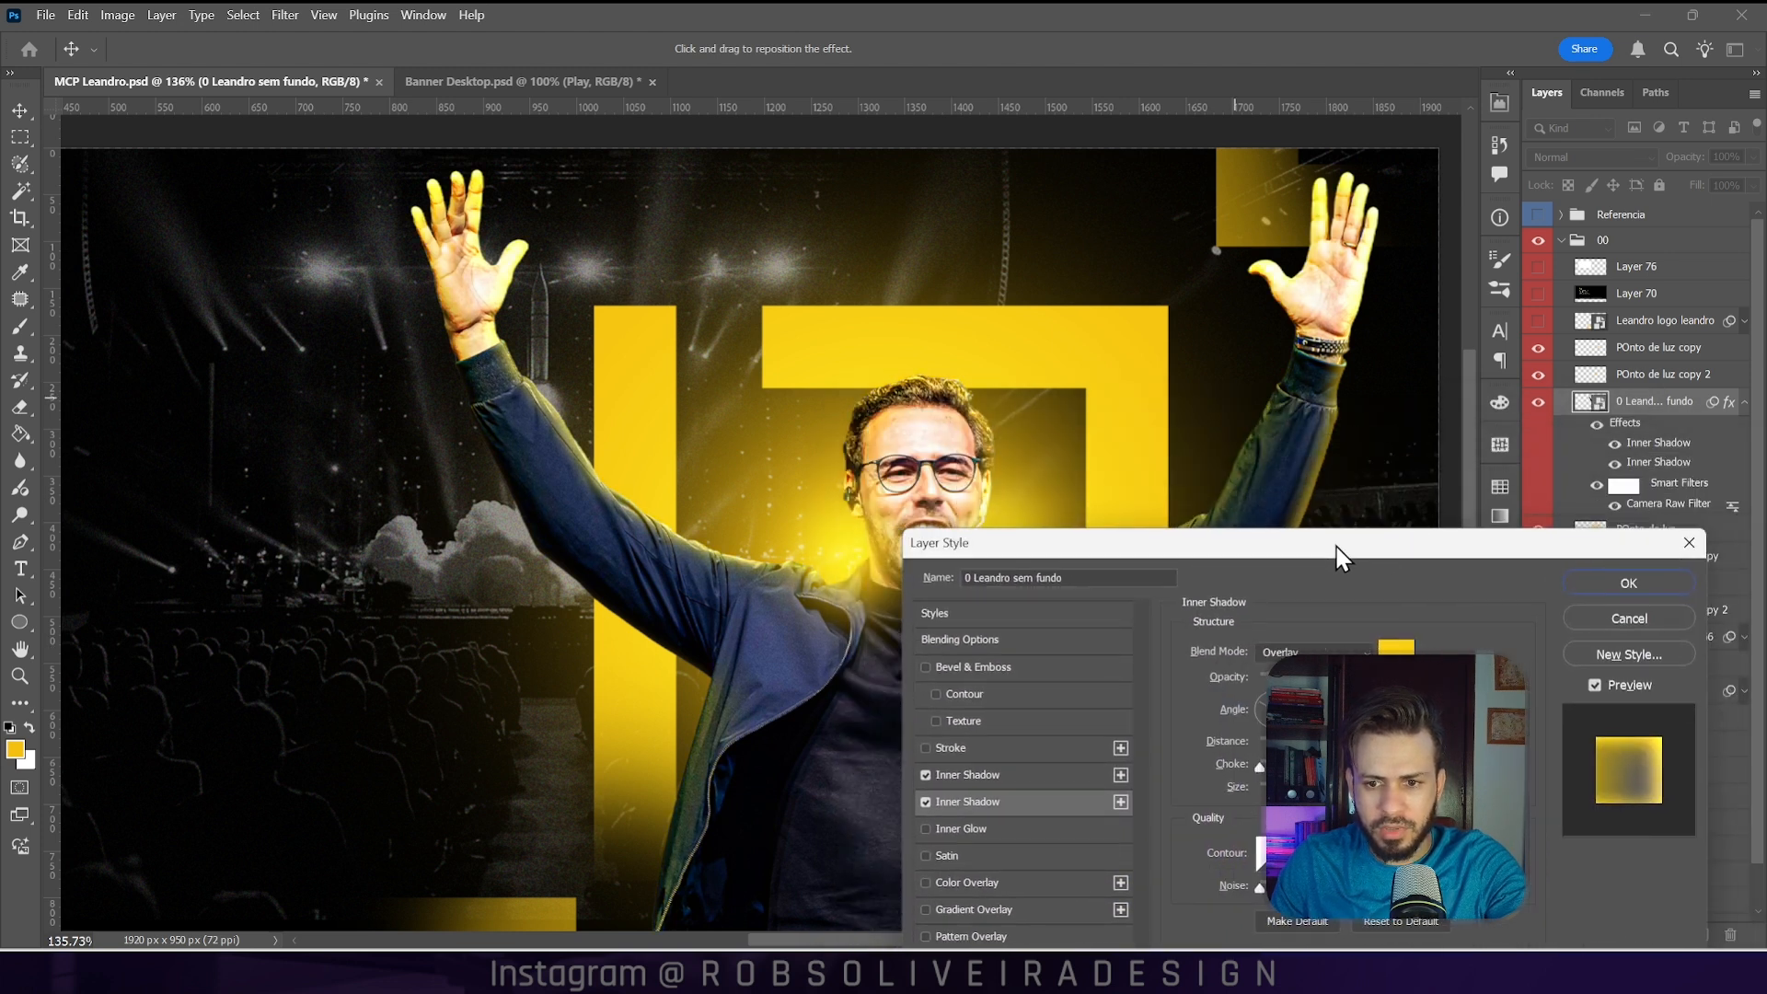
left_click(1301, 750)
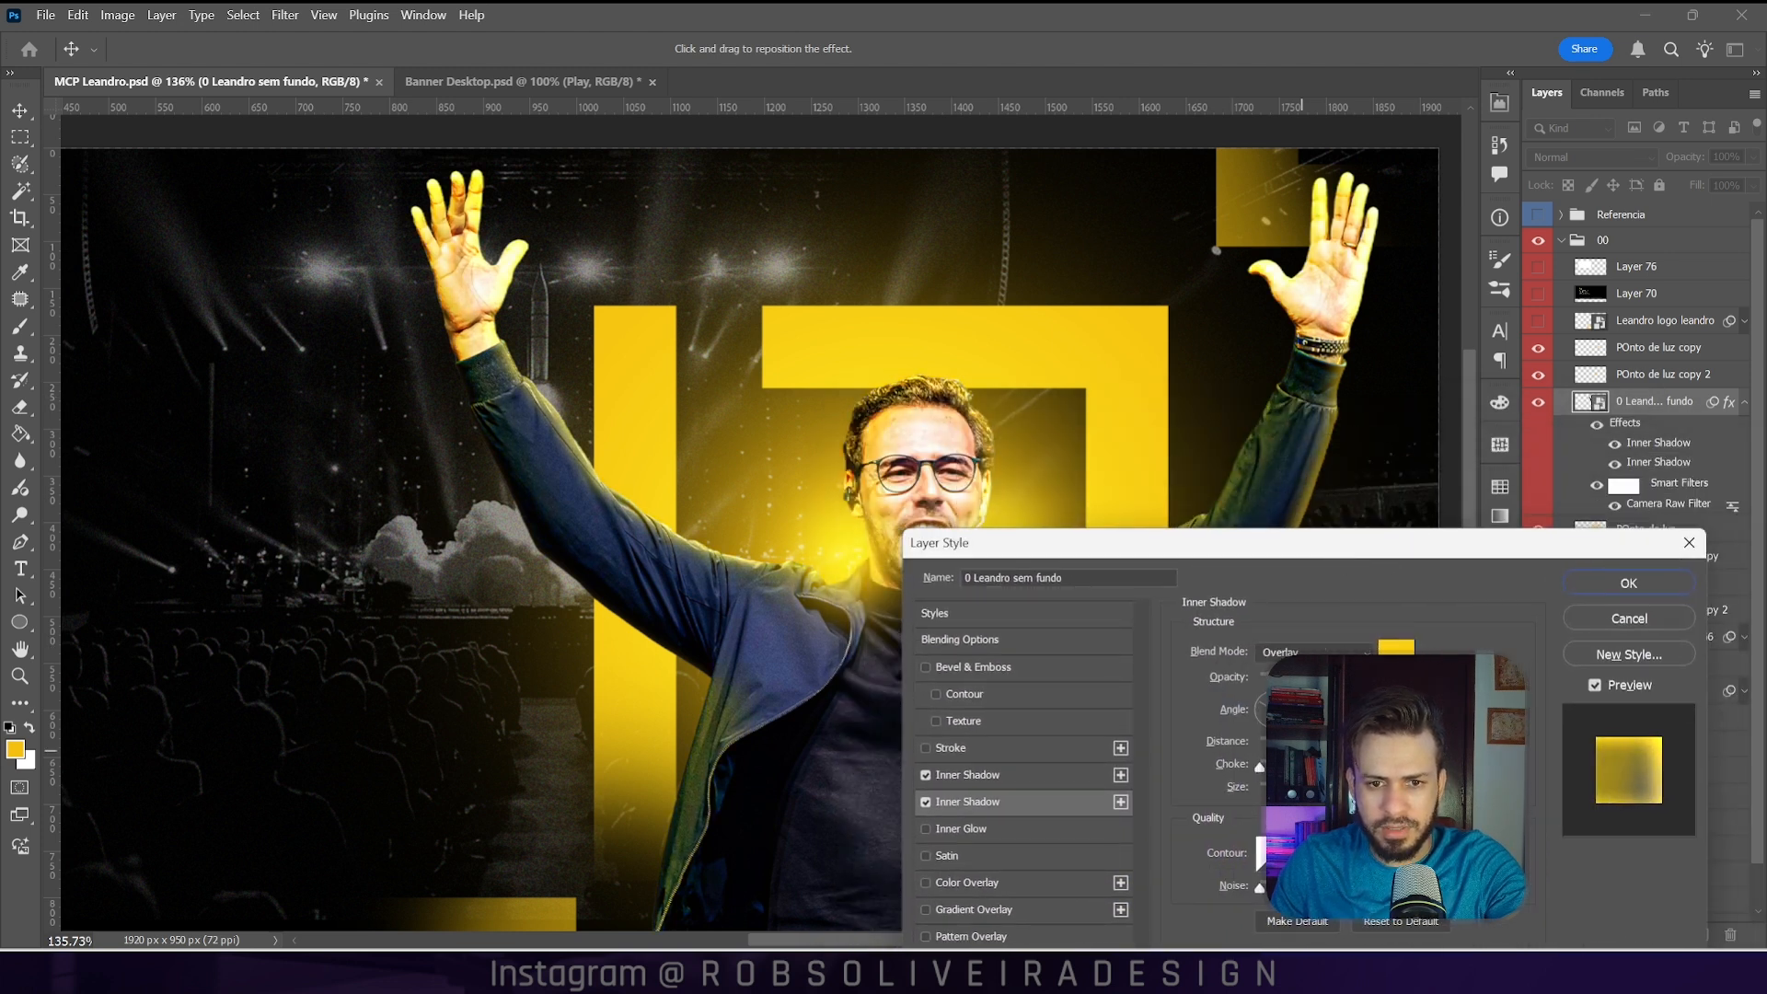
left_click(1297, 675)
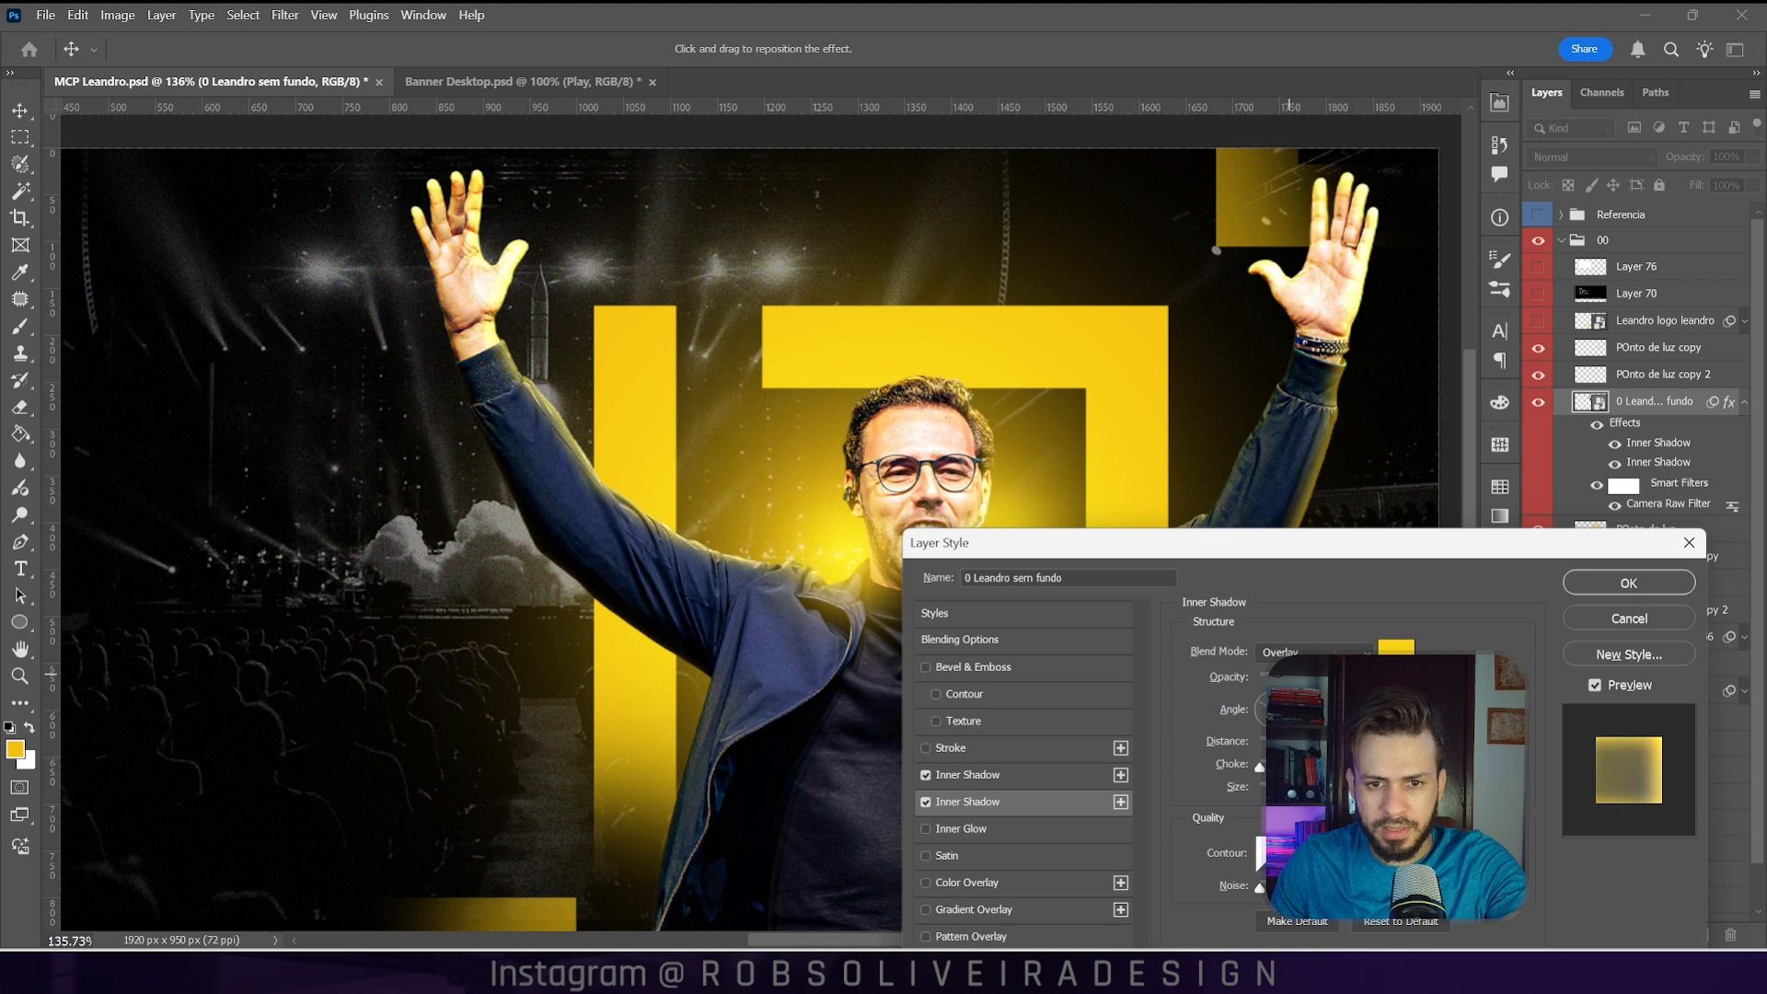
Step: Shift the Overlay inner shadow's yellow hue slightly toward orange
left_click(1396, 647)
left_click_drag(1257, 825, 1257, 827)
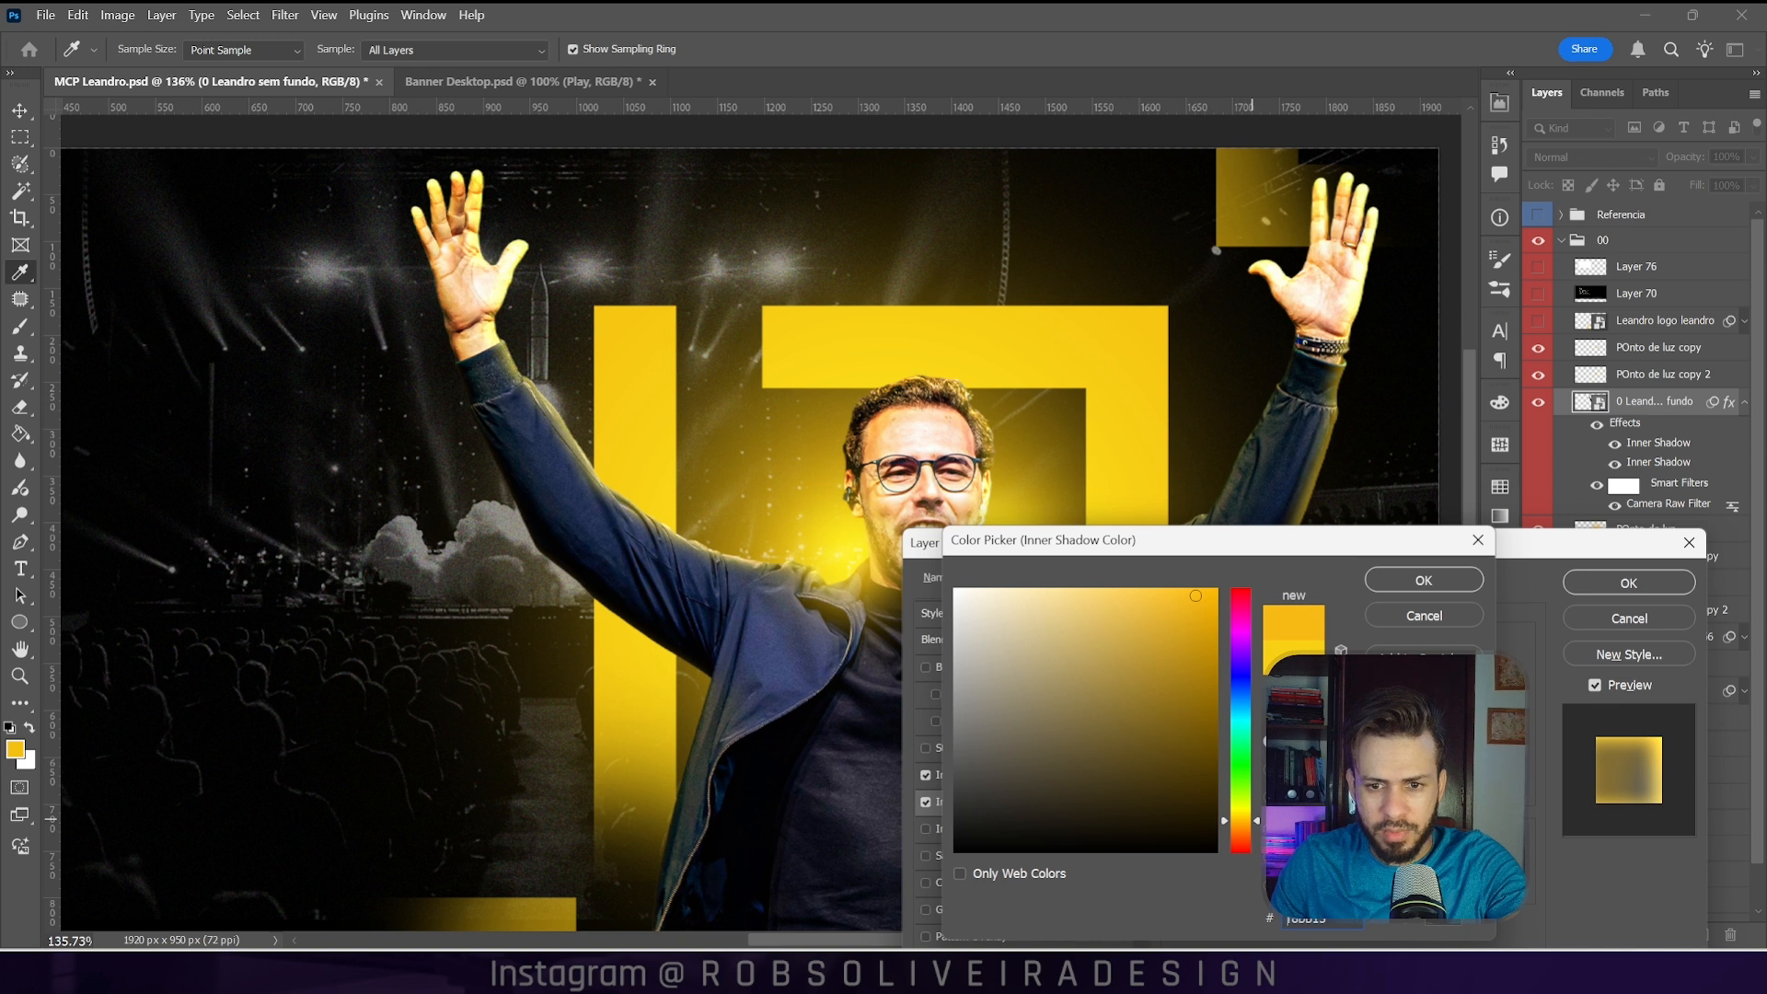
left_click(1418, 582)
Step: Shift the yellow of the cutout's Linear Dodge (Add) inner shadow slightly toward orange and apply the layer style
left_click(967, 775)
left_click(1396, 646)
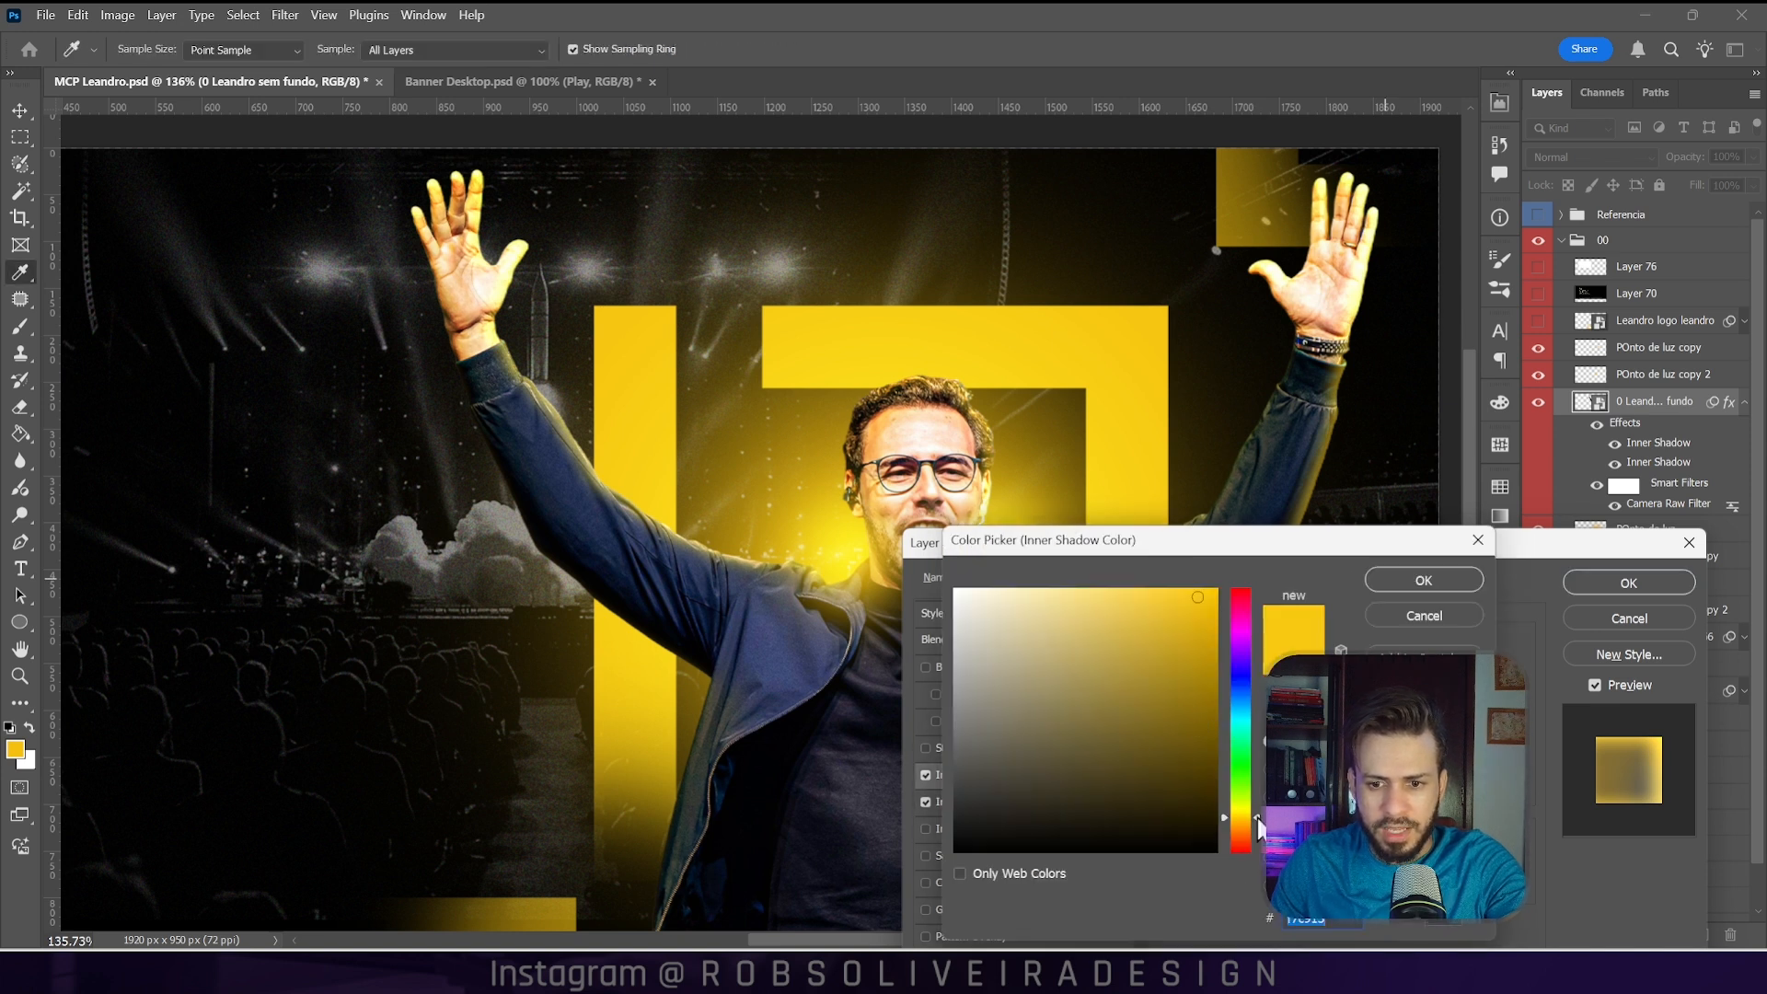
left_click_drag(1257, 829, 1261, 833)
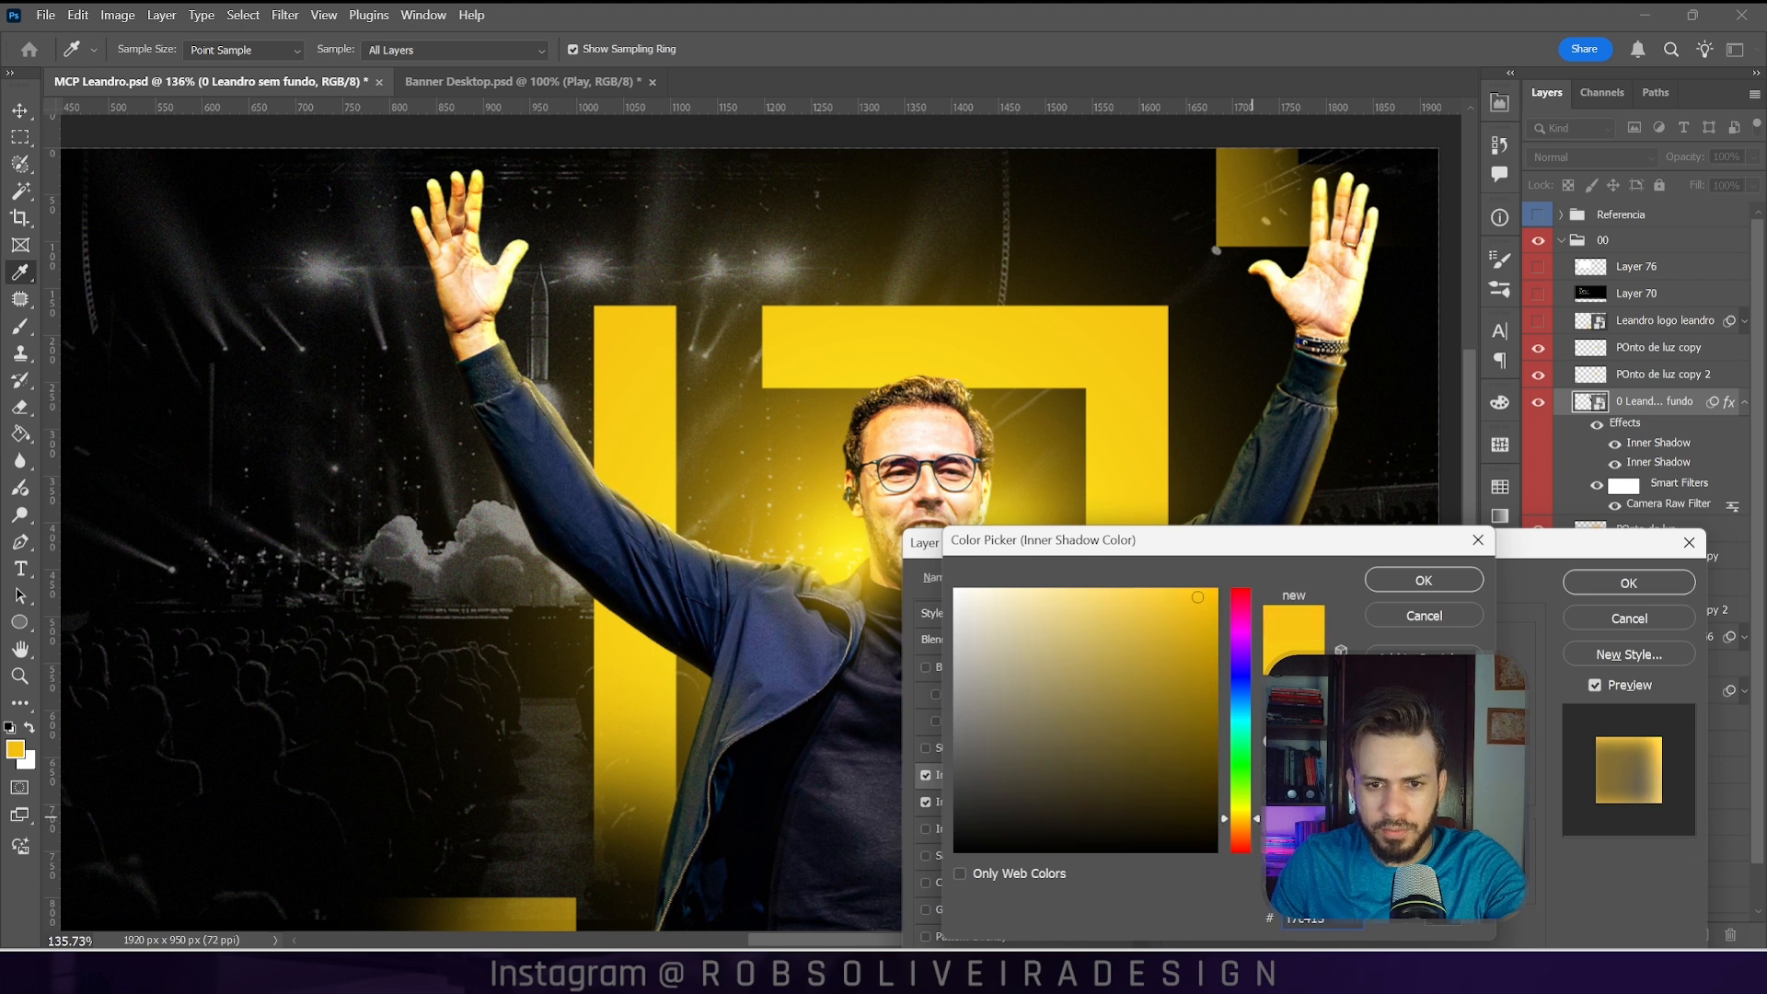
key("Return")
left_click_drag(1389, 559, 1246, 589)
left_click(1530, 627)
scroll(1046, 367, "down", 5)
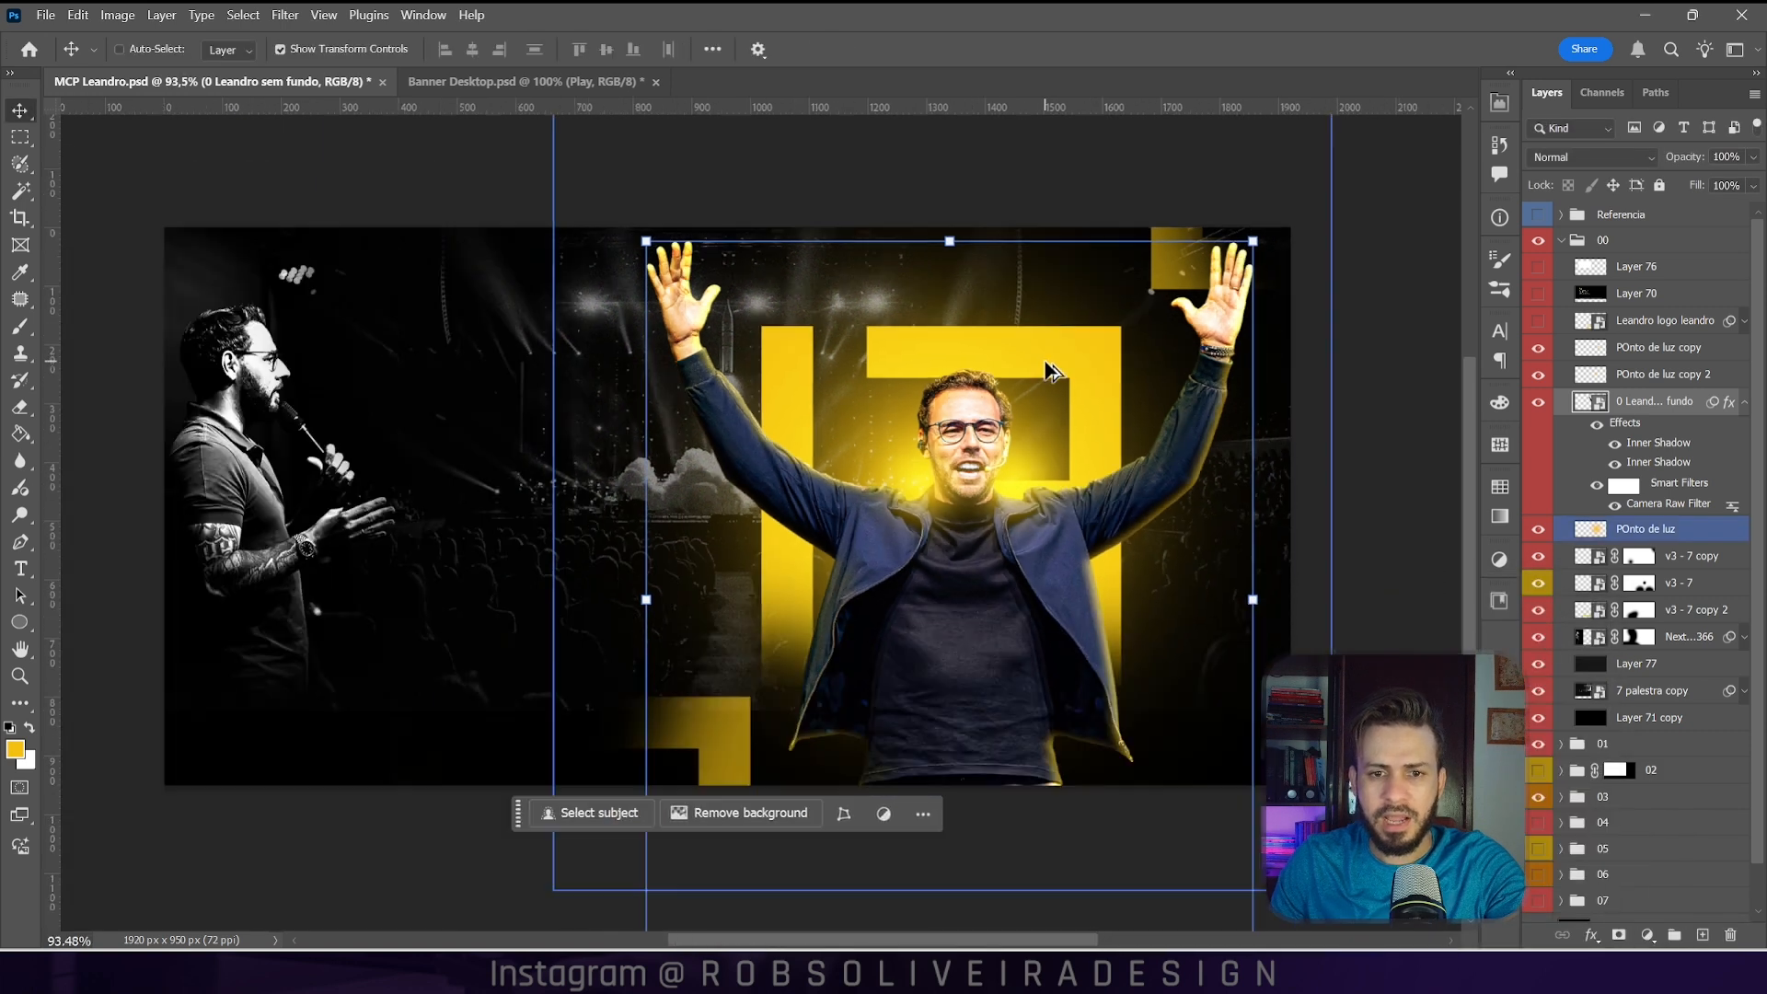
Step: Add a yellow solid colour fill clipped to the man's cutout and invert its mask to black
left_click(1124, 299, "ctrl")
scroll(1104, 308, "up", 3)
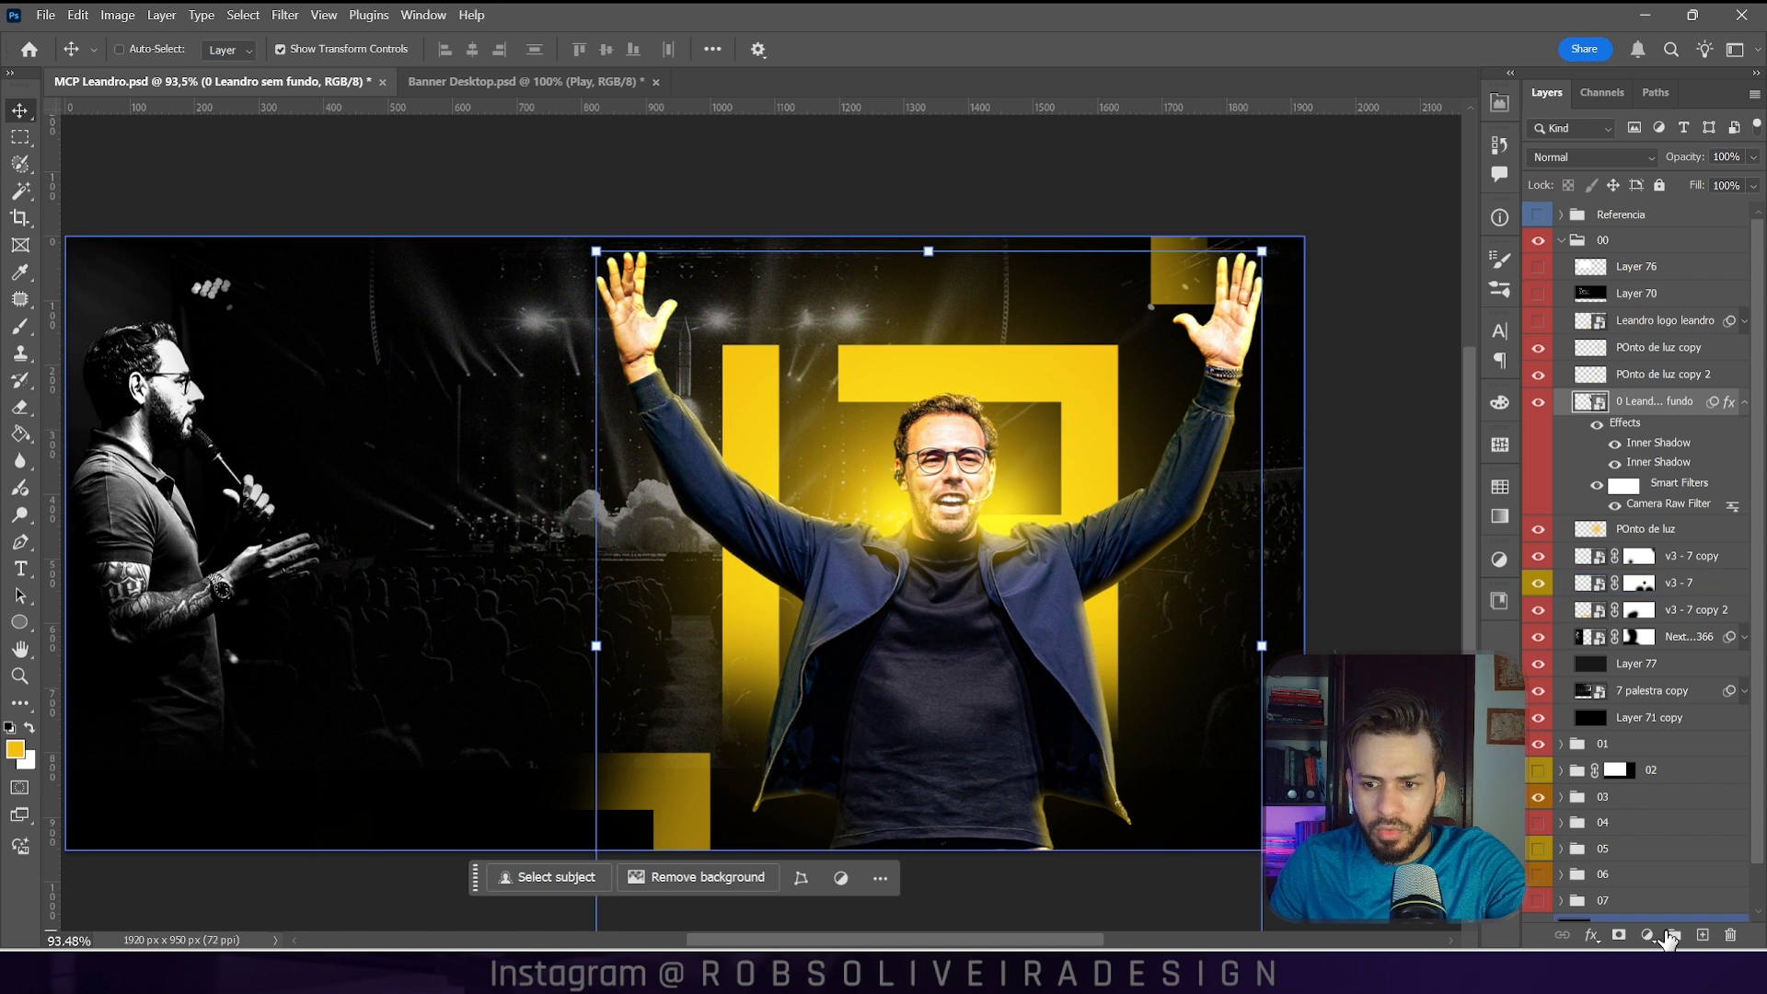
left_click(1649, 936)
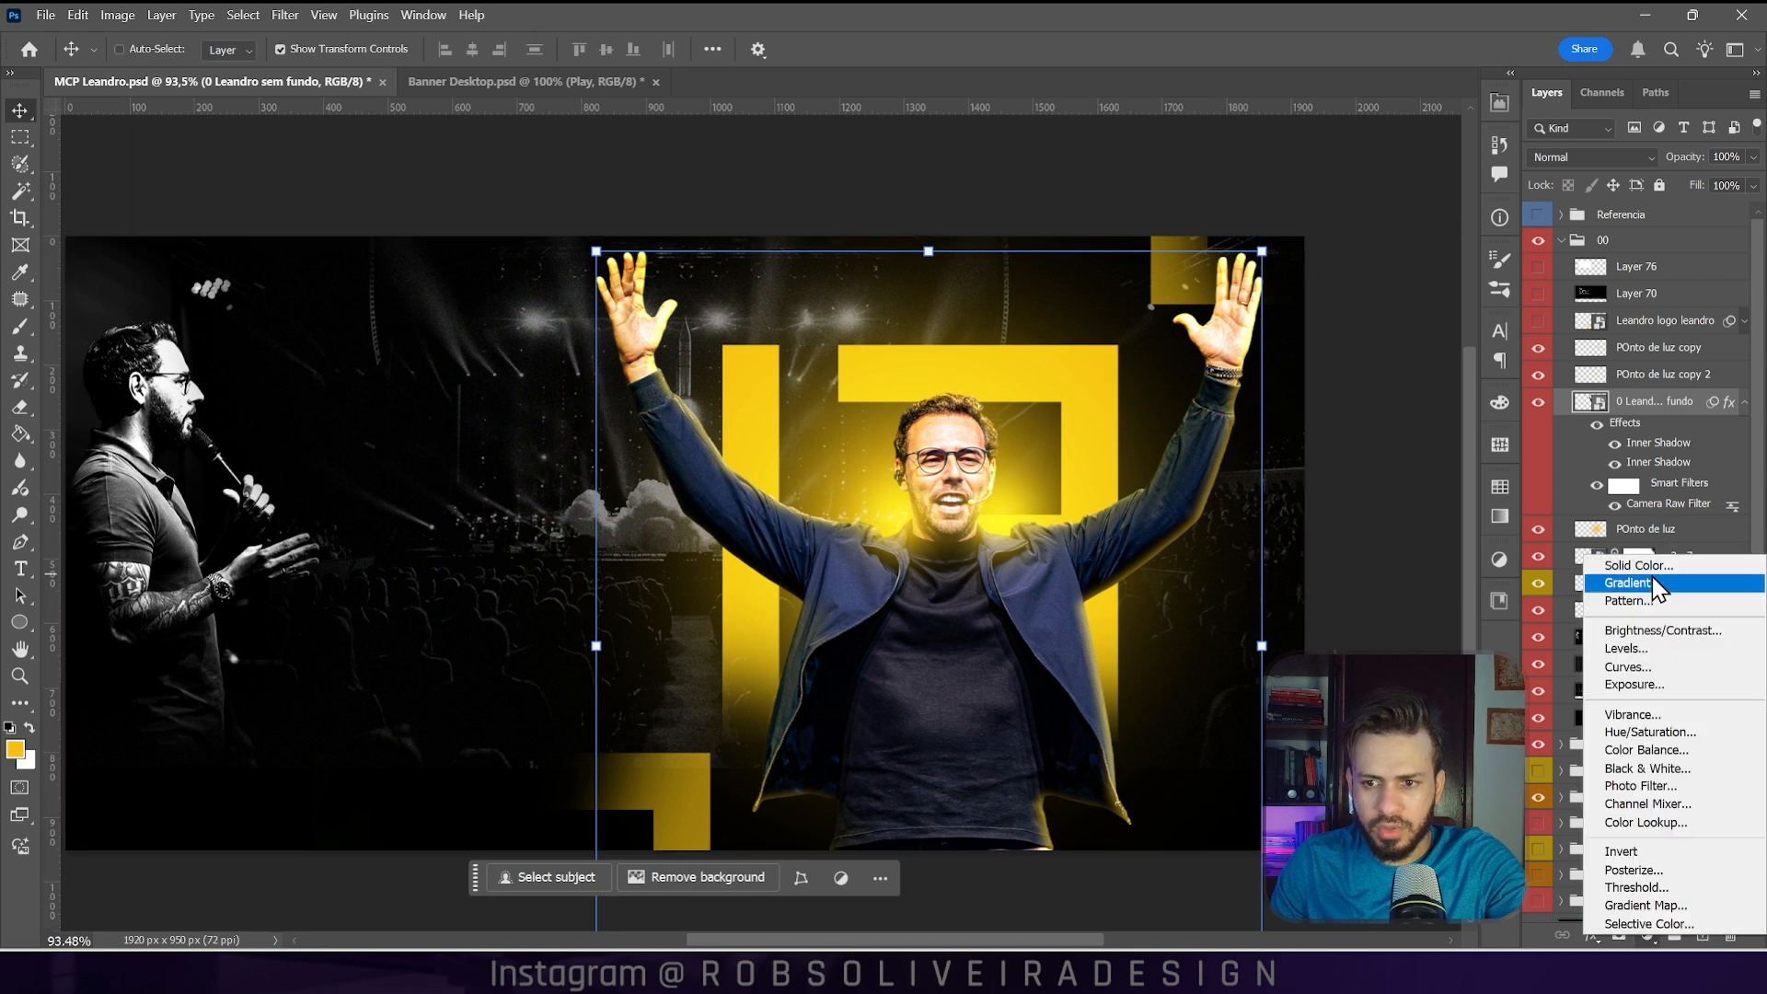
left_click(1594, 566)
key("Return")
left_click(1671, 414, "alt")
scroll(932, 497, "up", 7)
key("ctrl+i")
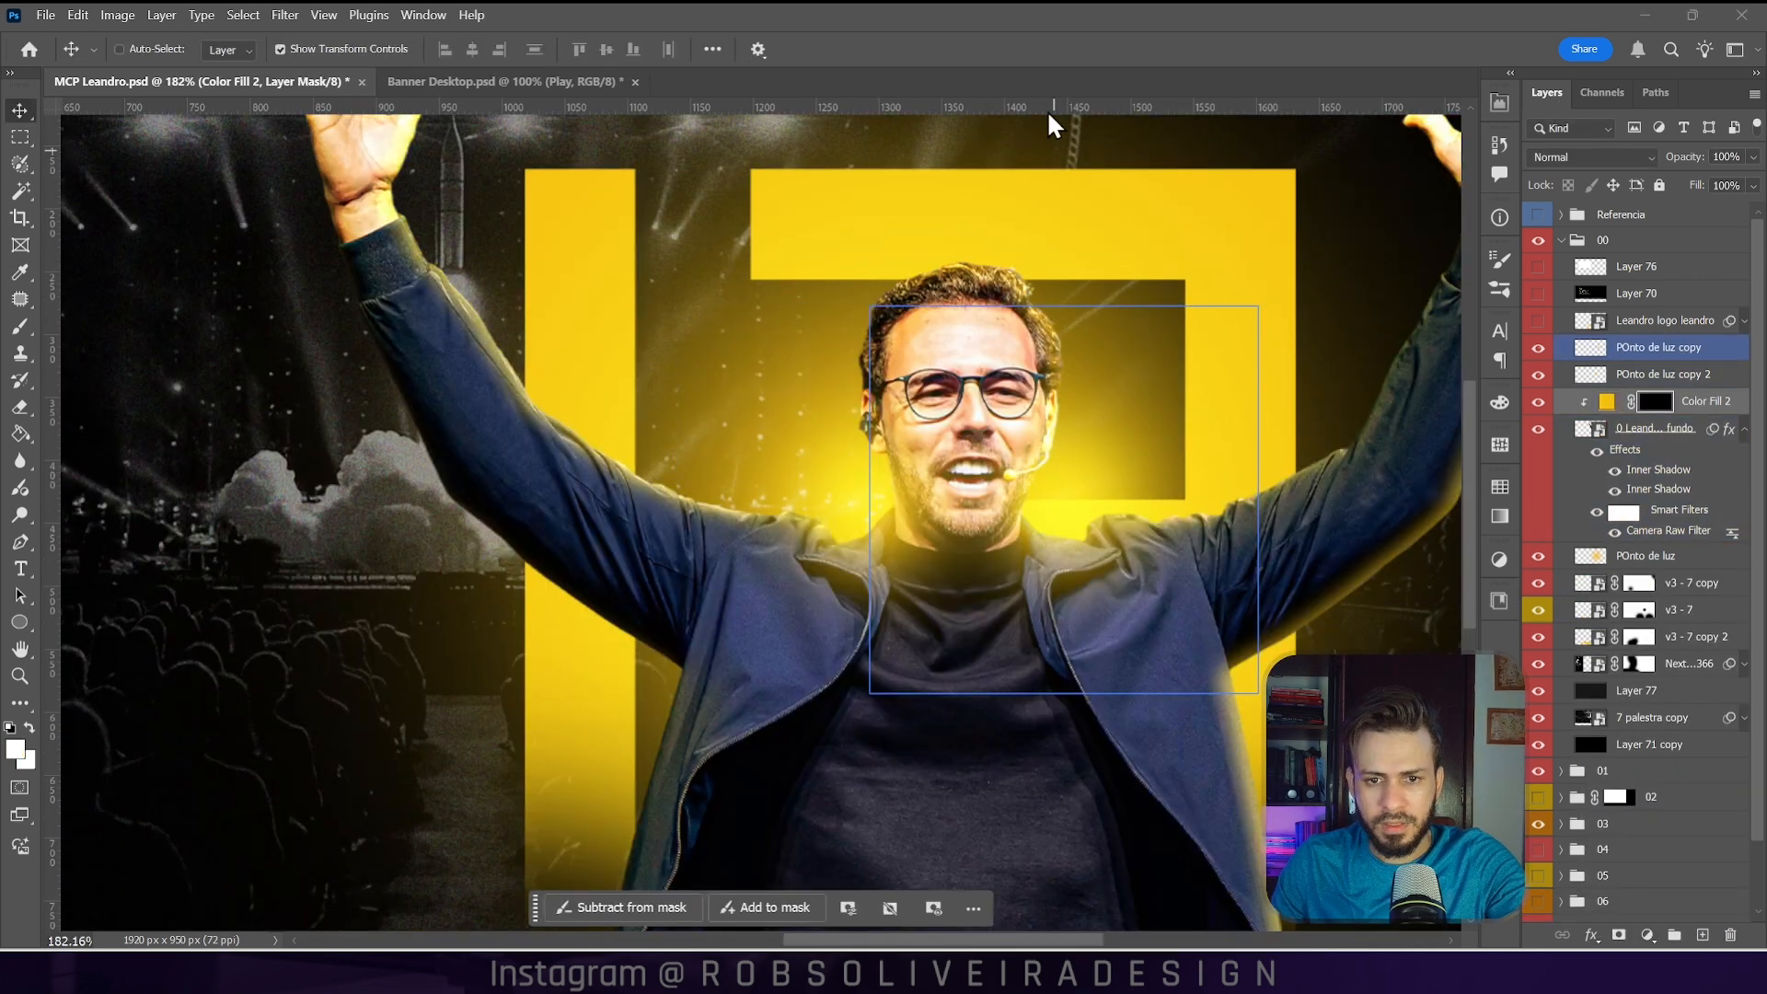
Step: Paint yellow light around the man's head and shoulders on the fill's mask with a soft 100 px brush
key("b")
left_click(150, 49)
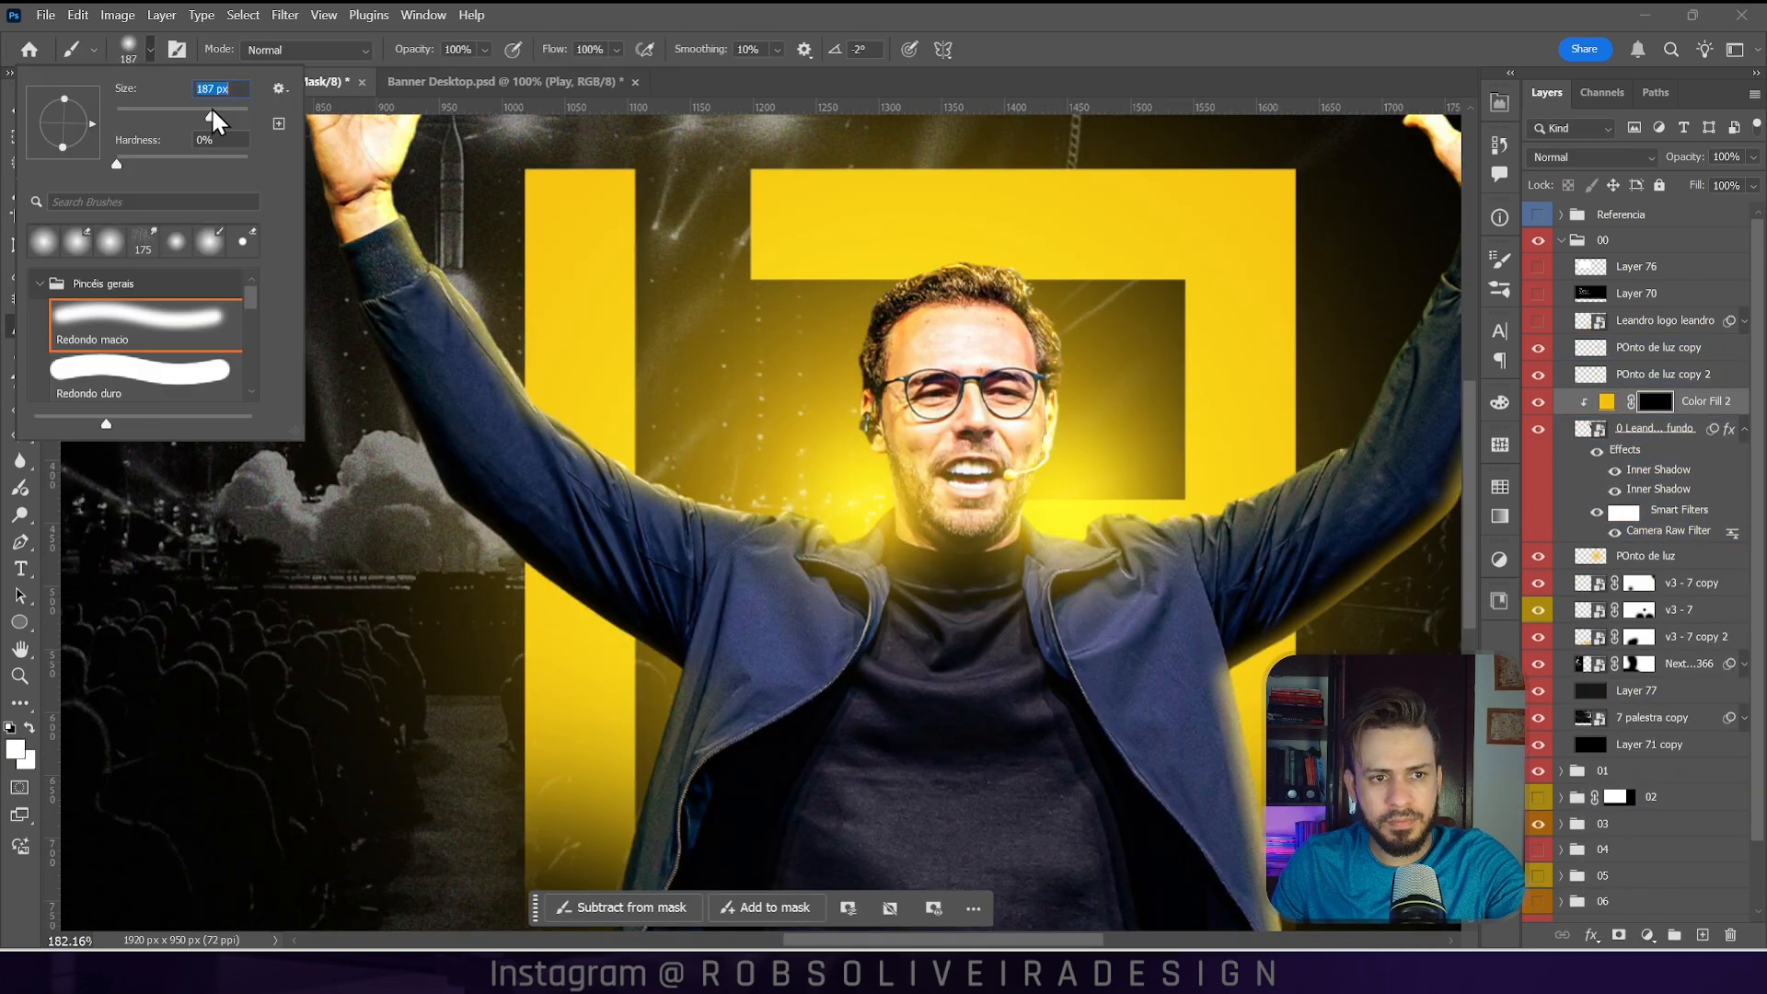
left_click_drag(810, 441, 880, 340)
mouse_move(1077, 349)
left_mouse_down()
mouse_move(1254, 450)
mouse_move(1270, 434)
mouse_move(1081, 489)
mouse_move(1145, 499)
left_mouse_up()
left_click_drag(856, 506, 688, 454)
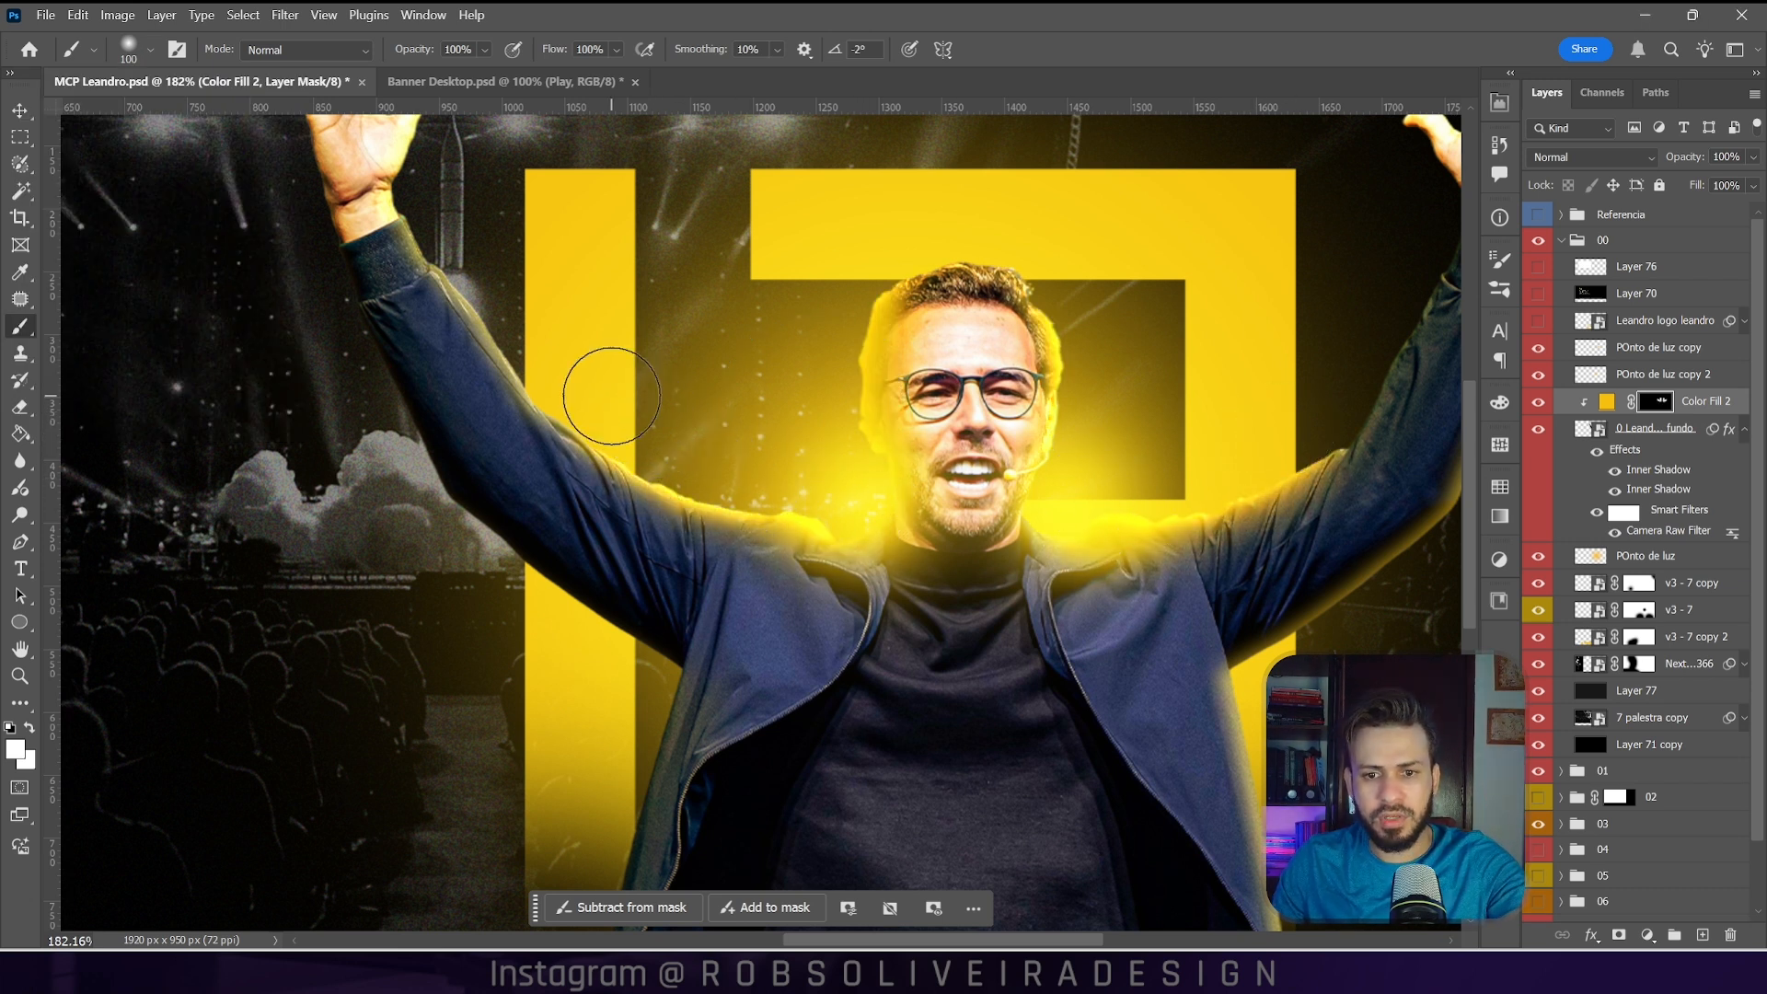
Step: Paint more yellow light onto the sides and lower edges of the man's jacket in the fill's mask
scroll(723, 406, "down", 3)
scroll(722, 406, "up", 1)
left_click(679, 593)
scroll(742, 817, "down", 1)
left_click(733, 820)
left_click(1038, 812)
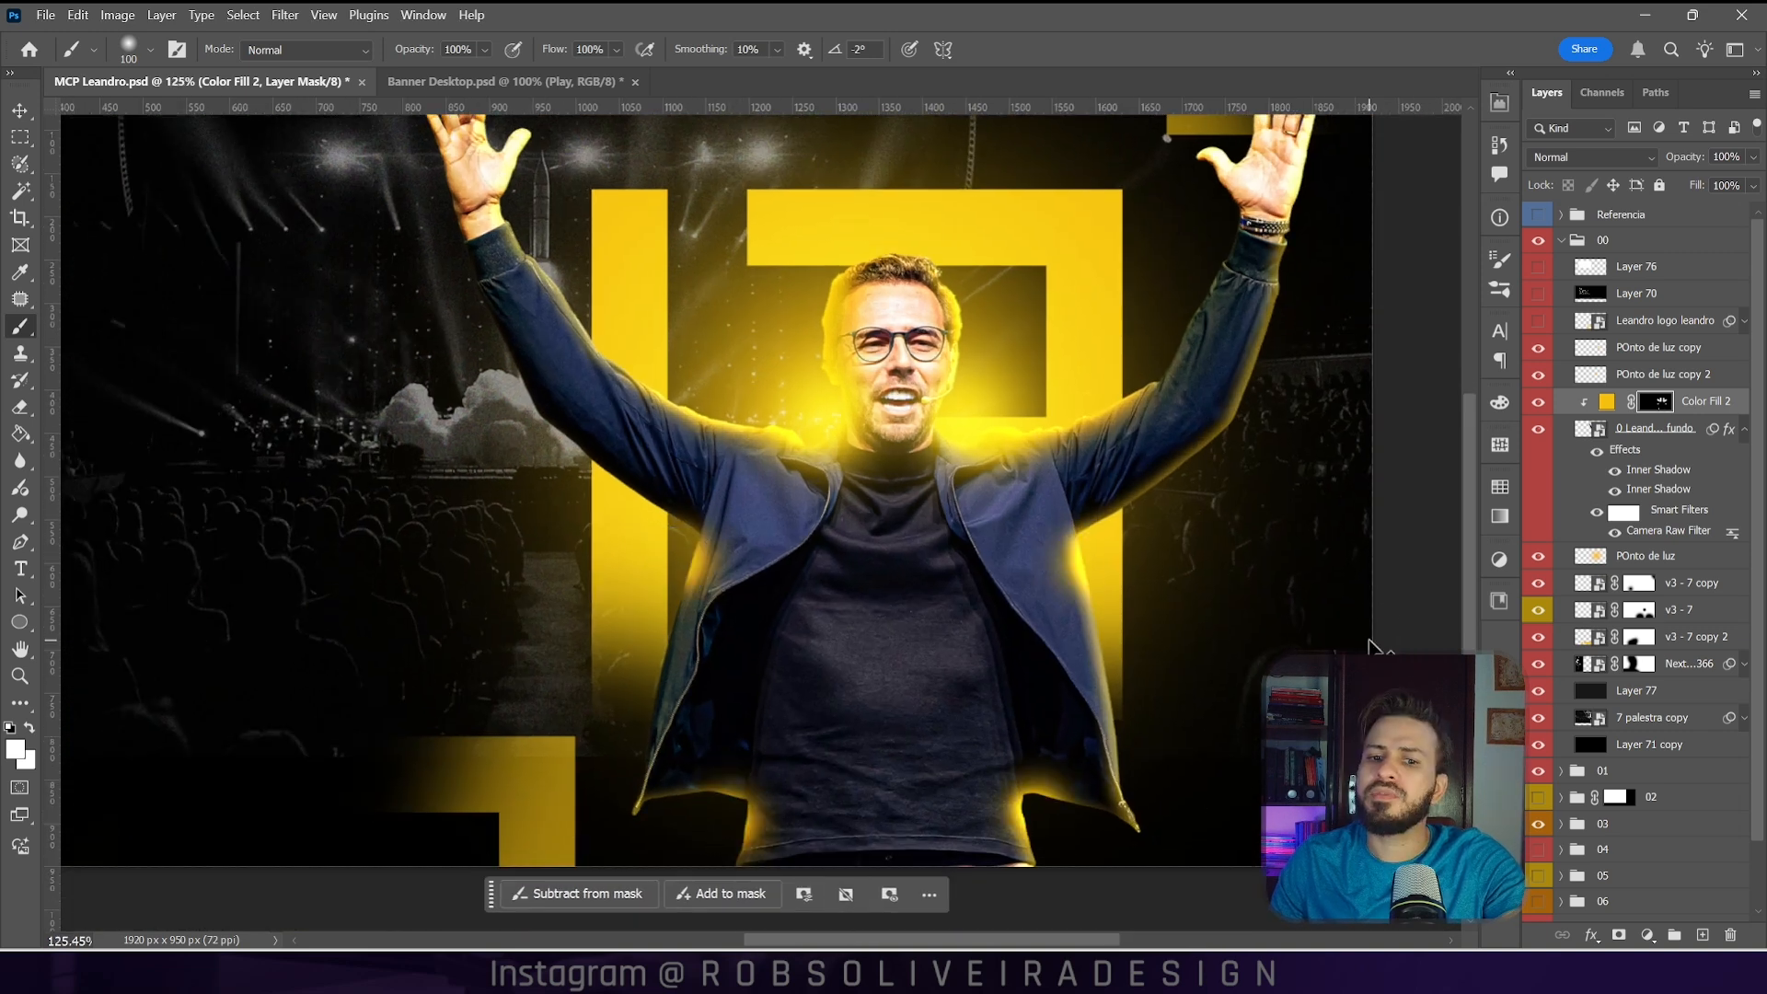
Step: Blend the yellow fill as Screen at 48% opacity and compare the banner with the POnto de luz copy glow hidden and shown
scroll(1187, 665, "down", 3)
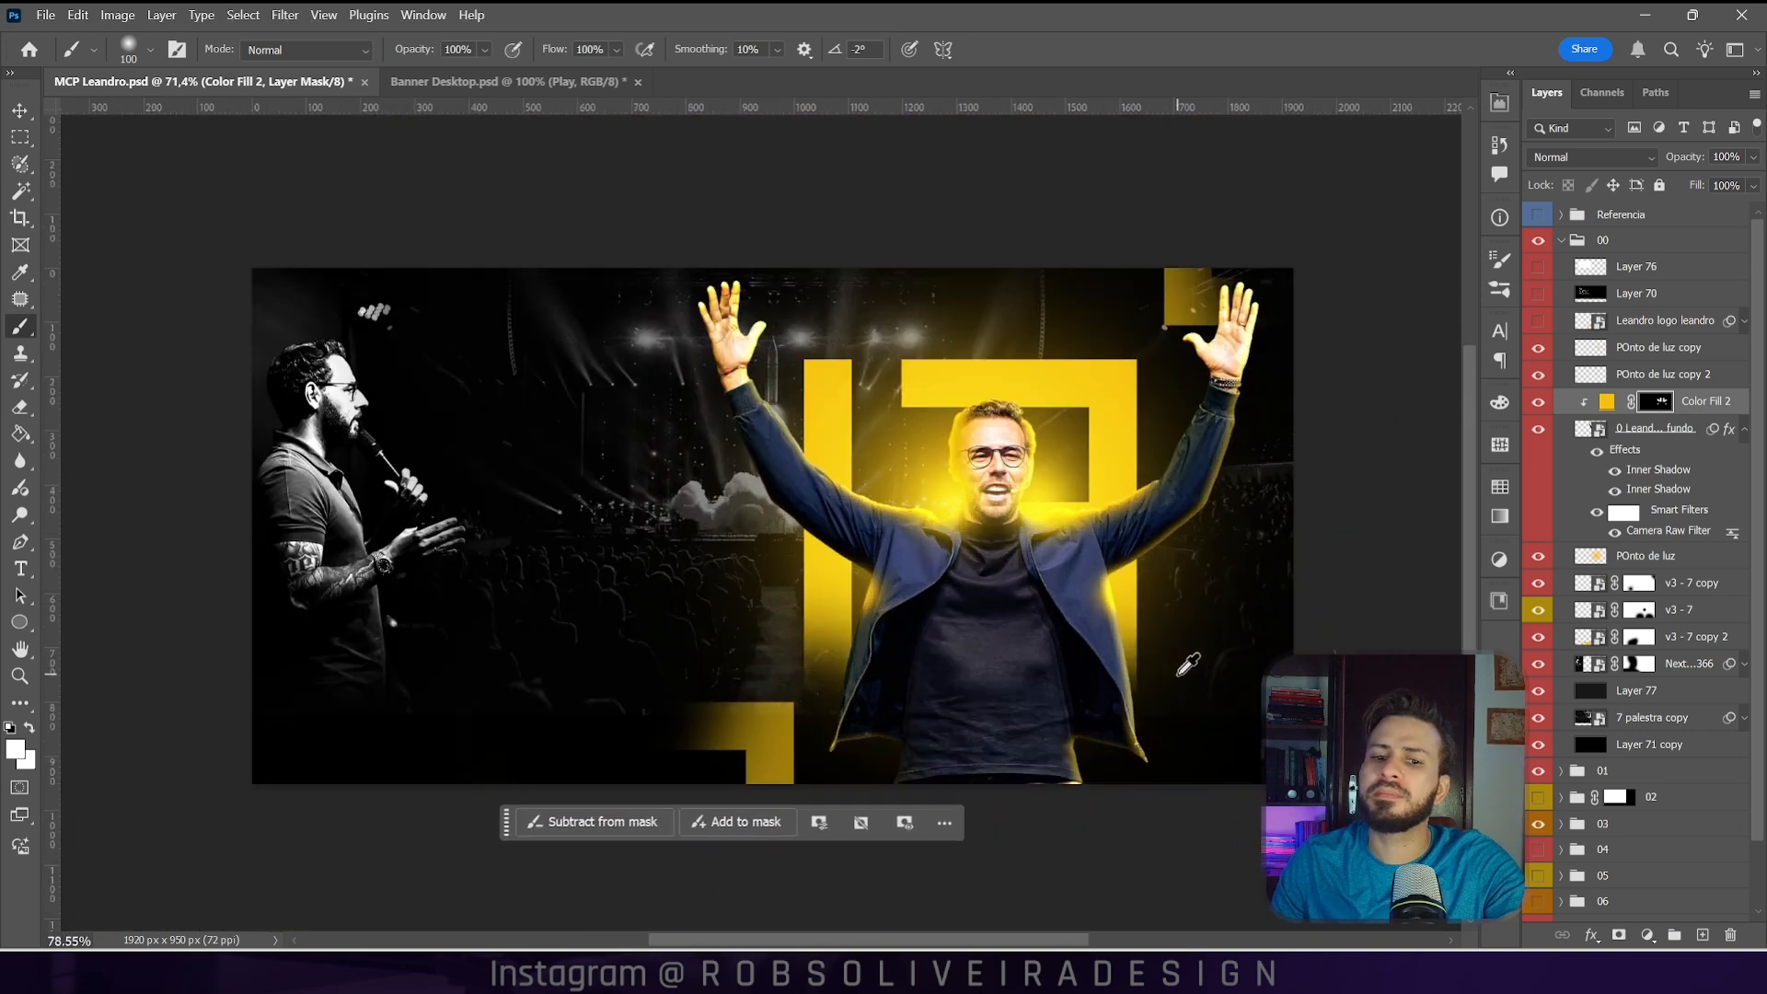
scroll(1188, 665, "up", 3)
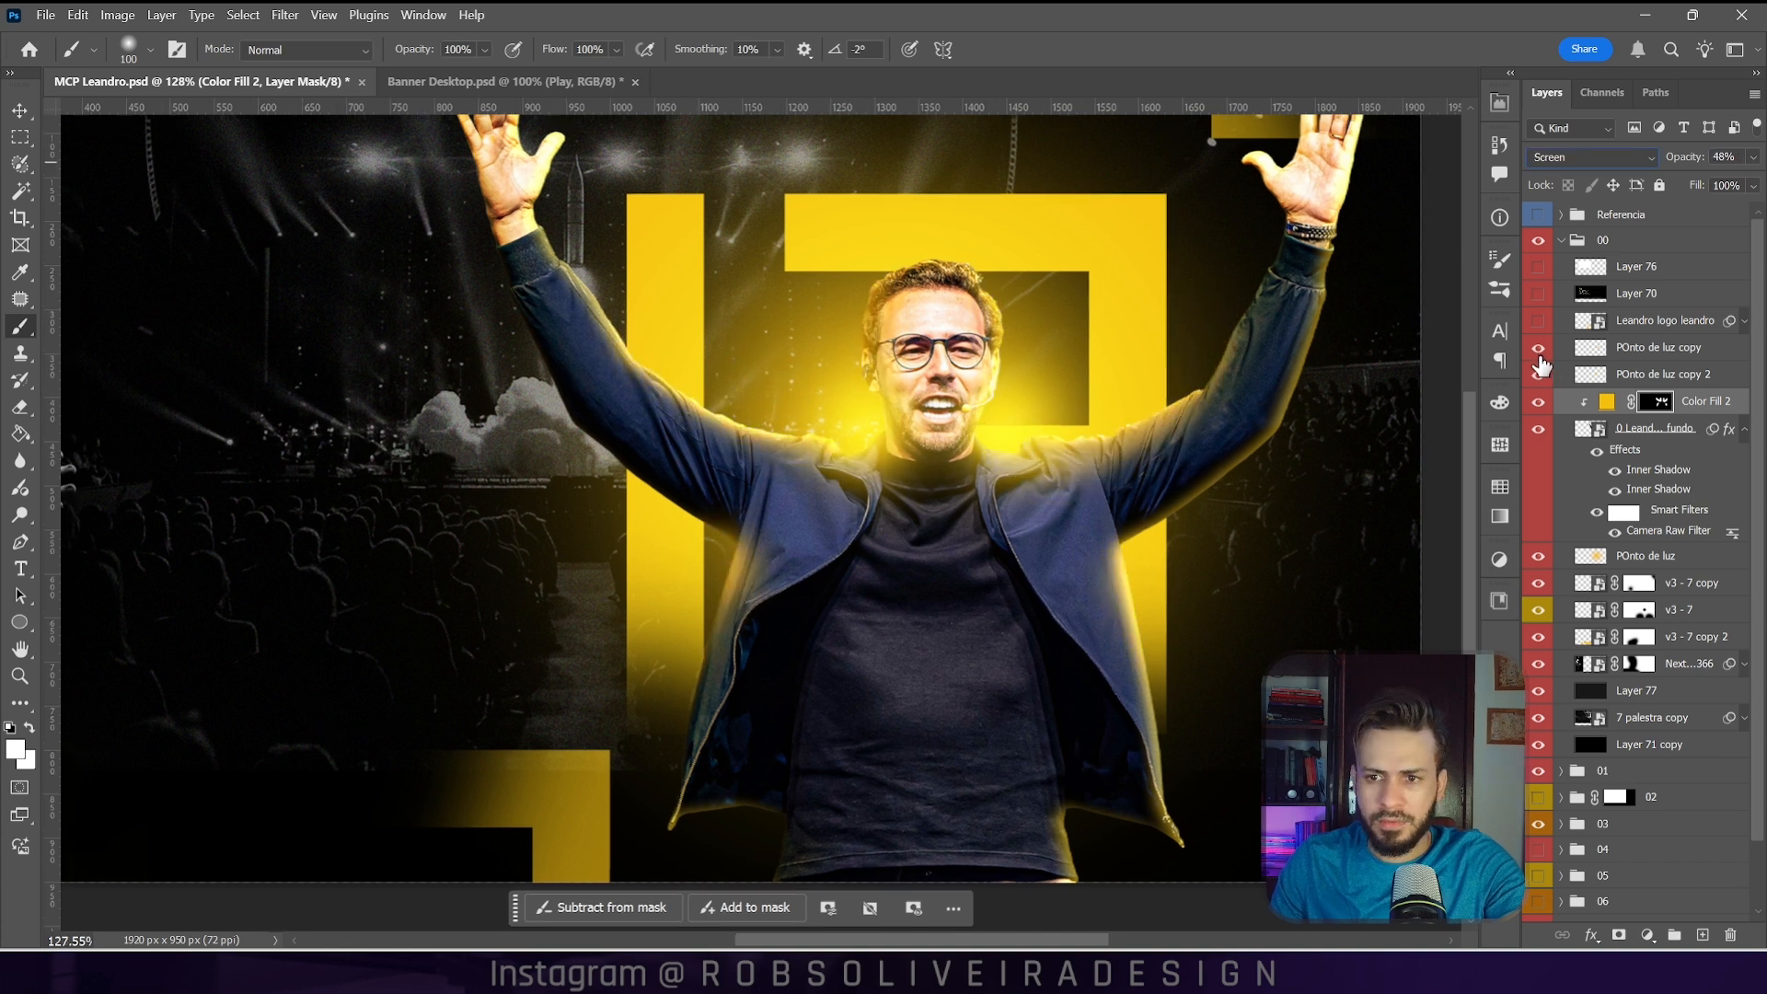
left_click(1535, 349)
left_click(1536, 350)
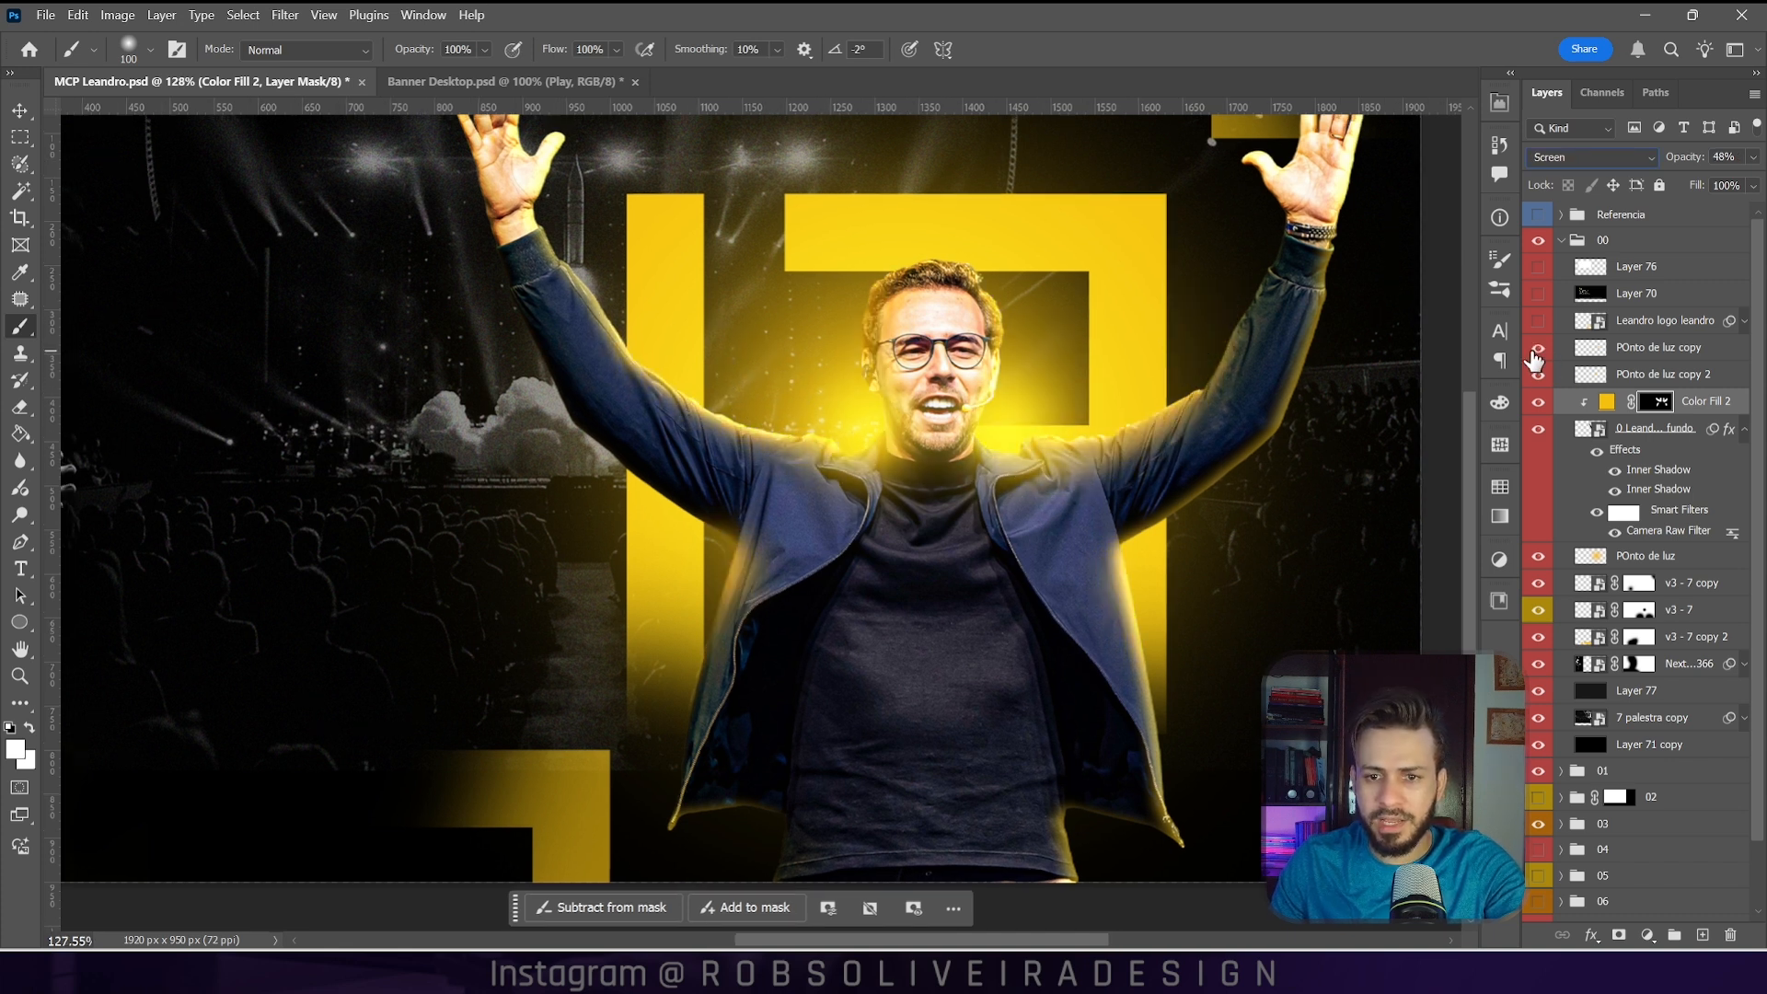
Step: Lower the opacity of POnto de luz copy, set POnto de luz copy 2 to 65% and Color Fill 2 to 35%
left_click(1634, 351)
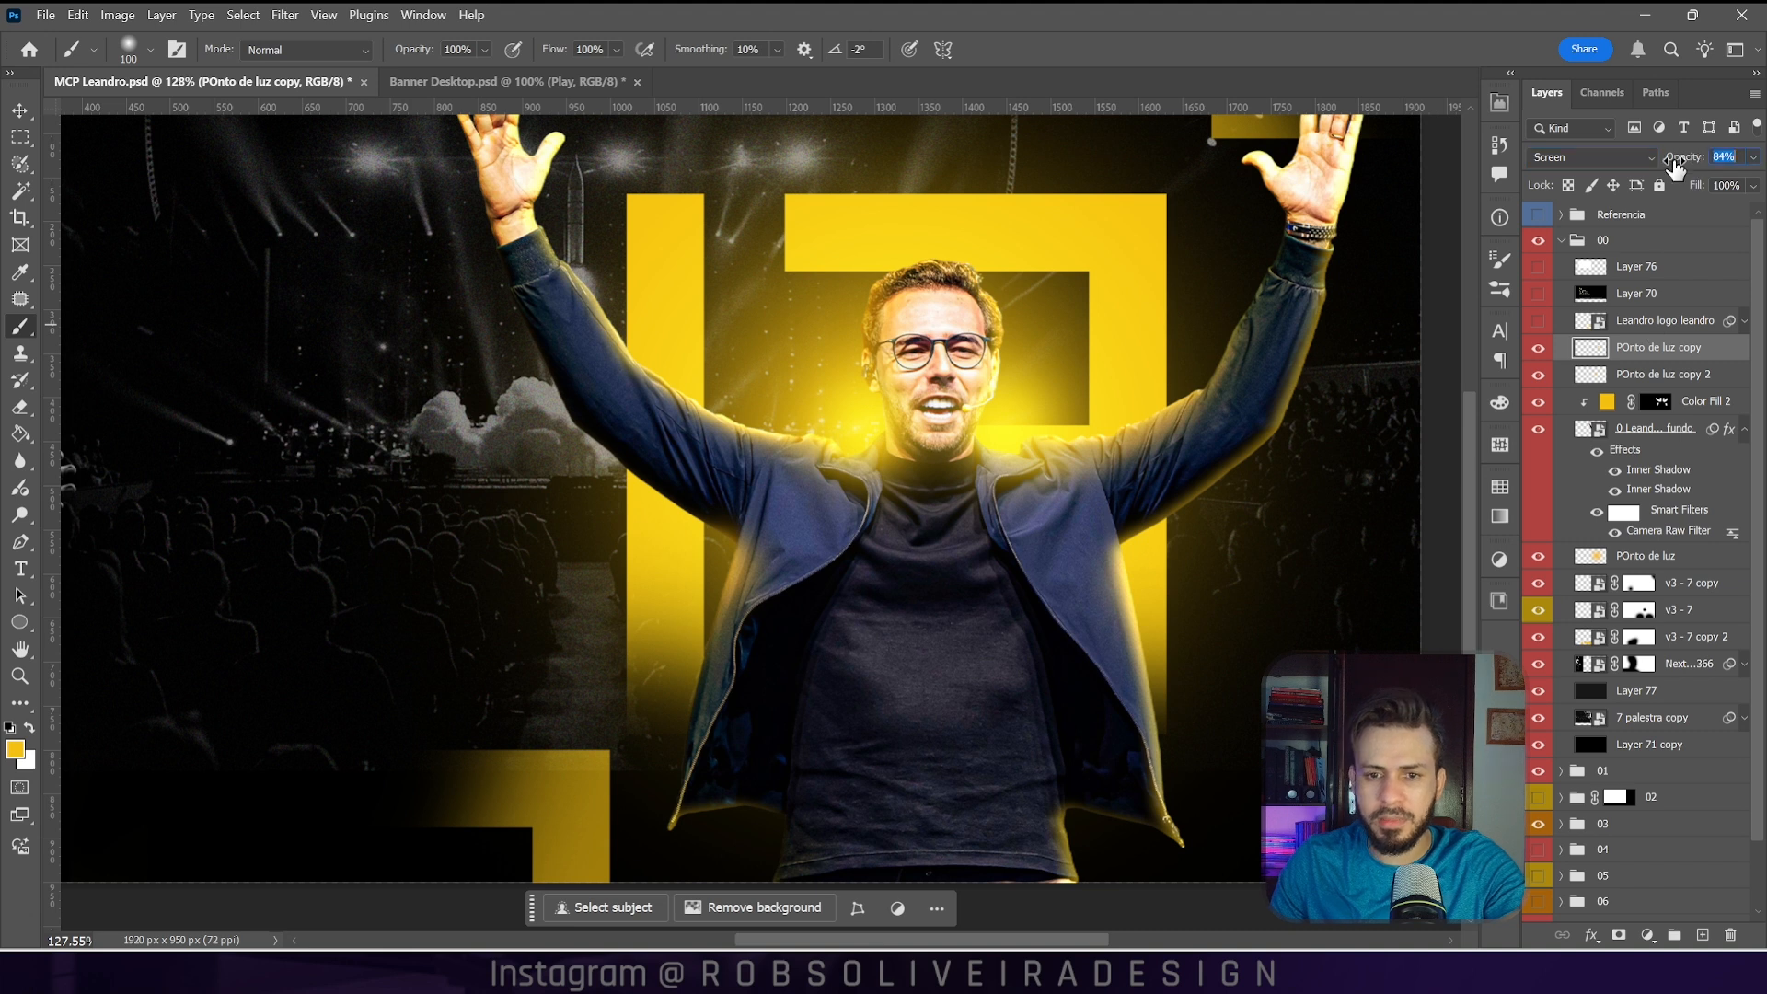
left_click_drag(1672, 167, 1647, 164)
left_click(1664, 372)
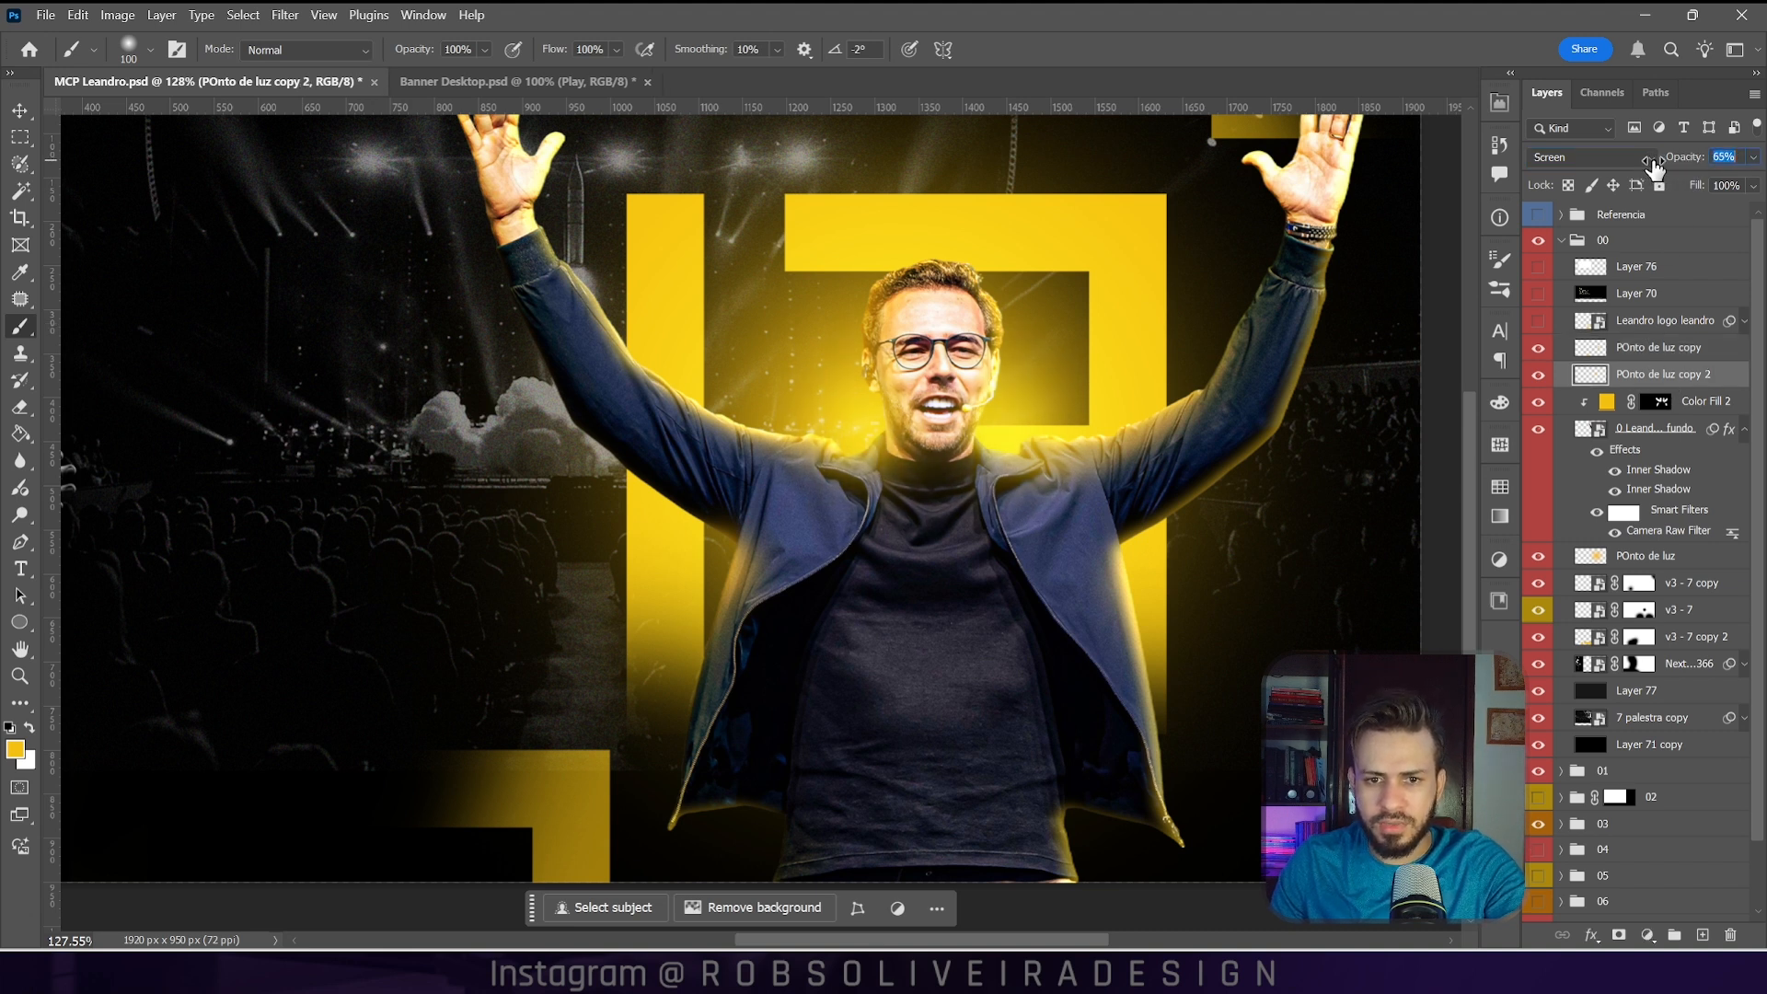
left_click(1702, 405)
left_click_drag(1672, 164, 1678, 167)
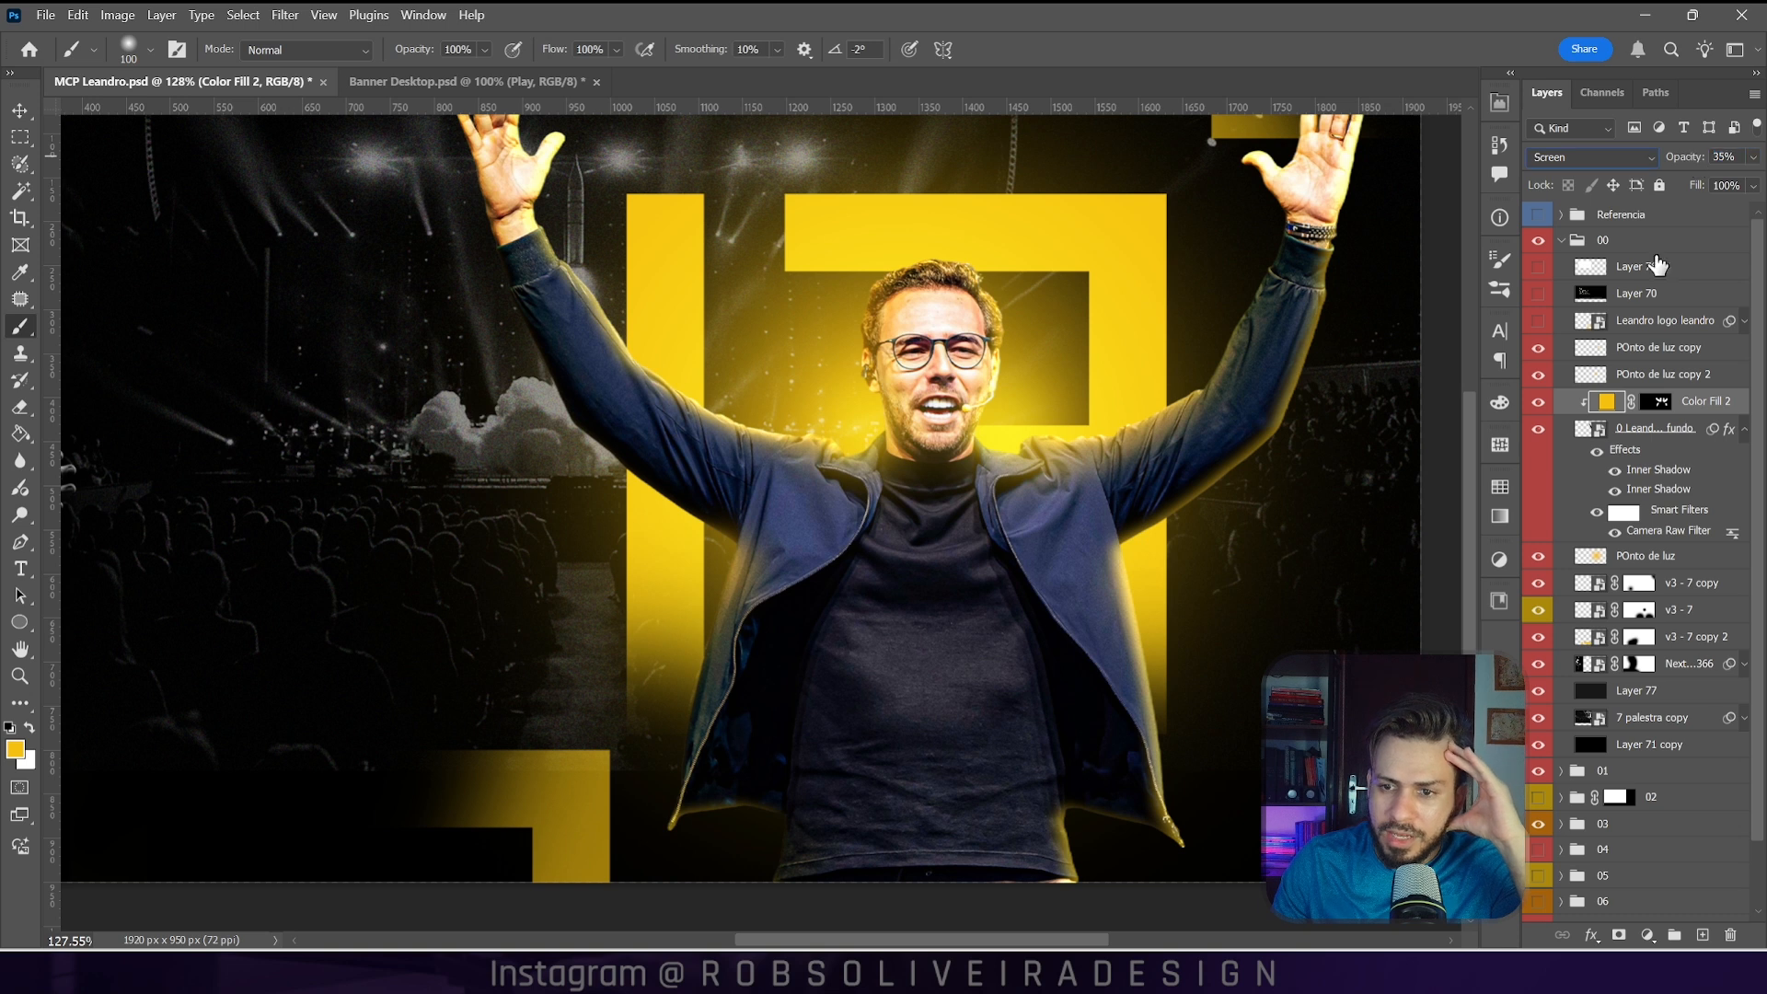
Step: Reduce the cutout's Linear Dodge (Add) inner shadow opacity to 27% and its Overlay inner shadow opacity to 16%
double_click(1654, 473)
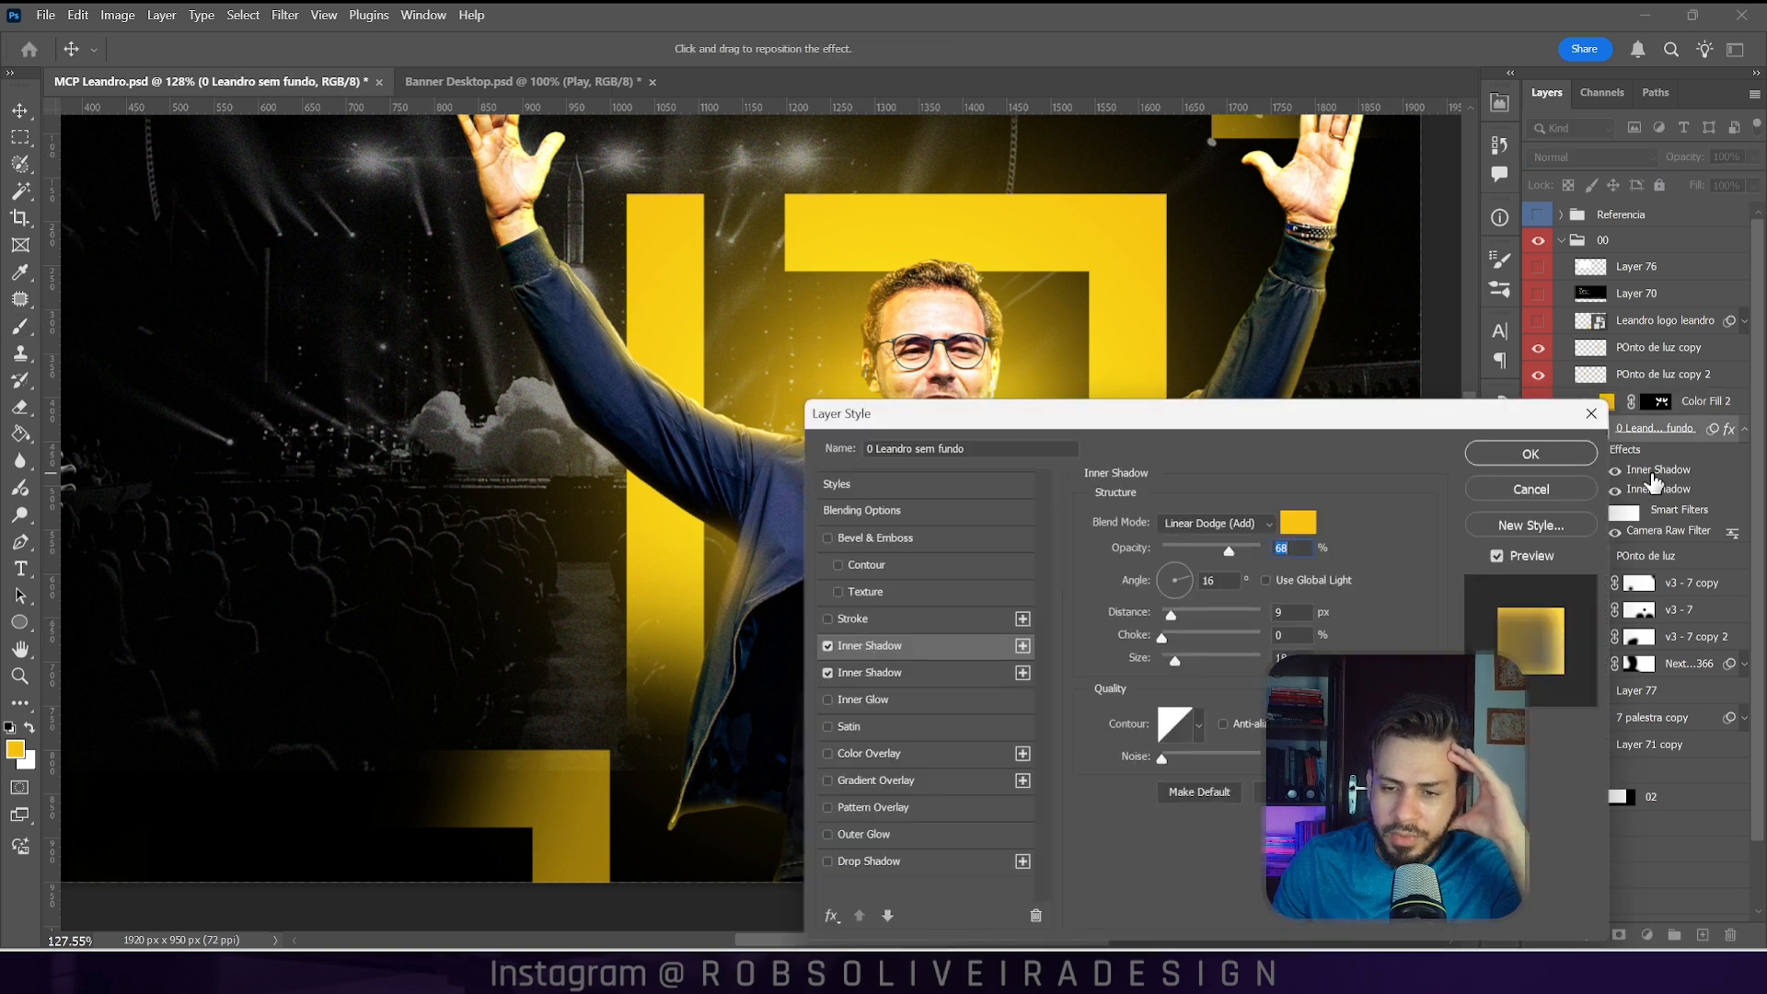
left_click_drag(1254, 436, 1295, 568)
left_click_drag(1218, 675, 1226, 677)
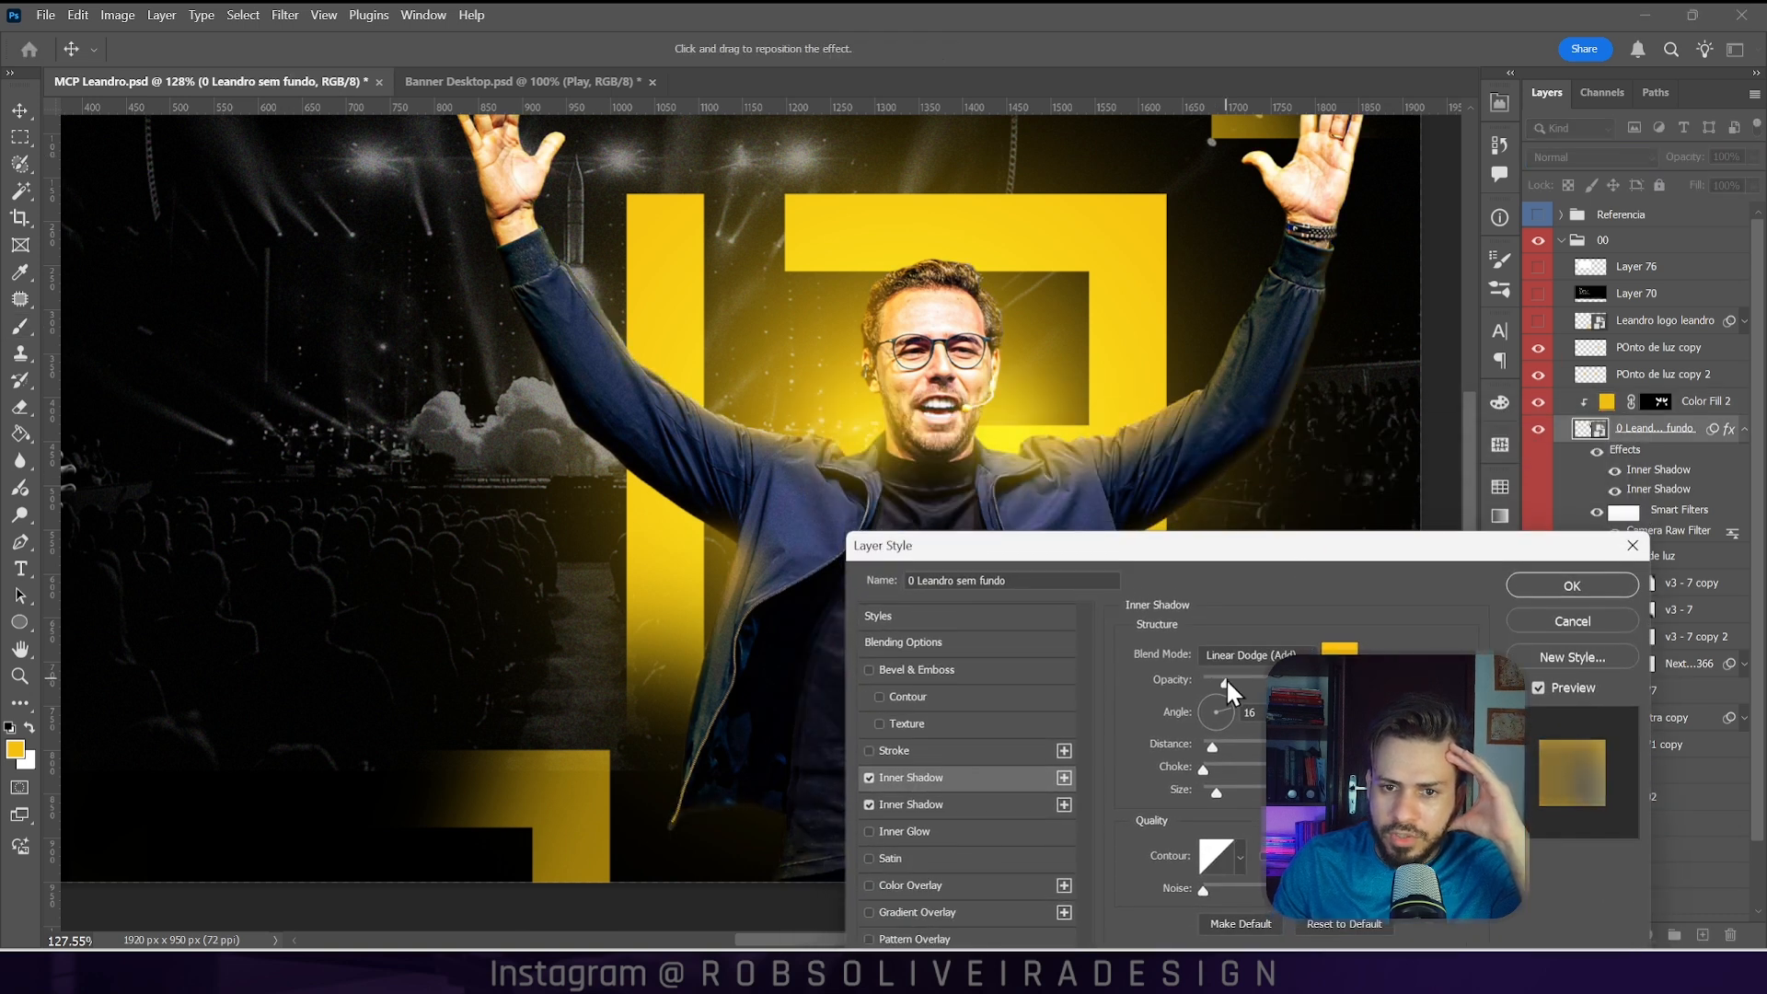
left_click(1546, 584)
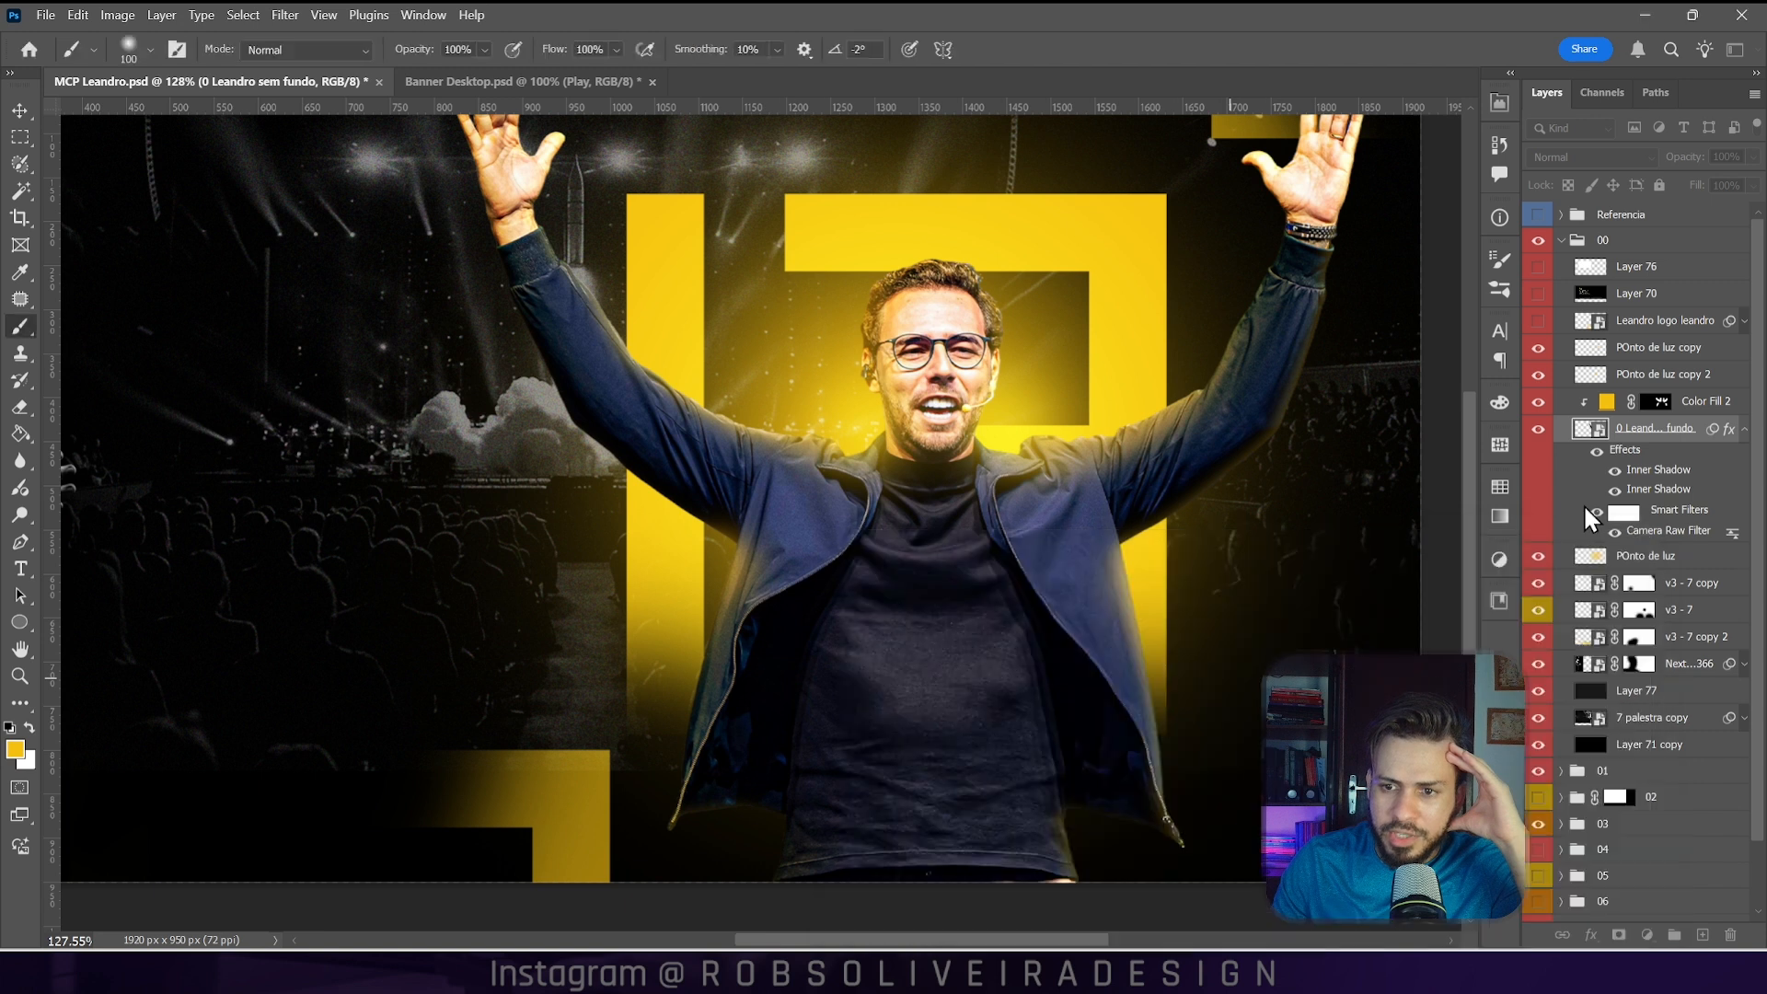
double_click(1655, 491)
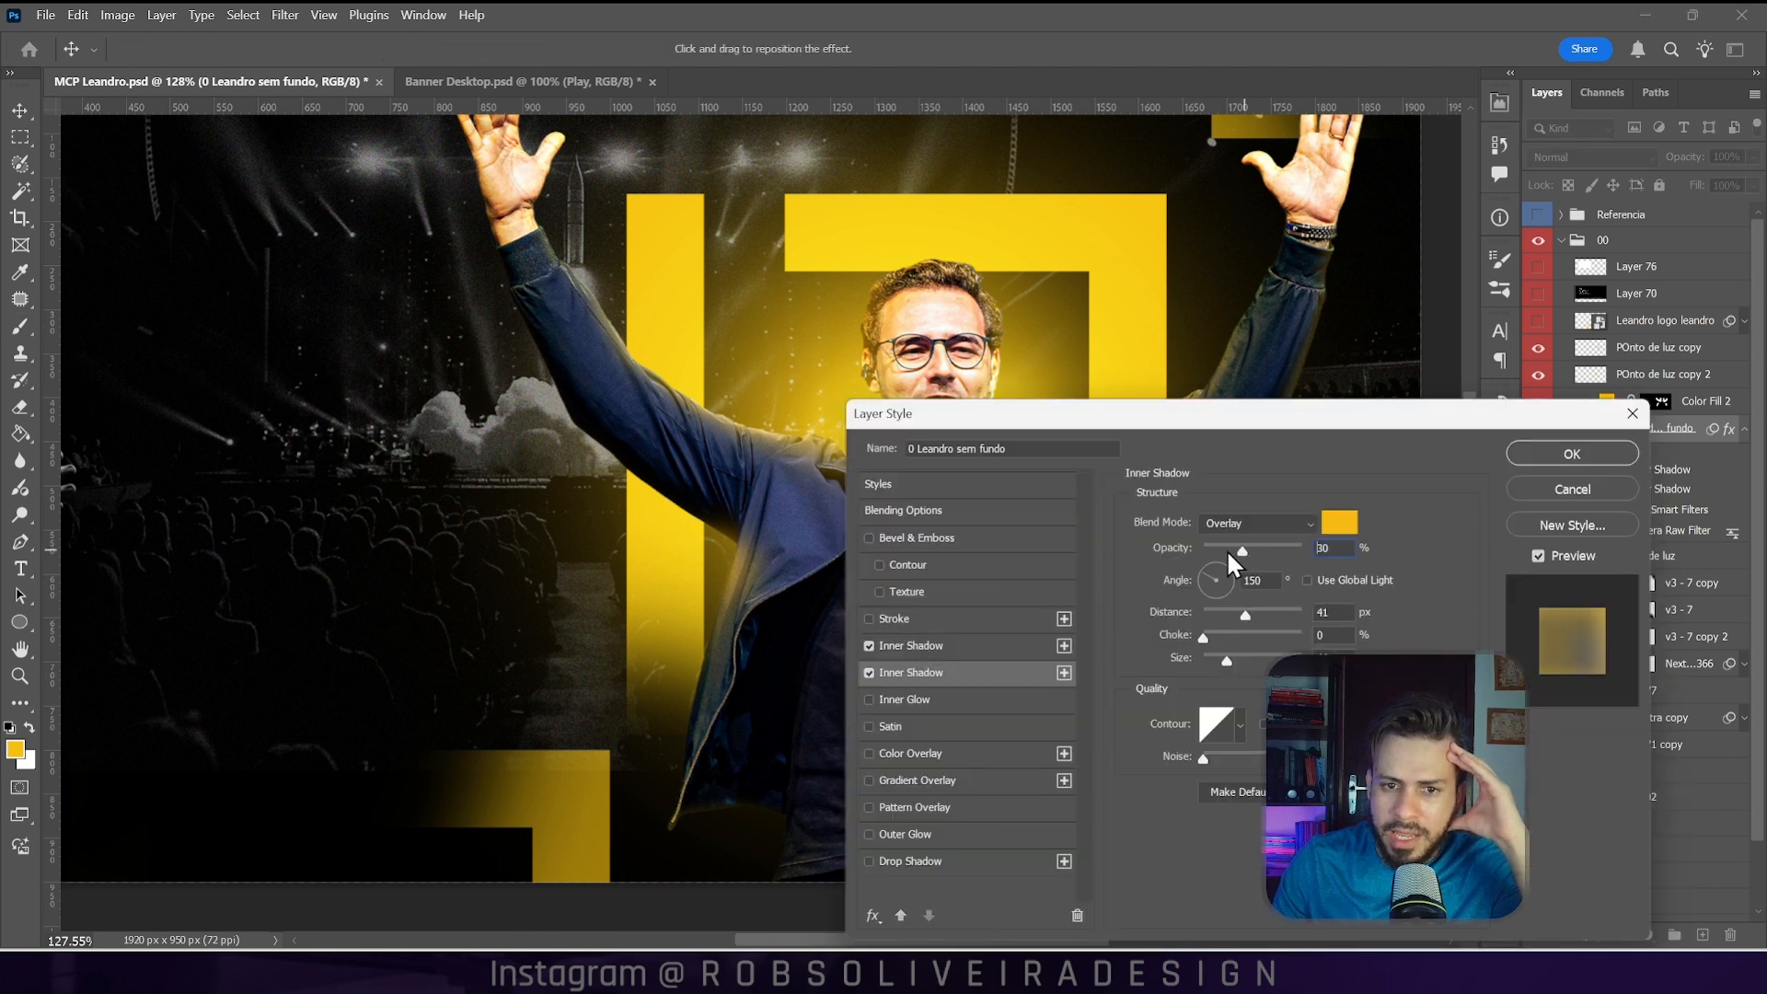
left_click_drag(1226, 551, 1218, 554)
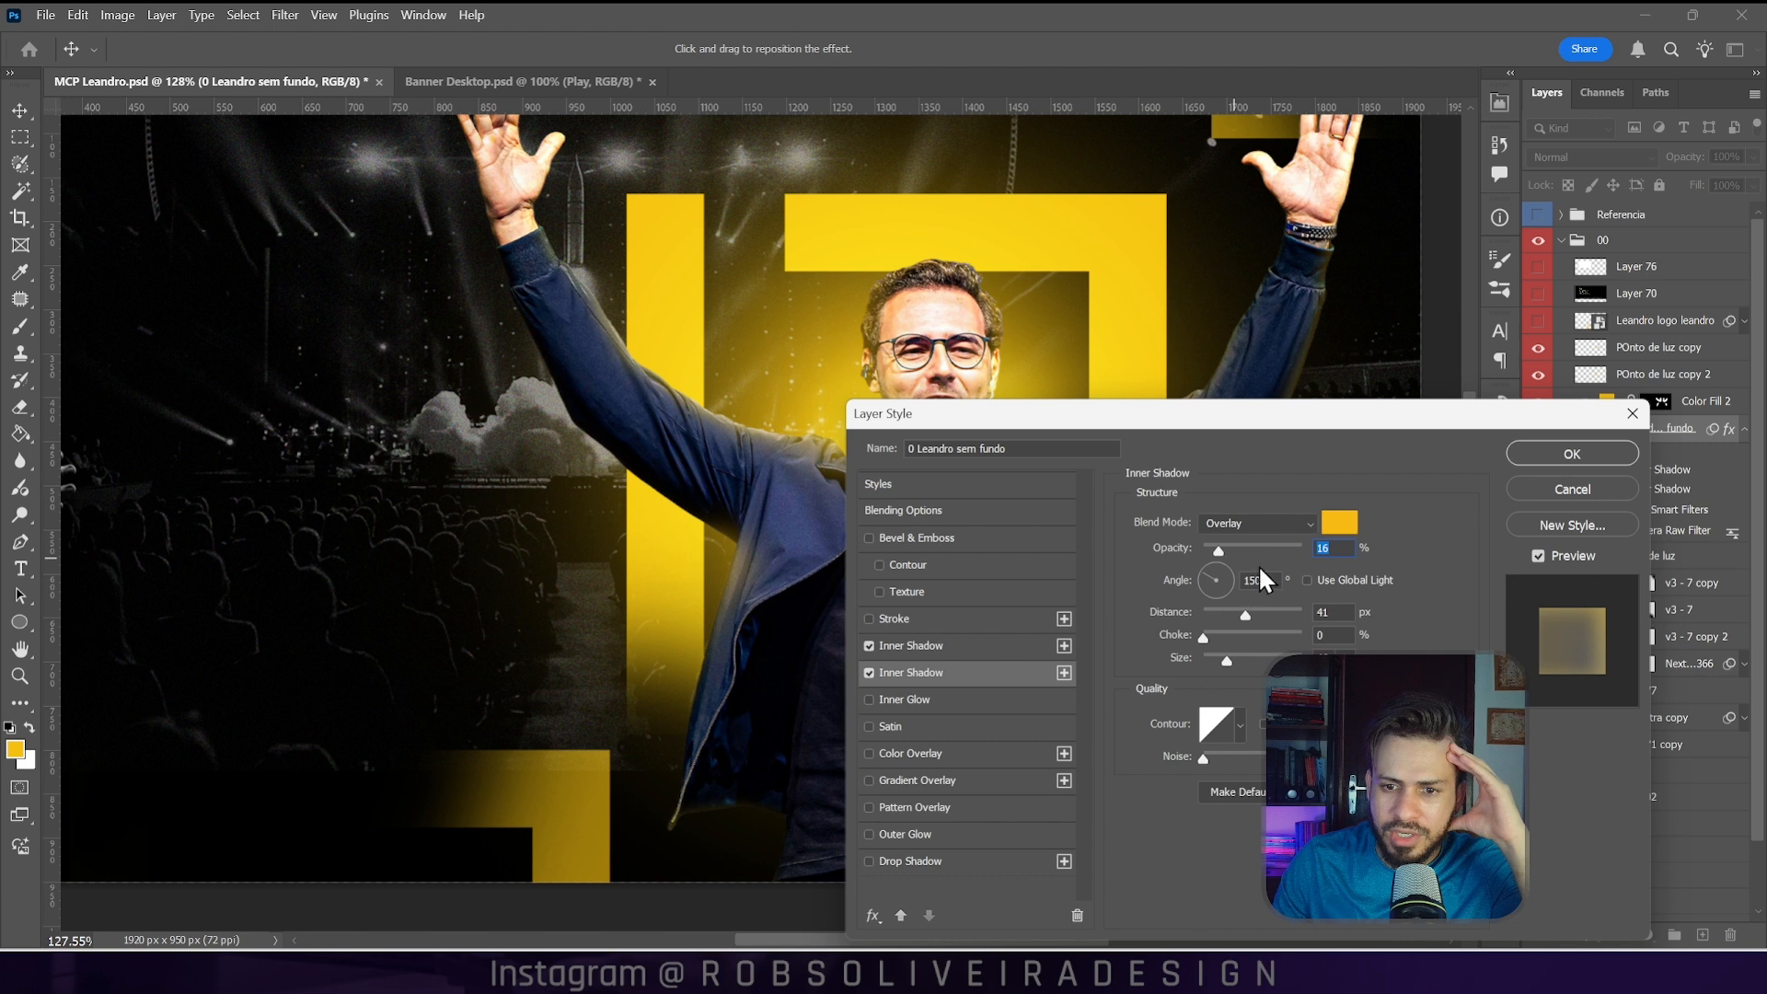
left_click(1572, 453)
Step: Set the opacity of the yellow Color Fill 2 layer to 44%
left_click(1708, 405)
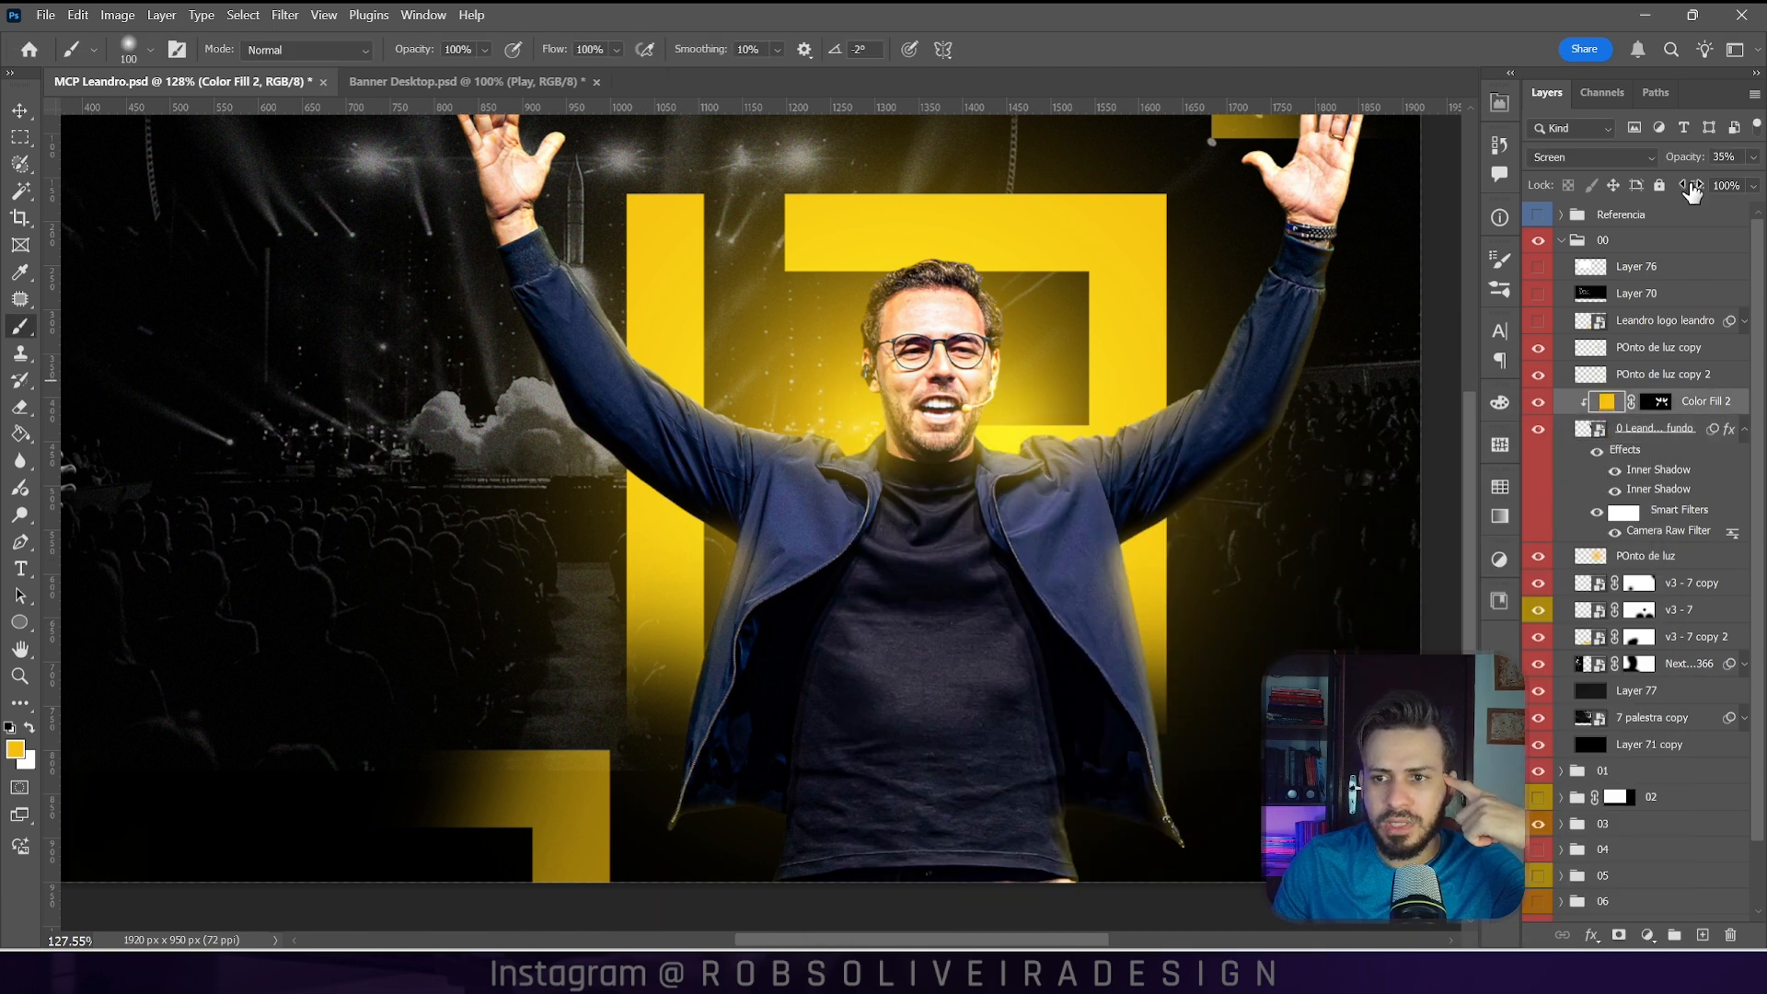
left_click_drag(1682, 163, 1699, 167)
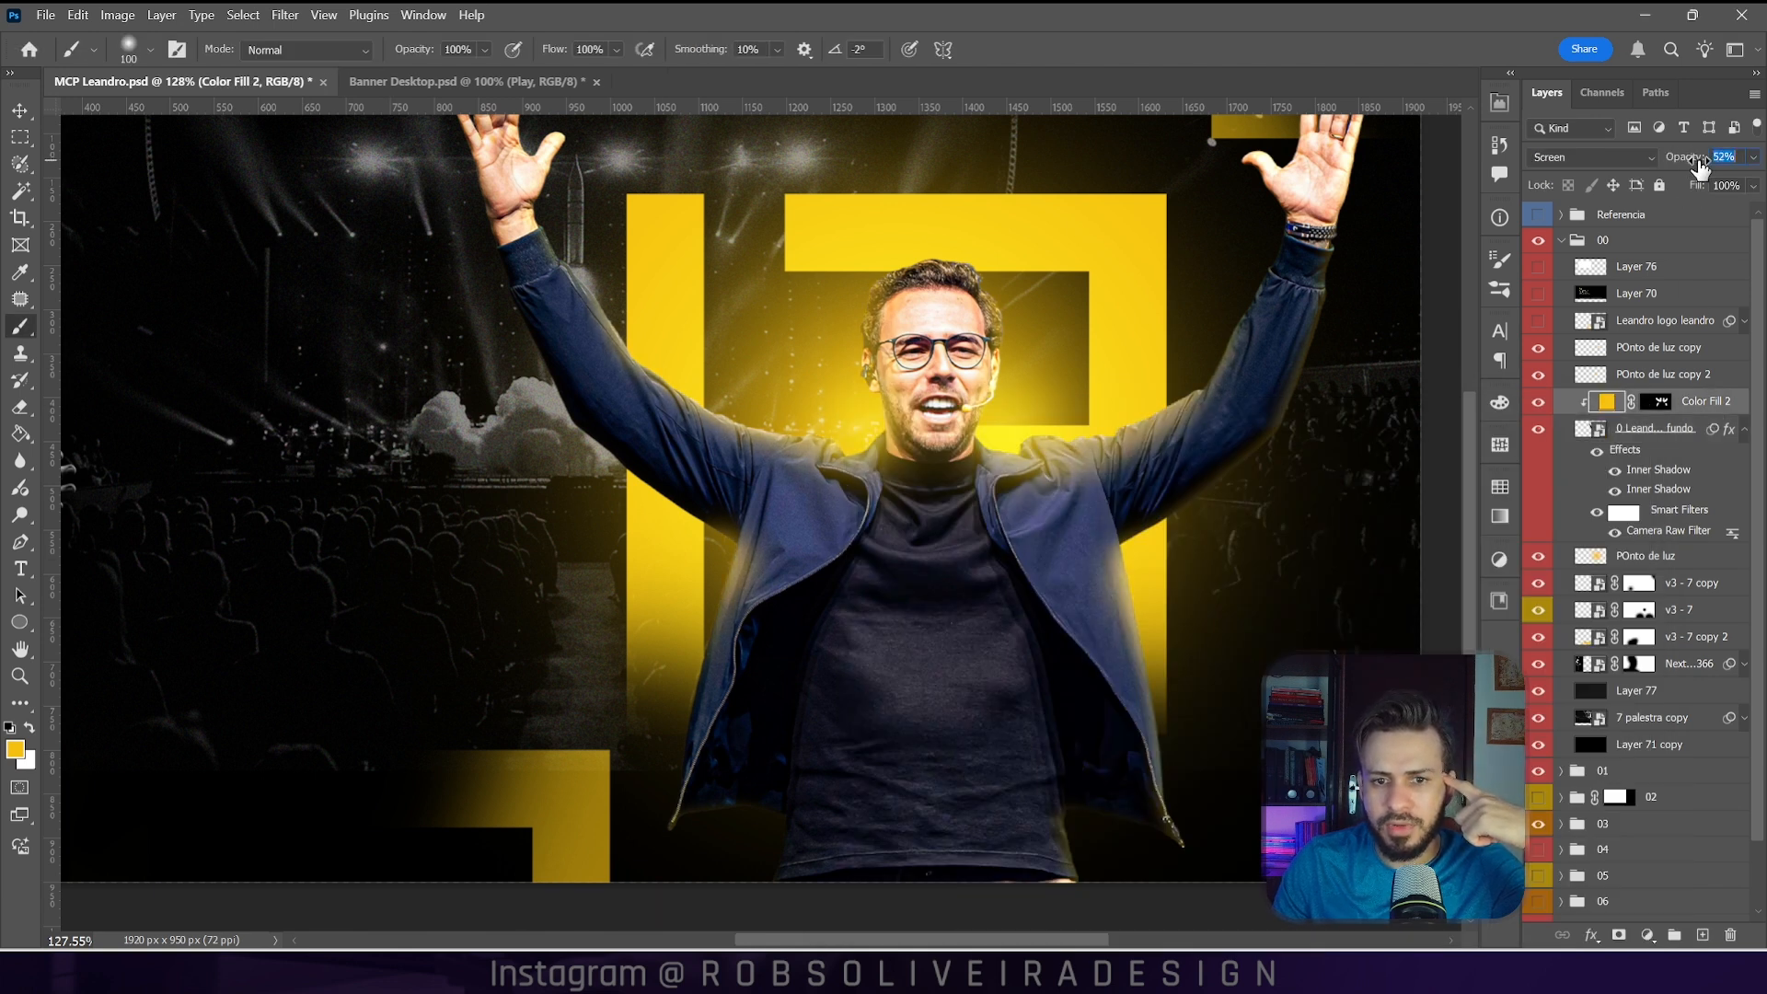
left_click_drag(1688, 167, 1691, 166)
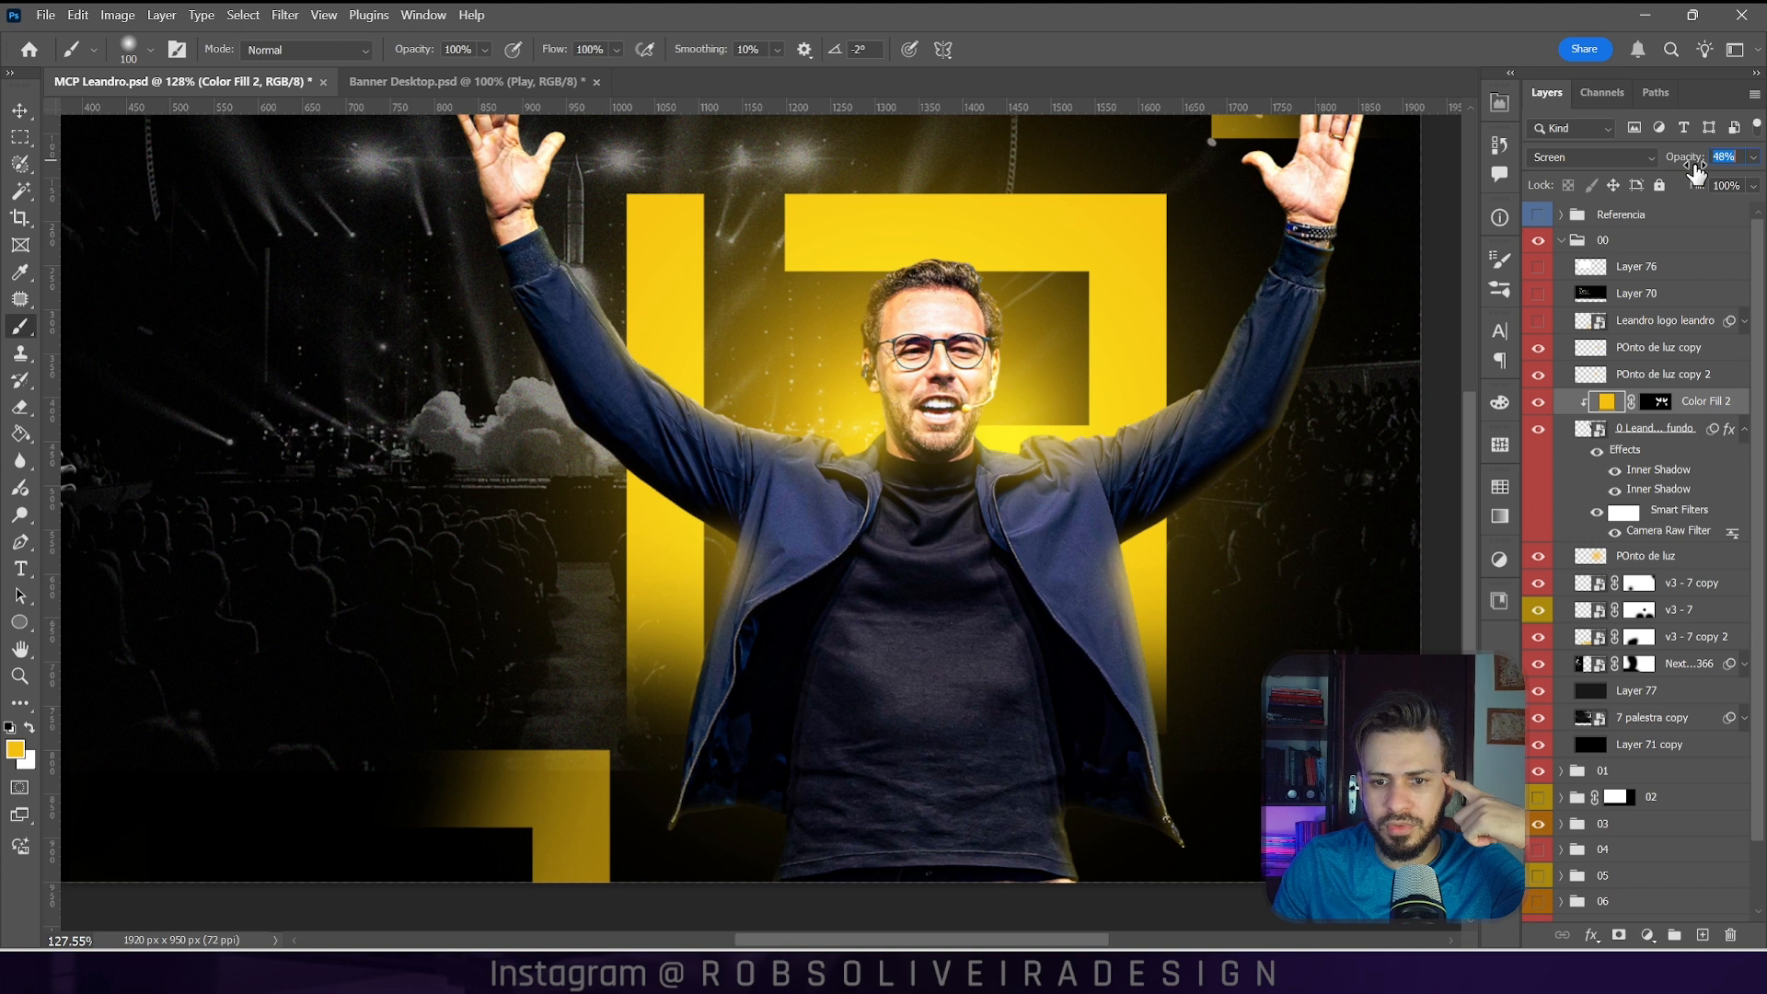
Step: Strengthen the cutout's Overlay inner shadow and apply the layer style
double_click(1659, 473)
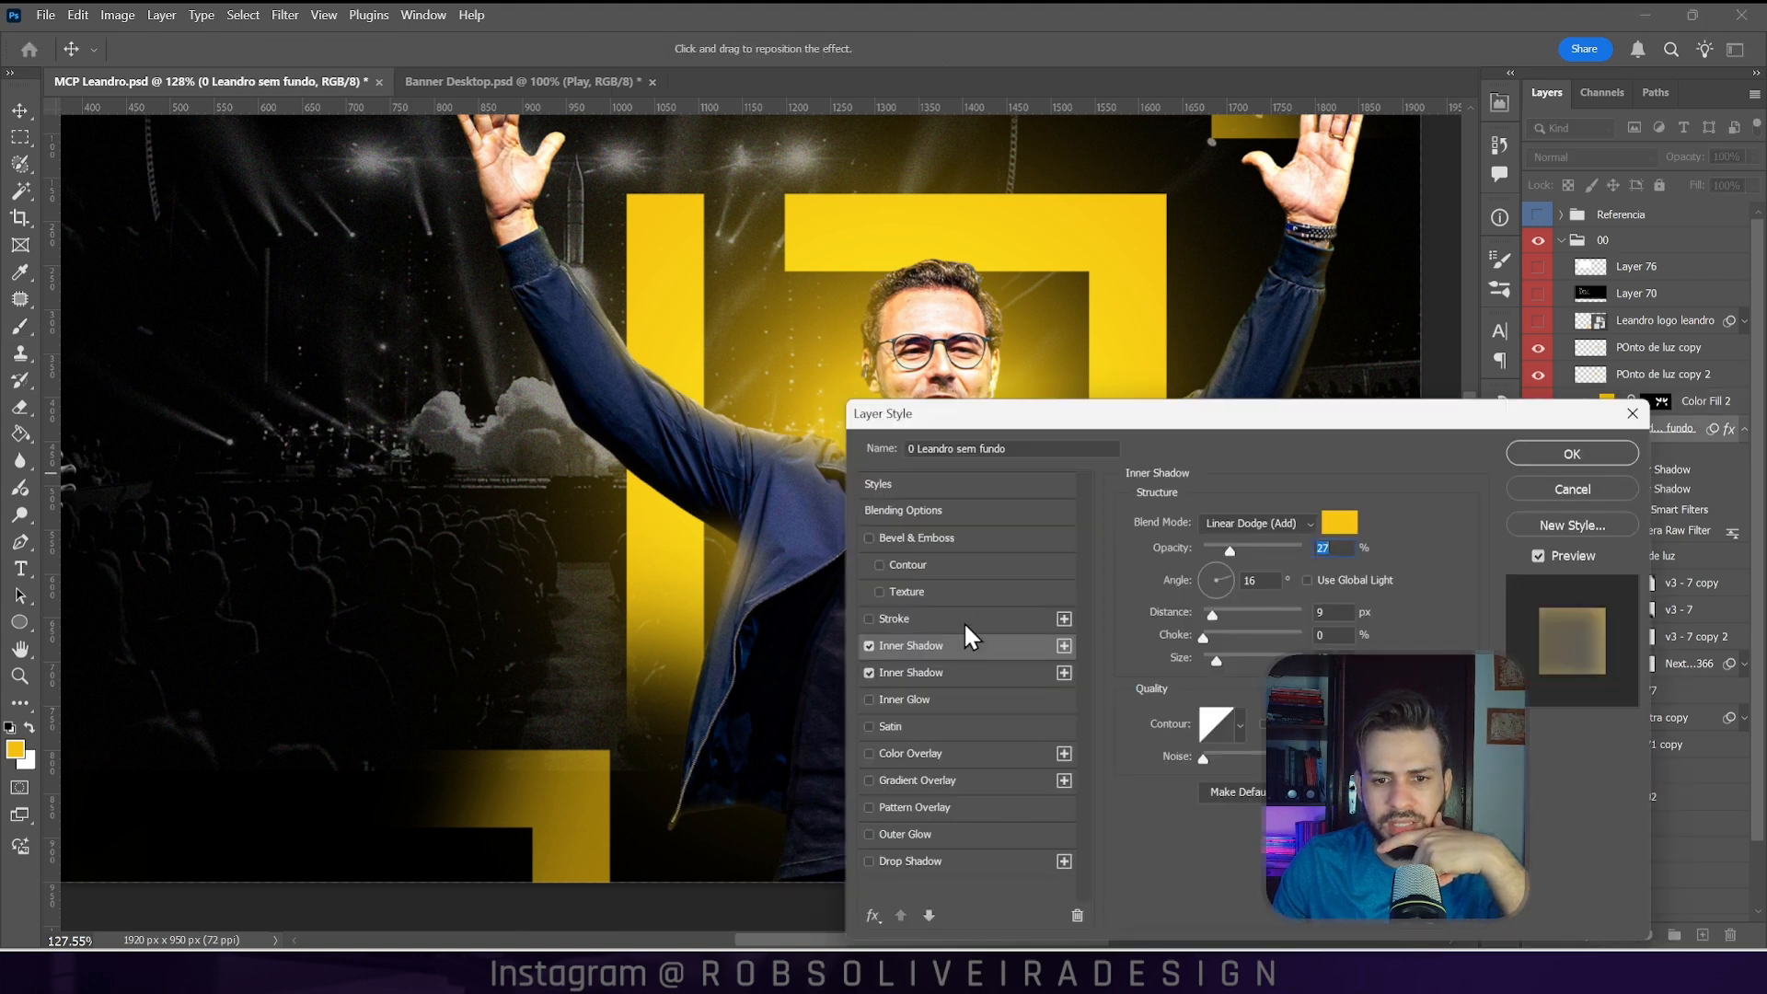
left_click_drag(1307, 422, 1337, 550)
left_click(990, 801)
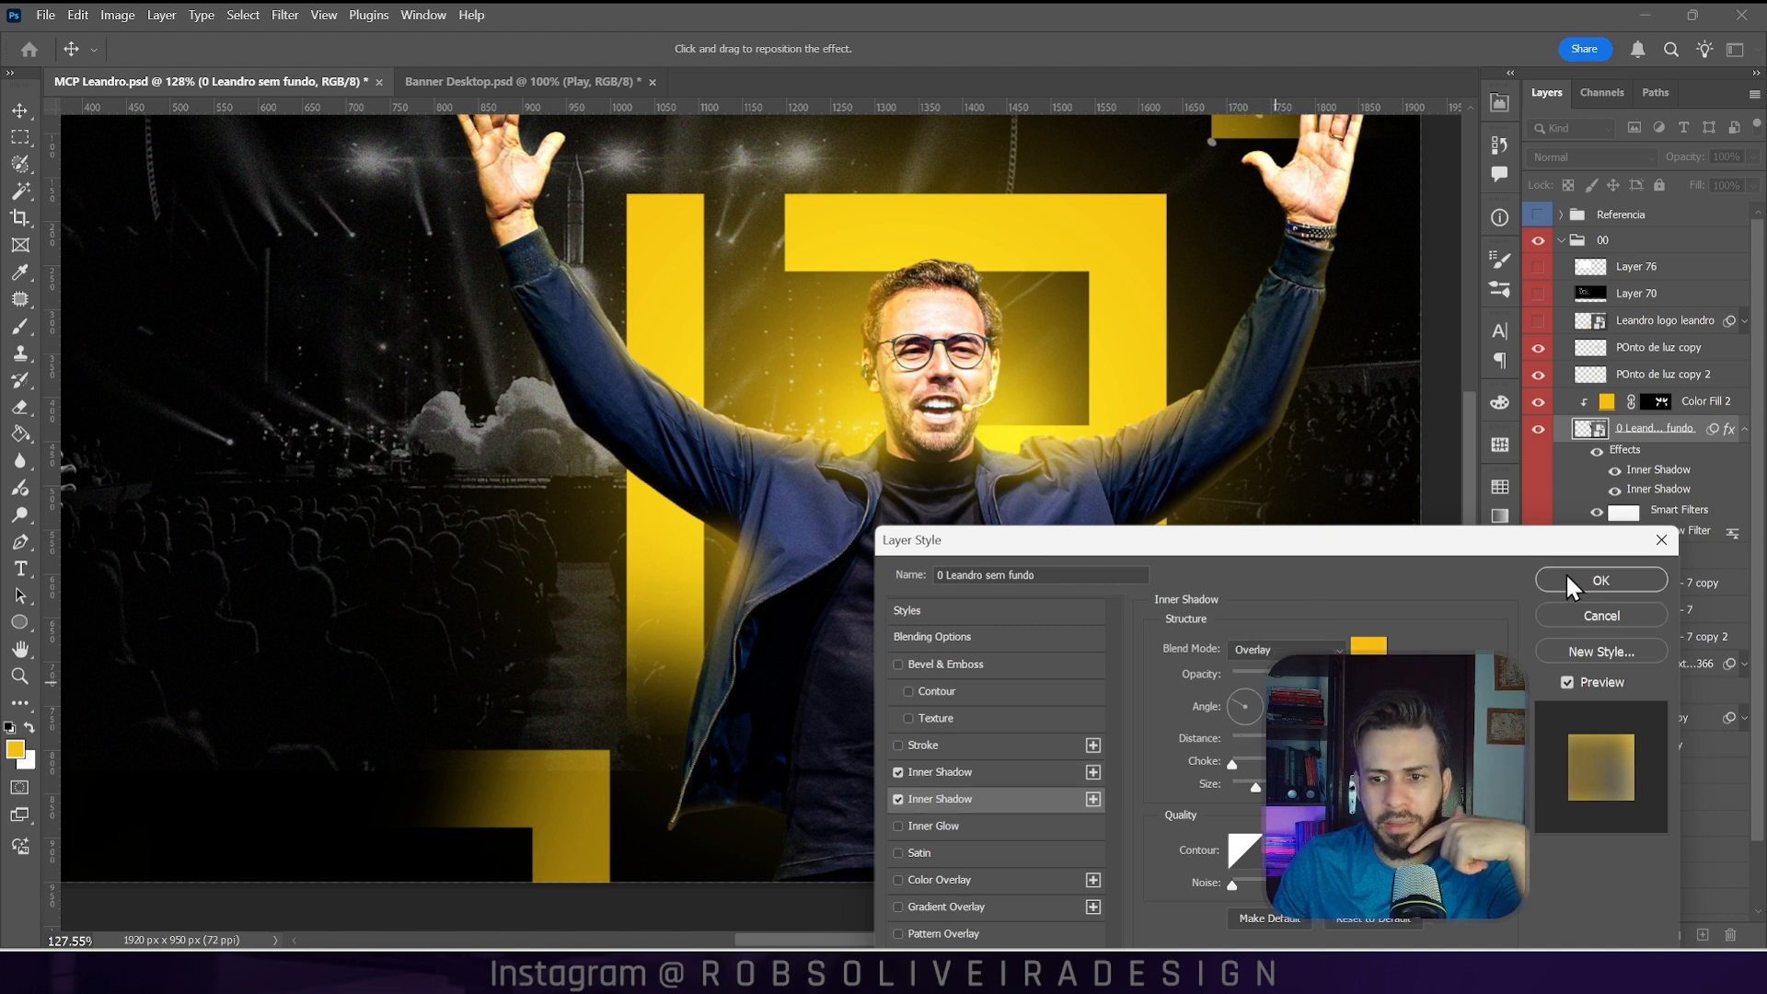
left_click(1601, 580)
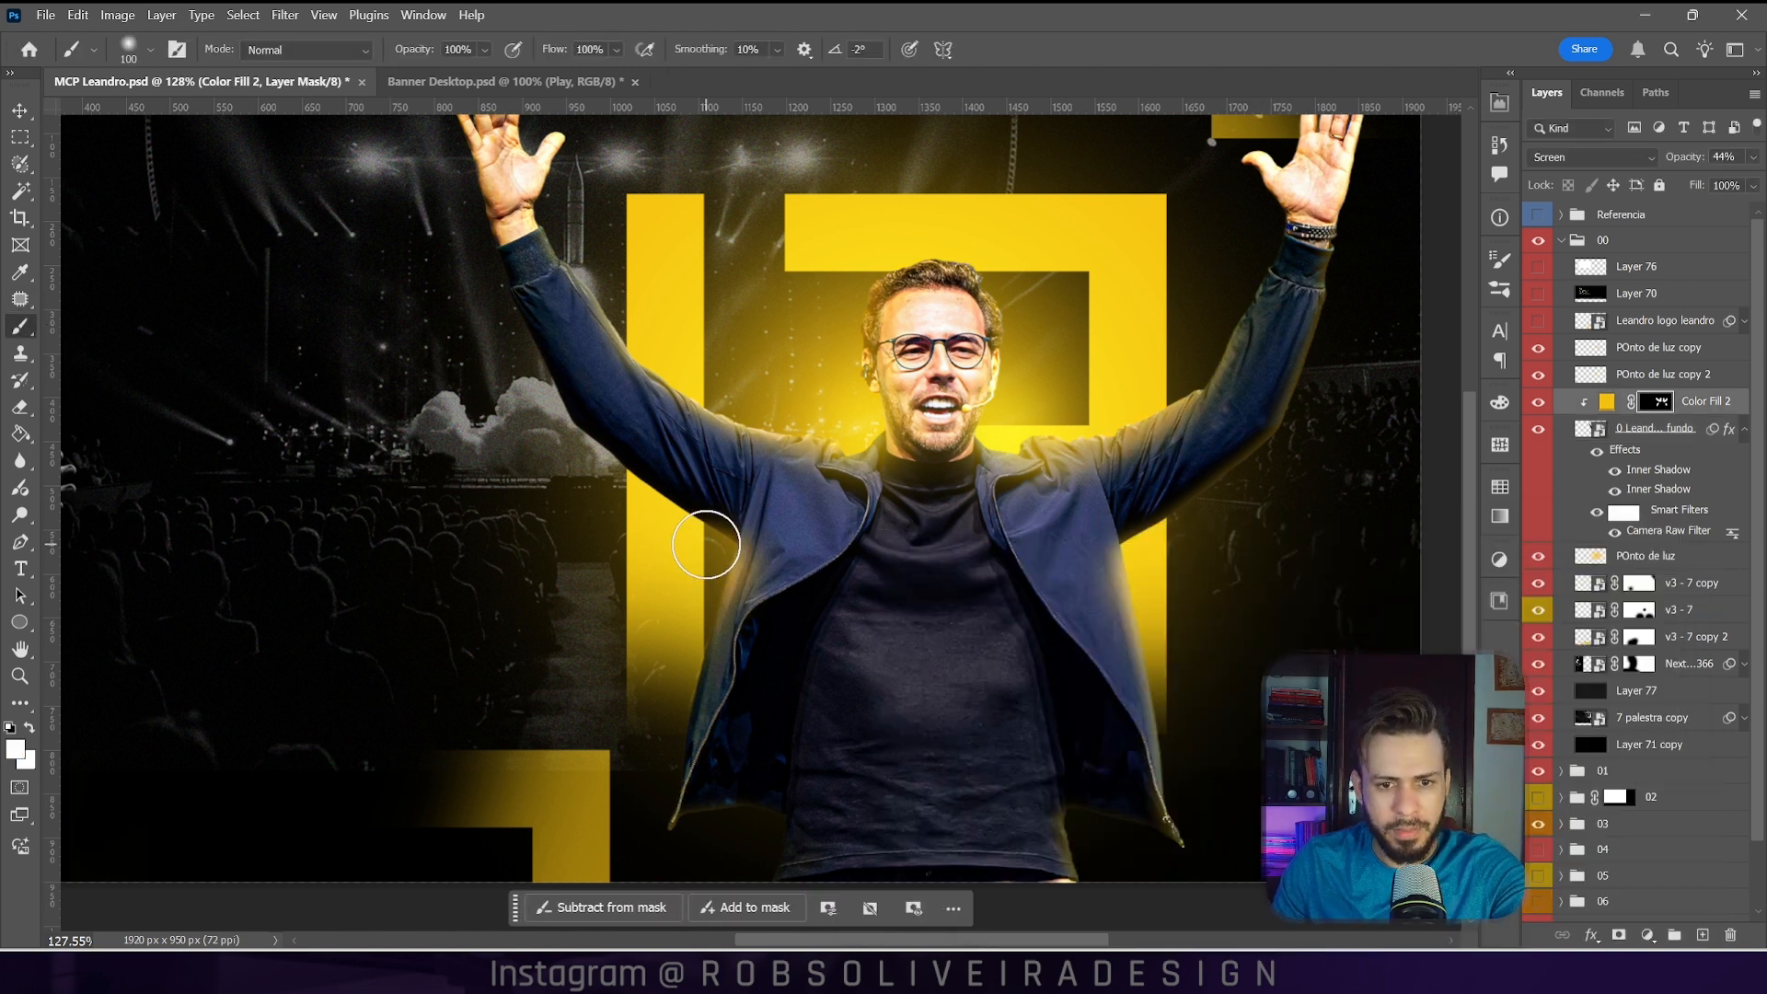
Step: Paint yellow light under the man's arms on the Color Fill 2 mask and save the document
left_click_drag(706, 545, 649, 488)
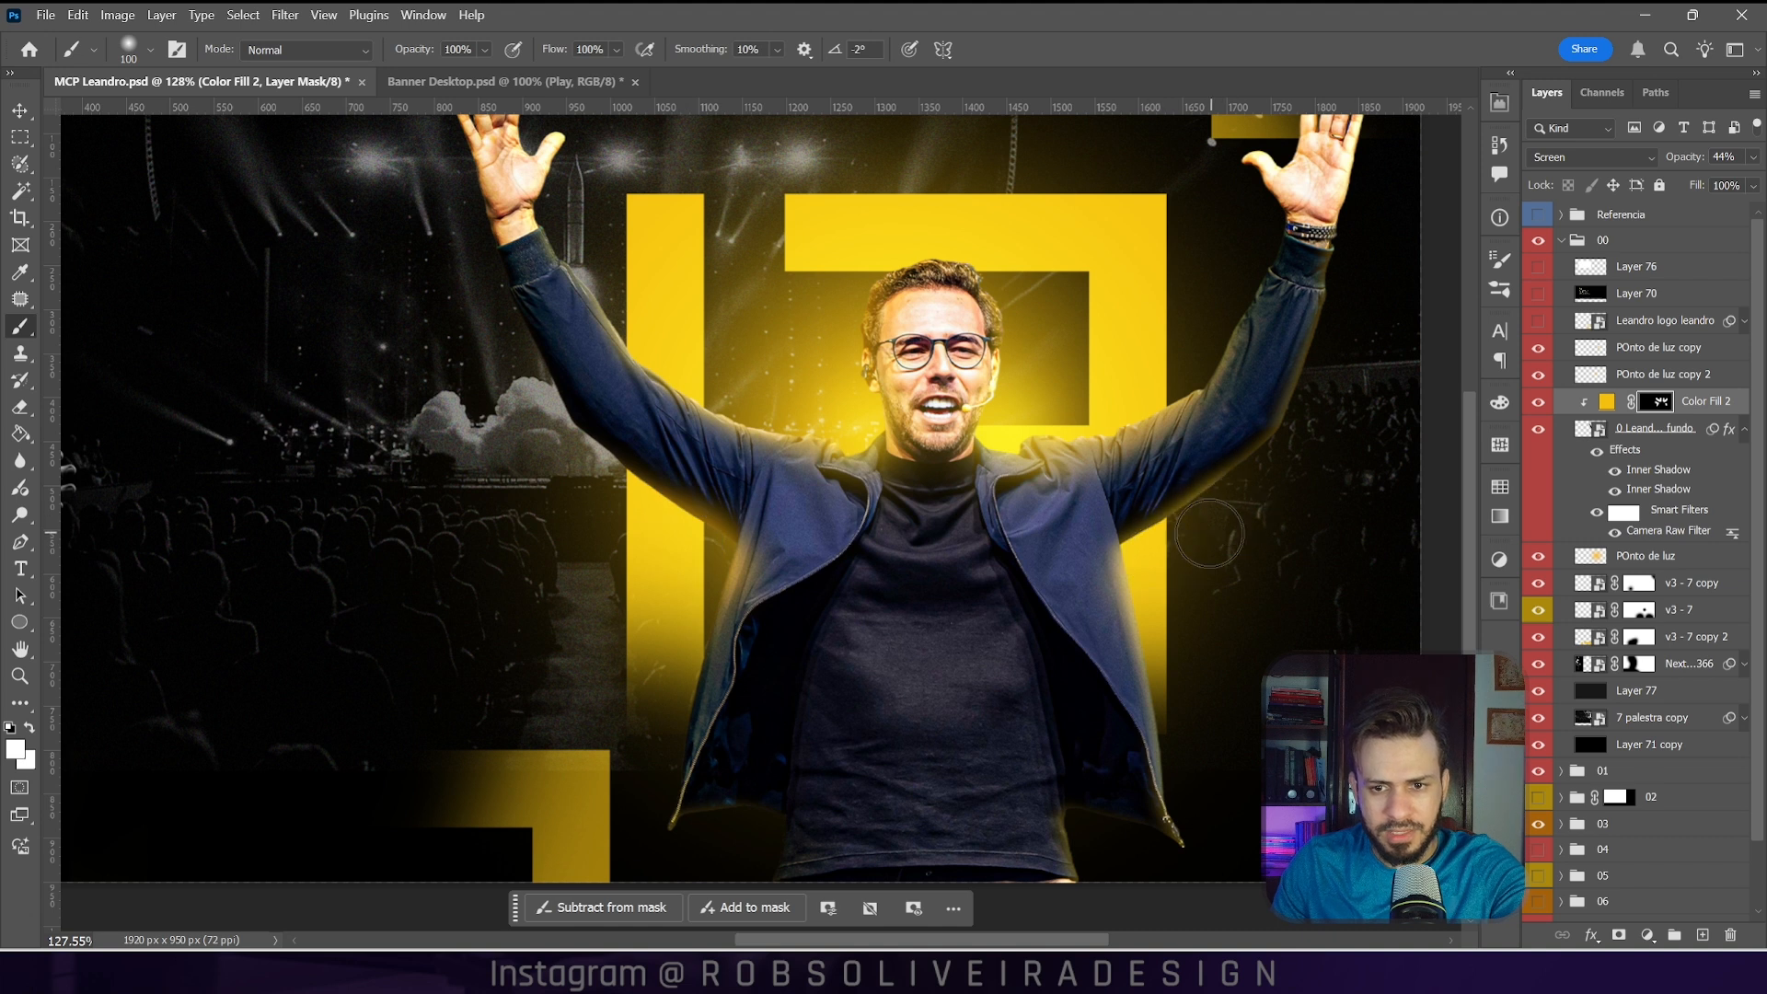
scroll(1146, 550, "down", 6)
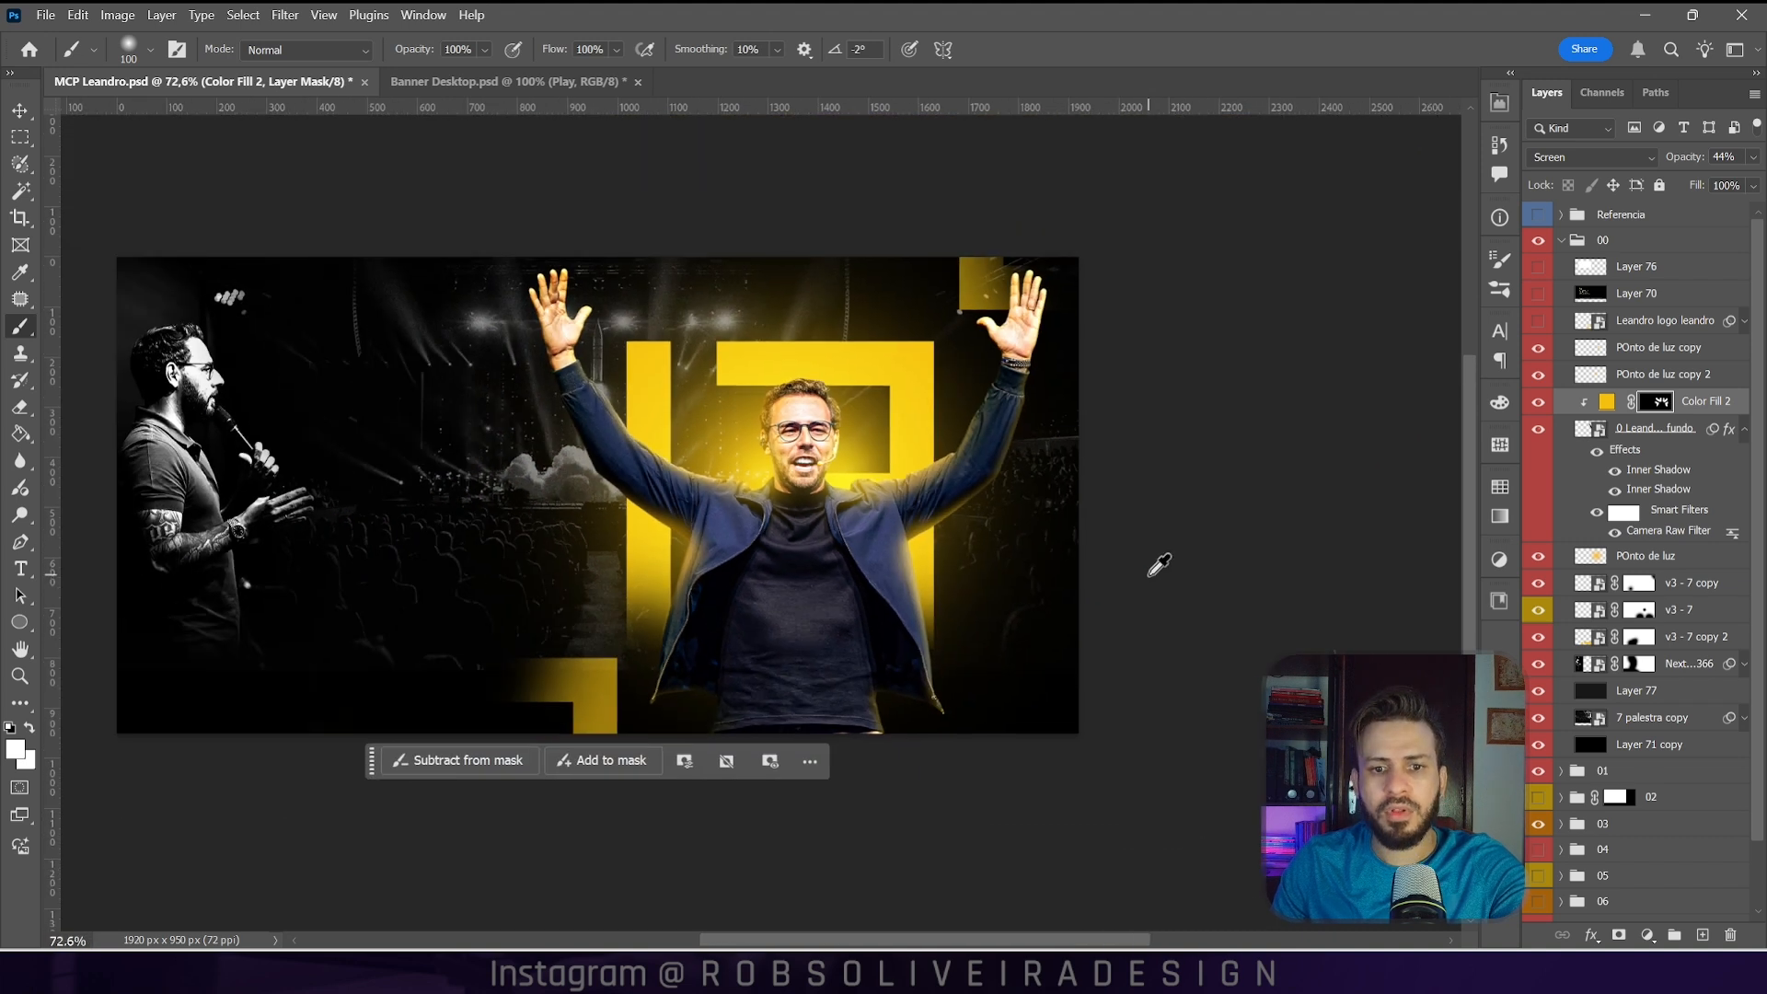
scroll(694, 426, "up", 5)
key("ctrl+s")
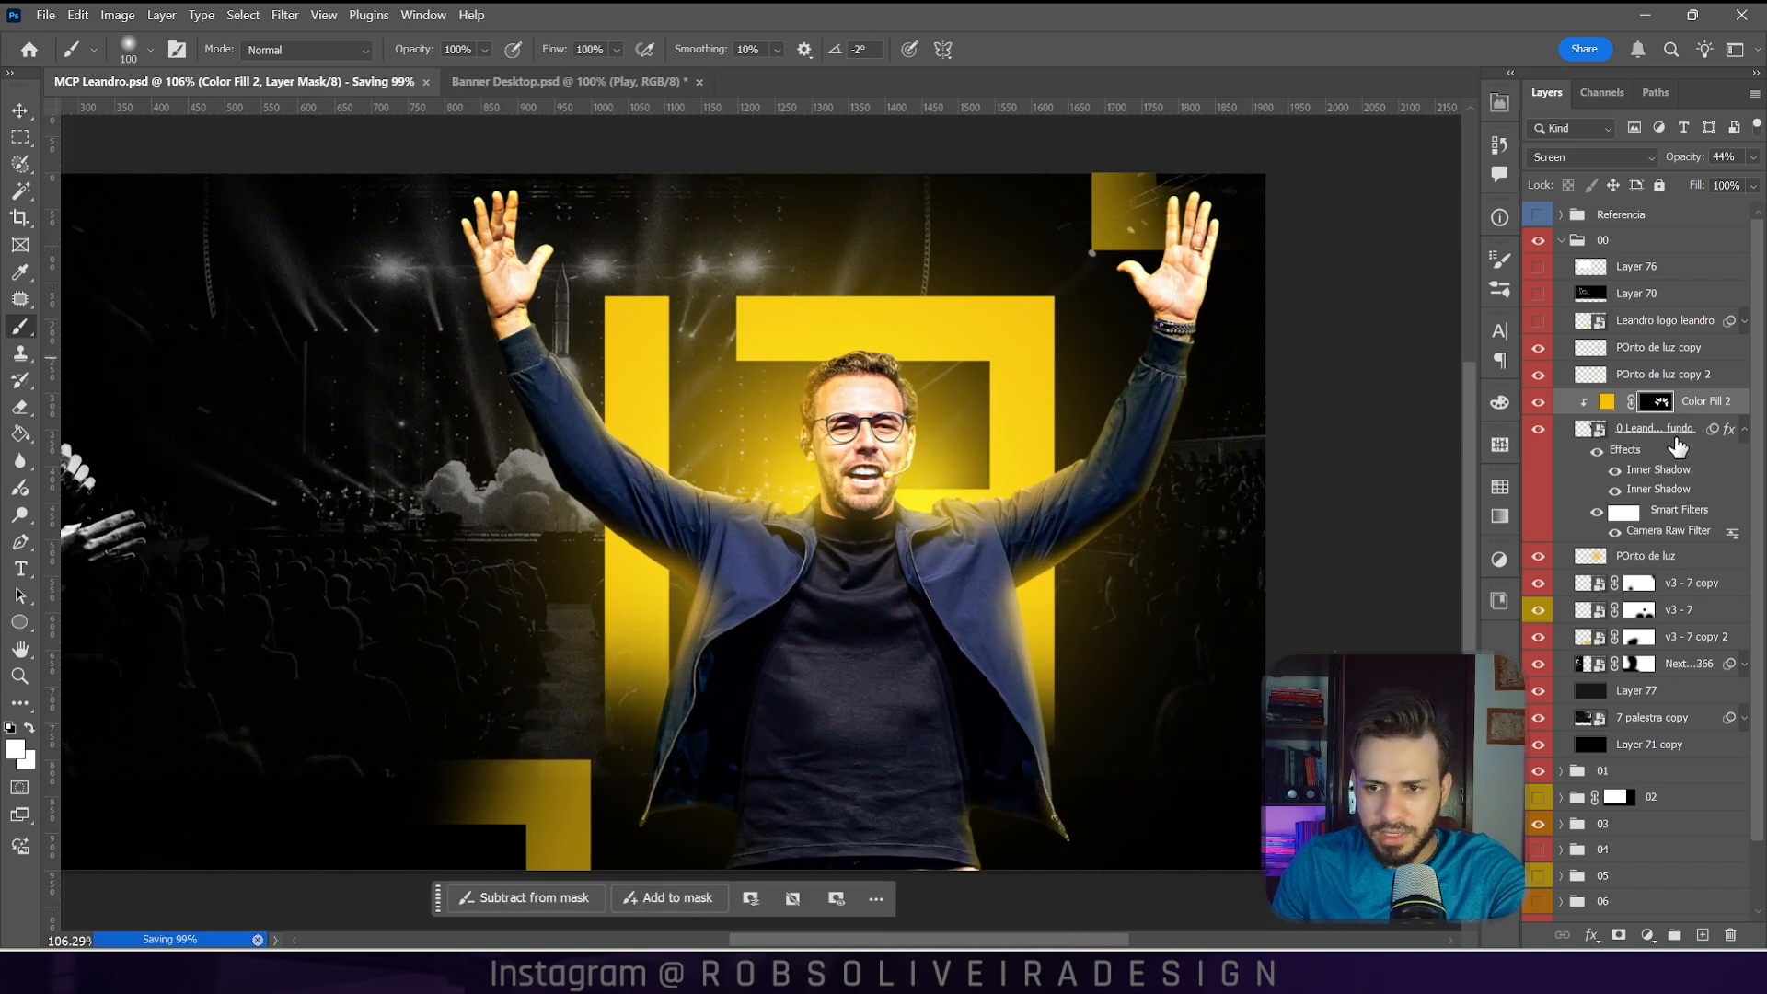
Step: Desaturate the blues of the man's cutout to -67 with a Hue/Saturation adjustment
left_click(1671, 429)
key("ctrl+u")
left_click_drag(868, 187, 1289, 296)
left_click(953, 586)
left_click_drag(1243, 488, 1171, 493)
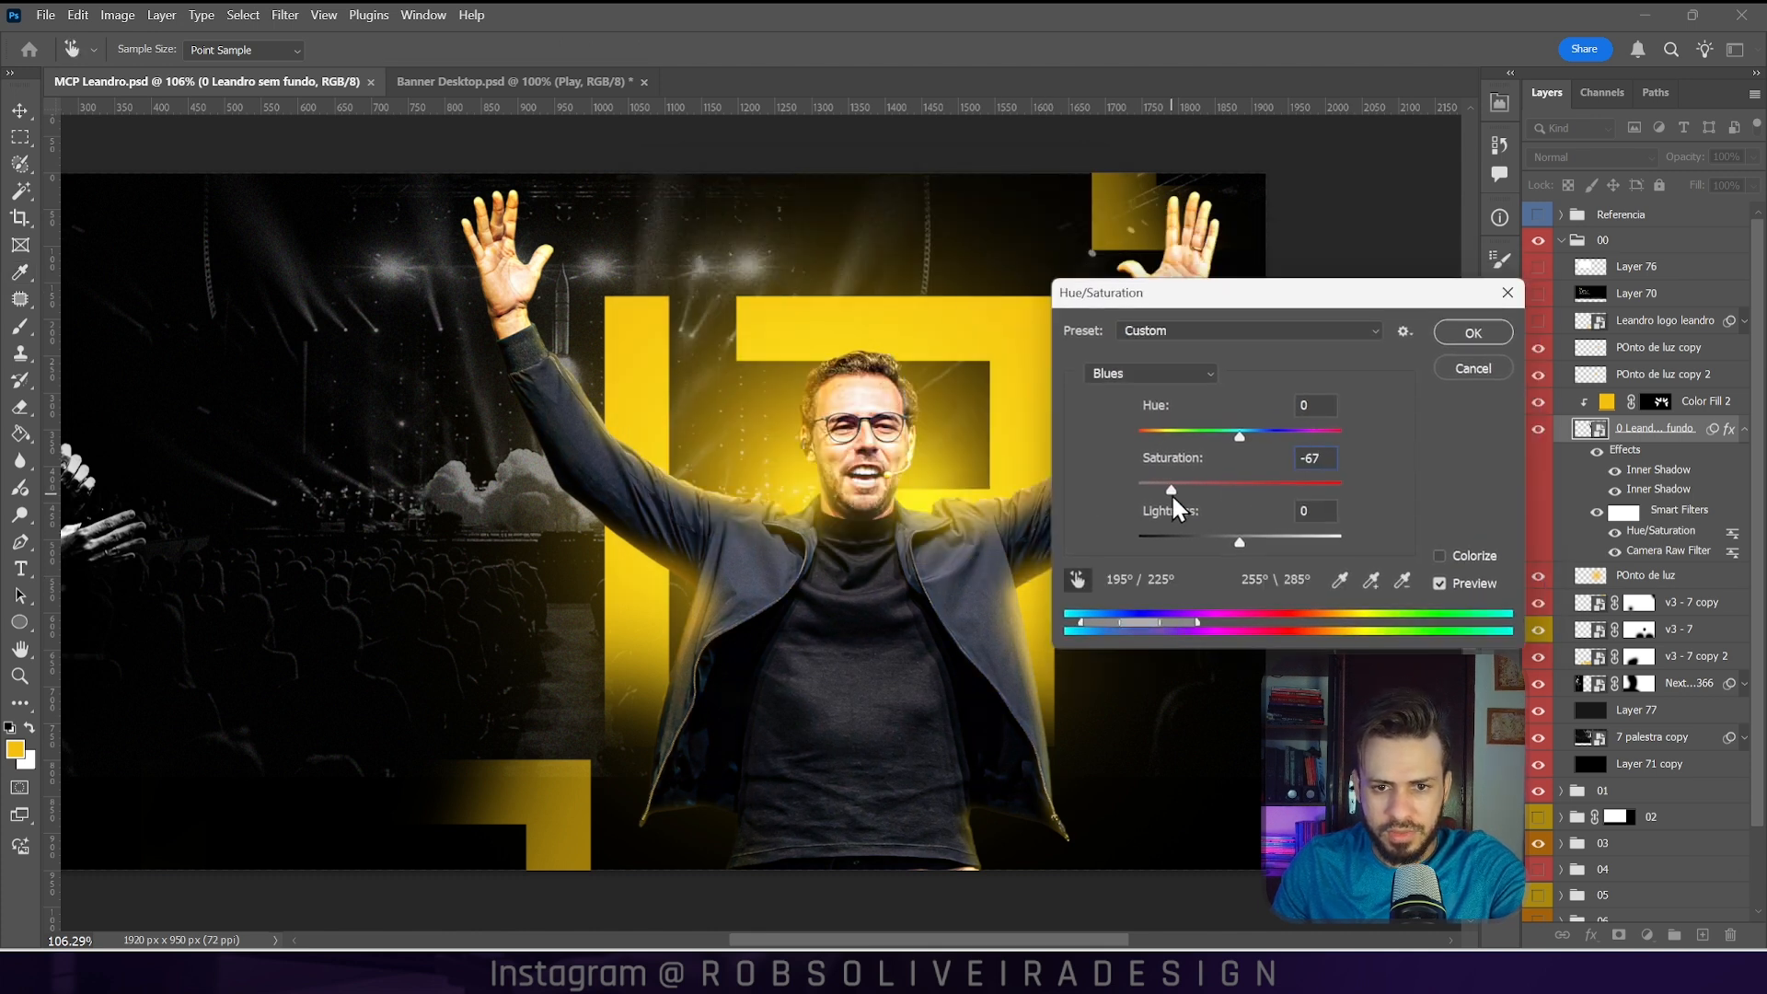
key("Return")
Step: Apply a Levels adjustment to the man's cutout to refine its tones
left_click(117, 14)
mouse_move(156, 65)
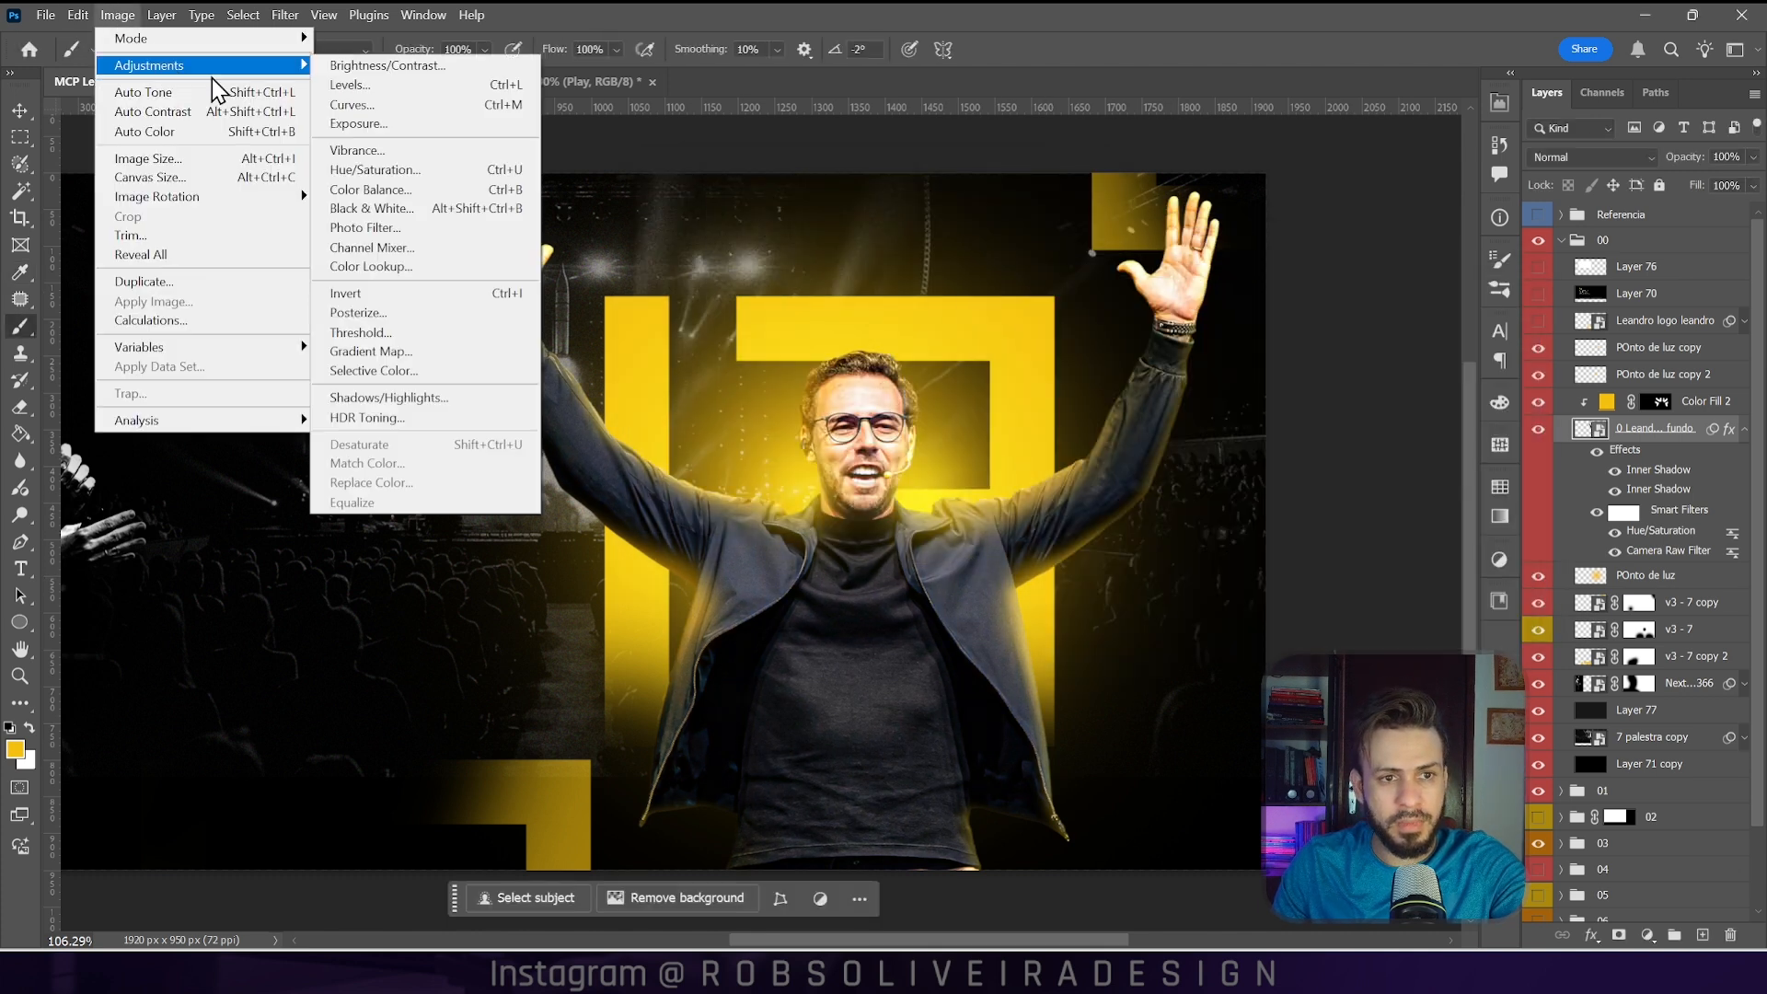
left_click(441, 86)
left_click_drag(1245, 267, 1255, 268)
left_click_drag(1176, 484, 1294, 484)
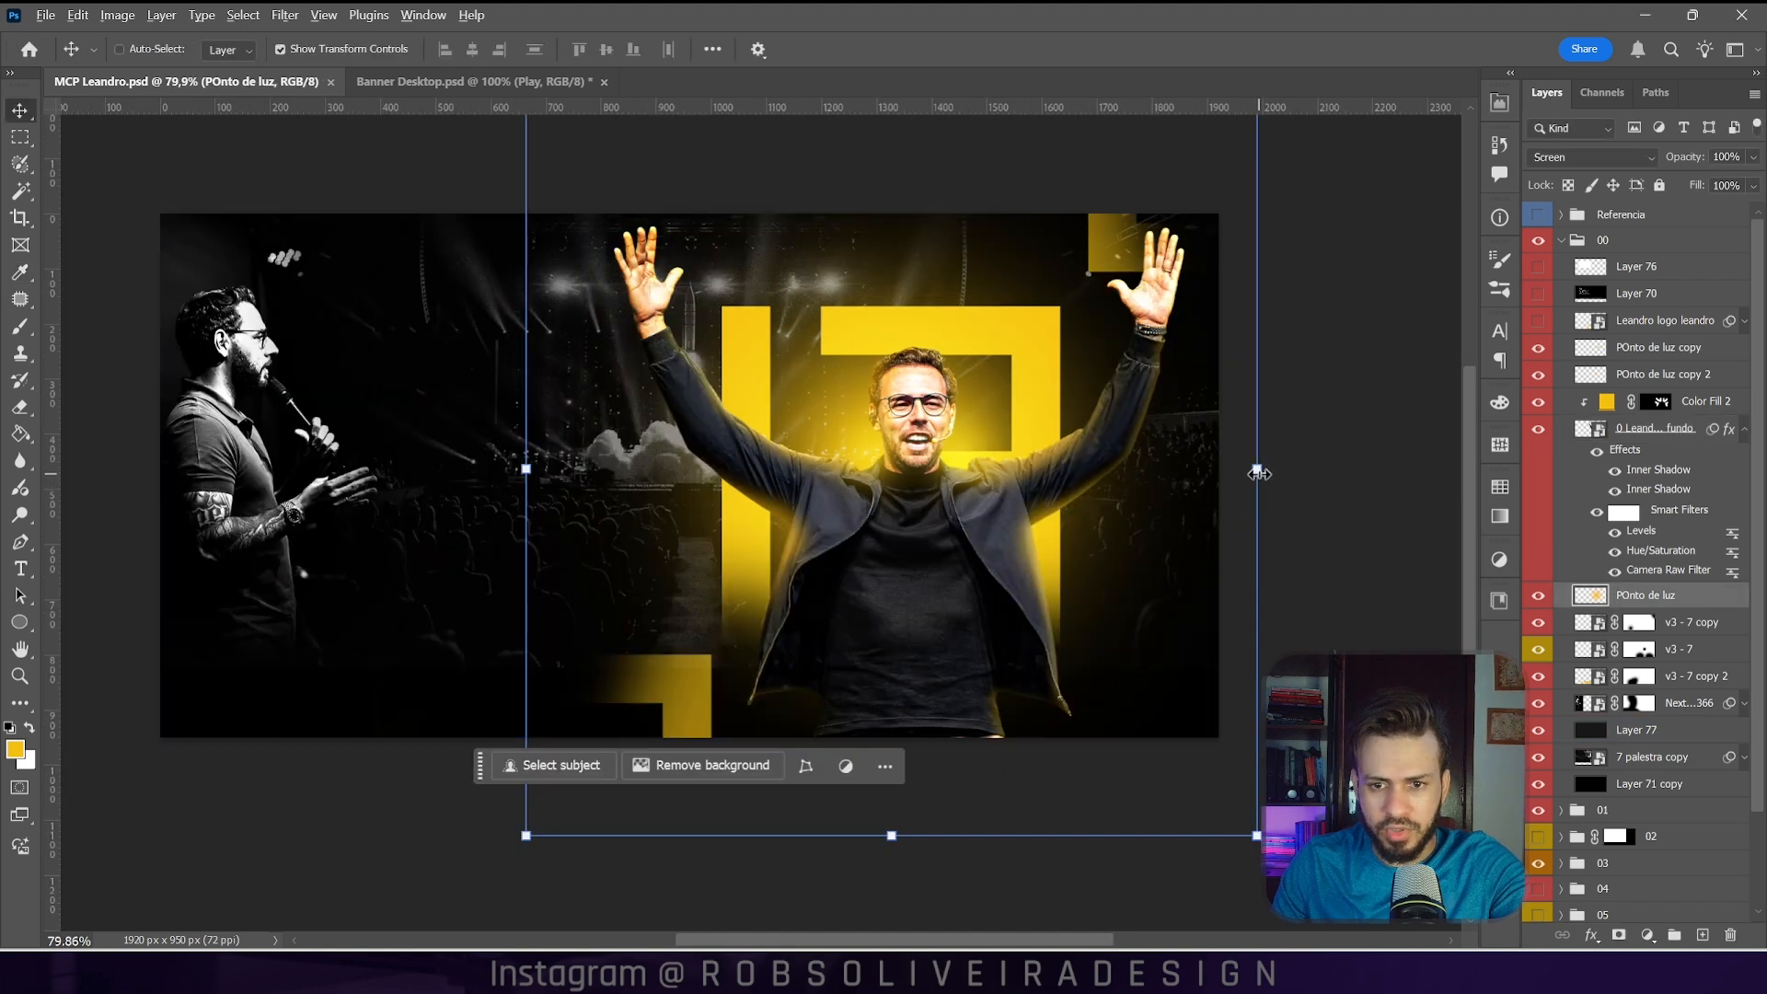
Step: Widen the yellow POnto de luz glow behind the man toward the banner's outer edge
left_click_drag(1258, 472, 1298, 468)
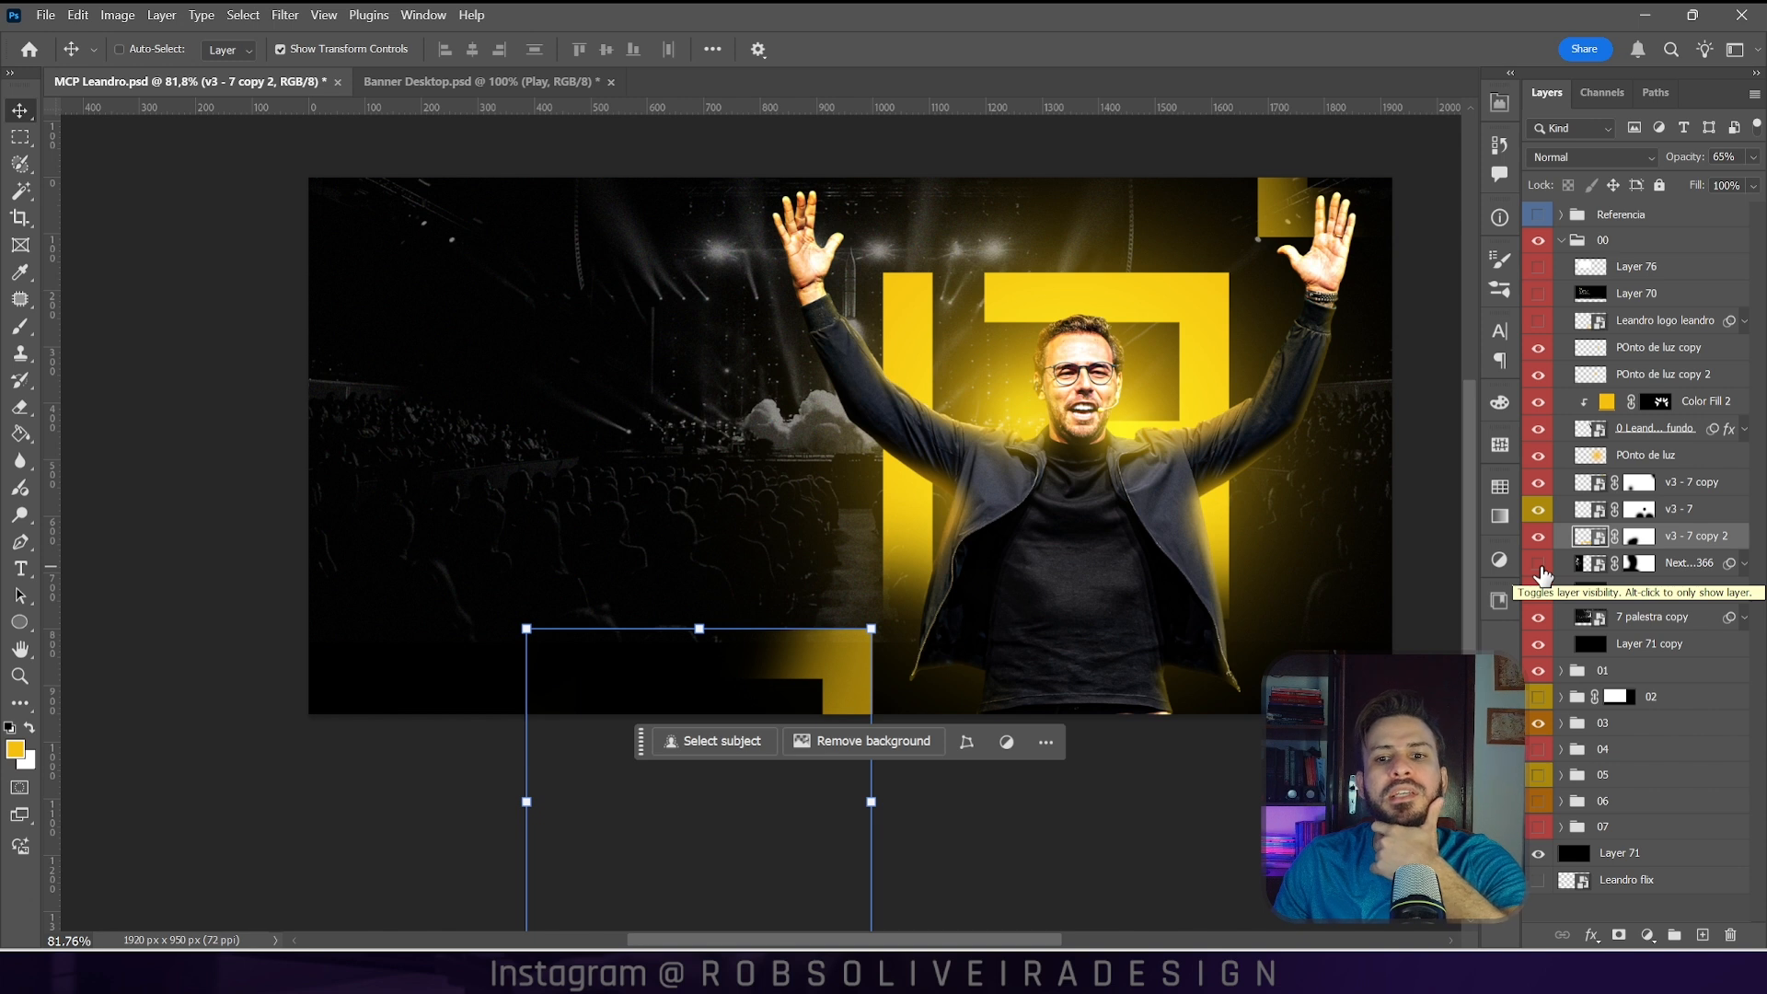
Step: Paint white on the v3 - 7 copy mask to reveal the emblem in the banner's upper-right corner and set its opacity to 75%
left_click(1565, 509)
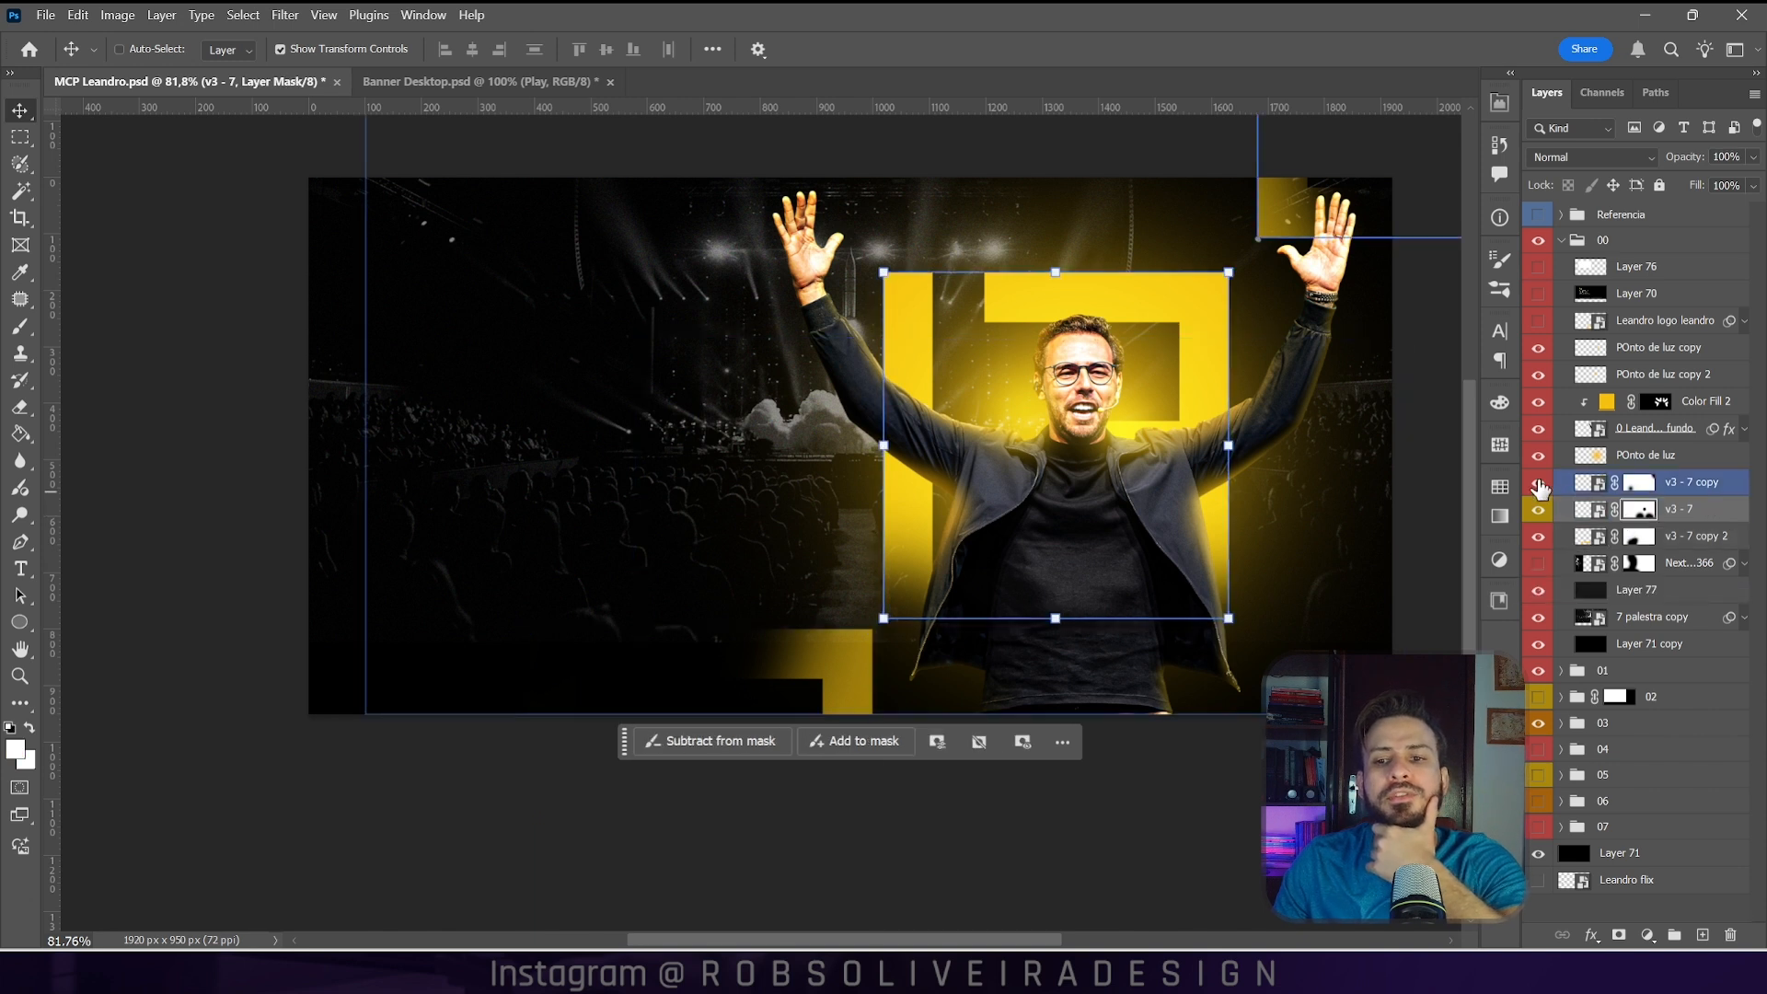
left_click(1640, 483)
key("b")
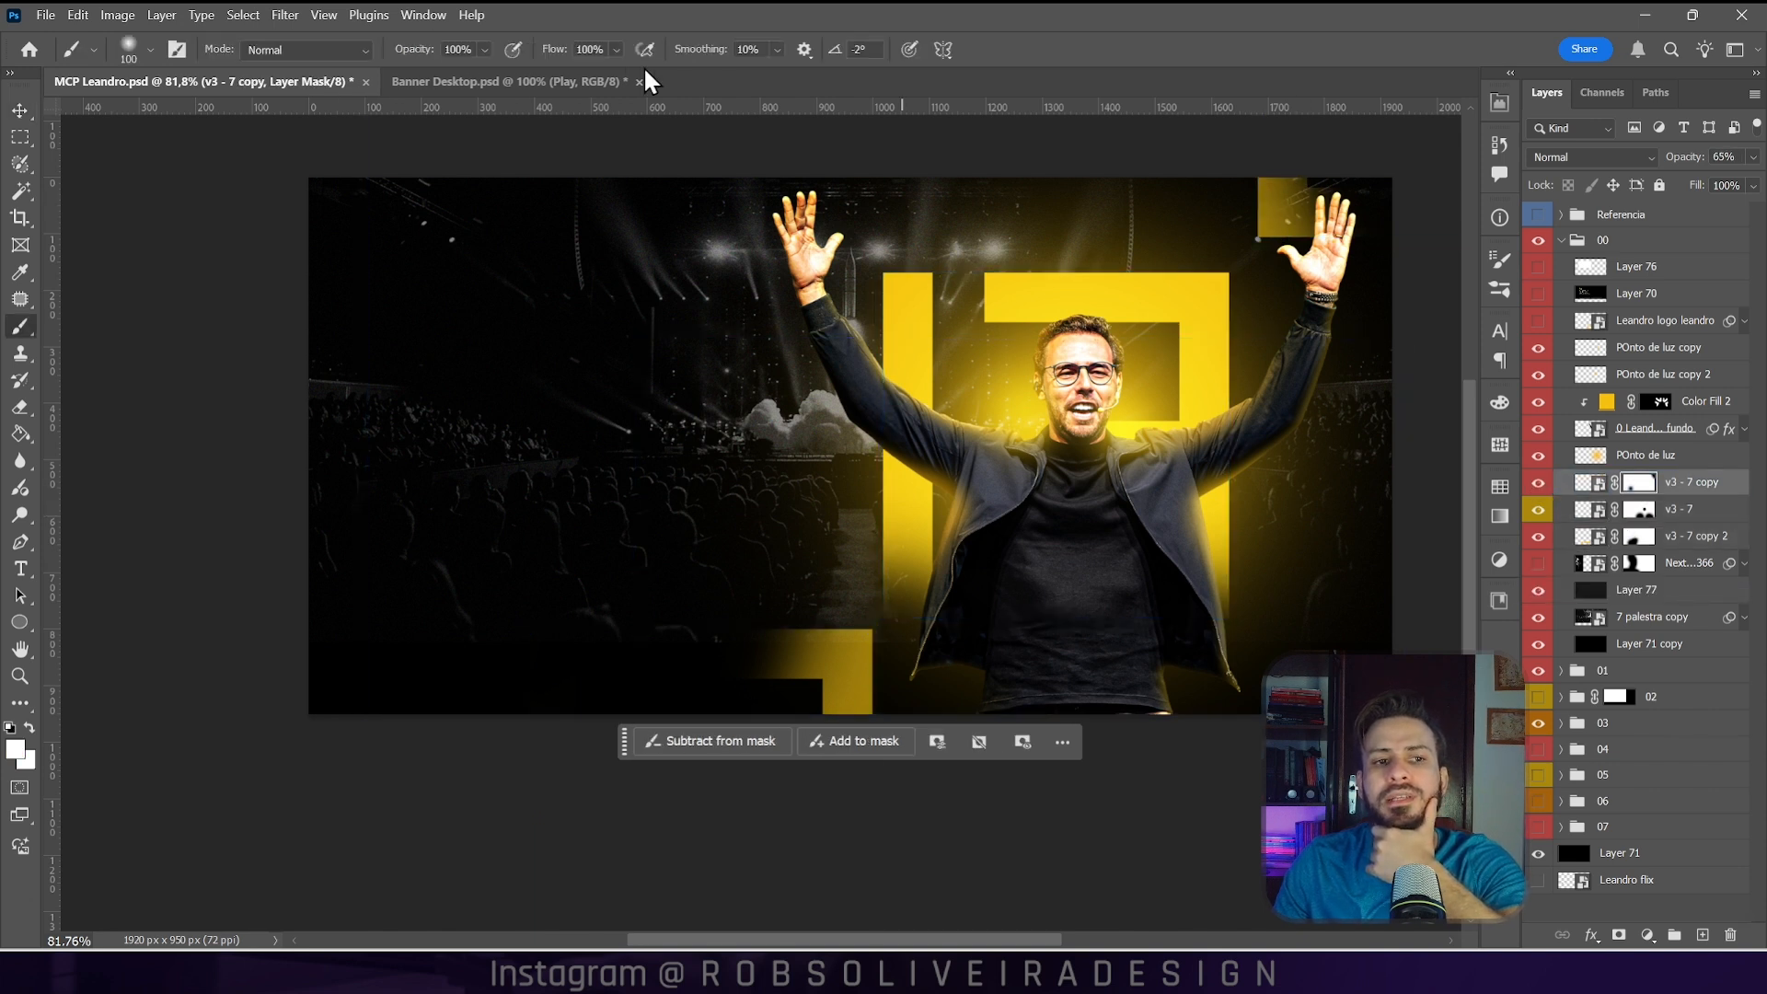
left_click(153, 53)
left_click(215, 115)
left_click_drag(1330, 214, 1299, 216)
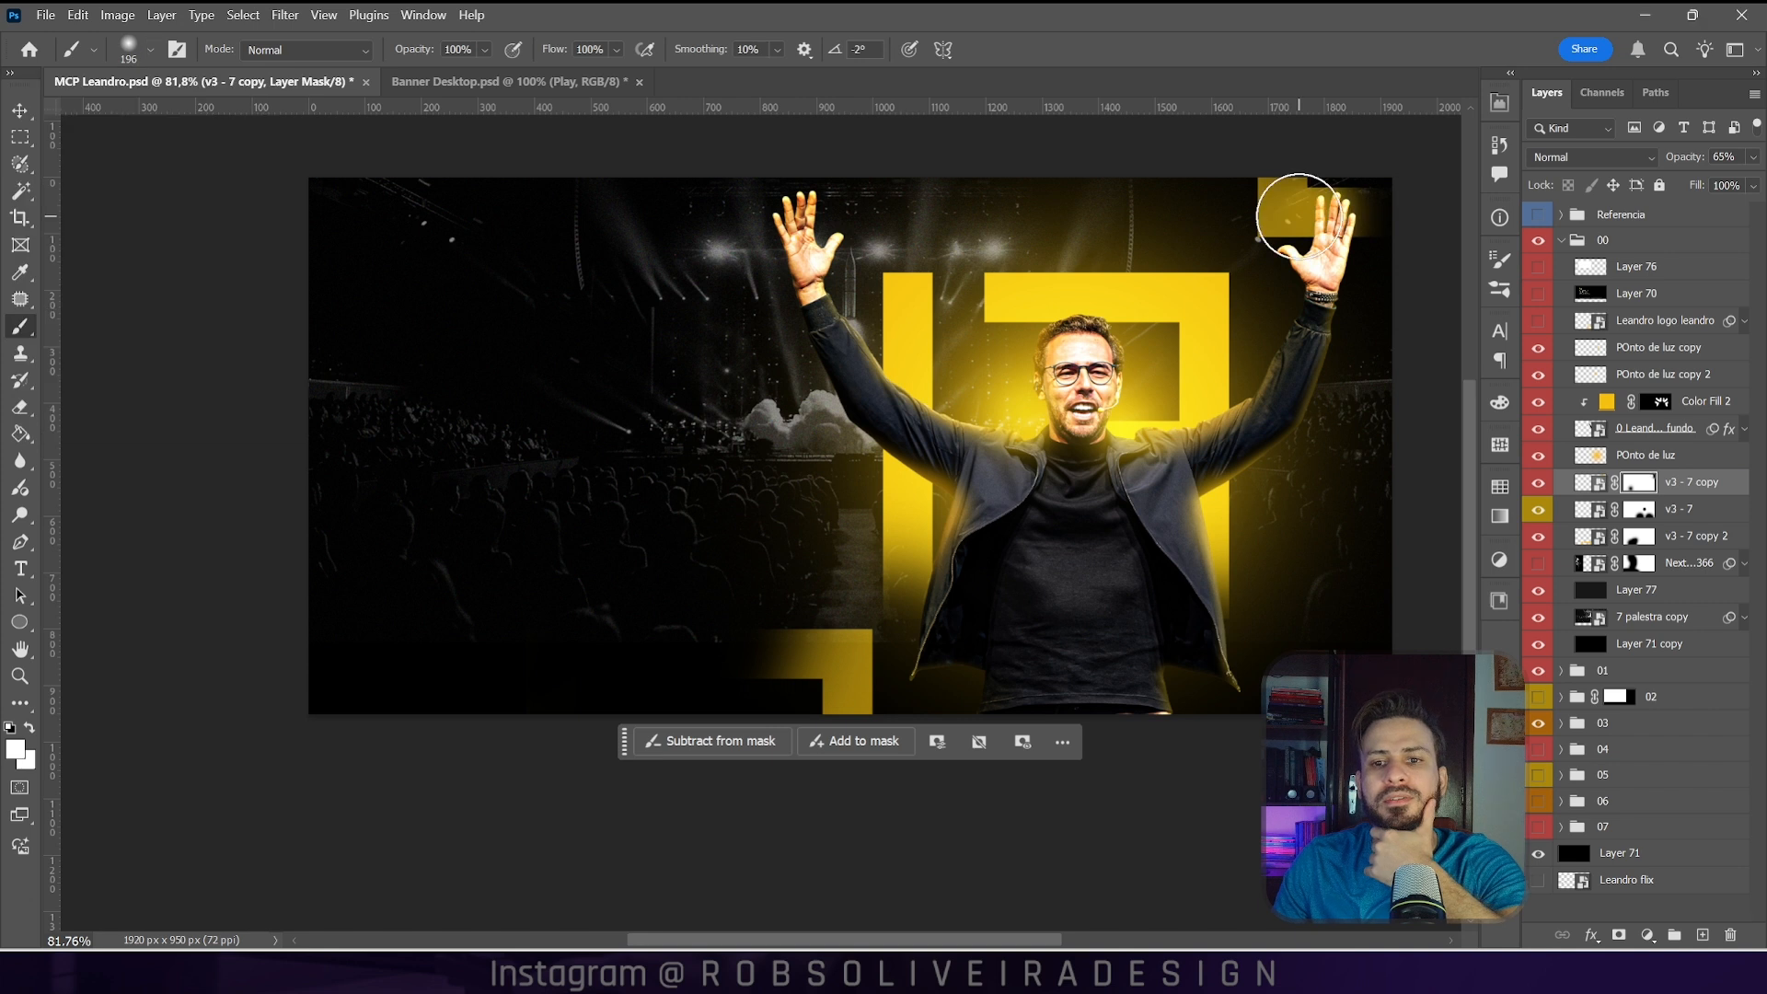
left_click_drag(1675, 157, 1685, 158)
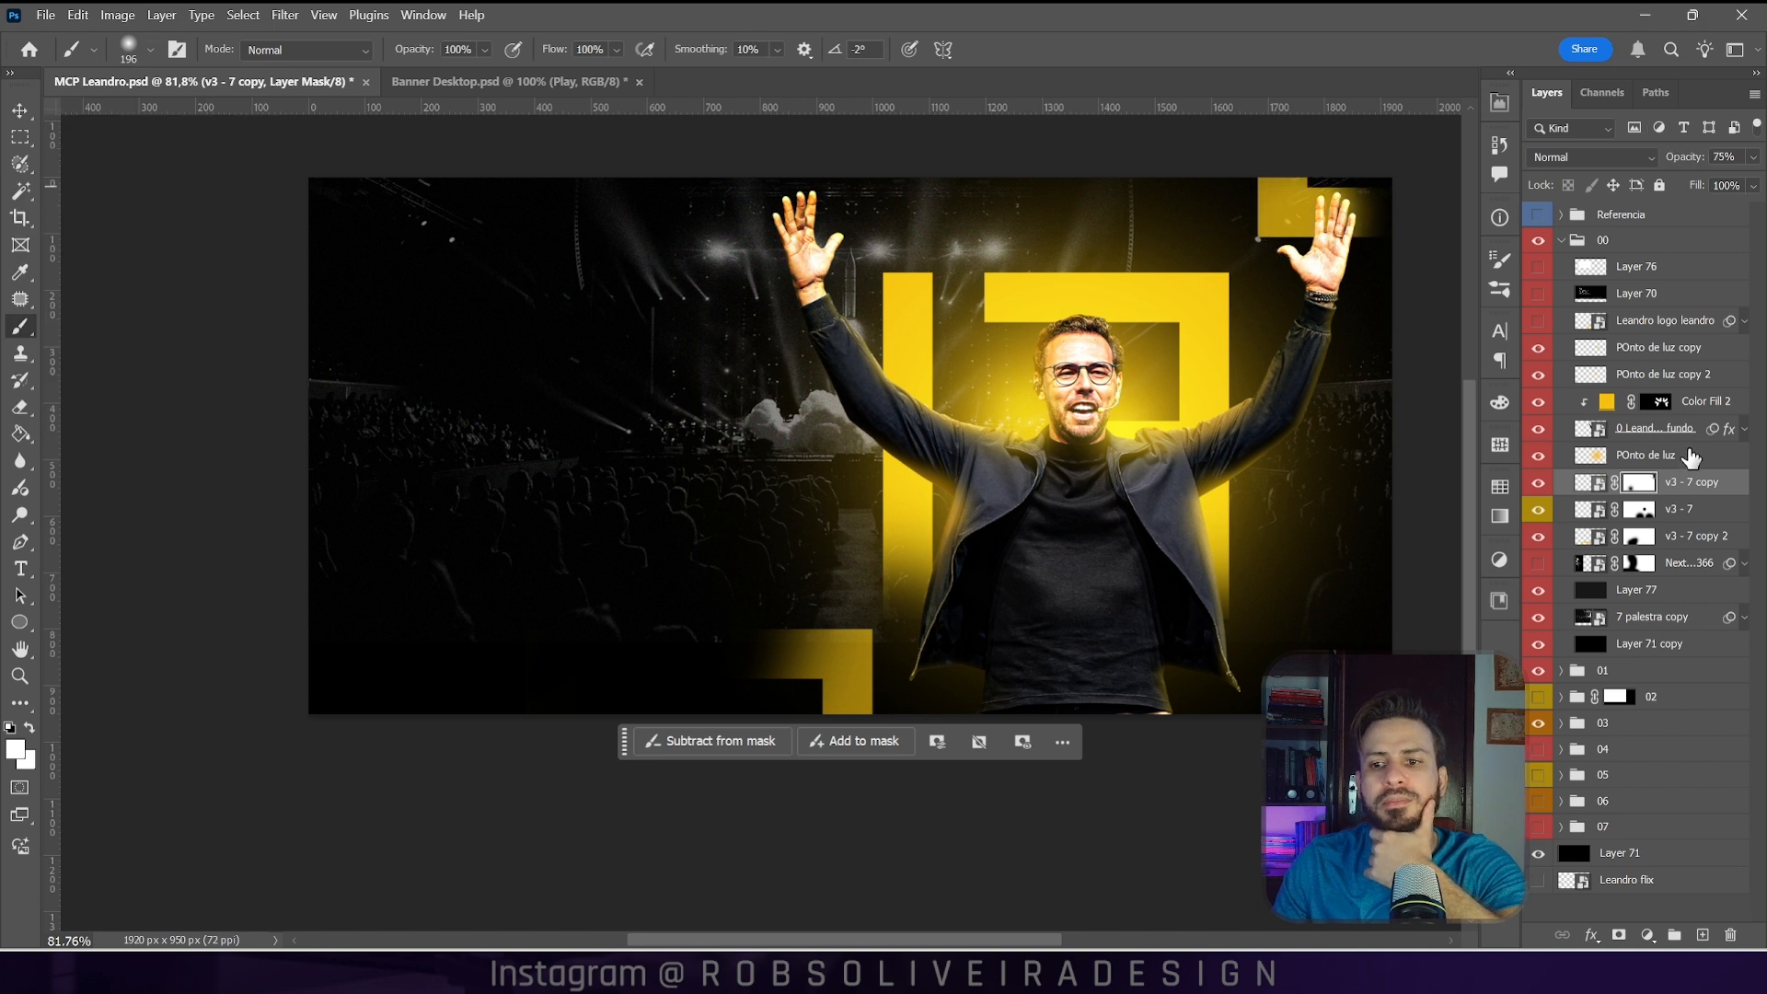
left_click(1703, 512)
left_click(1701, 162)
key("Return")
Step: Shift the v3 - 7 copy 2 emblem slightly down and add an empty layer above 7 palestra copy
key("v")
left_click(1676, 535)
left_click(1659, 623)
left_click(1702, 936)
left_click(1538, 214)
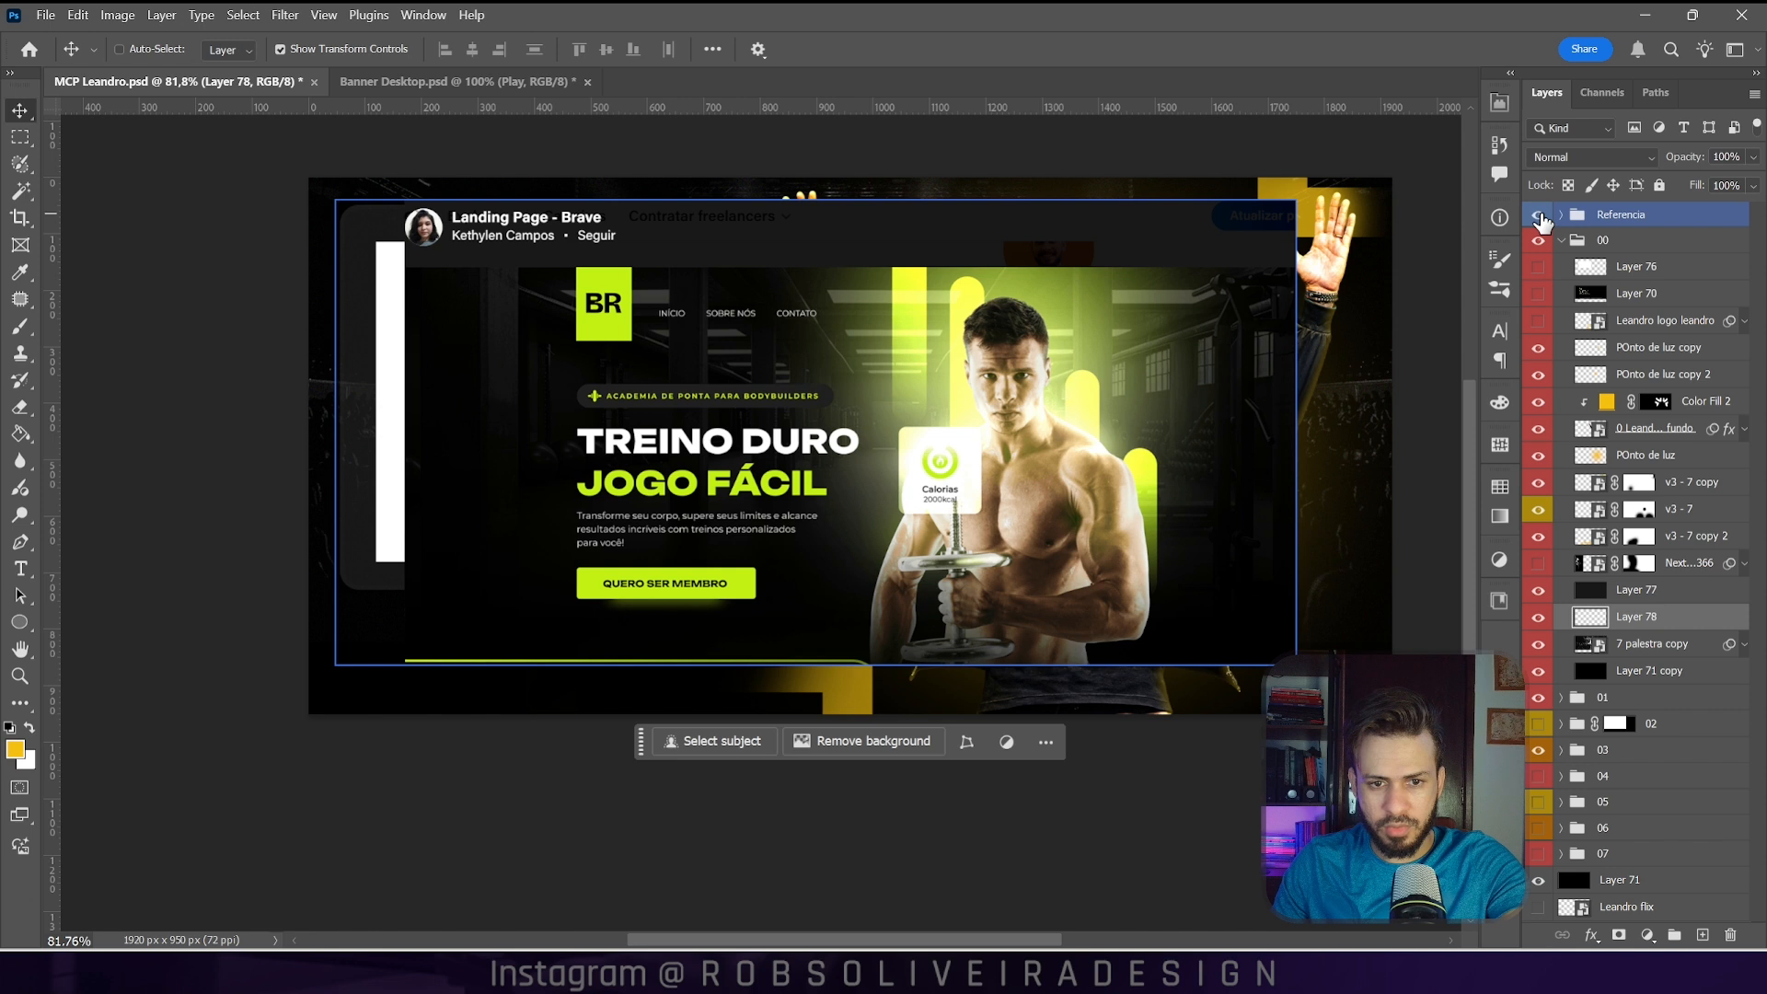
left_click(1538, 215)
Step: Paint soft black over the audience photo on the new layer and reduce that layer's opacity
key("x")
key("n")
mouse_move(959, 726)
left_mouse_down()
mouse_move(746, 832)
mouse_move(782, 822)
left_mouse_up()
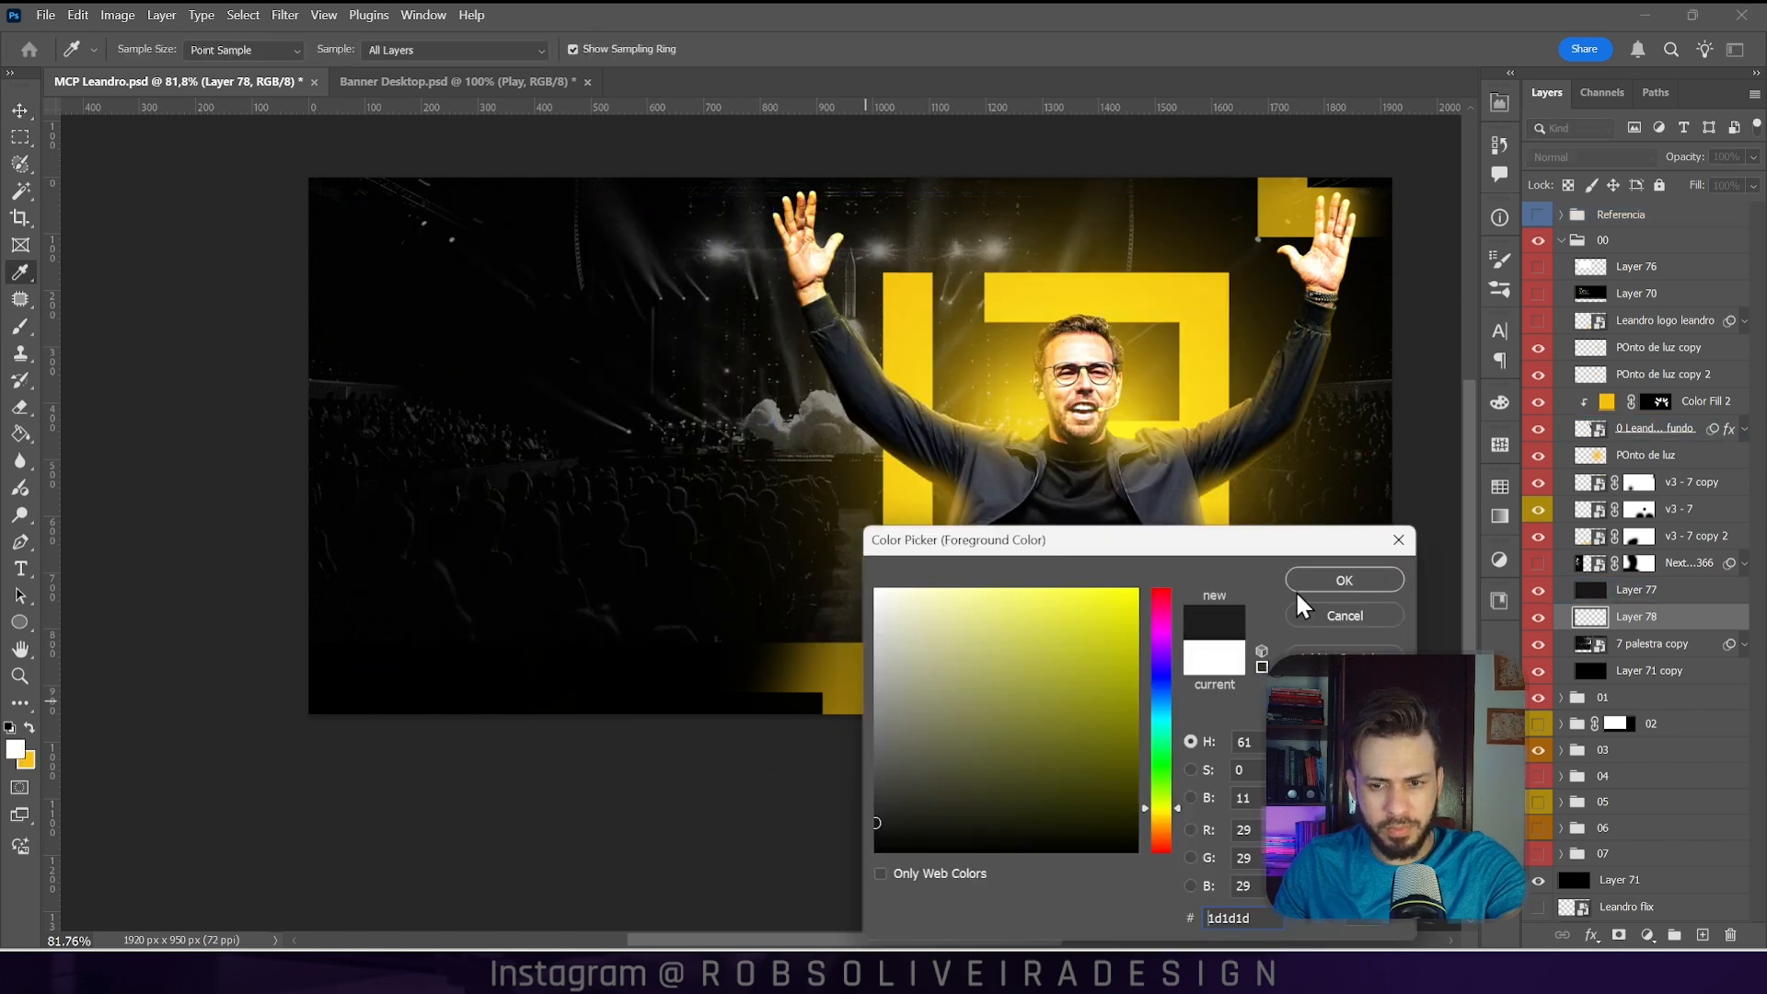
left_click_drag(920, 758, 806, 848)
key("Return")
left_click_drag(706, 488, 667, 402)
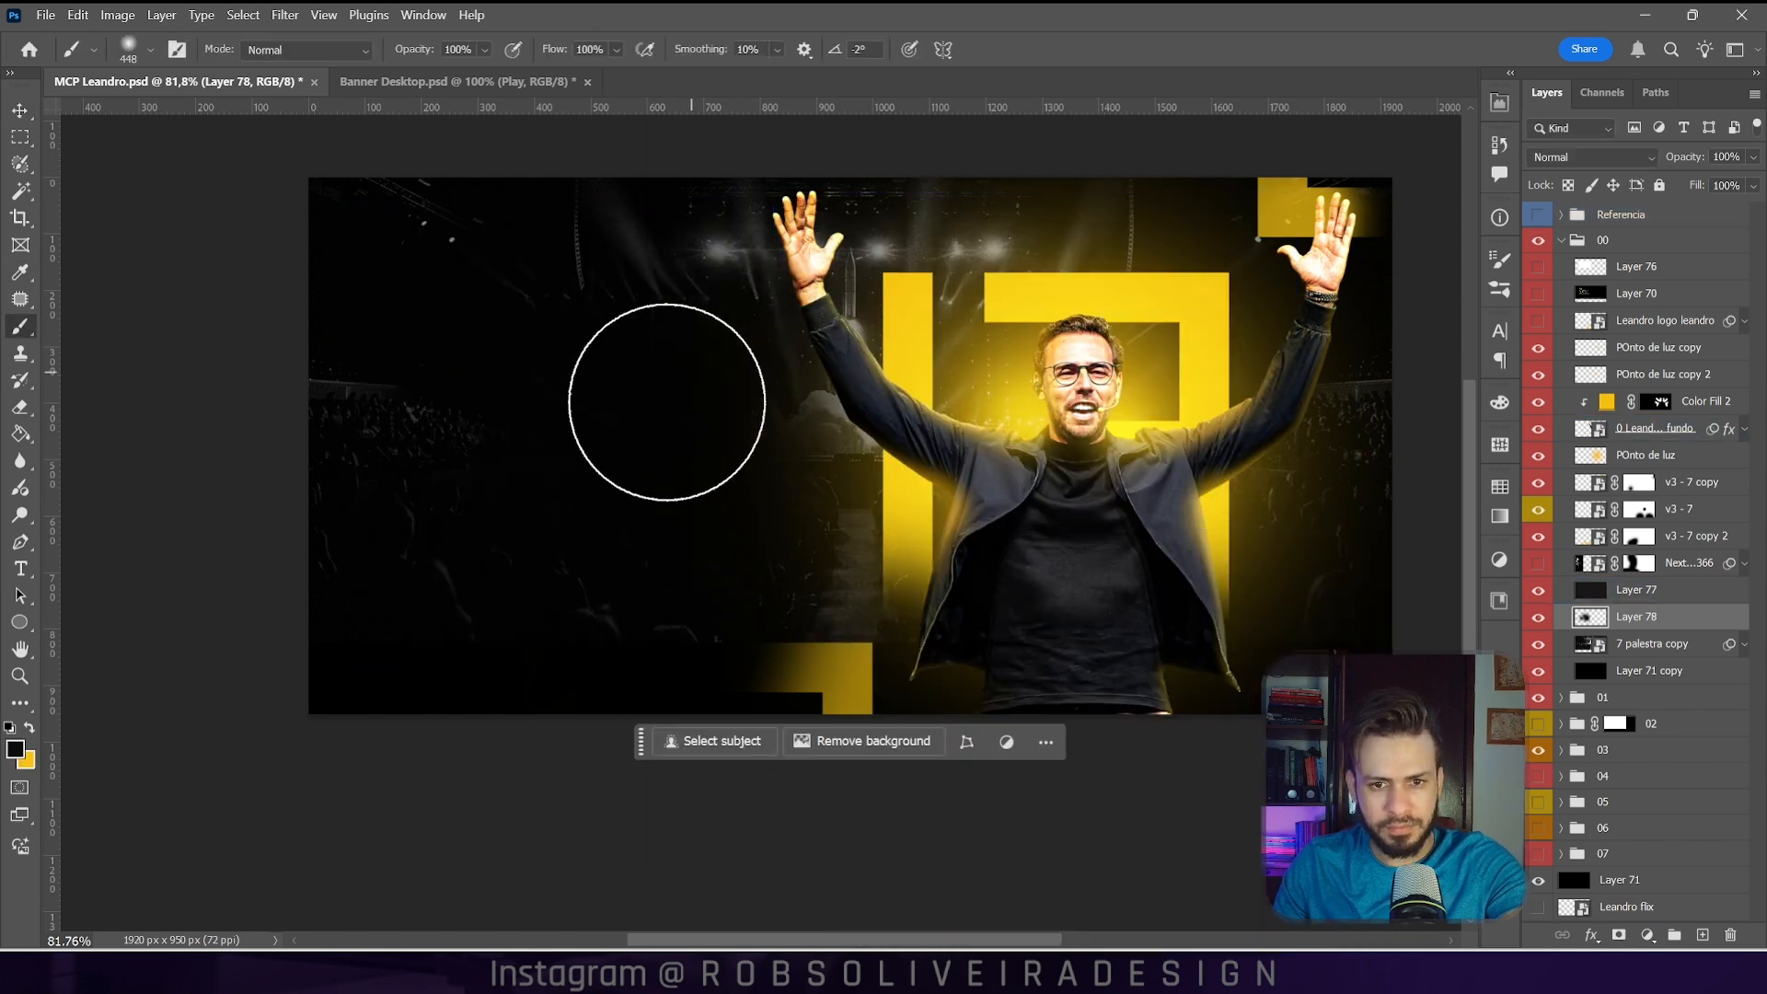
left_click_drag(1688, 164, 1679, 166)
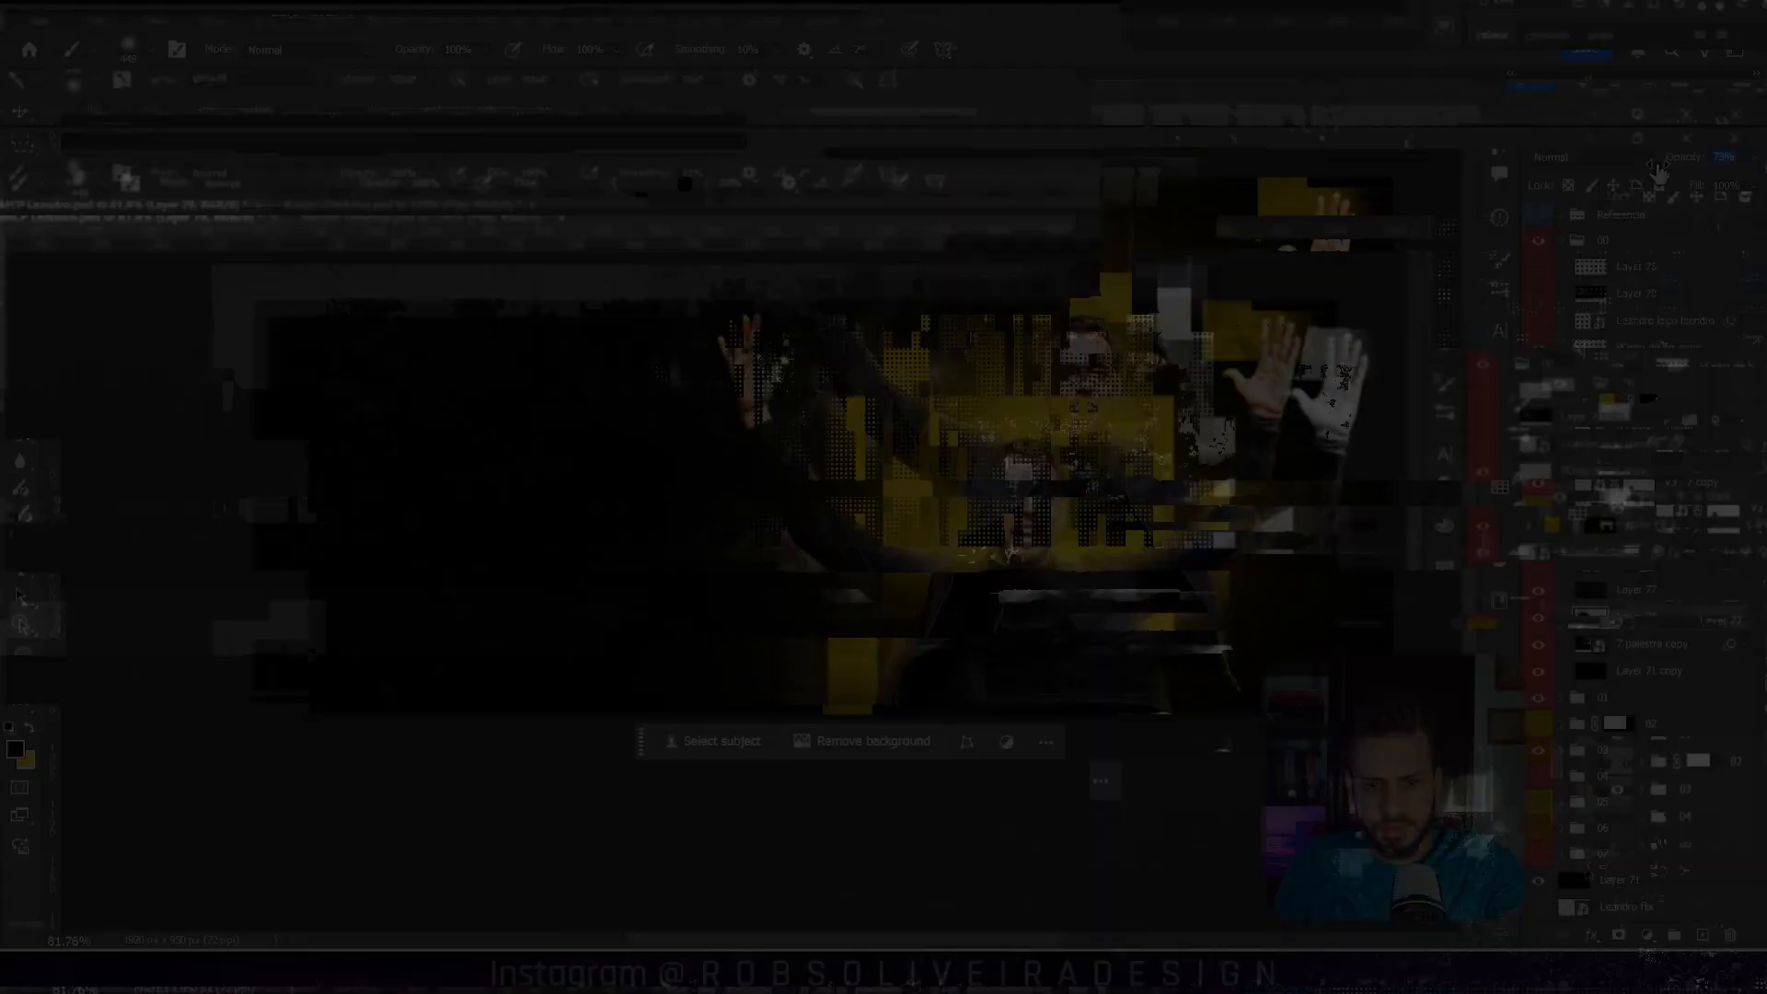
Step: Add a linear 90° black-to-transparent Gradient Fill above Layer 76 to darken the banner's lower part
left_click(1629, 269)
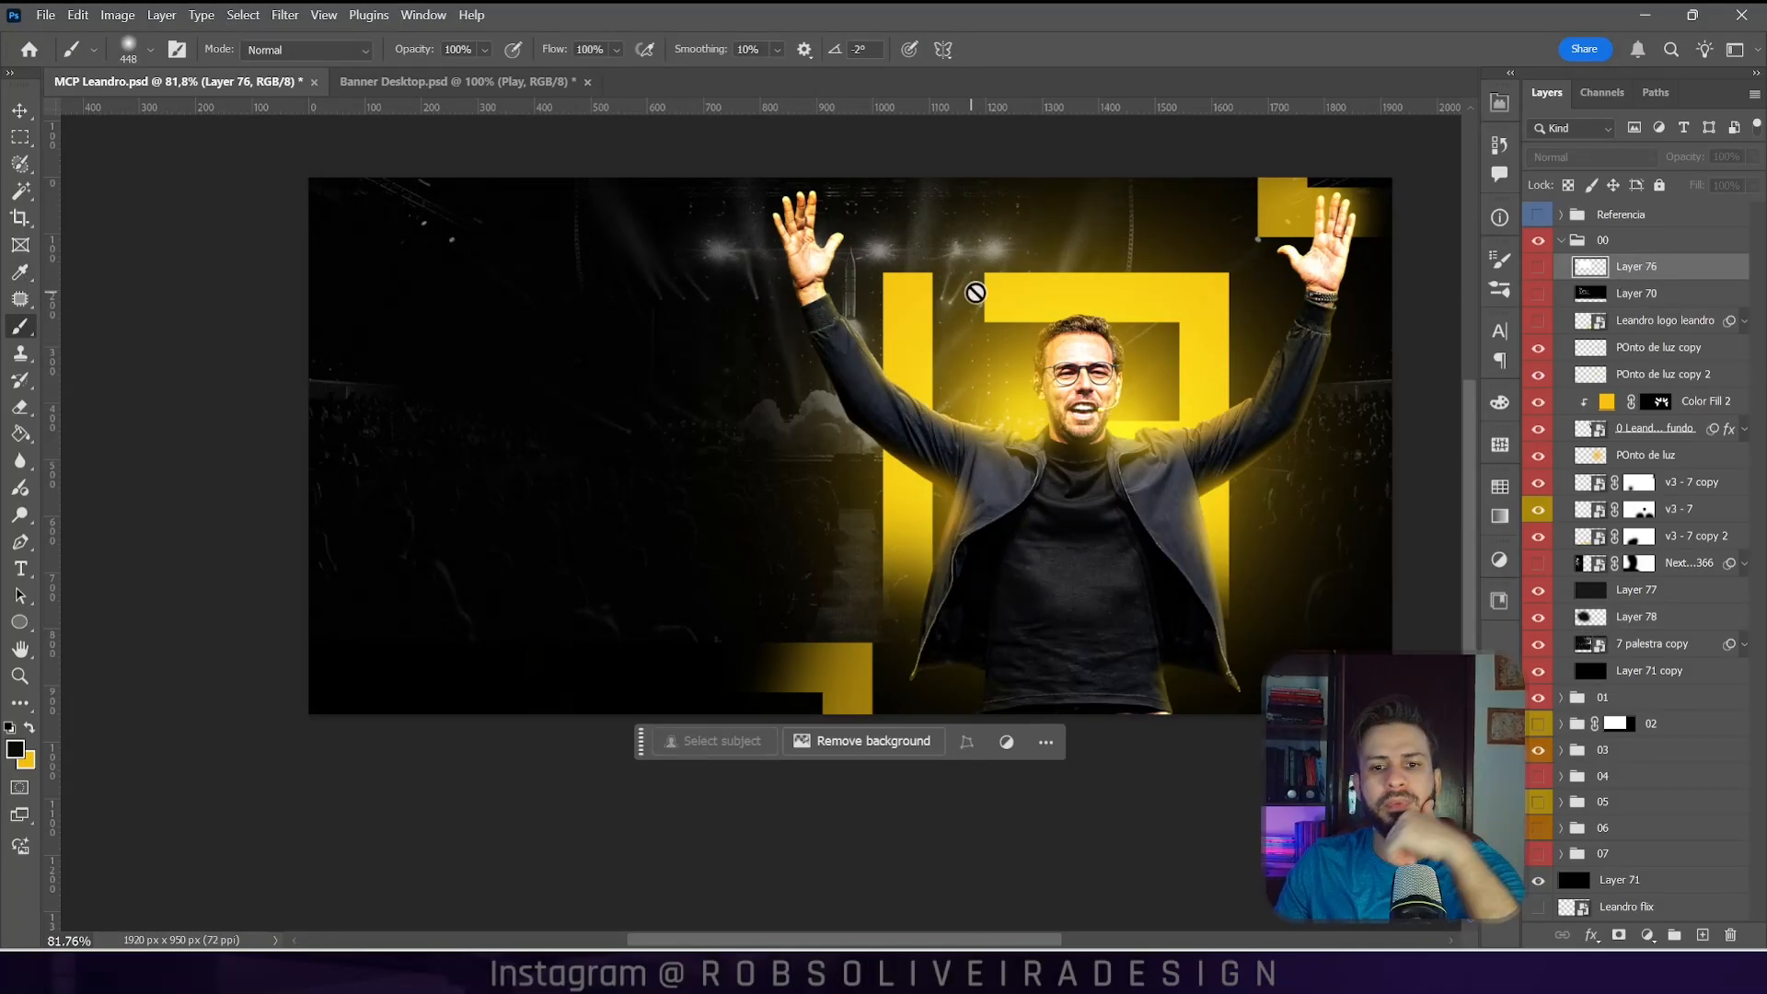
left_click(1648, 935)
left_click(1687, 589)
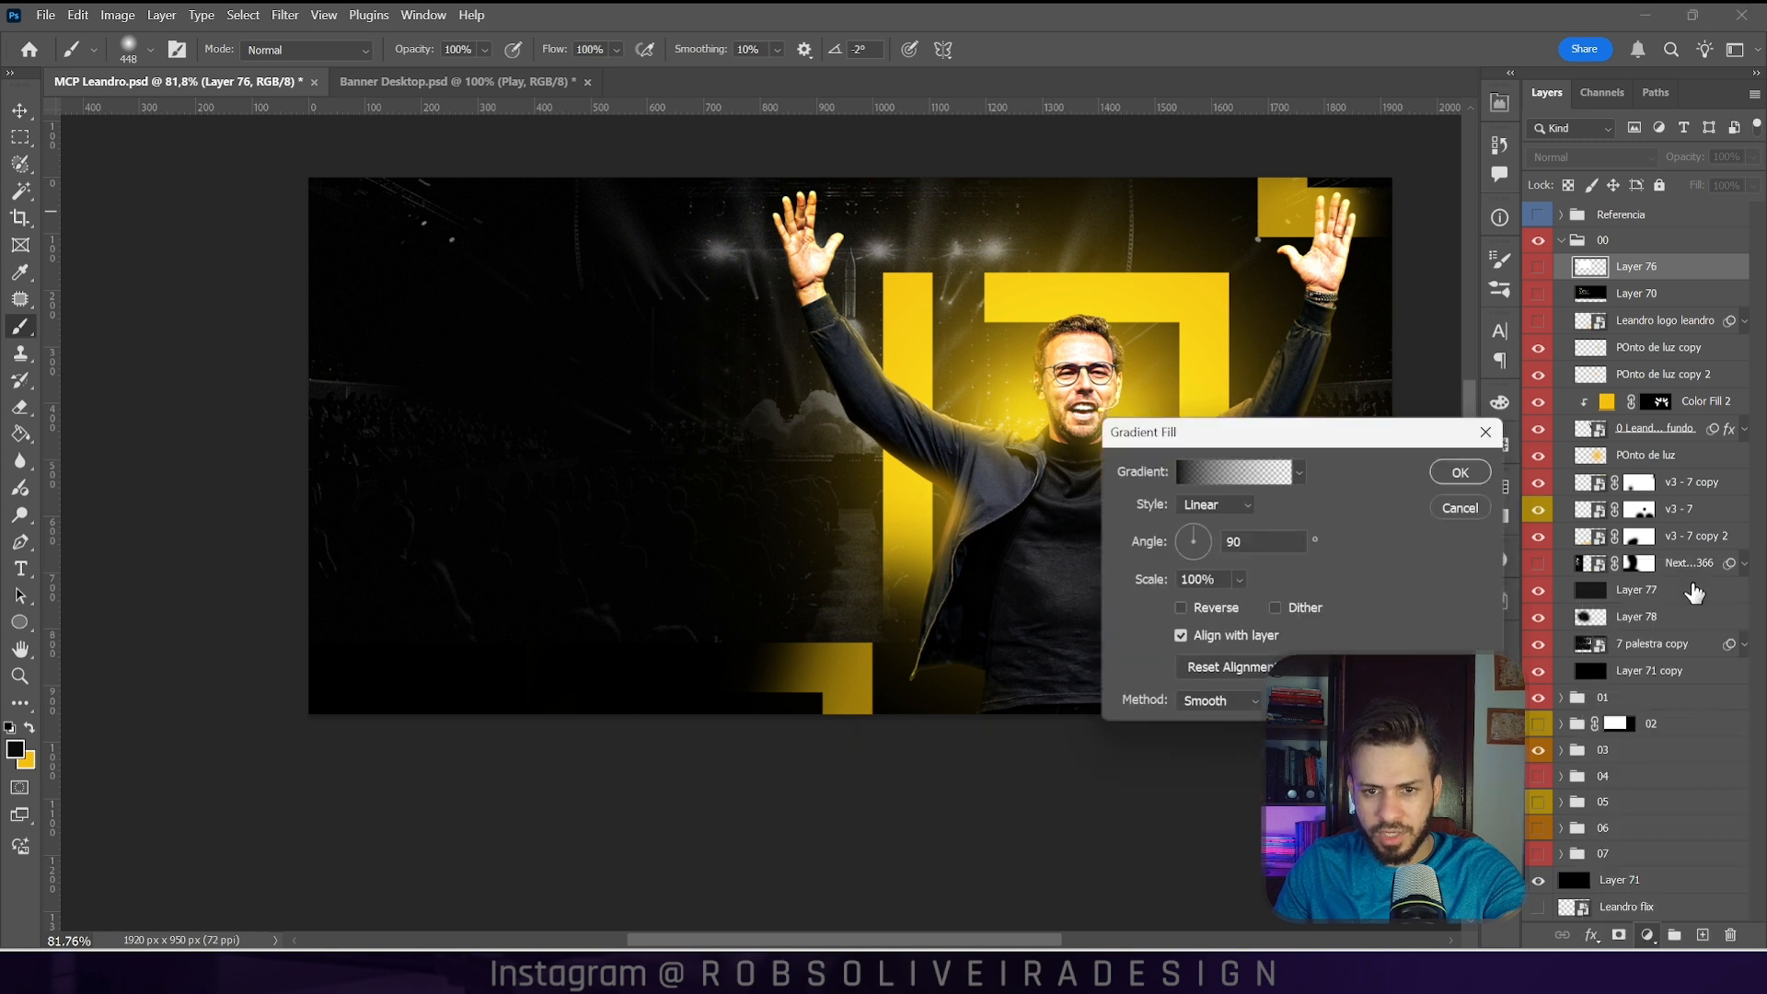
left_click_drag(1289, 435, 1374, 597)
left_click(1316, 631)
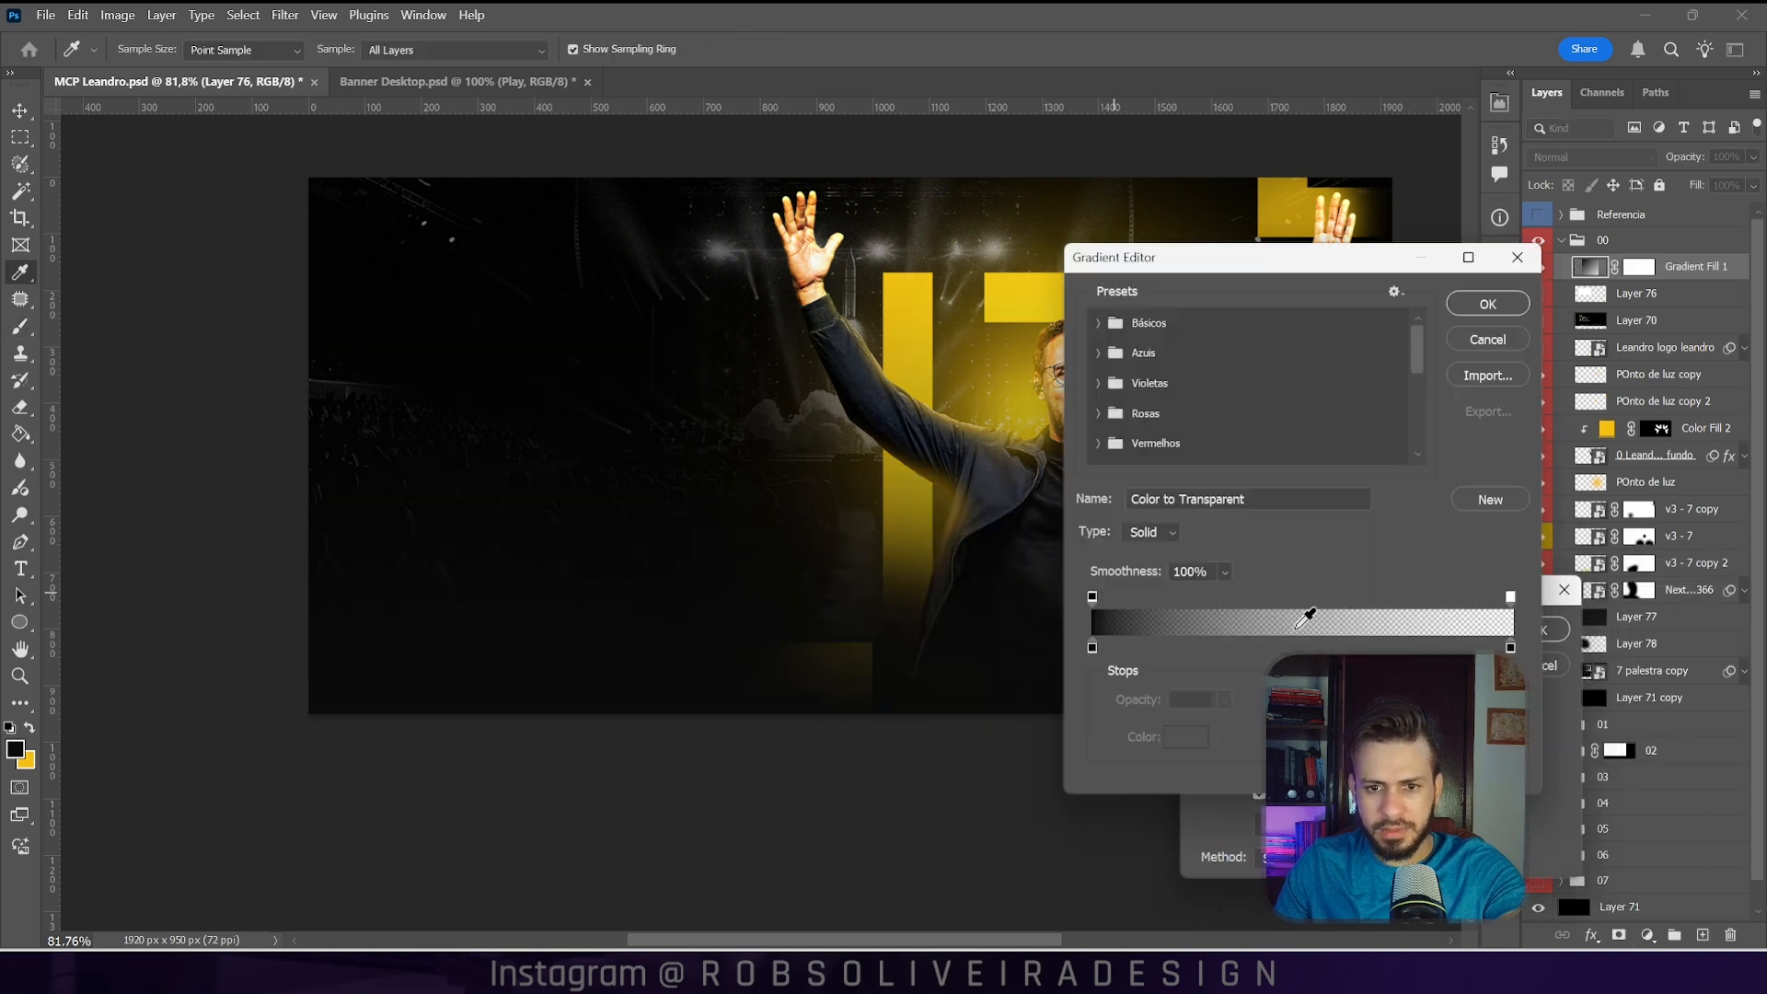
left_click_drag(1265, 265, 1473, 337)
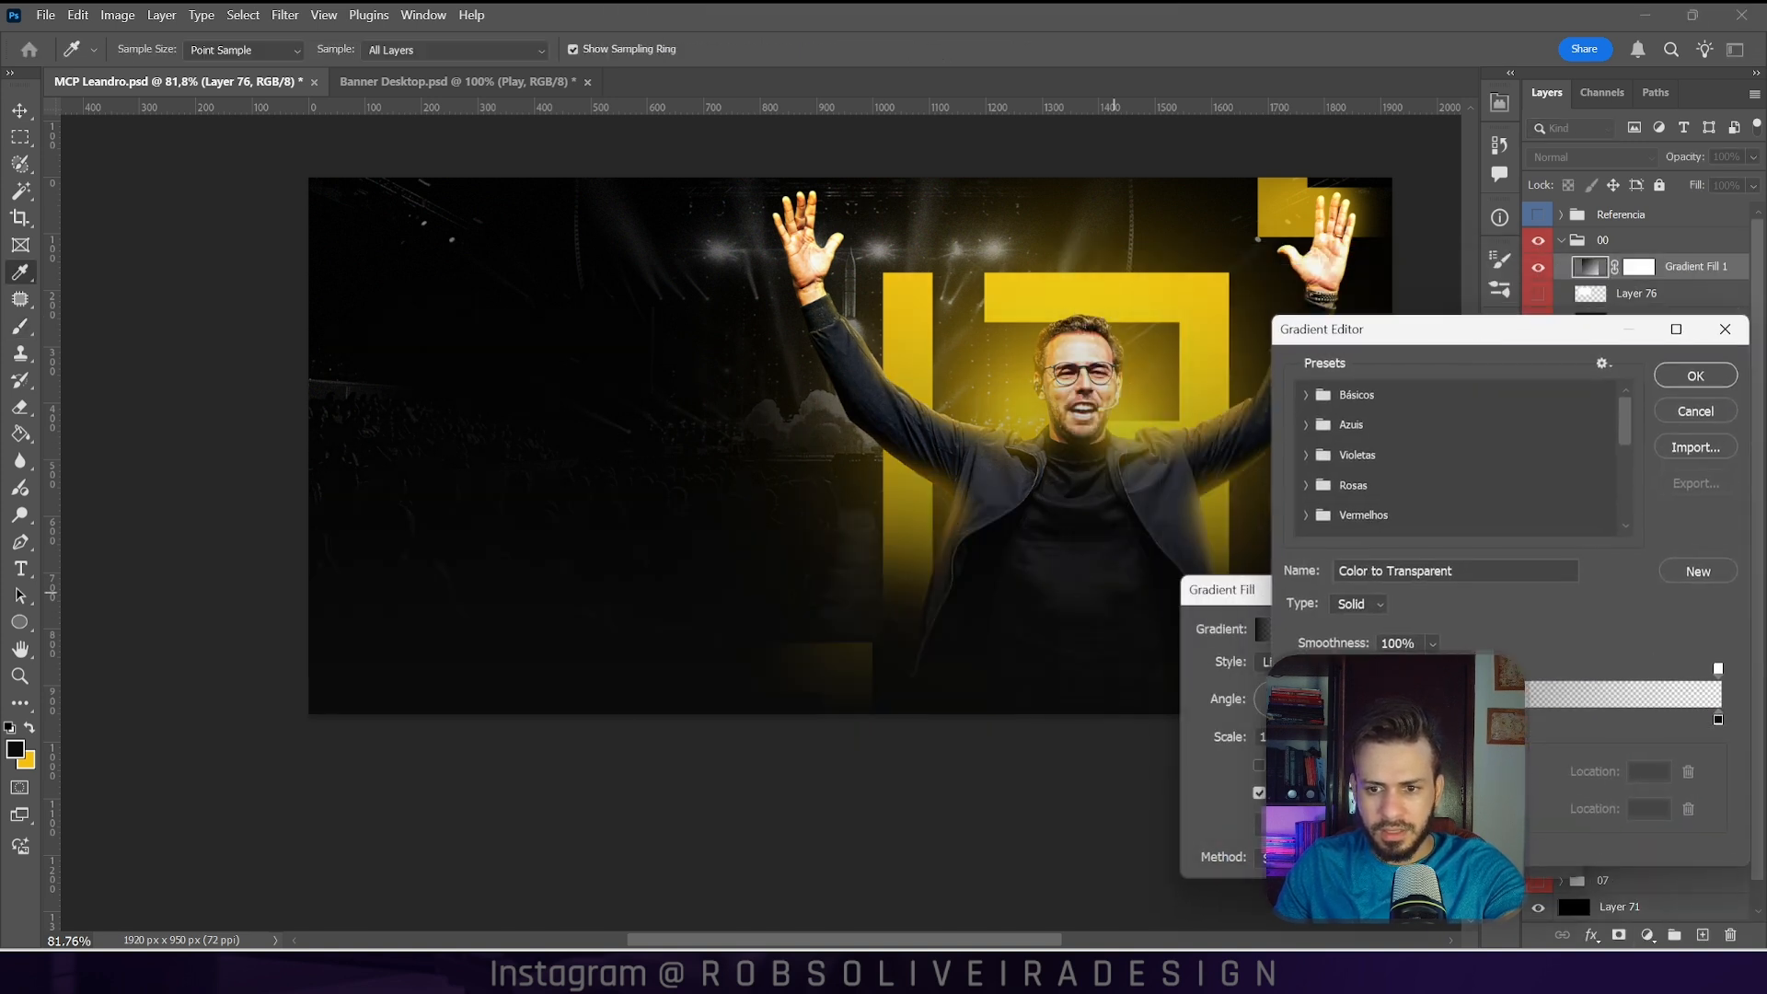
left_click_drag(1300, 720, 1348, 720)
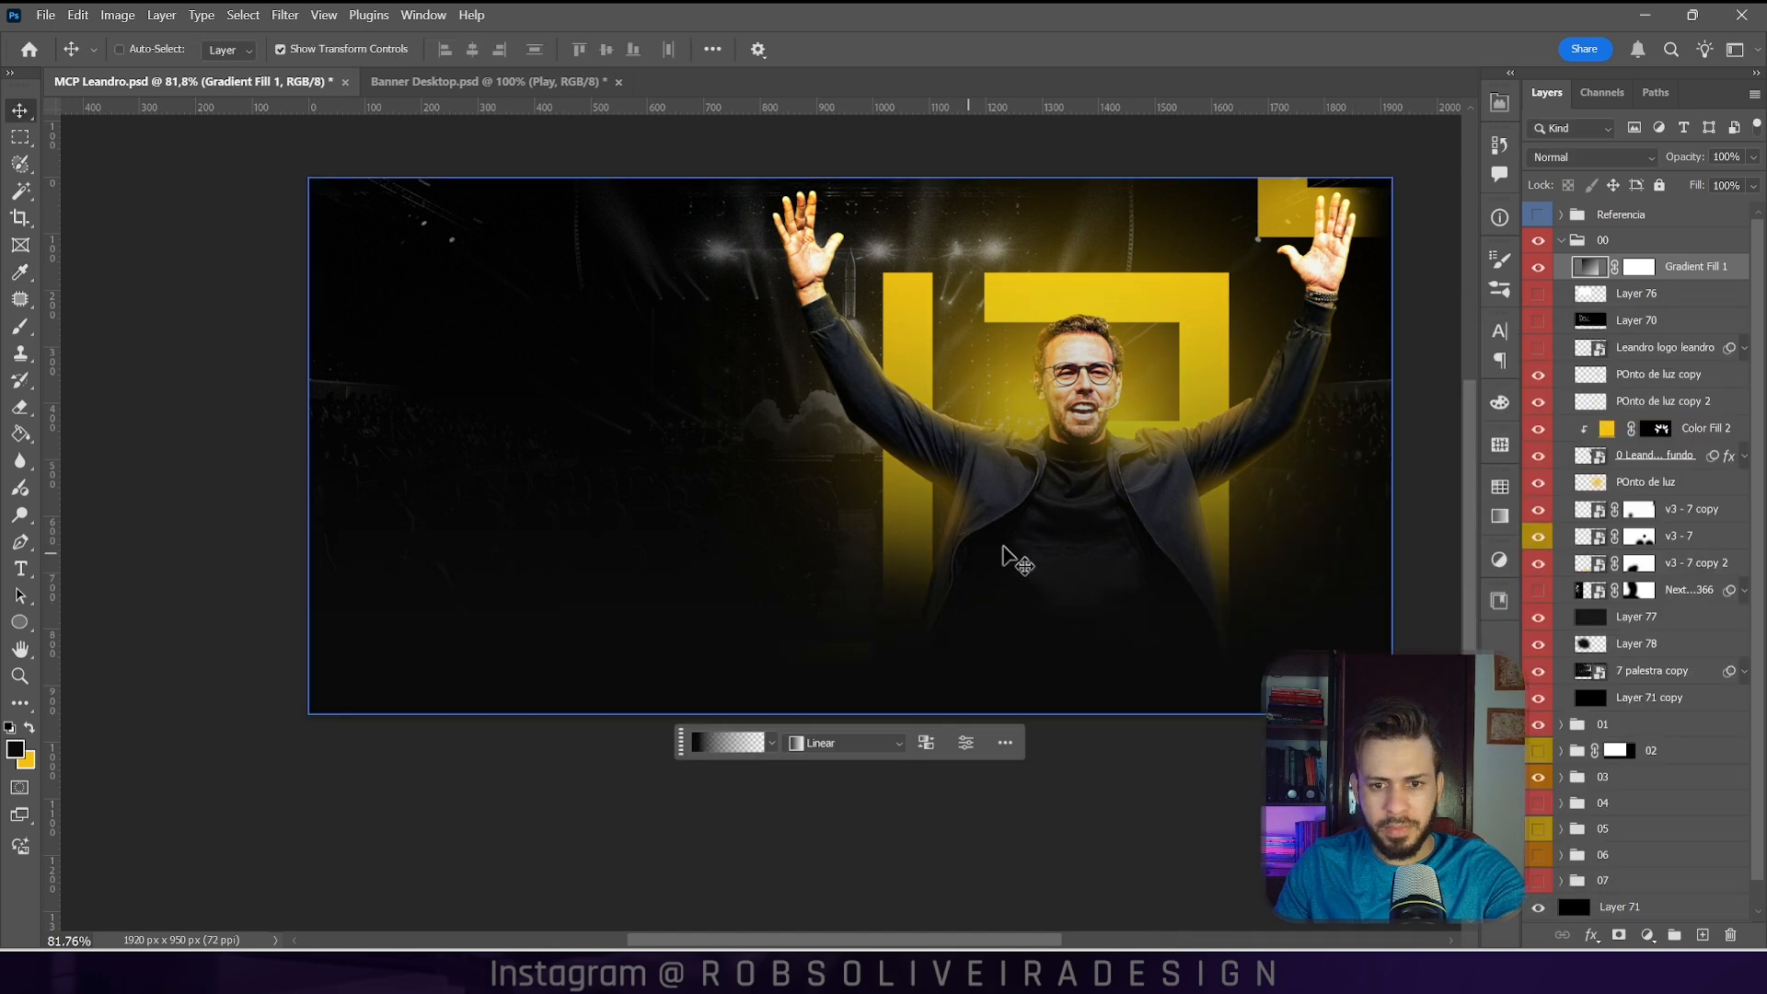
Step: Shrink the v3 - 7 emblem behind the man slightly
left_click(1696, 542)
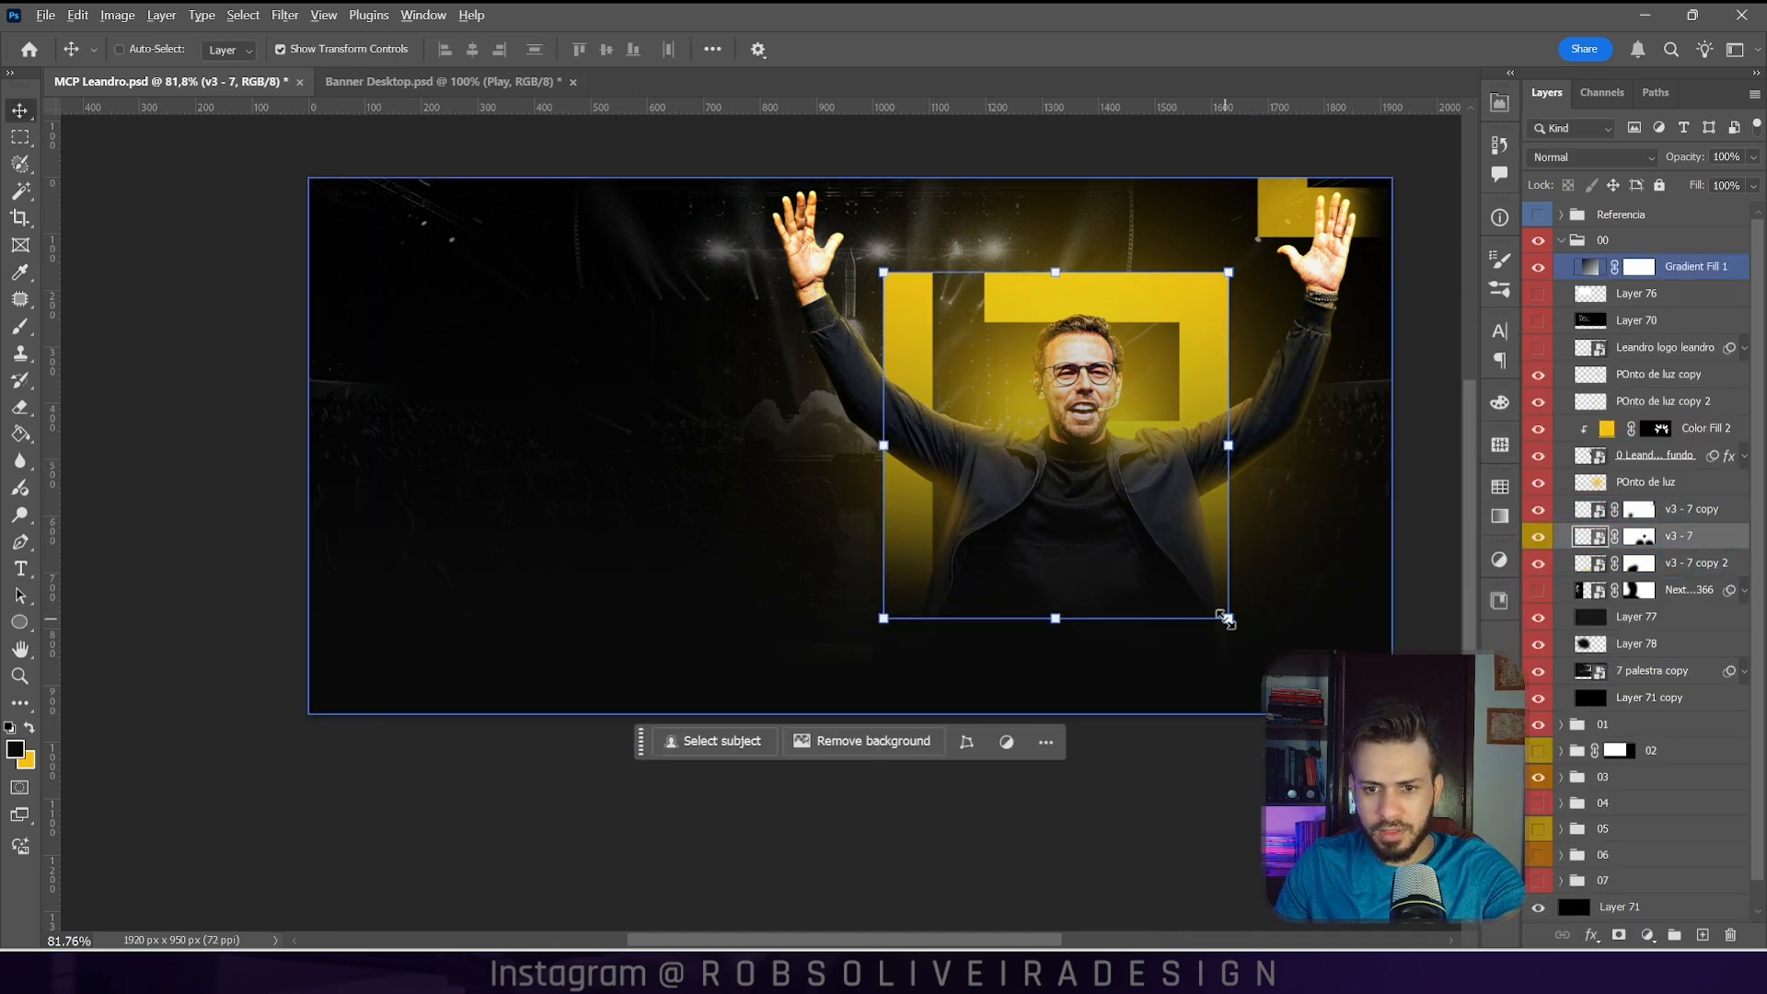
left_click_drag(1225, 618, 1225, 577)
Step: Edit the Gradient Fill 1 gradient, moving its transparent stop inward and setting the opaque stop's location to 7, and save the document
left_click(1647, 268)
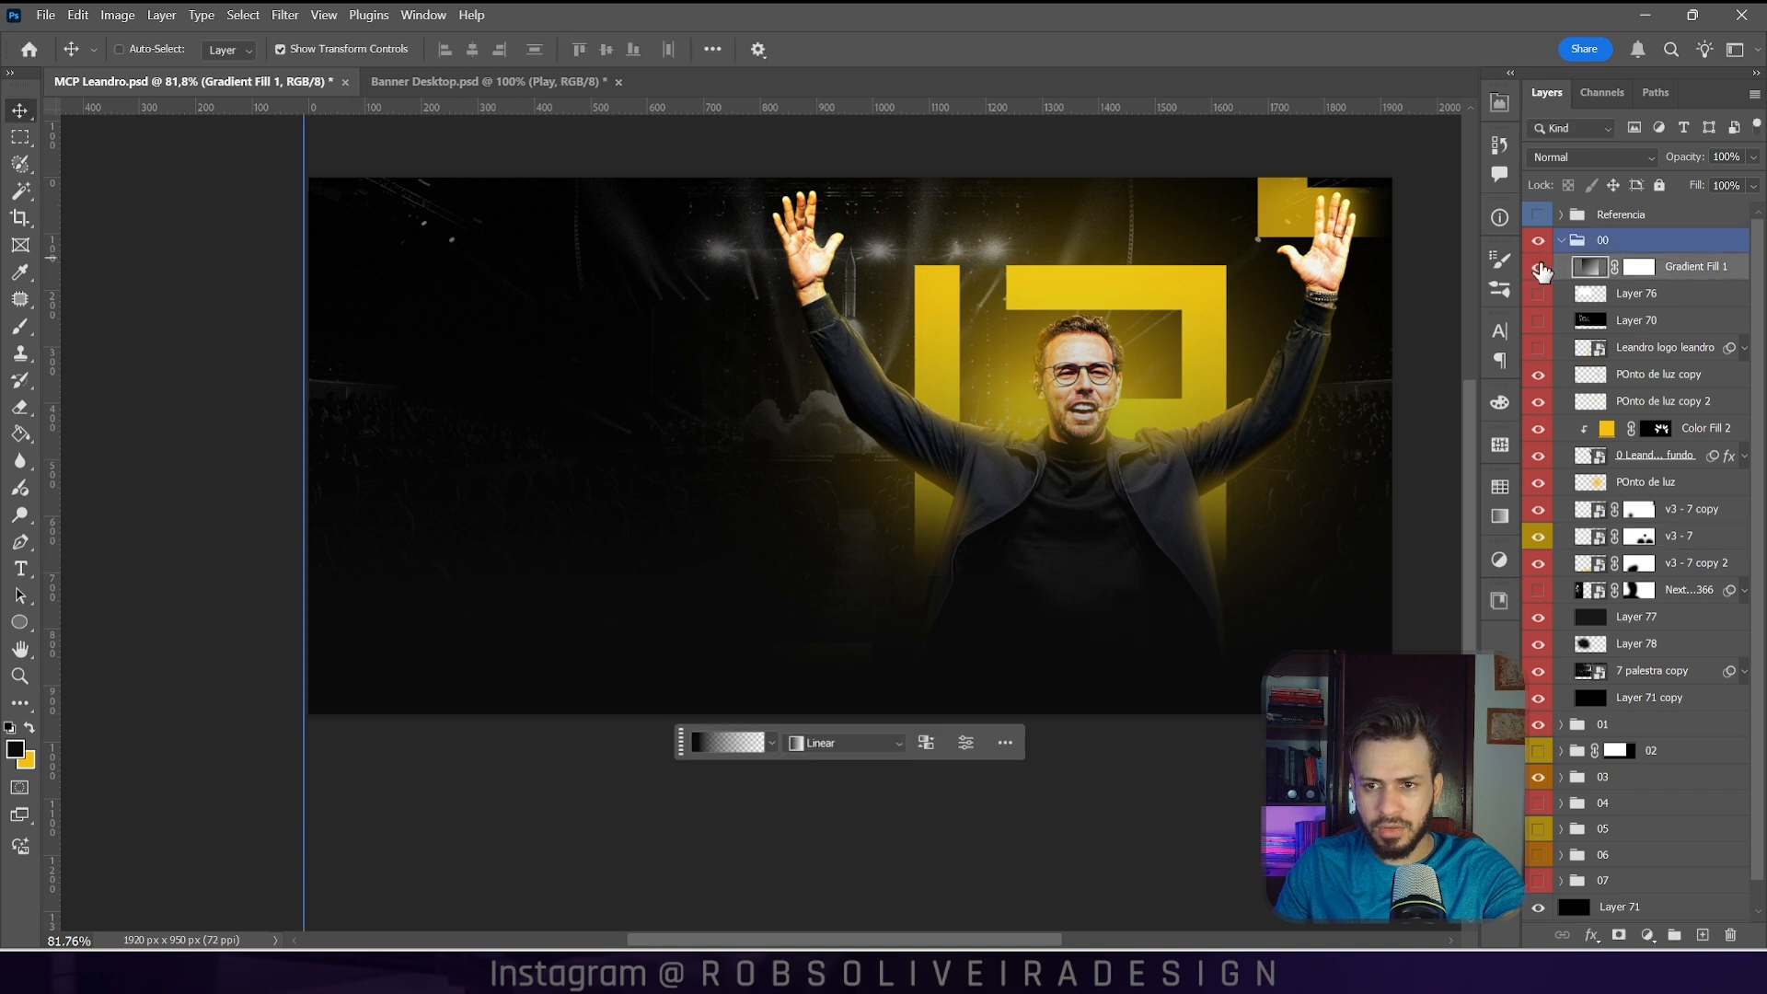
left_click(1539, 267)
double_click(1590, 267)
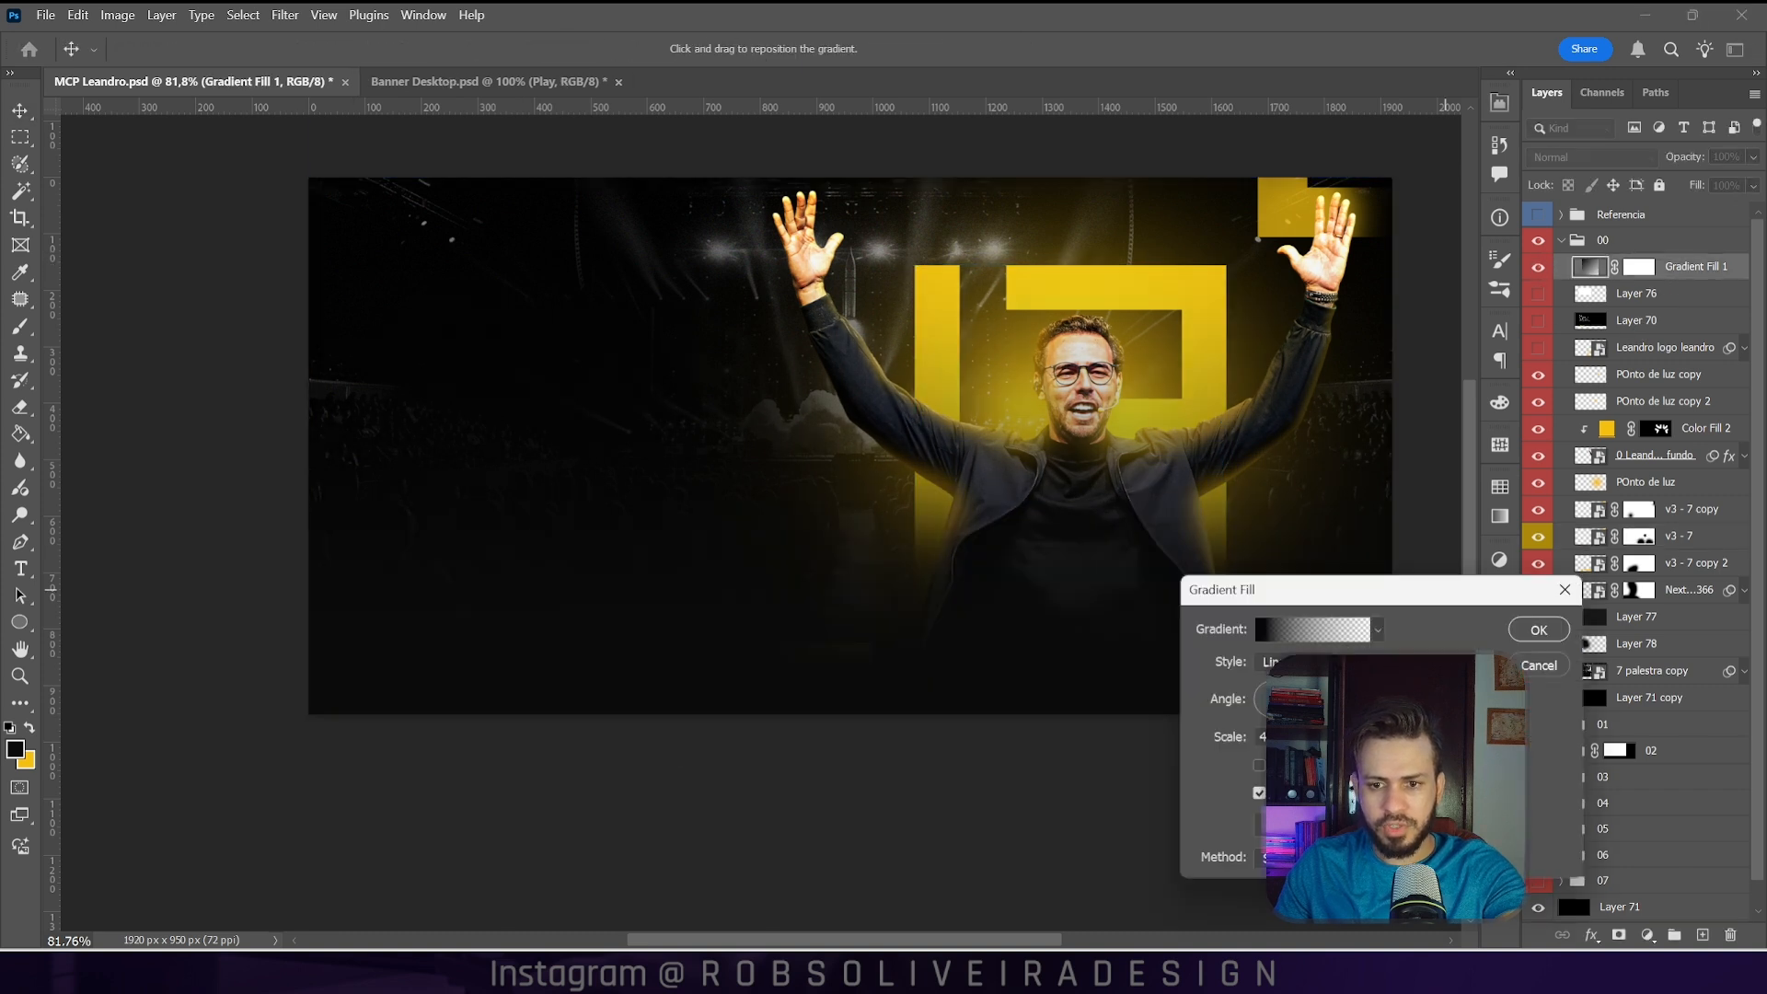
left_click(1303, 629)
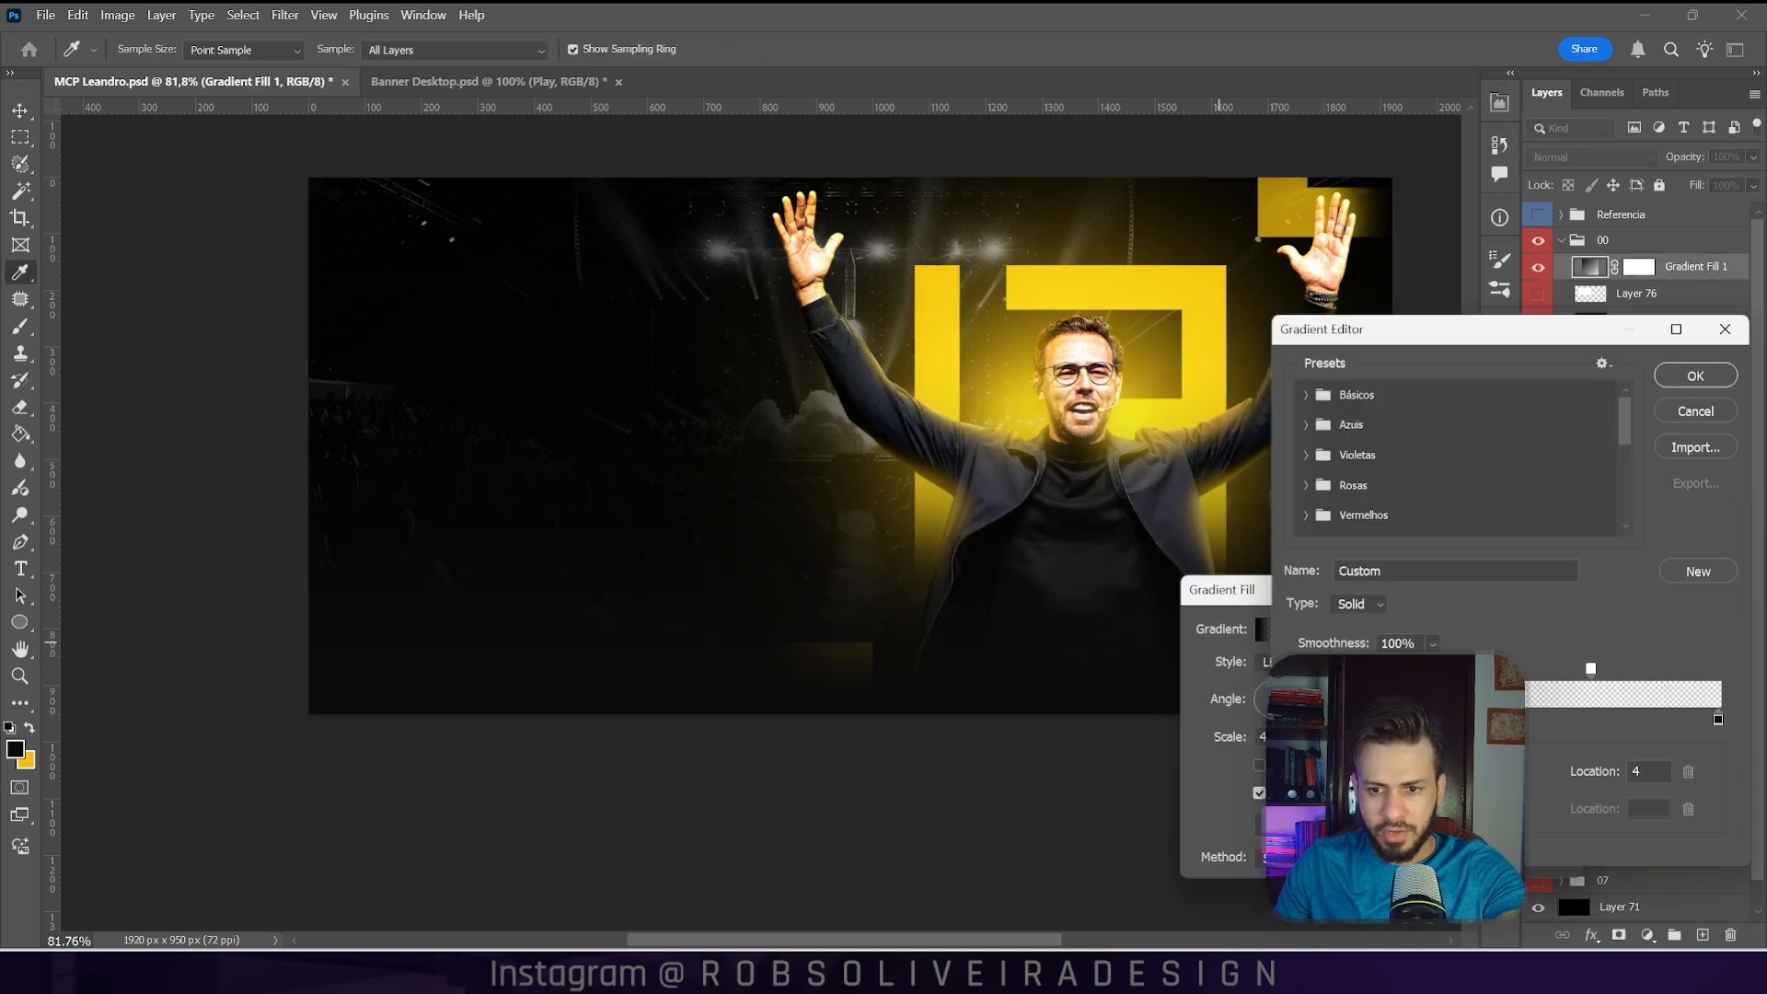
key("BackSpace")
type("7")
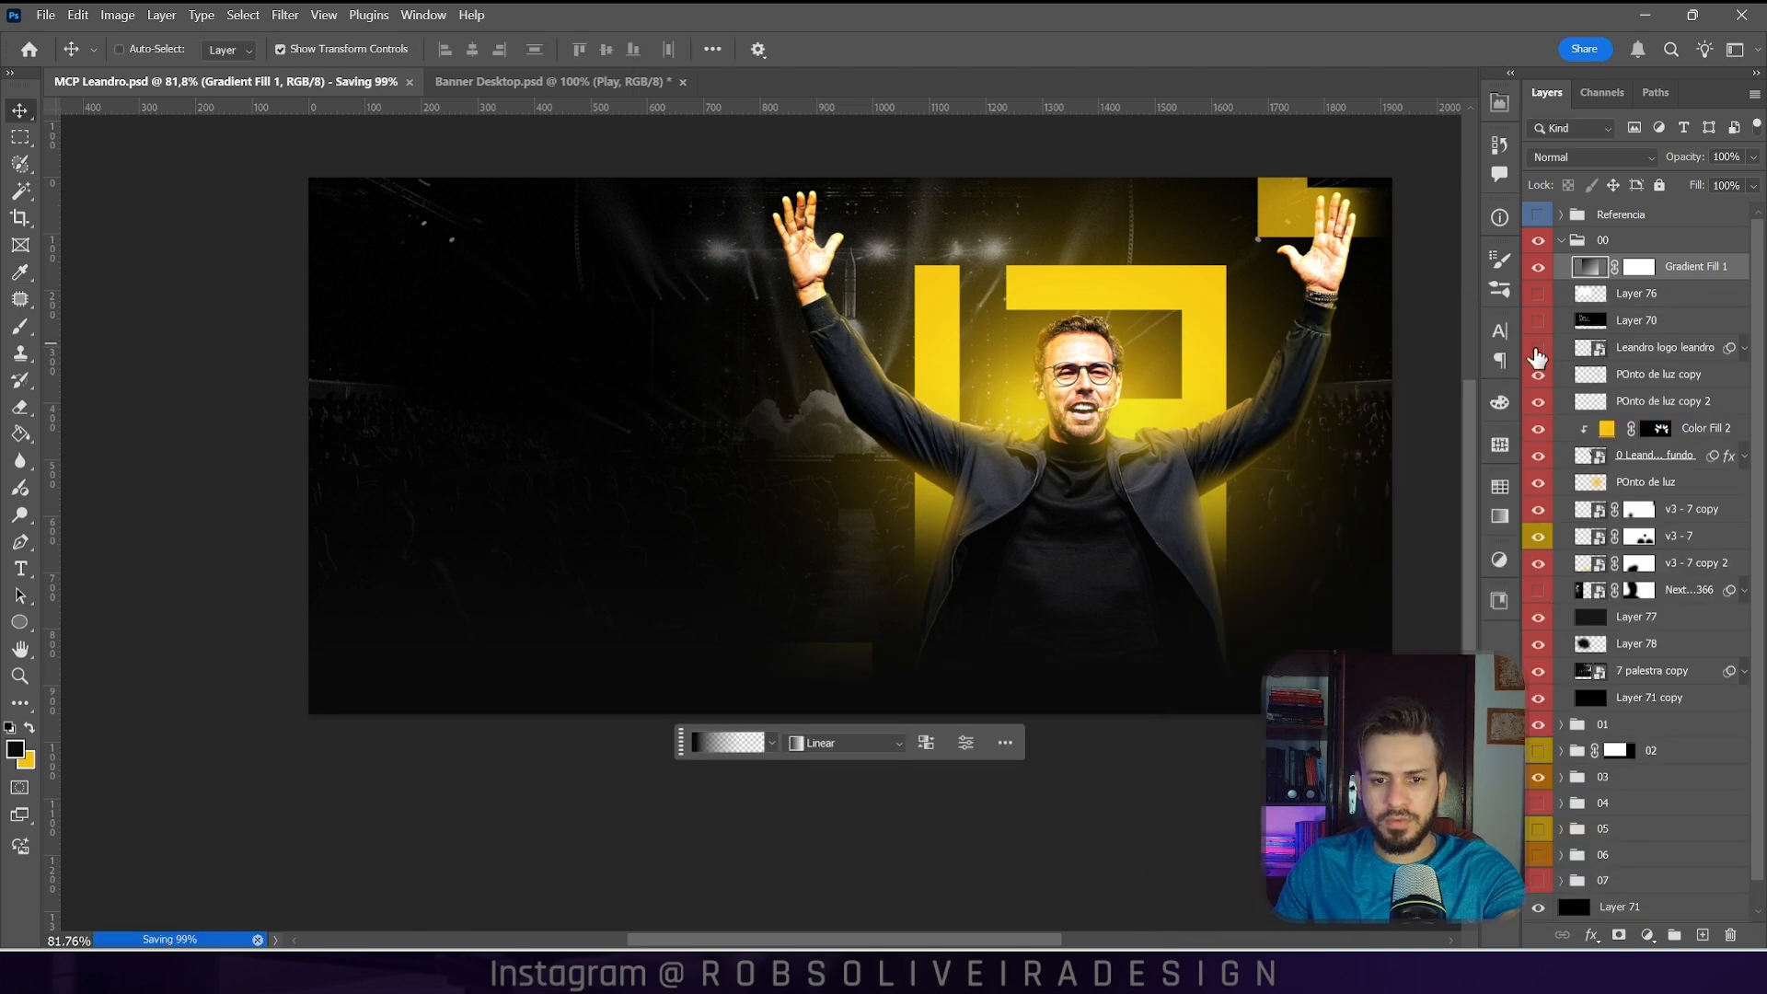
Step: Show the speaker's blurred logo layer, scale it down and place it in the banner's lower-right corner
left_click(1538, 355)
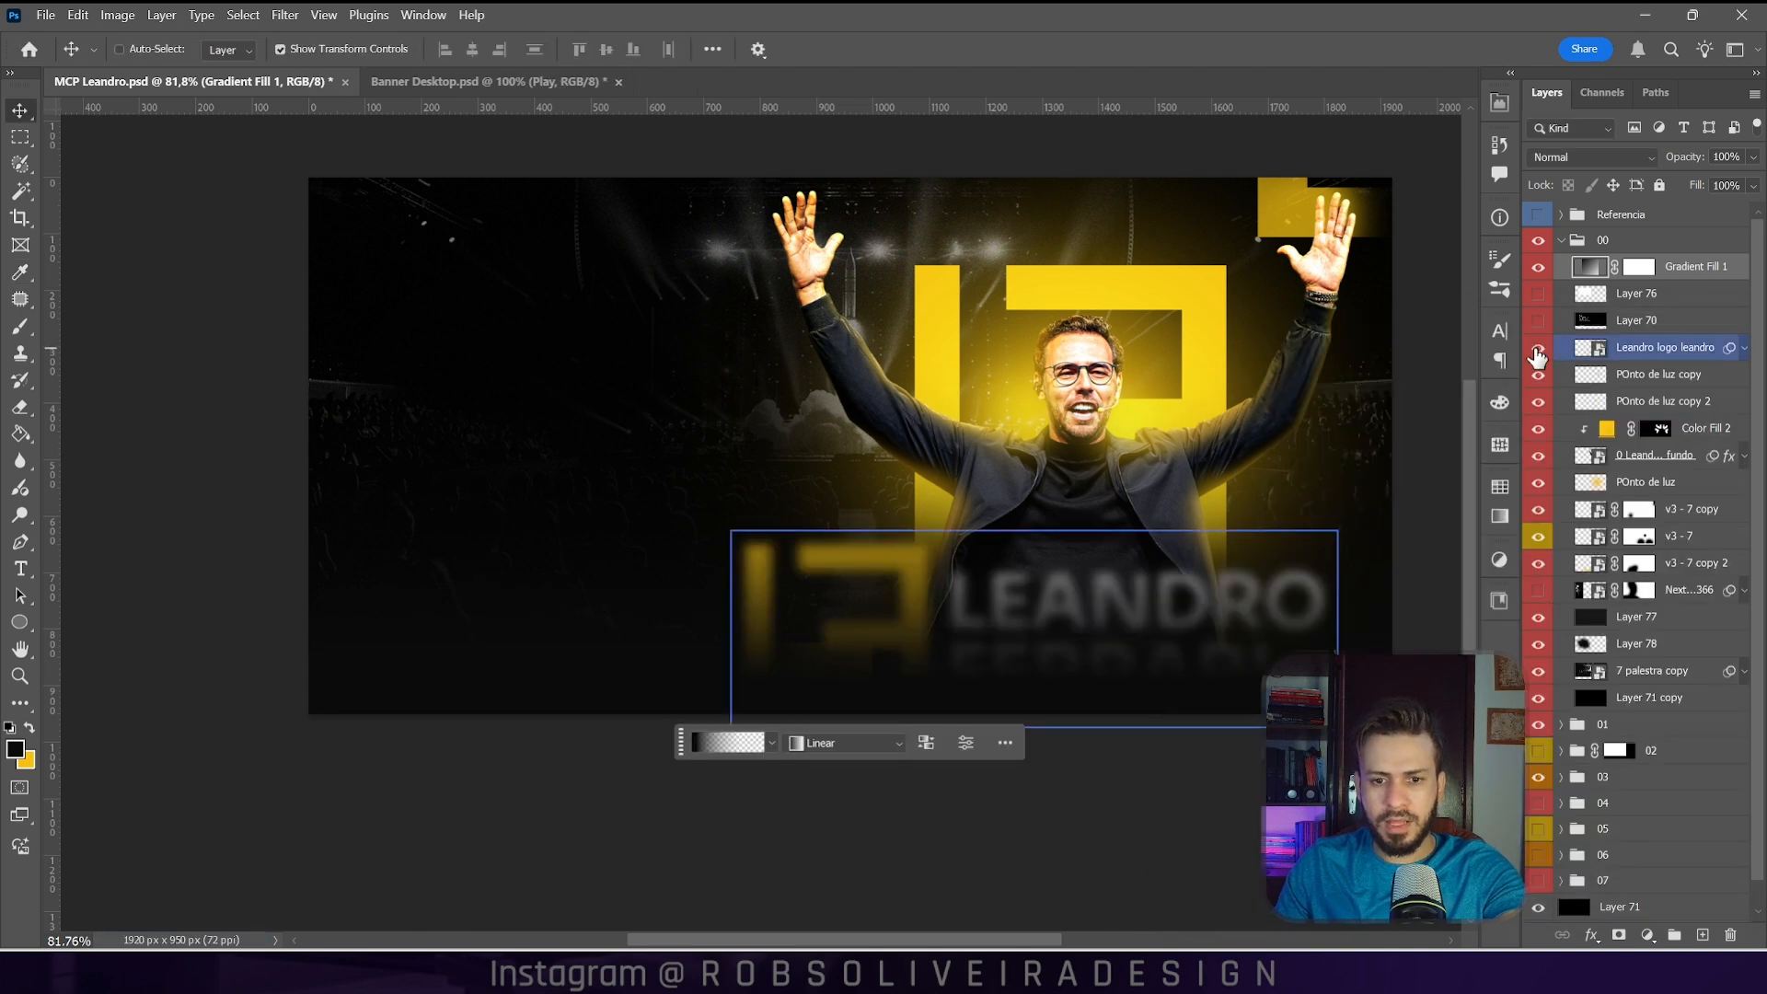
left_click(1625, 355)
key("ctrl+t")
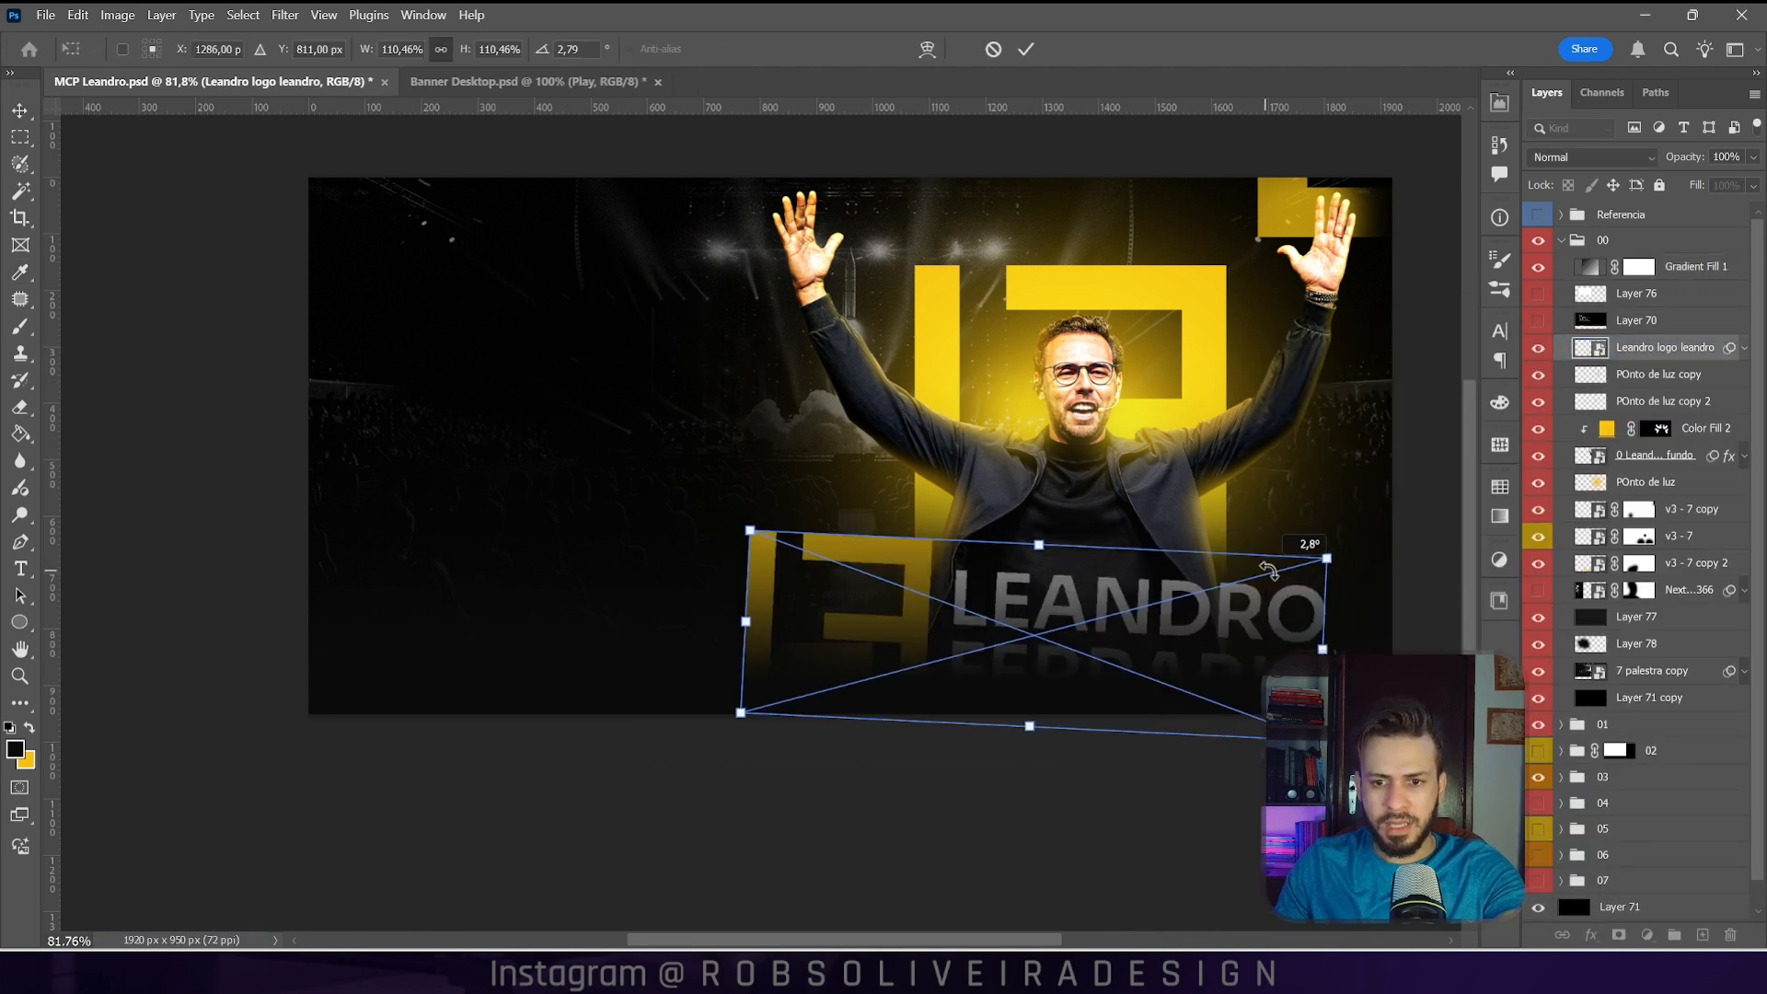
left_click_drag(1318, 546, 1104, 631)
left_click_drag(1124, 676, 1385, 678)
key("Return")
Step: Duplicate the POnto de luz glow below the original and resize and move it toward the banner's upper edge behind the man
left_click(1657, 457)
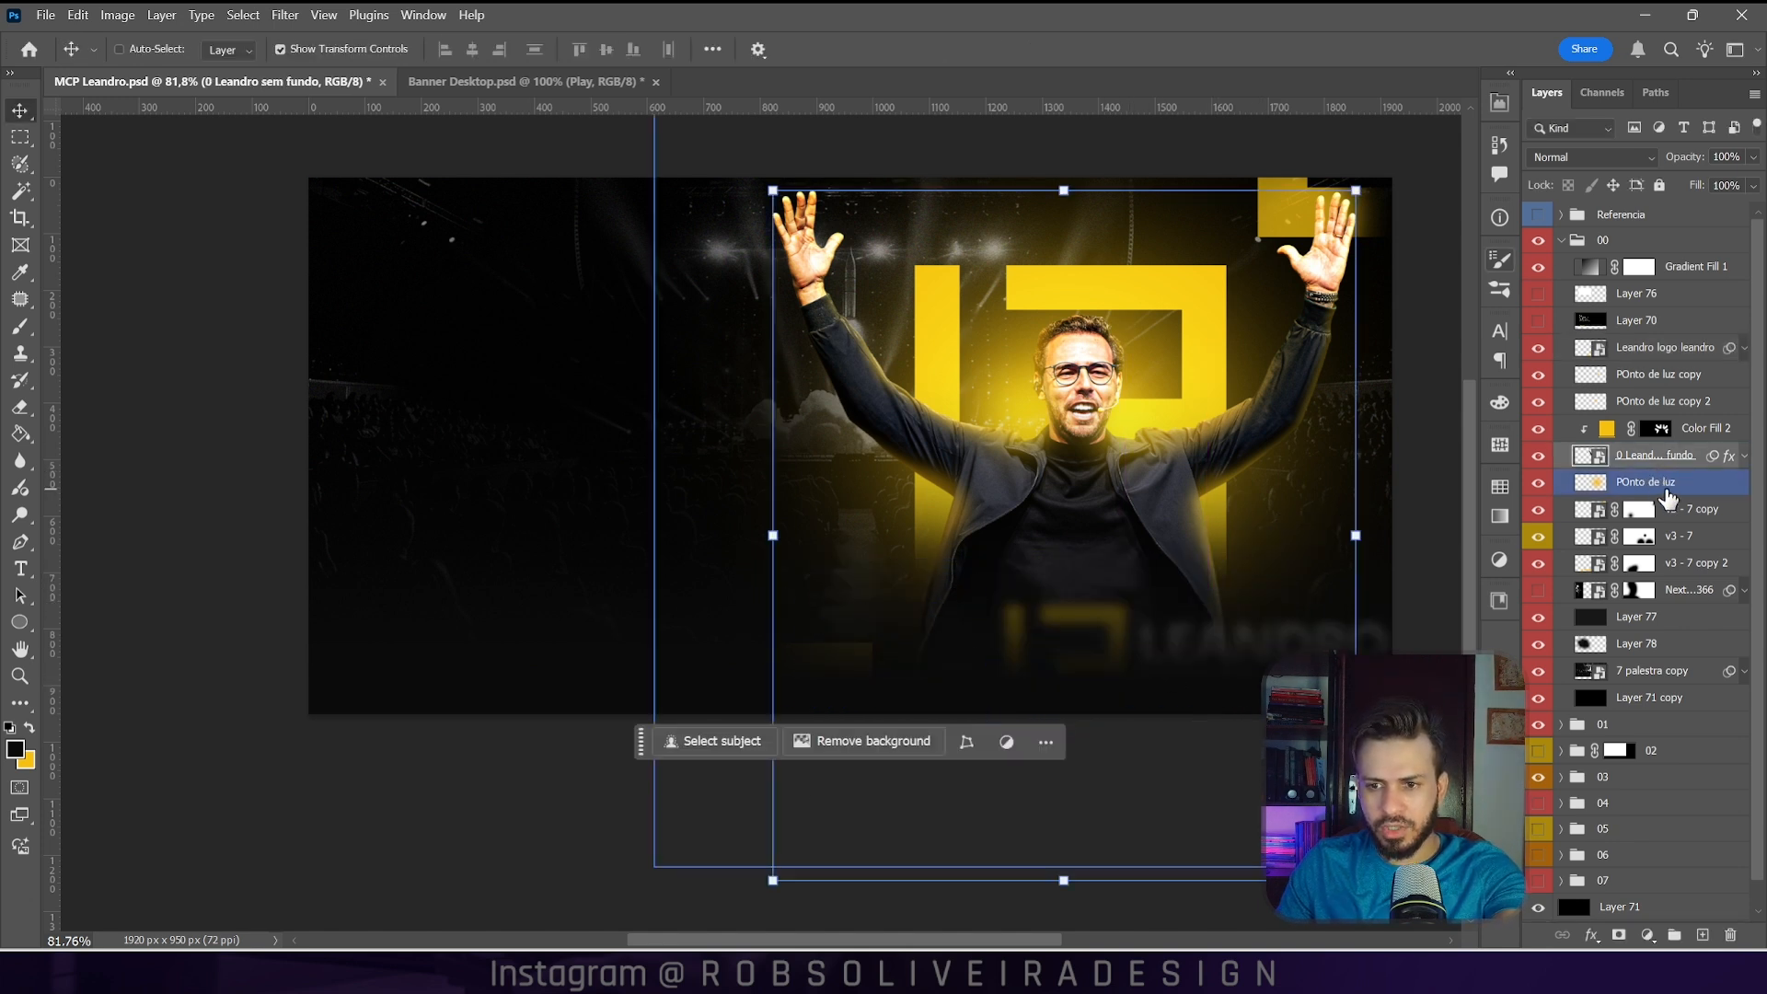
left_click(1666, 490)
left_click_drag(1704, 488, 1708, 514)
left_click_drag(1103, 382, 1061, 156)
left_click_drag(1378, 640, 1195, 560)
left_click_drag(1112, 379, 1208, 378)
left_click_drag(966, 559, 952, 766)
key("Return")
Step: Set the duplicated glow's blend mode to Color Dodge and its opacity to 44%
left_click(1593, 158)
left_click(1576, 170)
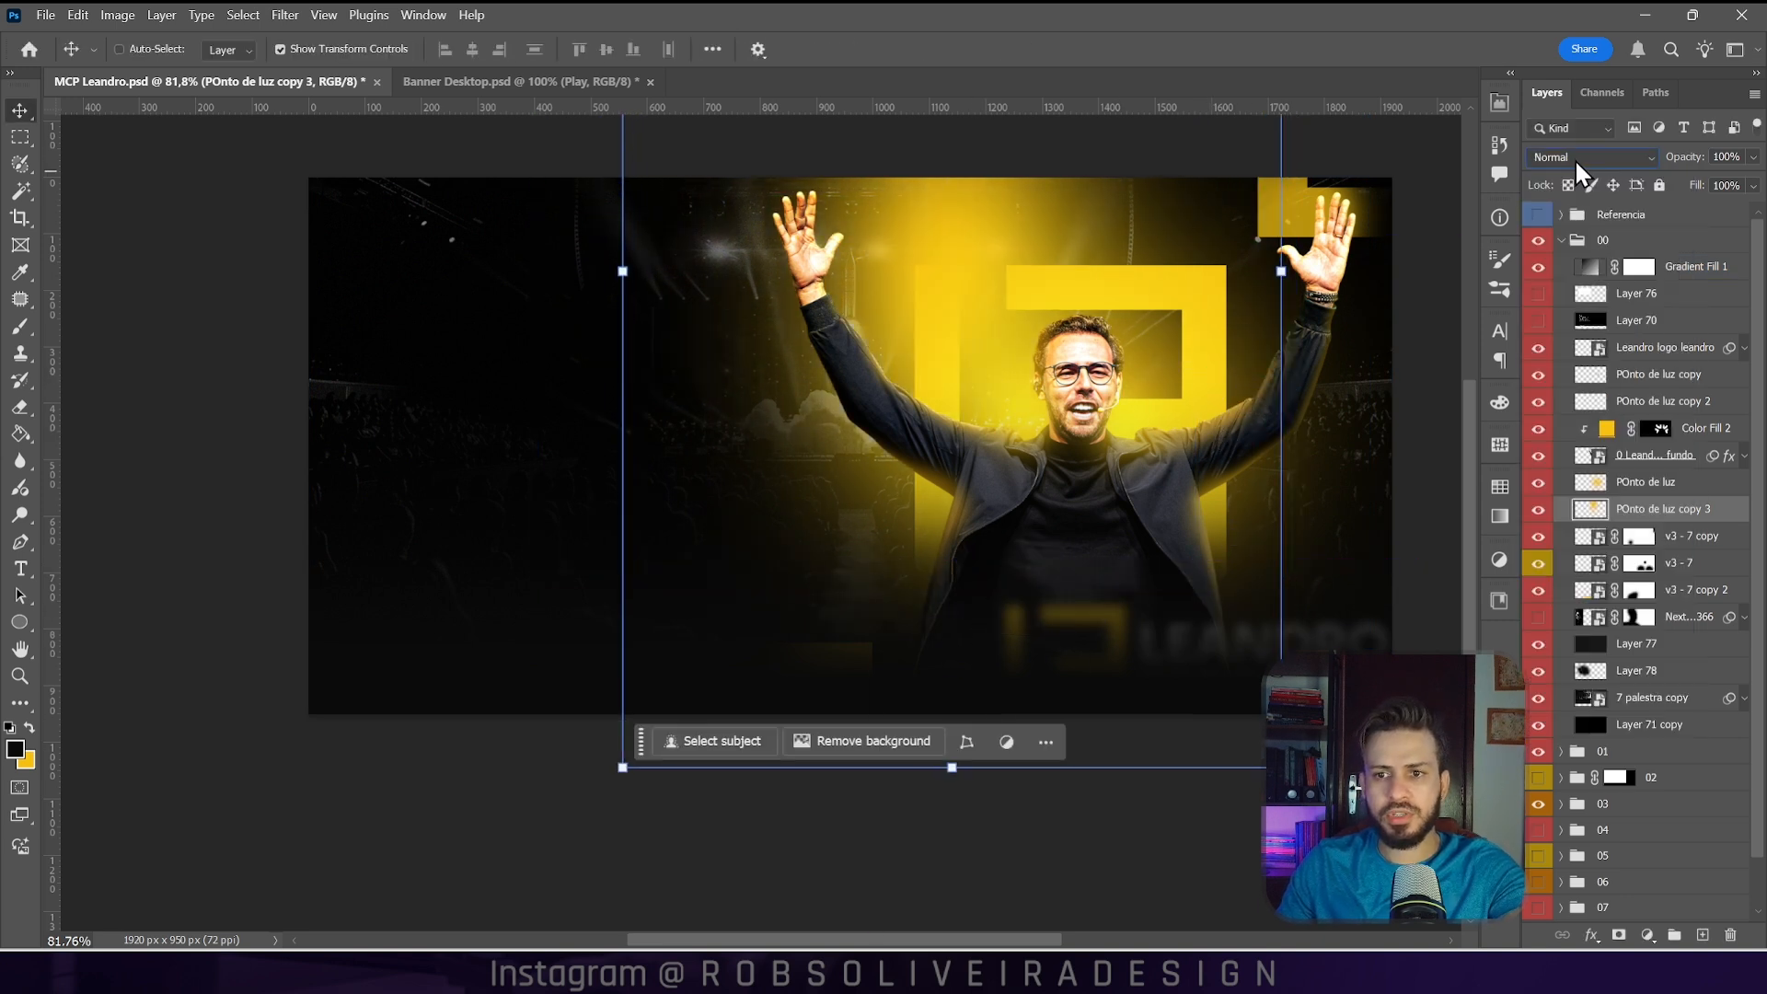
scroll(1575, 159, "down", 7)
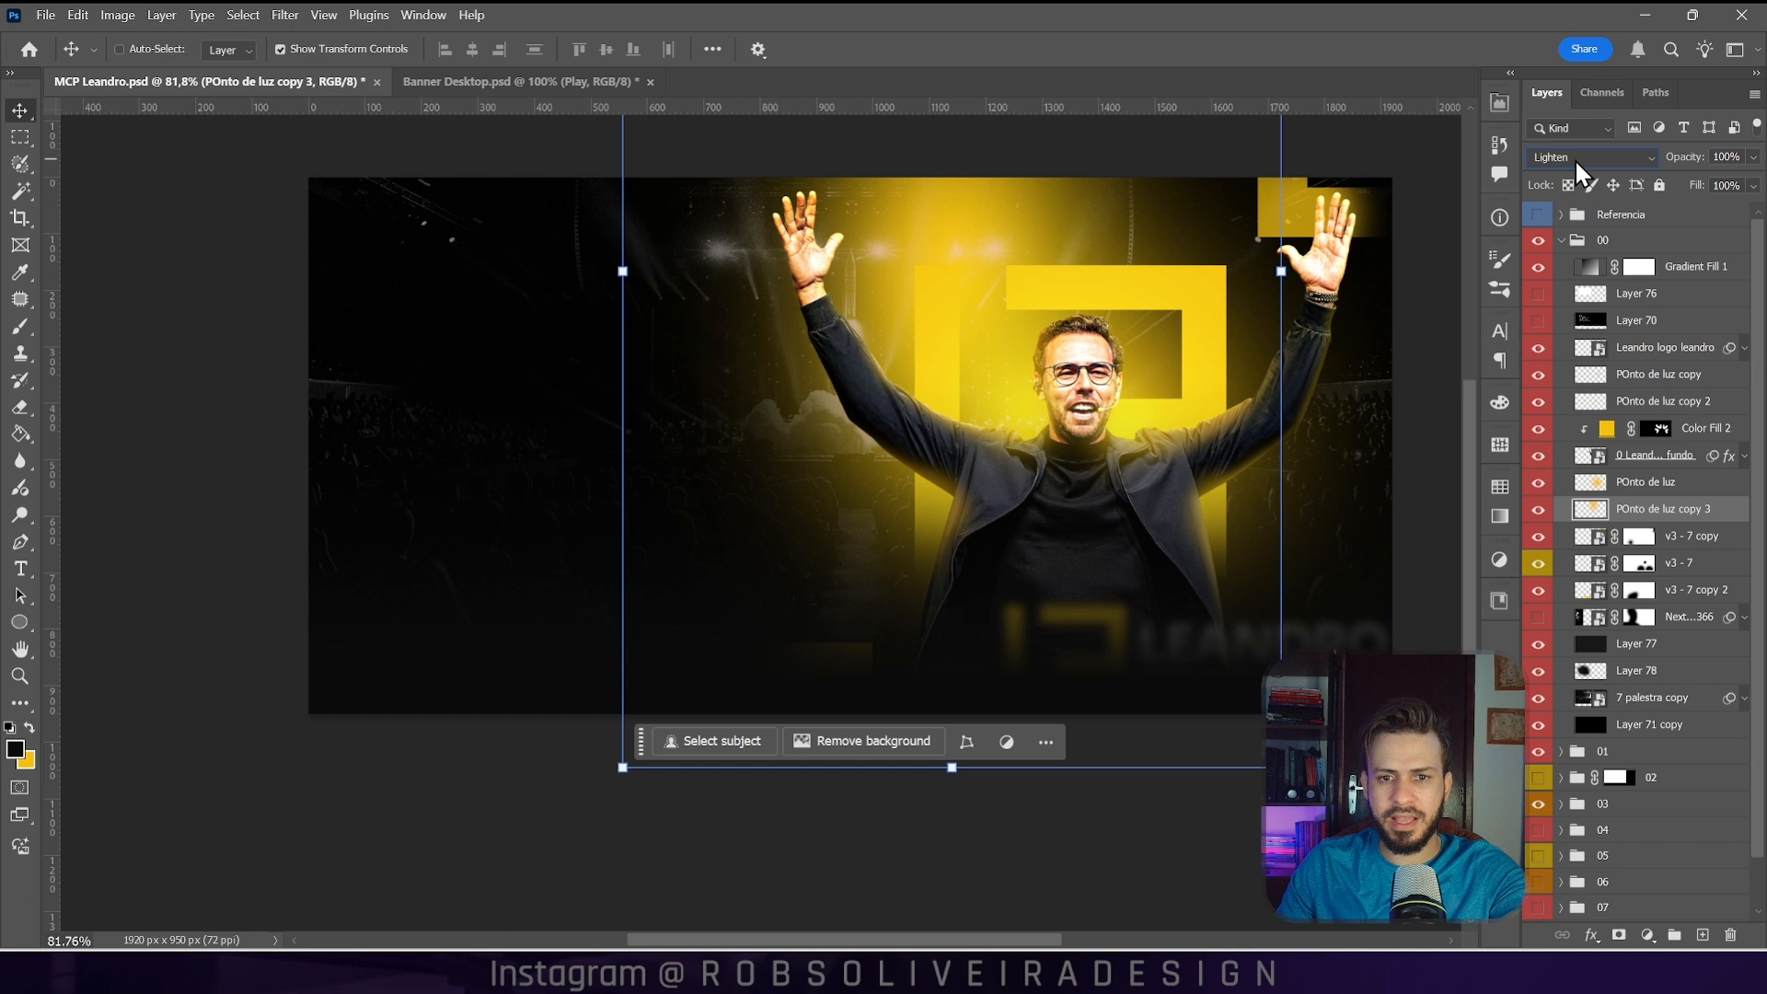
scroll(1576, 159, "down", 2)
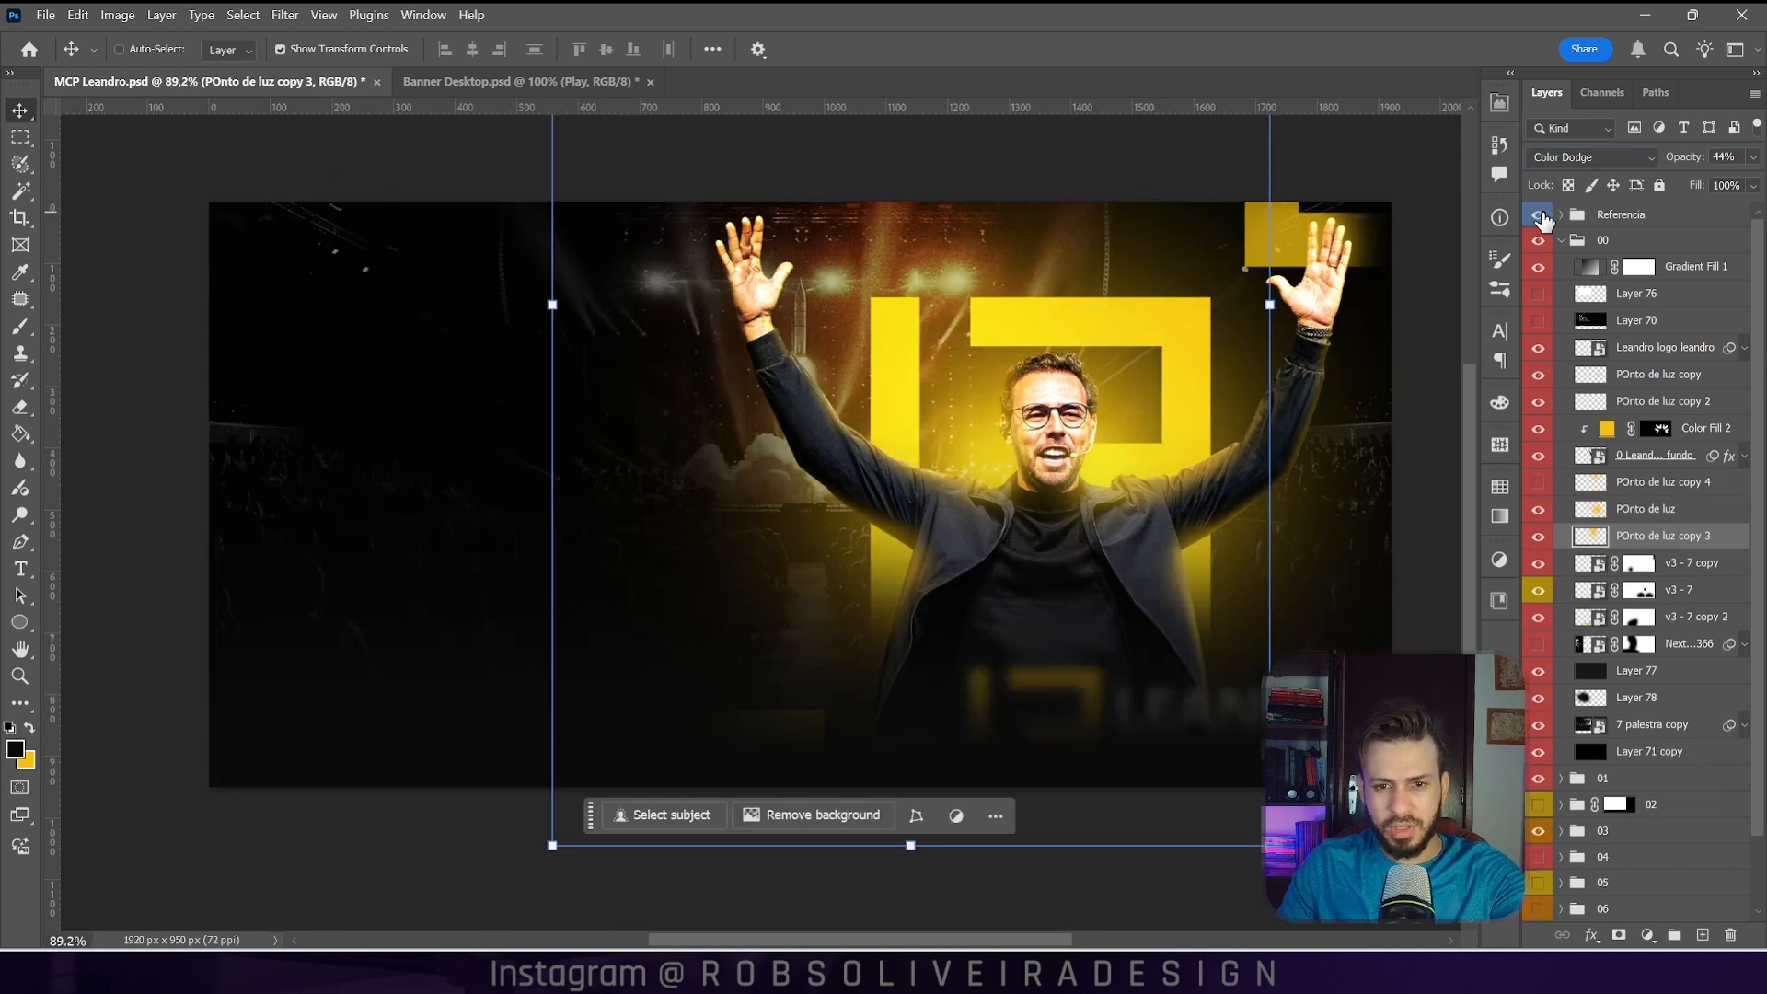
Step: Show the Overlay glow POnto de luz copy 4 instead of copy 3 and move it up above the man
left_click(1538, 214)
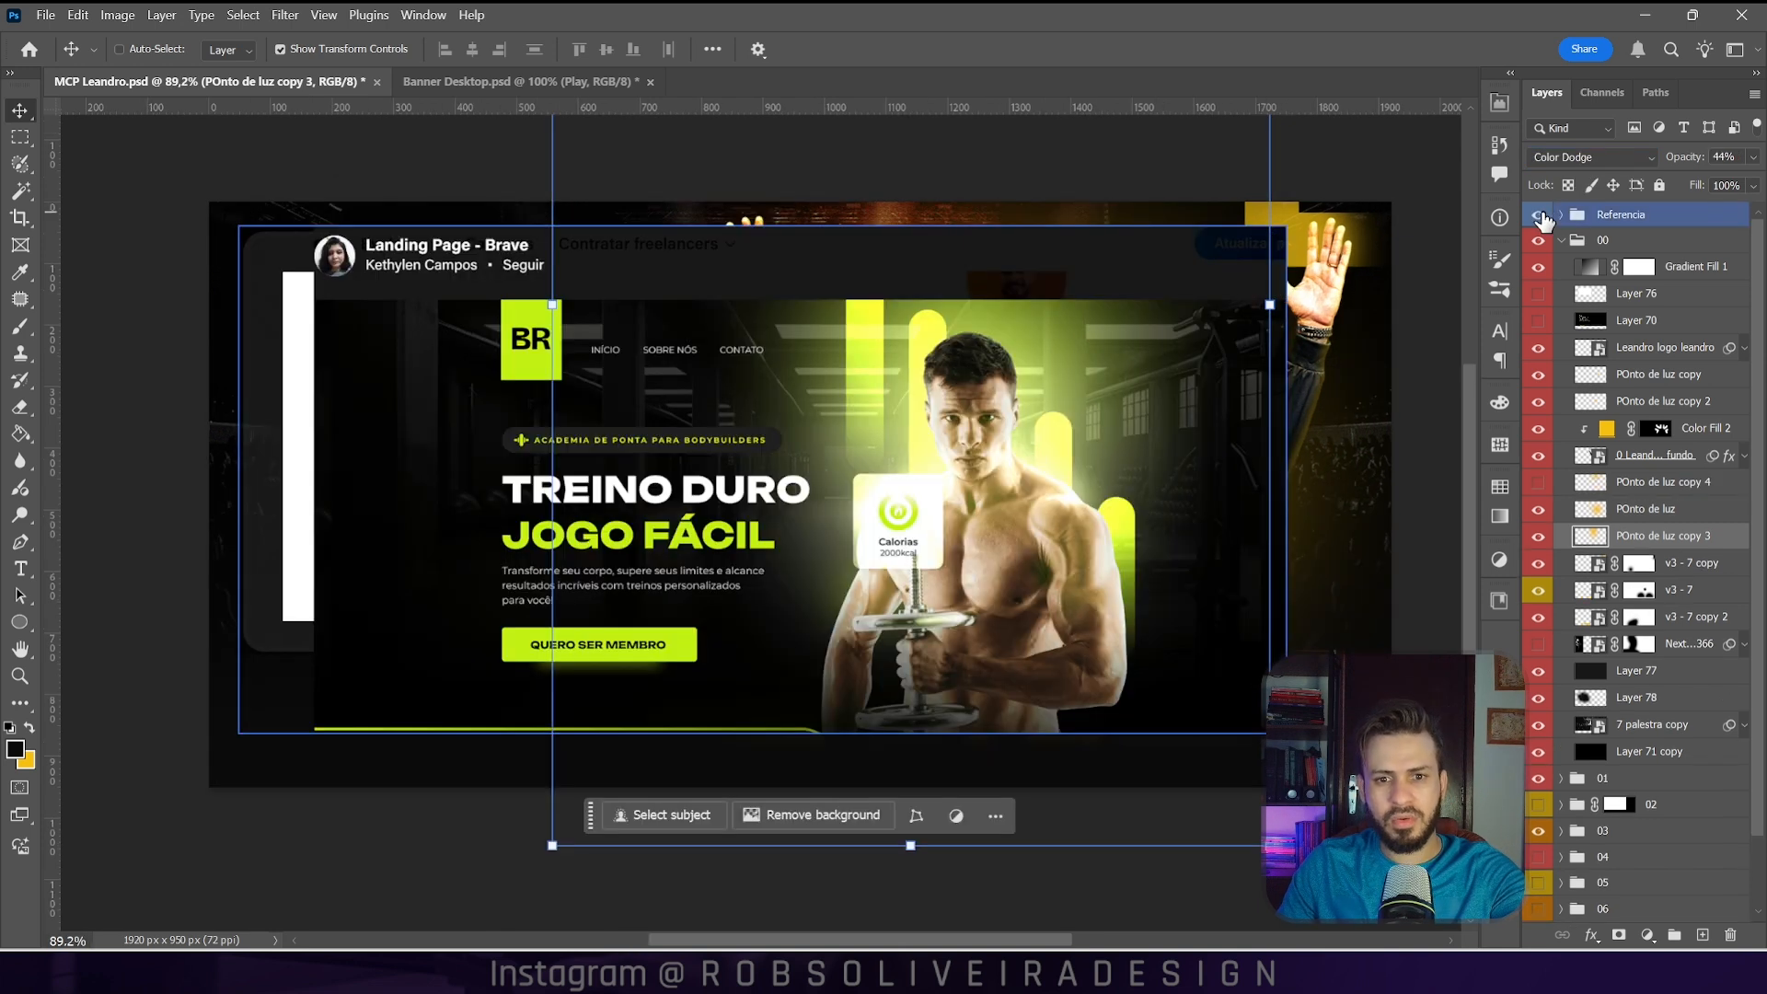
left_click(1538, 215)
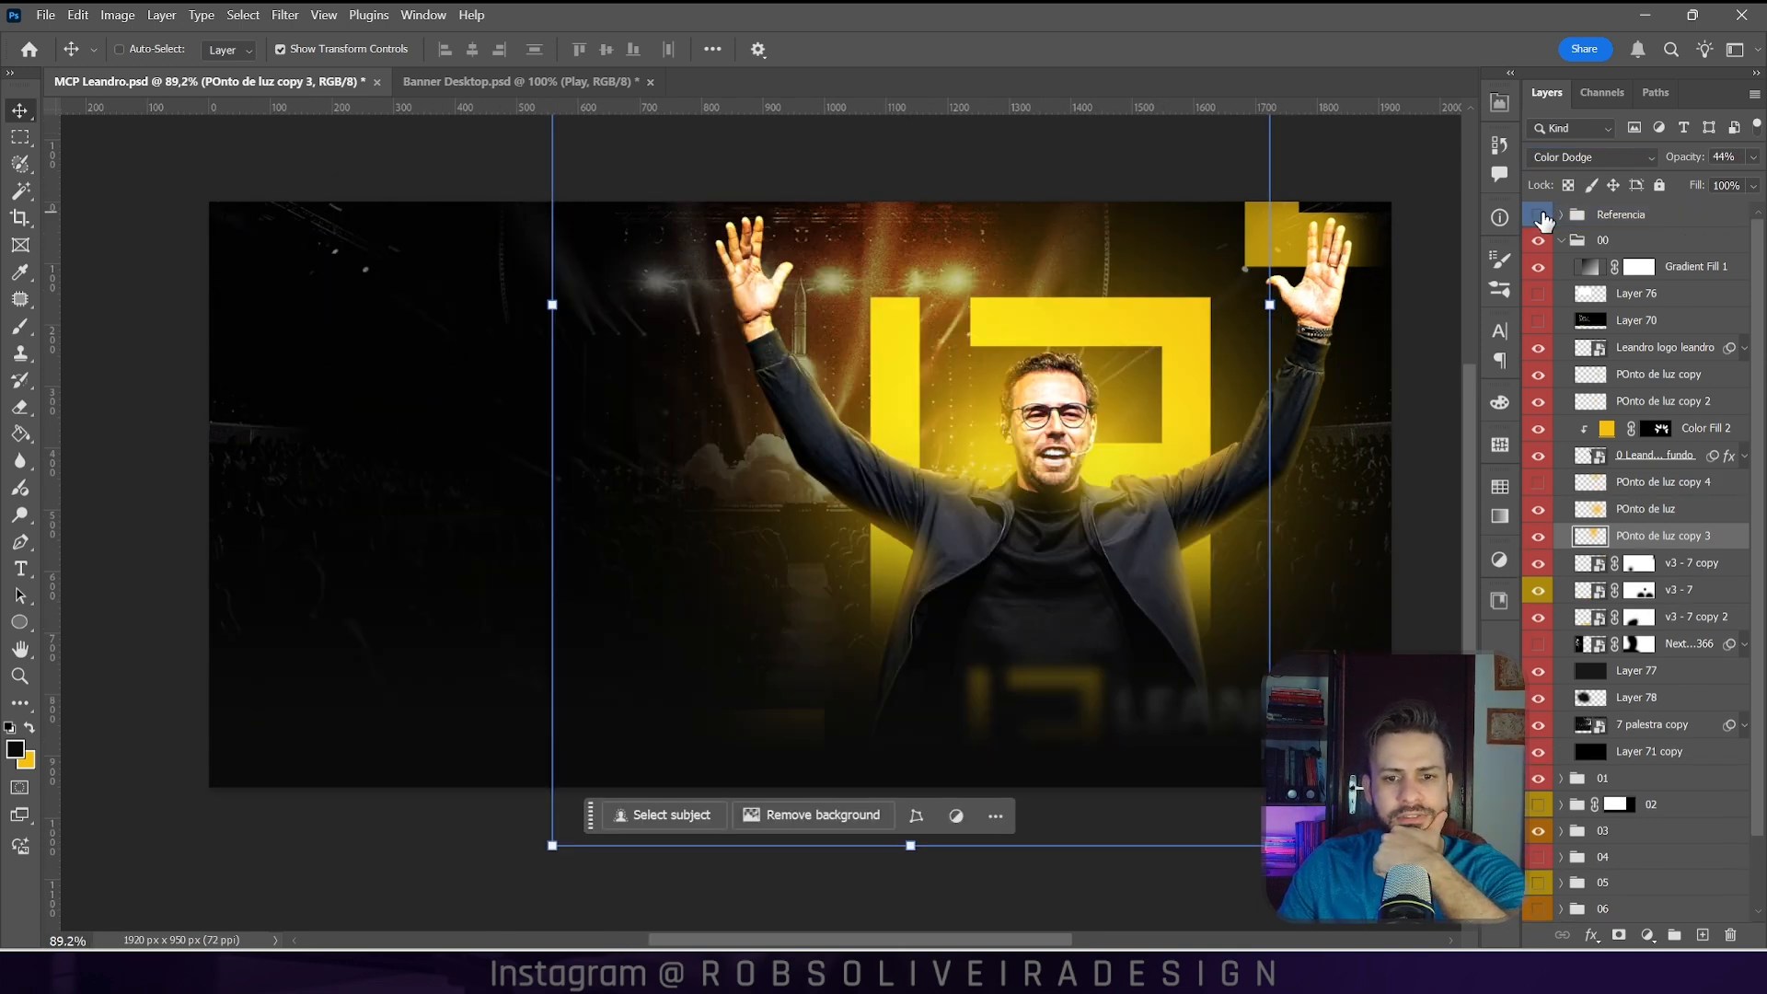
left_click(1538, 483)
left_click(1627, 490)
left_click(1538, 536)
left_click_drag(1041, 367, 1008, 257)
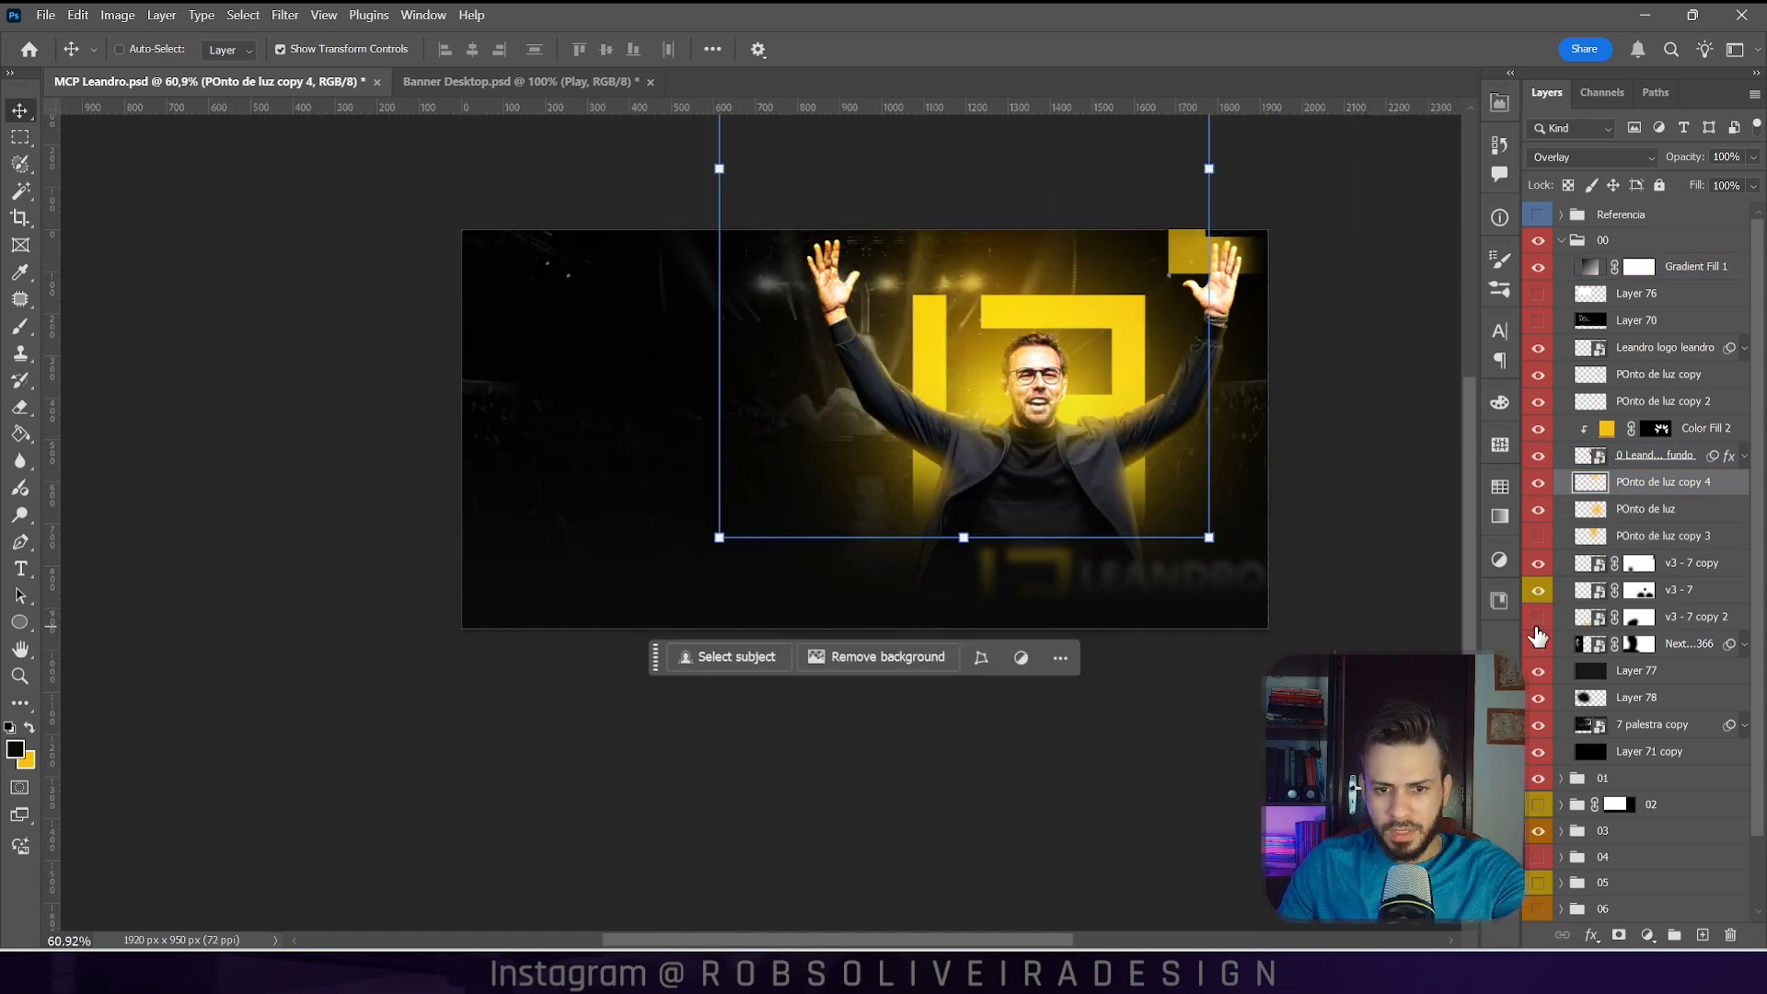
Step: Move the v3 - 7 copy 2 emblem slightly up and to the right along the banner's lower edge
left_click(1538, 619)
left_click(1637, 622)
left_click(1666, 626)
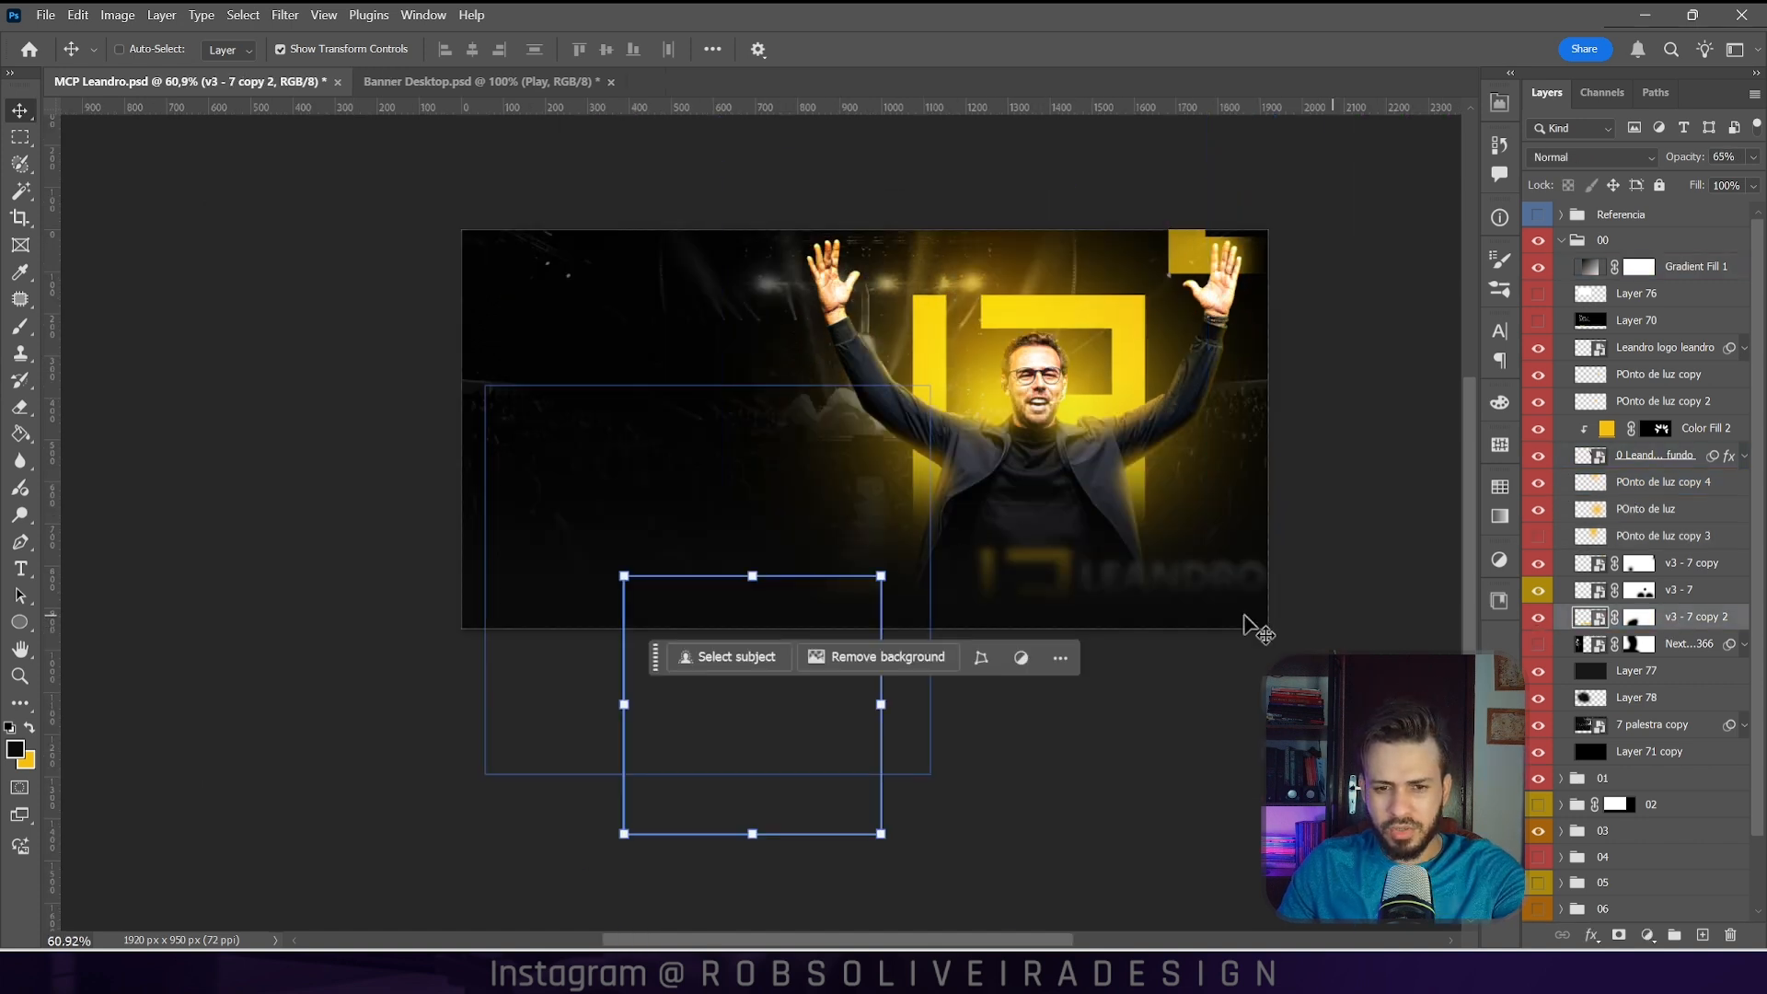
scroll(959, 589, "up", 4)
left_click_drag(839, 624, 870, 604)
Step: Apply an Iris Blur to the man's cutout
scroll(996, 454, "down", 3)
left_click(1657, 457)
left_click(1538, 455)
left_click(1538, 456)
double_click(1692, 465)
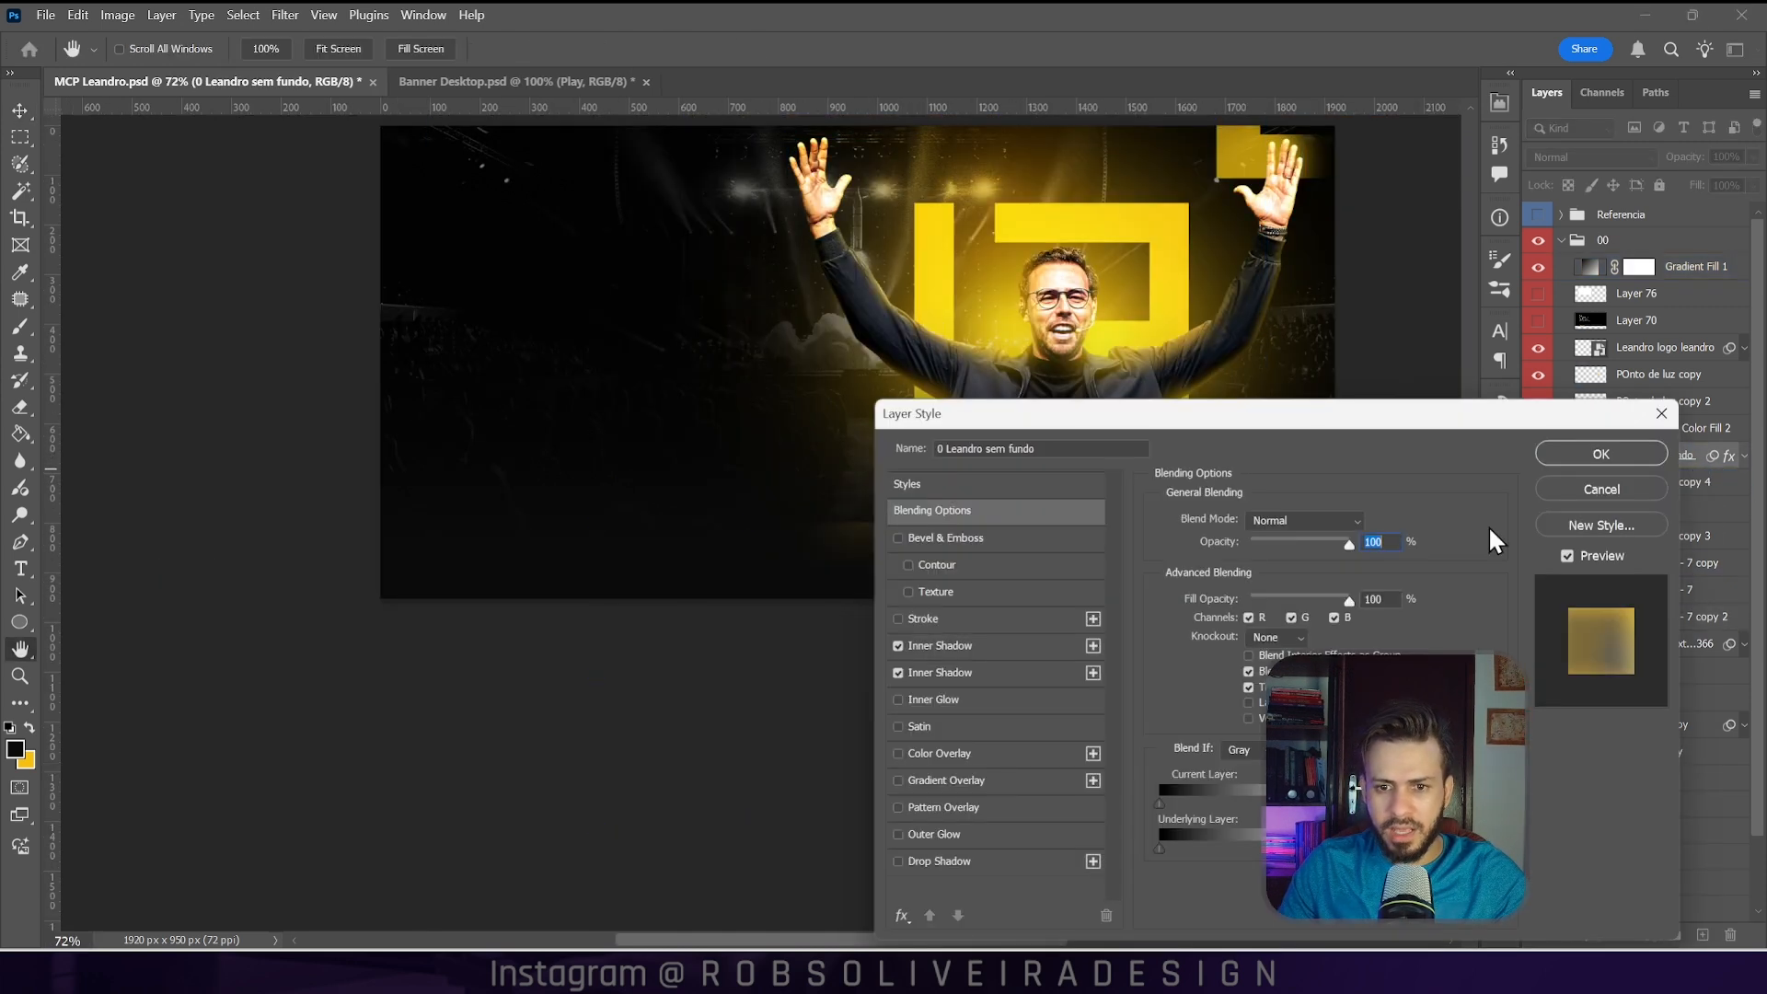
left_click(1585, 453)
left_click(285, 15)
mouse_move(369, 339)
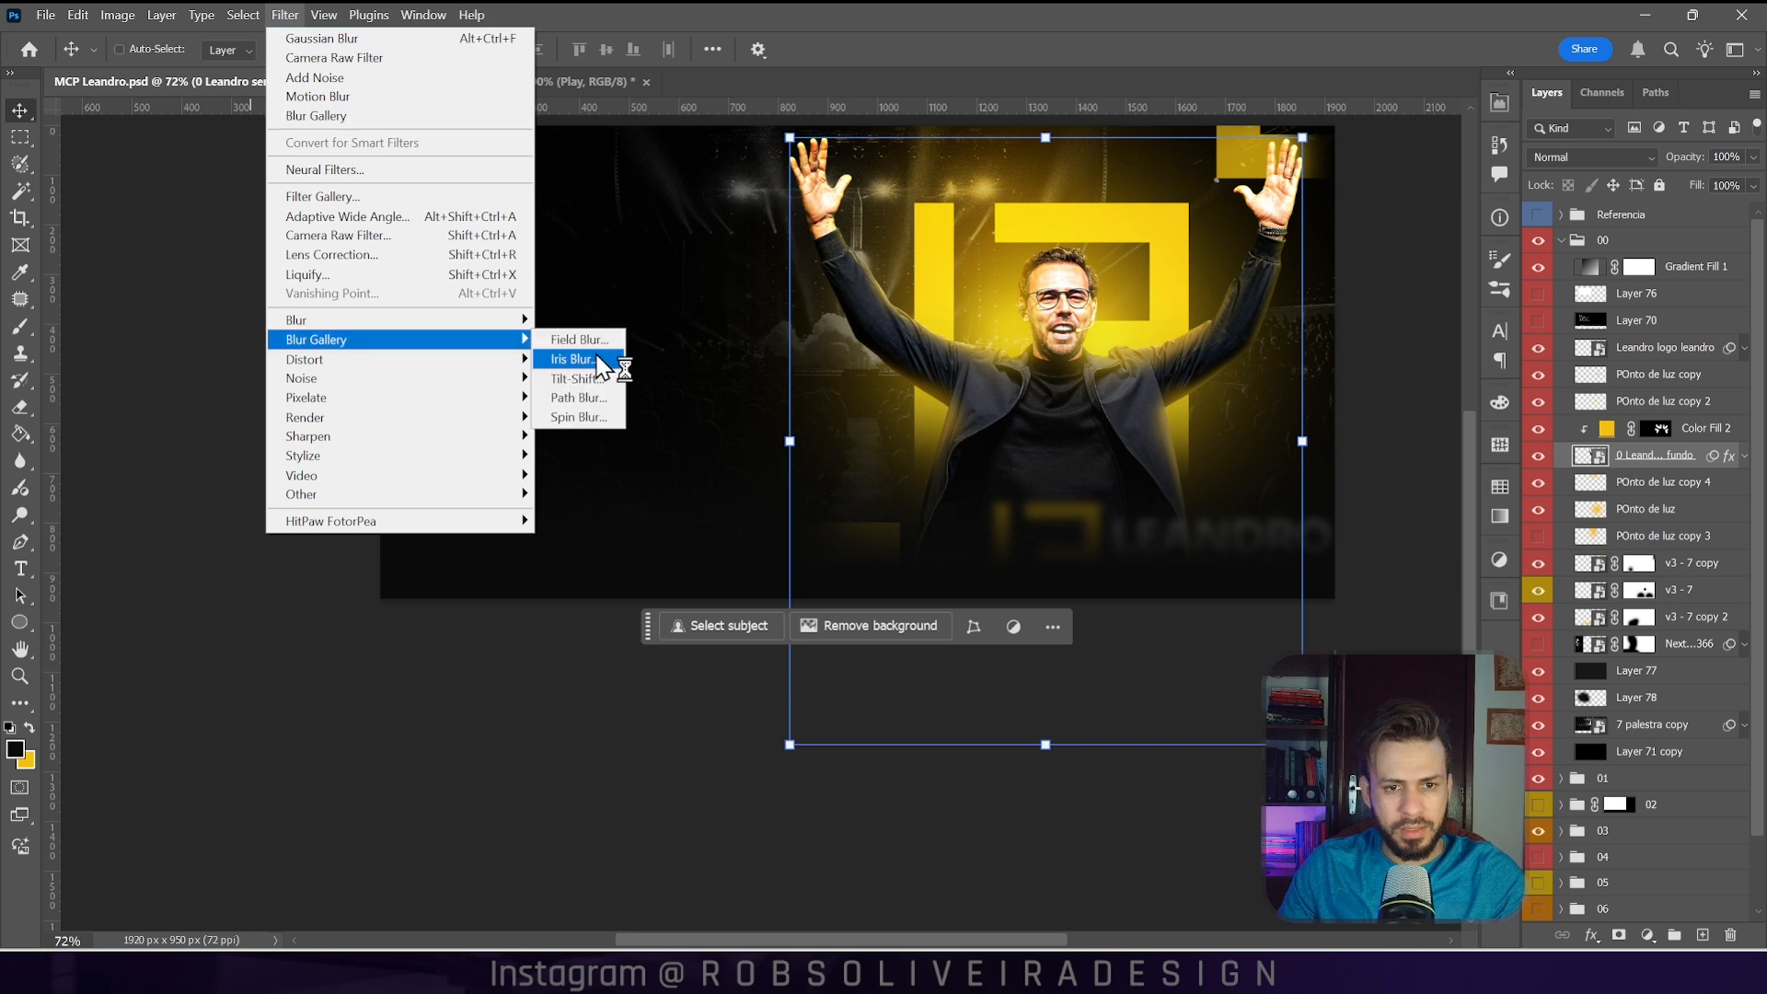
left_click(576, 359)
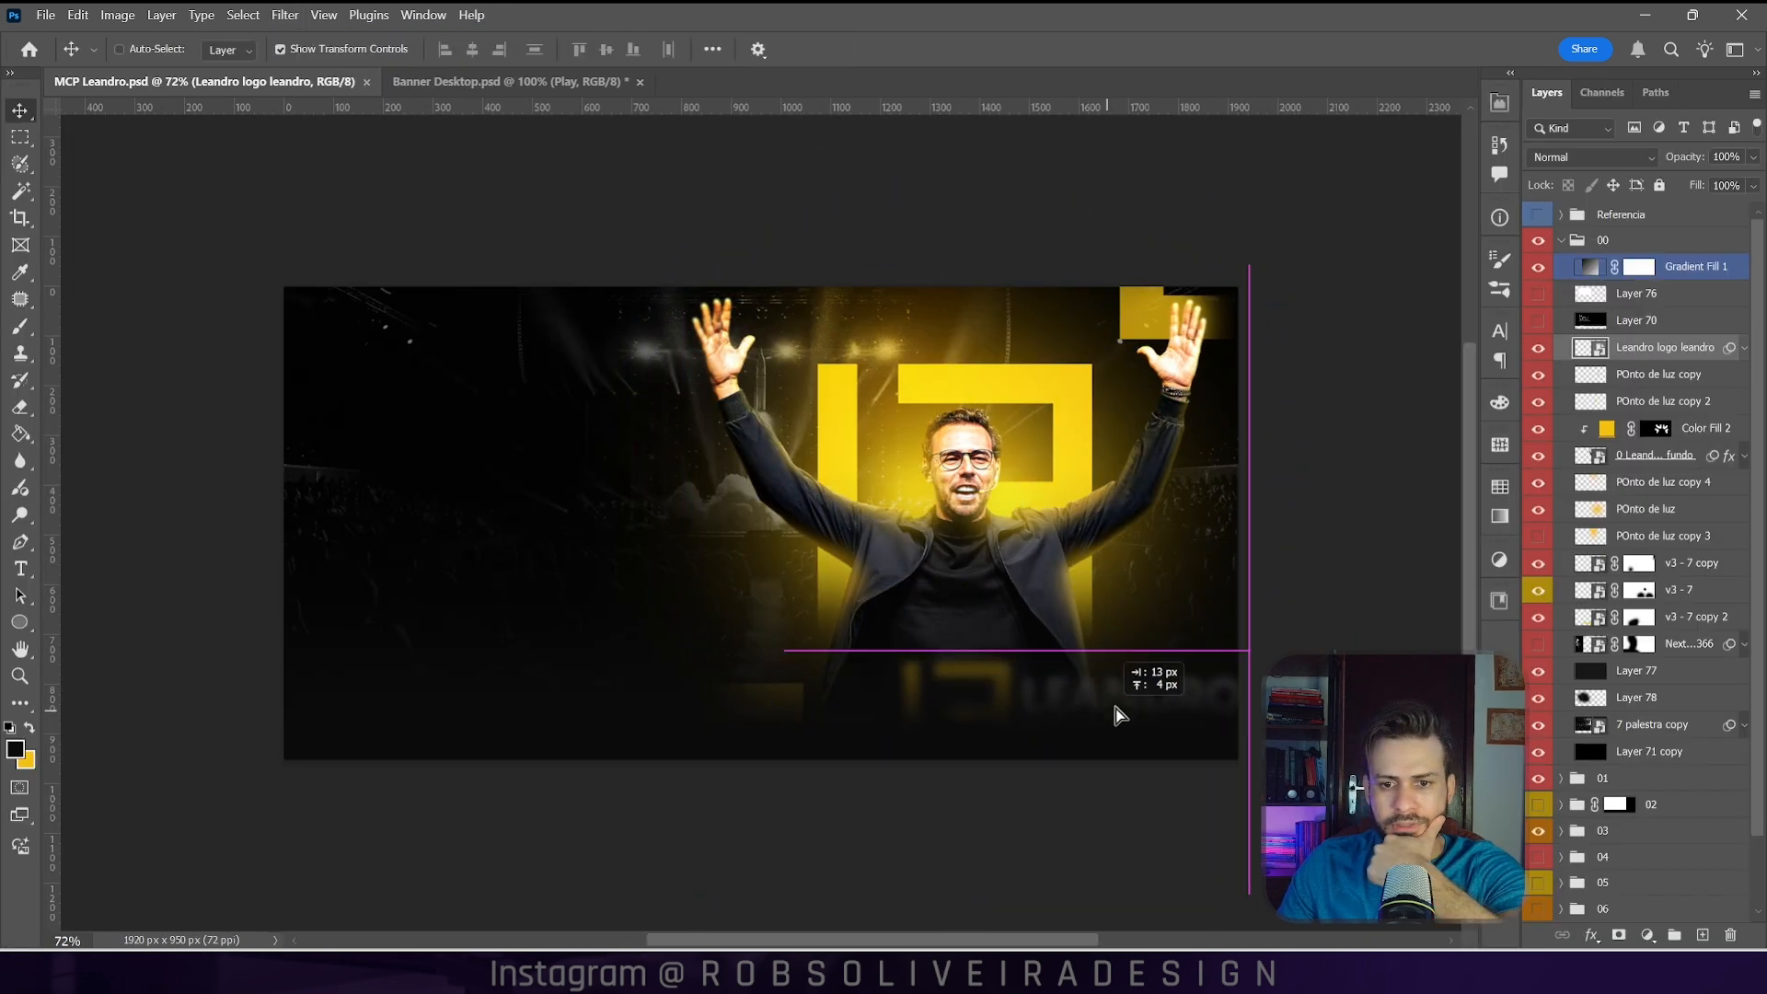
Step: Reposition and shrink the speaker's blurred logo in the banner's lower-right corner
left_click_drag(1118, 714, 1110, 719)
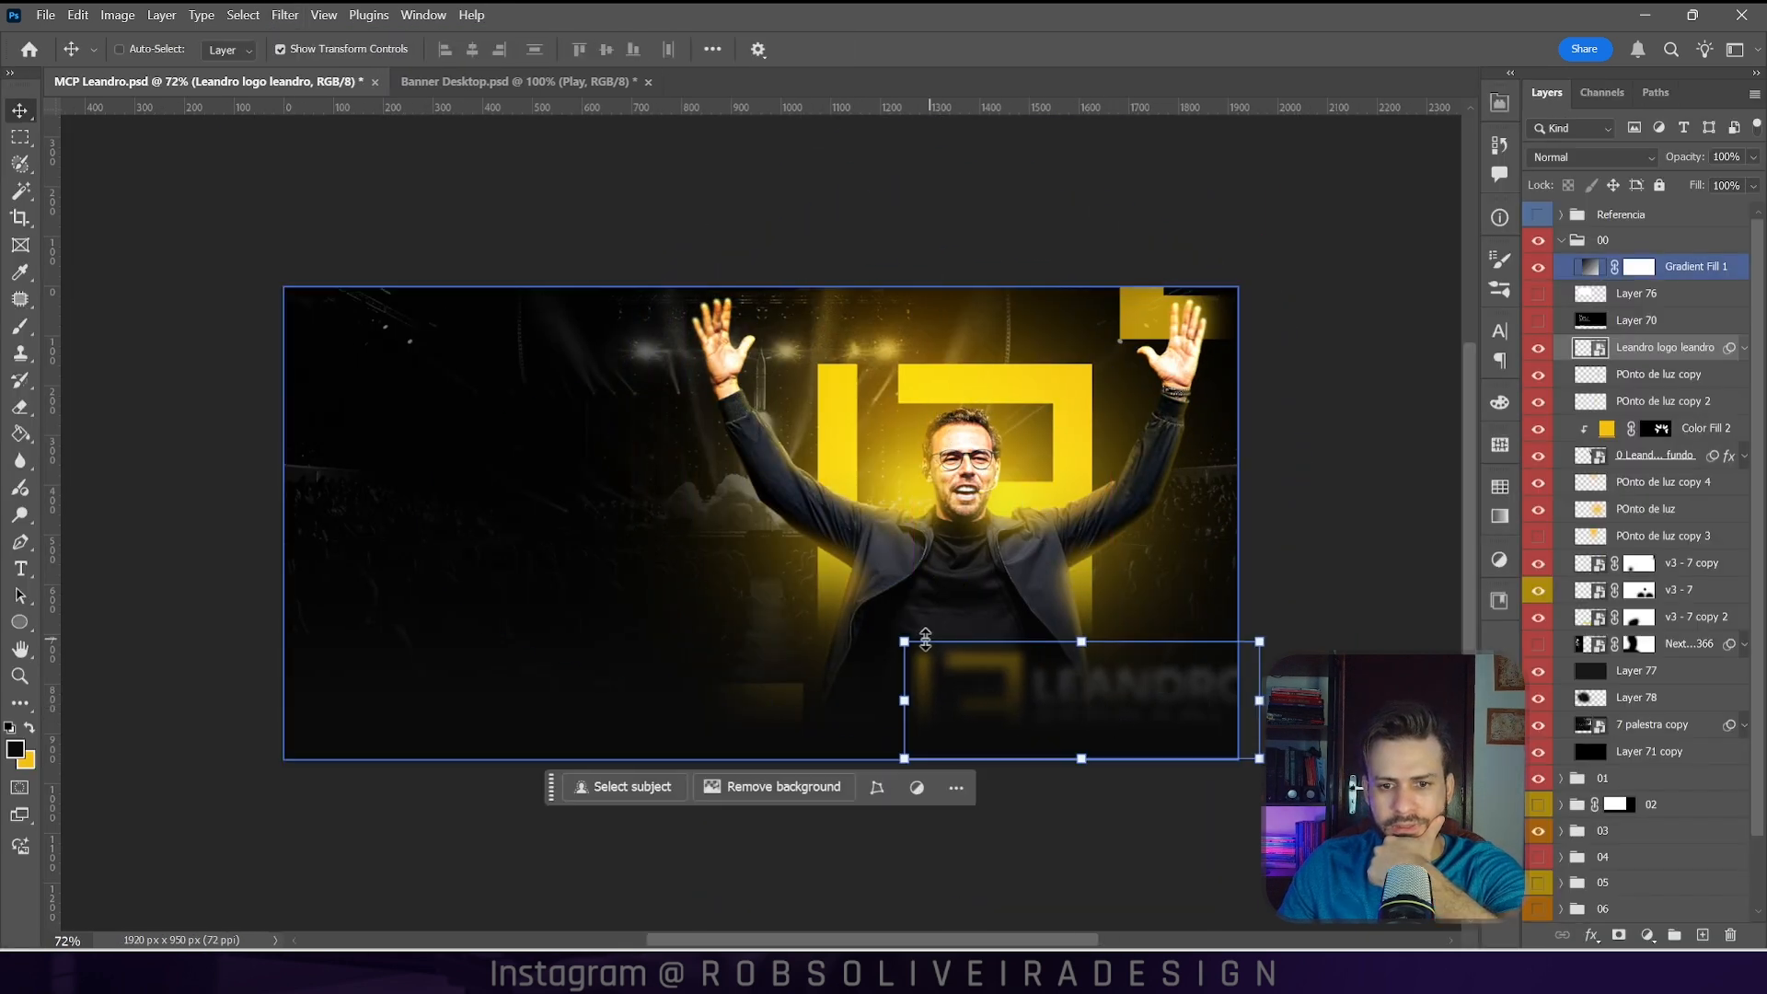
Step: Hide the black-and-white photo of the man with a microphone and move its layer into group 01
left_click(1539, 644)
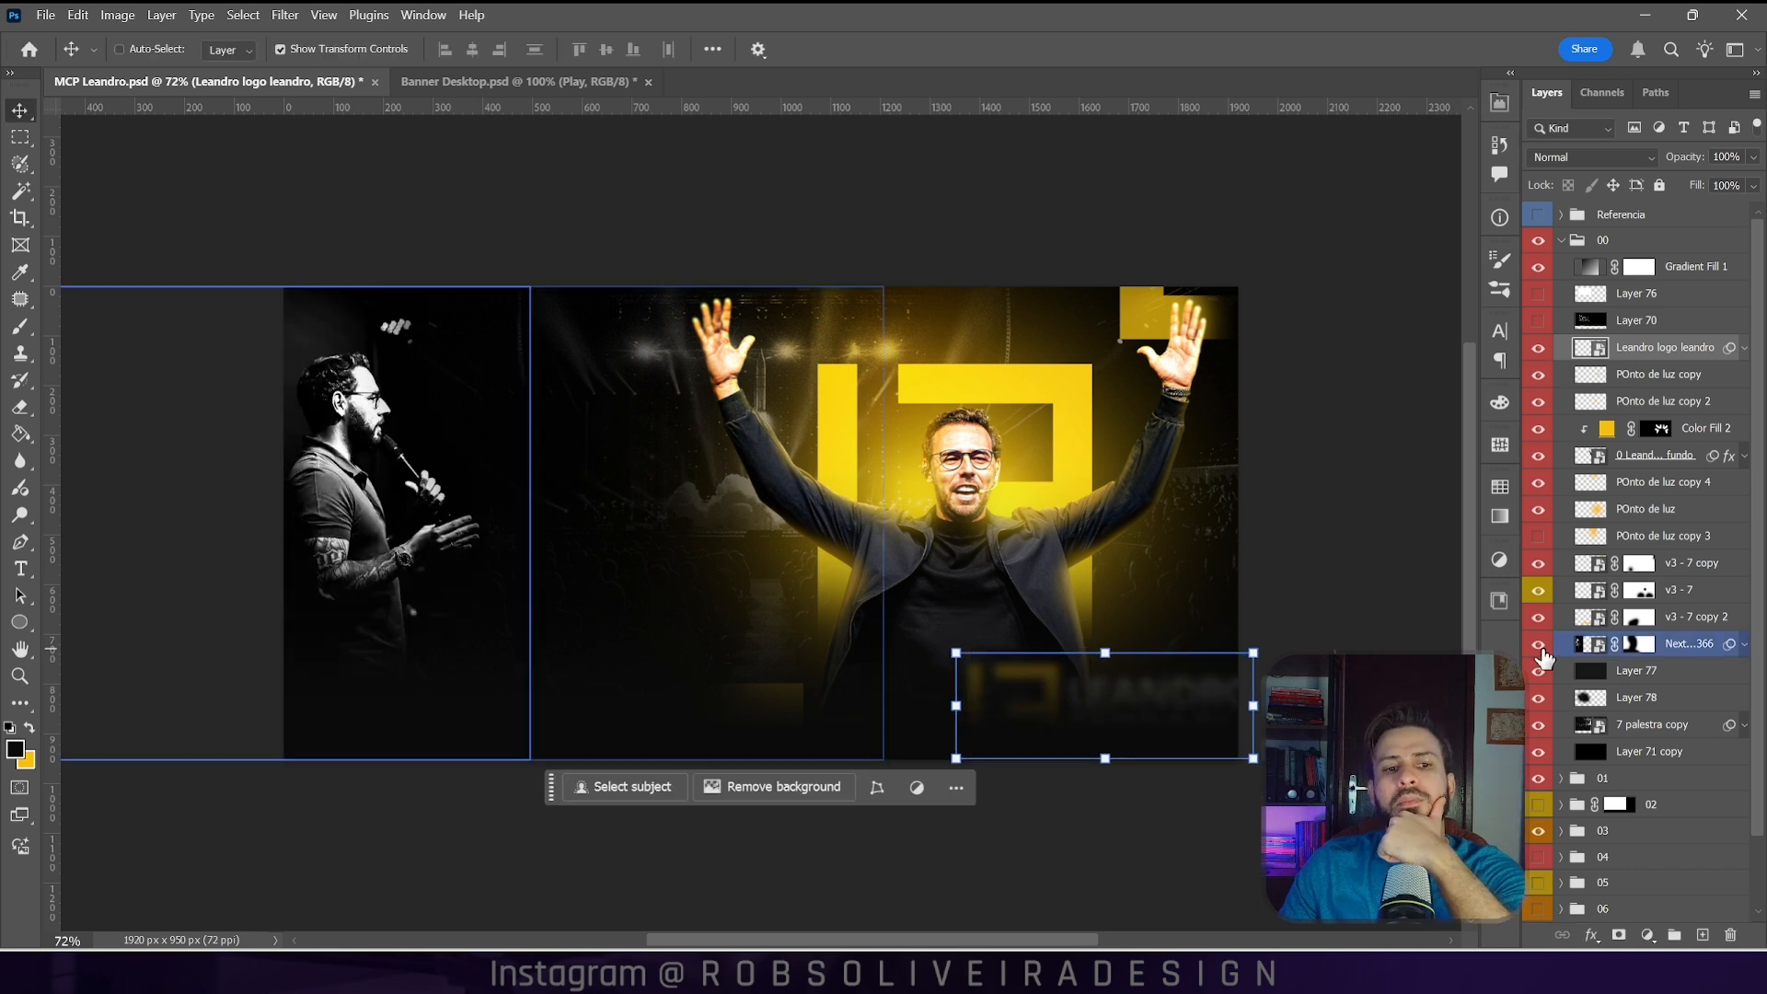
left_click(1539, 644)
left_click(1539, 644)
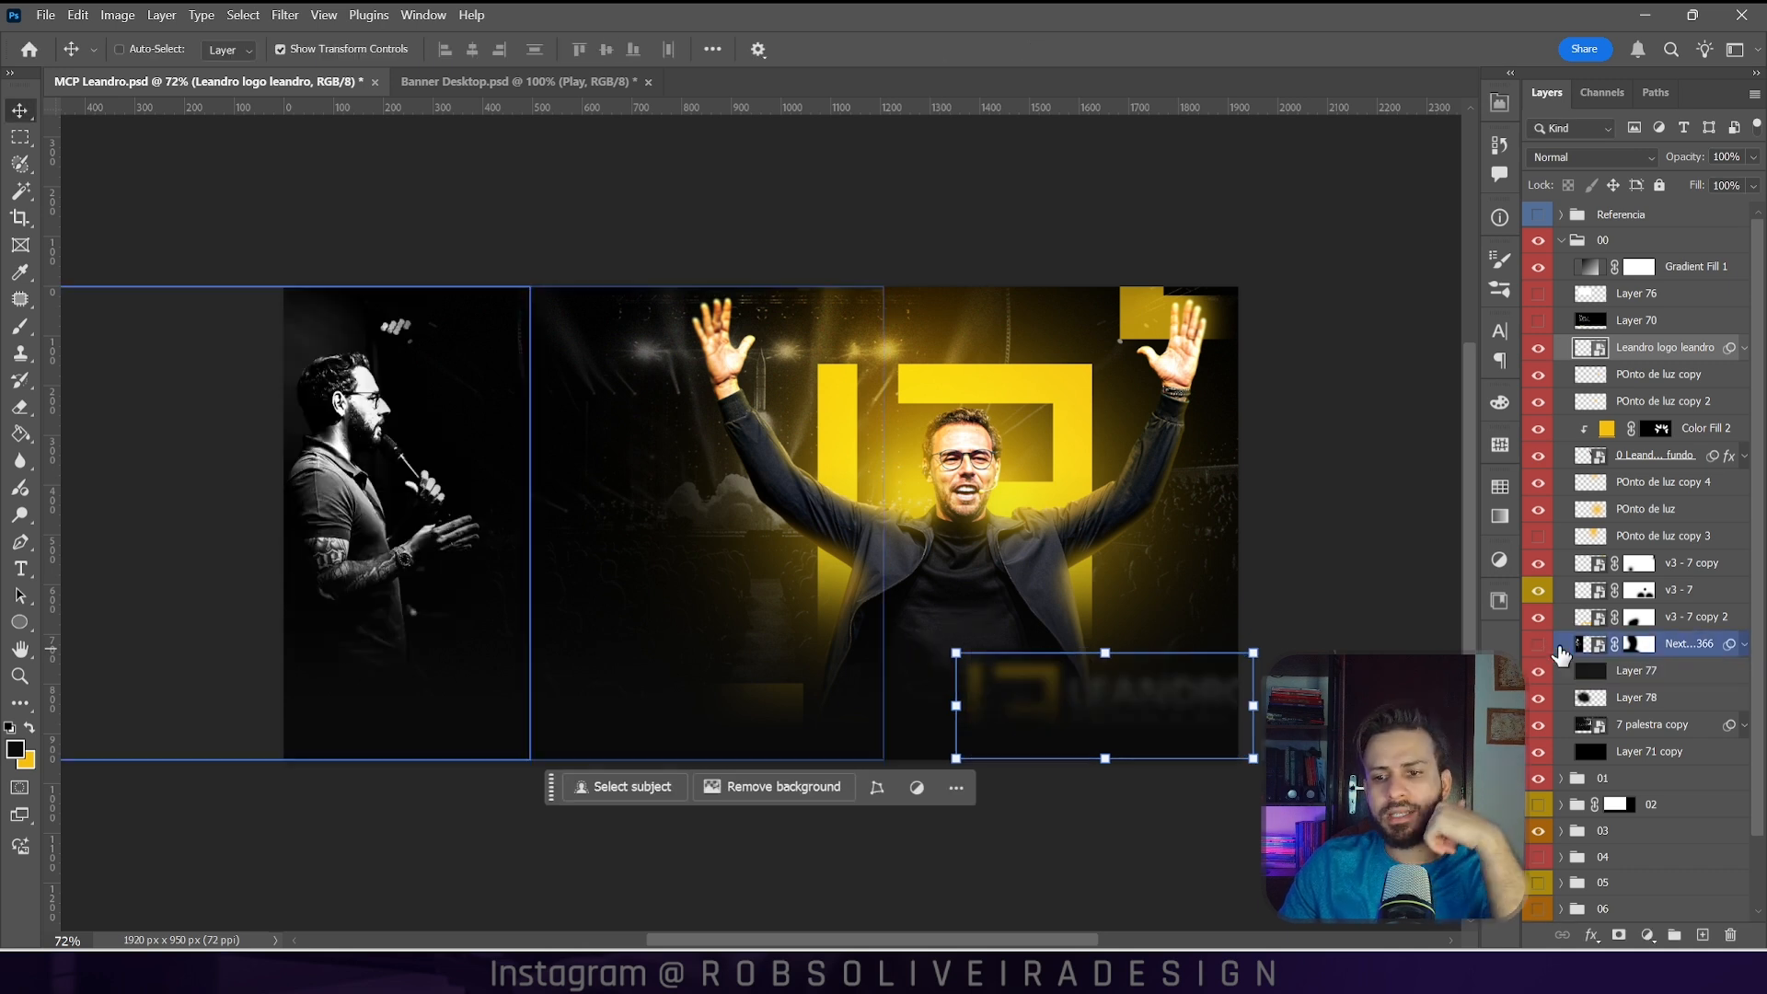
left_click(1539, 644)
left_click(1680, 644)
left_click_drag(1679, 644, 1683, 778)
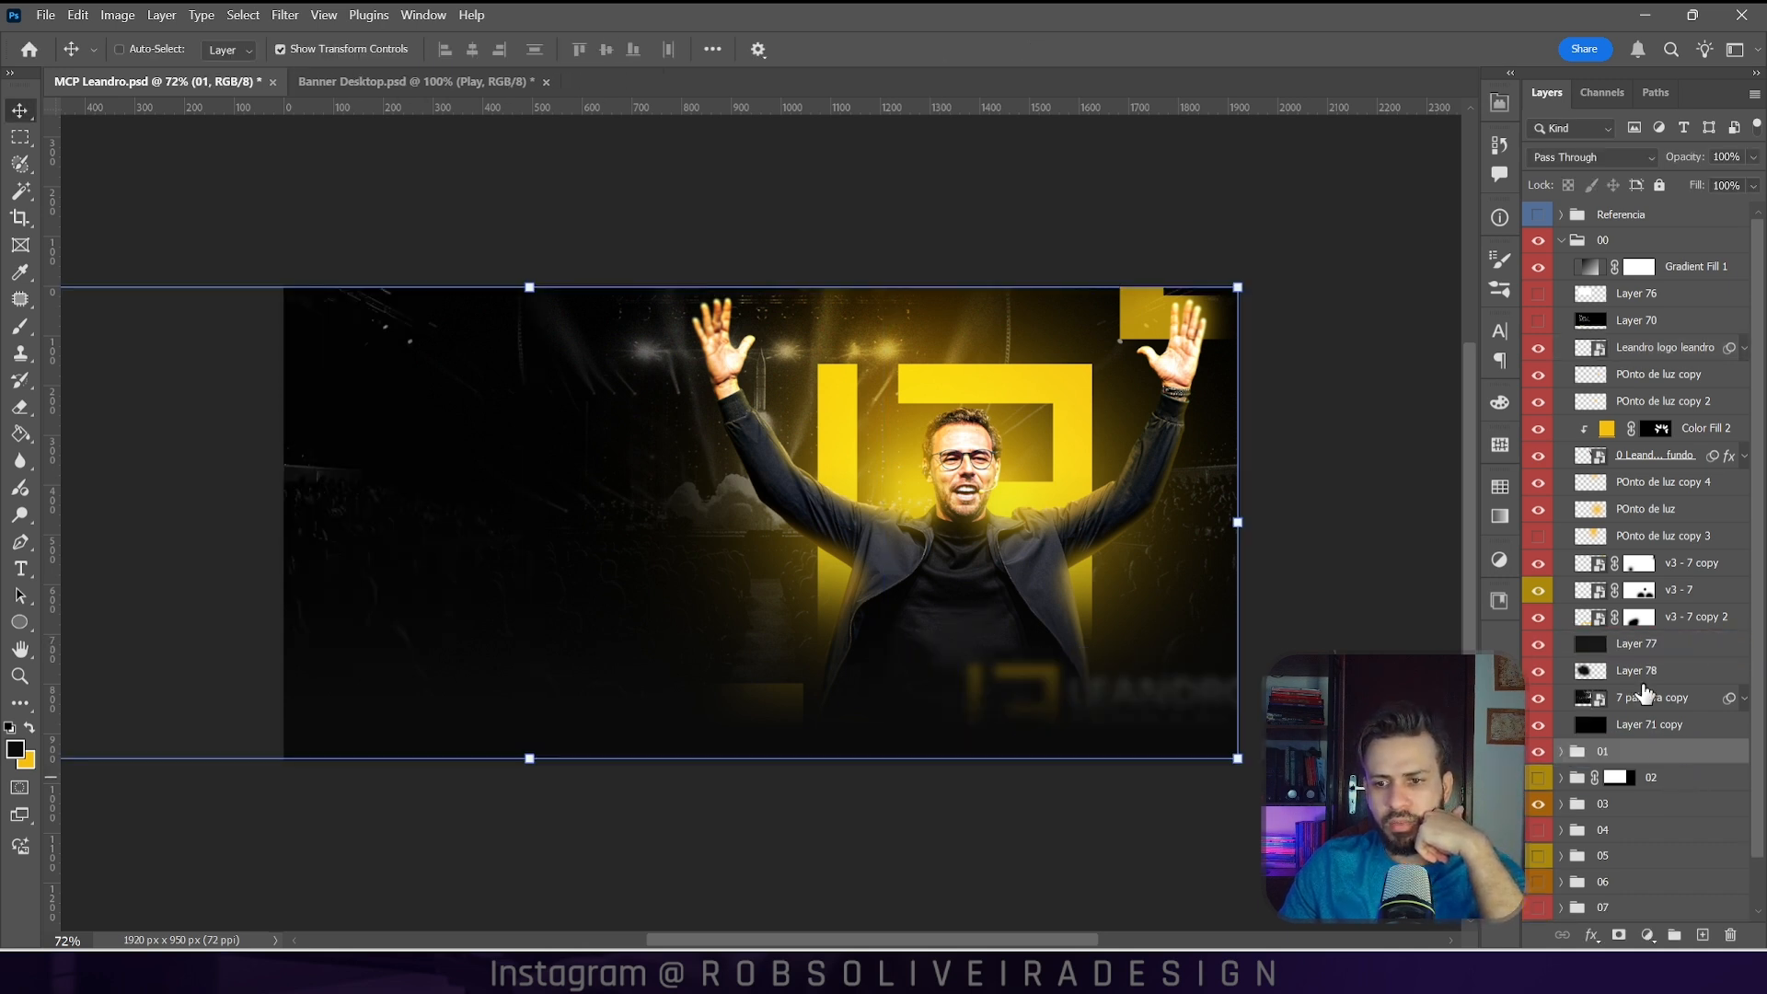
Step: Collapse the 00 layer group and export its banner artwork as an image for the web page
left_click(1569, 243)
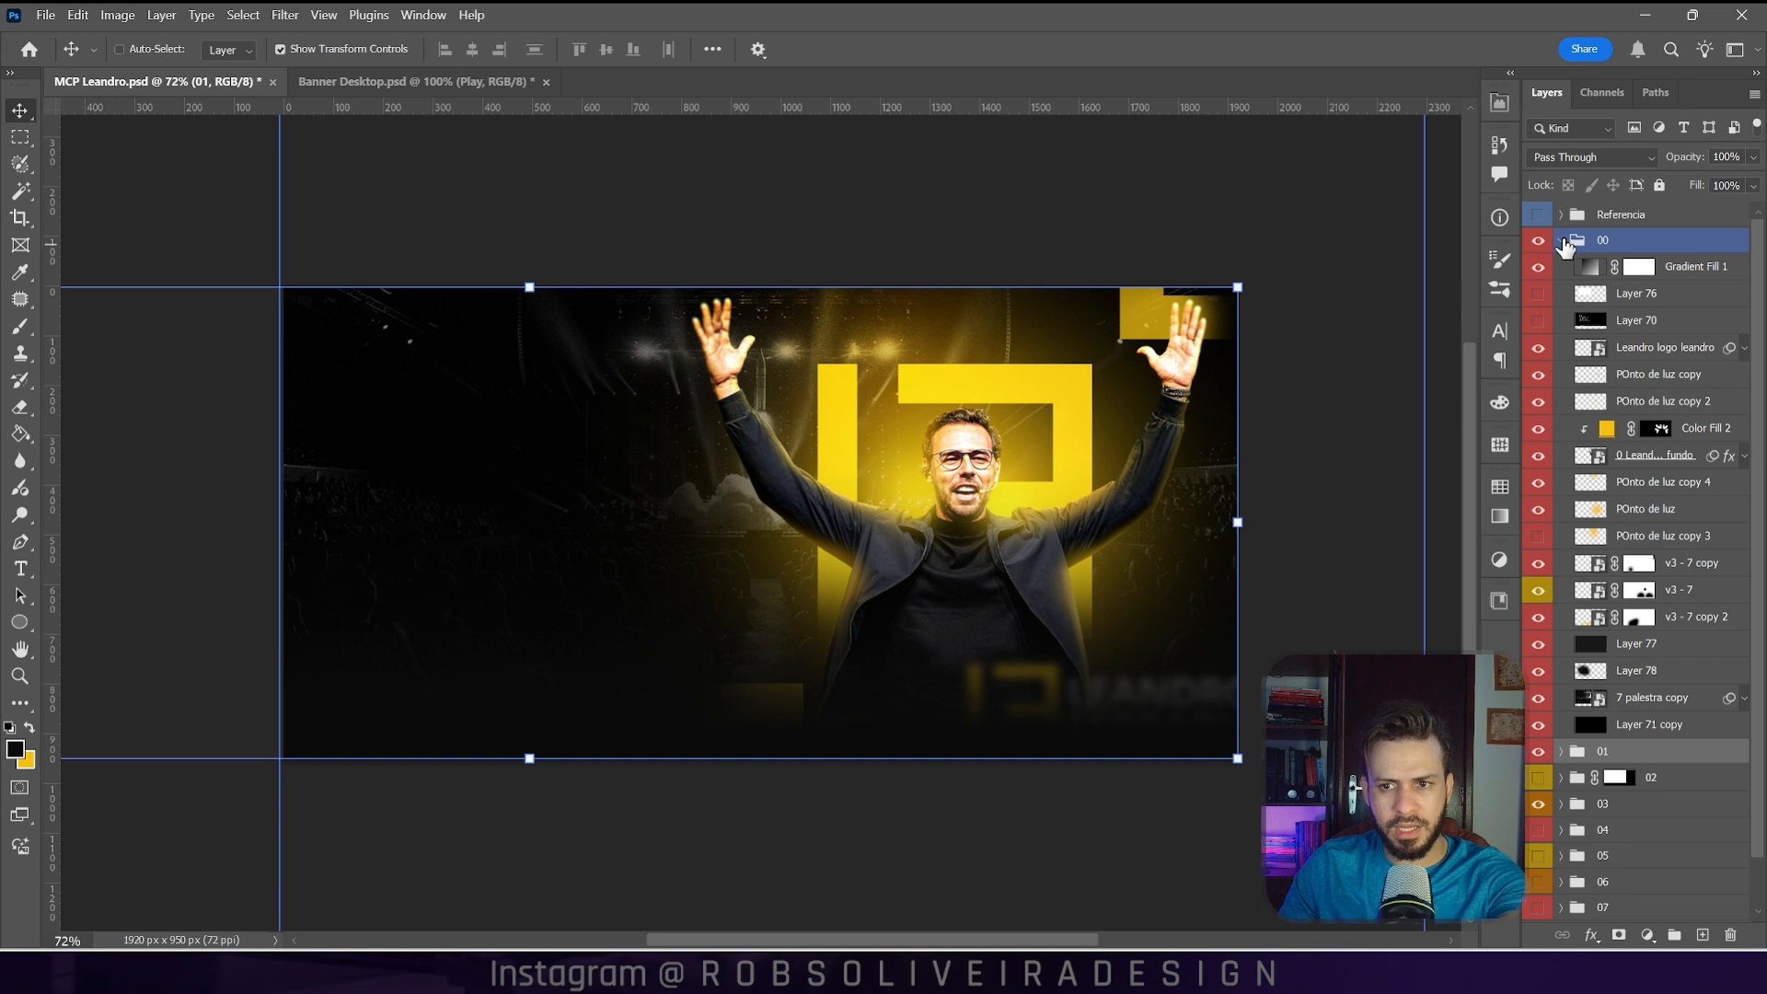
left_click(1562, 241)
left_click(1538, 240)
left_click(1538, 240)
right_click(1627, 244)
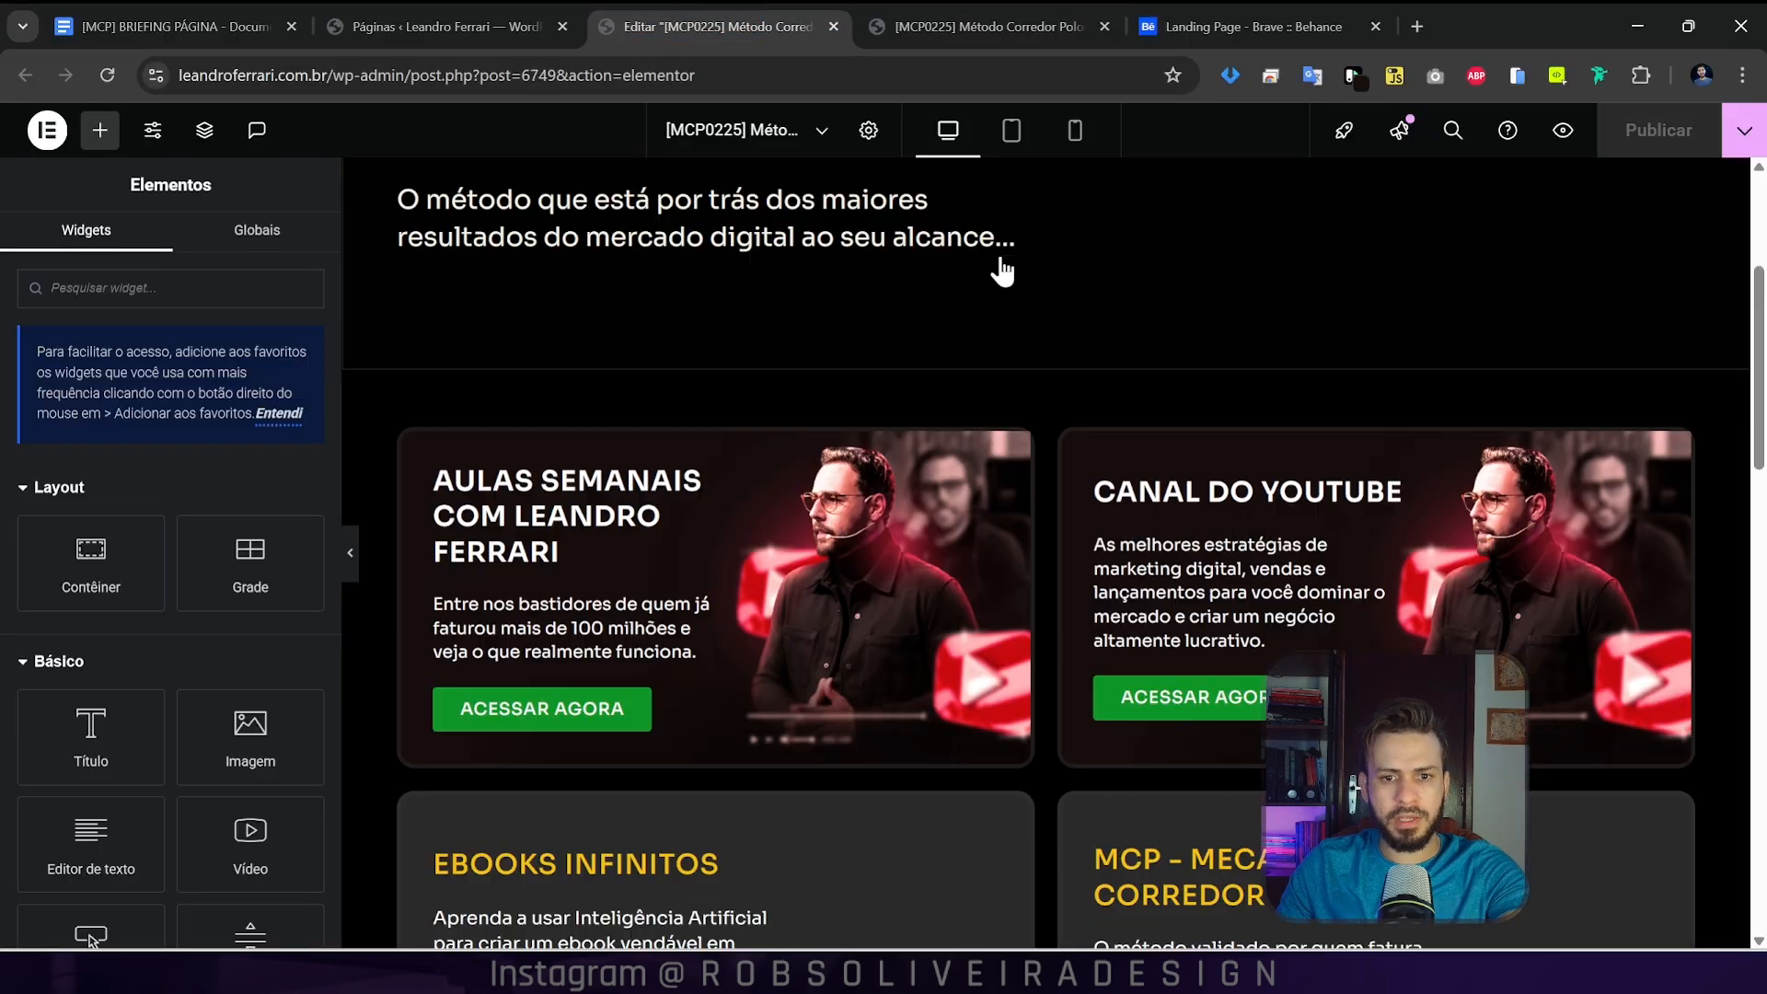
Step: Switch to the Elementor page editor and set the exported banner as the page body's background image
left_click(869, 131)
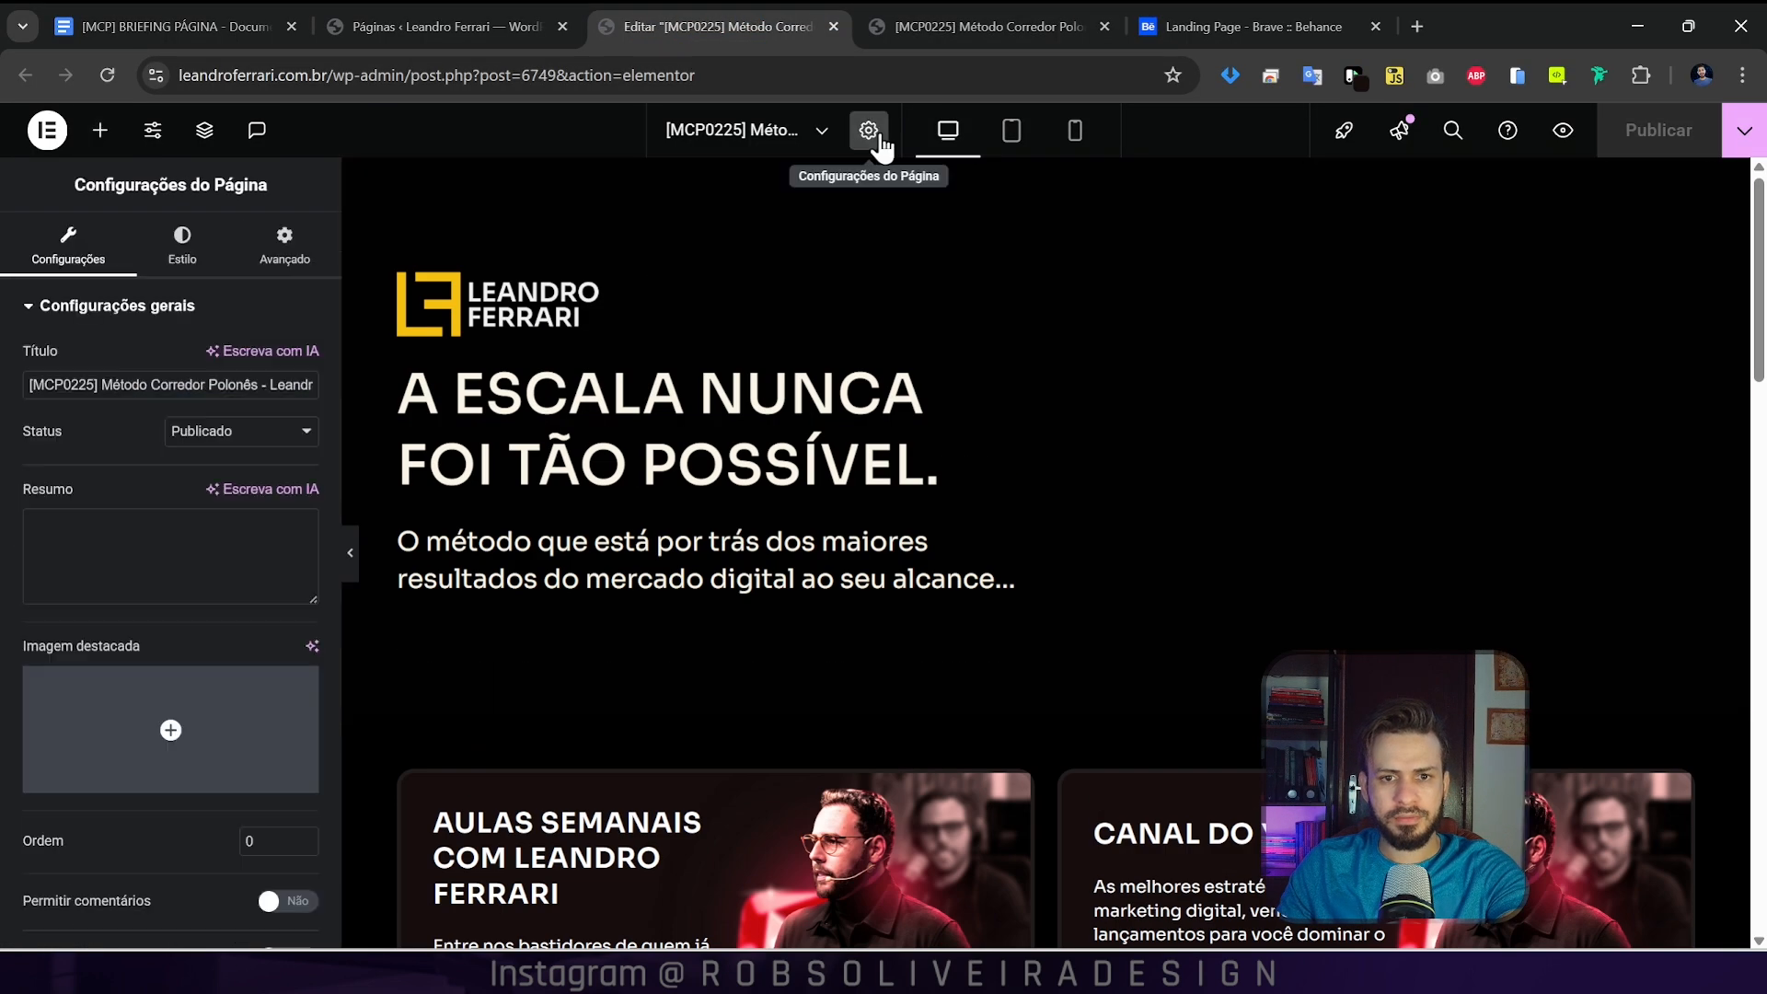
left_click(183, 246)
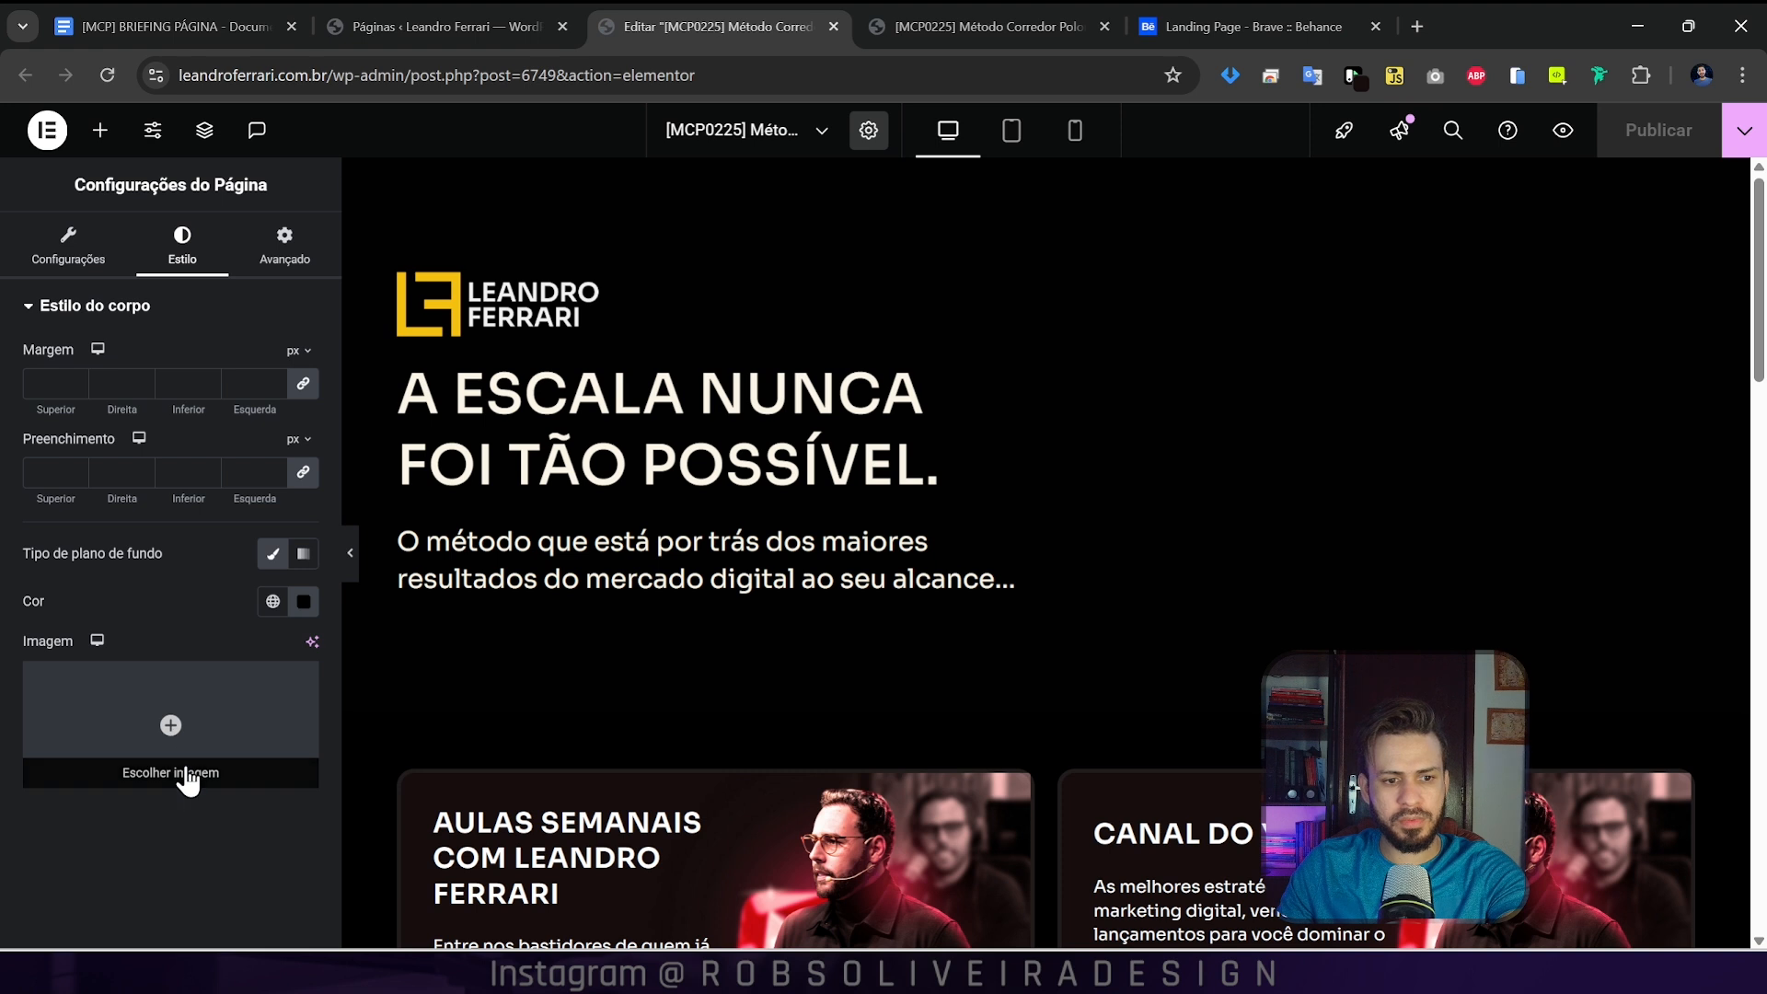
left_click(188, 778)
mouse_move(898, 847)
left_click(854, 889)
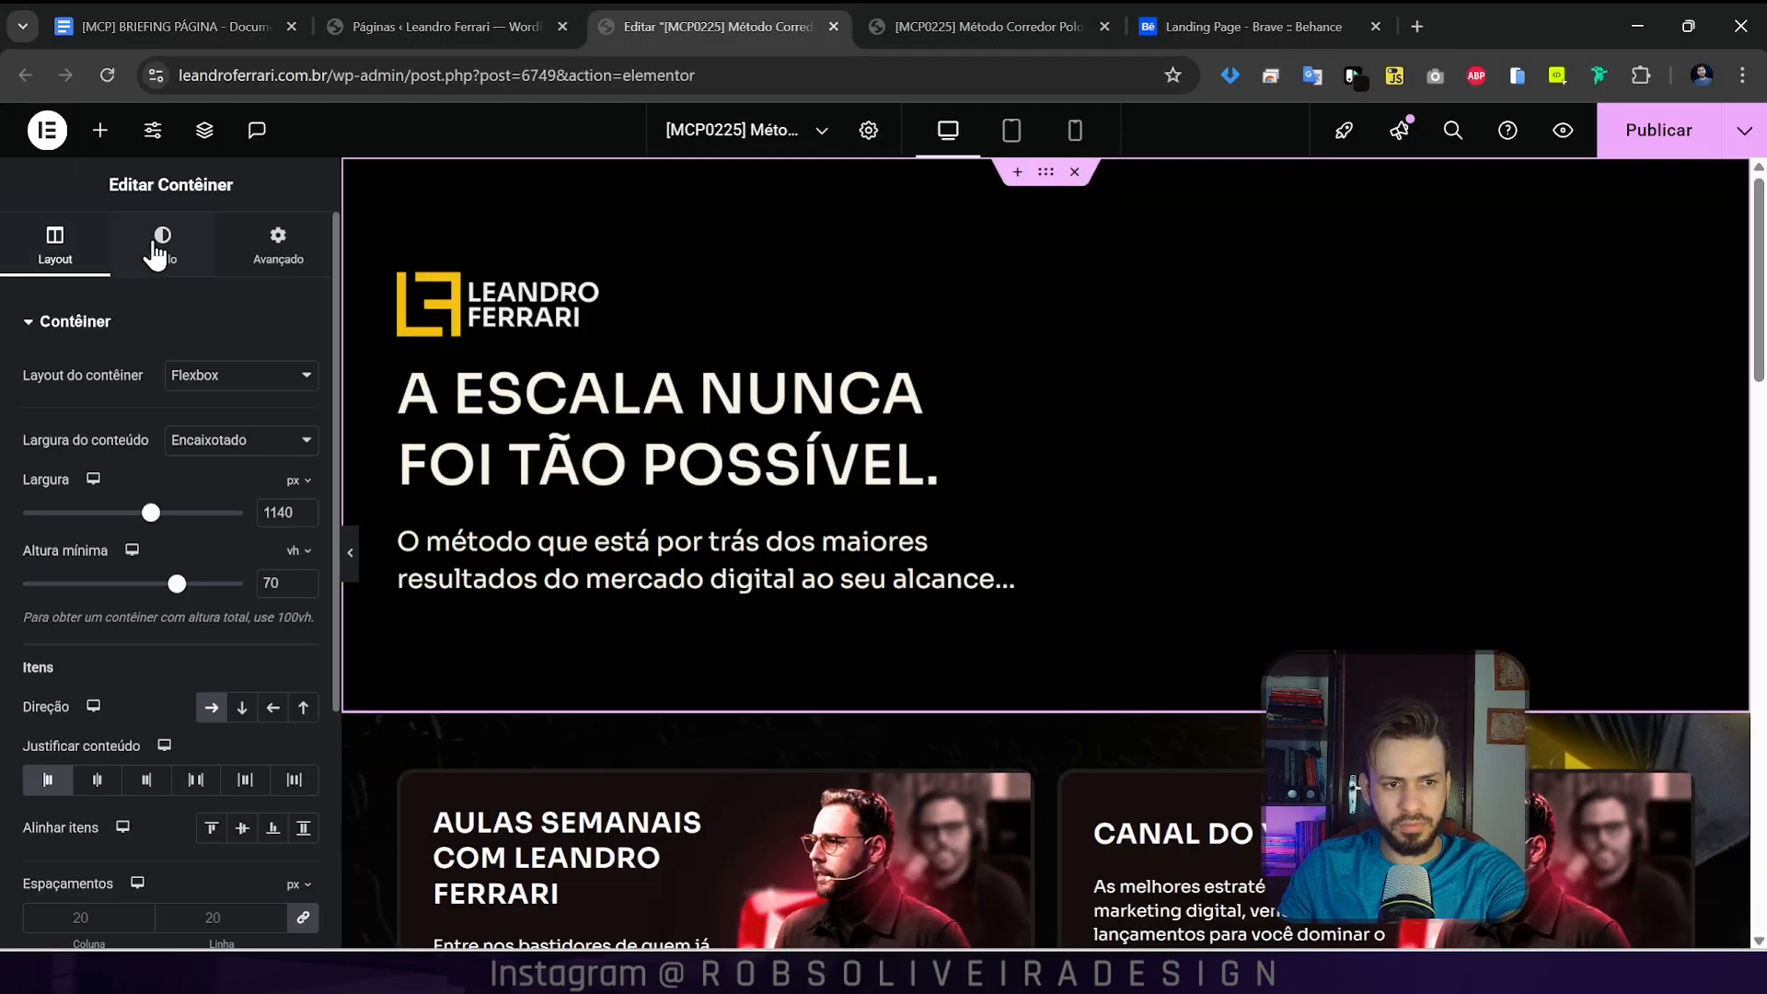
Step: Reset the hero container's background color so the page's background image shows through
left_click(162, 247)
left_click(303, 470)
left_click(333, 516)
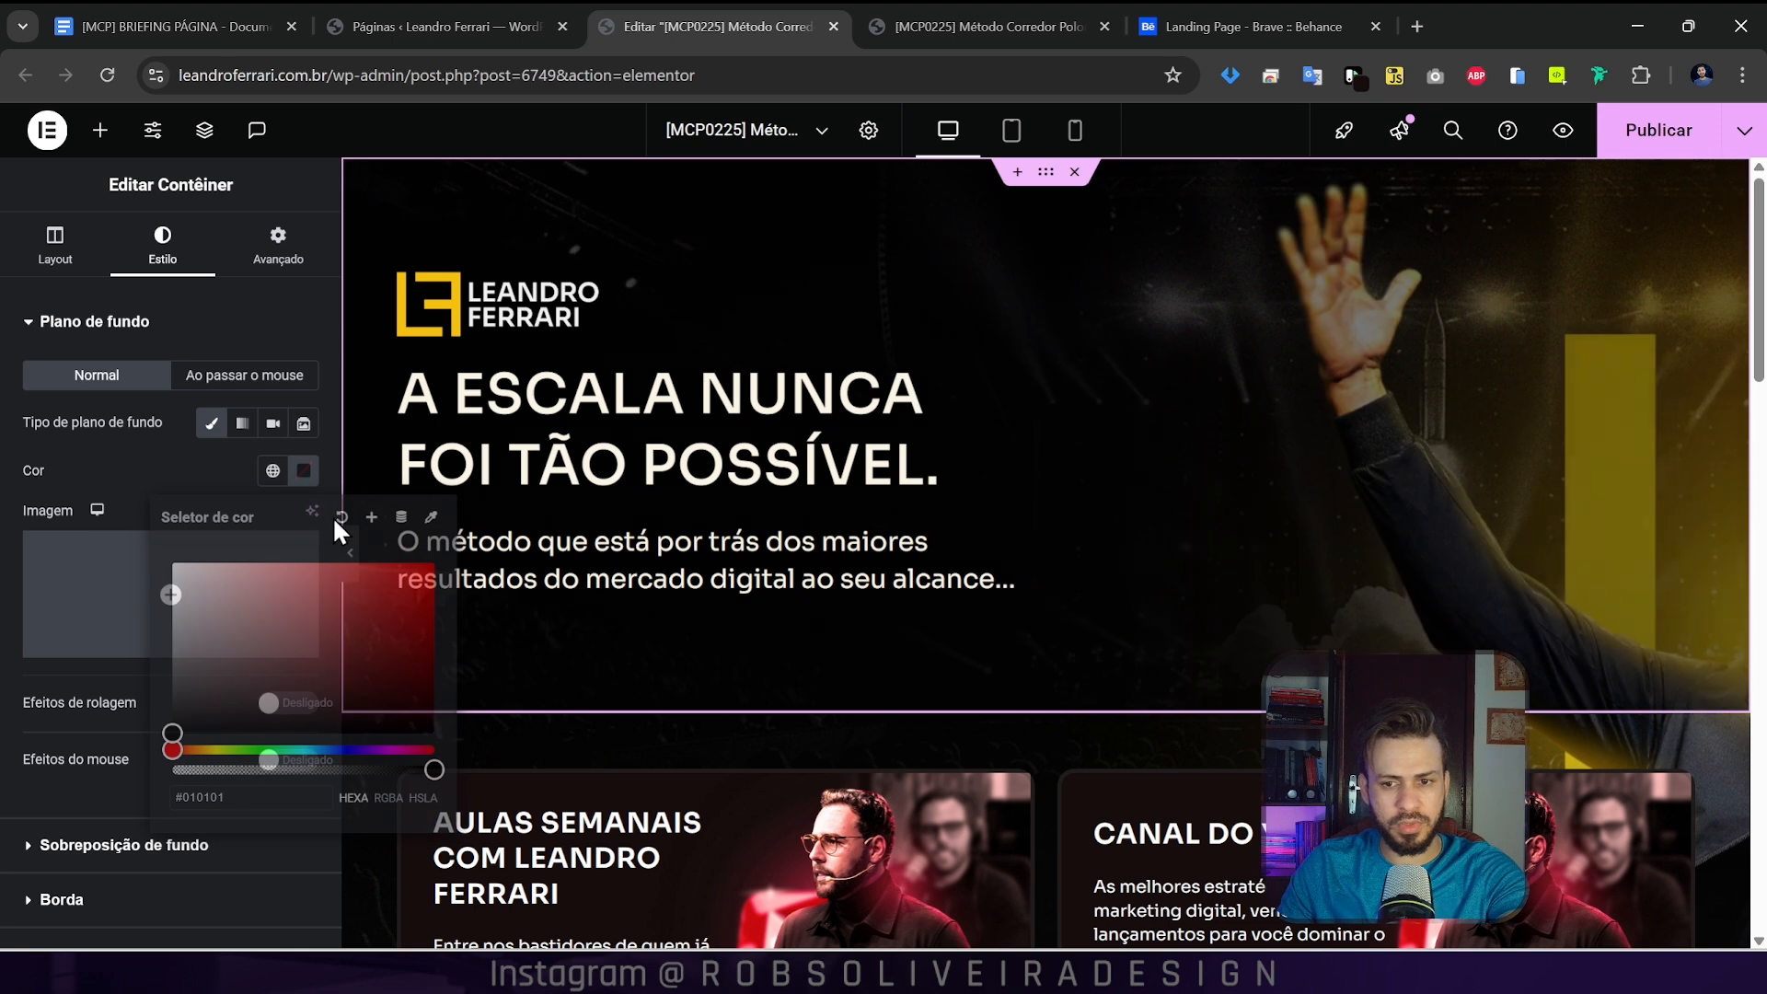
Step: Set the page background image's position to Superior ao centro, repeat to Não repetir and display size to Conter
left_click(868, 133)
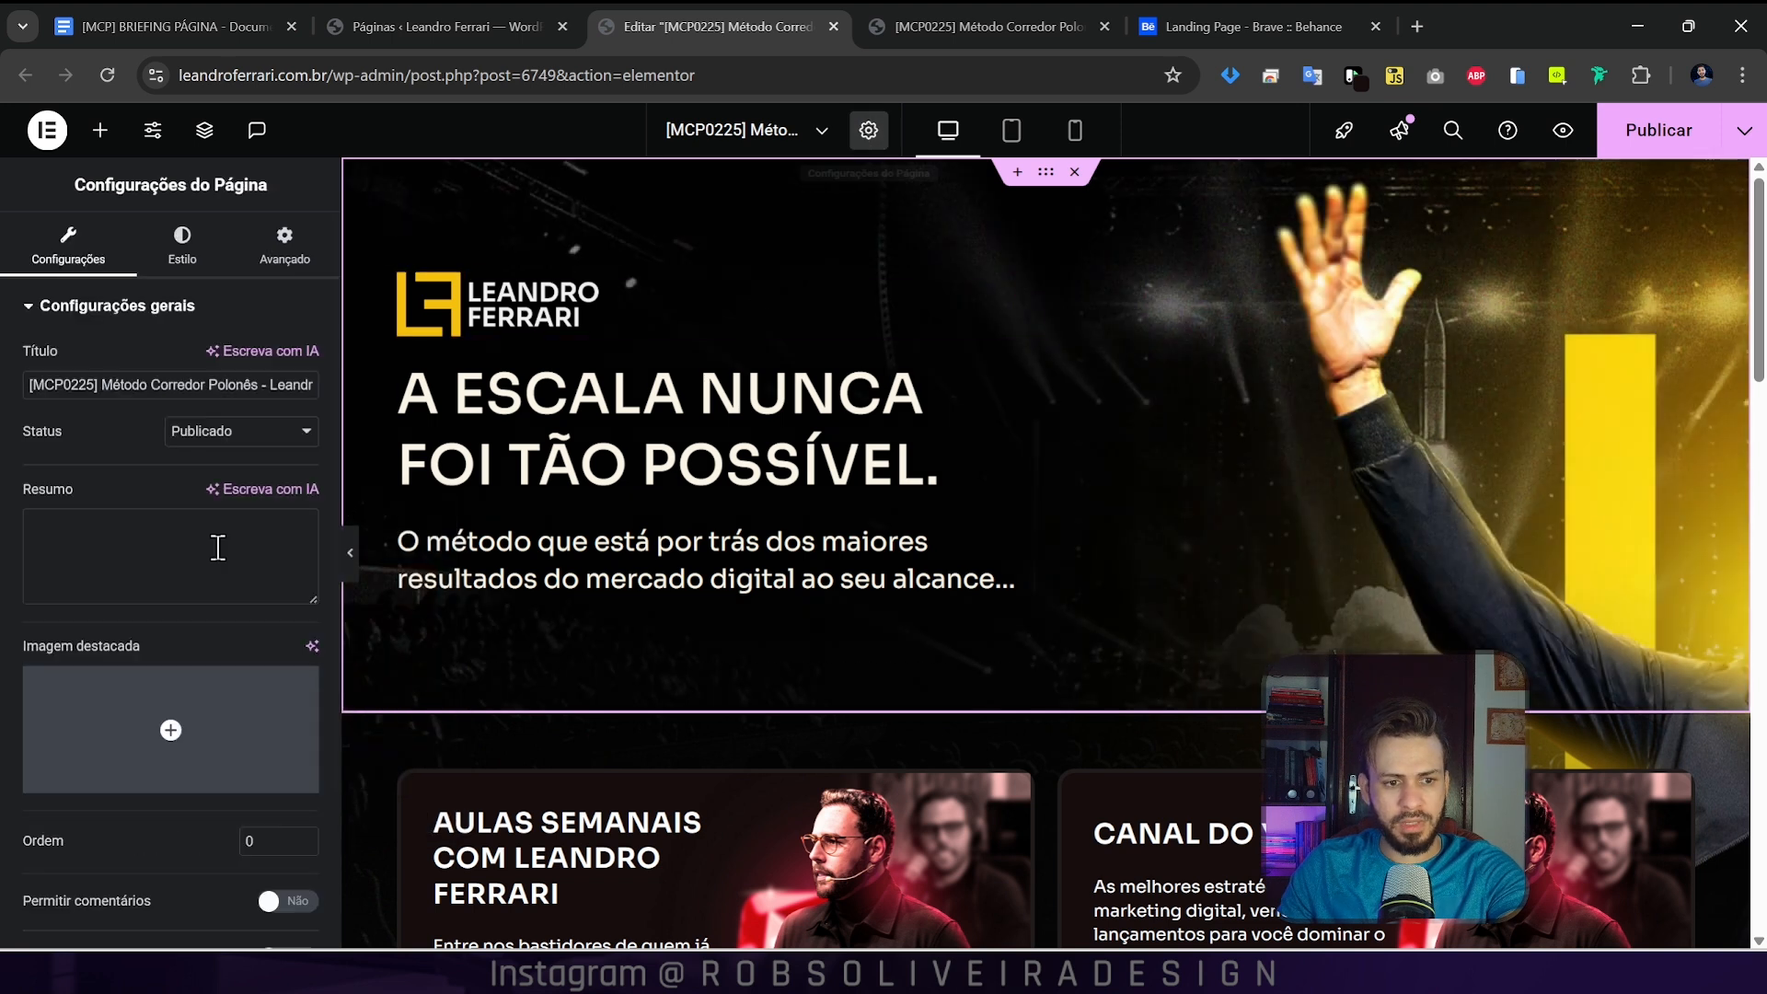
left_click(182, 247)
scroll(217, 734, "down", 1)
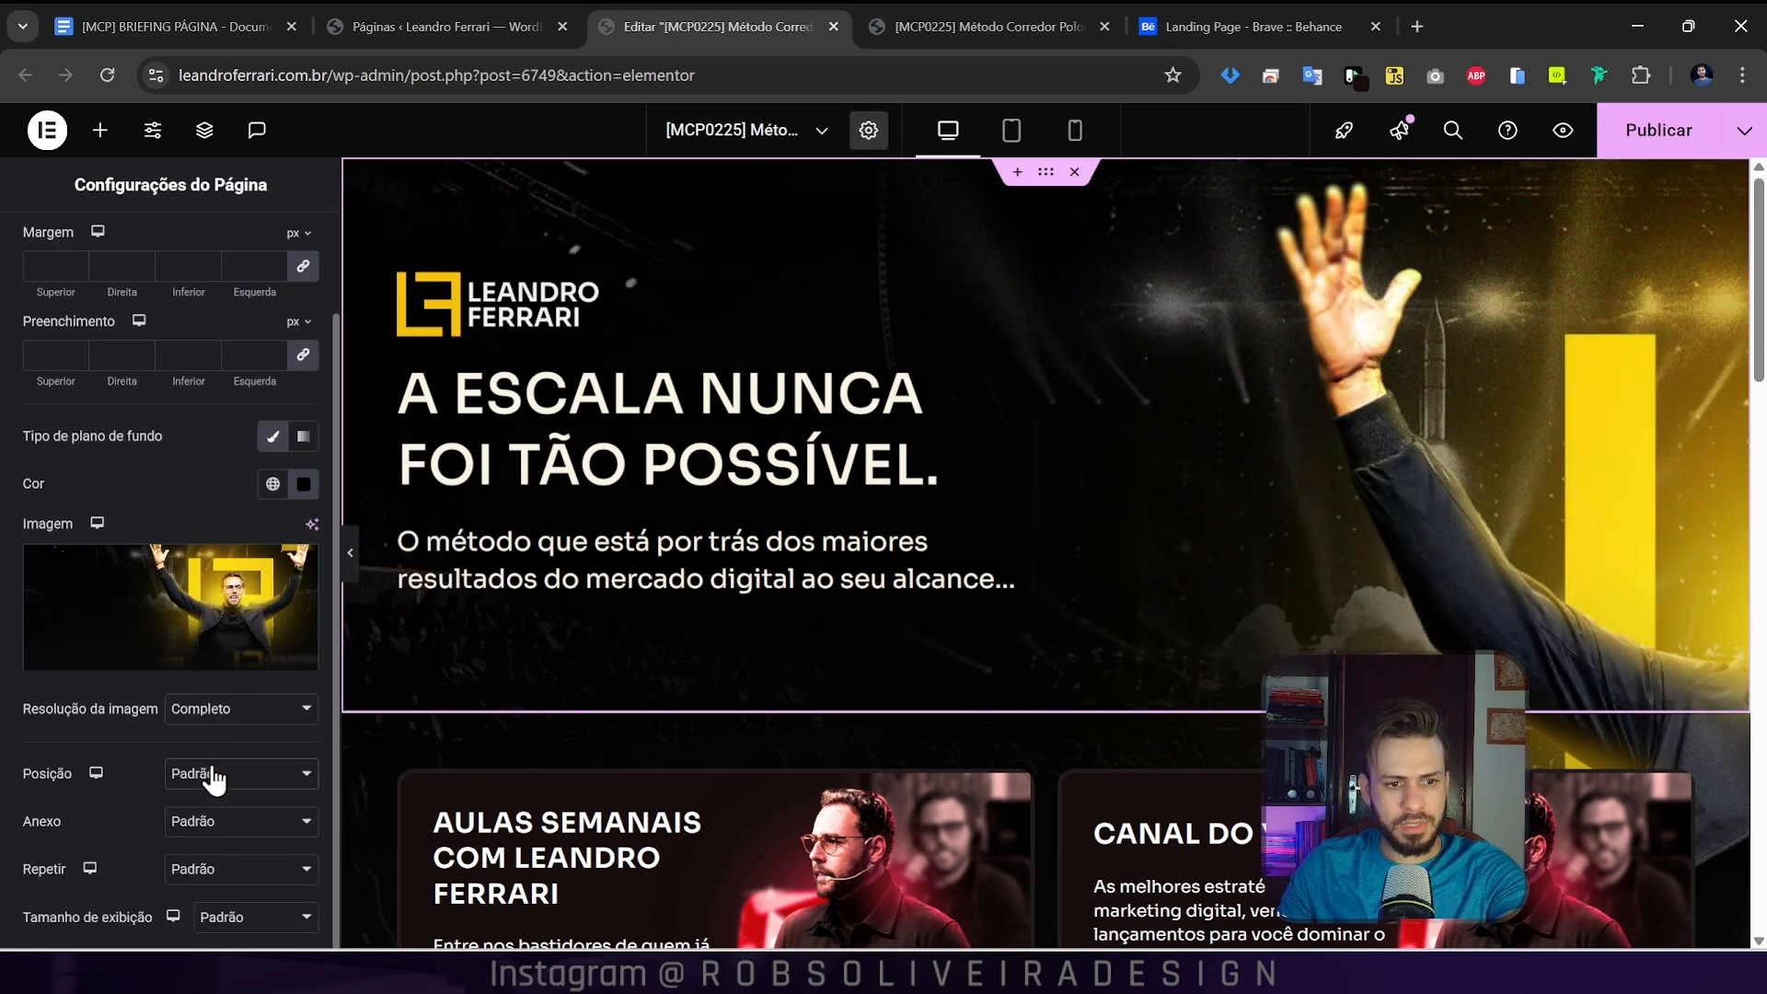
left_click(213, 779)
left_click(245, 590)
left_click(230, 869)
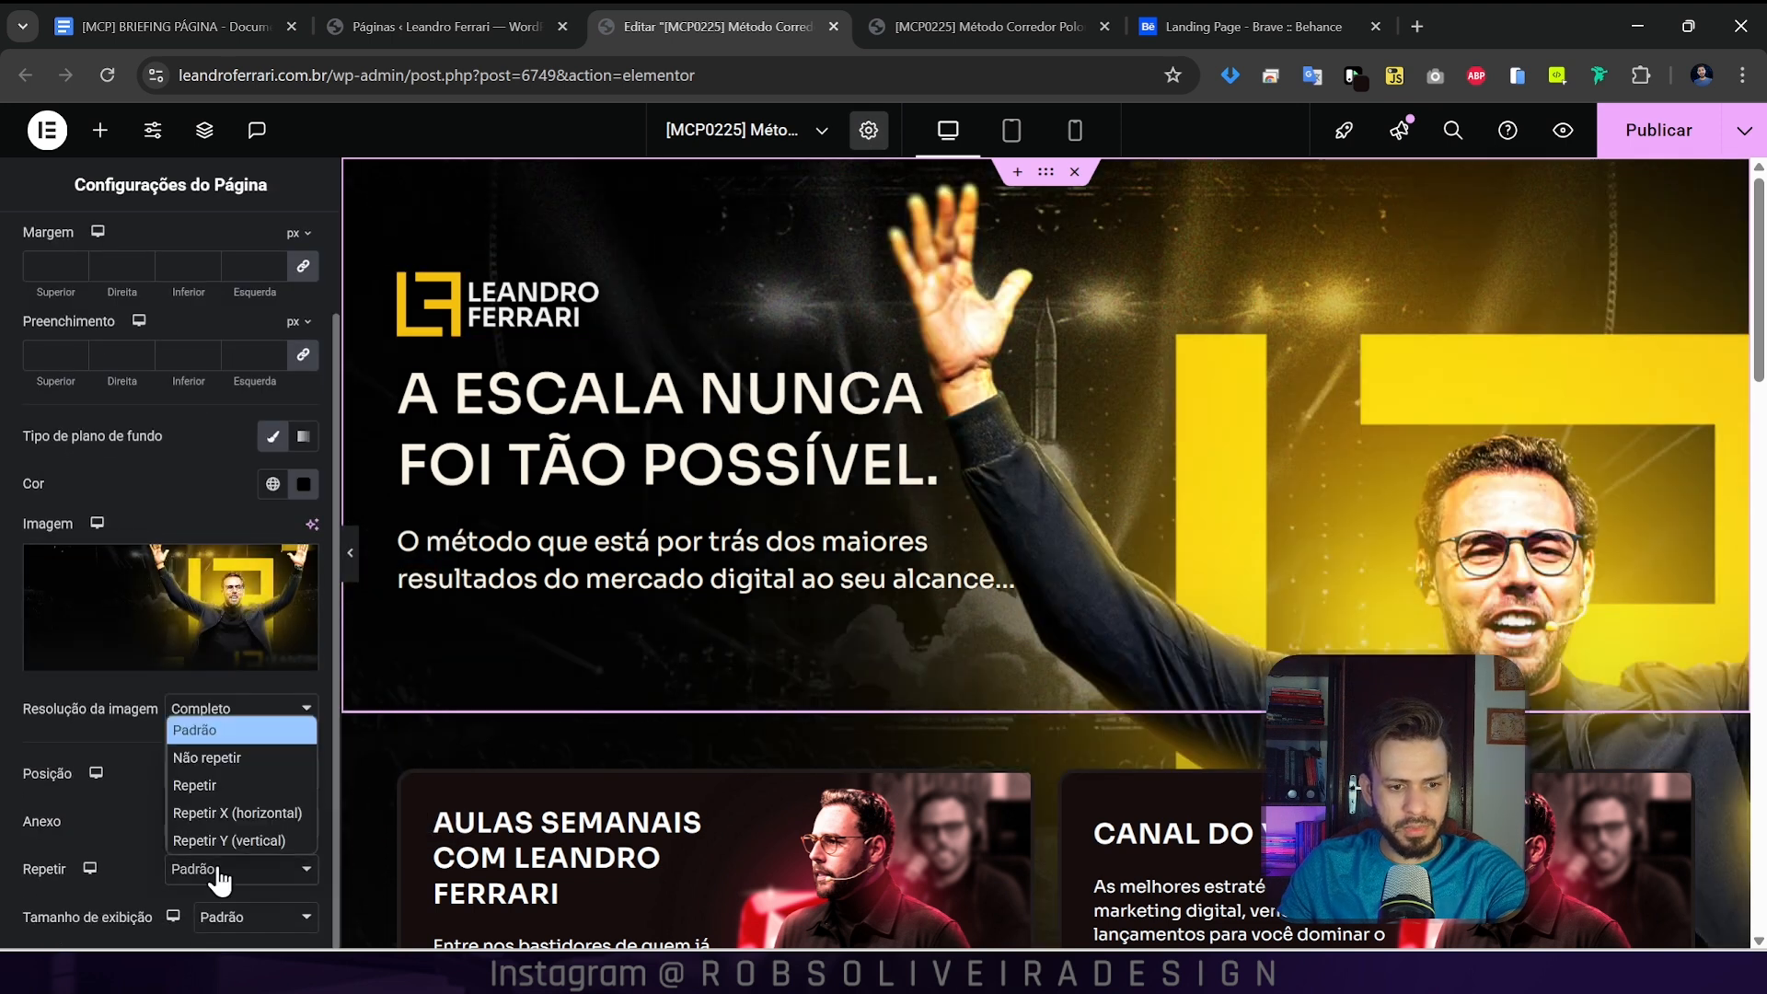
left_click(230, 757)
left_click(230, 916)
left_click(265, 867)
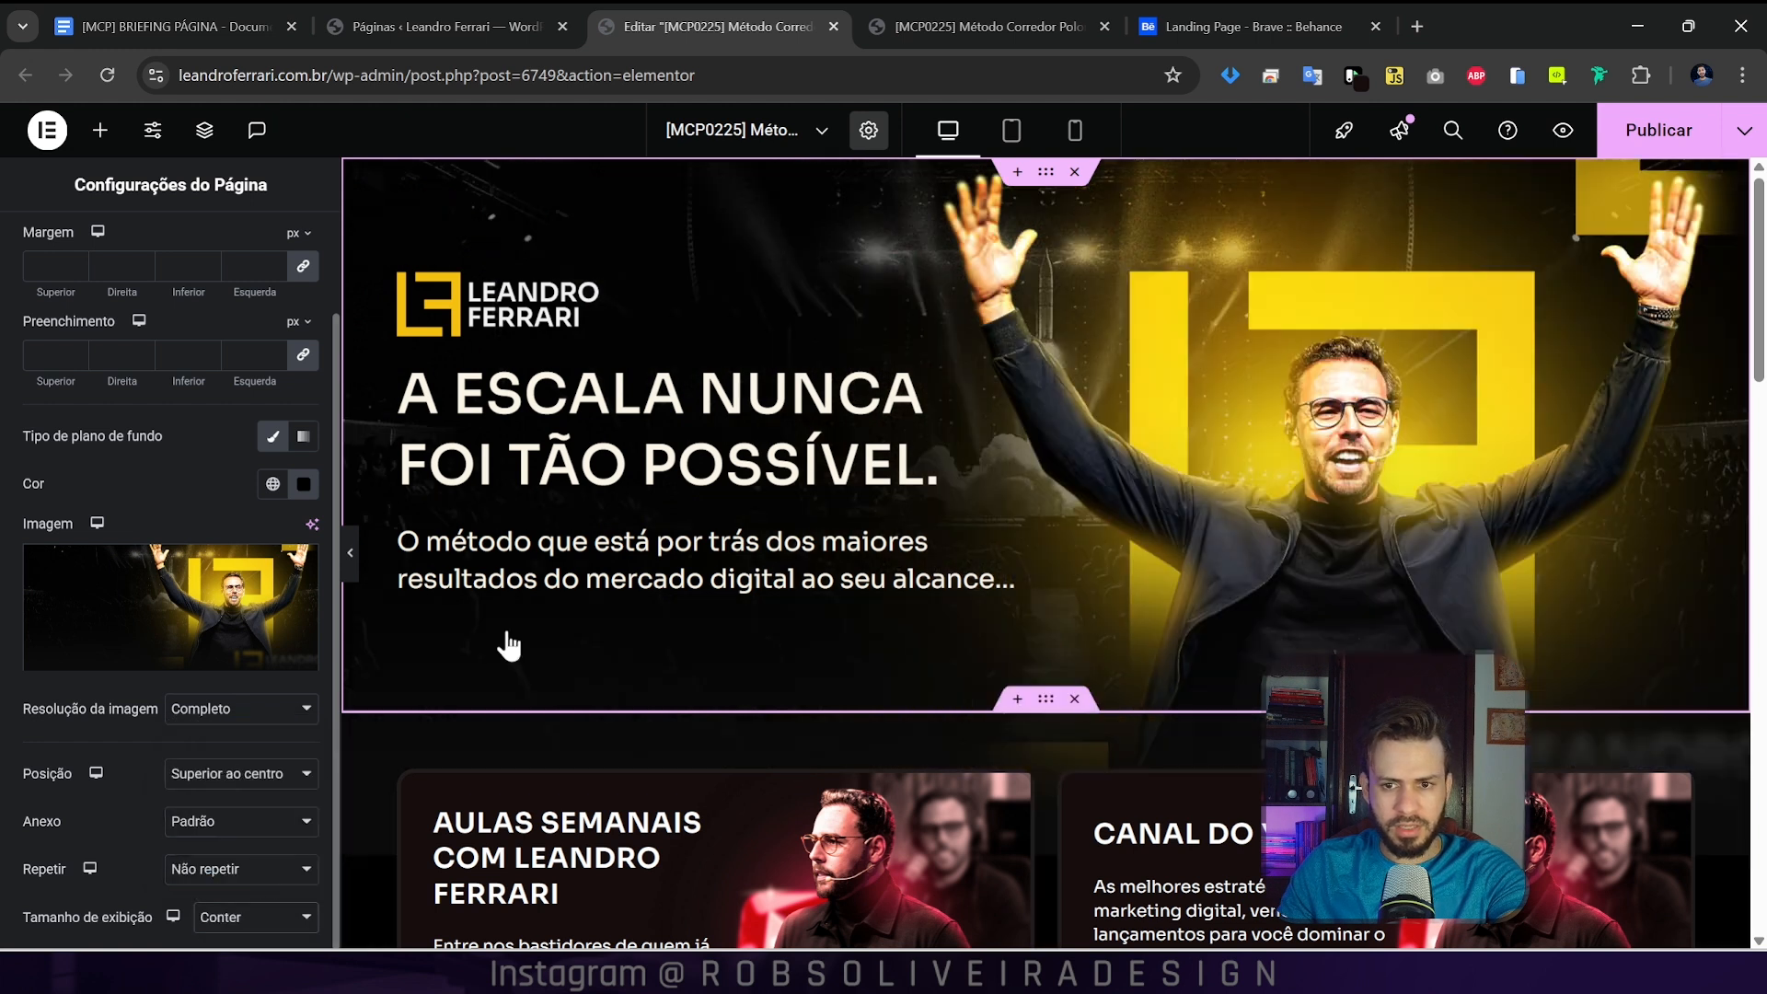
Step: Sample the near-black #0b0b0b from the banner in the page preview and set it as the page's background color
key("ctrl+Tab")
left_click(1353, 75)
left_click(1192, 267)
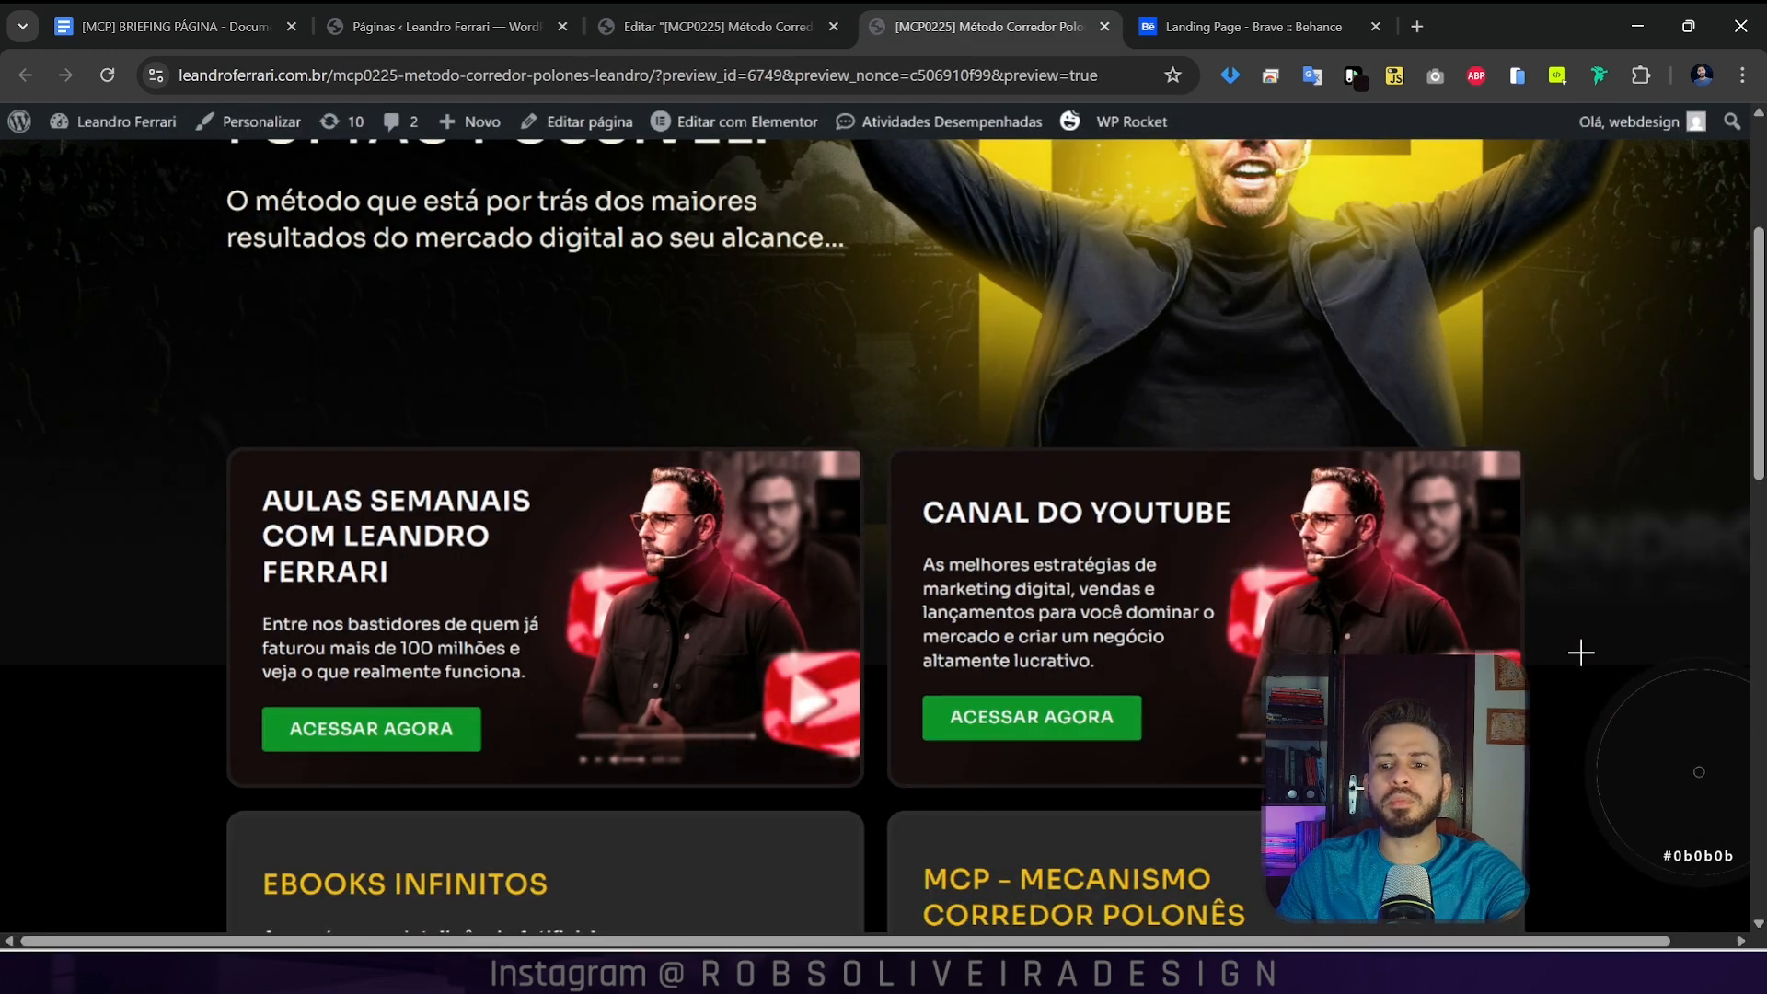
key("ctrl+shift+Tab")
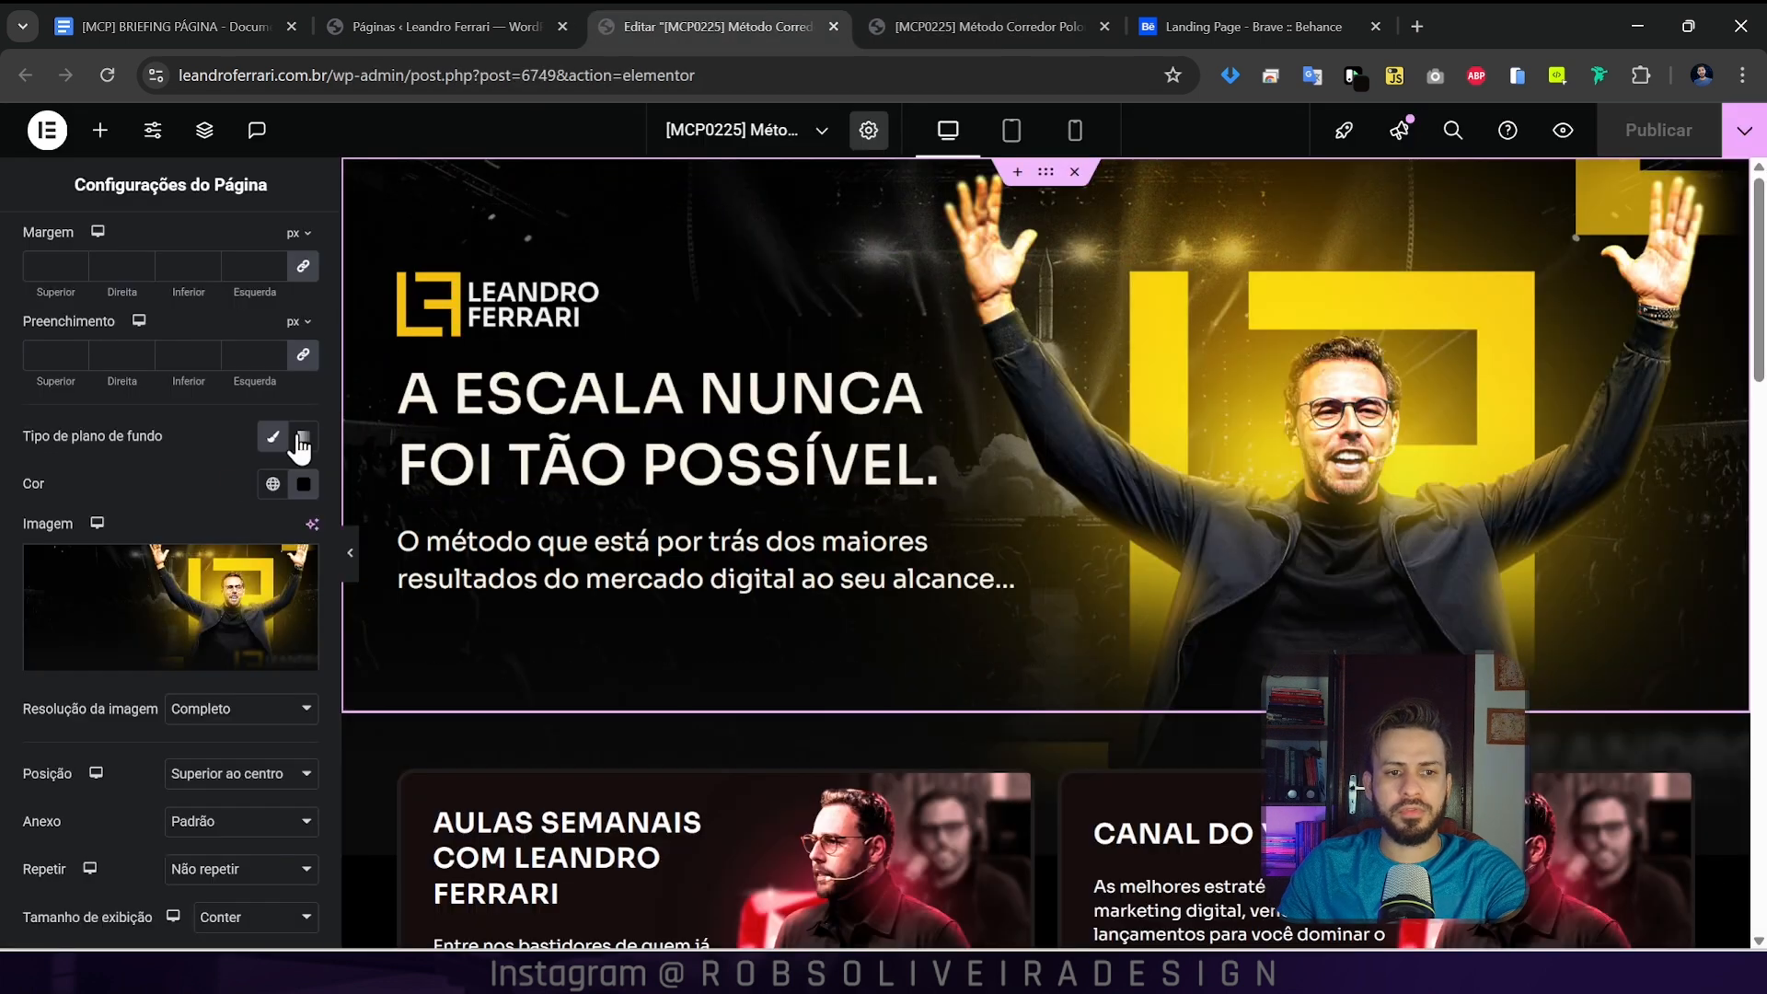
left_click(303, 483)
key("ctrl+v")
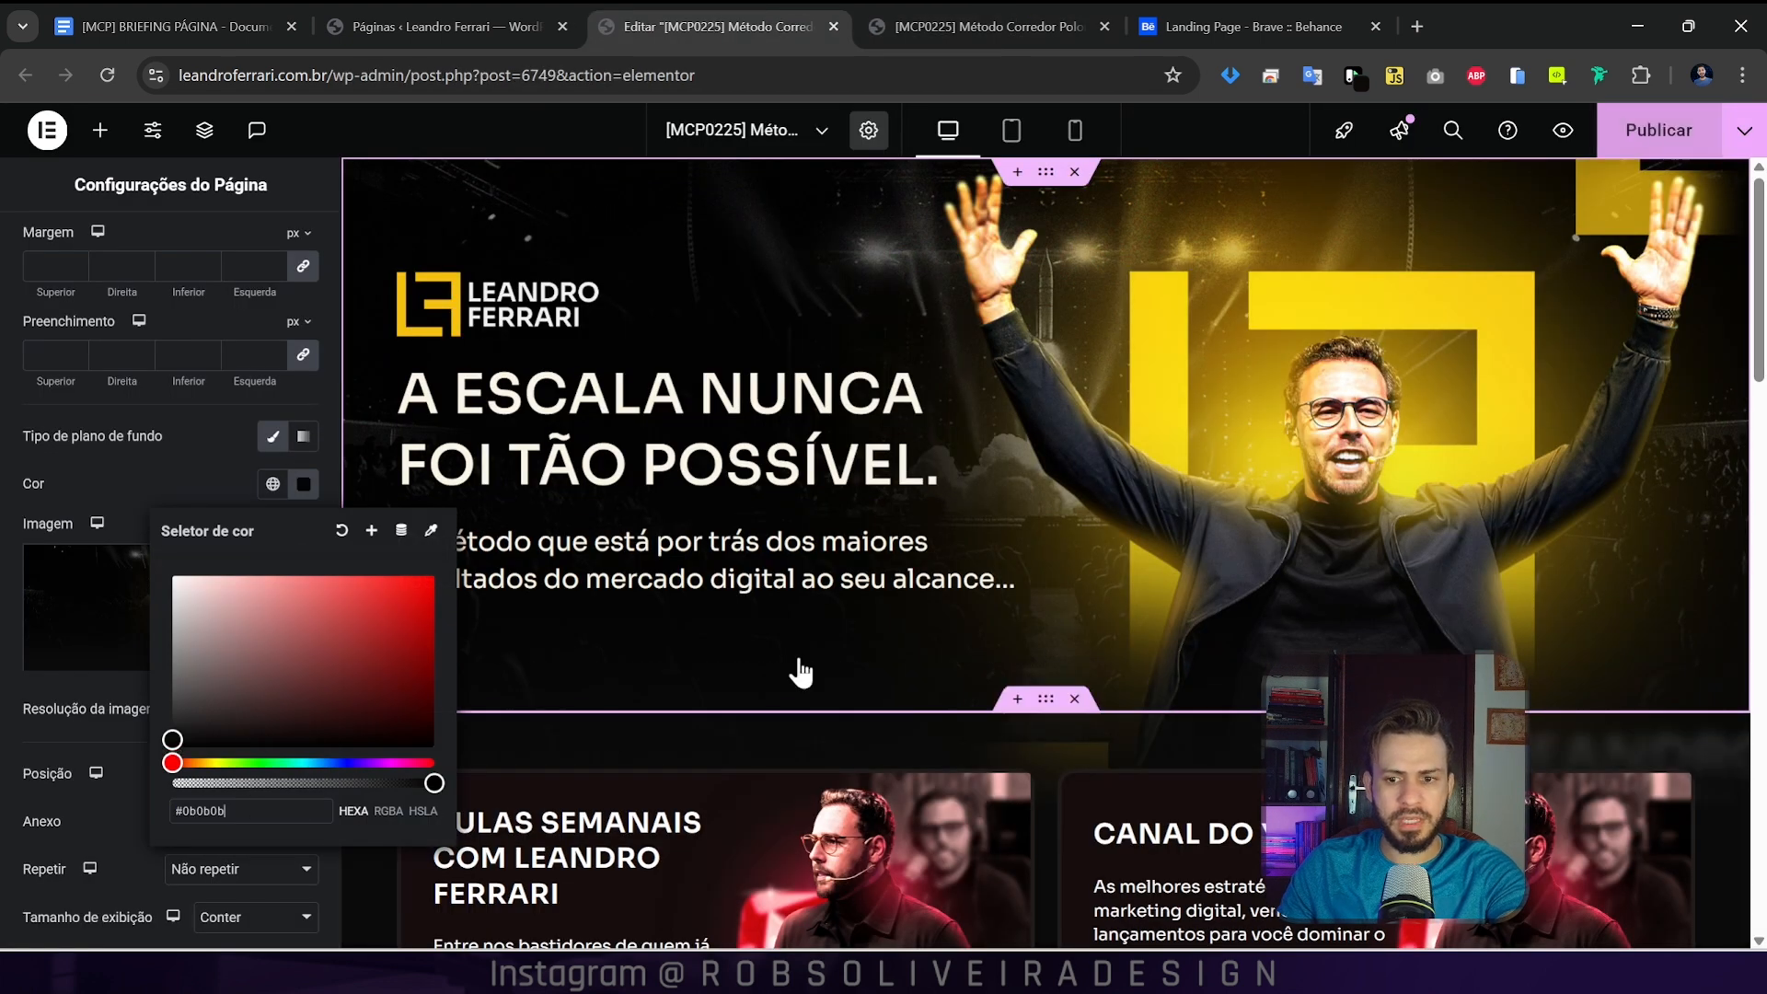
Step: Examine how the hero banner blends into the card sections below it in the page preview
scroll(1169, 686, "down", 5)
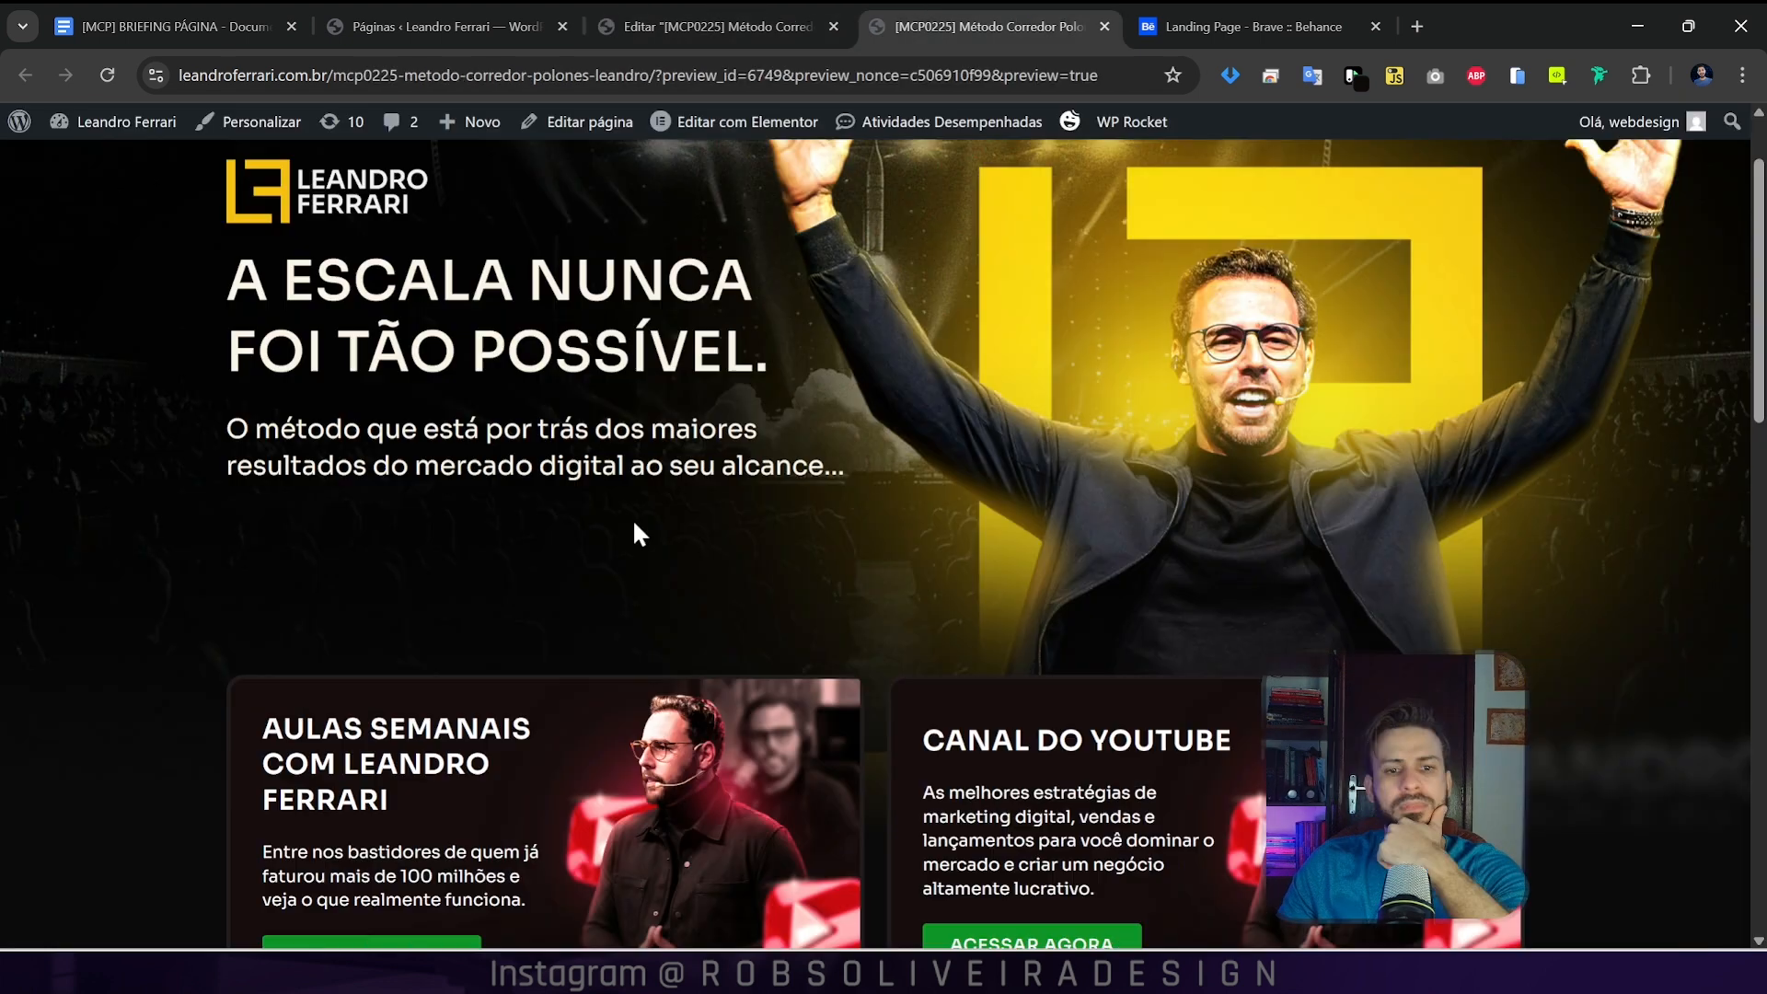
scroll(285, 655, "up", 1)
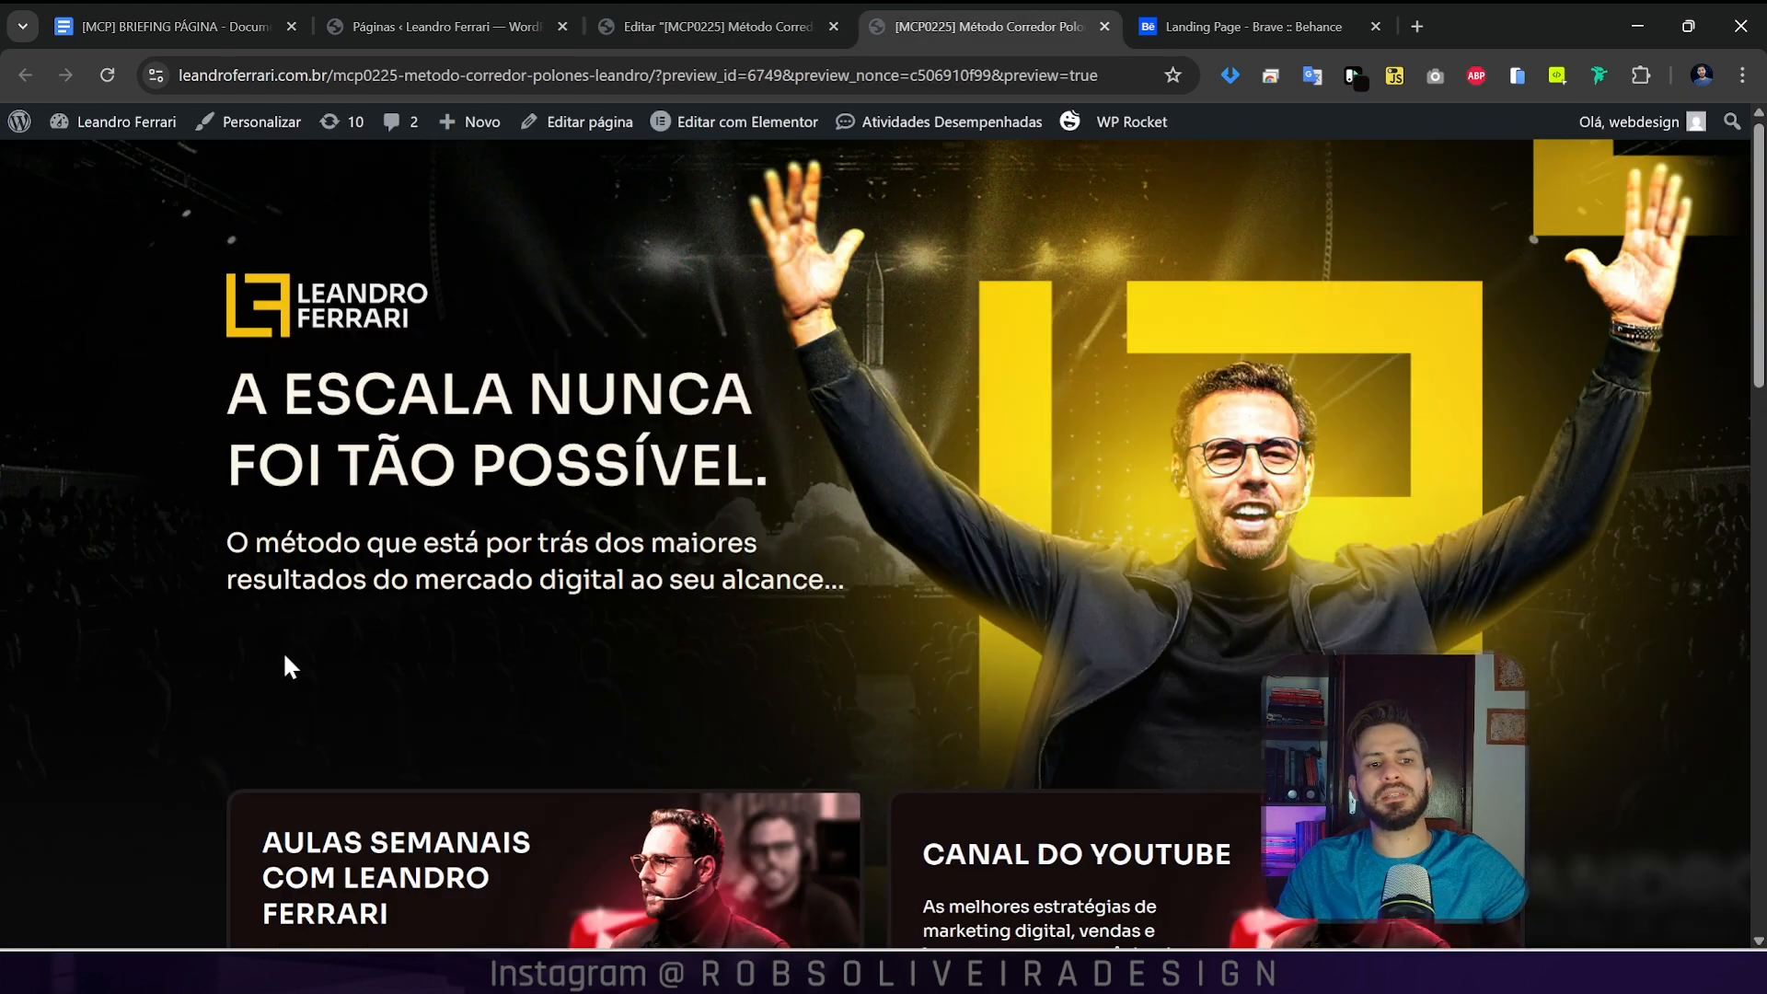
scroll(986, 633, "down", 10)
scroll(985, 633, "up", 7)
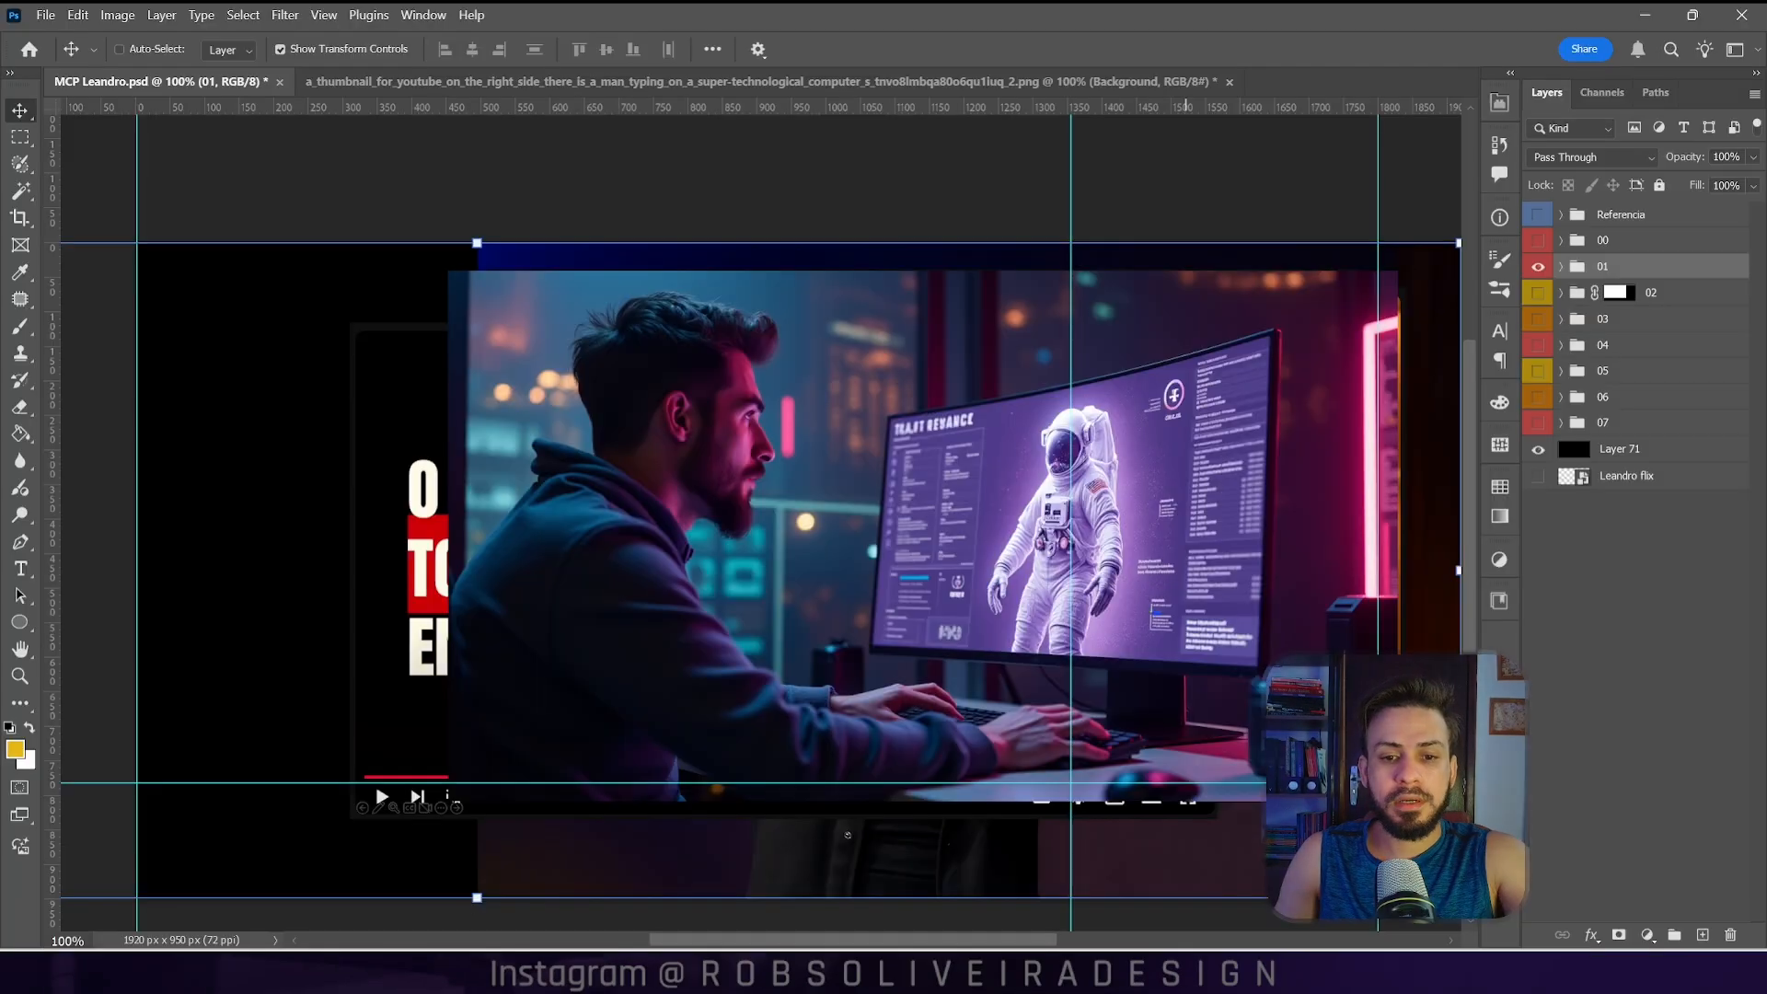
Step: In Photoshop, expand group 01 and, using the Referencia layers, place a vertical guide along the white block's right edge
left_click(1560, 268)
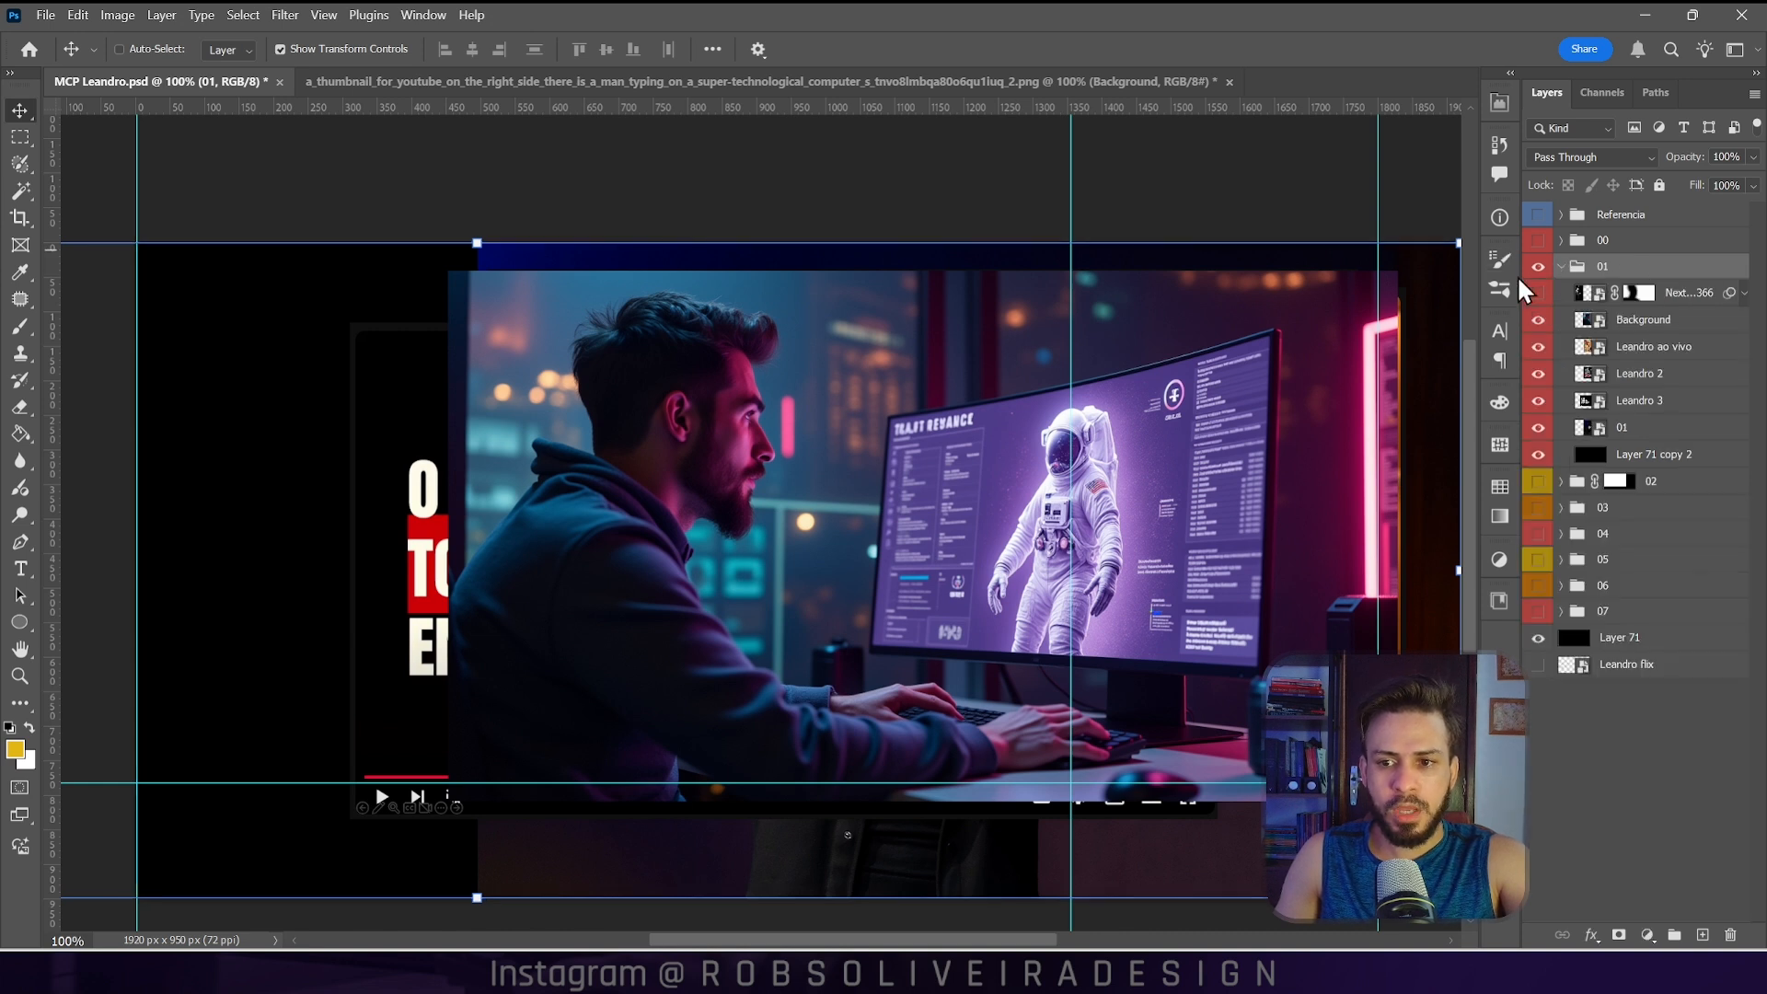
left_click(1645, 321)
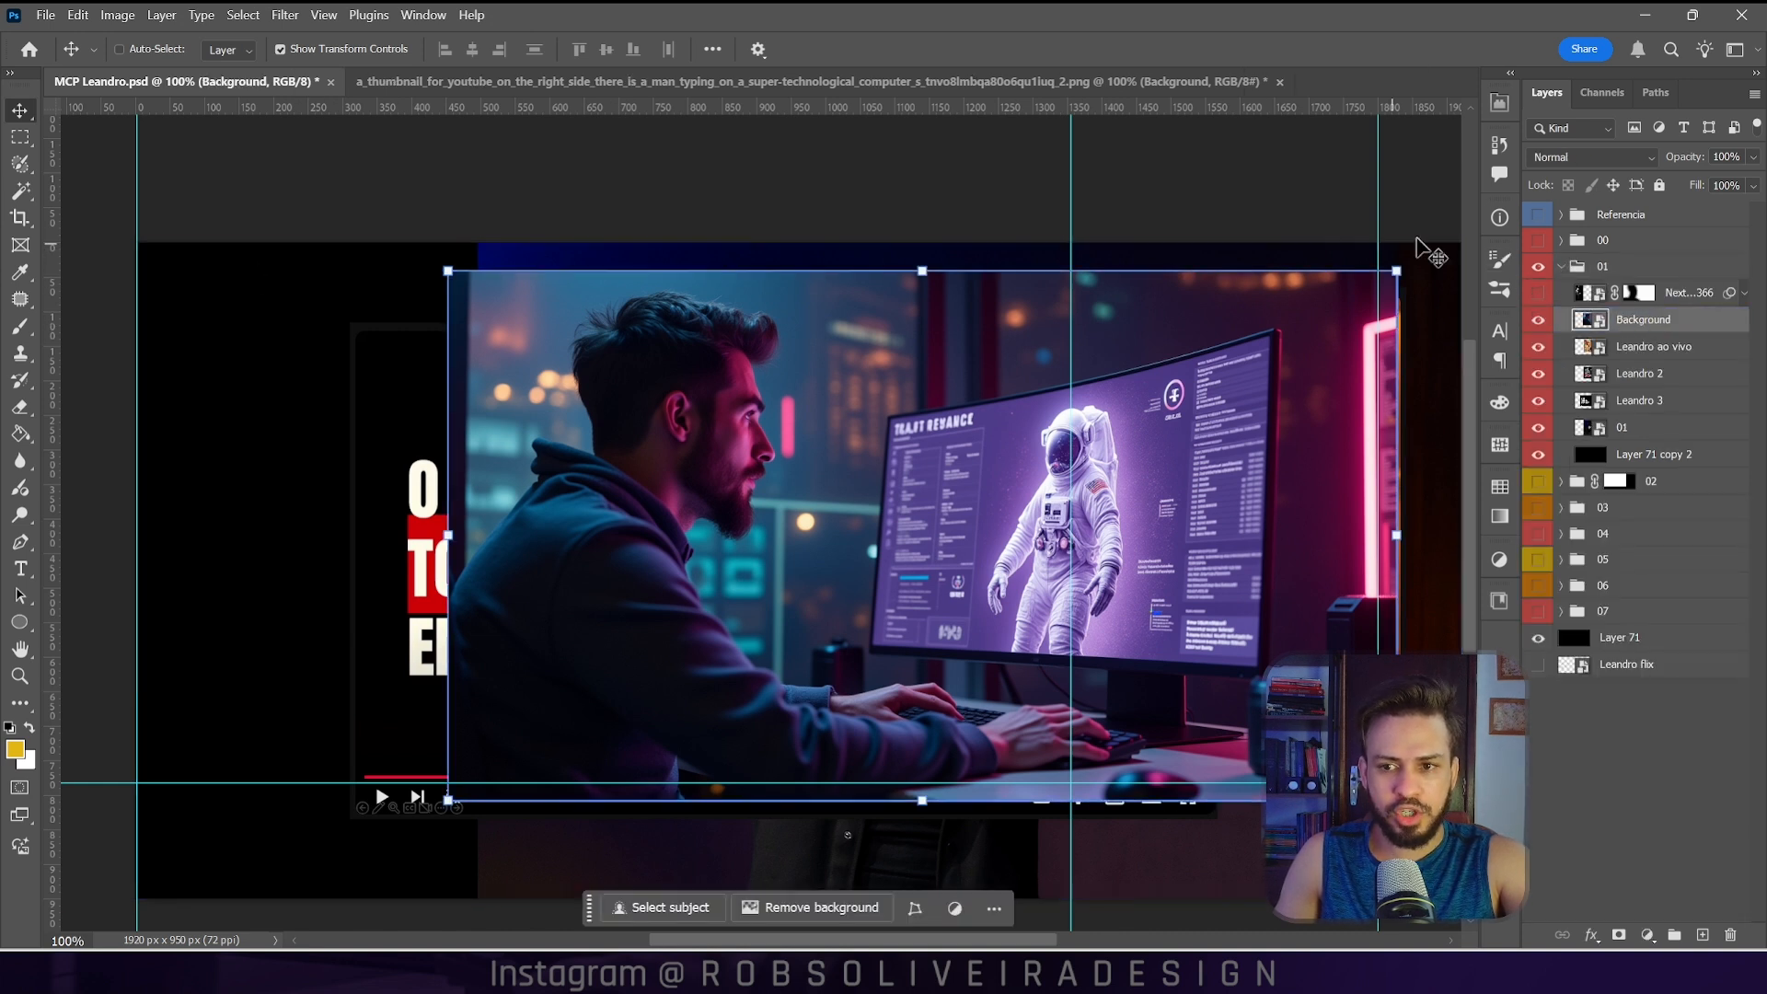
left_click(1537, 215)
left_click(1561, 216)
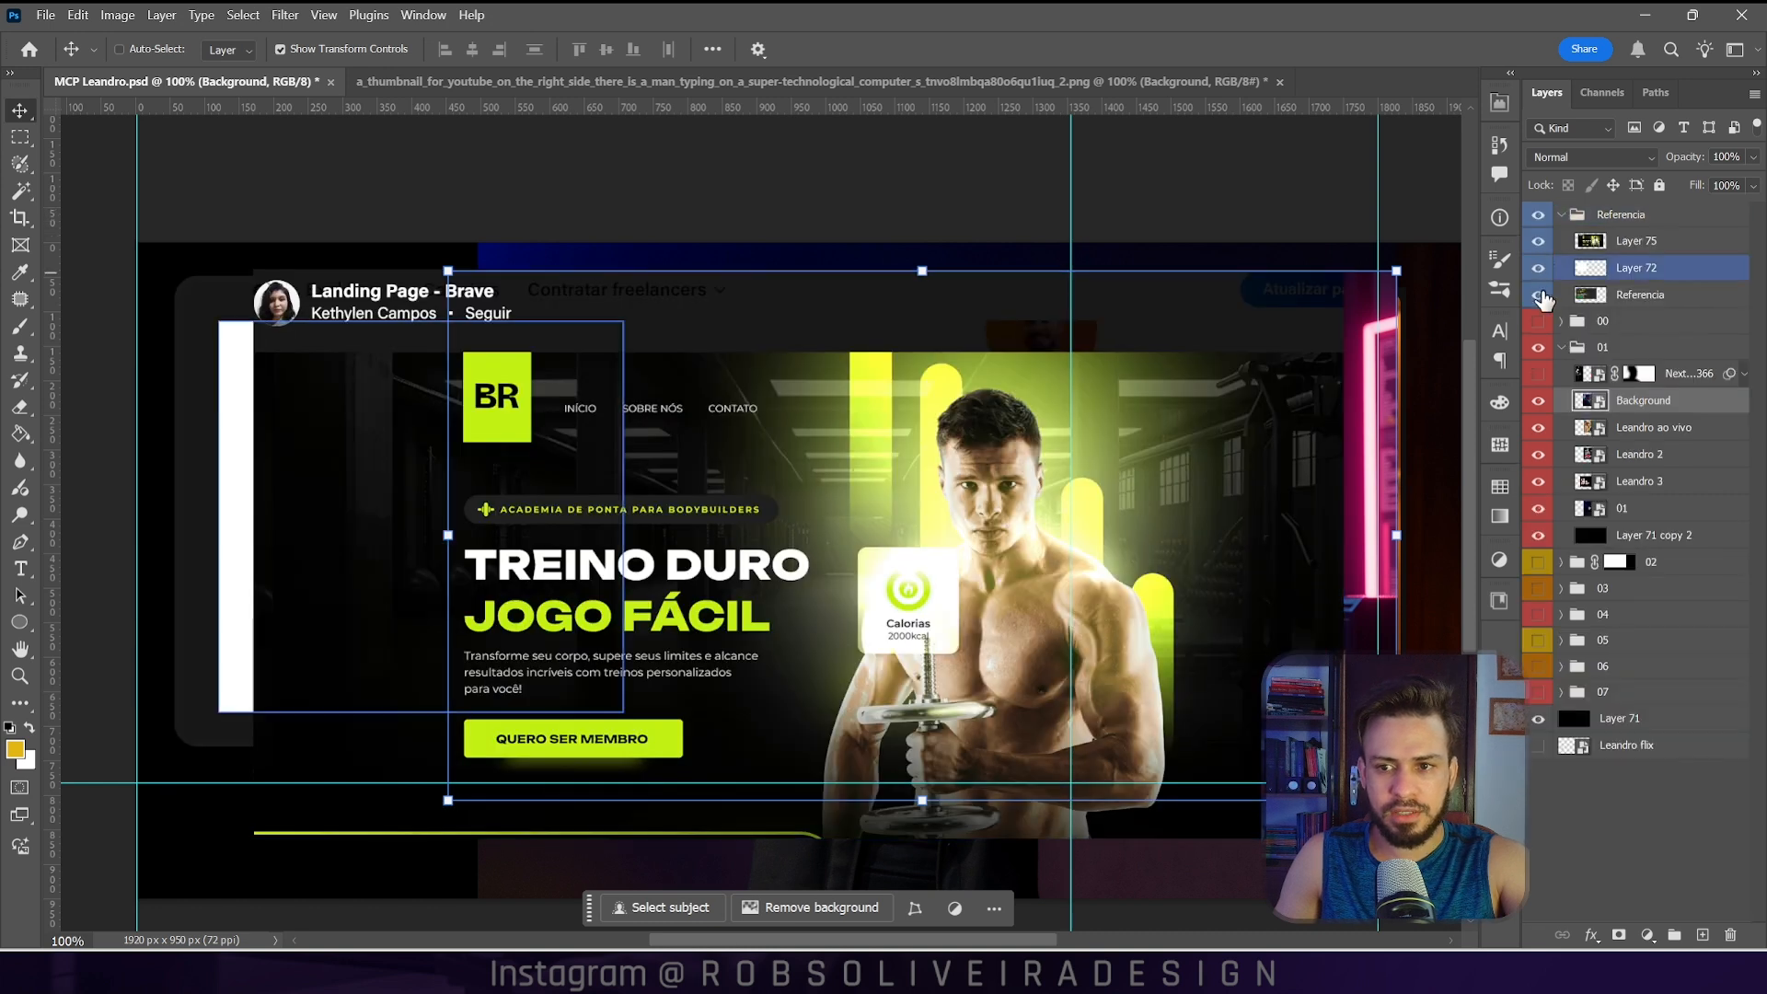
left_click(1538, 241)
left_click_drag(52, 393, 624, 423)
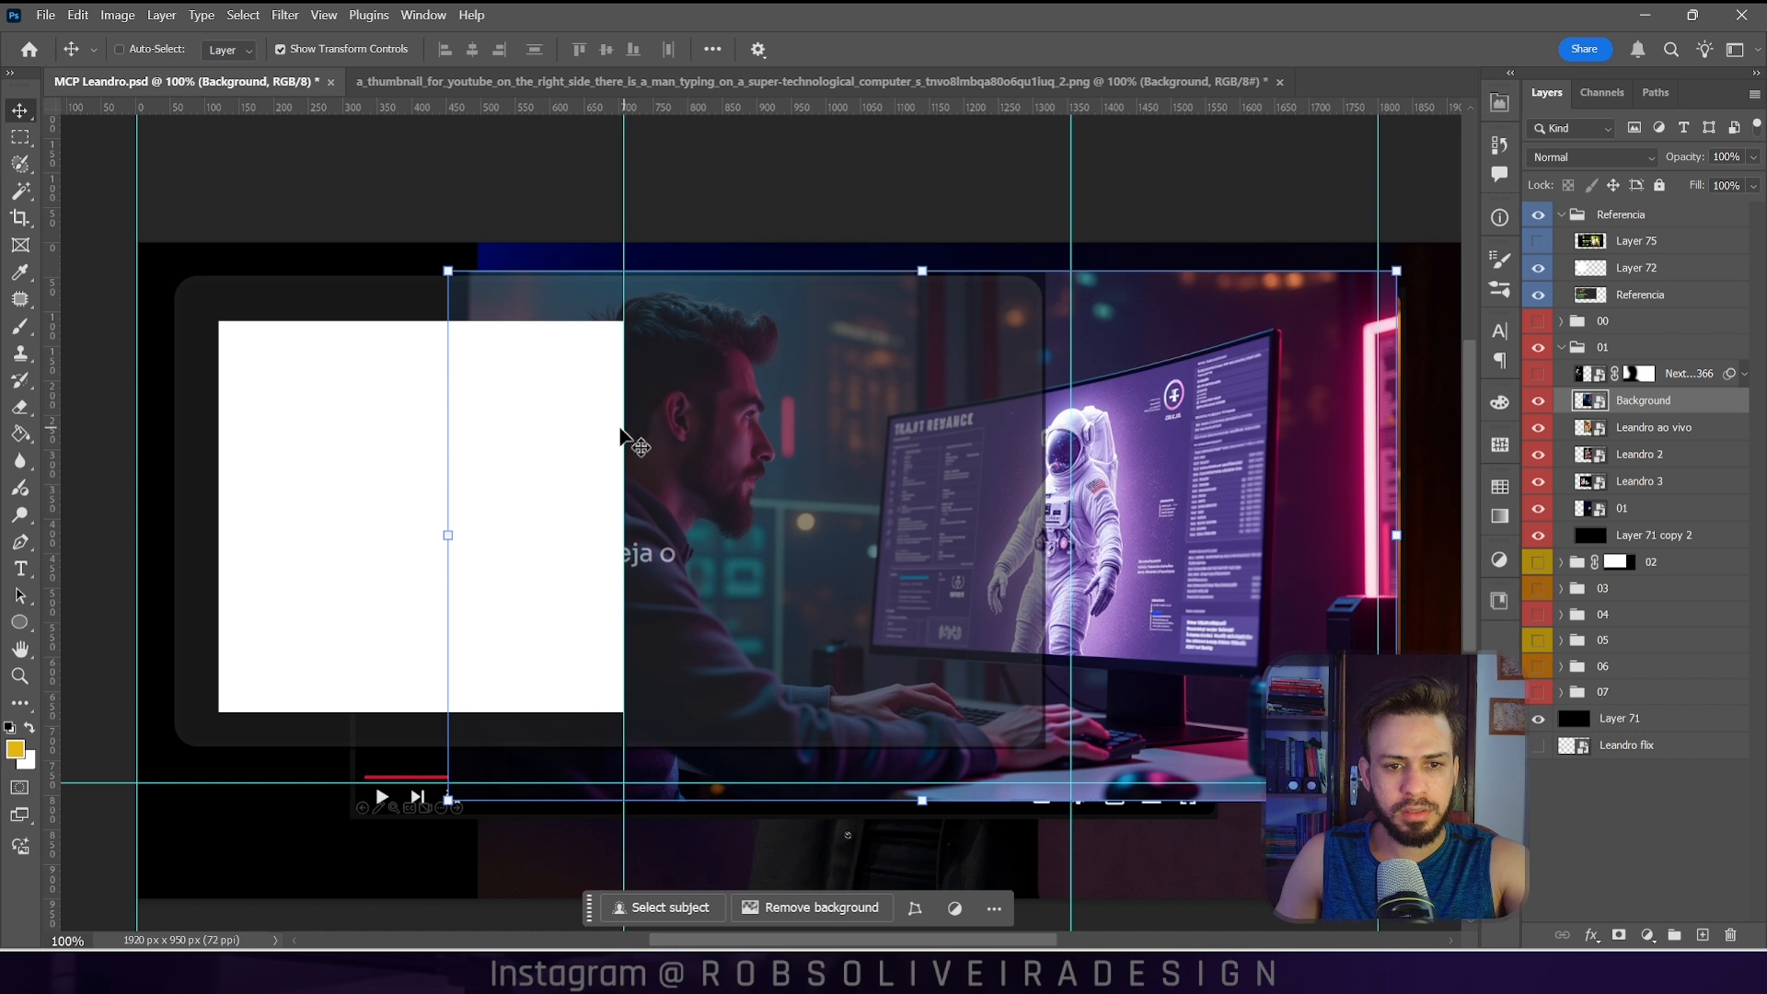
left_click(1540, 215)
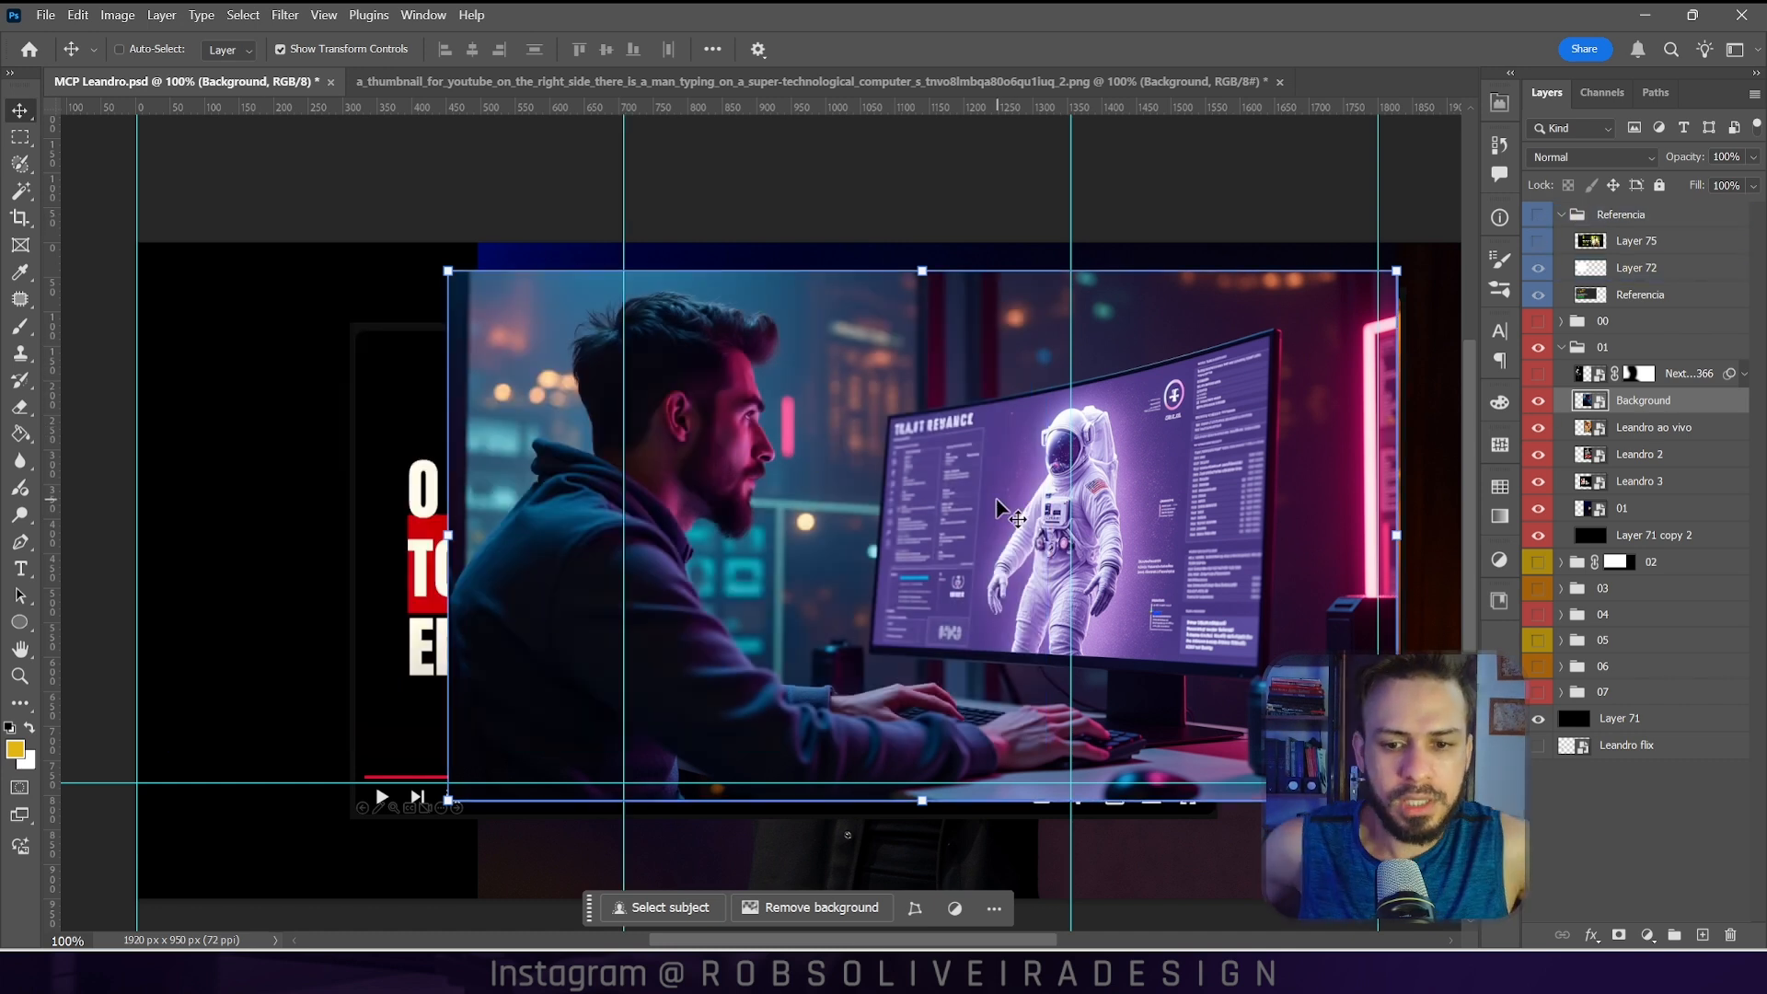
Step: Scale the Background image of the man at the computer to about 74.6% and place it near the banner's middle
left_click_drag(1393, 797, 1077, 623)
left_click_drag(1016, 532, 1083, 598)
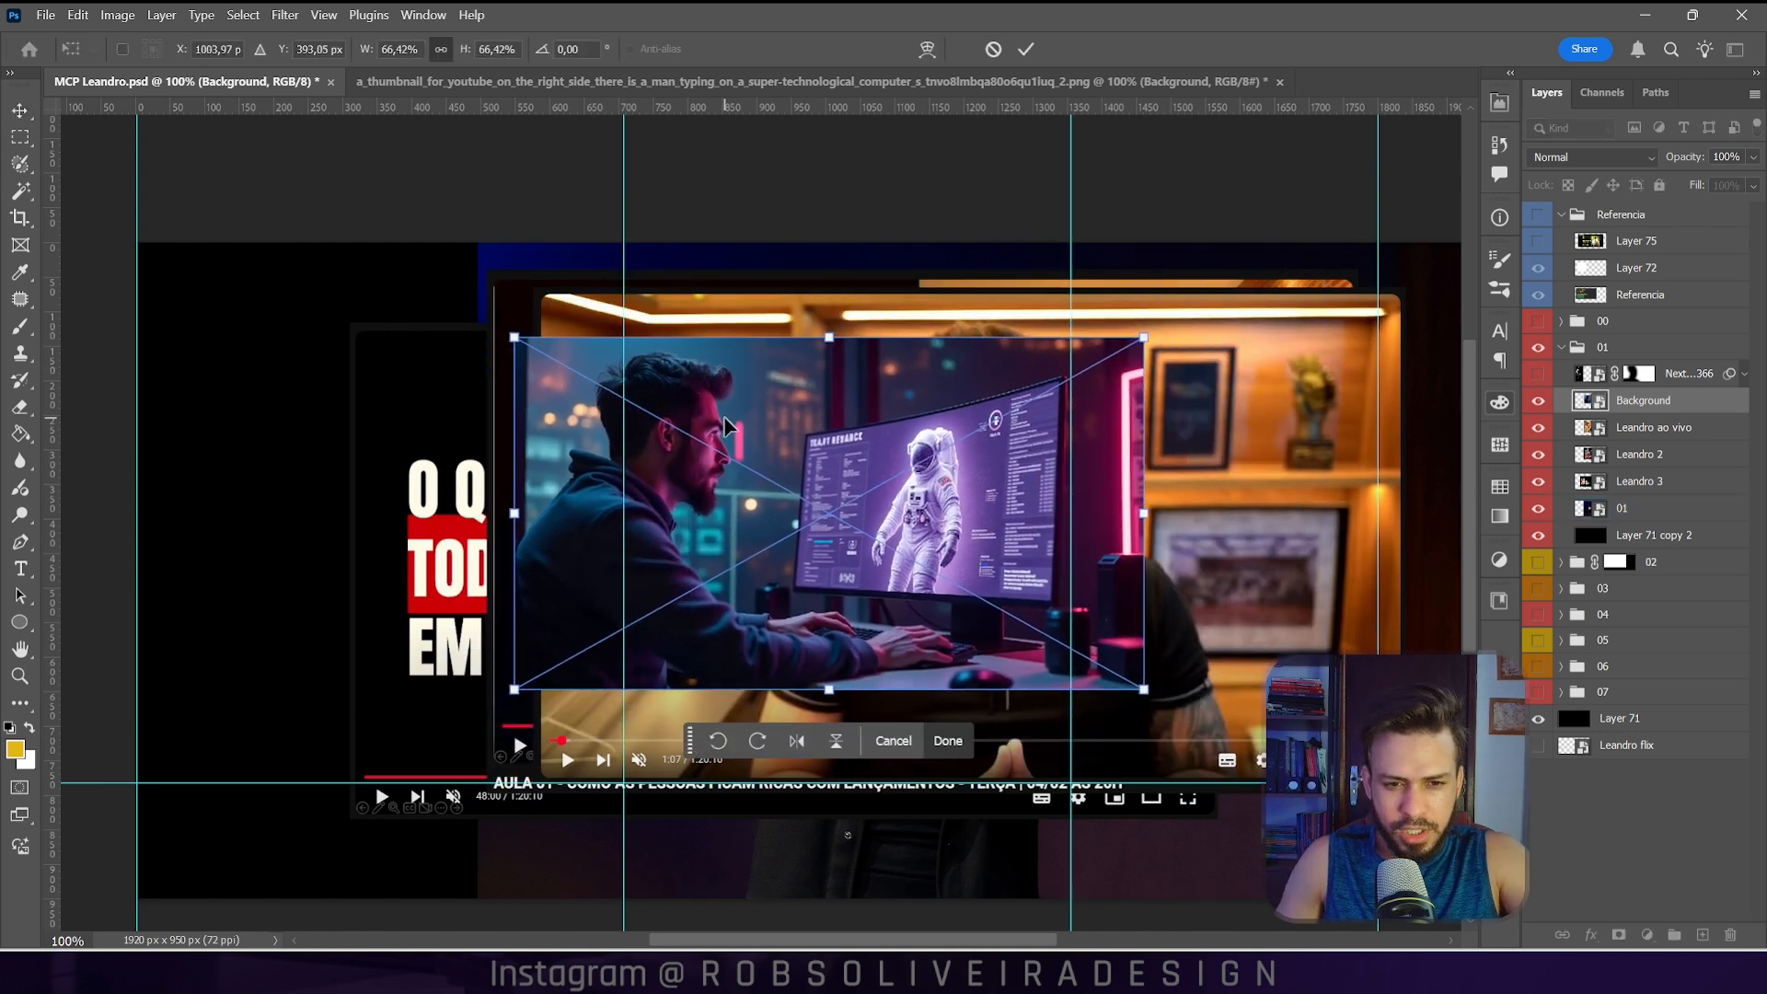
left_click_drag(745, 396, 775, 381)
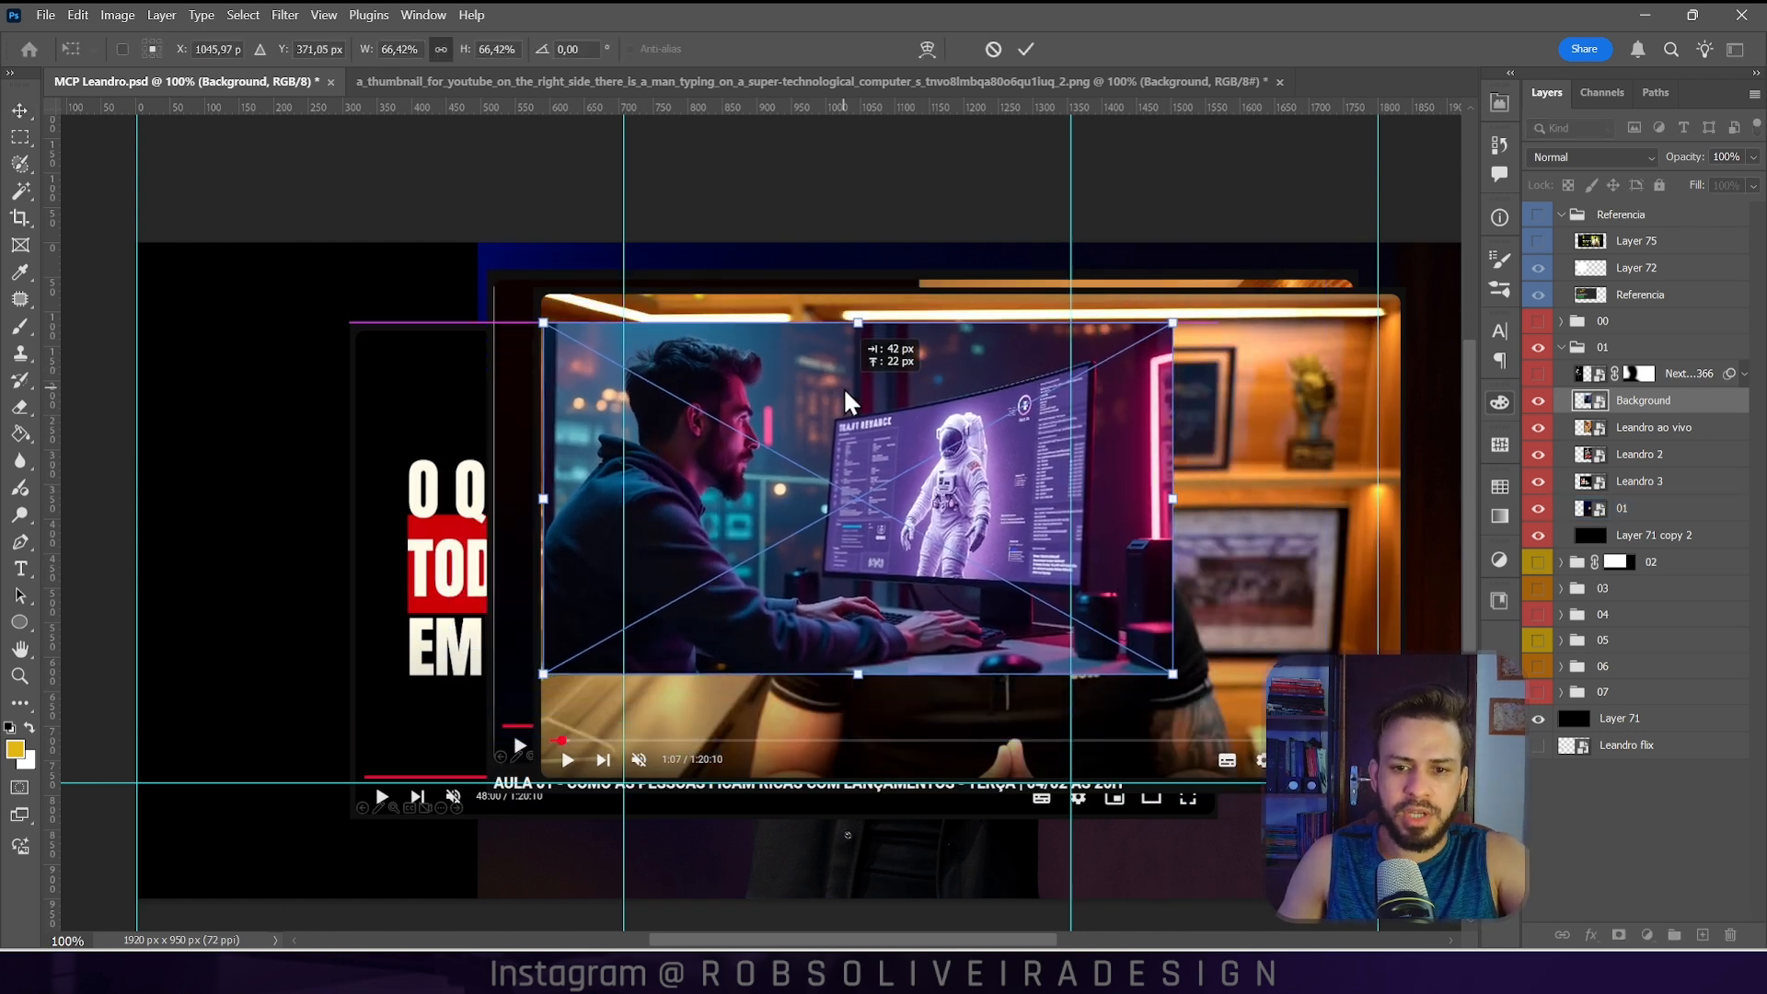
left_click_drag(1175, 676, 1217, 705)
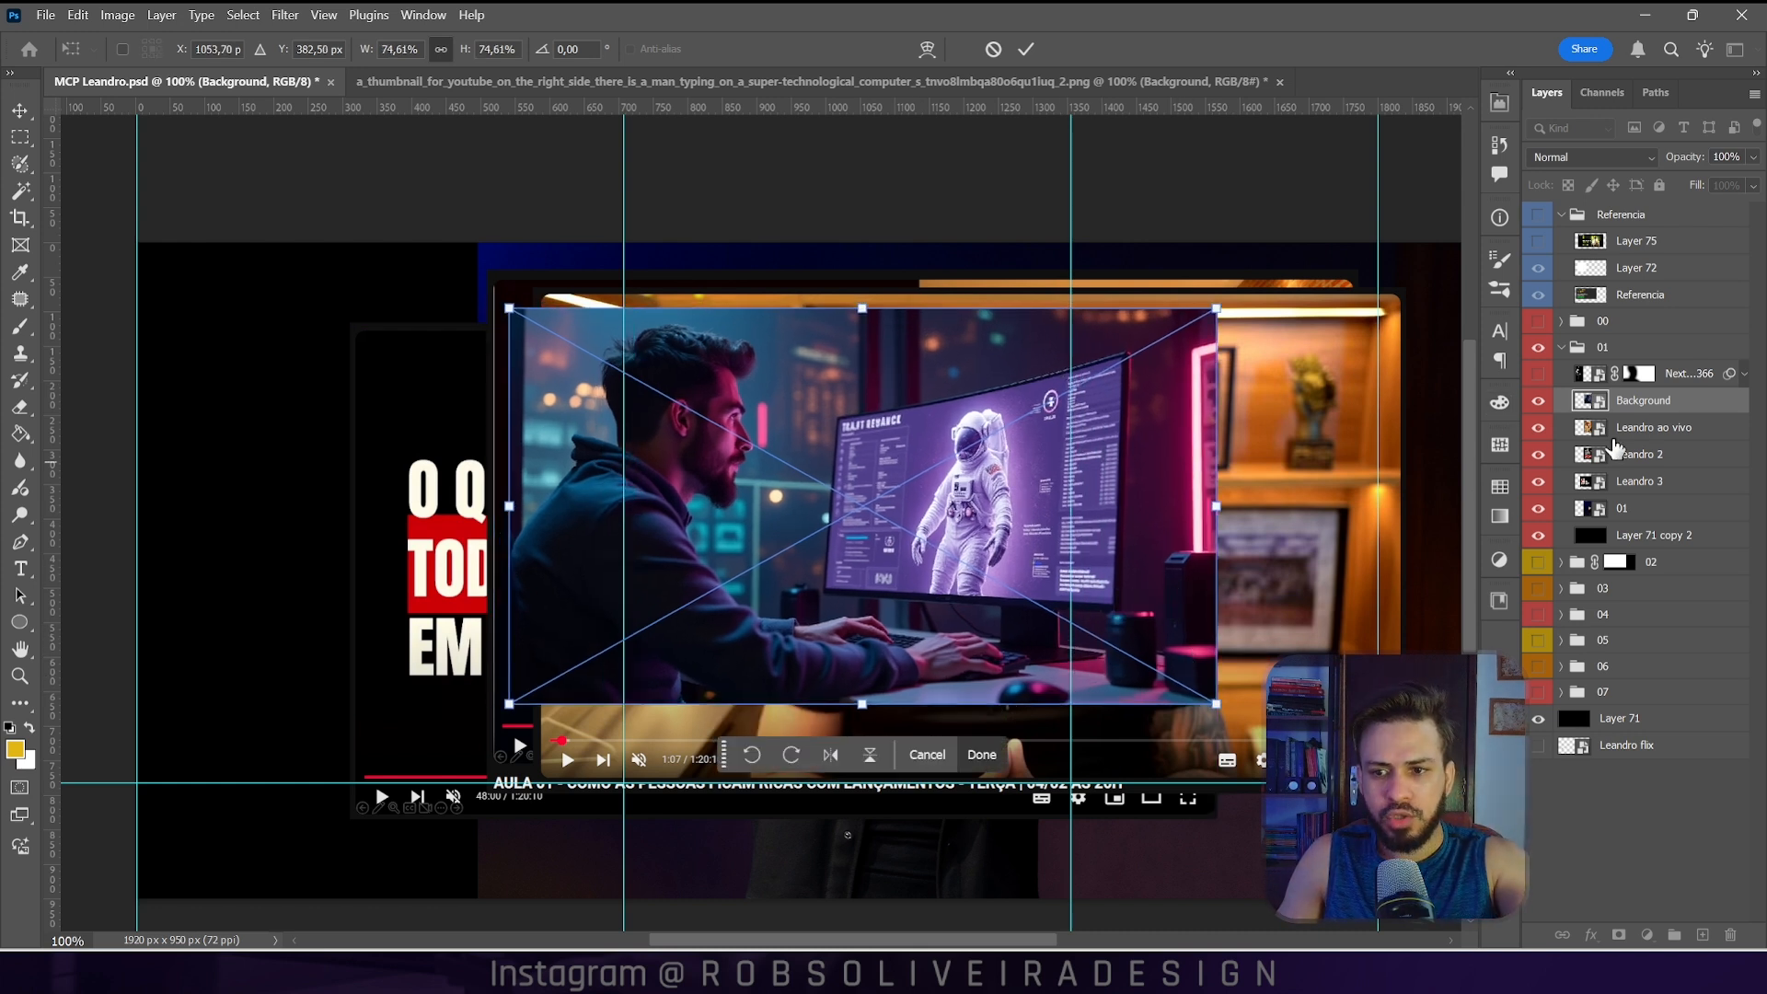
Step: Open the Background smart object's contents and extend the canvas above and below the picture to 1376 x 1699 px
left_click(1587, 402)
double_click(1587, 402)
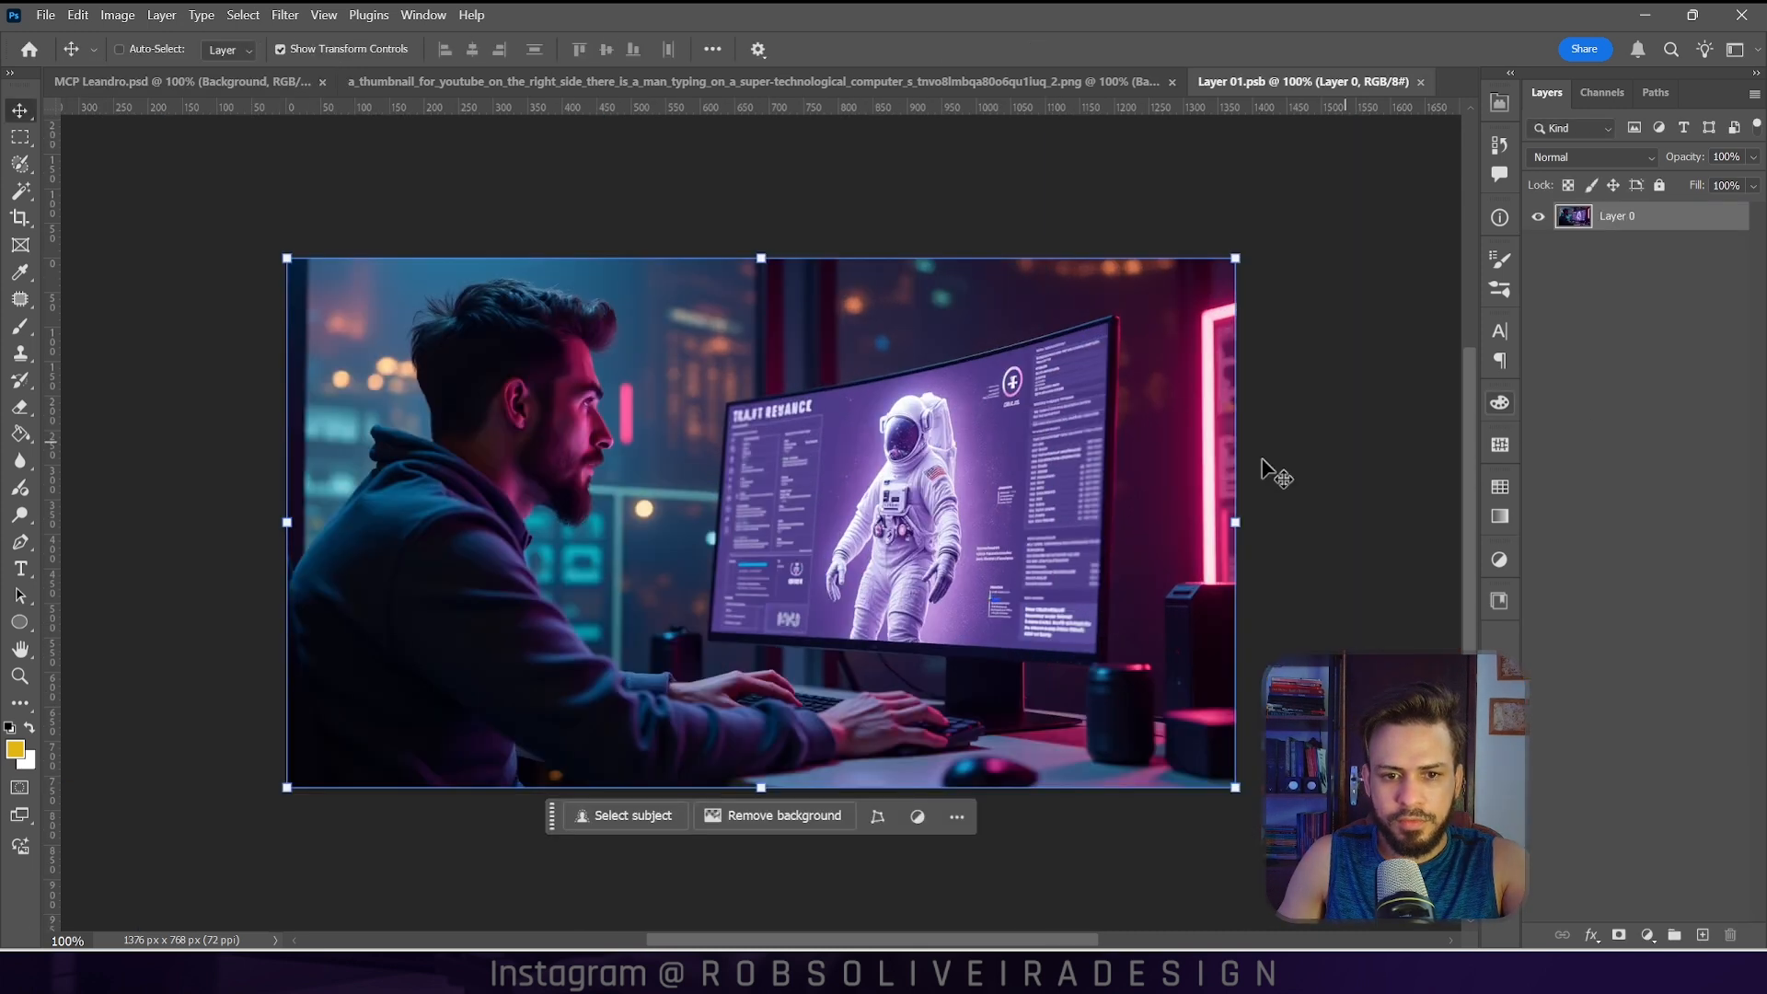
left_click(20, 218)
scroll(788, 683, "down", 1)
left_click_drag(781, 724, 807, 852)
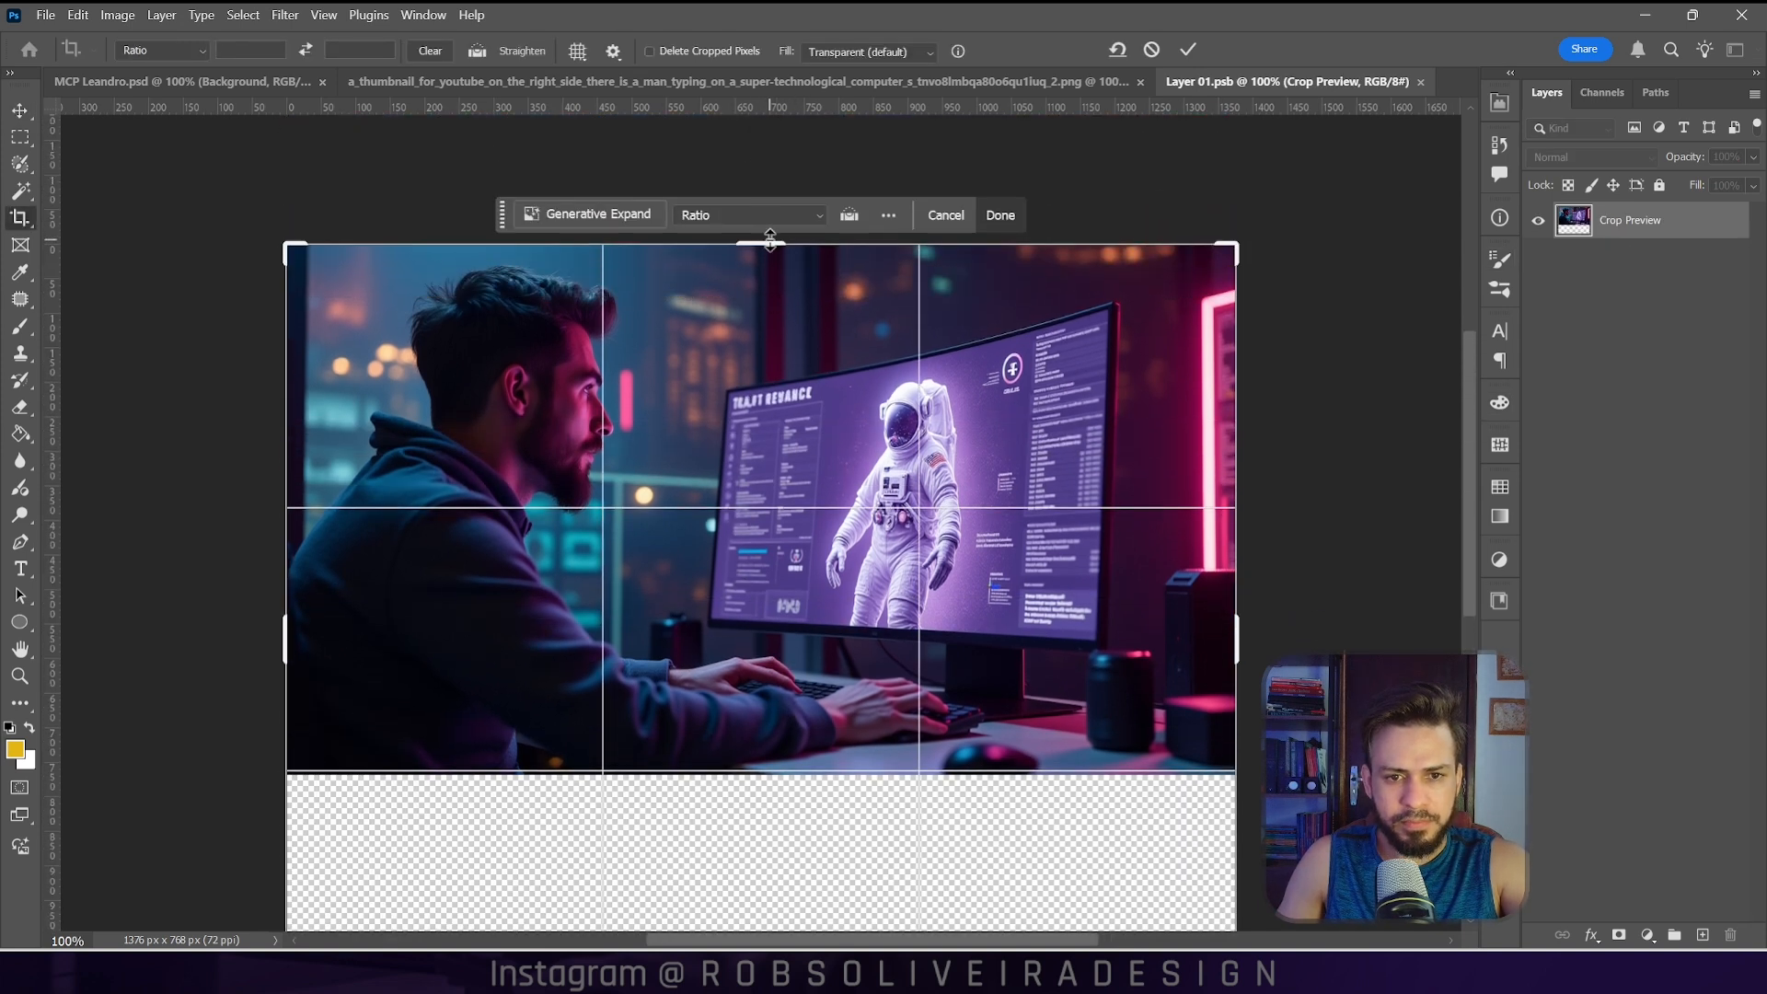
left_click_drag(770, 242, 782, 125)
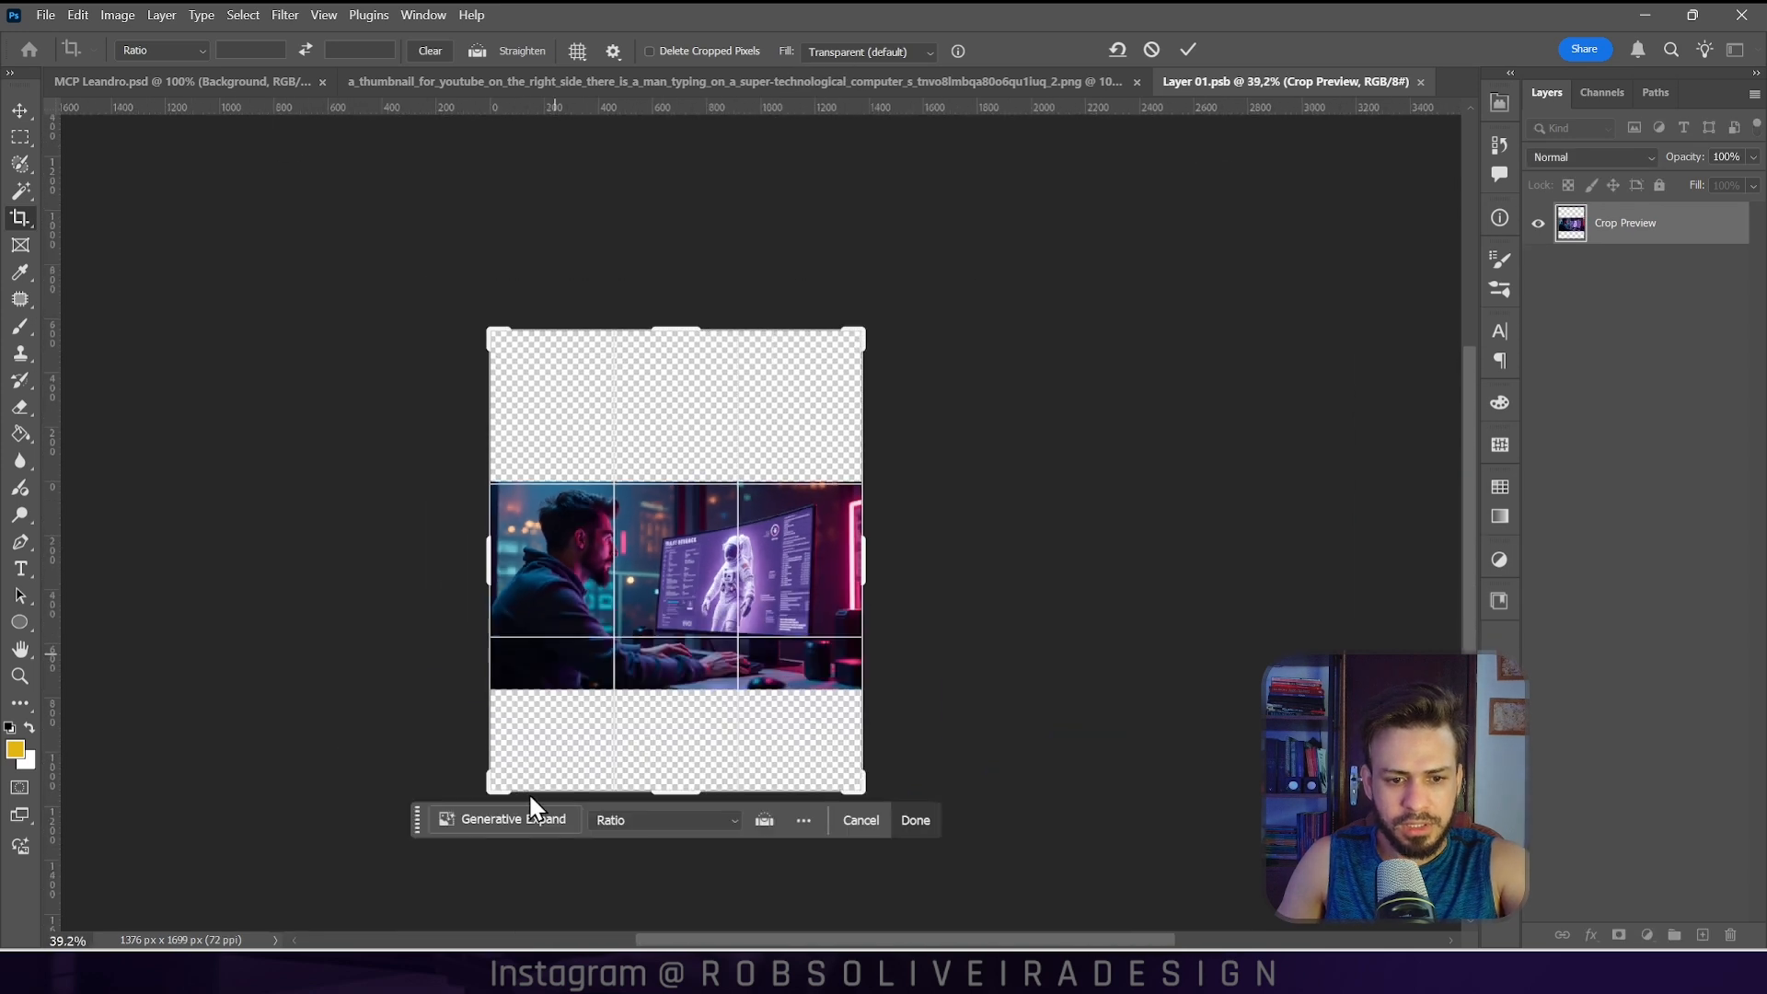
Step: Fill the empty canvas above and below the man at the computer with Generative Expand, without a prompt
left_click(515, 828)
left_click(856, 820)
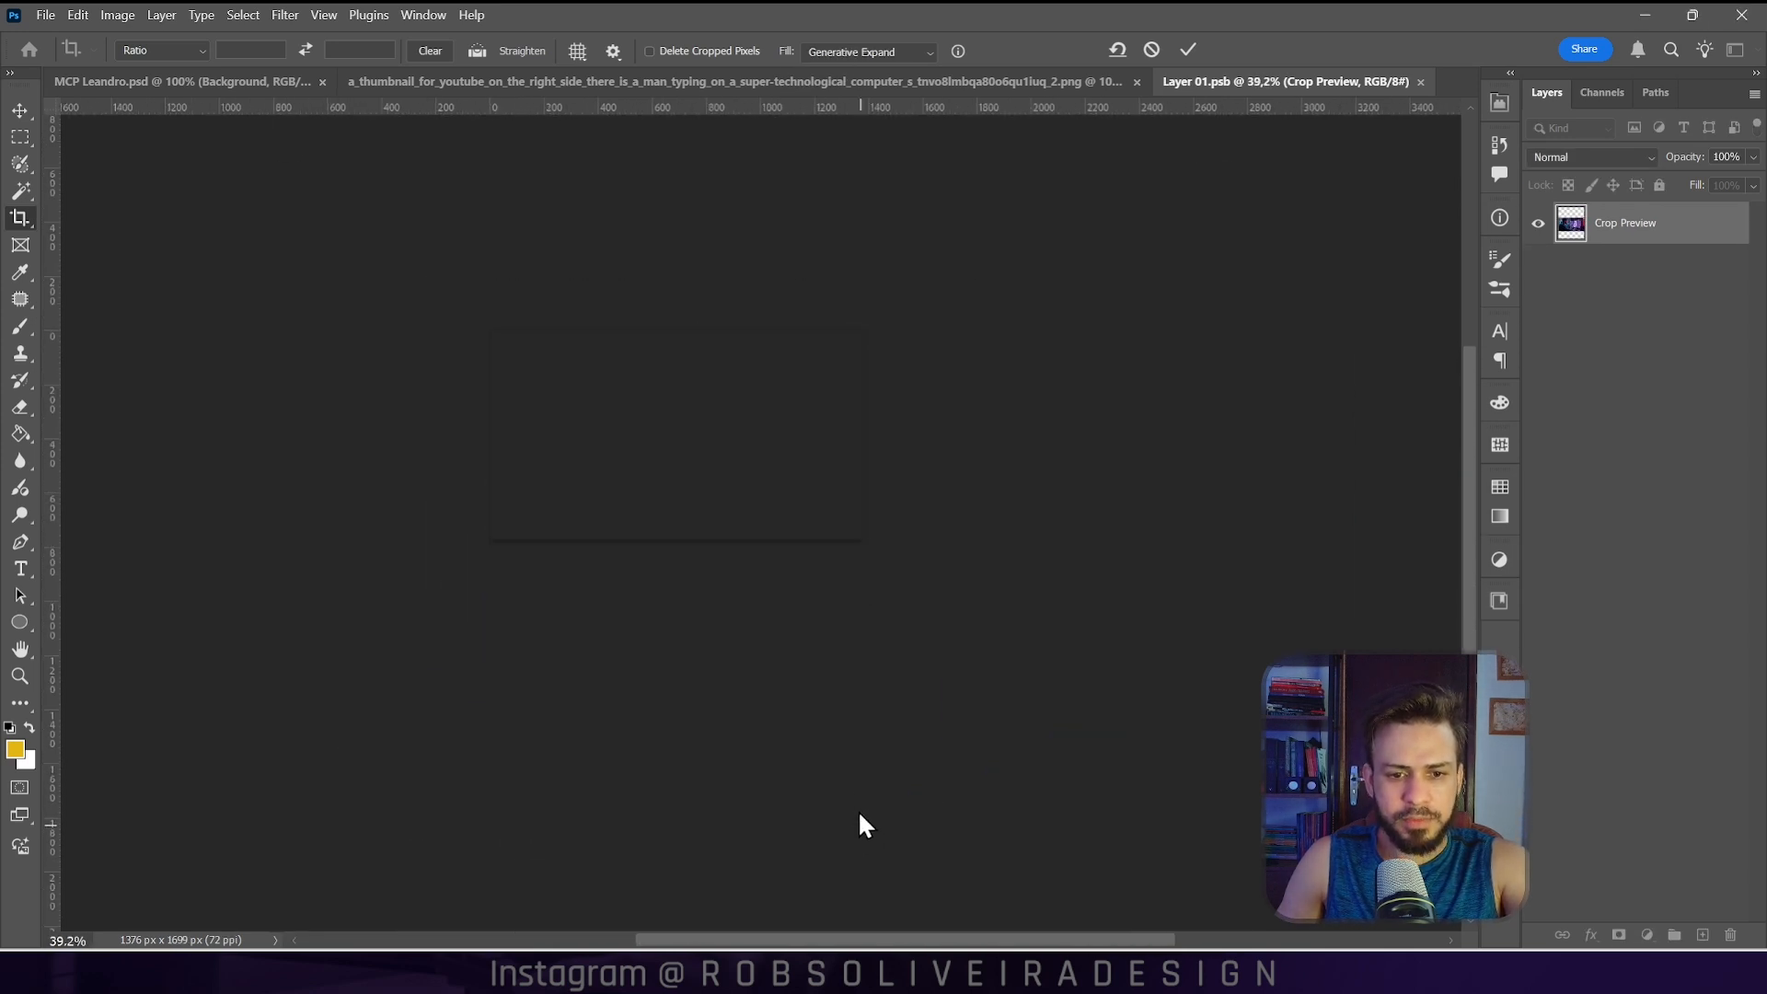
scroll(615, 669, "up", 5)
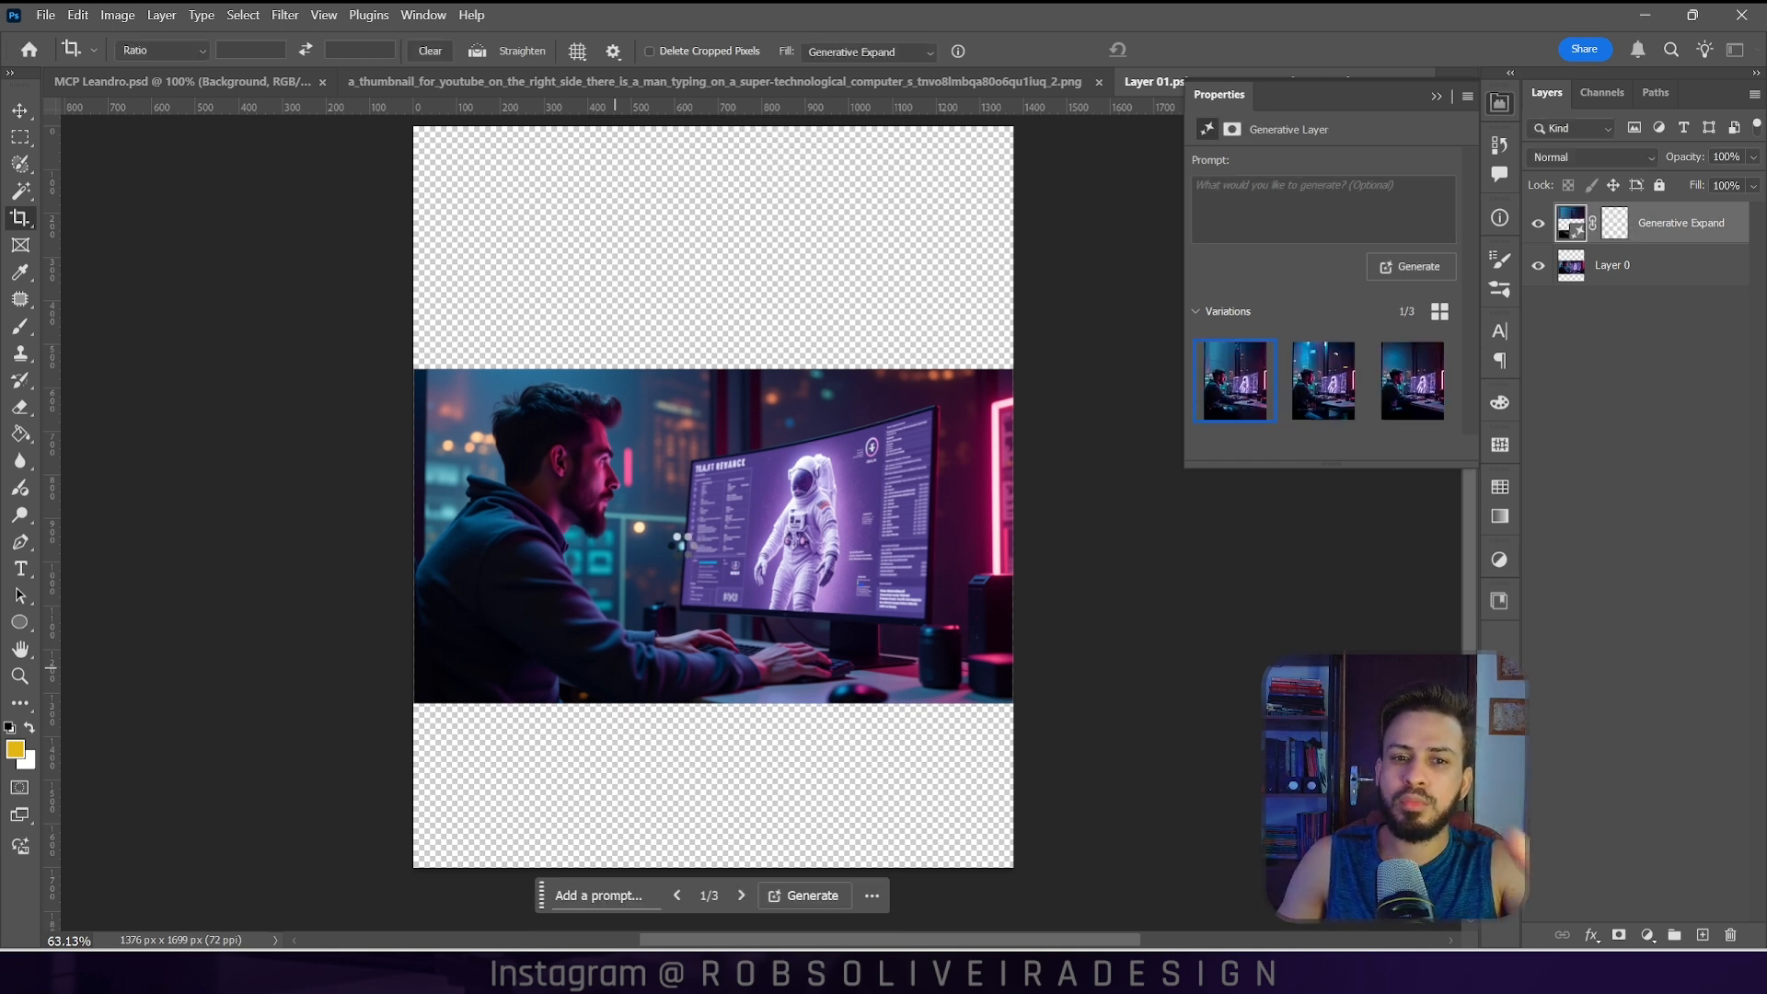
Step: Compare the generated variations, use the second one, and close the smart object with its changes saved into the banner
left_click(1341, 388)
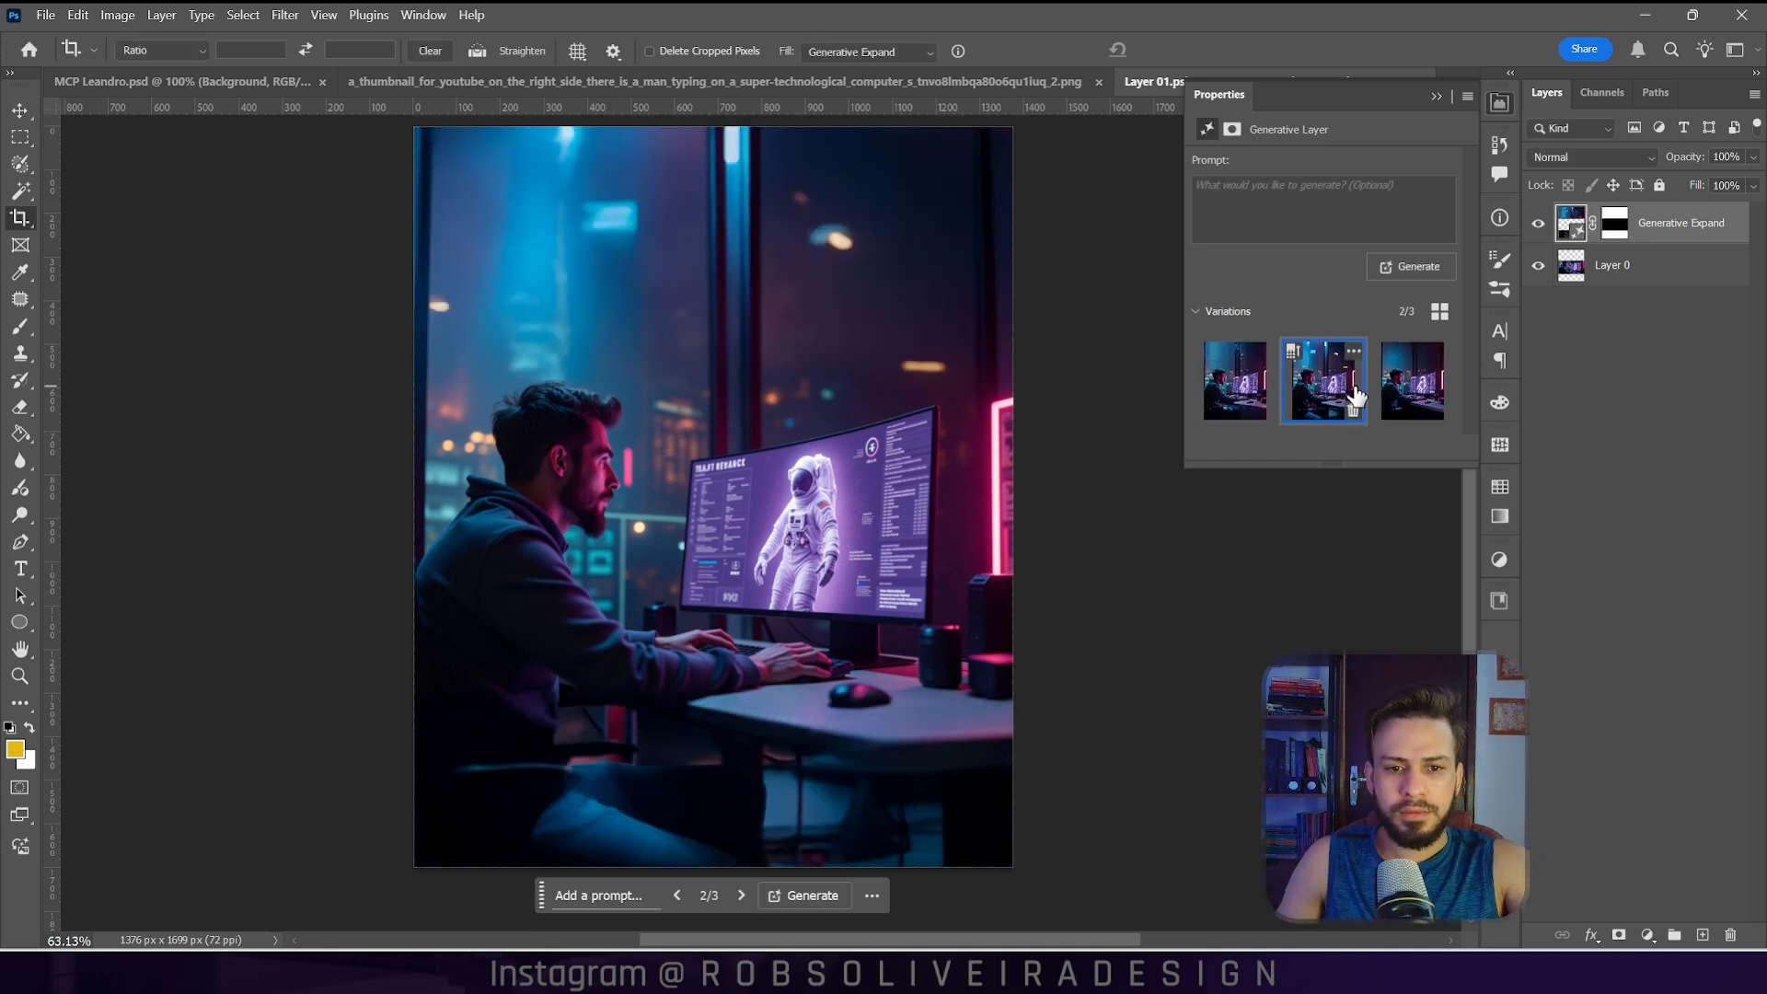
left_click(1414, 388)
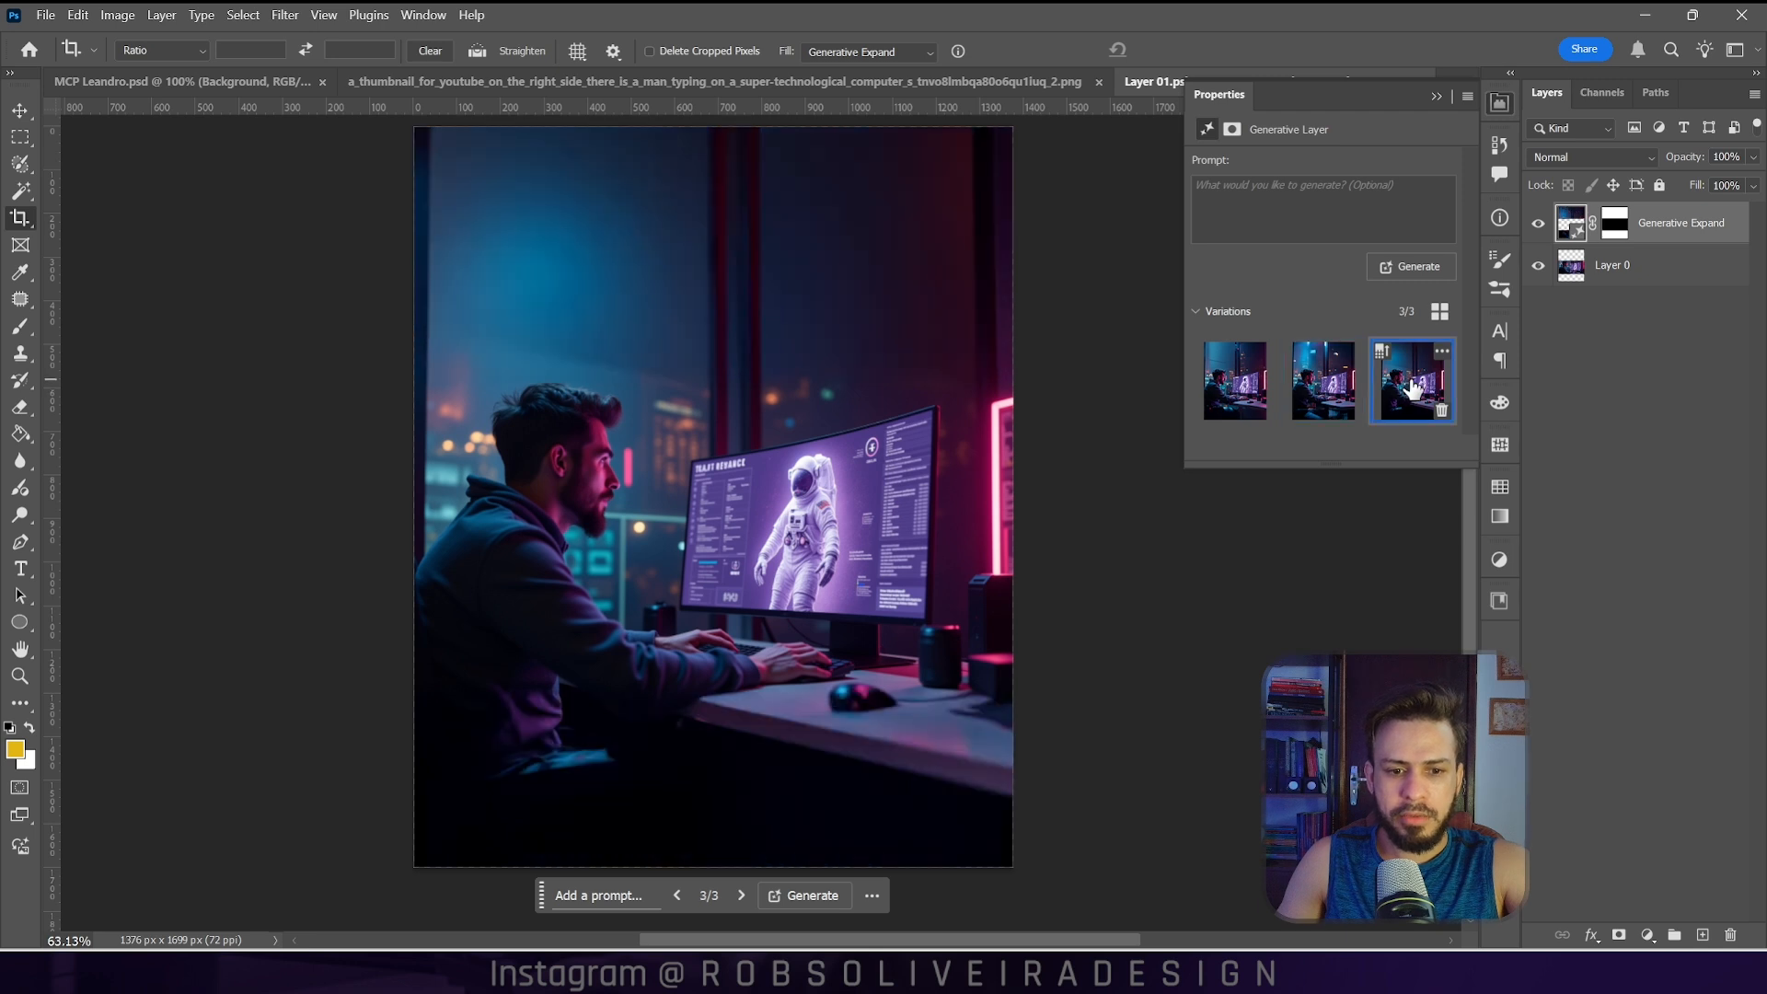
left_click(1330, 400)
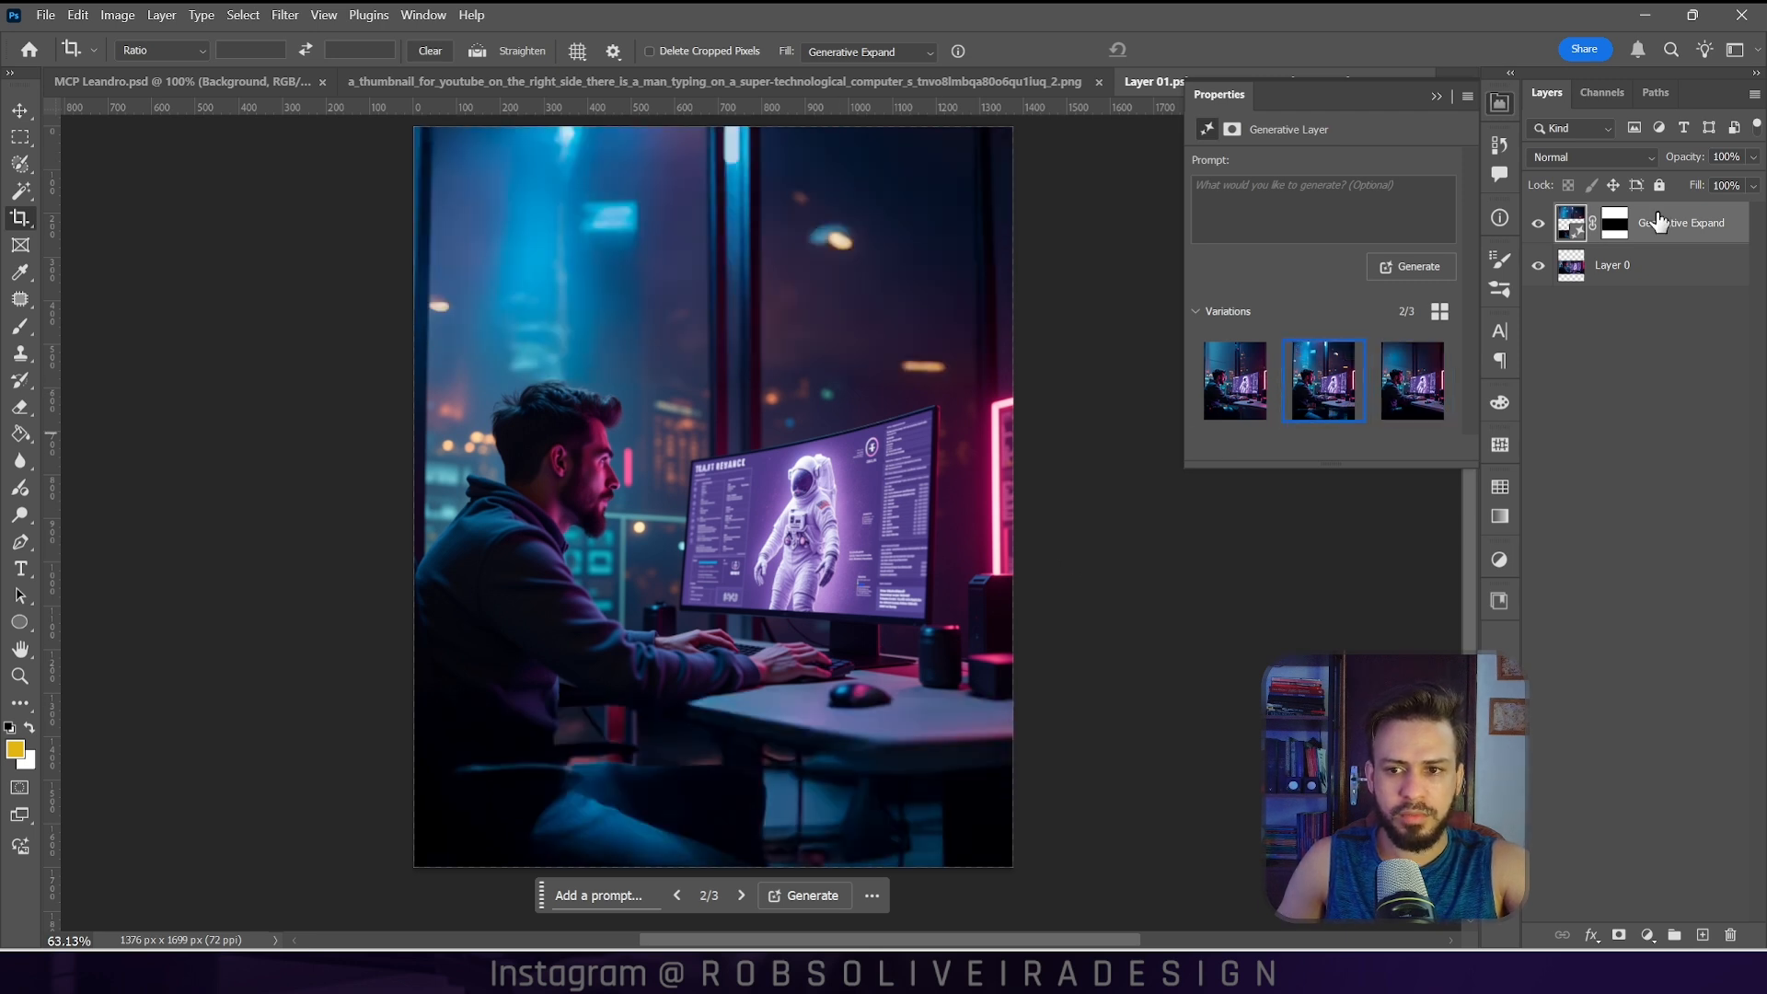
left_click(1436, 95)
left_click(1425, 83)
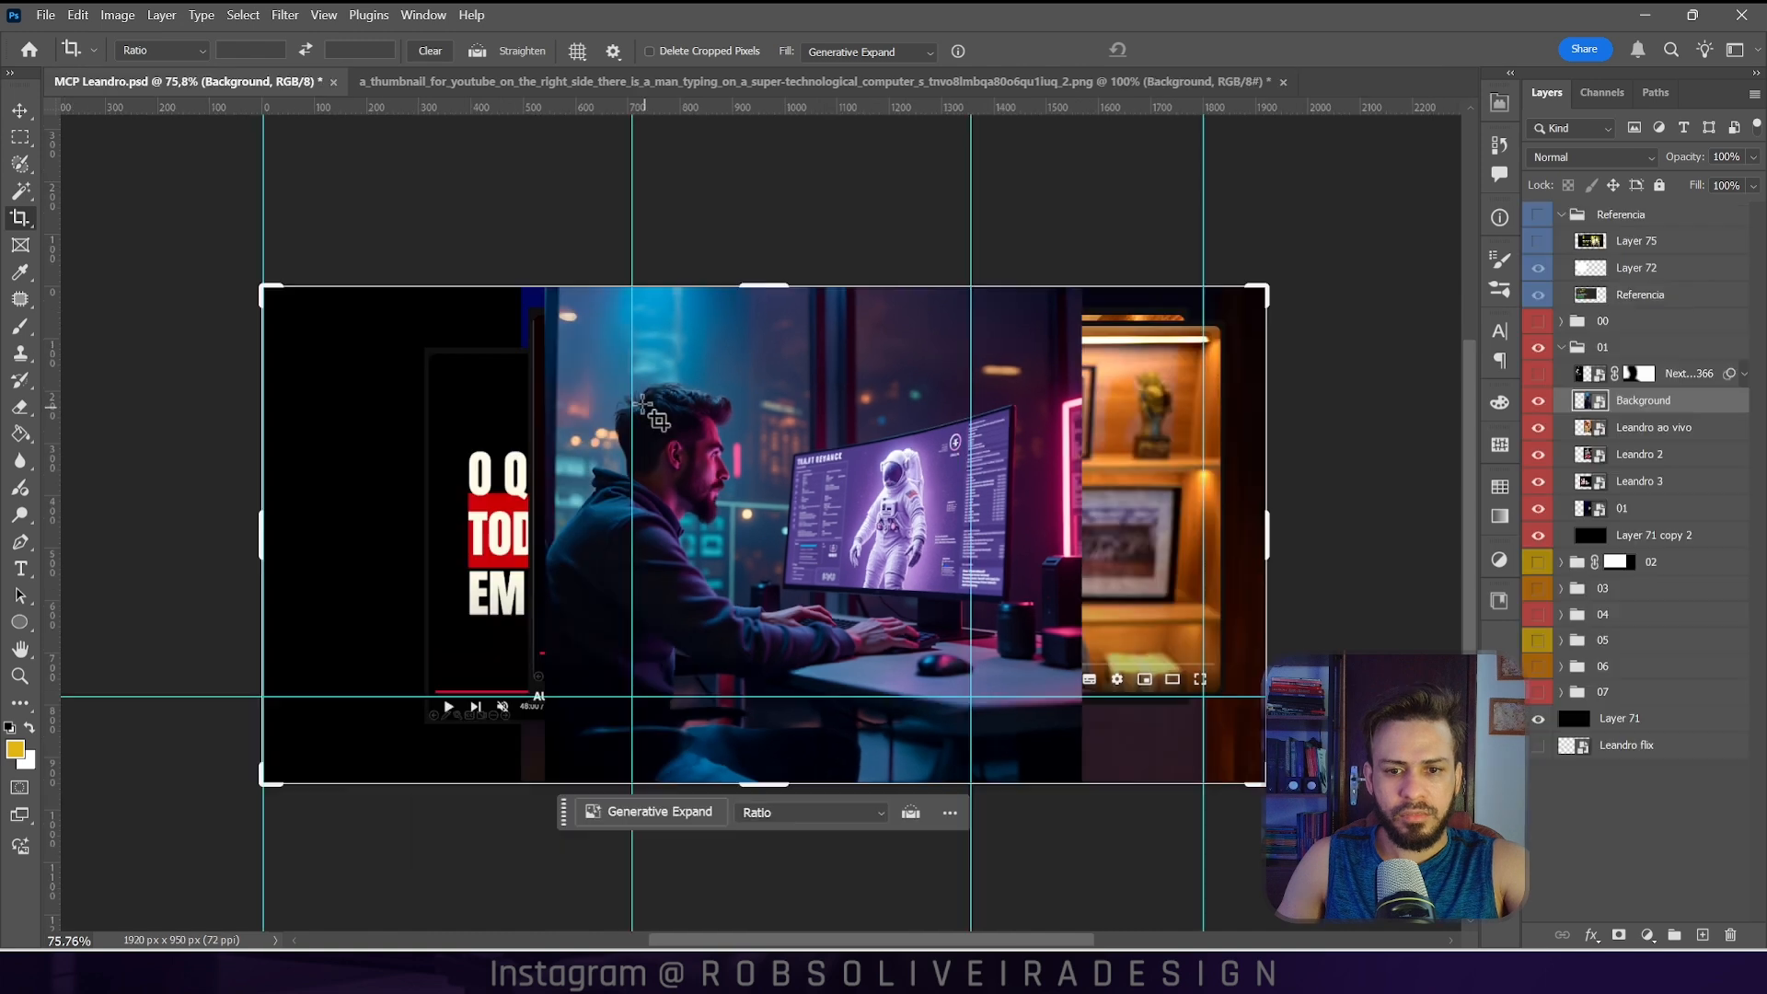
Step: Shrink the extended Background image from its lower-right and upper-left corners and shift it slightly right within the banner
left_click(20, 113)
left_click_drag(1080, 820, 990, 707)
left_click_drag(559, 147, 606, 260)
left_click_drag(755, 416, 782, 419)
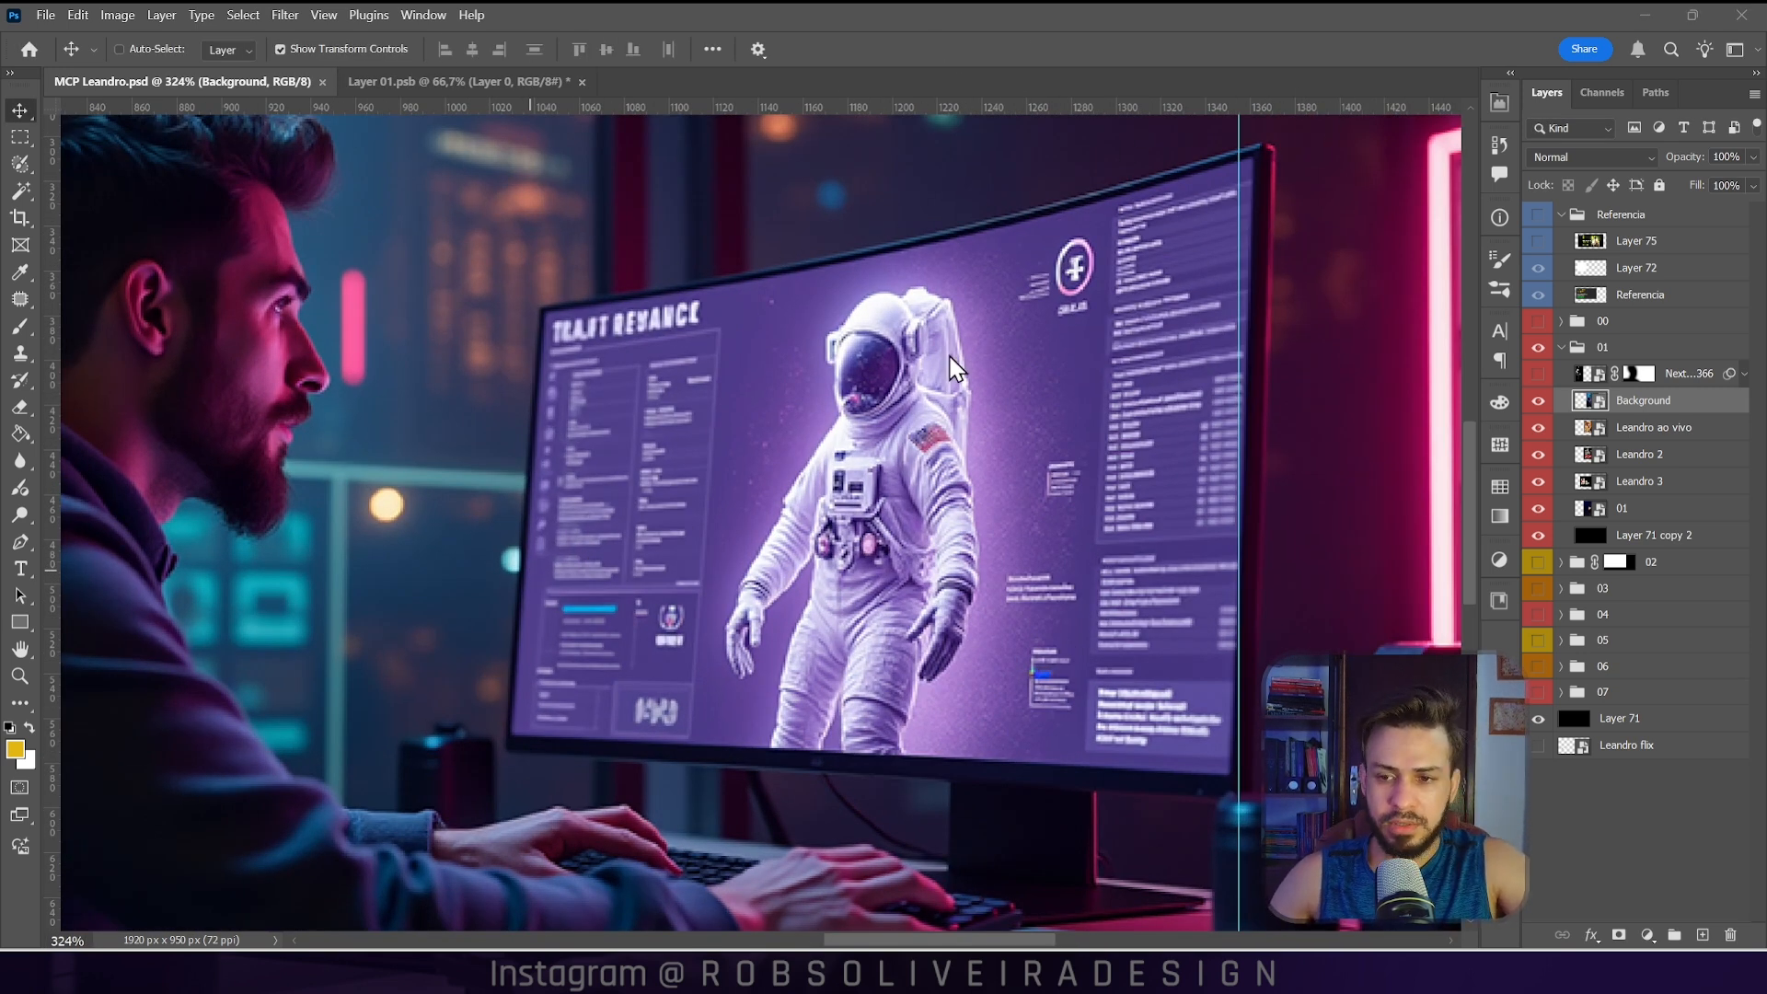
left_click(1647, 400)
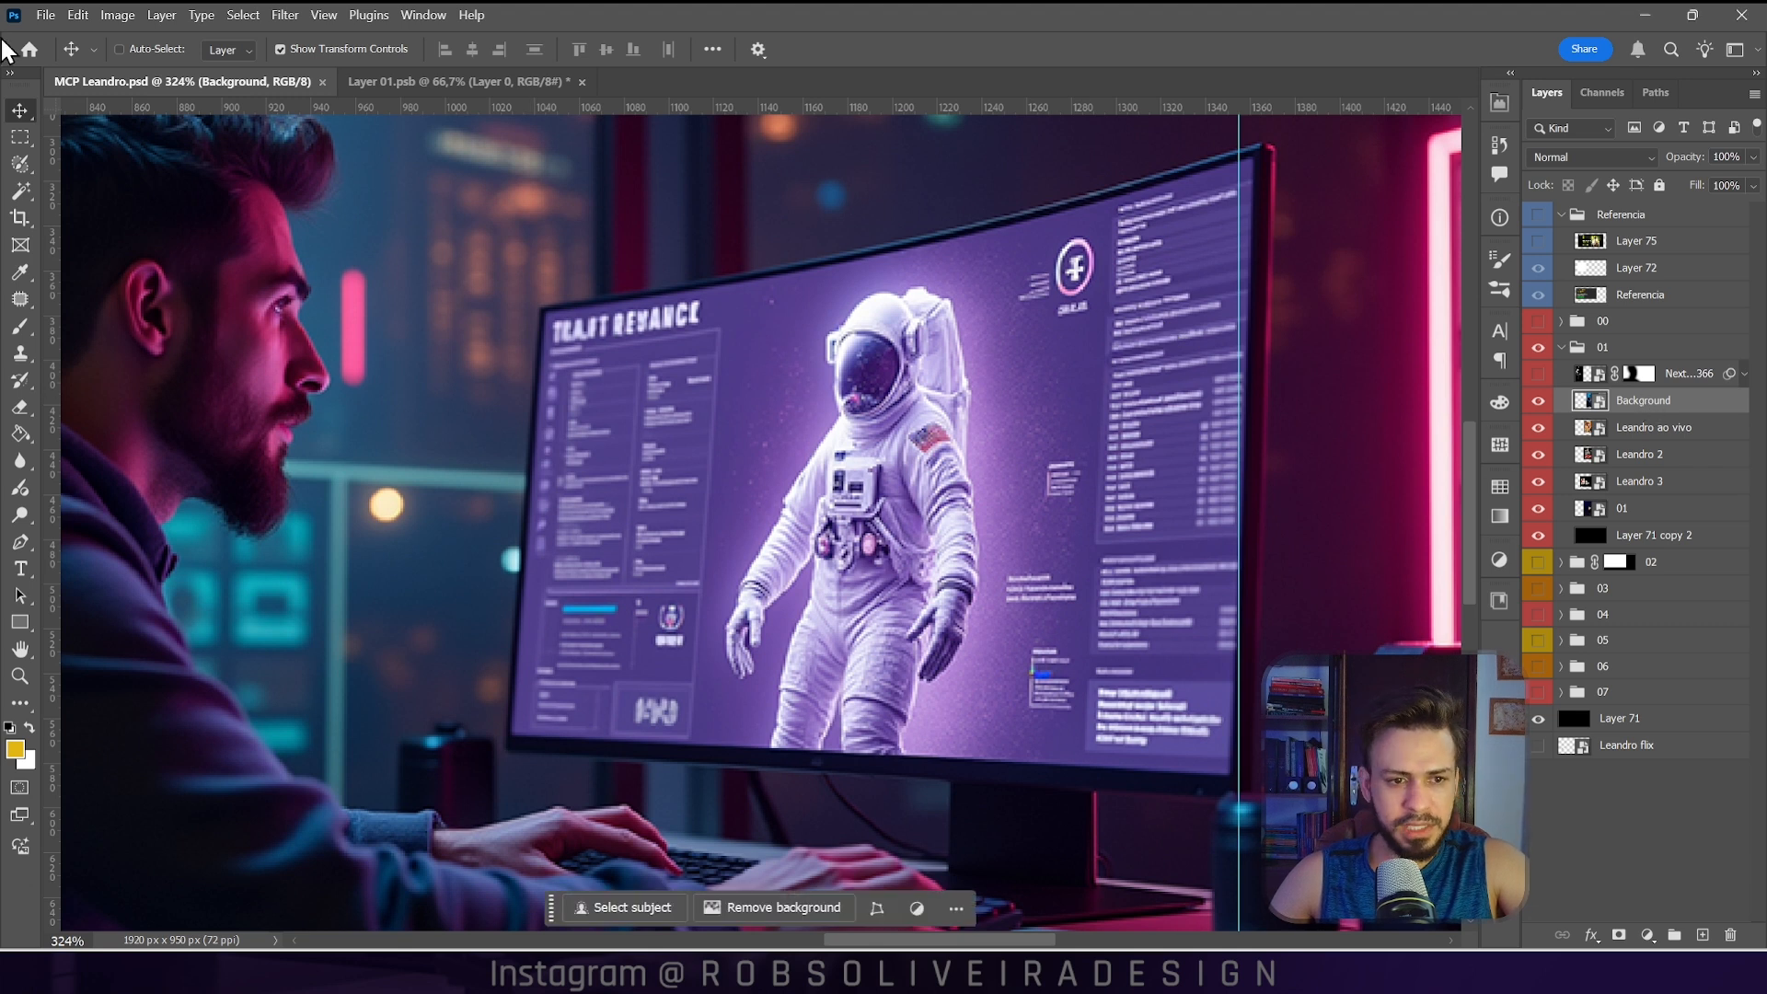
Step: Draw a white rectangle of 438 x 277 px over the monitor in the banner and name its layer Mockup Leandro
left_click(21, 623)
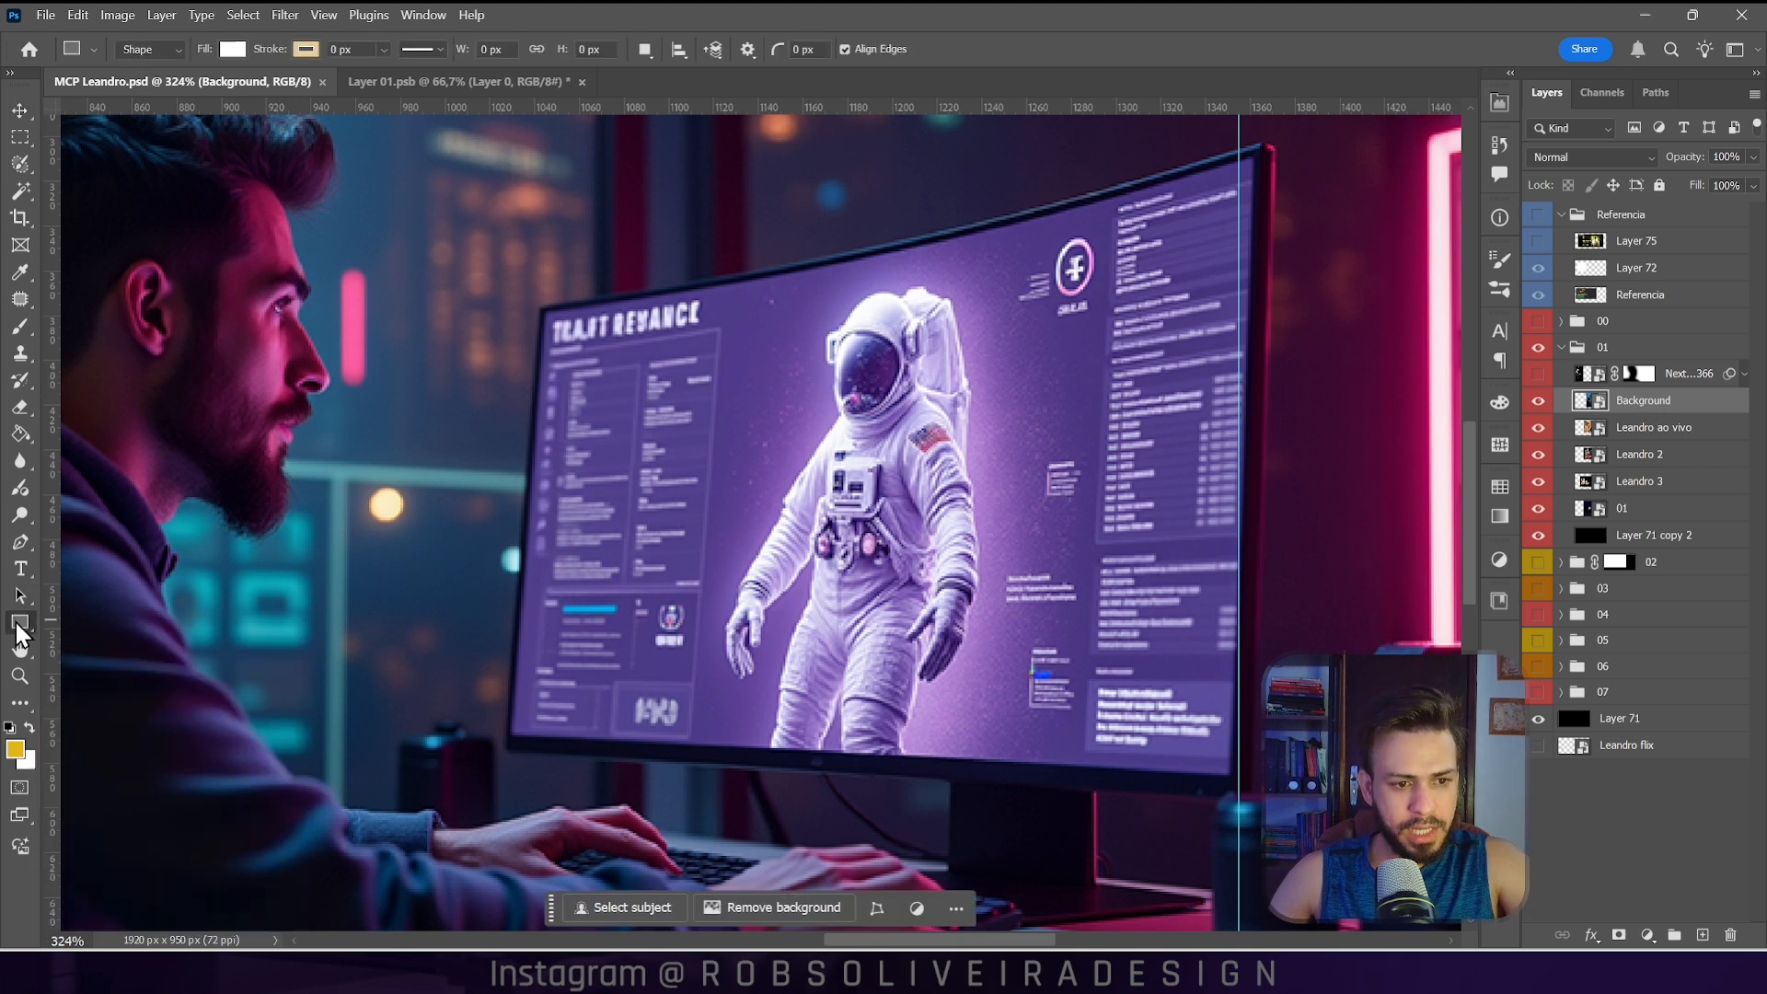
mouse_move(1255, 155)
left_mouse_down()
mouse_move(560, 419)
mouse_move(396, 686)
mouse_move(303, 750)
mouse_move(239, 763)
mouse_move(243, 782)
mouse_move(275, 774)
left_mouse_up()
double_click(1651, 402)
type("Mockup Leandro")
key("Return")
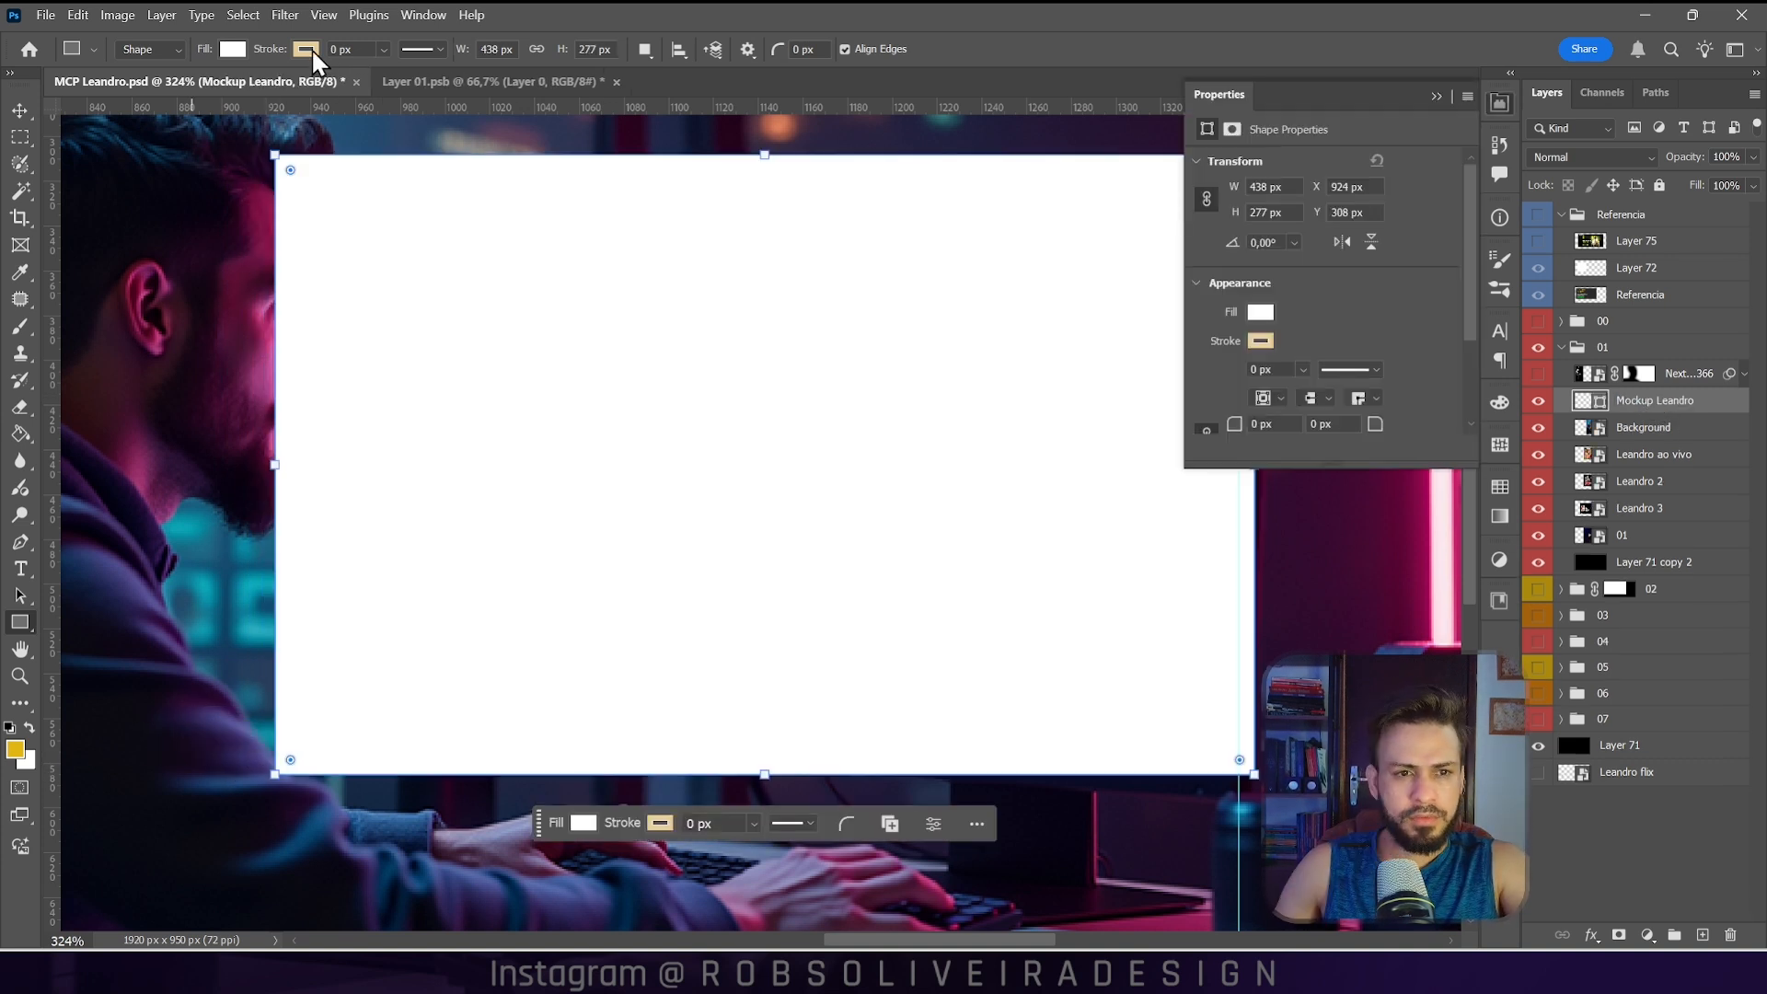
Step: Convert the Mockup Leandro rectangle to a smart object
left_click(305, 49)
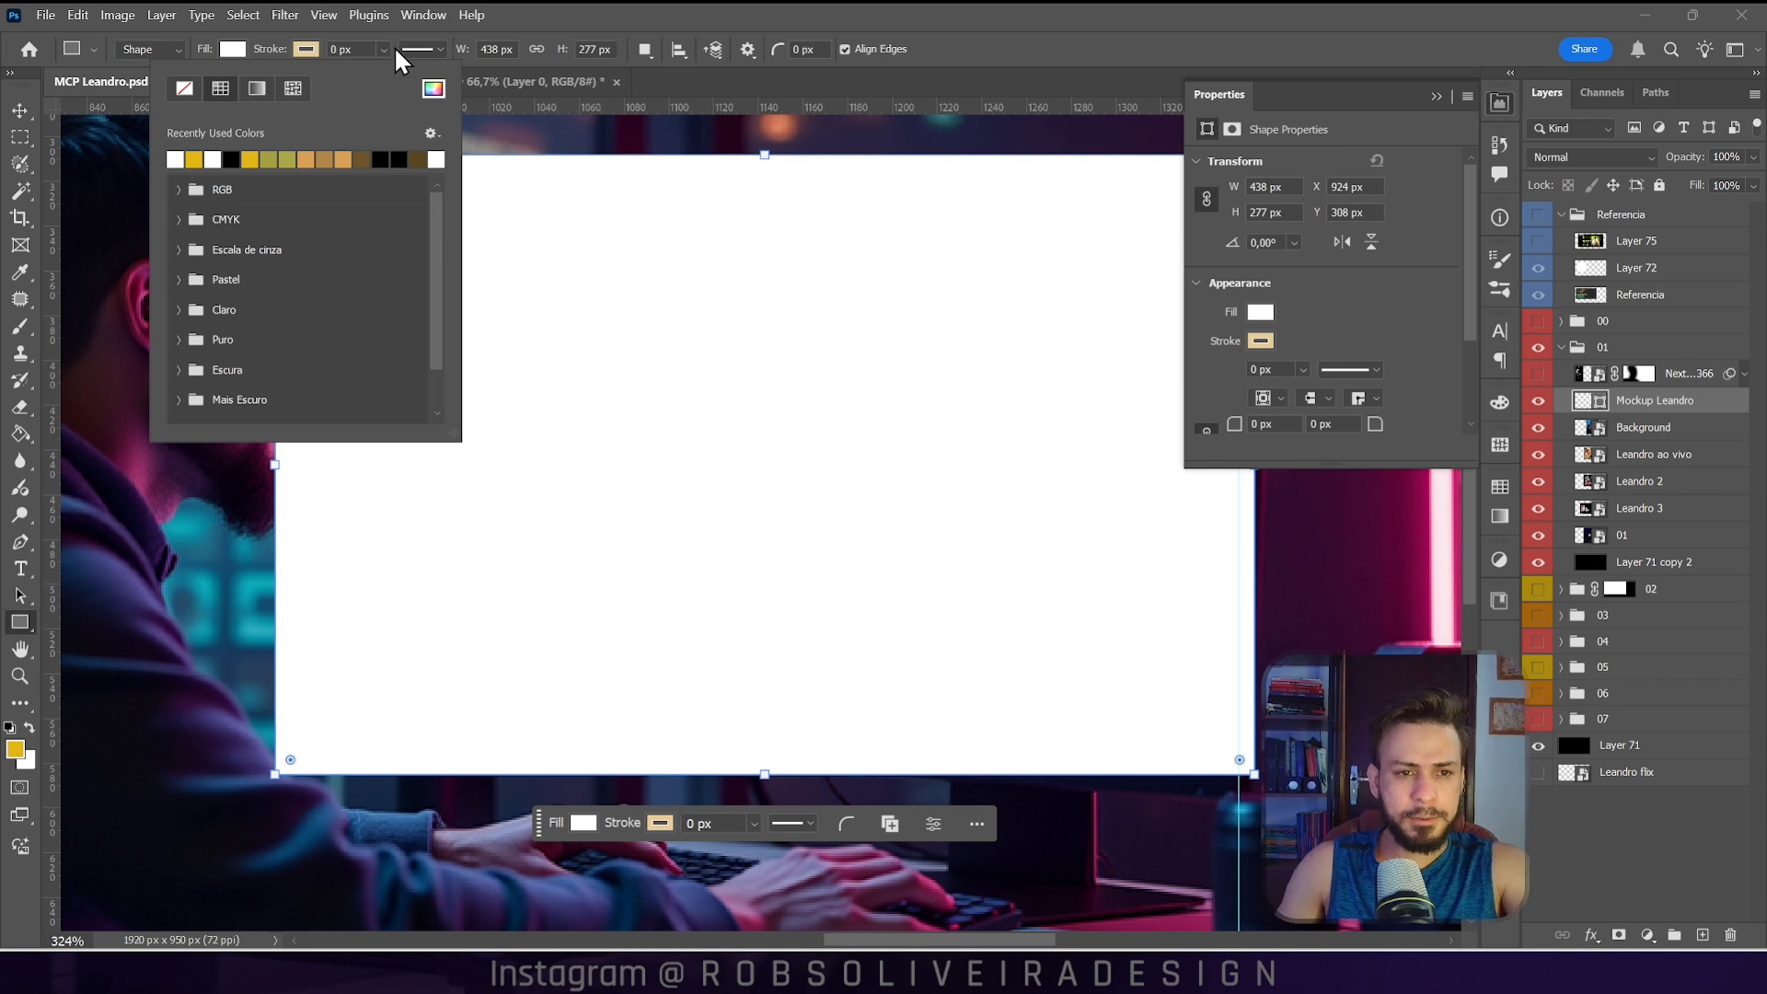
right_click(1622, 401)
left_click(1572, 692)
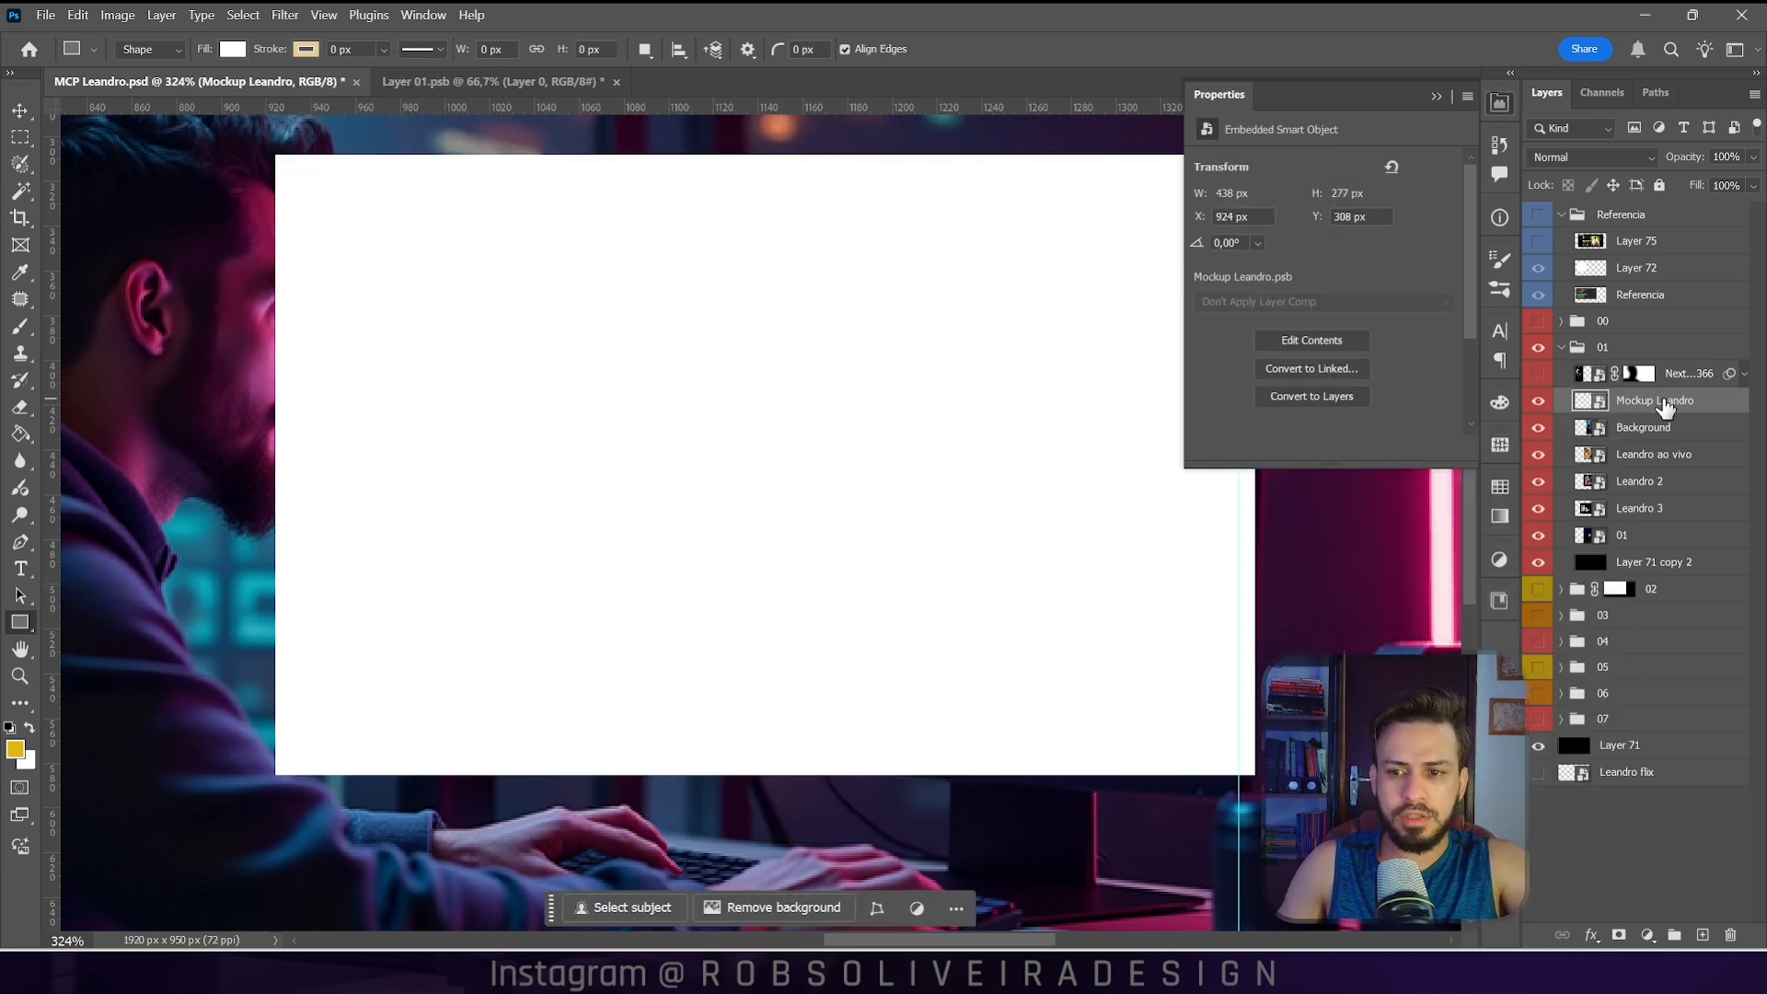
Step: Lower the Mockup Leandro layer's opacity to 65% and distort its corners in Free Transform onto the monitor screen's corners
key("ctrl+t")
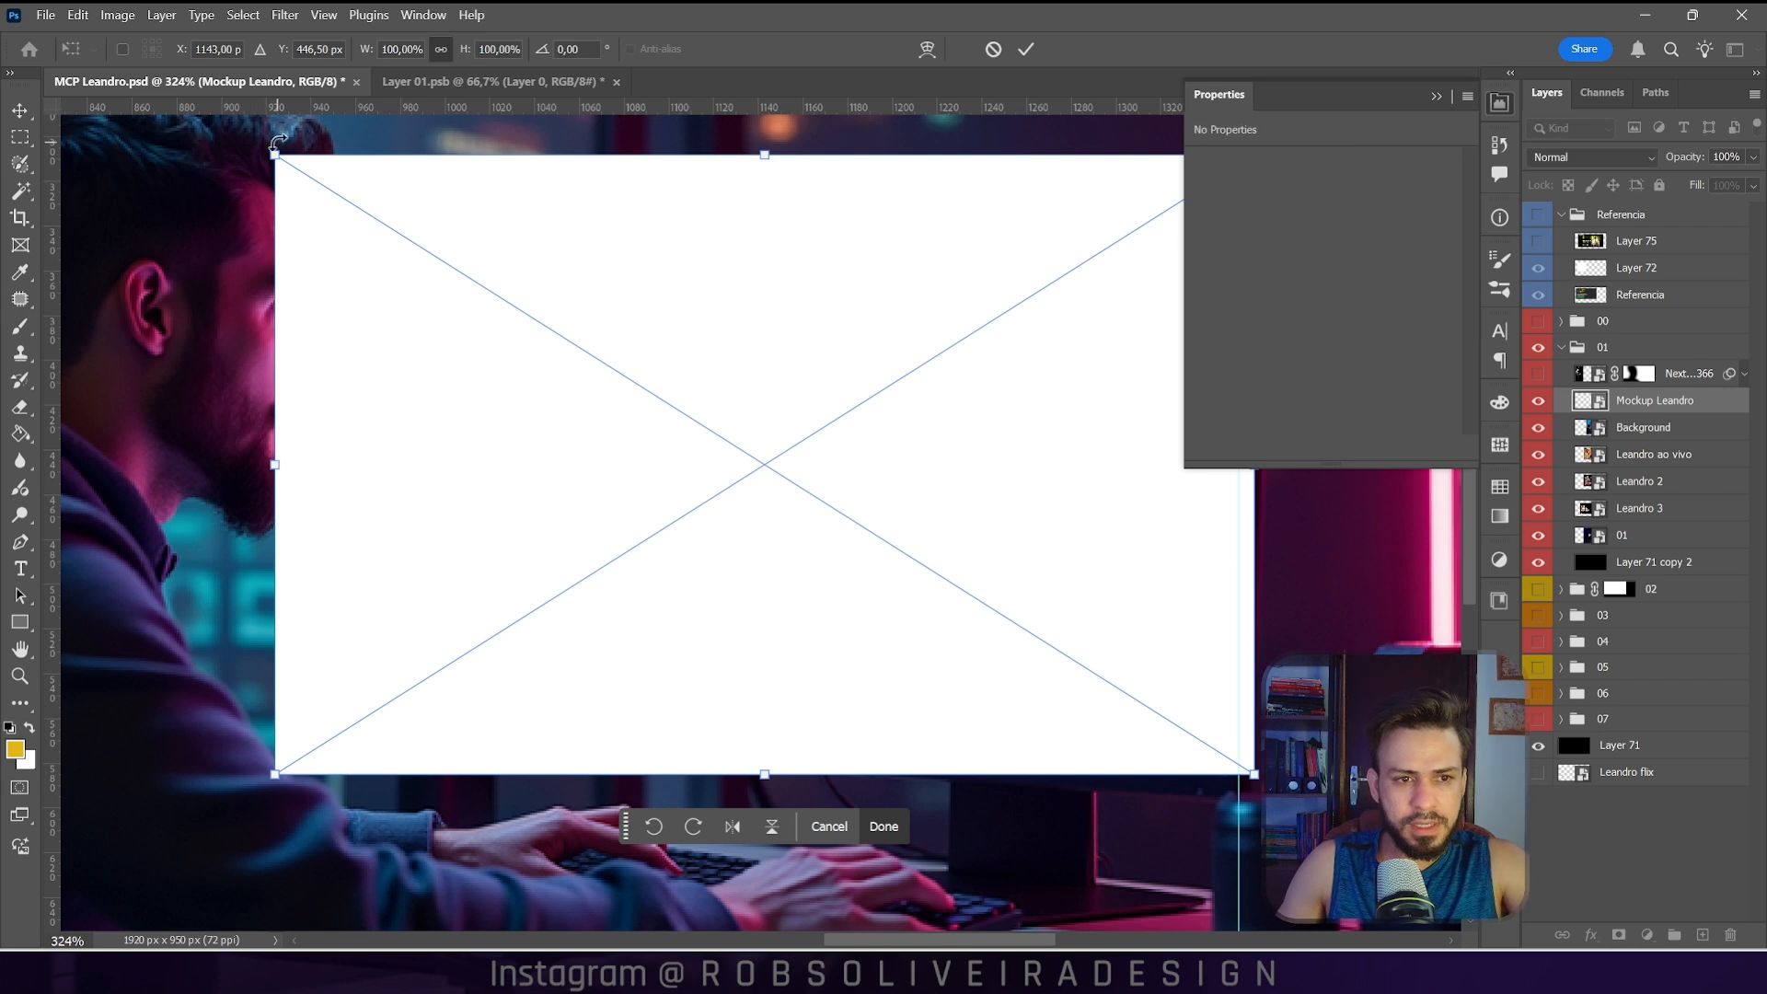
left_click_drag(1673, 166, 1642, 164)
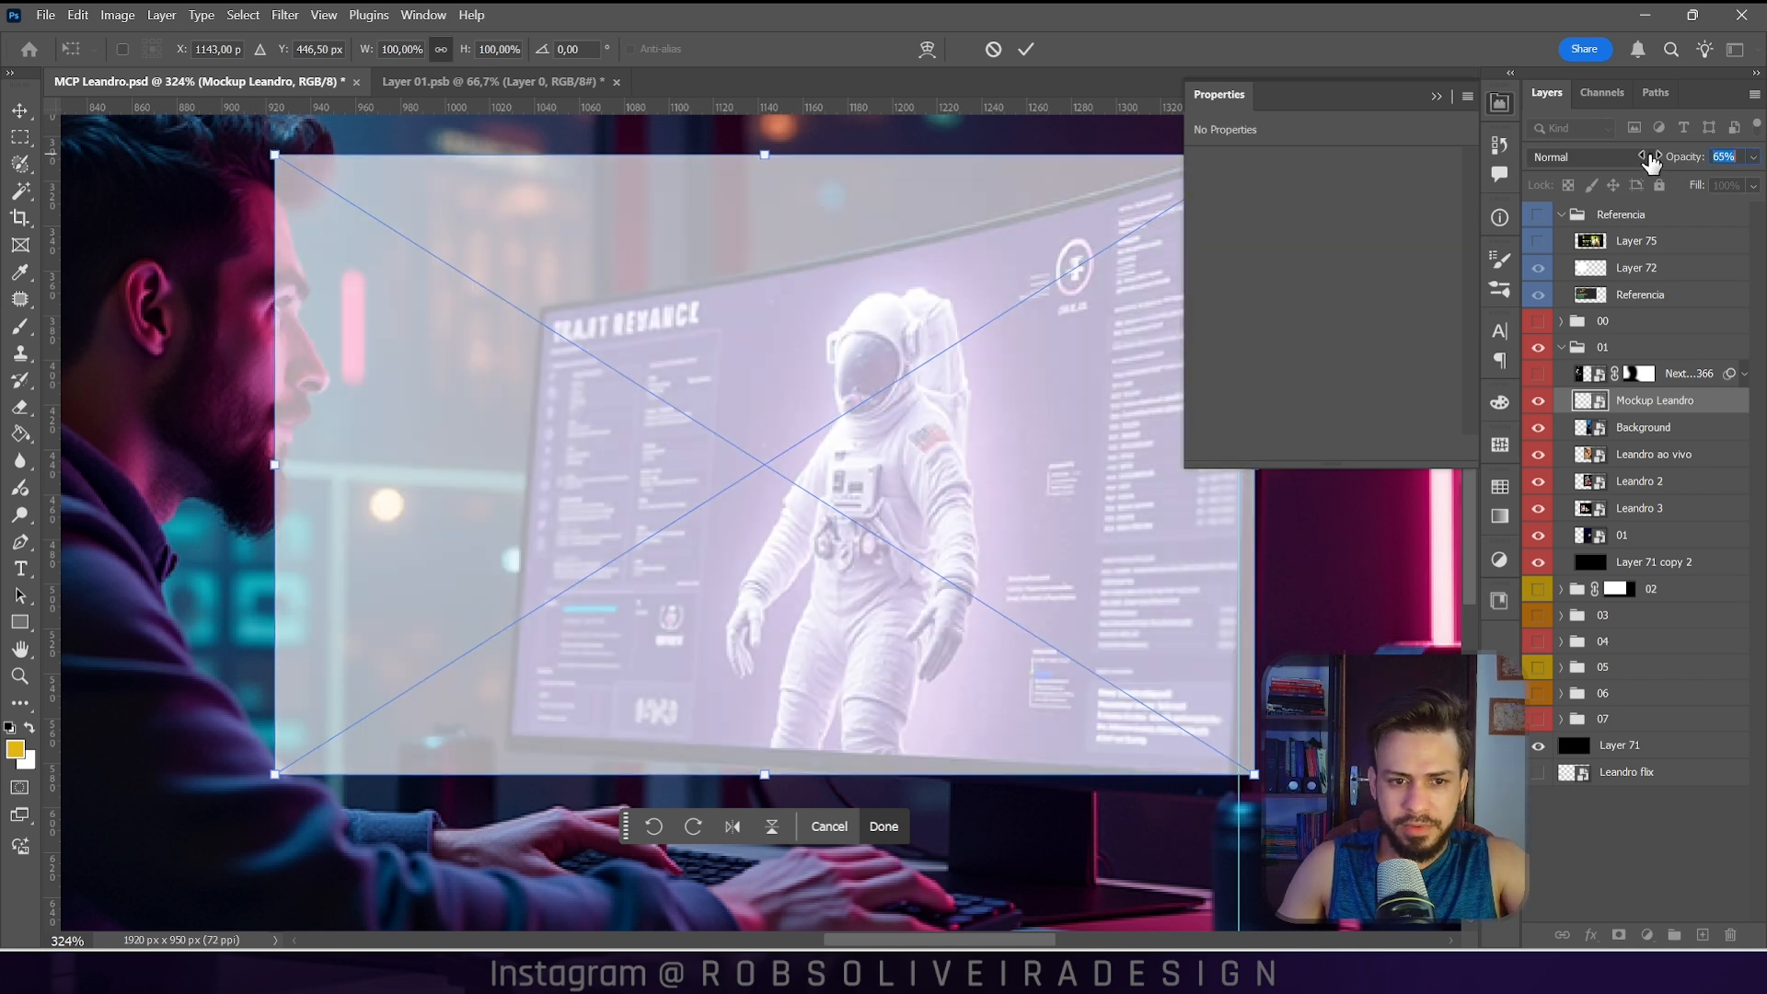
left_click_drag(277, 155, 543, 317)
left_click_drag(276, 774, 512, 733)
left_click_drag(1255, 776, 1236, 783)
scroll(1235, 780, "down", 3)
scroll(957, 401, "up", 8)
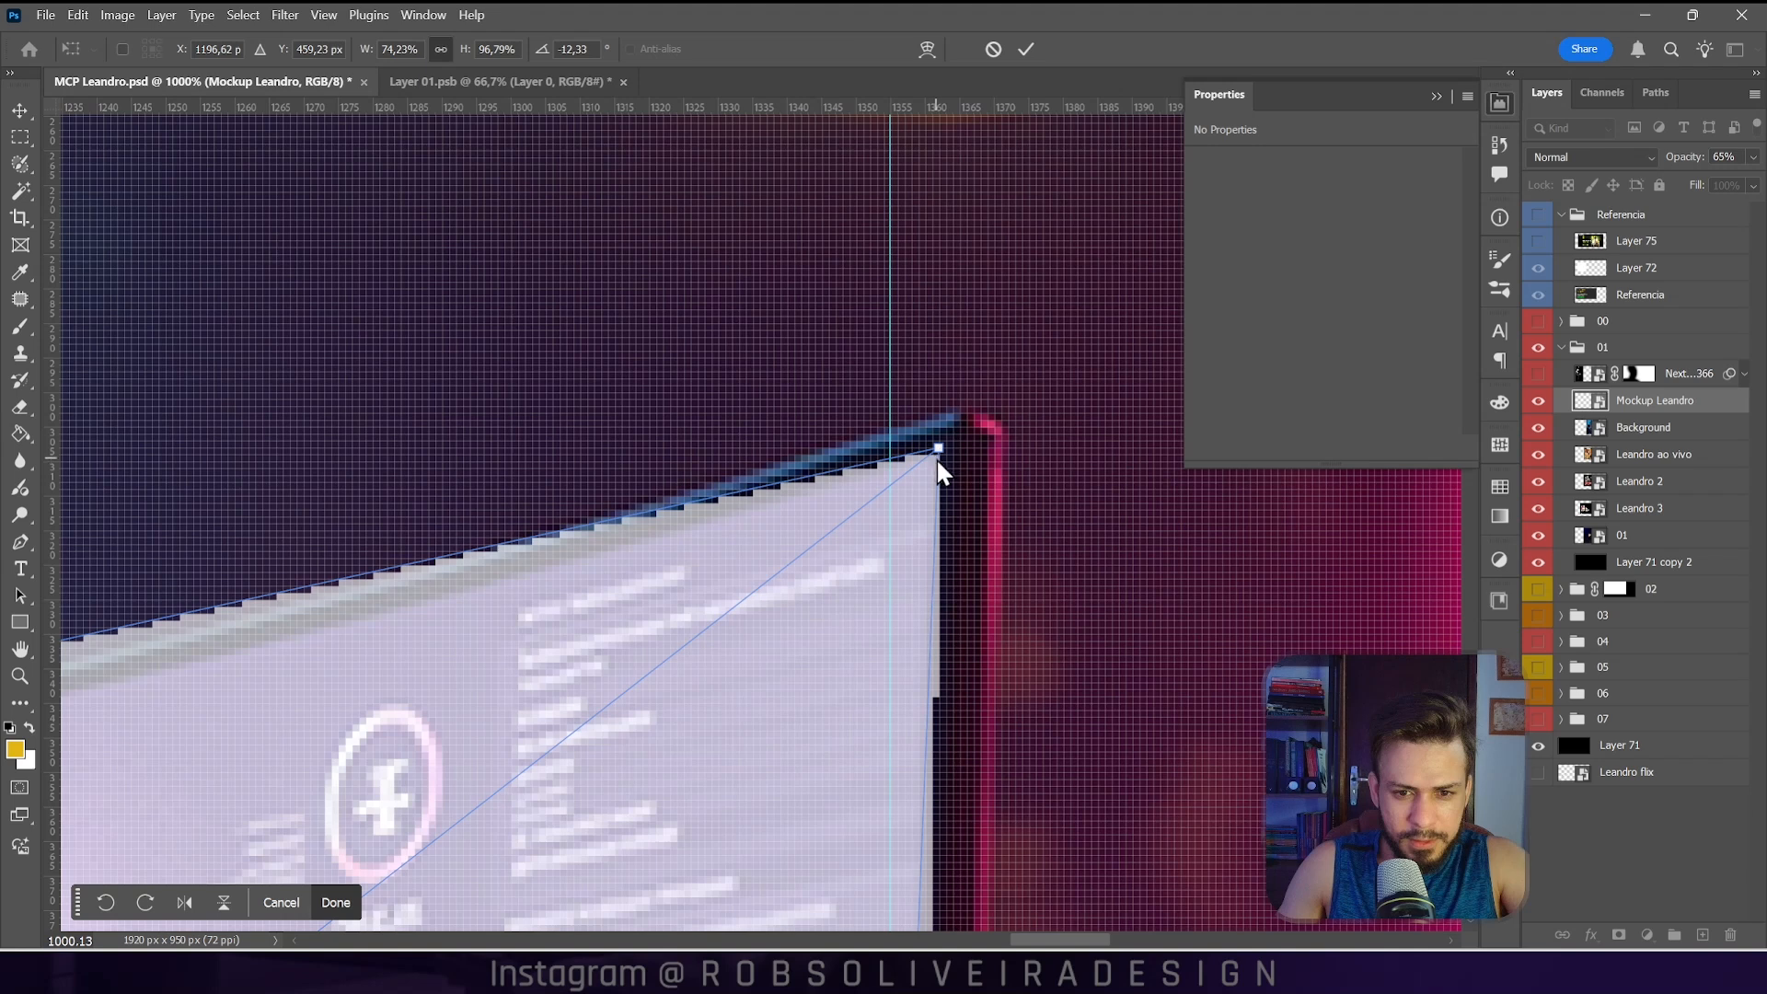
left_click_drag(938, 451, 932, 443)
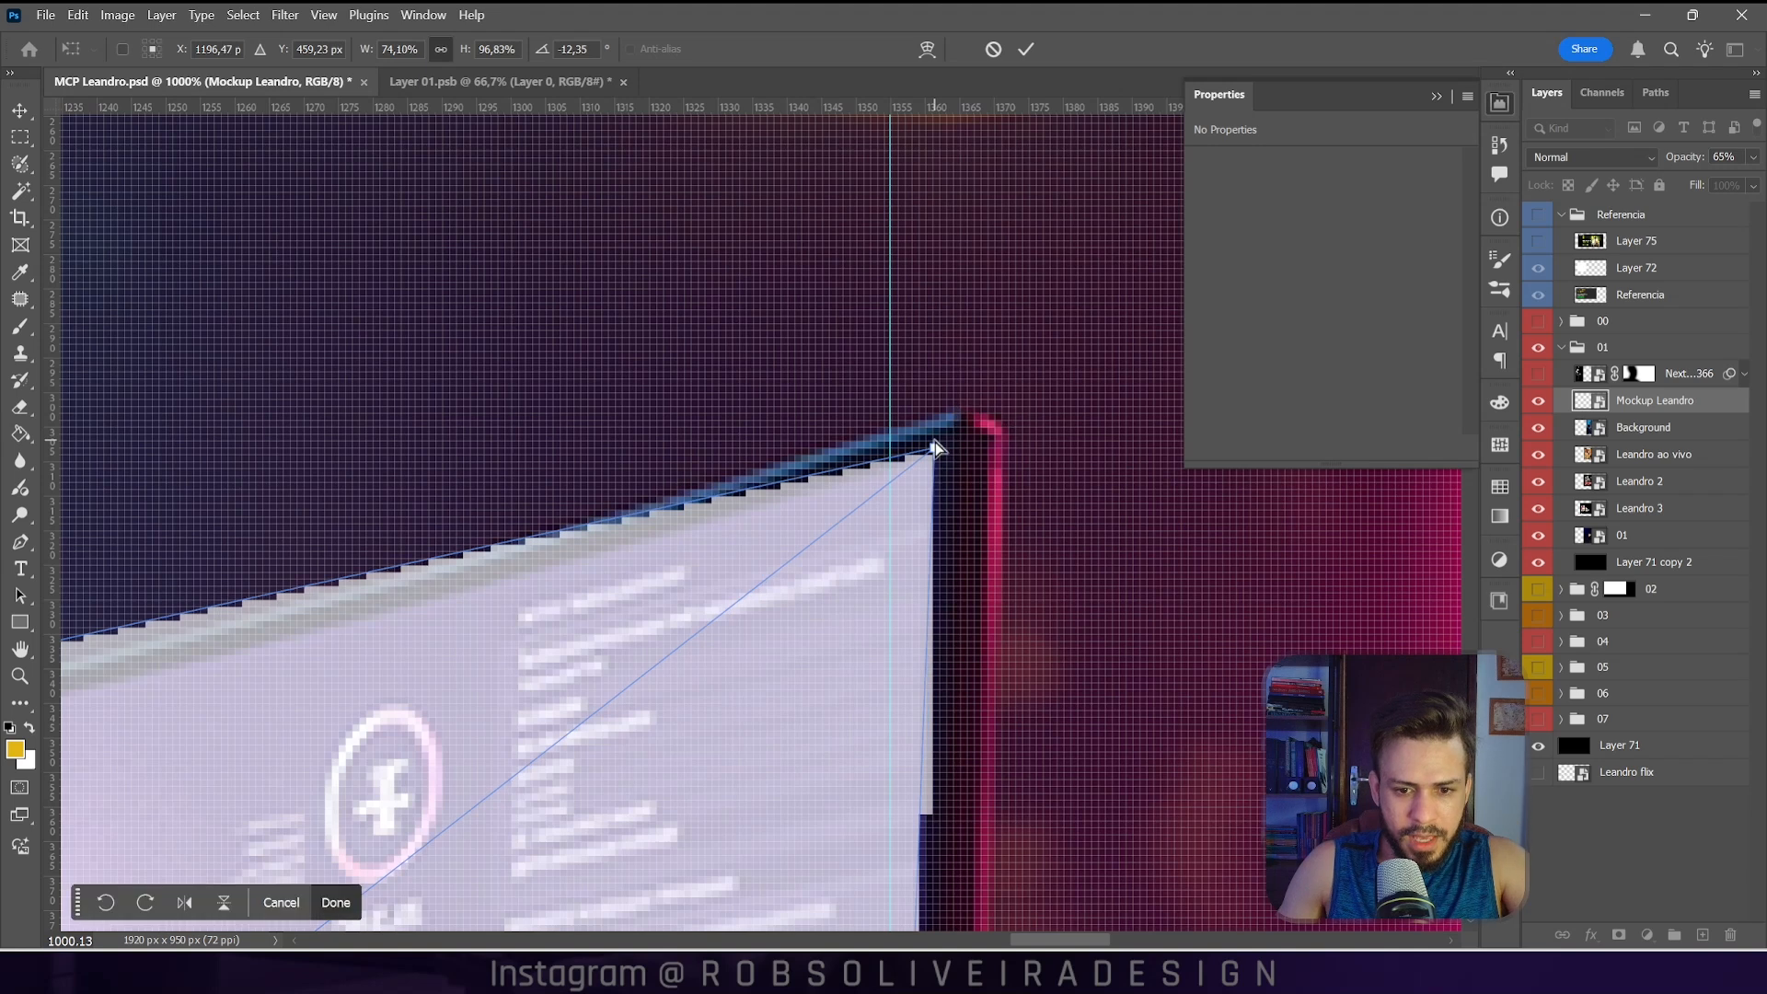
scroll(1020, 425, "down", 5)
scroll(356, 394, "down", 3)
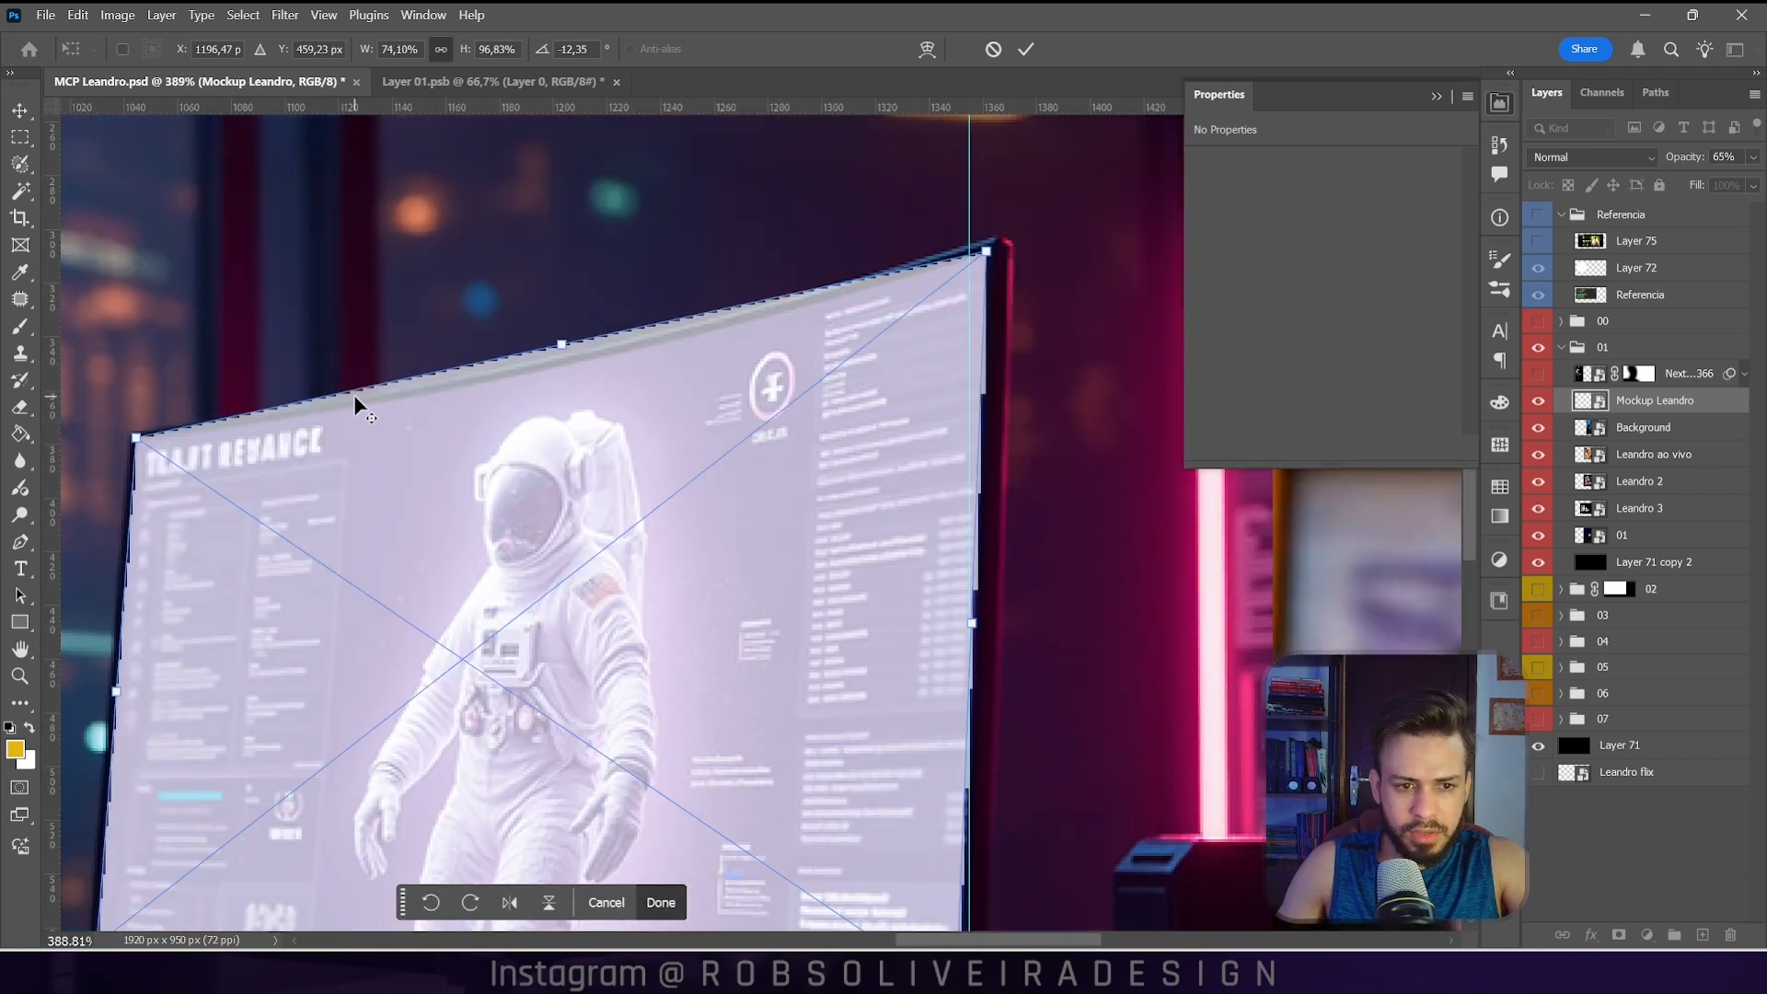
Step: Warp the top edge of the Mockup Leandro object inward to follow the monitor's curve and commit the transformation
scroll(485, 406, "up", 1)
right_click(486, 406)
left_click(581, 635)
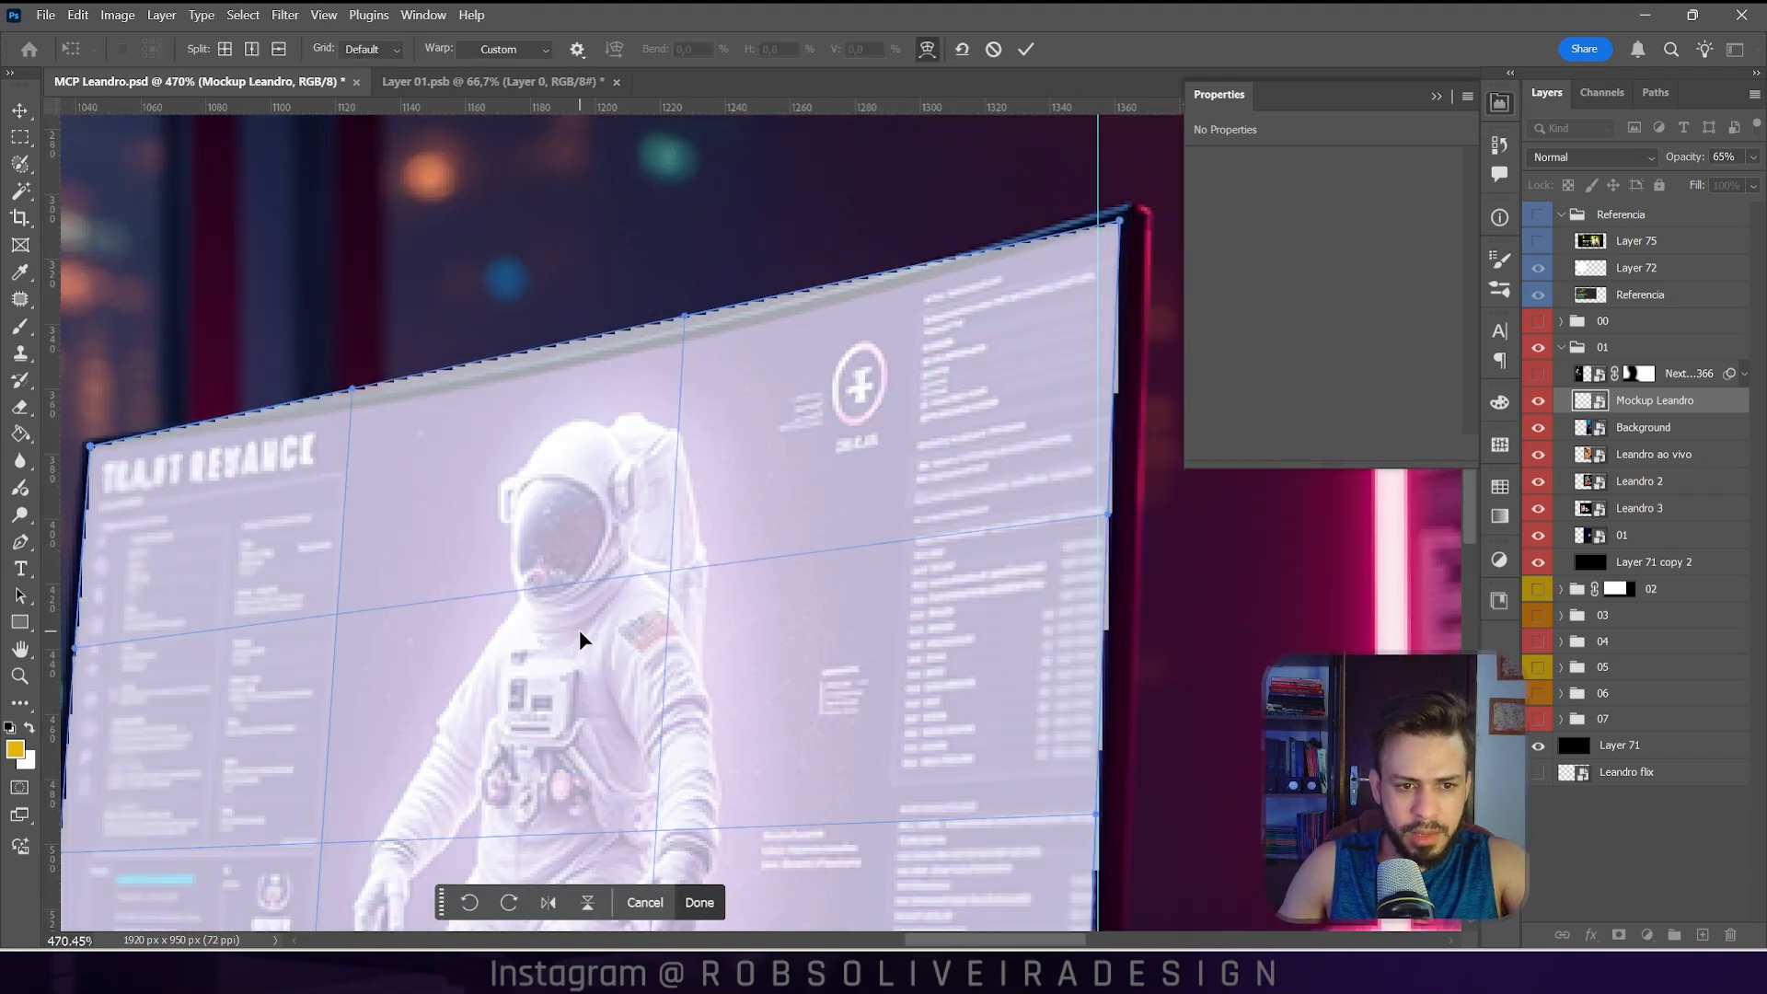
left_click_drag(689, 324, 664, 376)
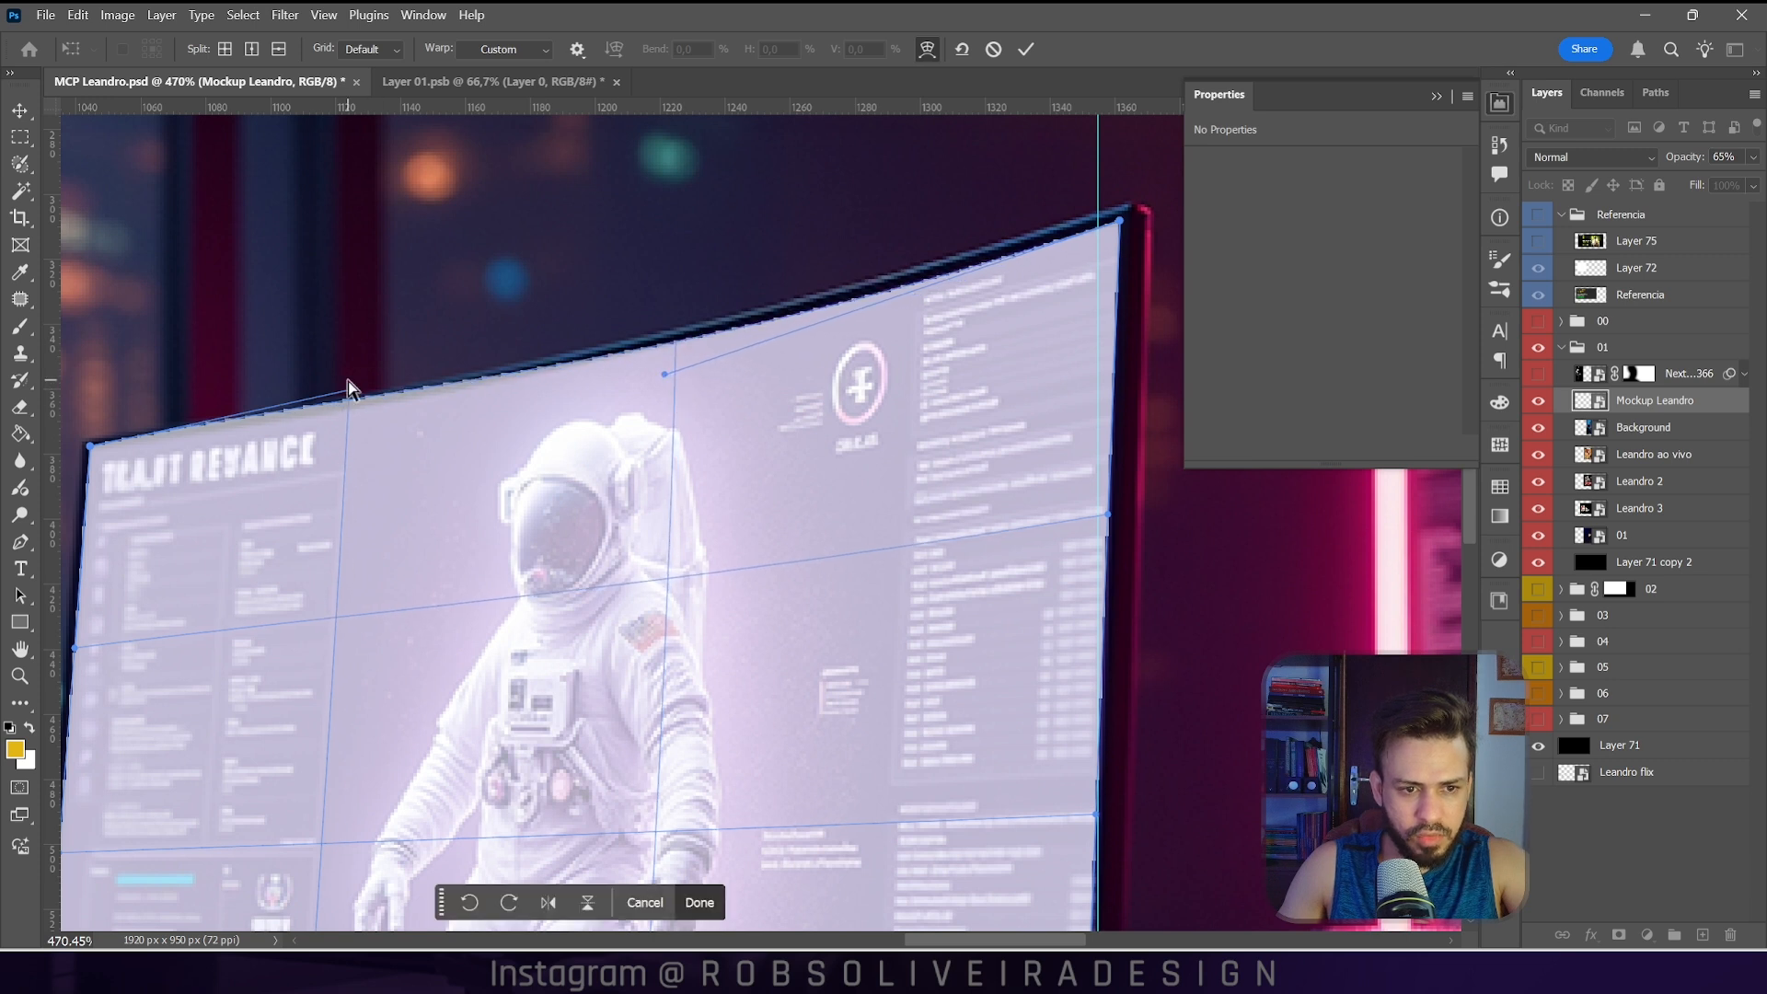
mouse_move(355, 396)
left_mouse_down()
mouse_move(344, 453)
mouse_move(353, 413)
left_mouse_up()
left_click_drag(664, 378, 676, 366)
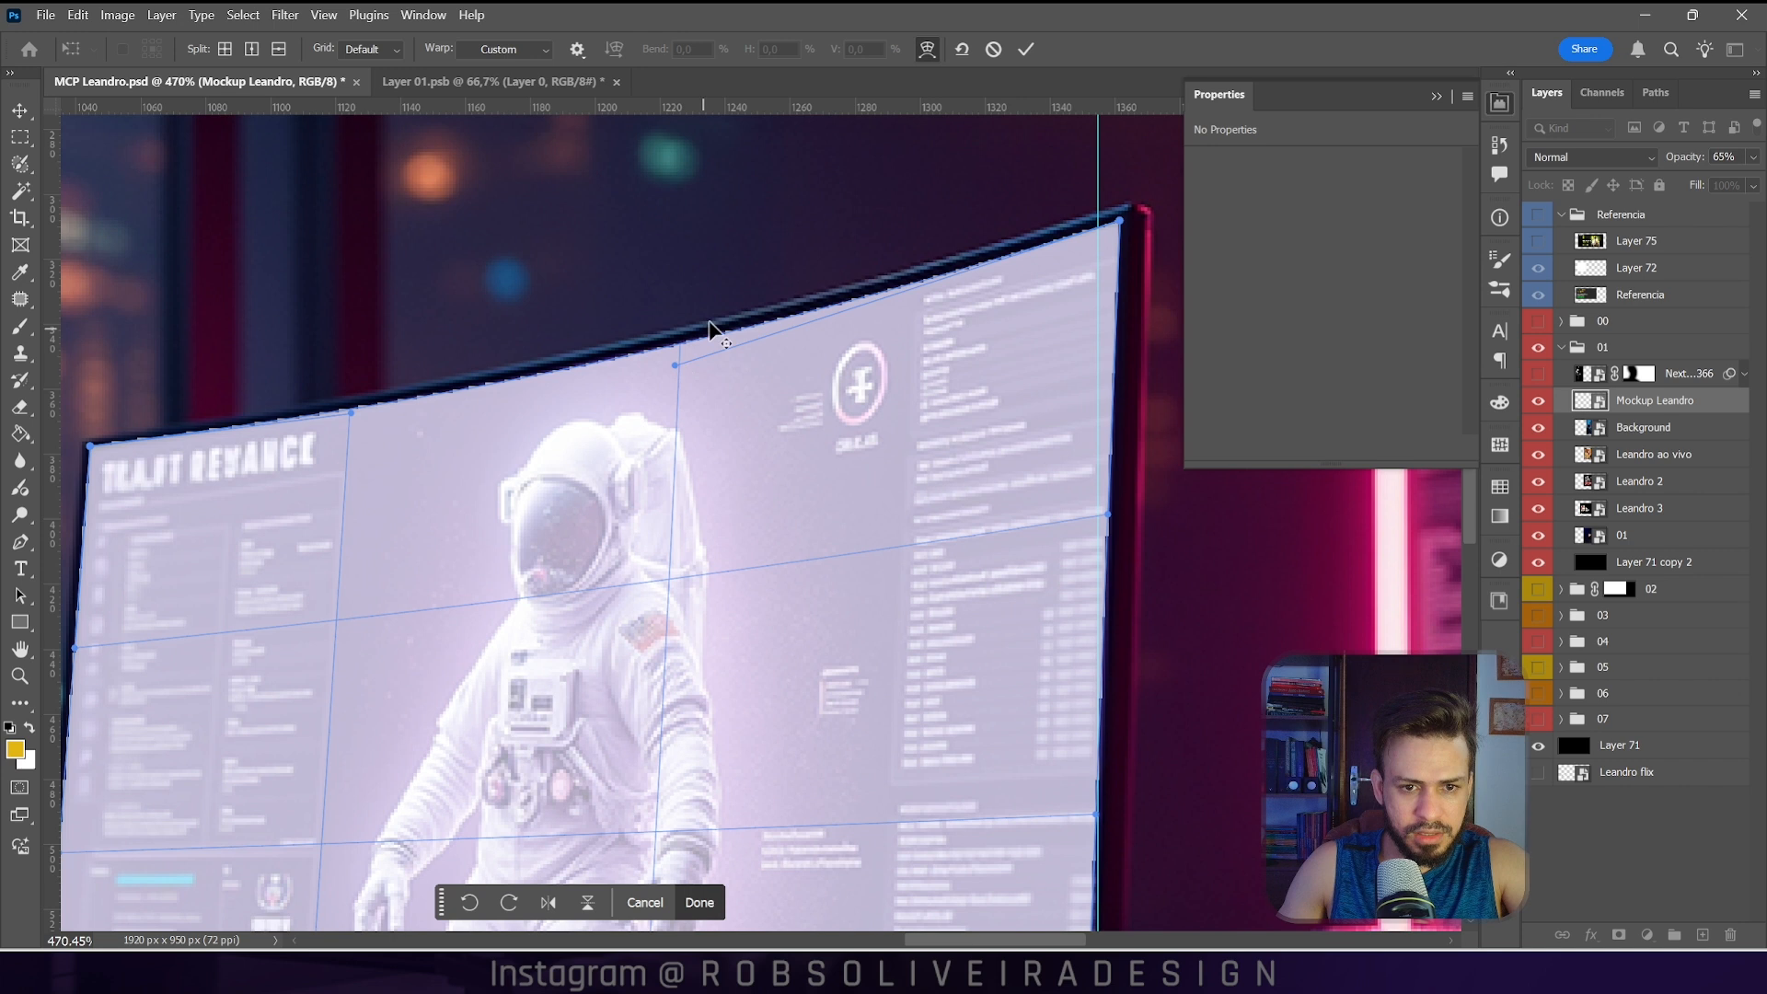
scroll(713, 326, "down", 3)
scroll(345, 690, "up", 8)
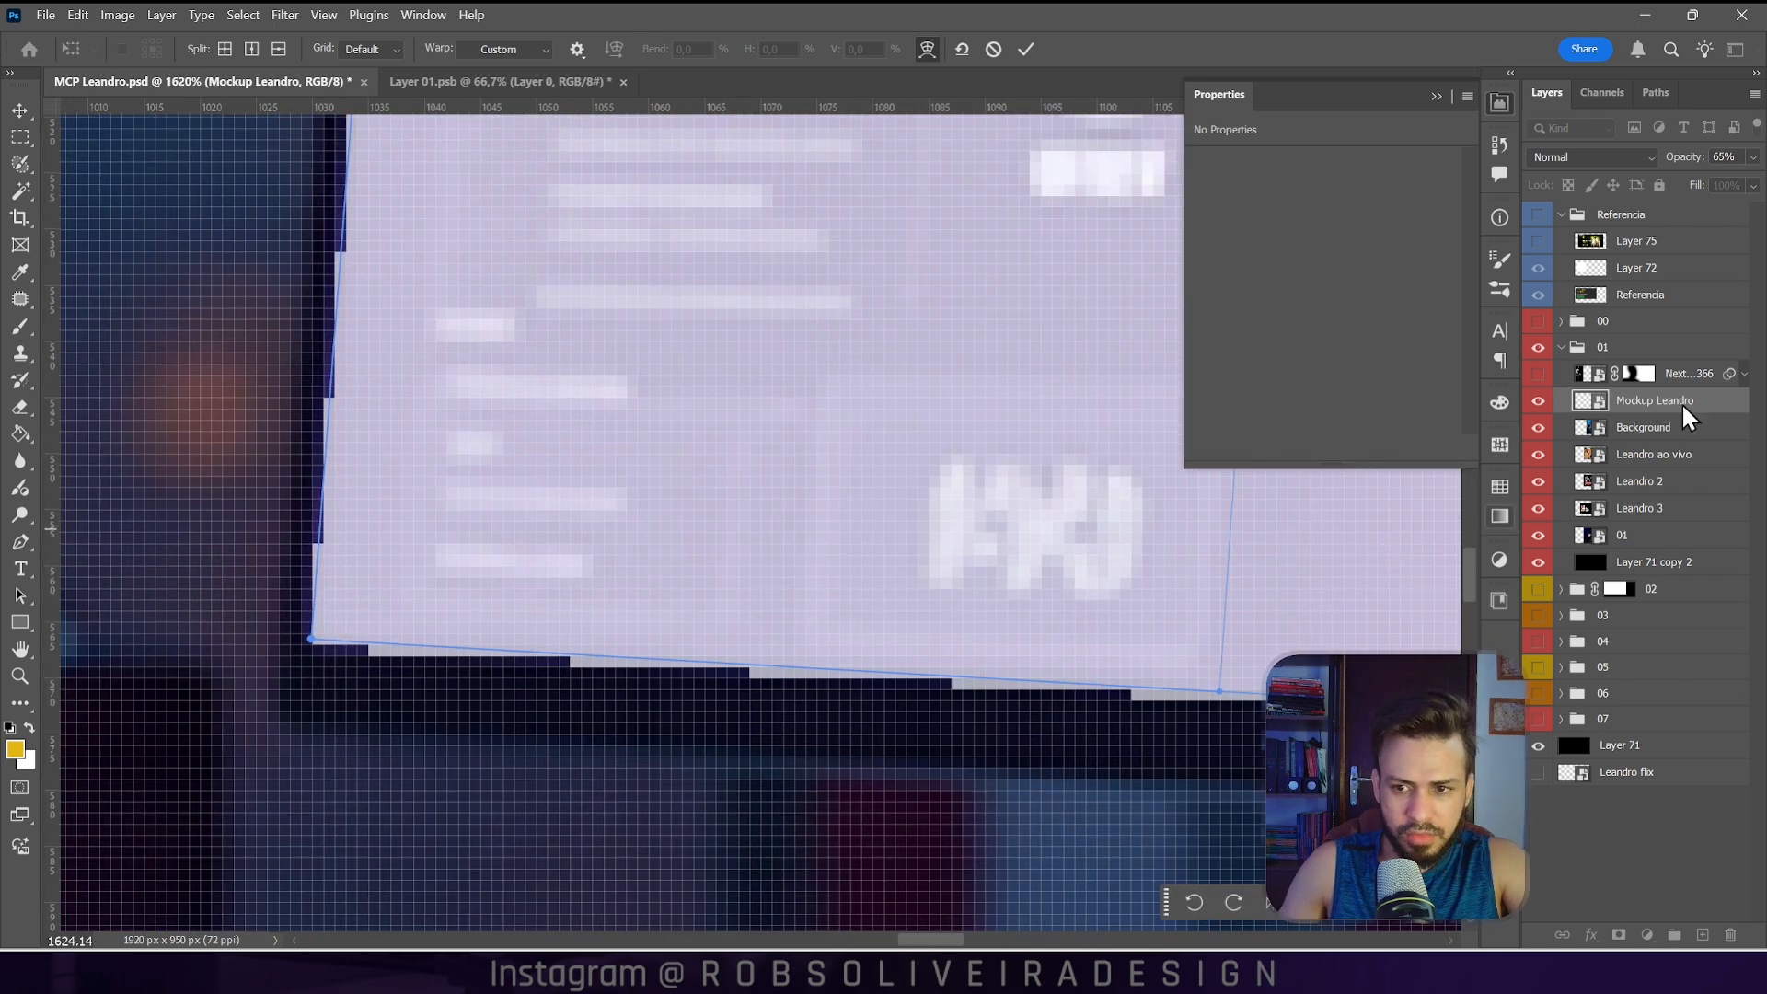
left_click(1680, 426)
scroll(947, 473, "down", 8)
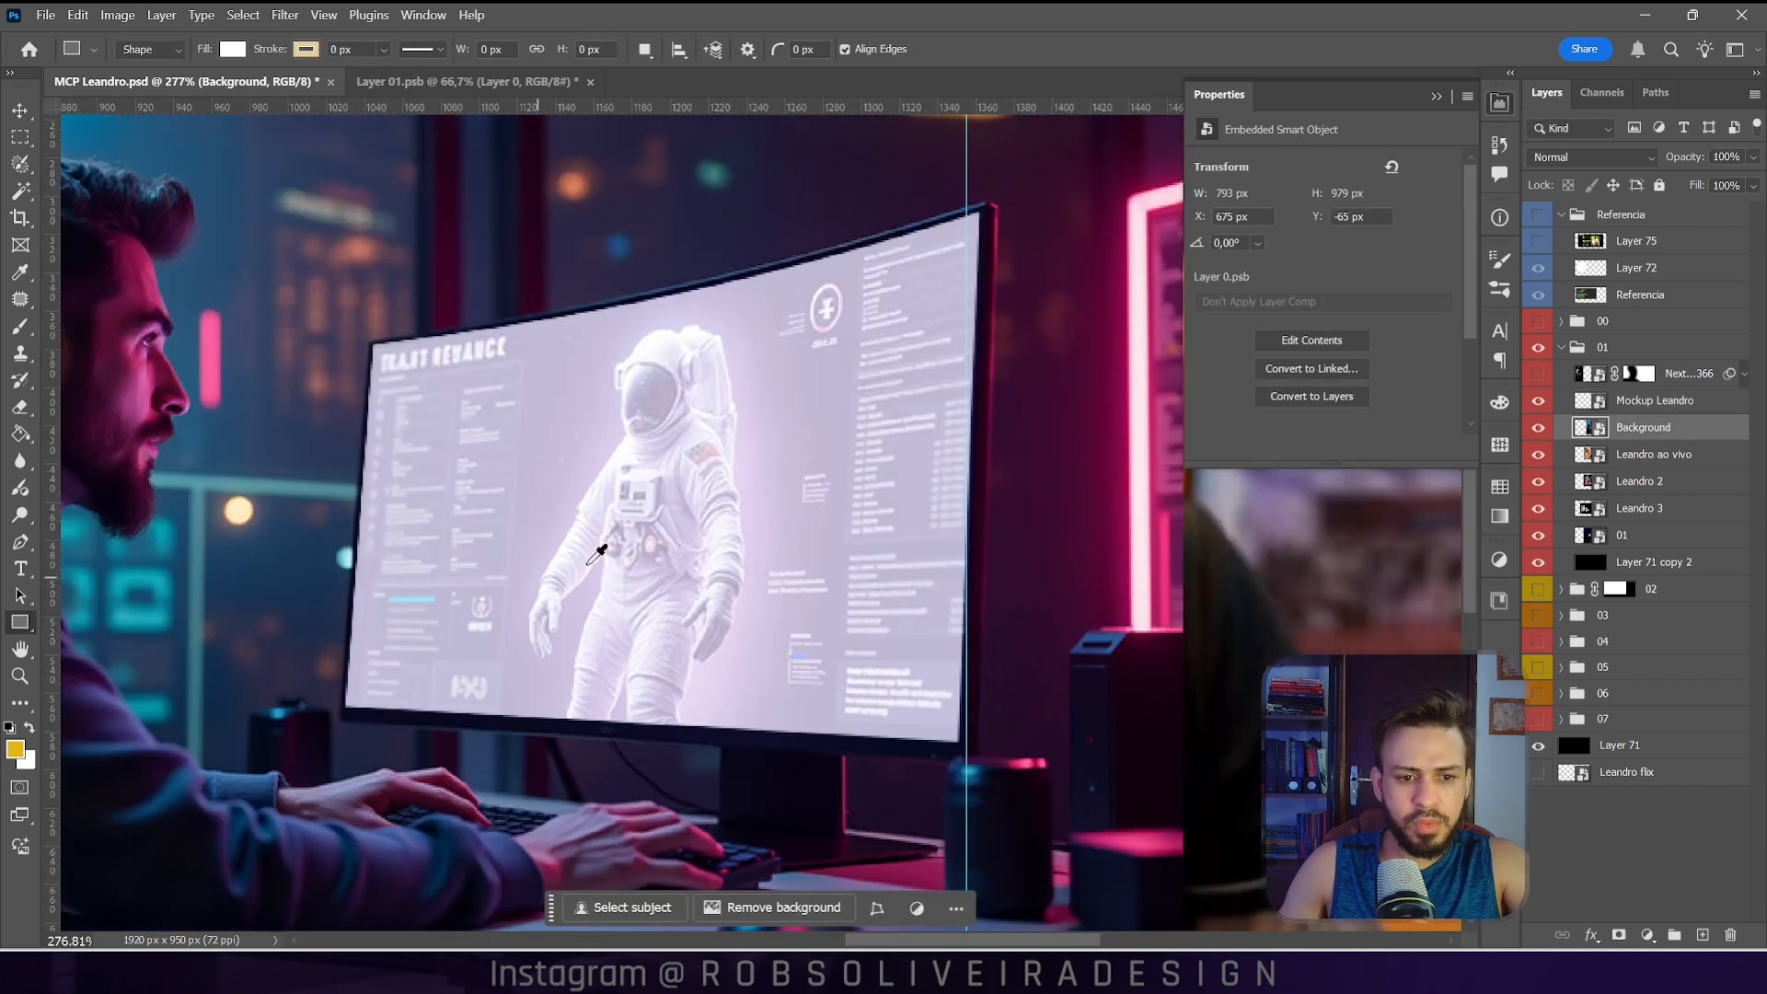
Step: Restore the Mockup Leandro layer's opacity to 100% and save the banner document
left_click(1734, 157)
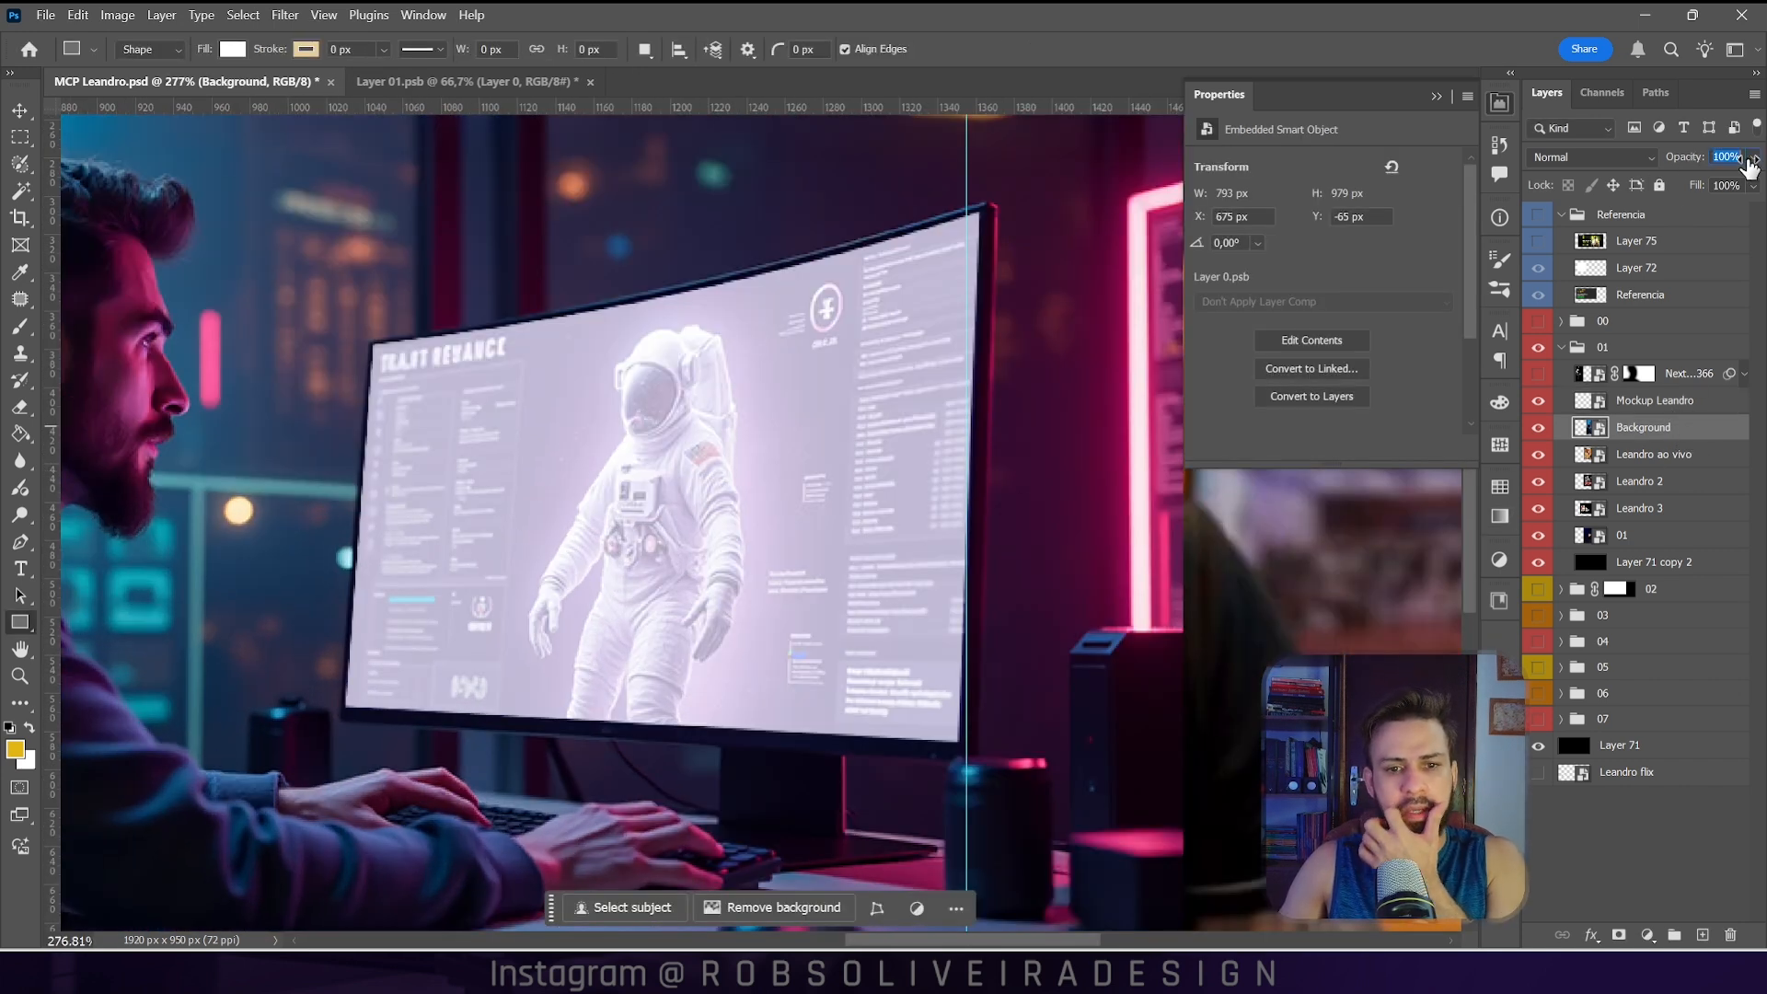
left_click(1655, 400)
left_click(1725, 157)
key("Return")
key("ctrl+s")
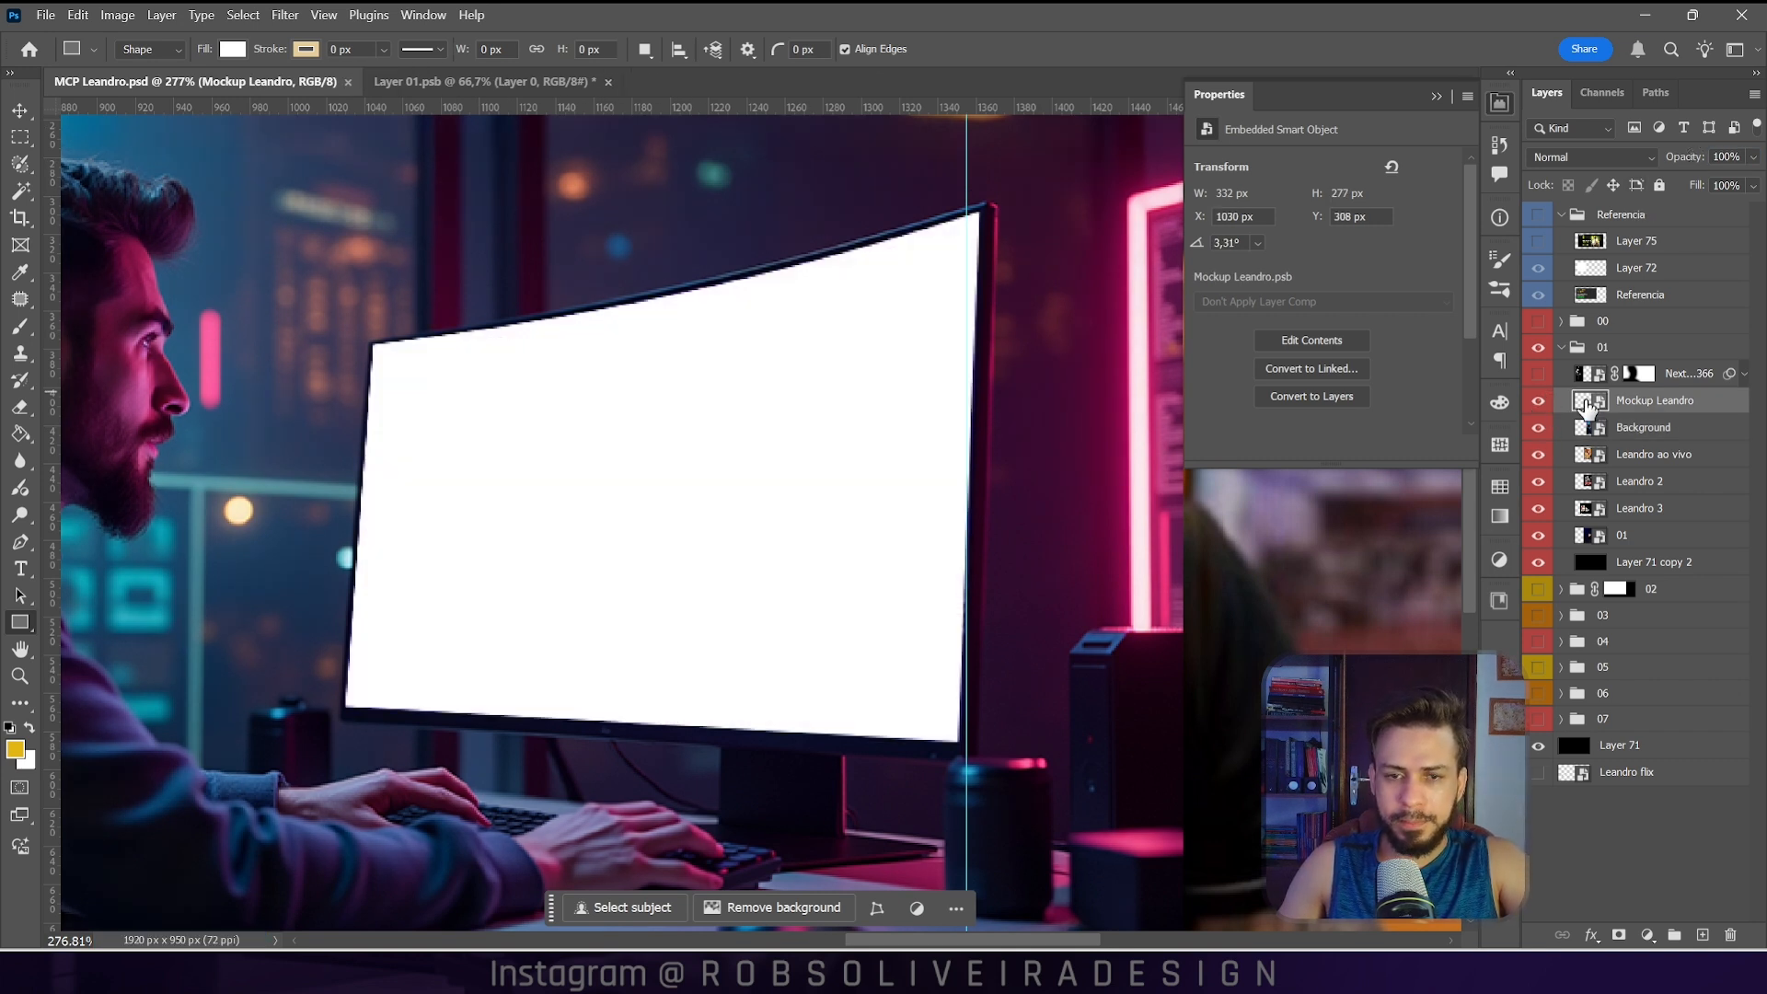
Step: Open the Mockup Leandro contents, and in the banner document move the Leandro ao vivo, Leandro 2 and Leandro 3 layers above Background
double_click(1585, 403)
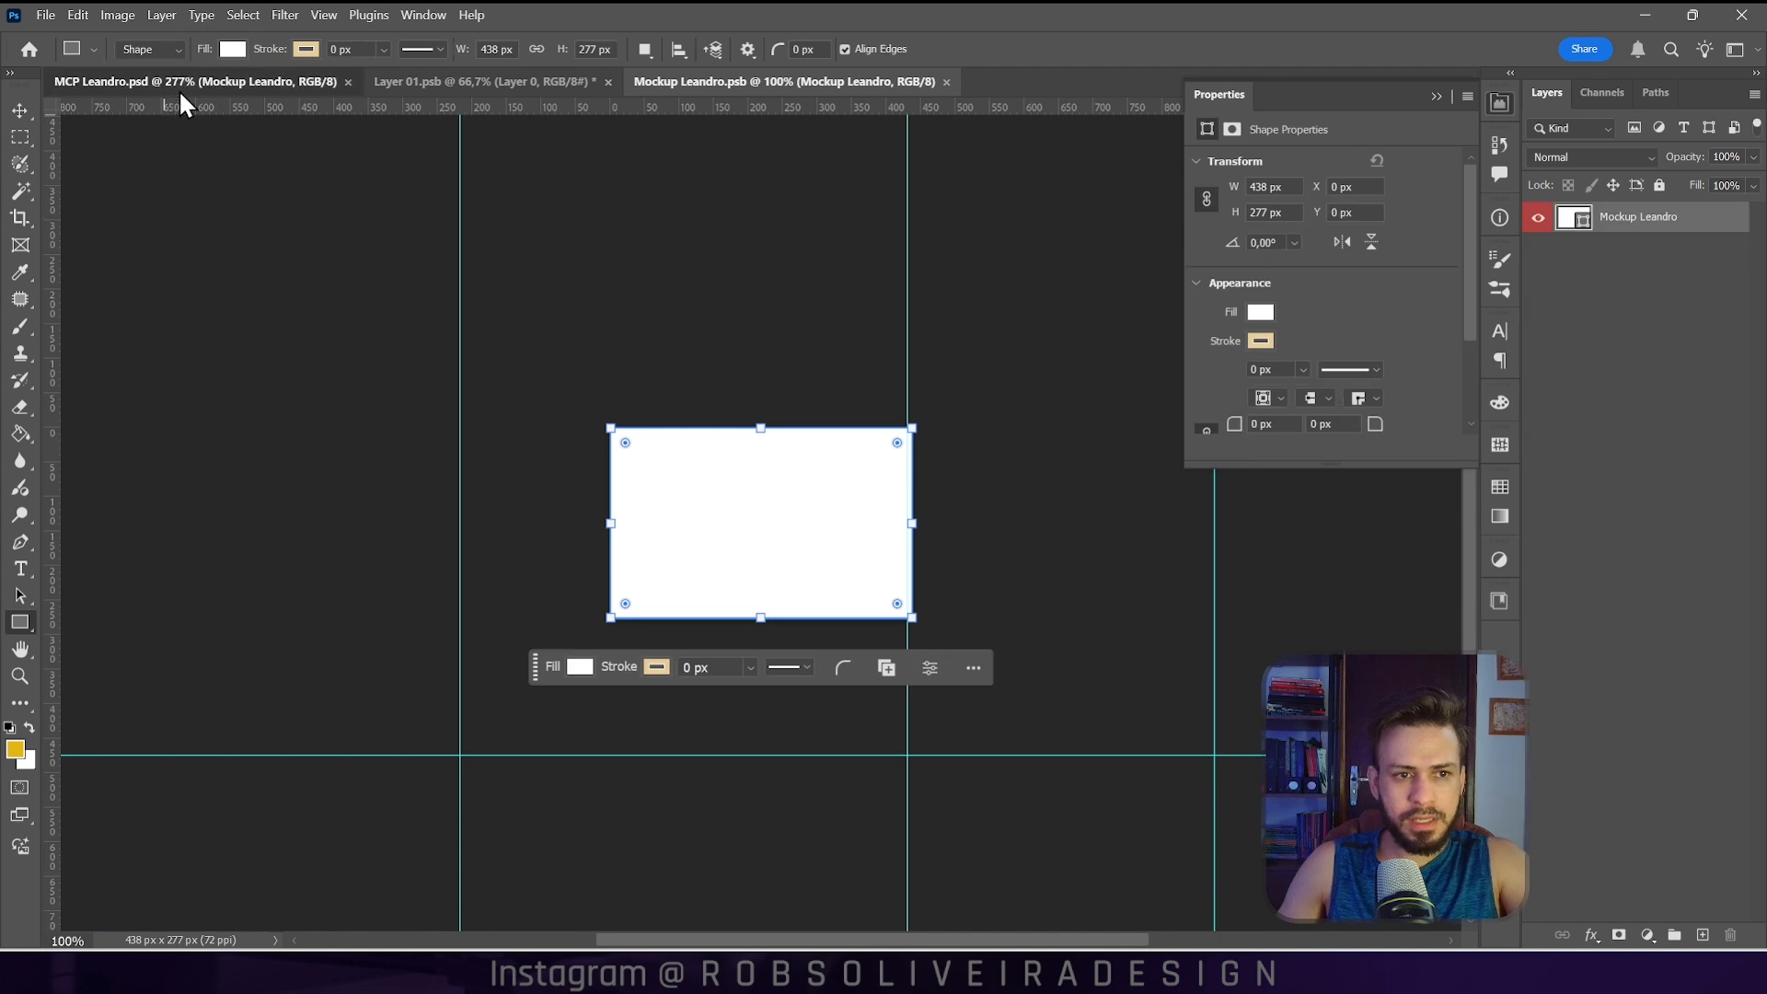
left_click(179, 90)
left_click(1643, 455)
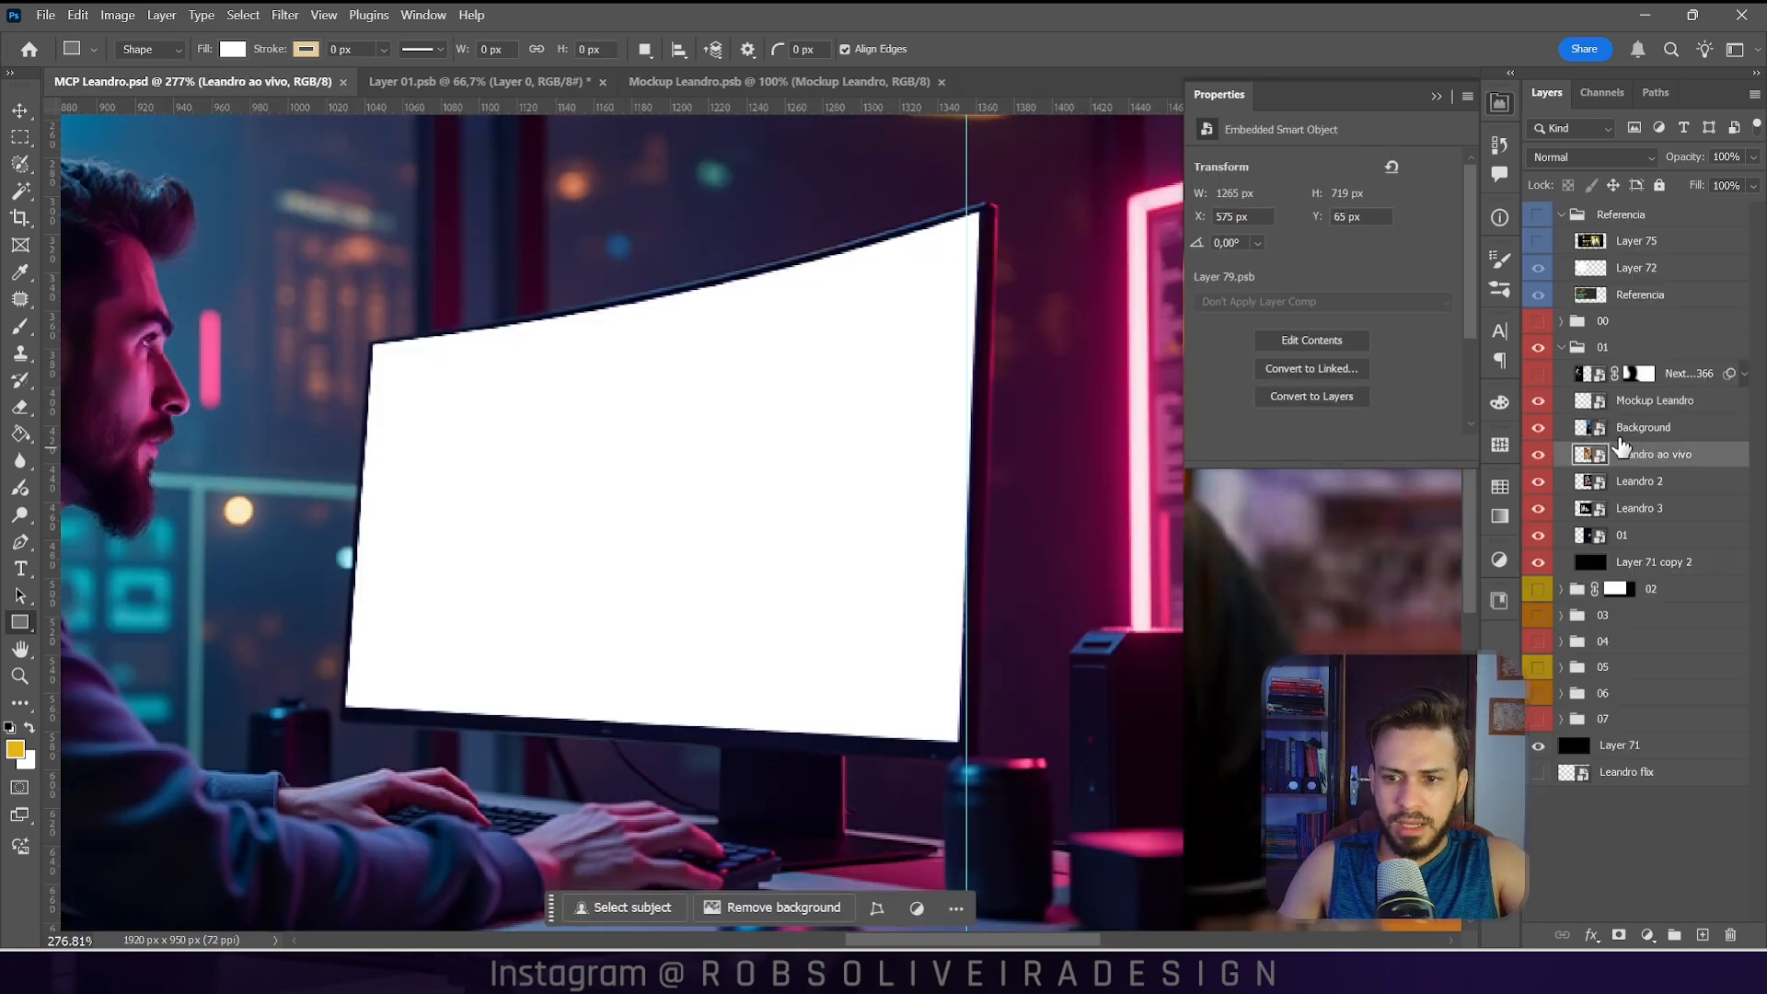
left_click(1652, 507, "shift")
left_click_drag(1660, 479, 1675, 416)
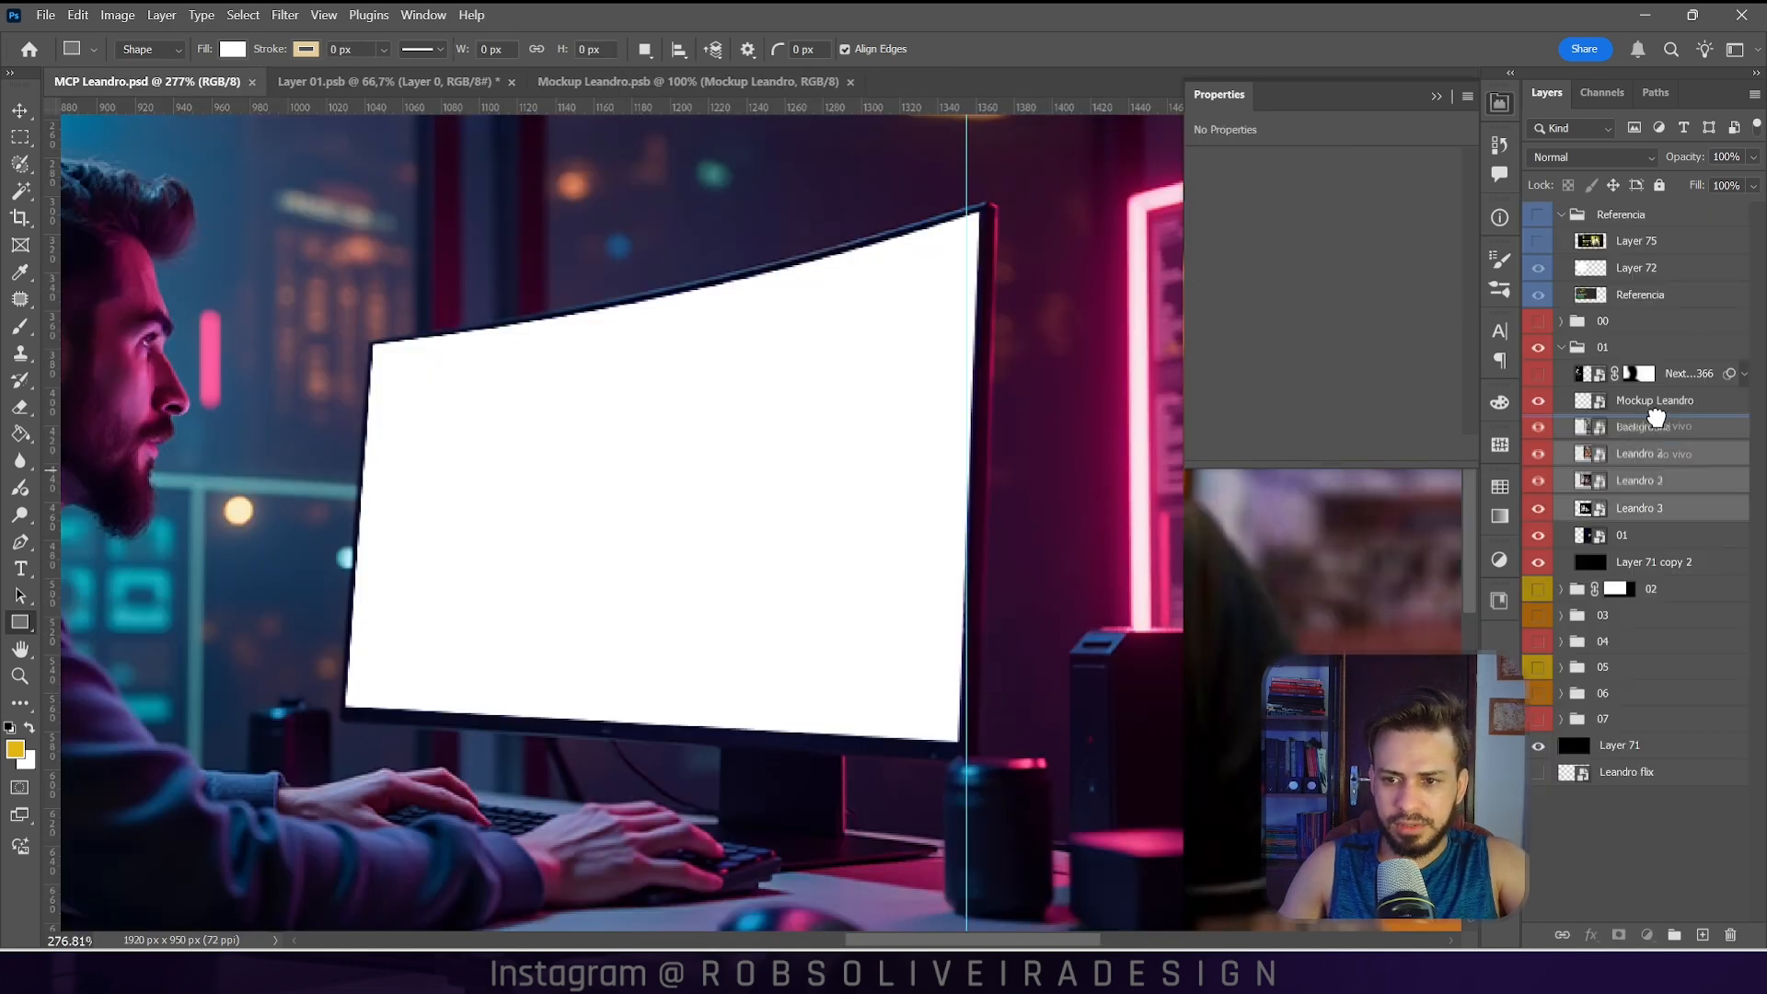
Step: Scale the three selected Leandro pictures together to about 70% and move them to the left side of the banner
key("ctrl+0")
key("v")
key("ctrl+t")
left_click_drag(1100, 271, 868, 396)
left_click_drag(571, 488, 409, 371)
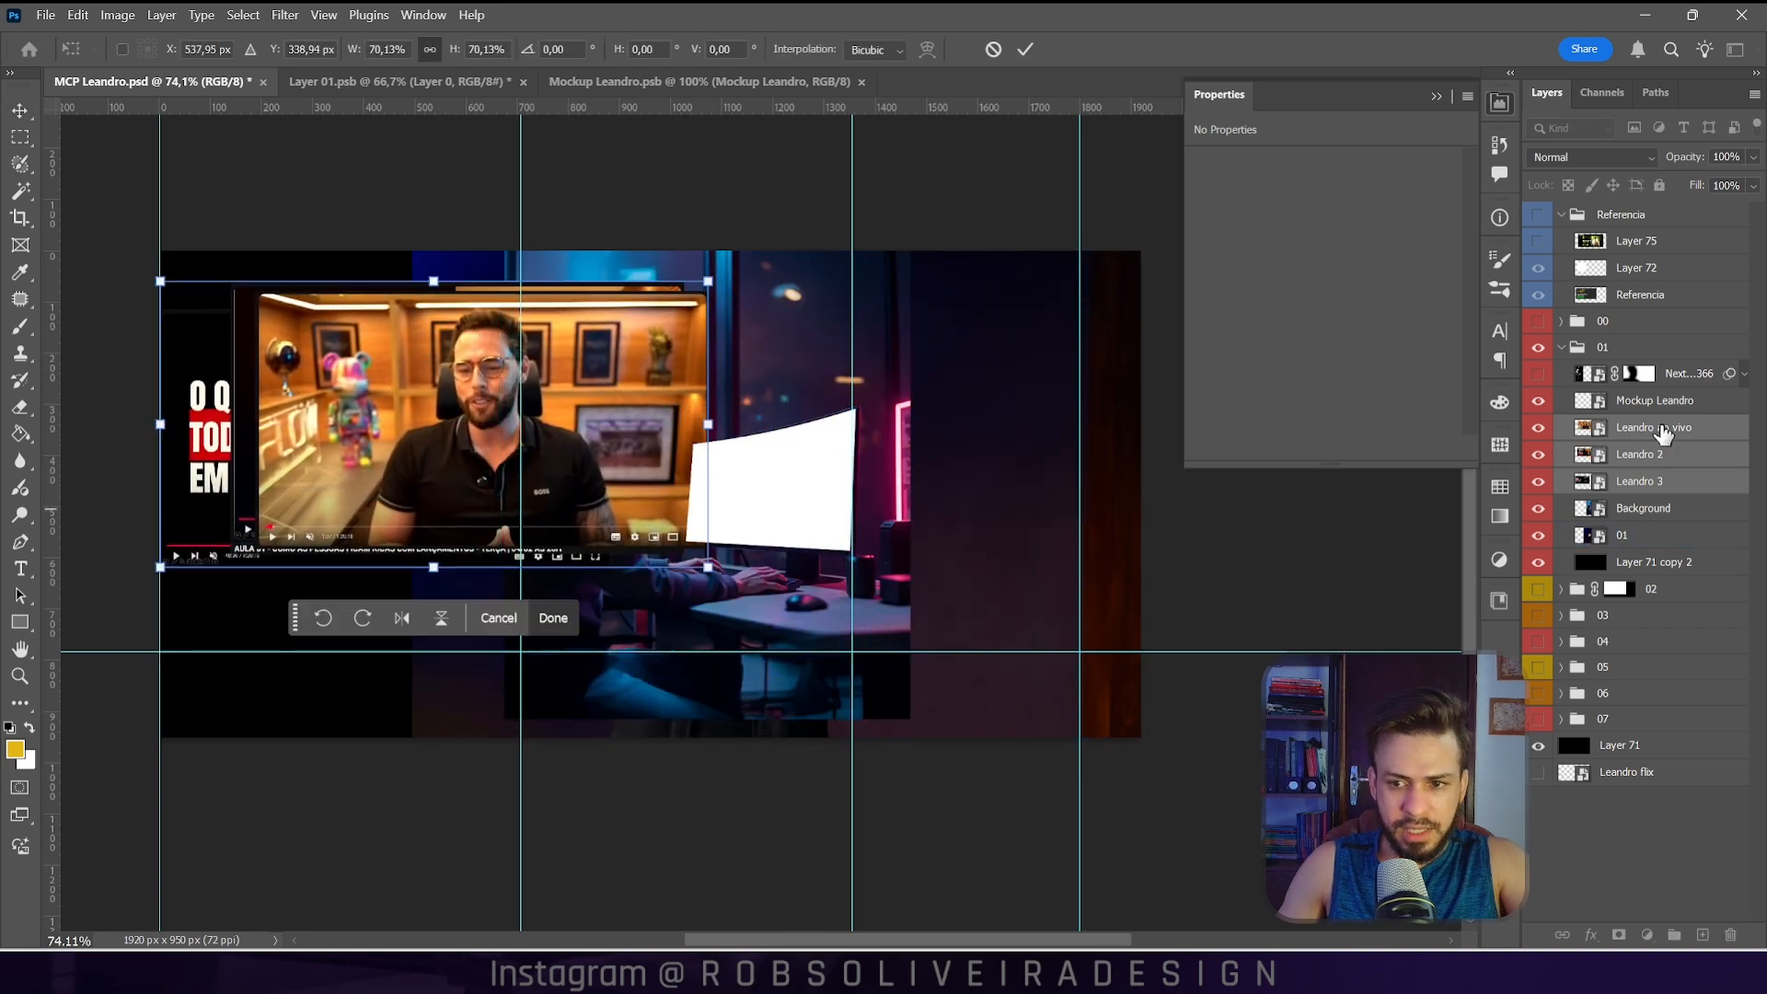
Step: Bring the Leandro ao vivo picture into the Mockup Leandro contents, scale it to about 39% to cover the canvas, and save
left_click(1654, 427)
scroll(478, 437, "up", 4)
left_click_drag(642, 342, 798, 472)
scroll(799, 472, "up", 3)
scroll(842, 502, "up", 5)
left_click_drag(839, 498, 885, 511)
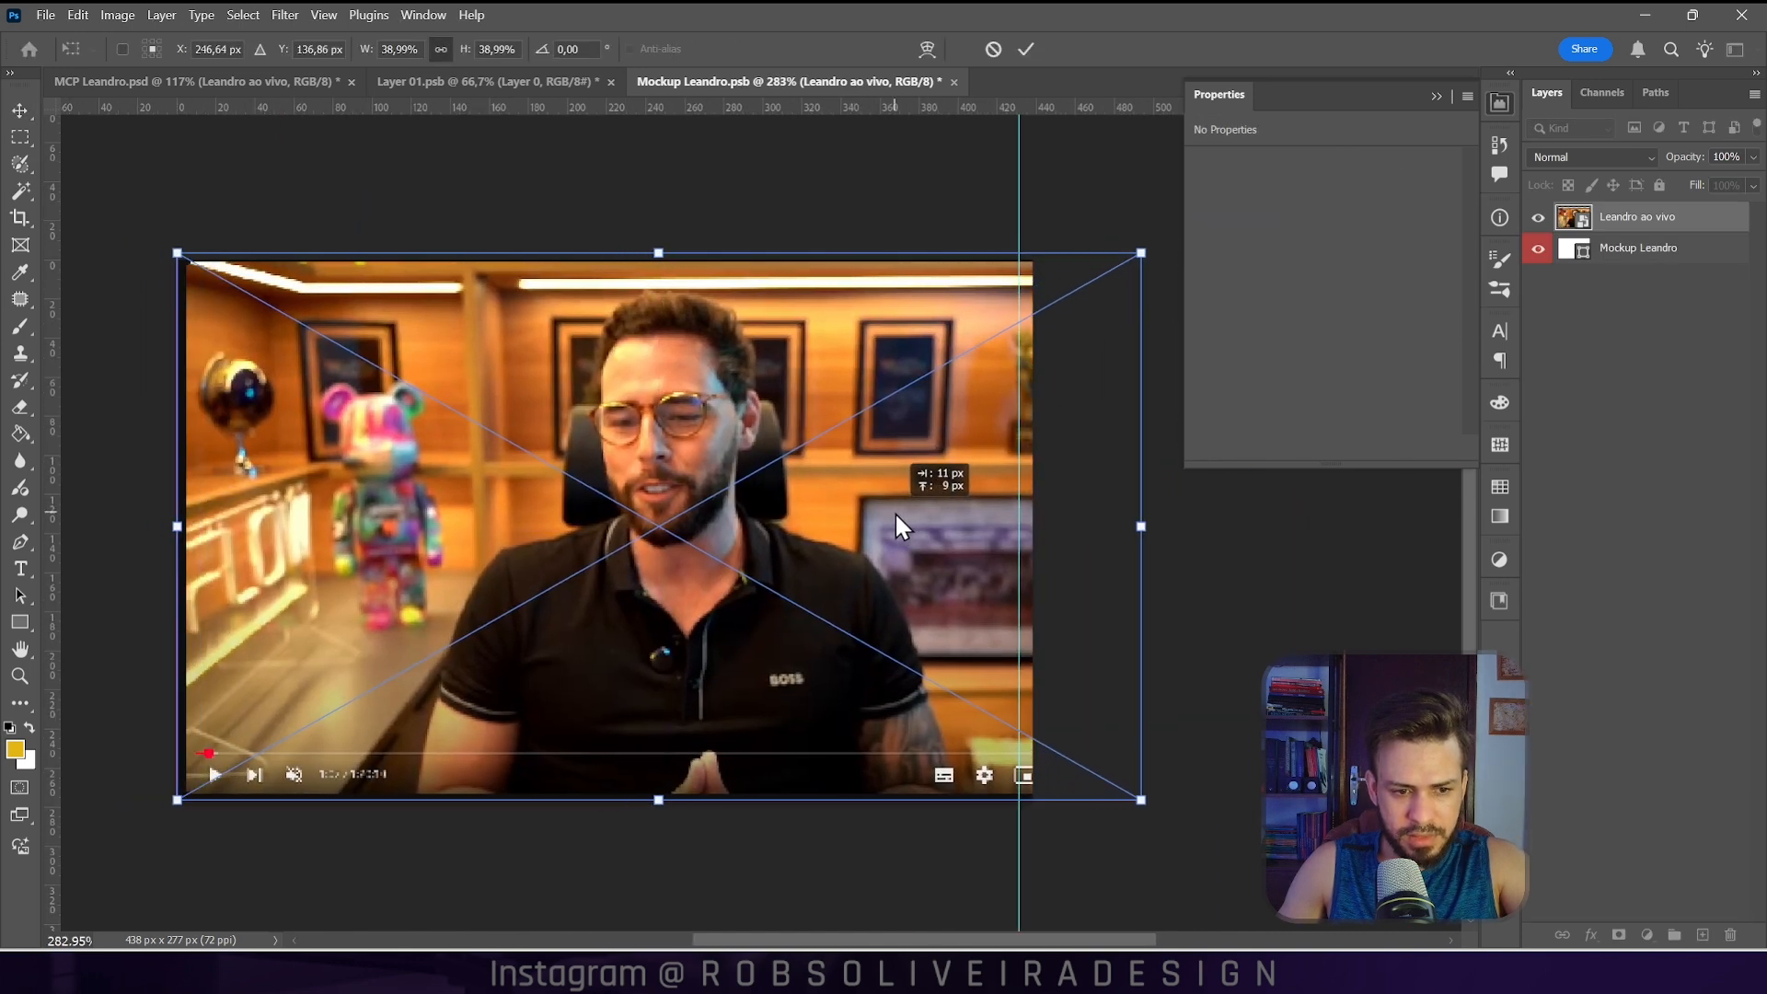
left_click_drag(167, 245, 164, 243)
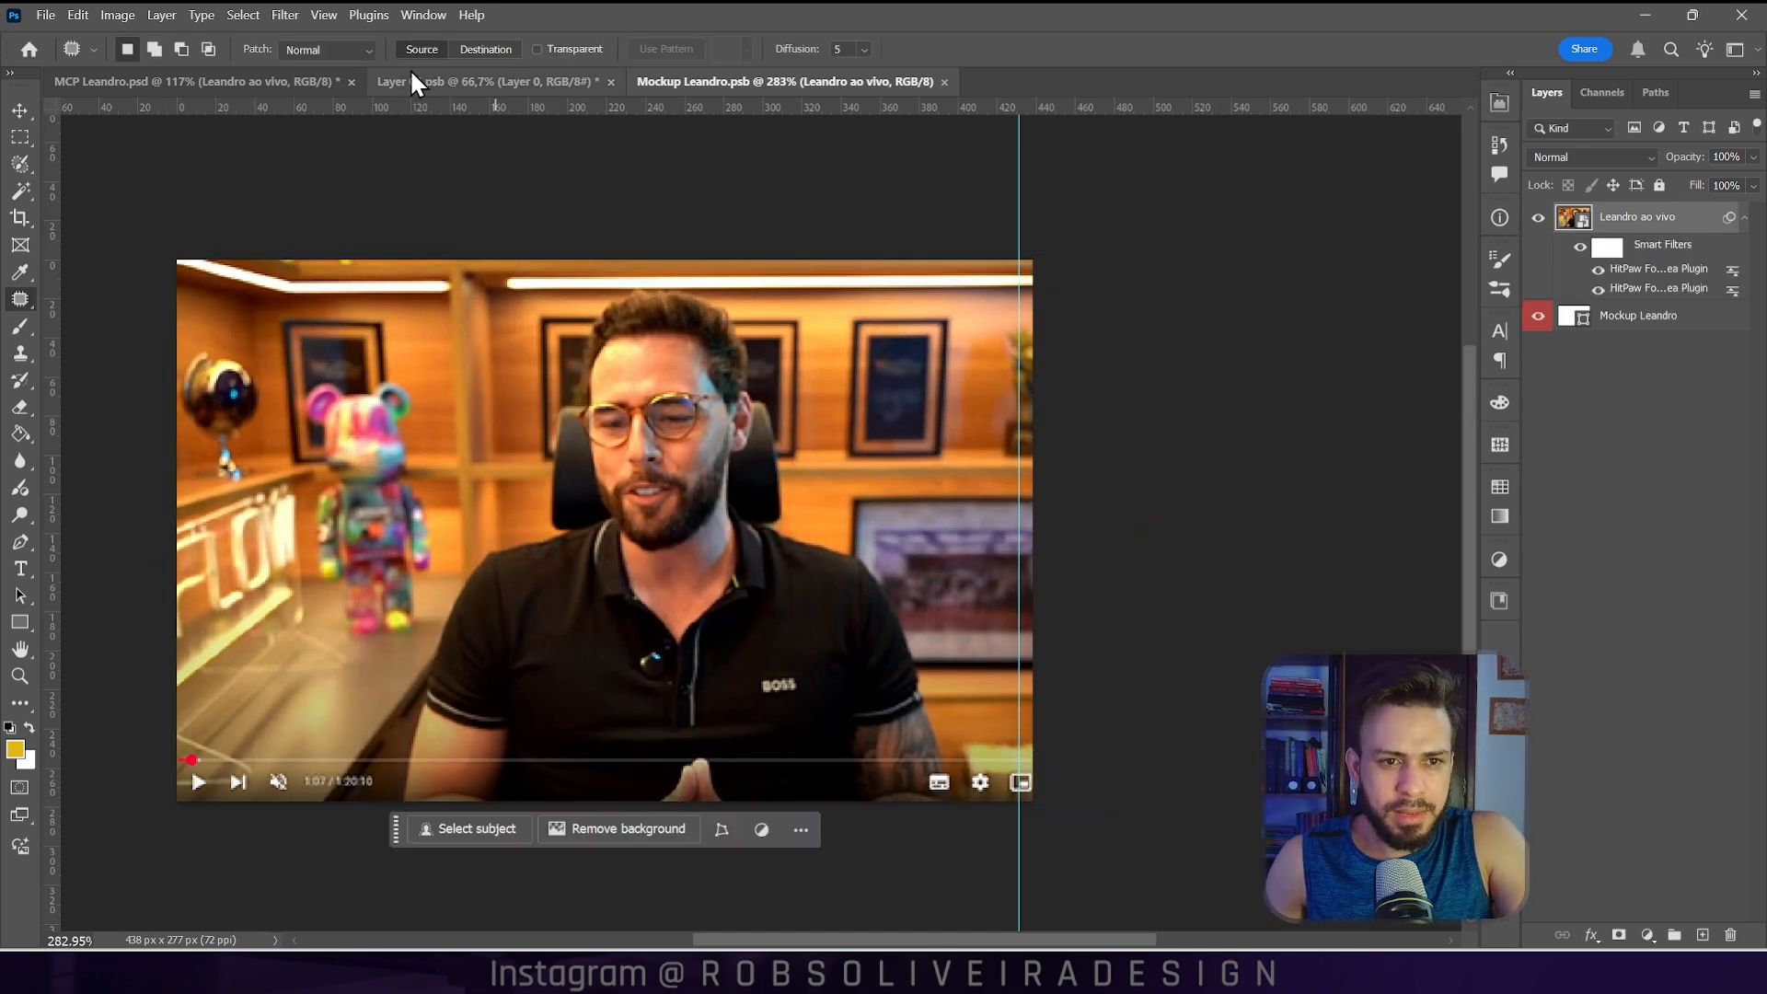
Step: Return to the MCP Leandro.psd banner and hide the original Leandro ao vivo layer
left_click(302, 79)
scroll(919, 507, "down", 8)
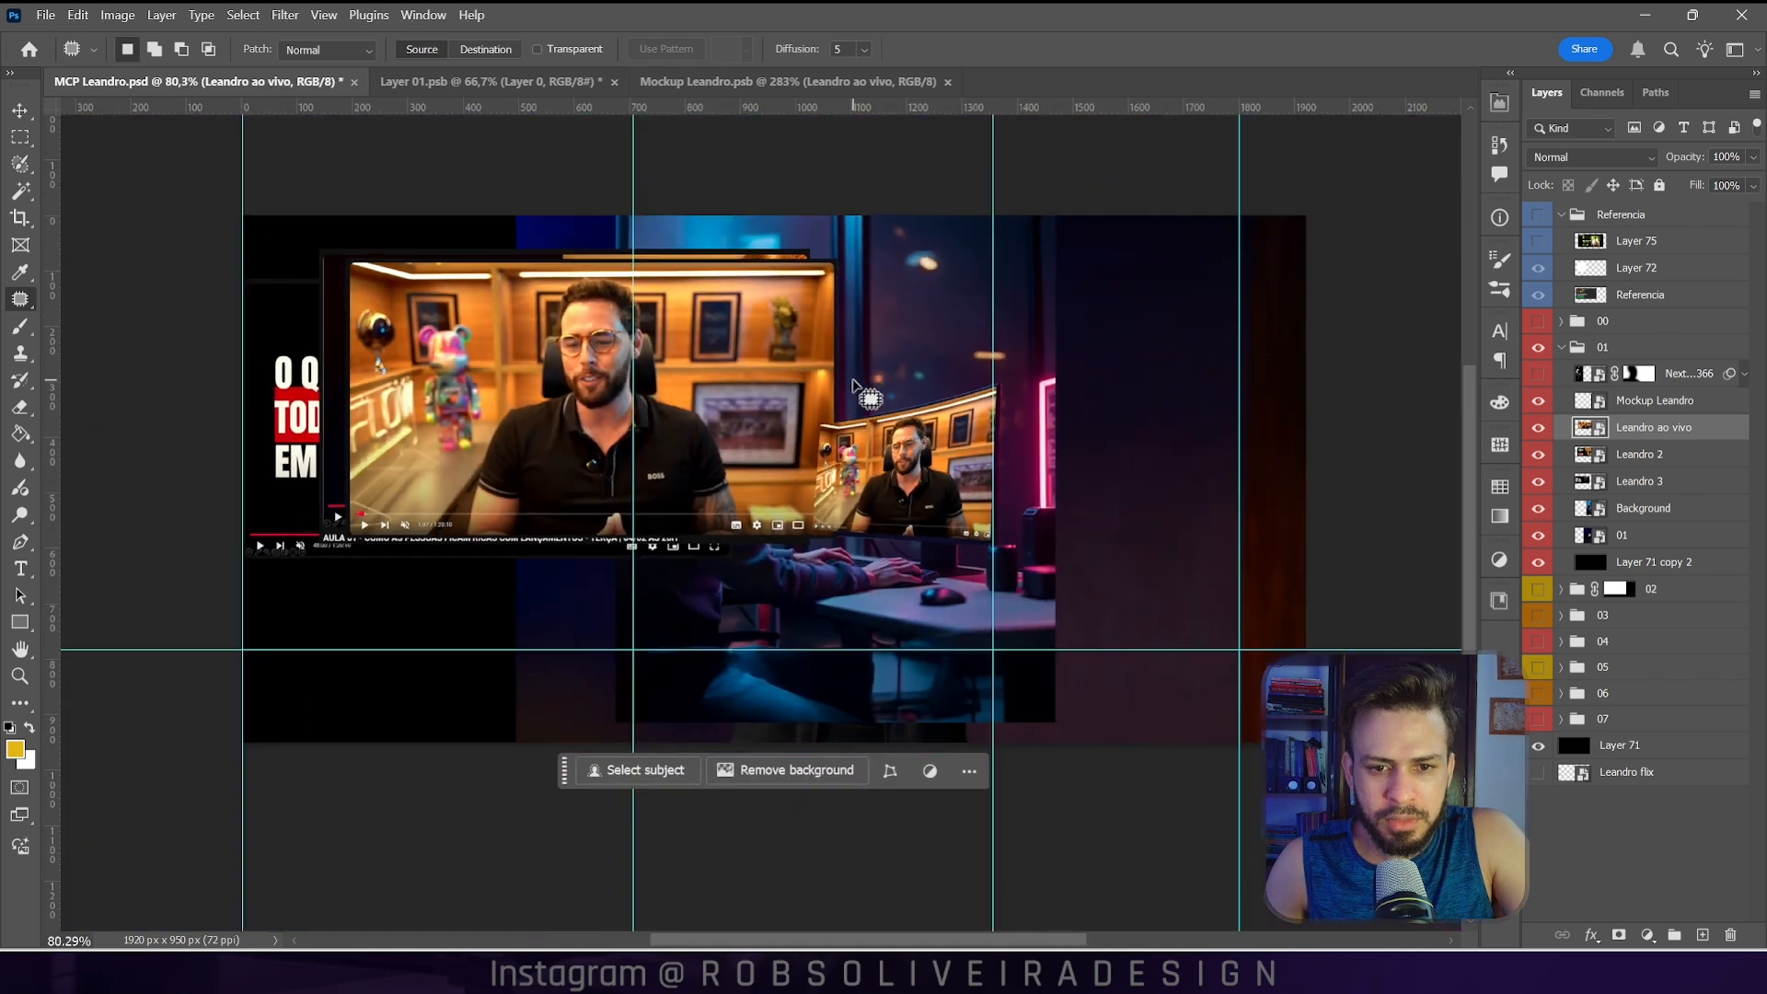
scroll(664, 382, "up", 3)
left_click(1539, 429)
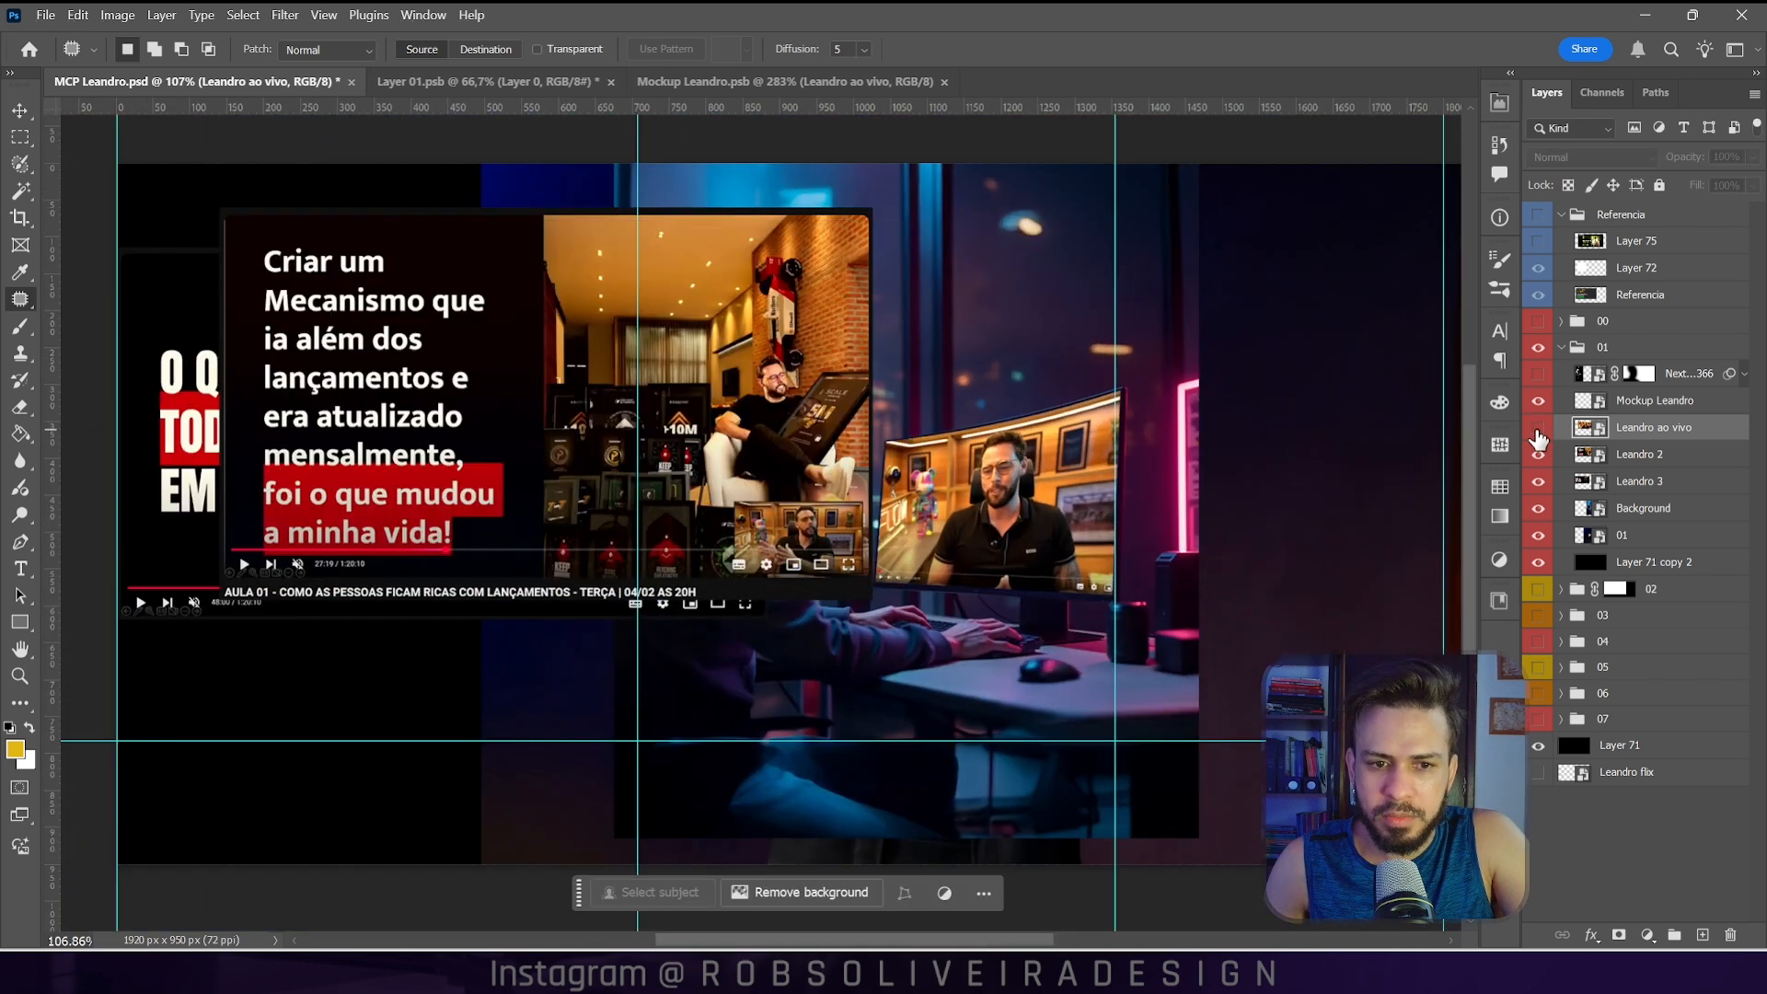
left_click(1536, 457)
left_click(1535, 457)
left_click(1663, 459)
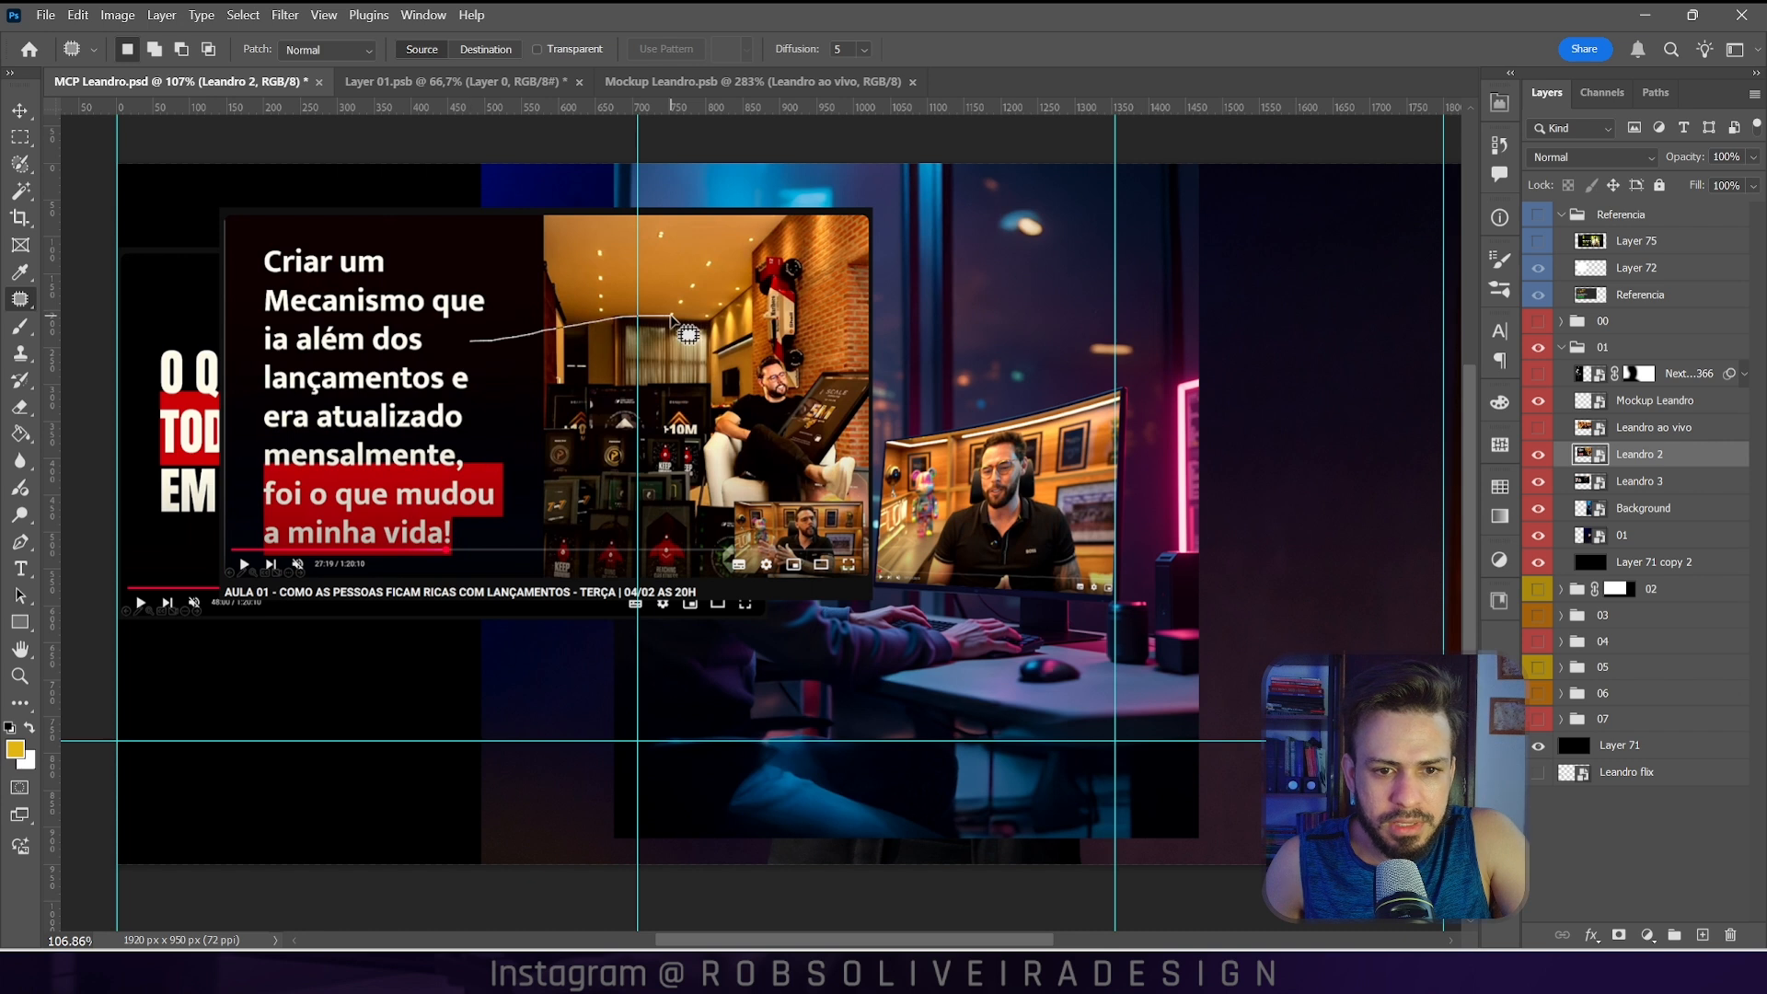
double_click(1584, 457)
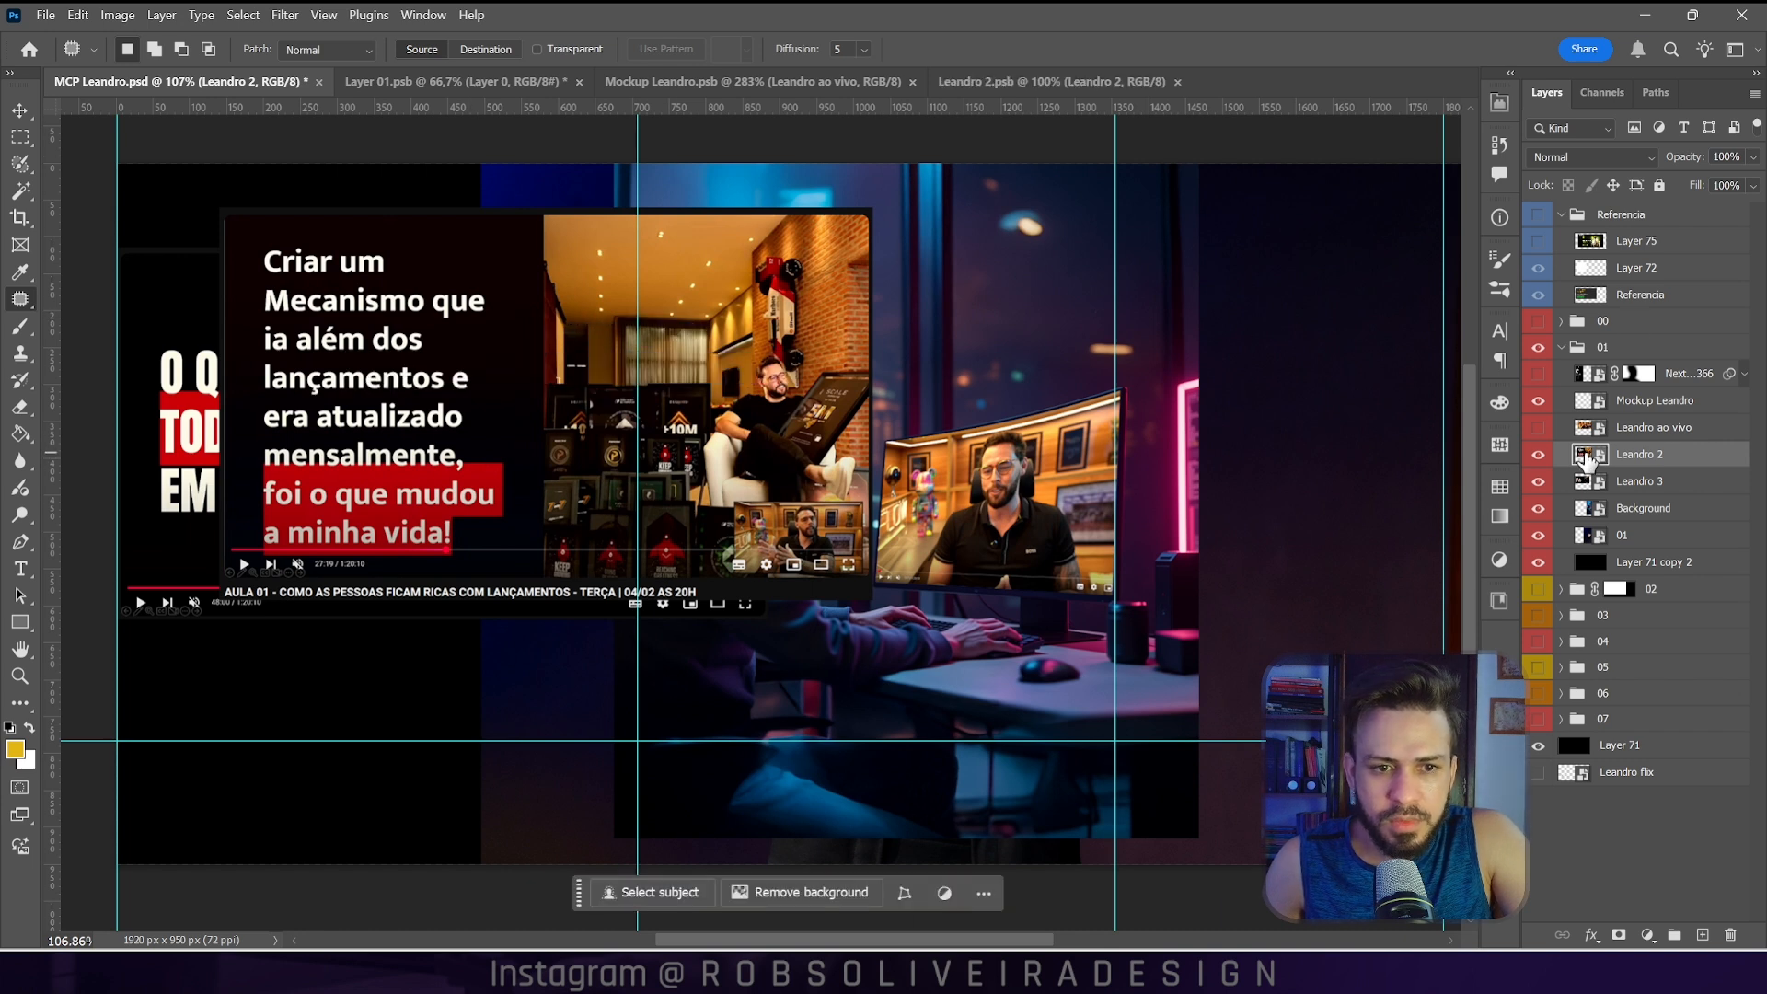
left_click(20, 197)
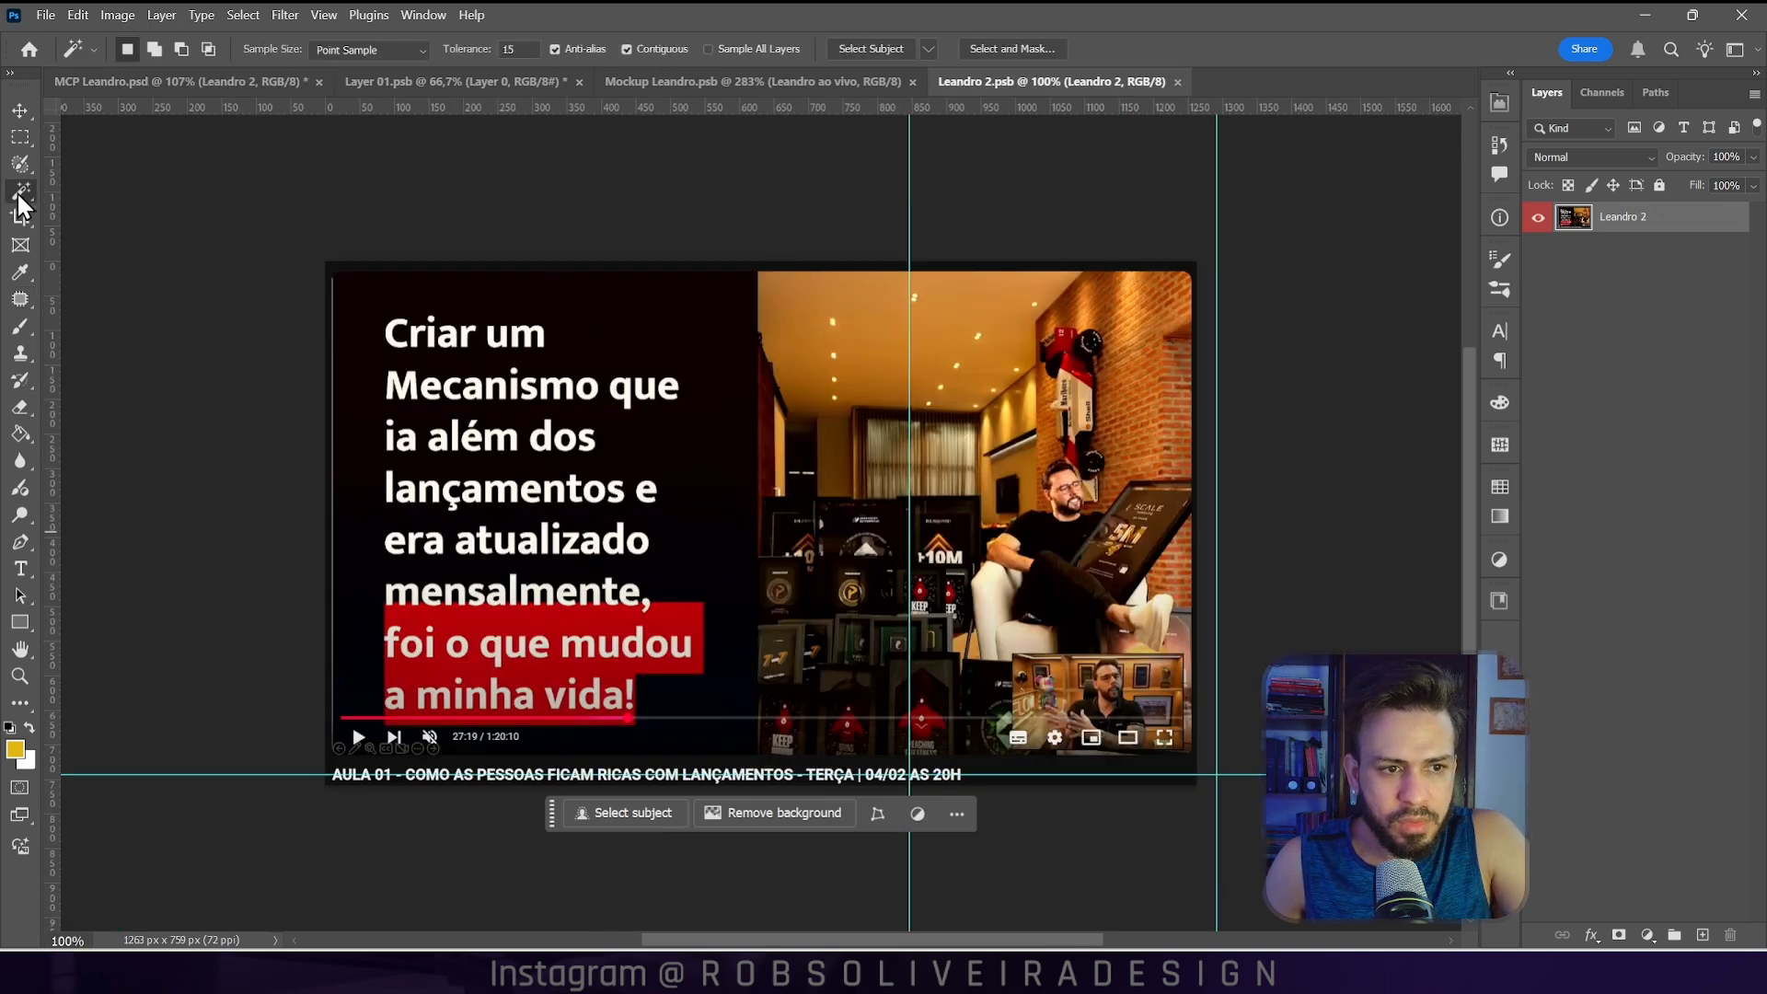
left_click(473, 268)
key("ctrl+d")
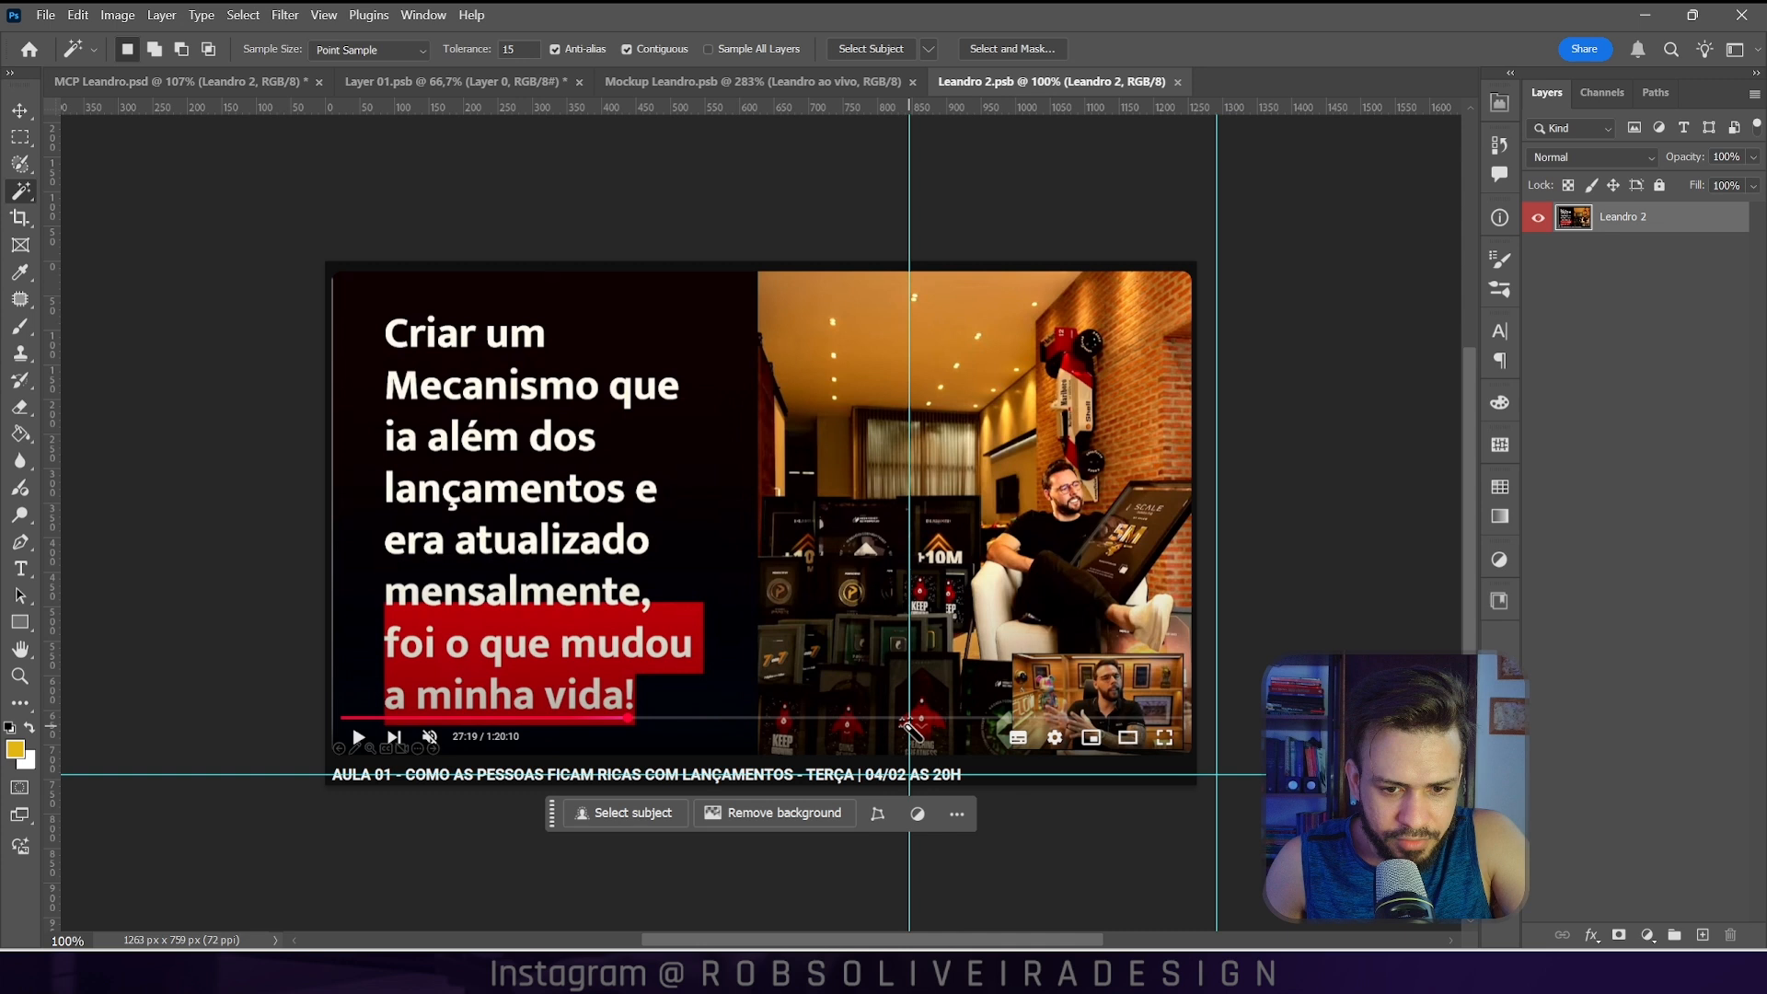
left_click(20, 111)
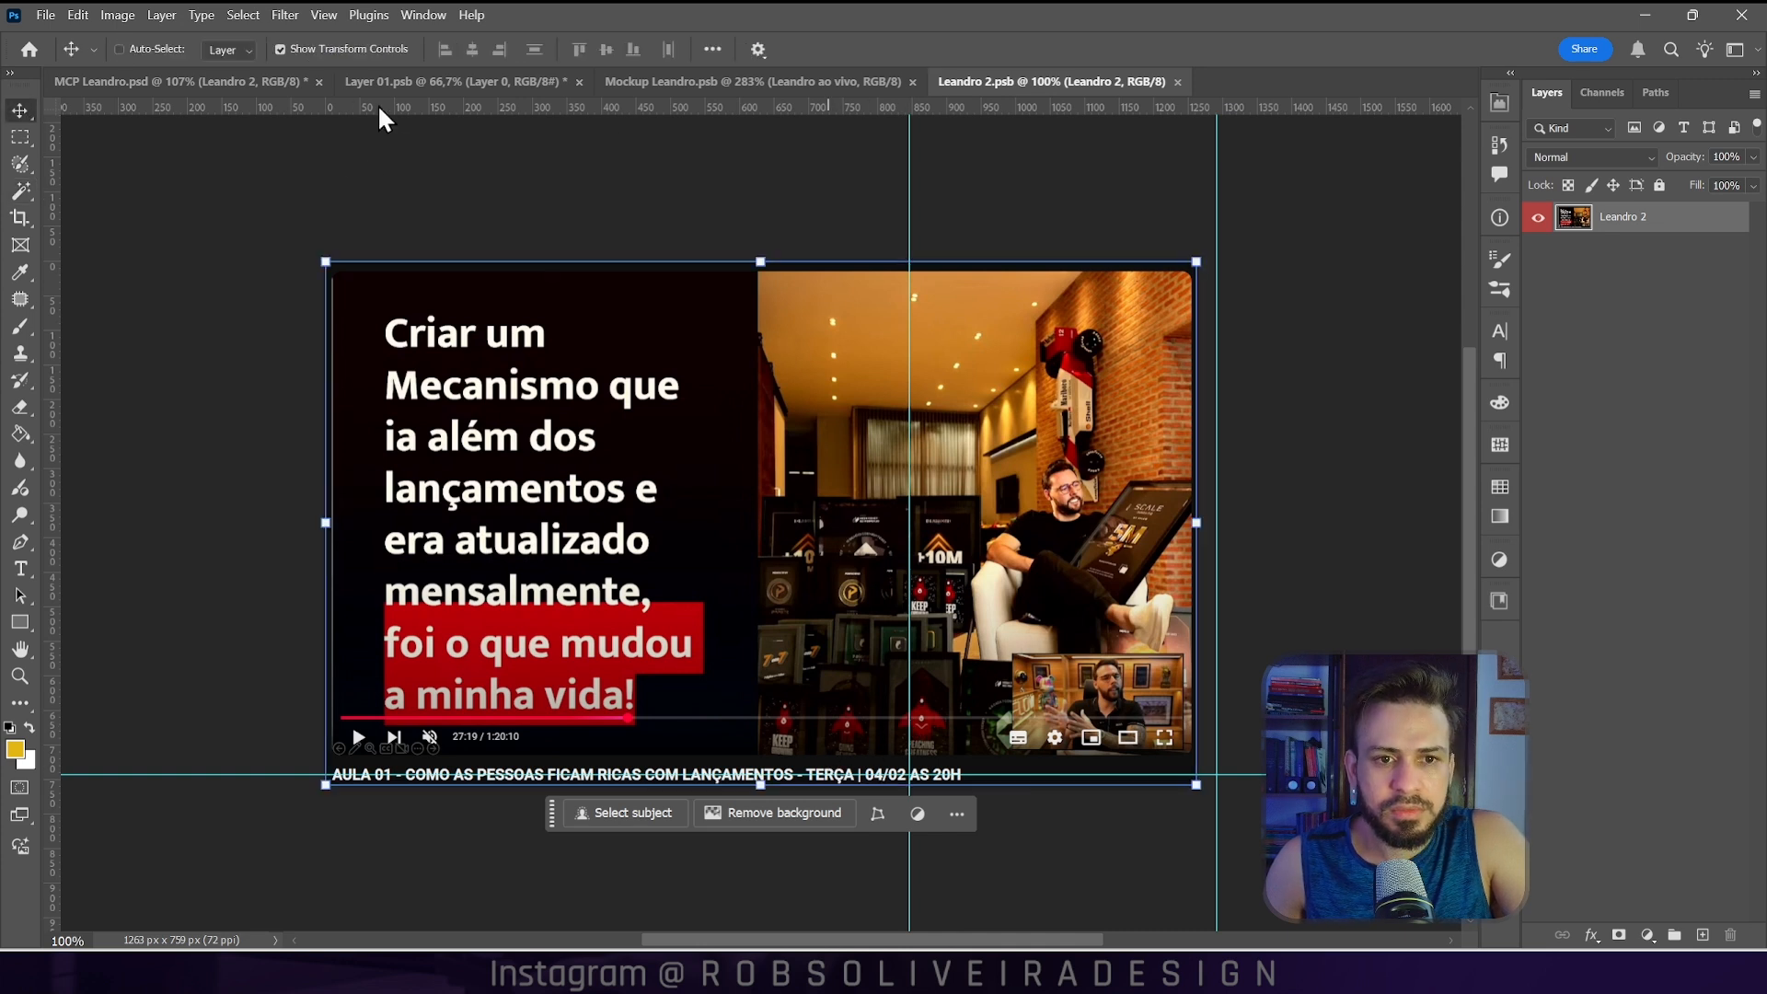
key("ctrl+w")
Step: Shrink Leandro 2 to about 33% and place it above the man's head, then shrink Leandro 3 and place it above the monitor
left_click_drag(809, 594, 781, 584)
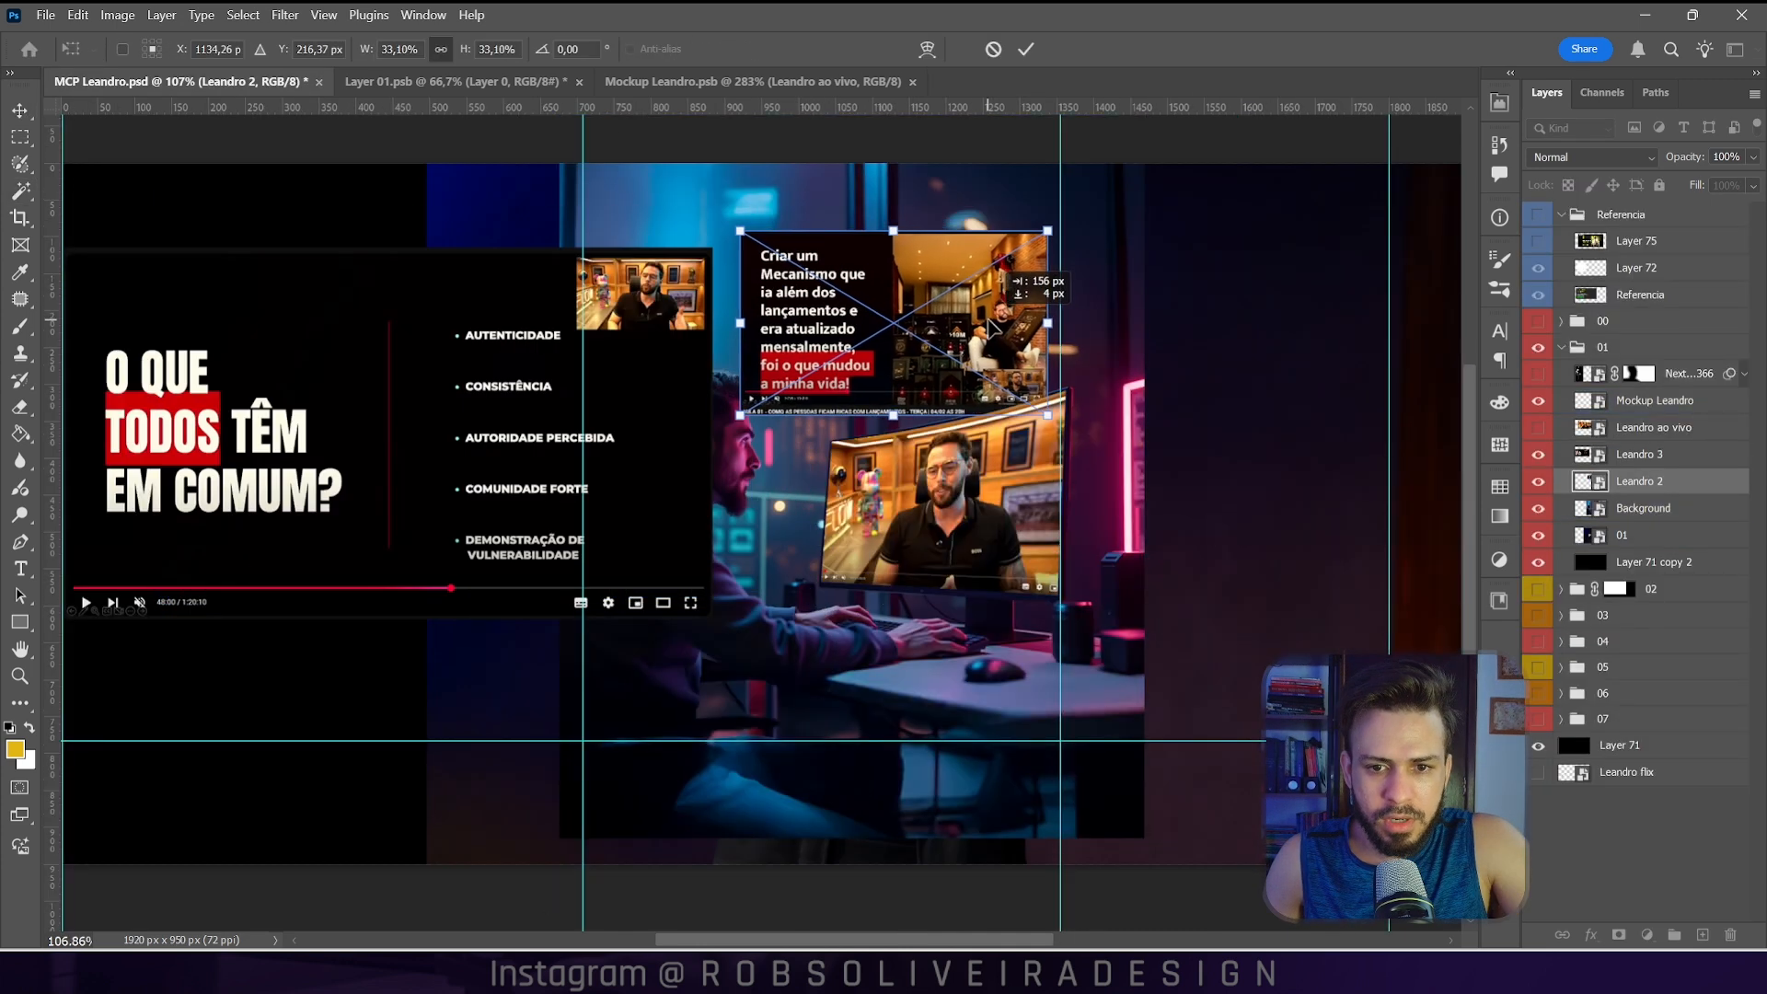
left_click_drag(965, 342, 872, 293)
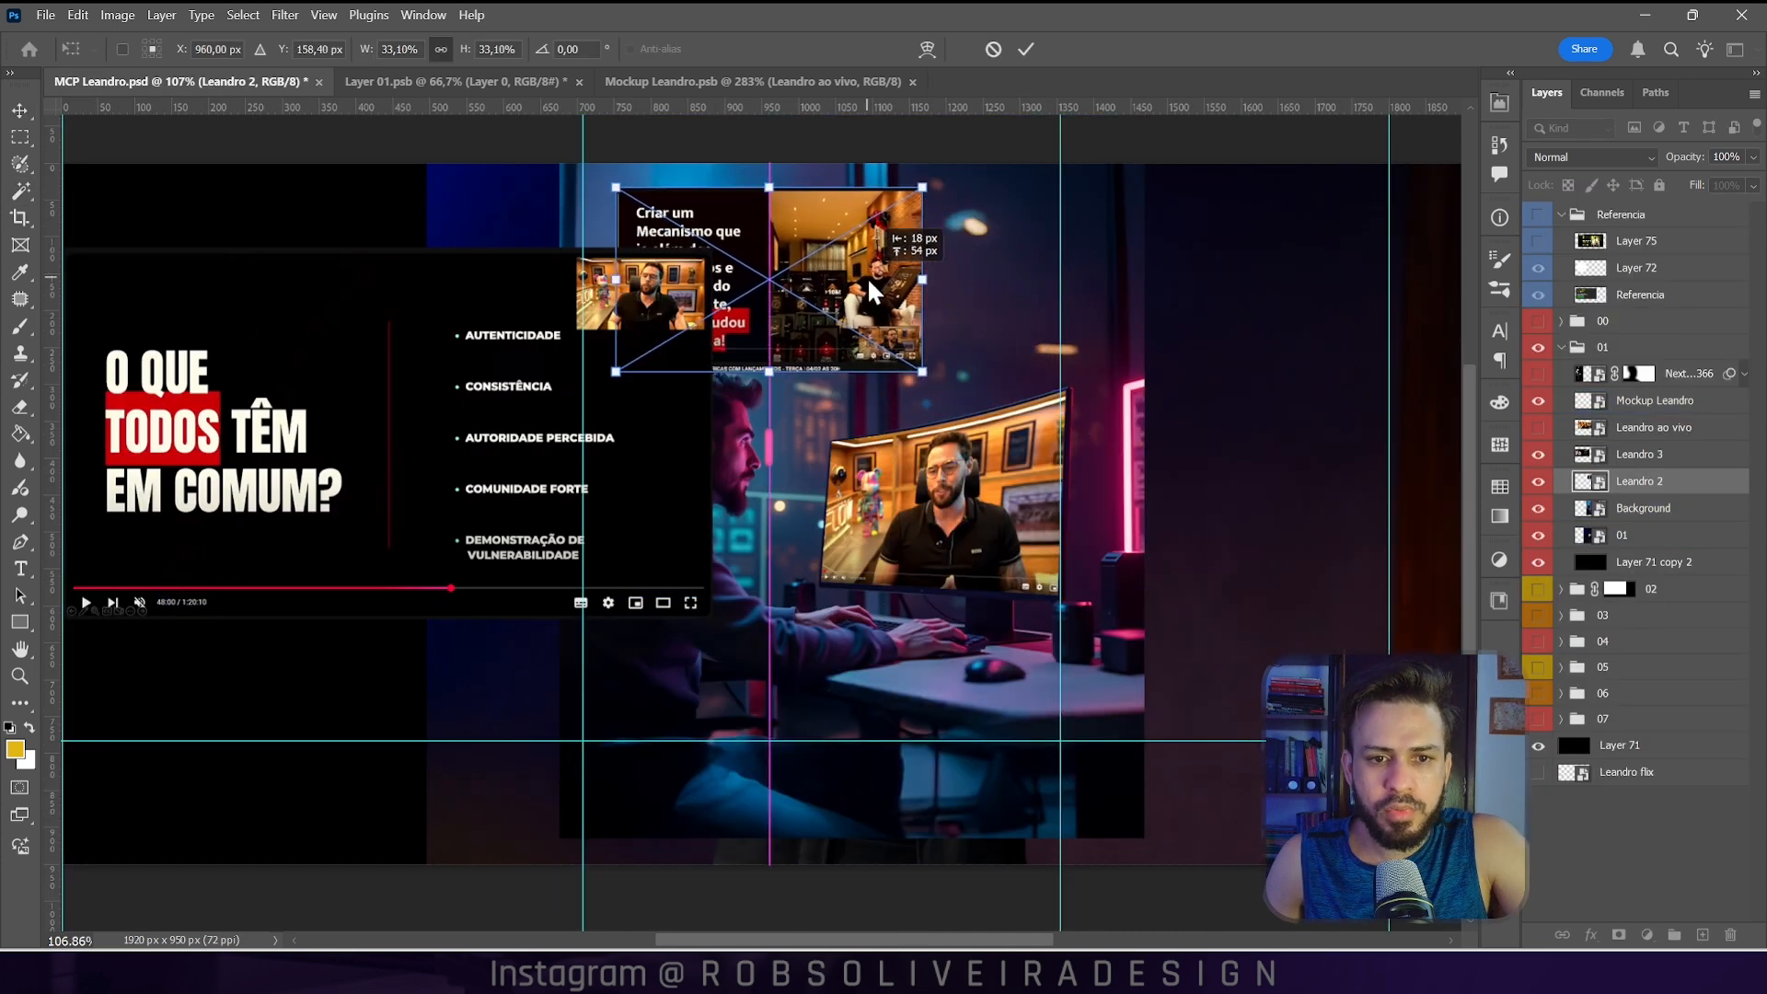
left_click(1646, 460)
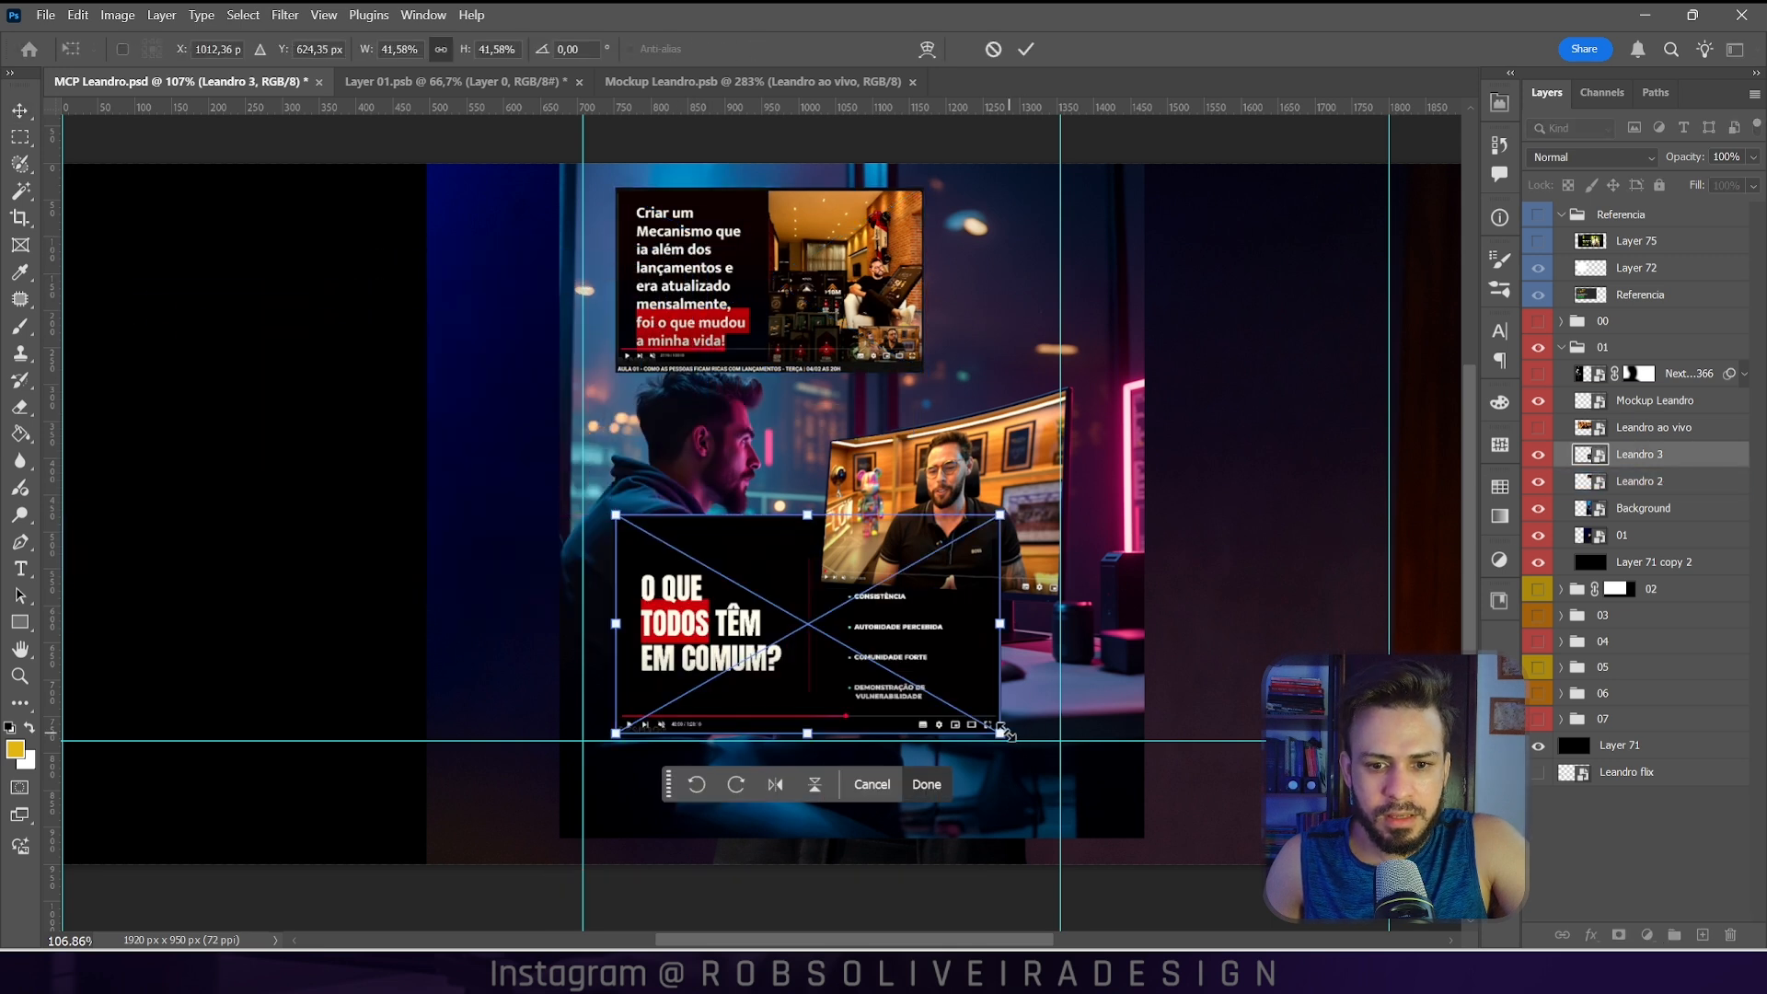
left_click_drag(1006, 734, 935, 718)
left_click_drag(912, 649, 953, 717)
Step: Move the Leandro 3 layer above Mockup Leandro and enlarge the picture in front of the man's arms and desk
left_click(1620, 480)
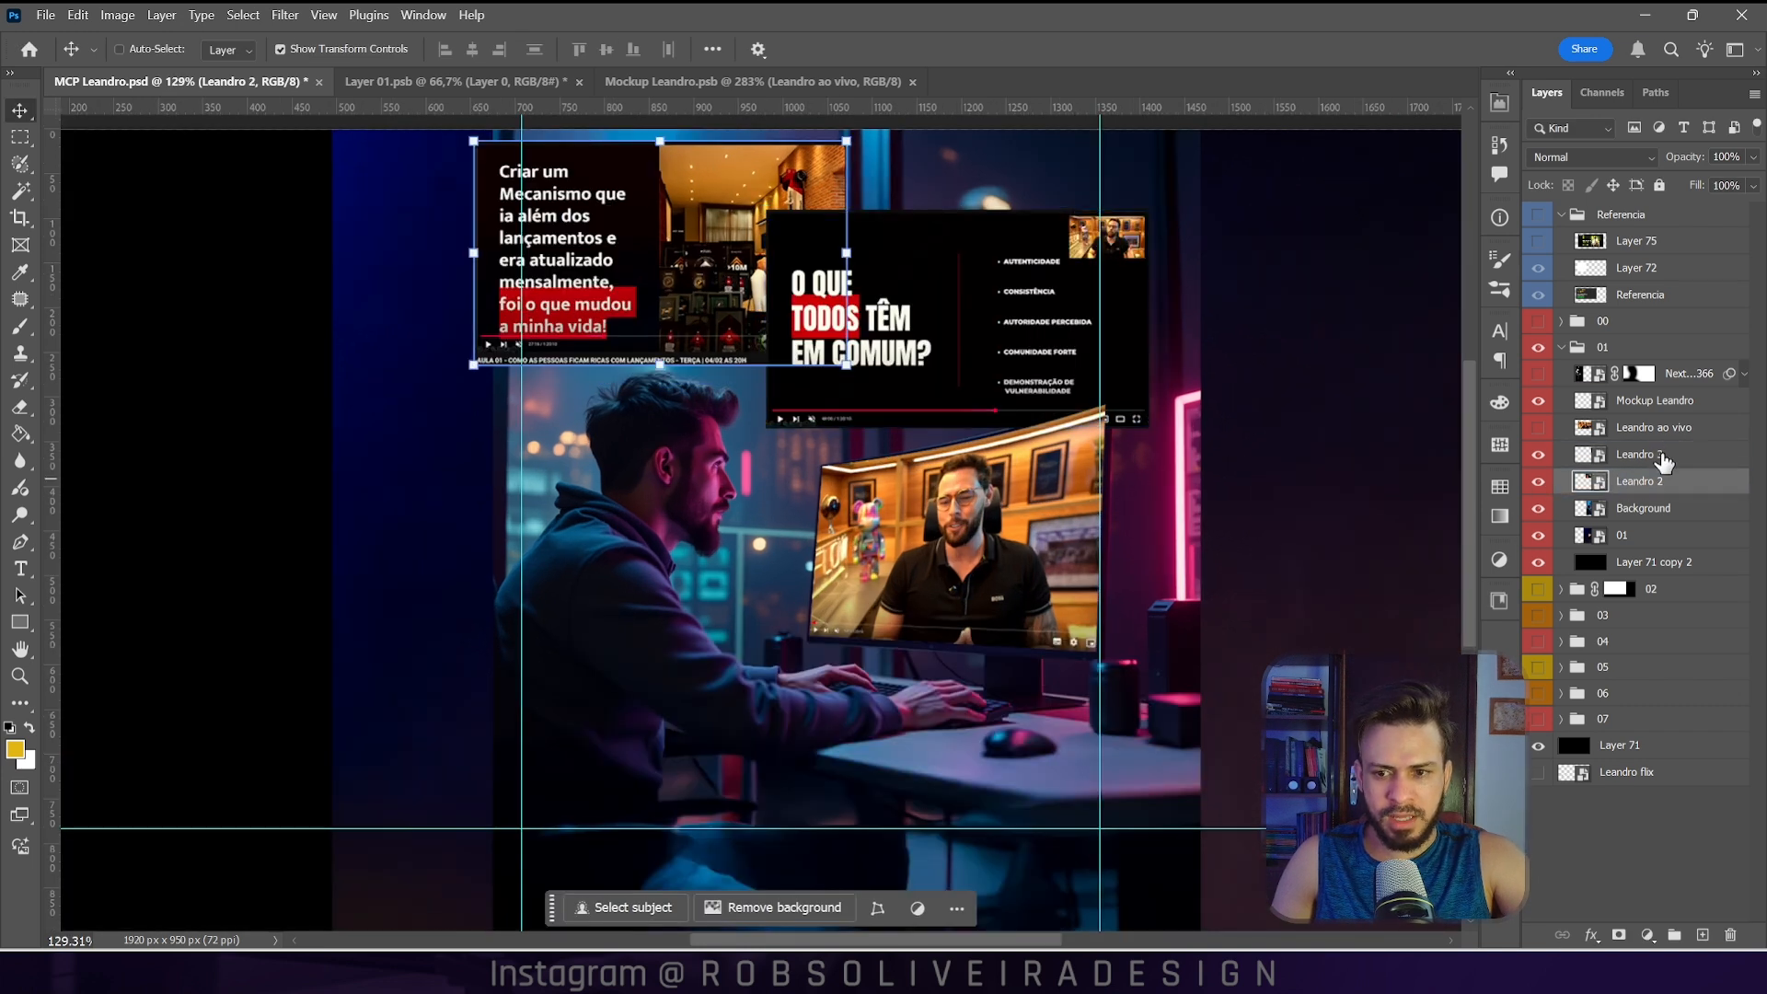
left_click(1647, 456)
left_click_drag(1645, 451, 1643, 403)
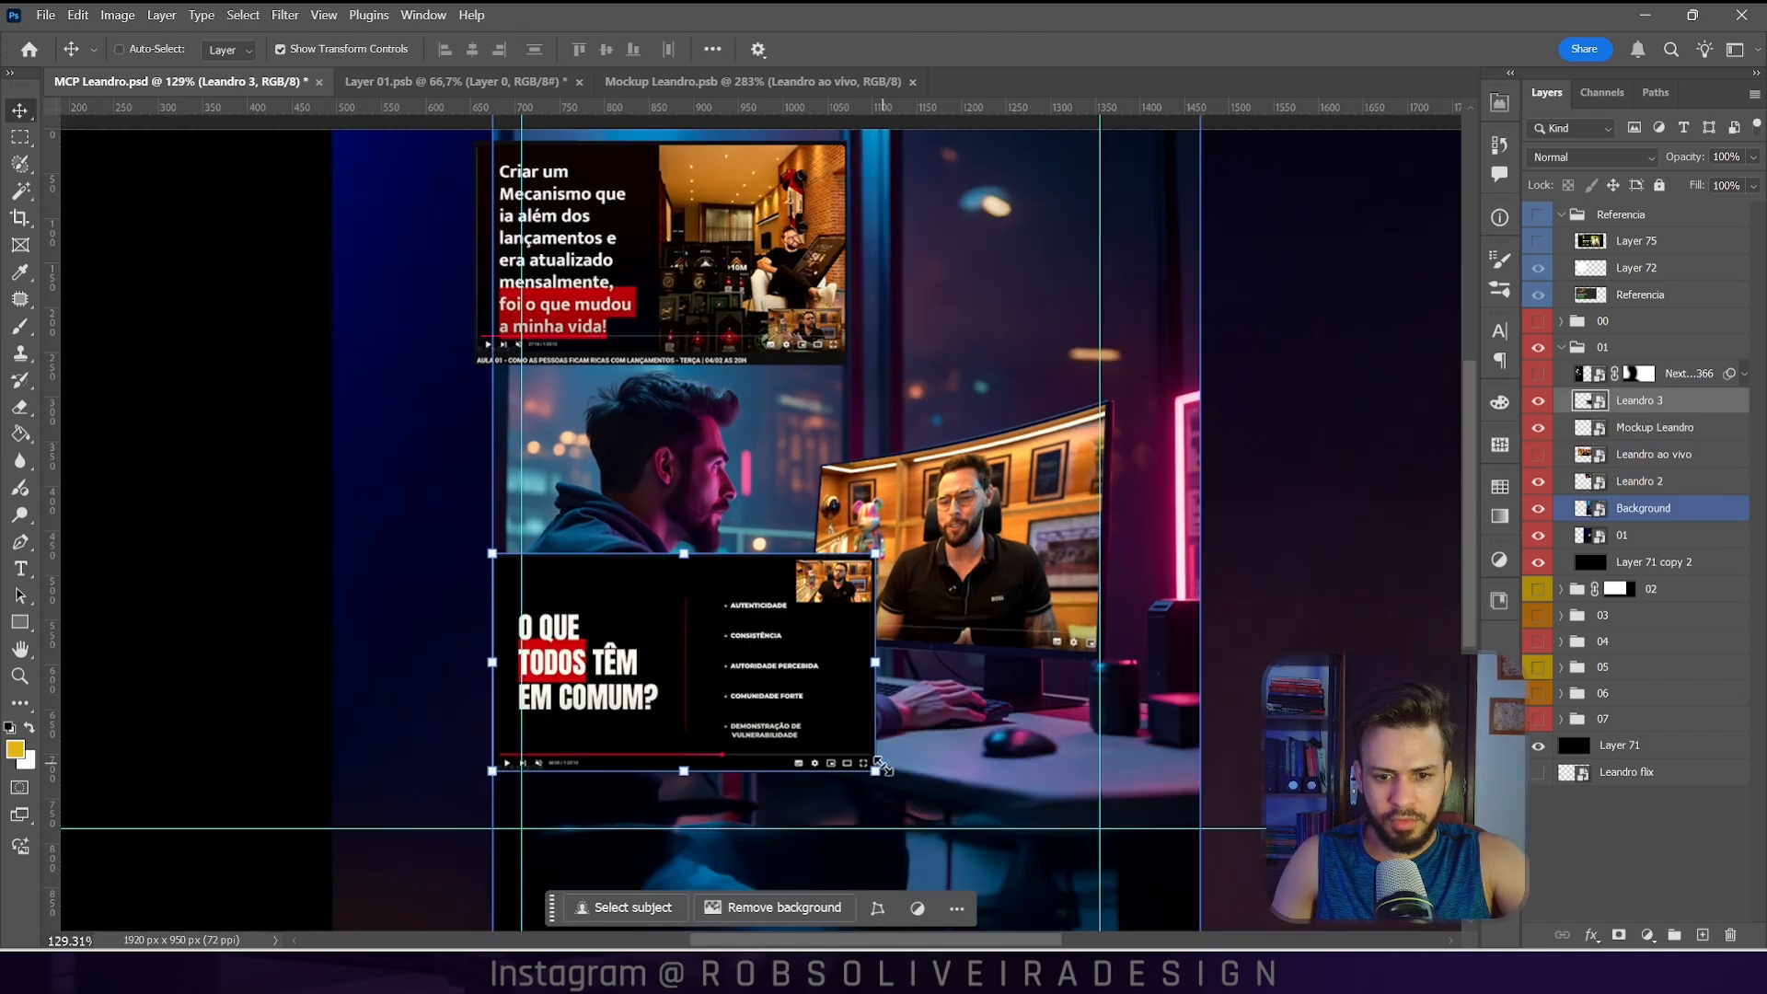
left_click_drag(879, 773, 1004, 845)
key("Return")
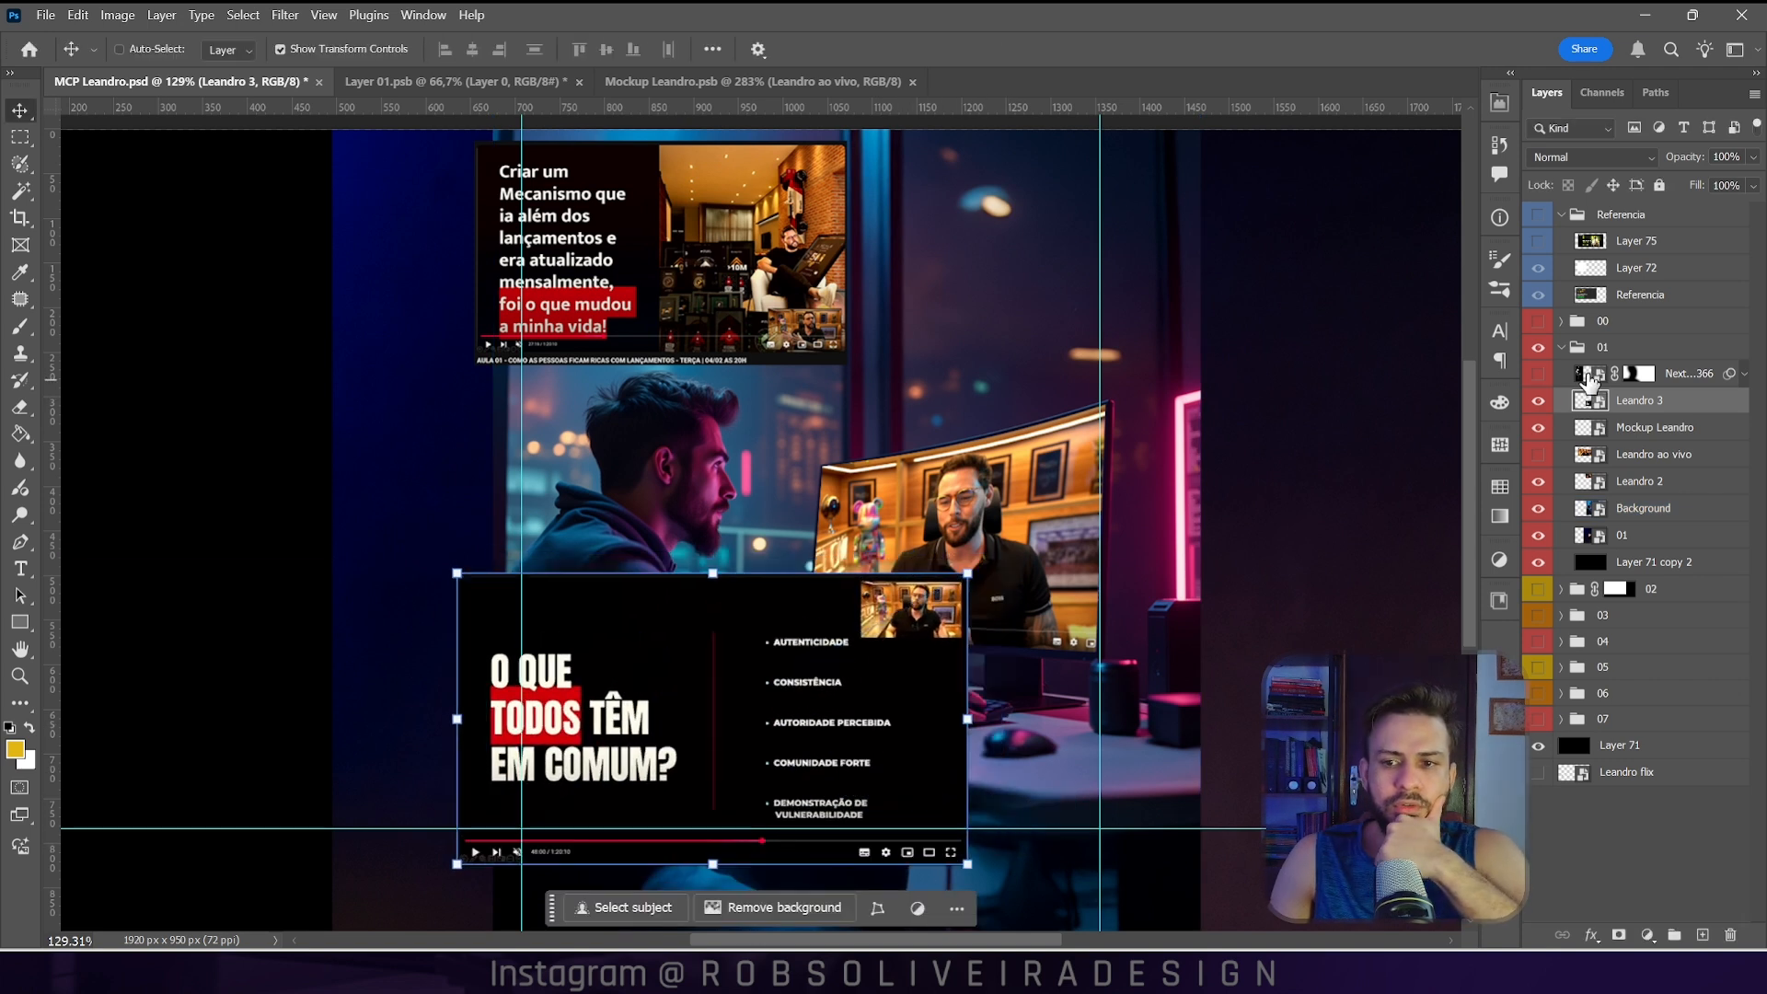
Step: Apply Gaussian Blur to the Leandro 3 picture and reduce the layer's opacity to 49%
left_click(286, 15)
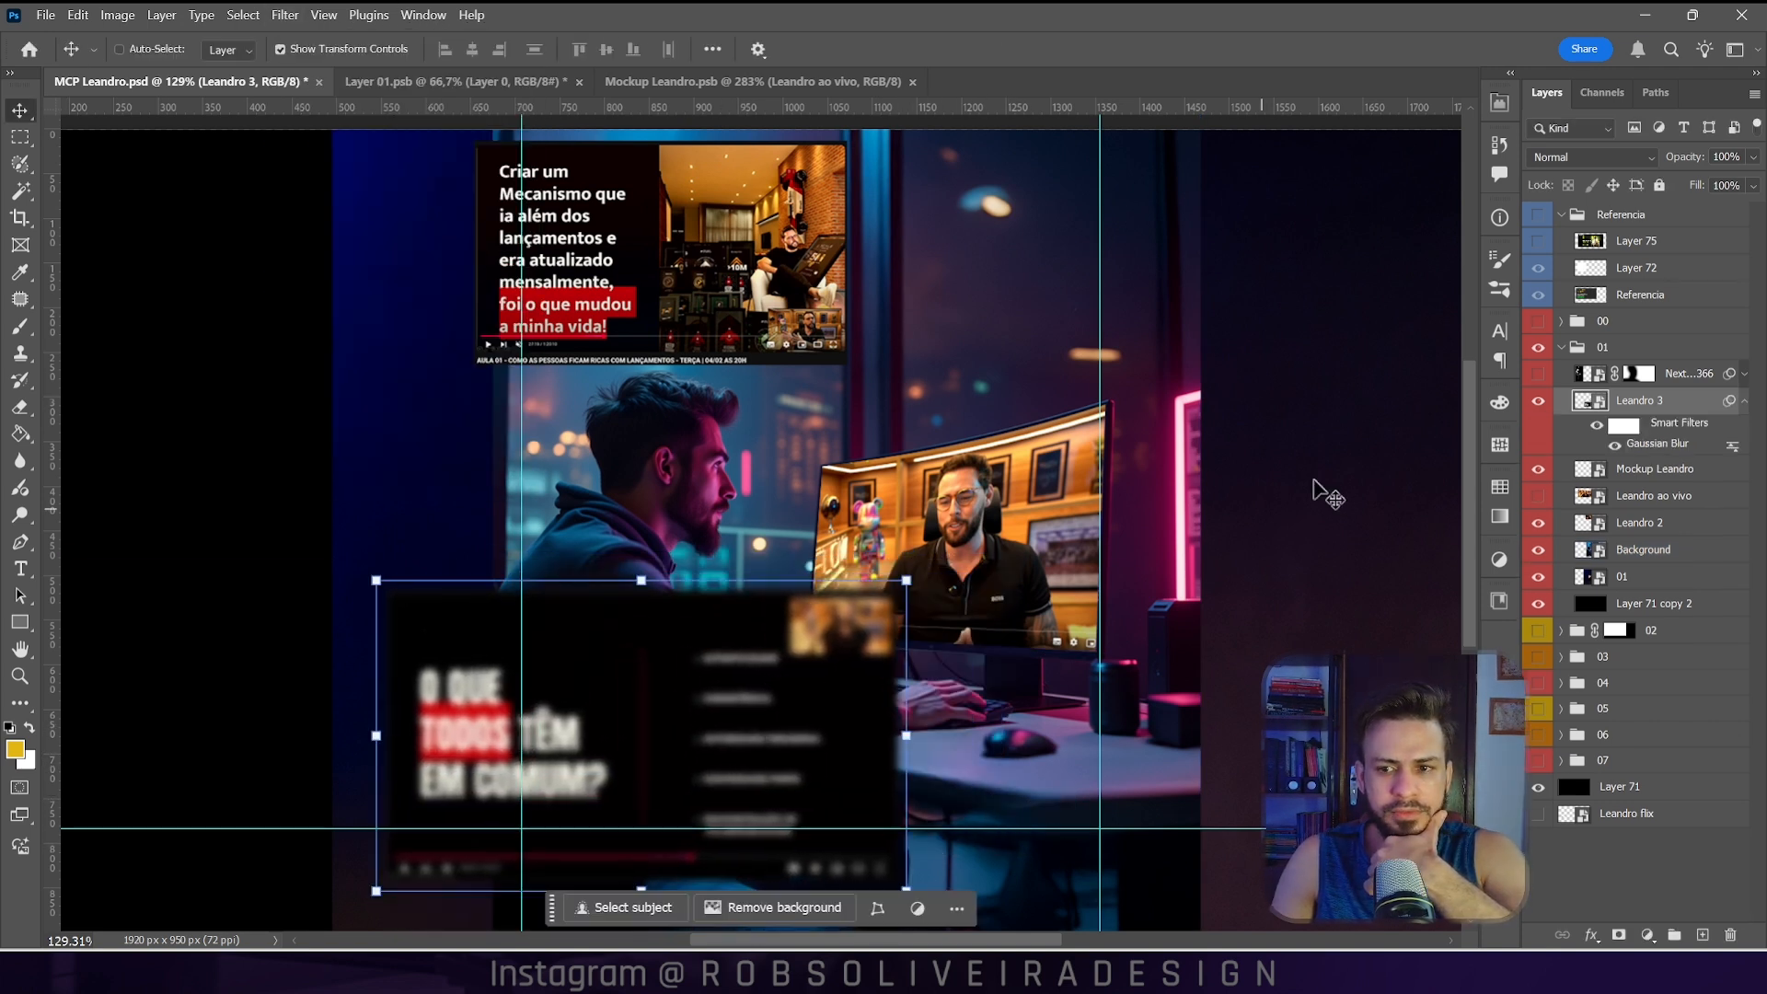
left_click_drag(1681, 158, 1624, 180)
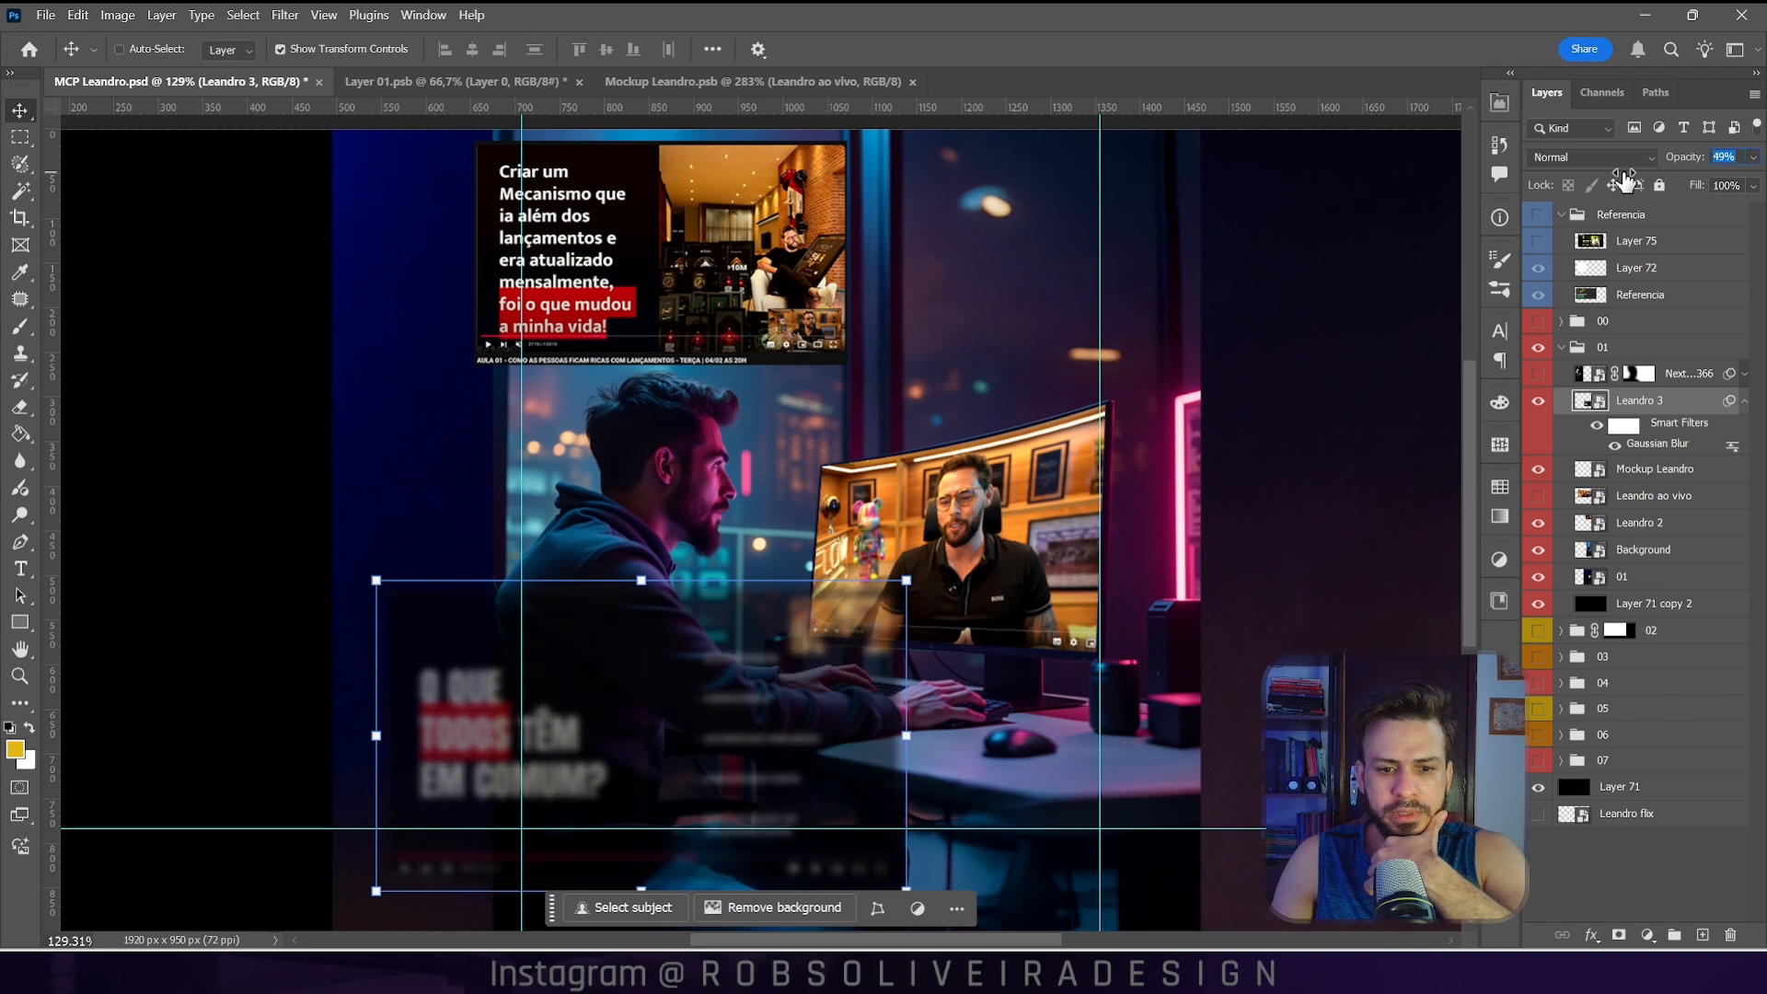
Step: Set the Leandro 3 layer's blend mode to Screen and shift the picture slightly right over the man's arms
left_click(1556, 157)
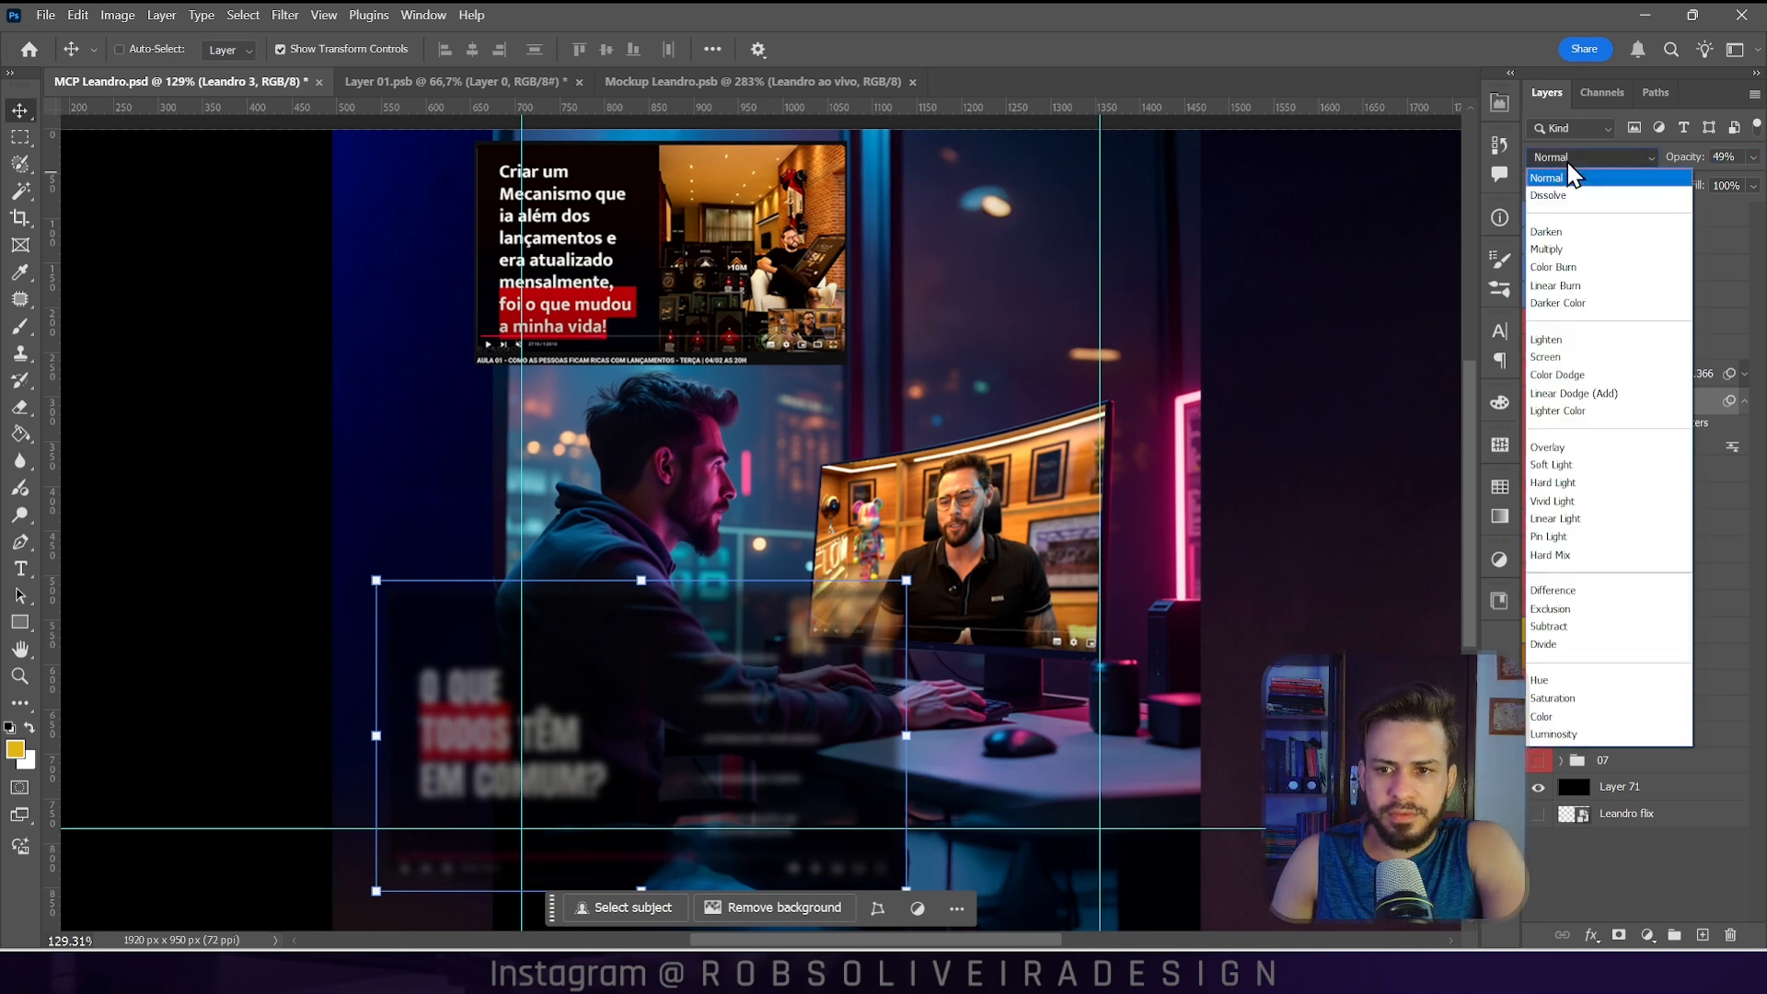
left_click(1570, 175)
key("Down")
key("Down")
key("Down")
key("Down")
key("Down")
key("Down")
key("Down")
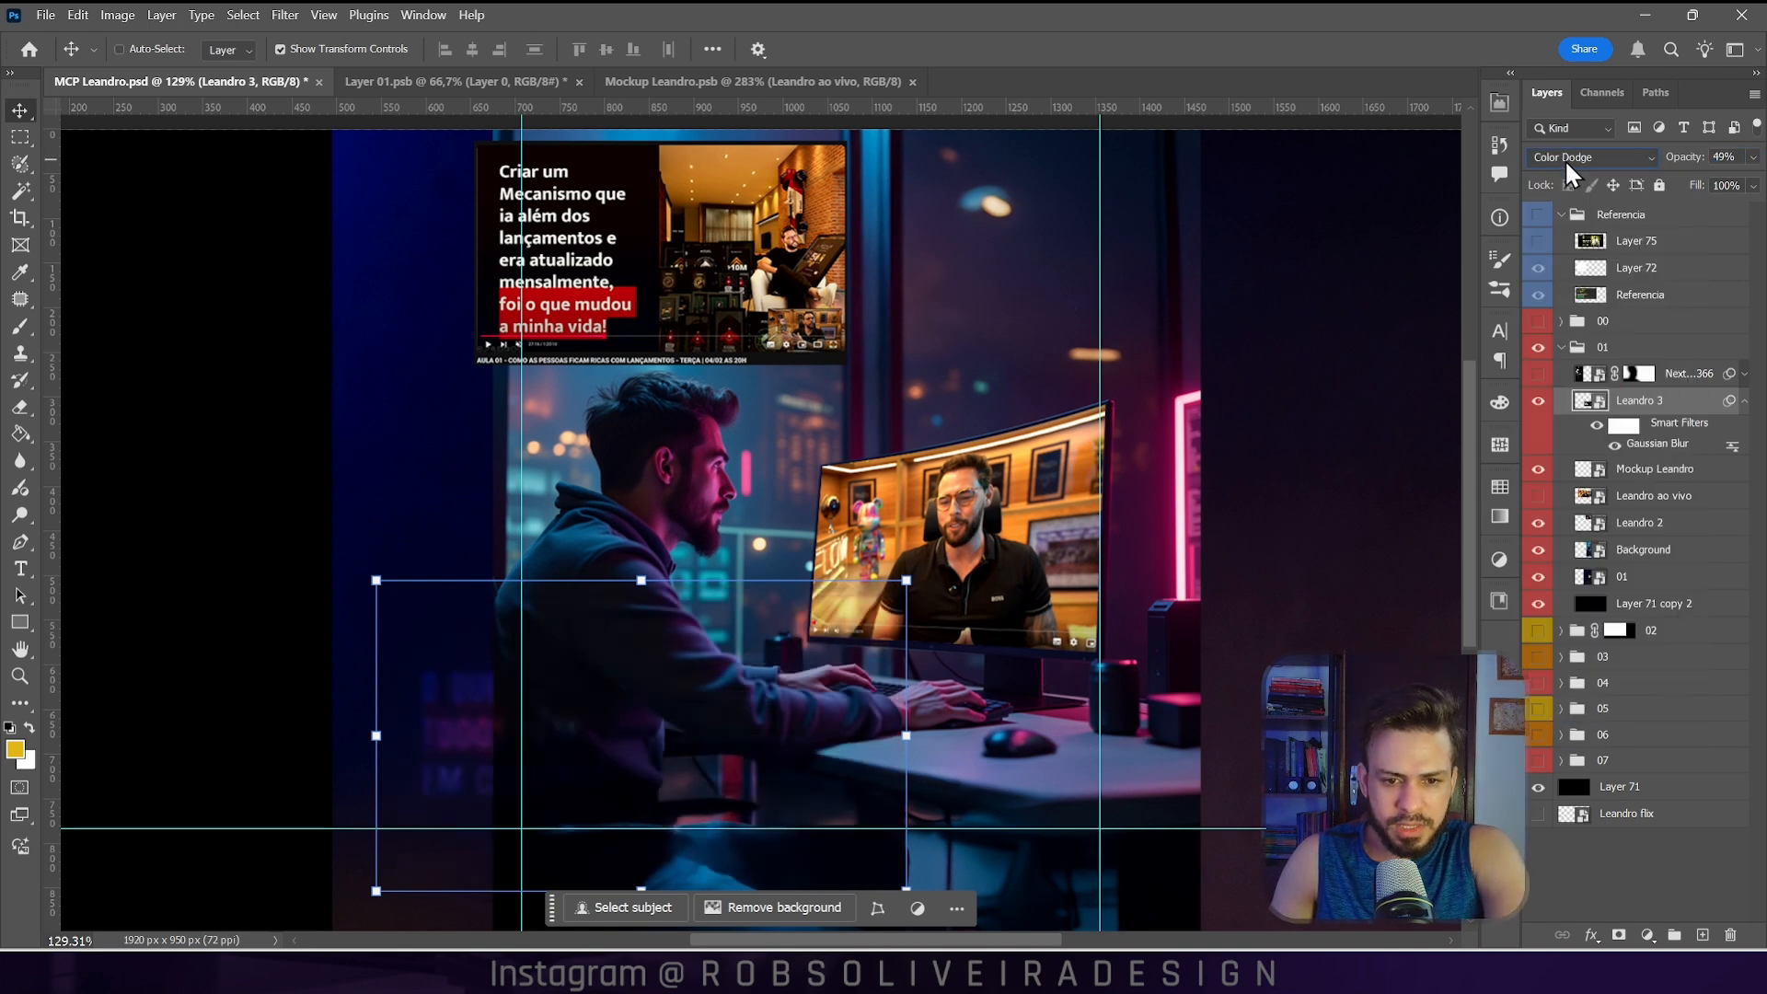
left_click_drag(780, 725, 817, 725)
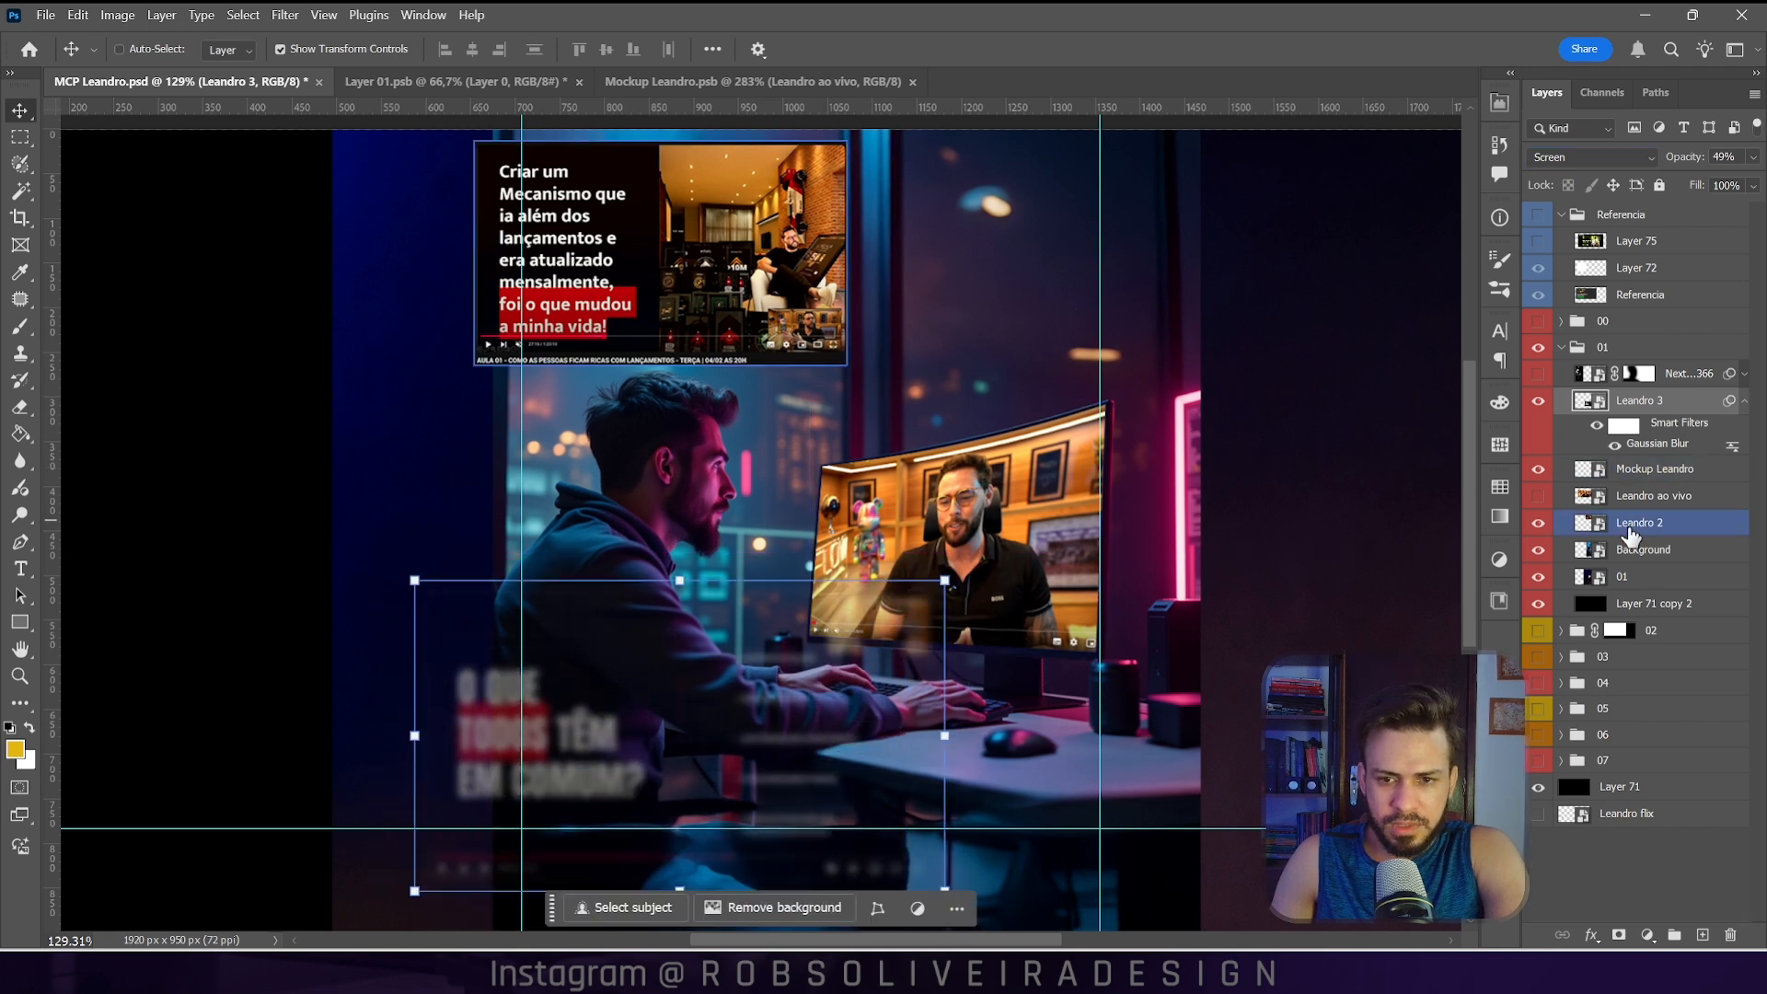
Step: Copy the Gaussian Blur onto the Leandro 2 picture and move it between the man's head and the monitor
left_click(1627, 532)
left_click_drag(670, 258, 876, 272)
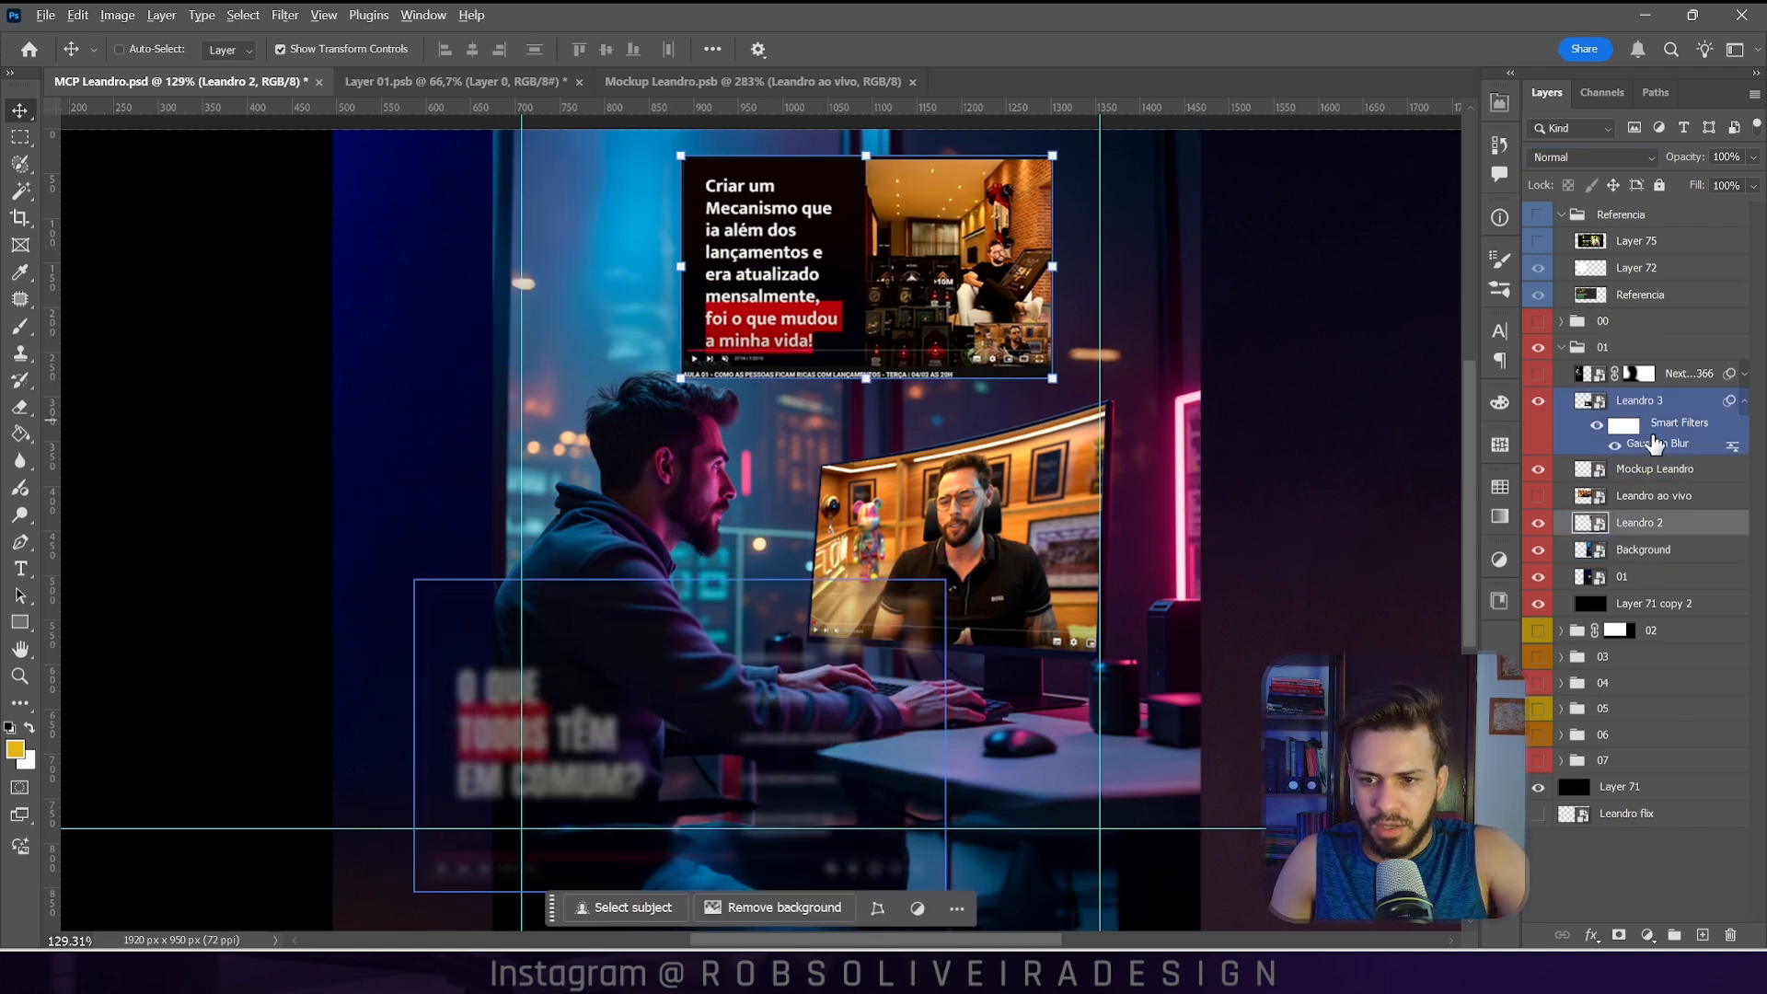
left_click(1649, 529)
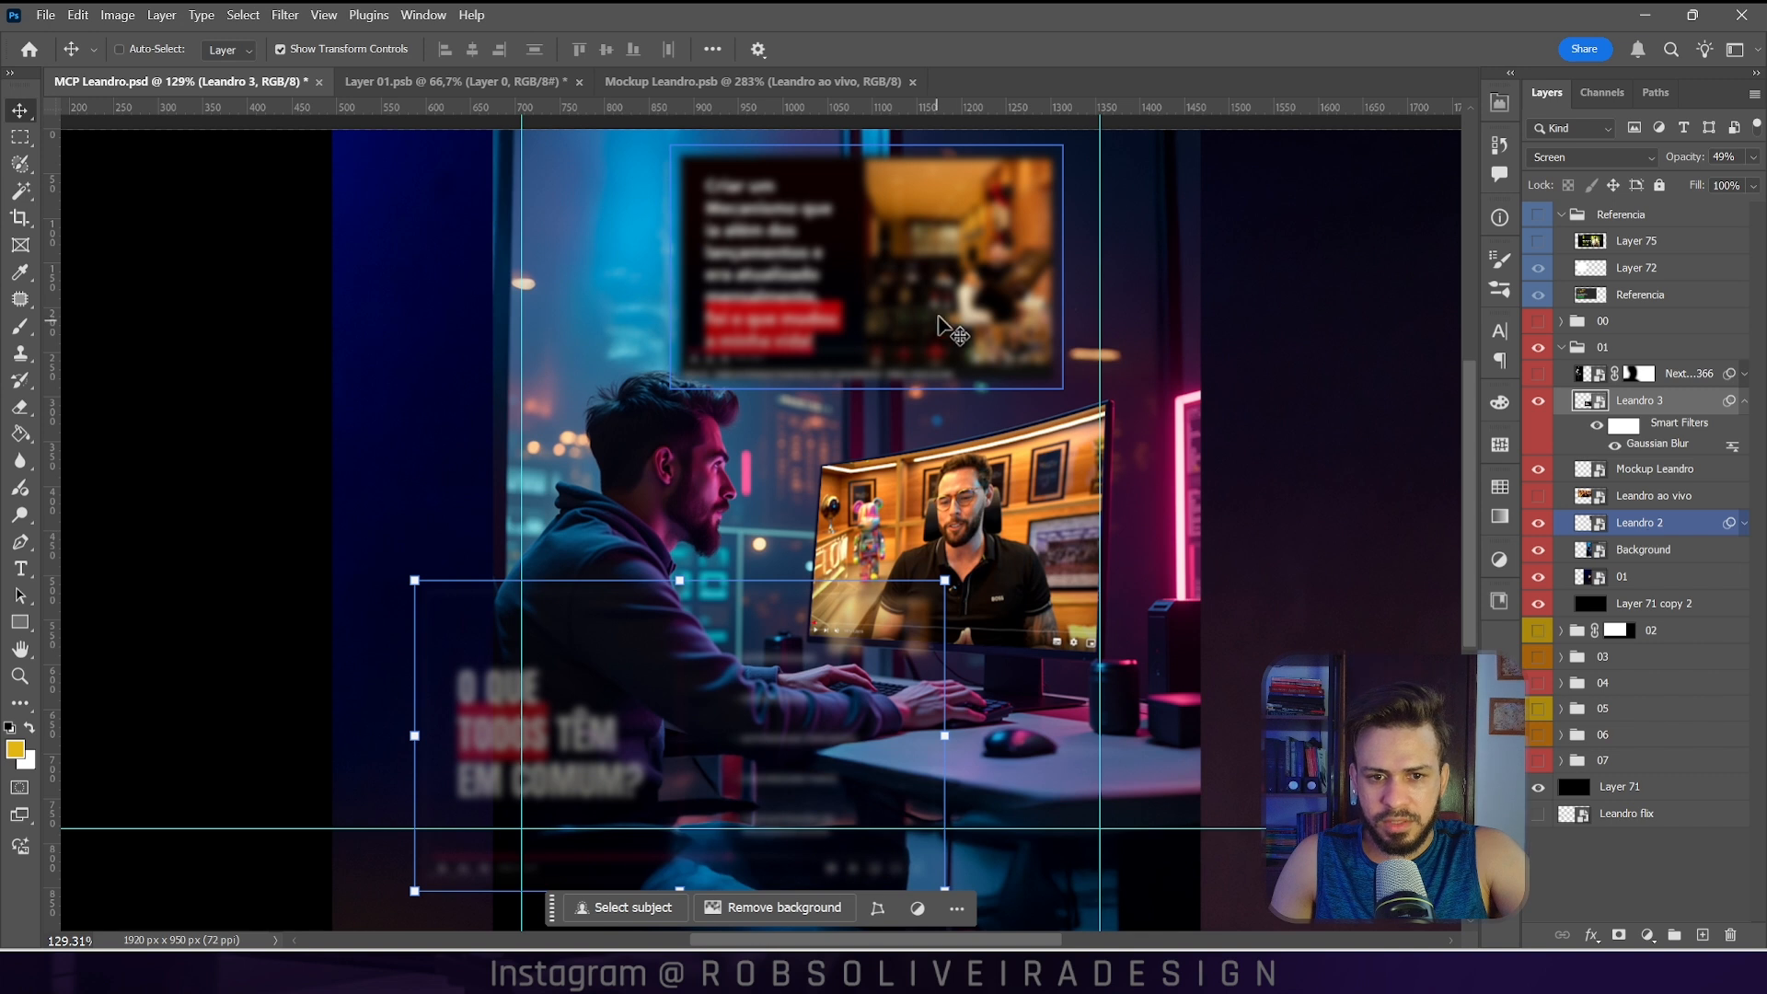
left_click(1645, 532)
left_click_drag(929, 258, 914, 389)
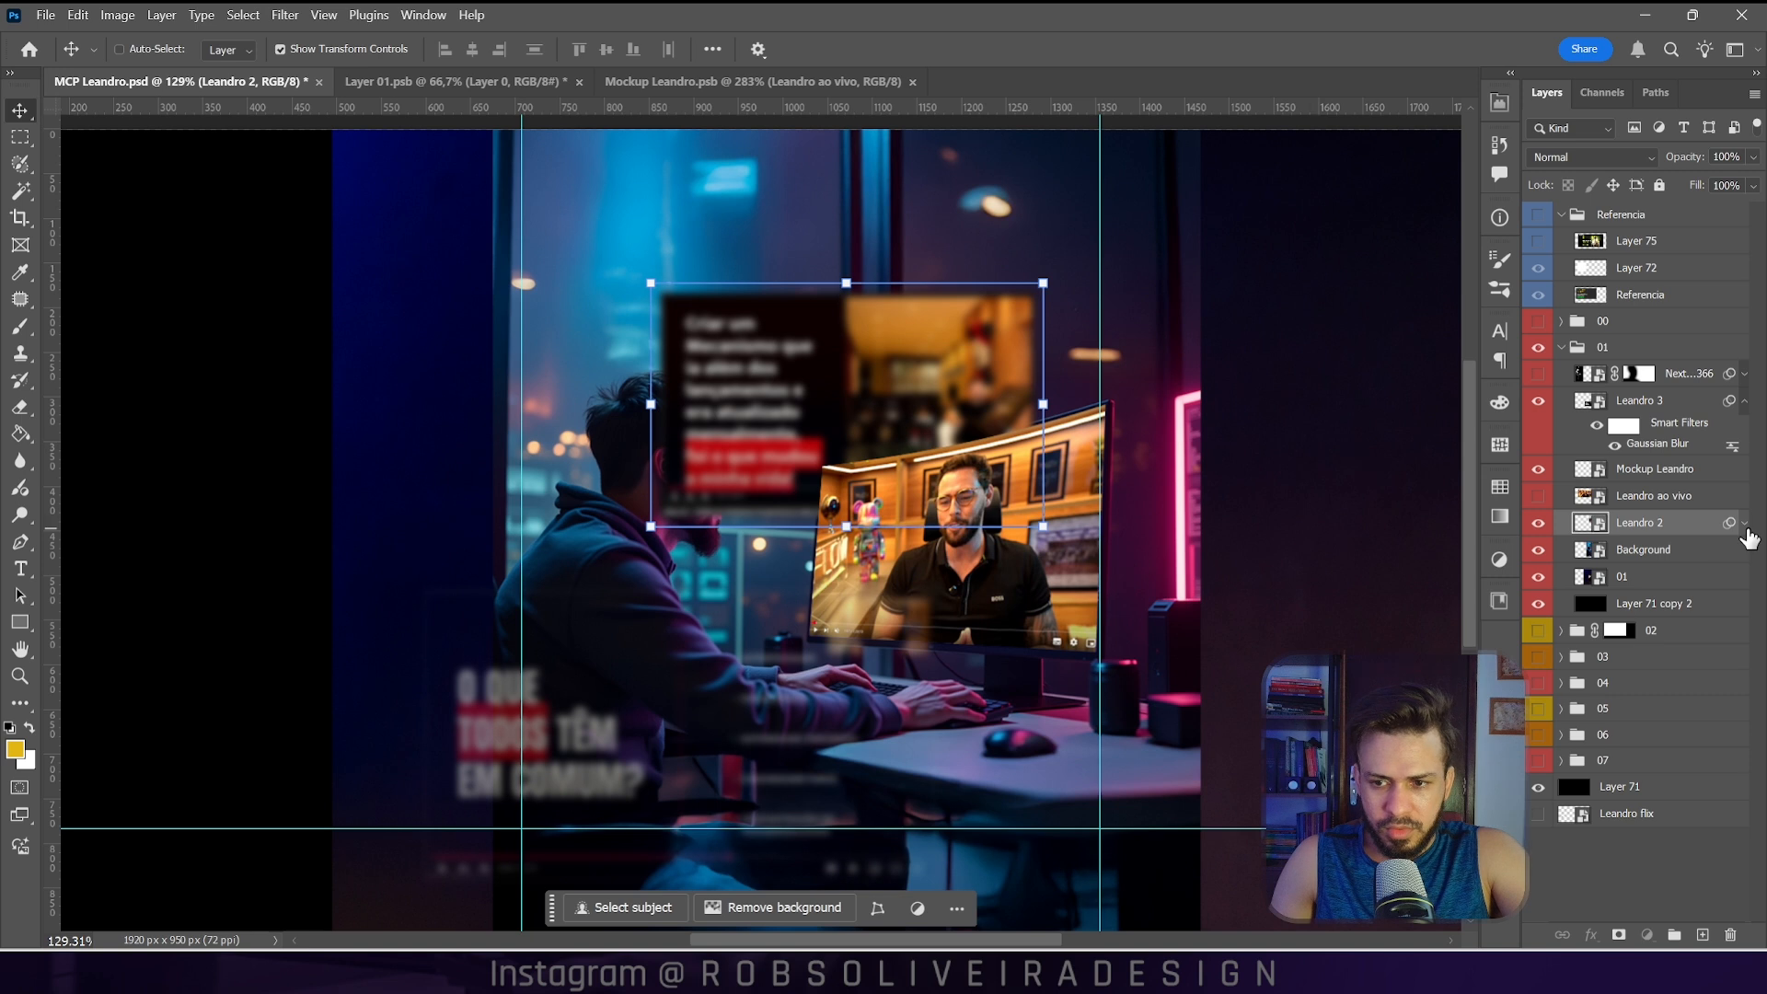
Step: Collapse the smart filter lists of Leandro 2 and Leandro 3 and set Leandro 2's blend mode to Screen
left_click(1744, 522)
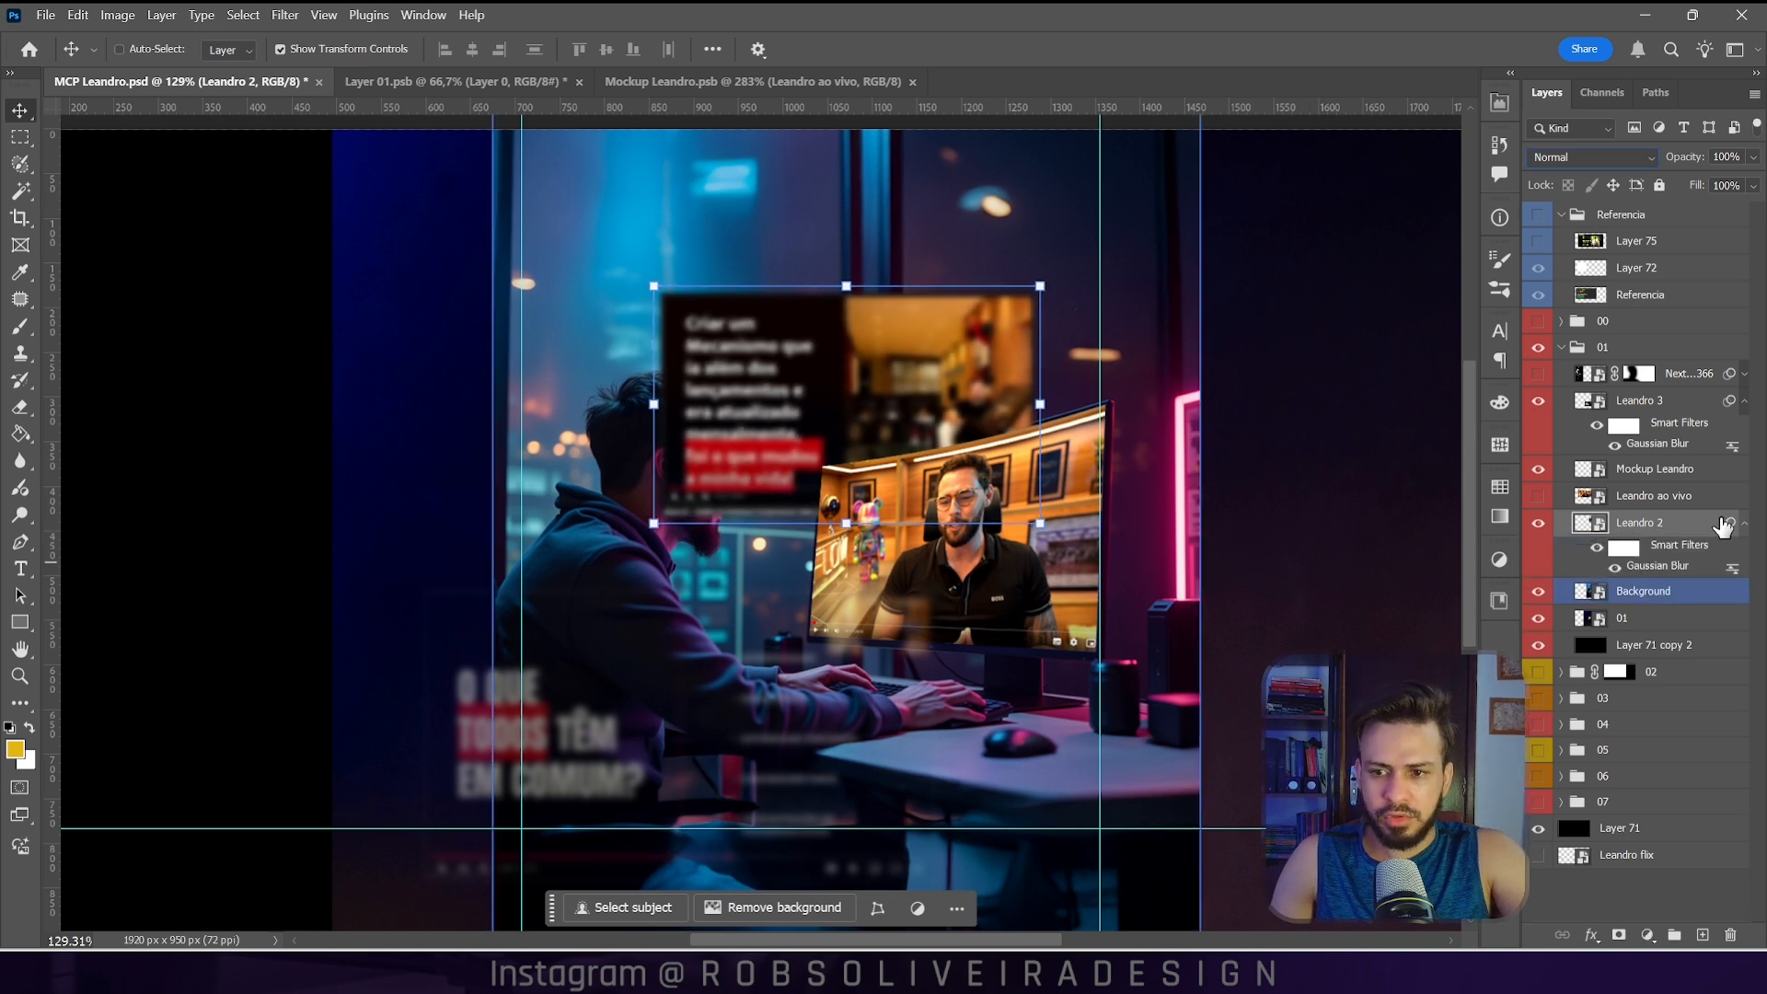
left_click(1745, 522)
left_click(1684, 401)
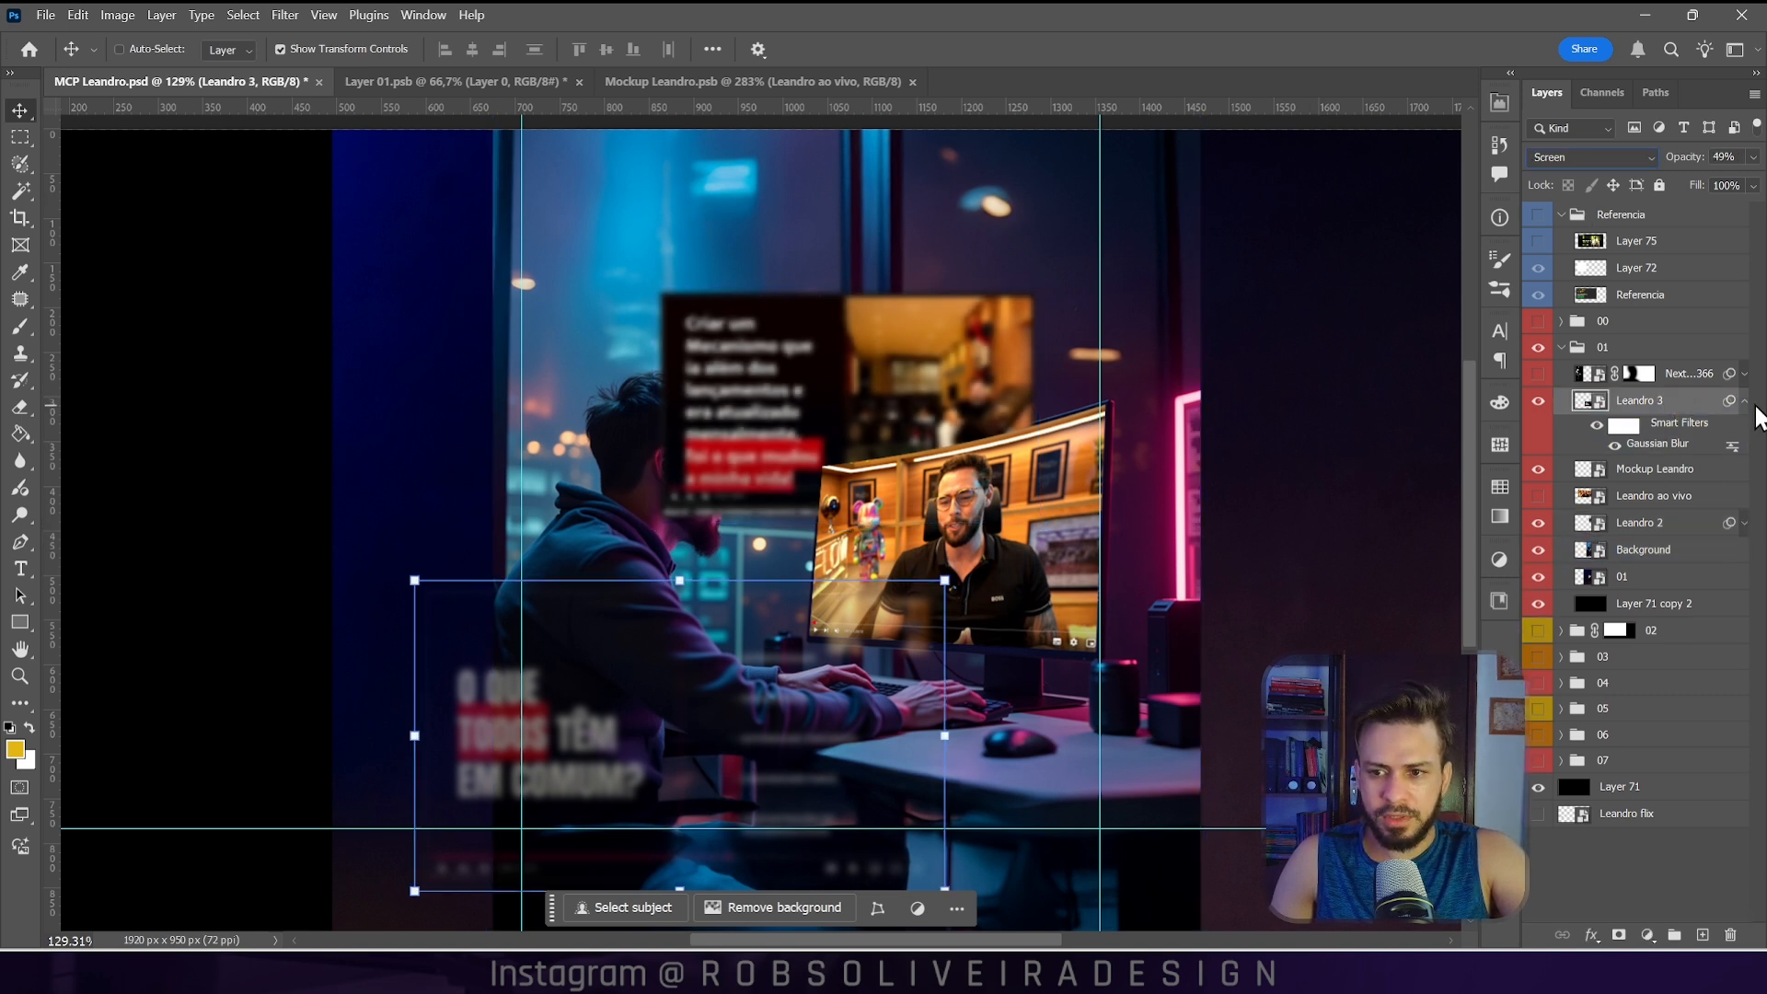
left_click(1743, 401)
left_click(1712, 483)
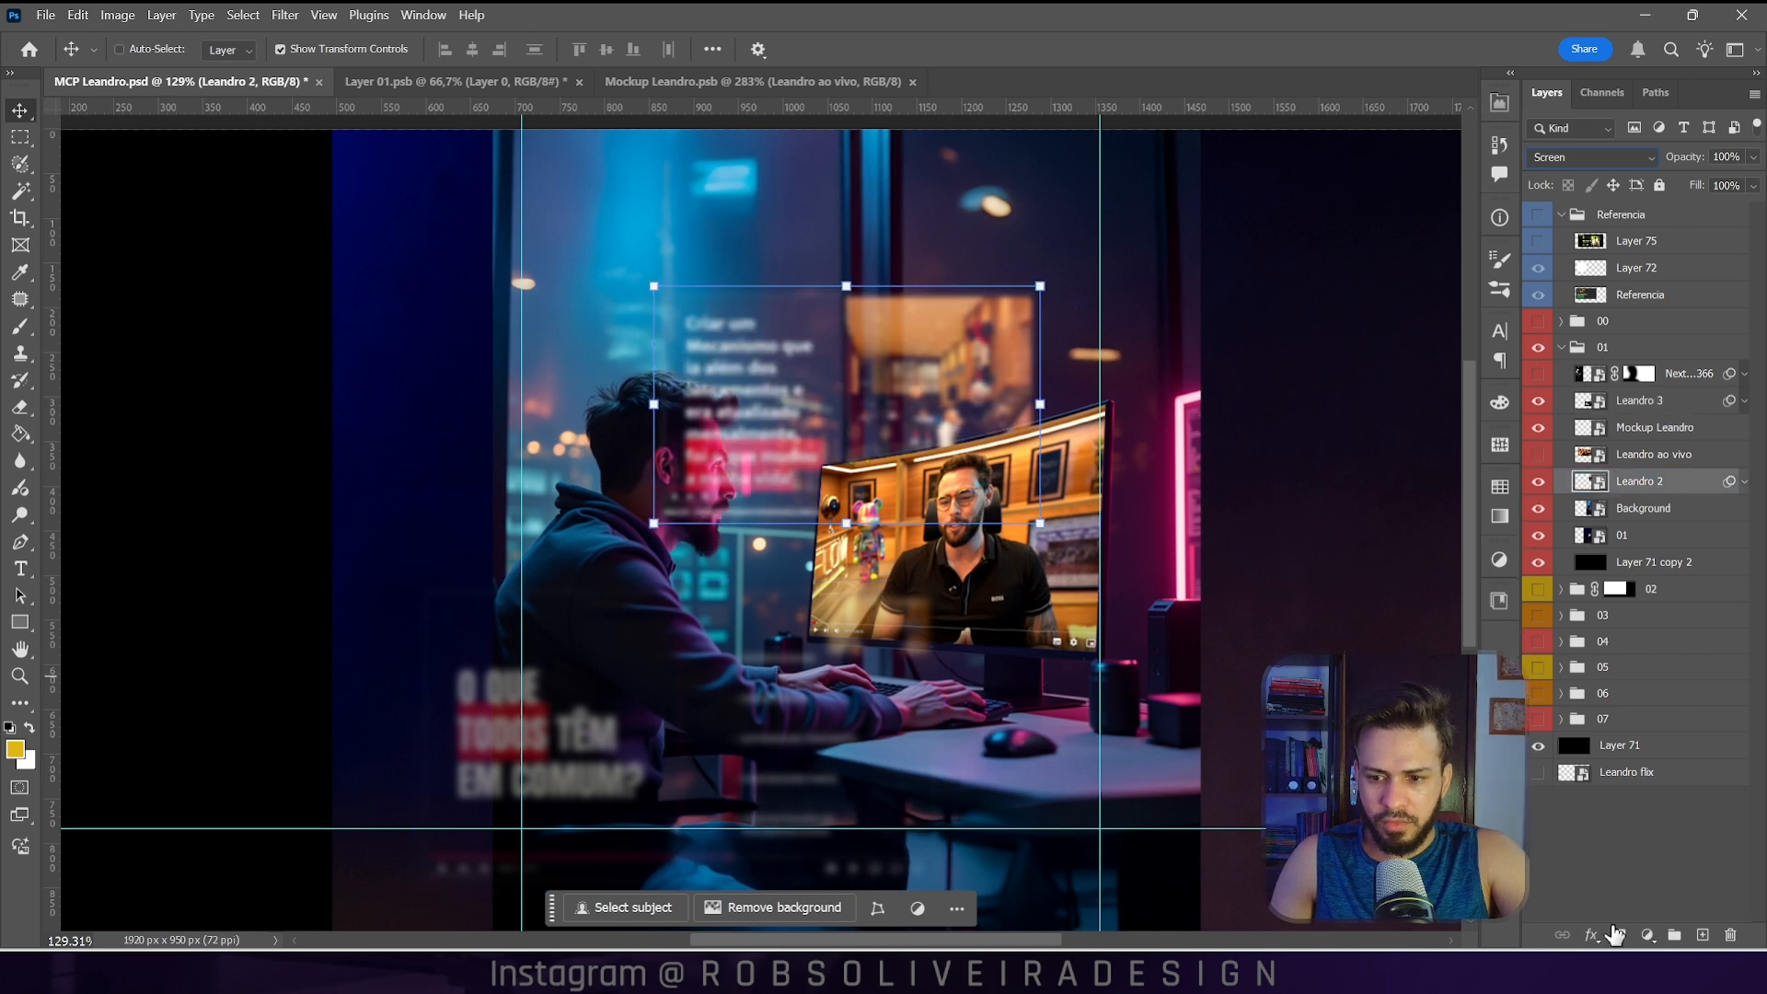
Step: Add a layer mask to Leandro 2 and select the man as the subject of the Background layer
left_click(1618, 936)
scroll(709, 451, "up", 5)
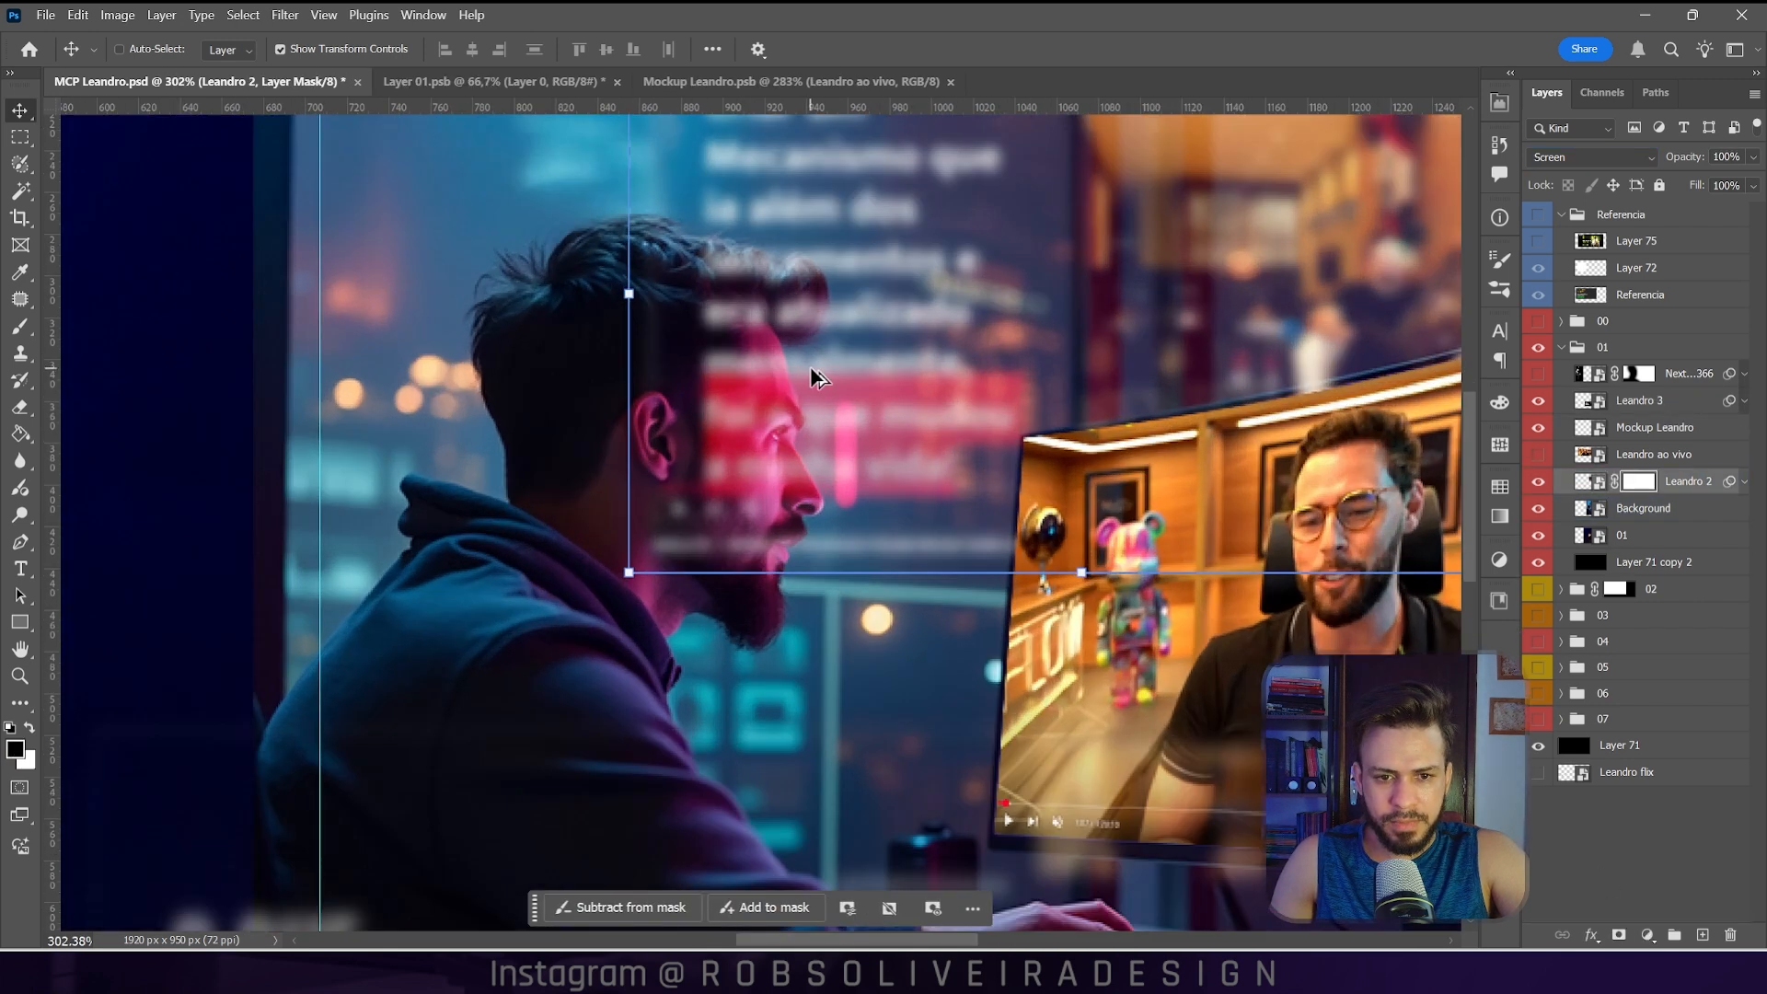
scroll(746, 389, "up", 2)
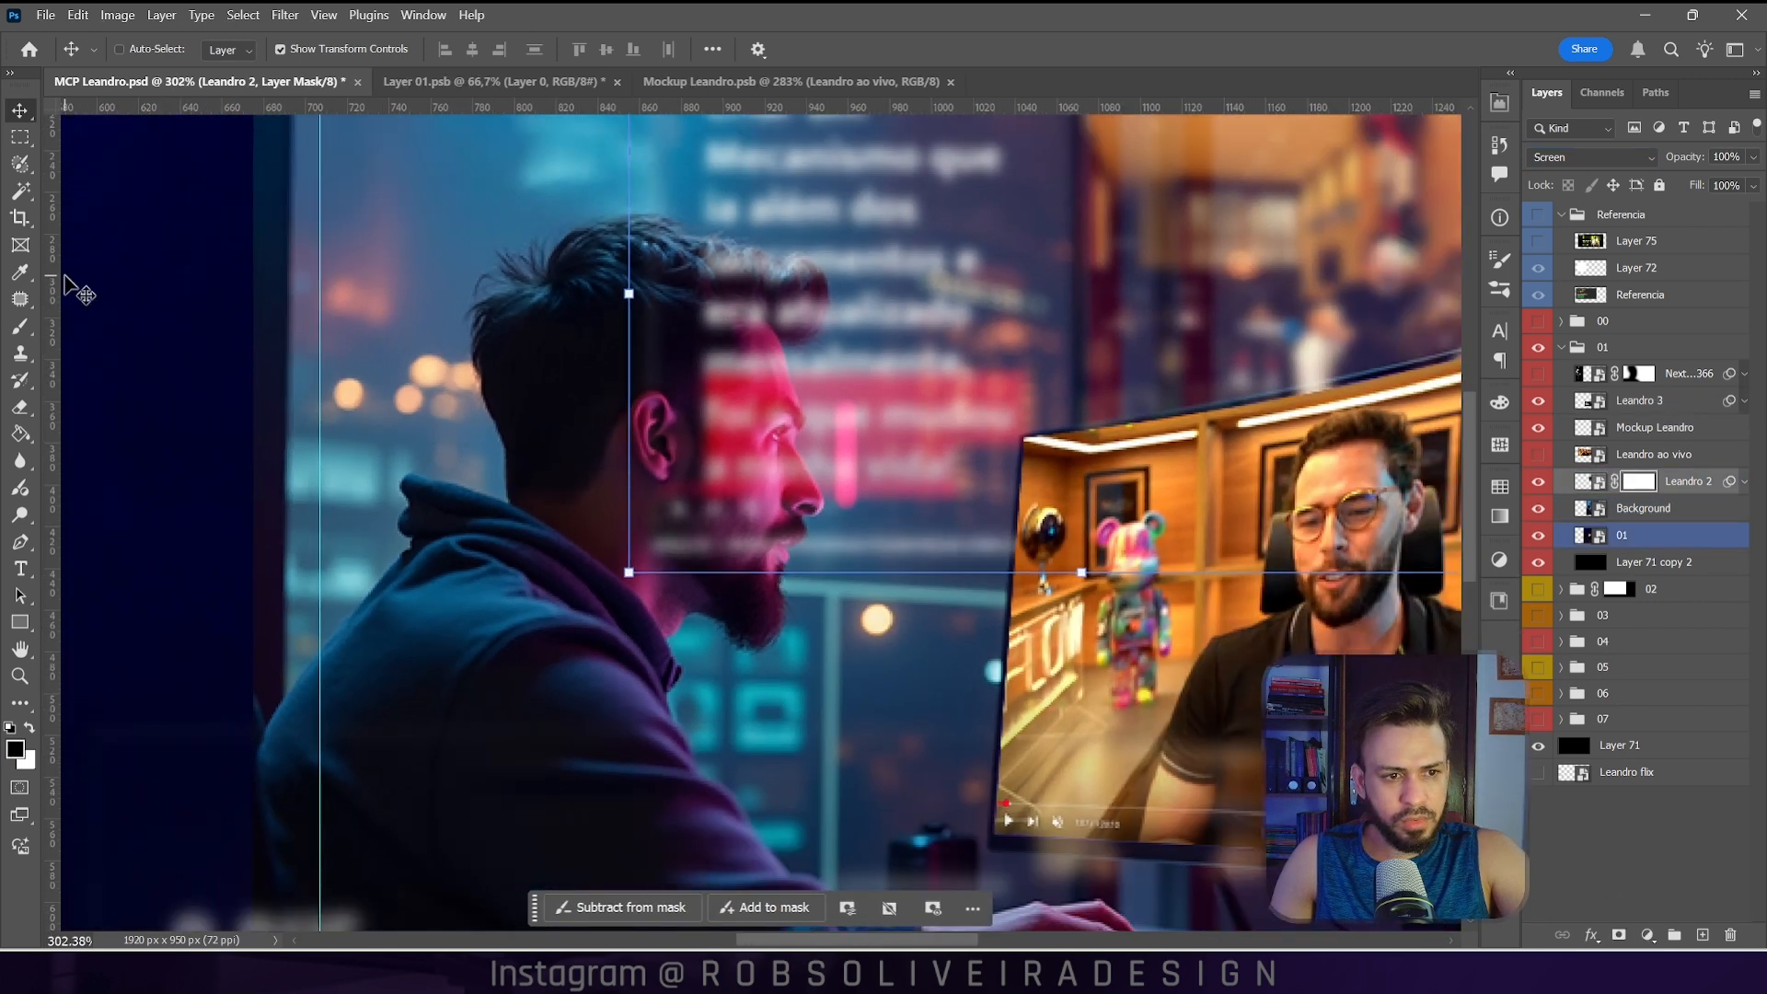
left_click(1536, 509)
left_click(1536, 511)
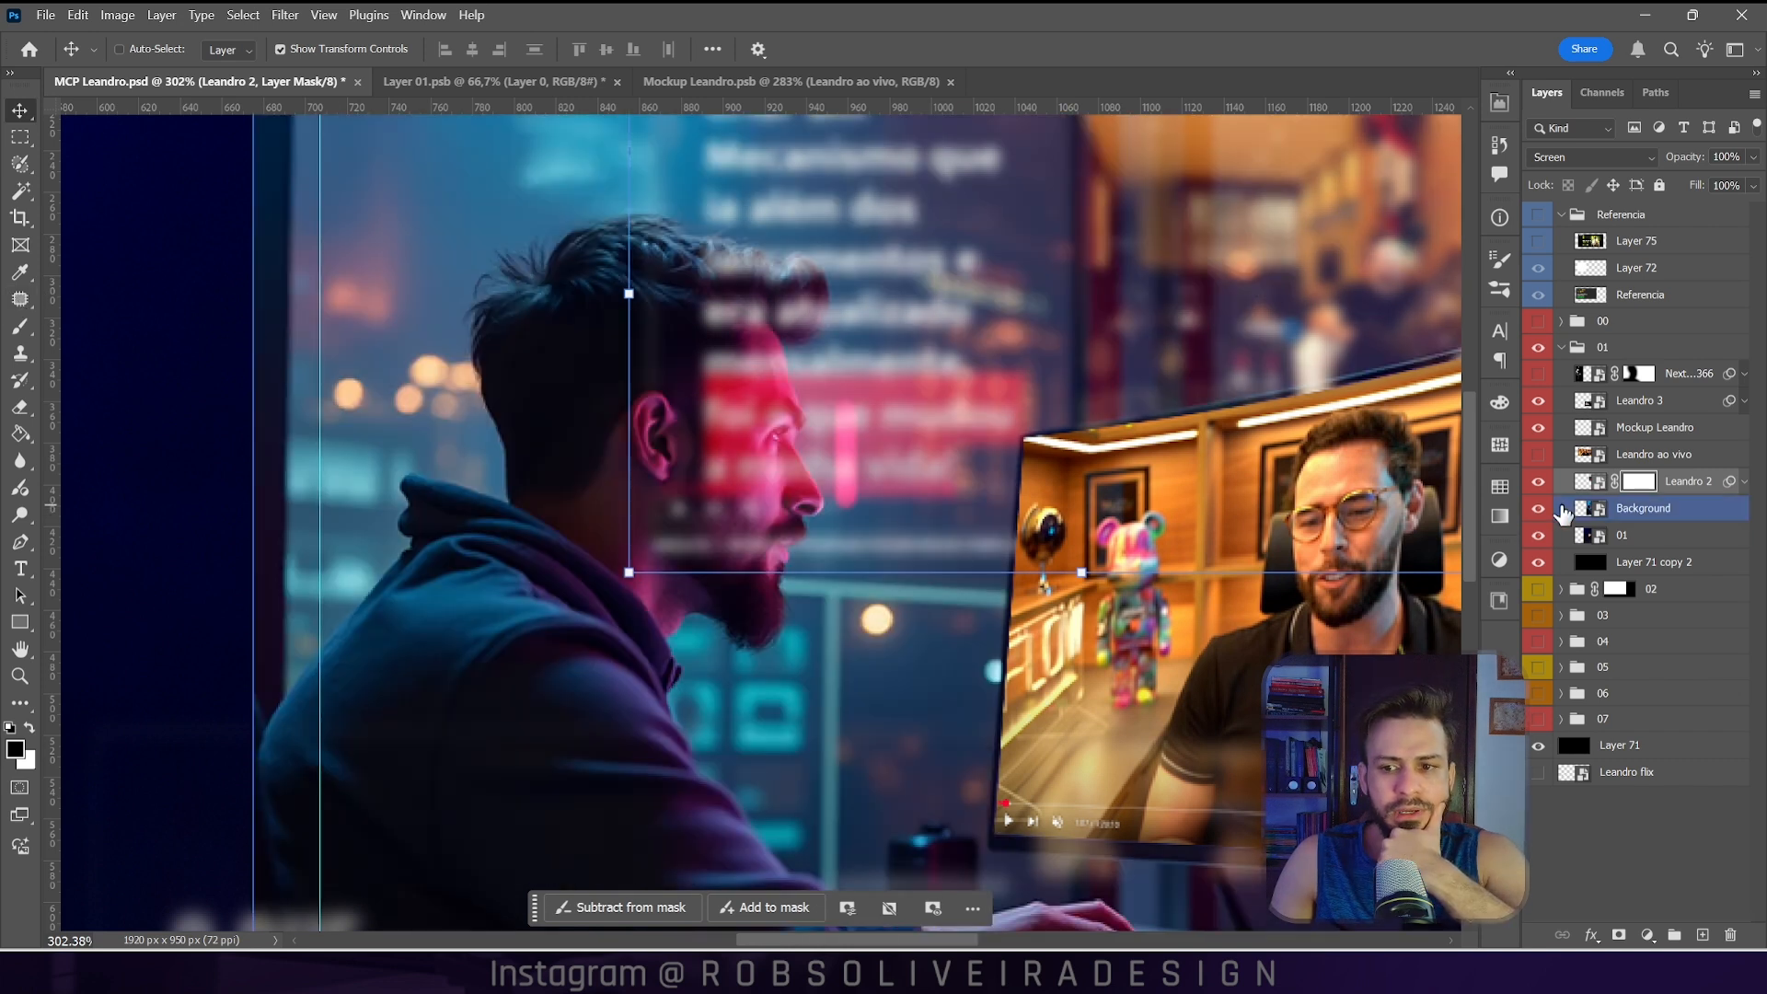
left_click(1590, 508)
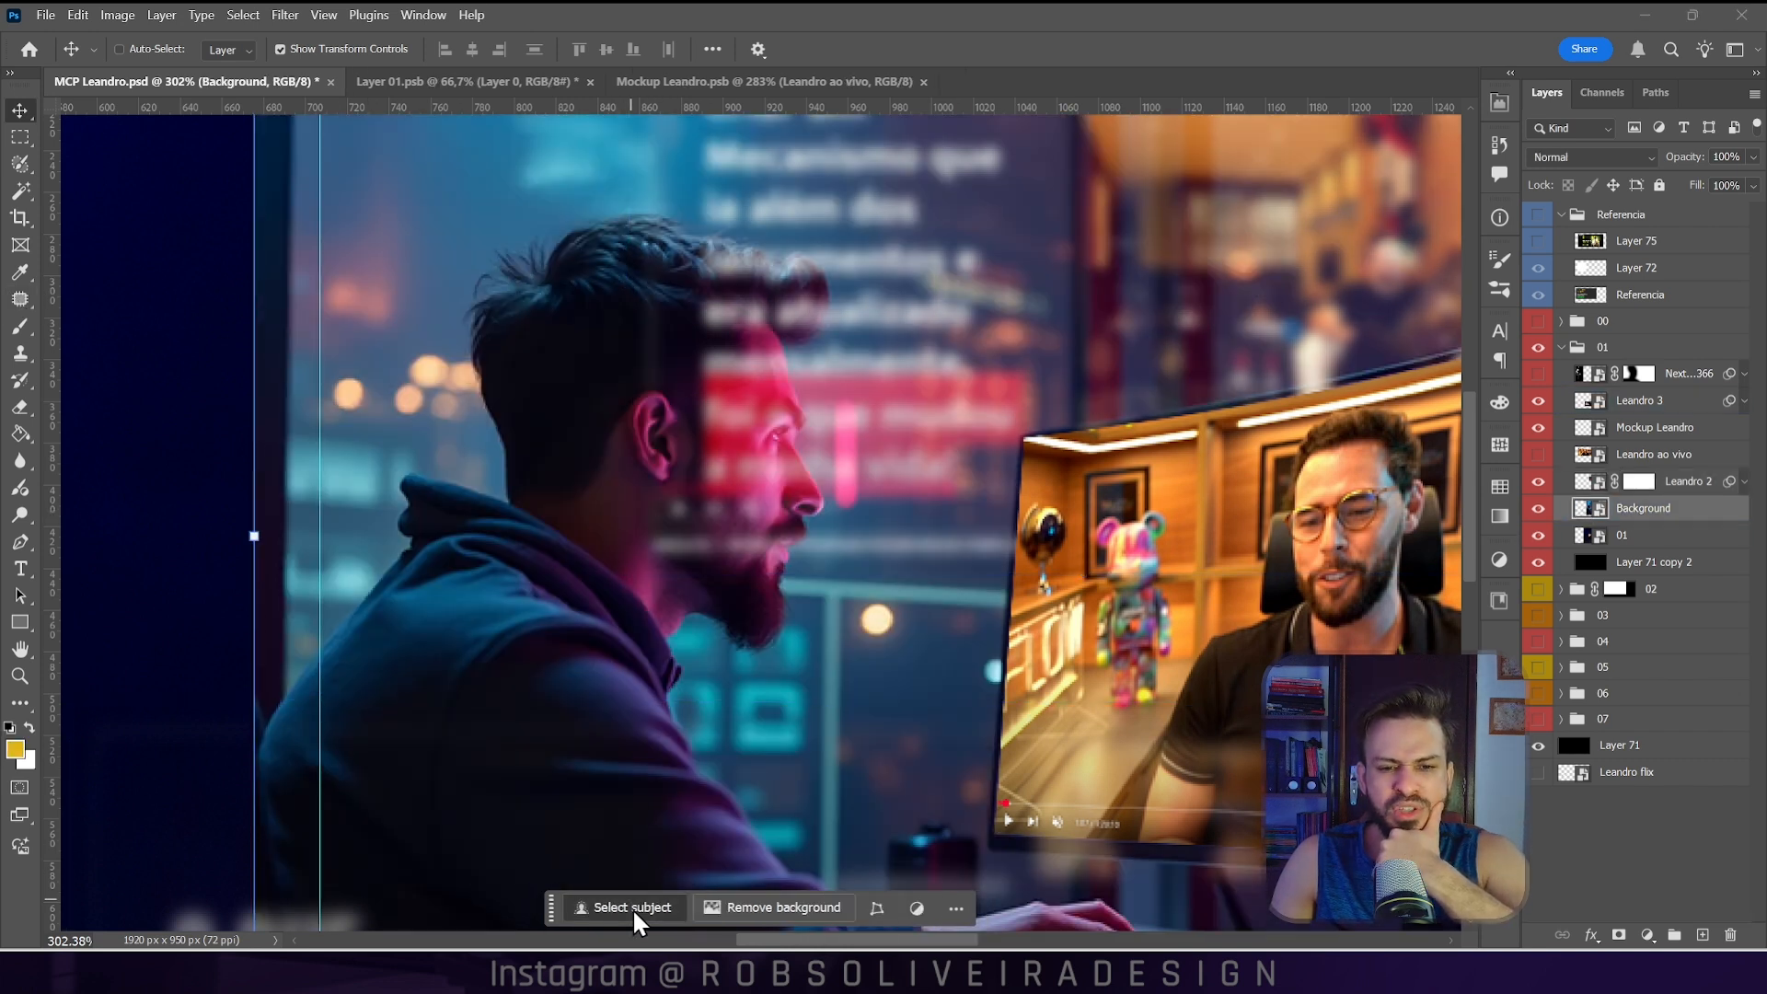
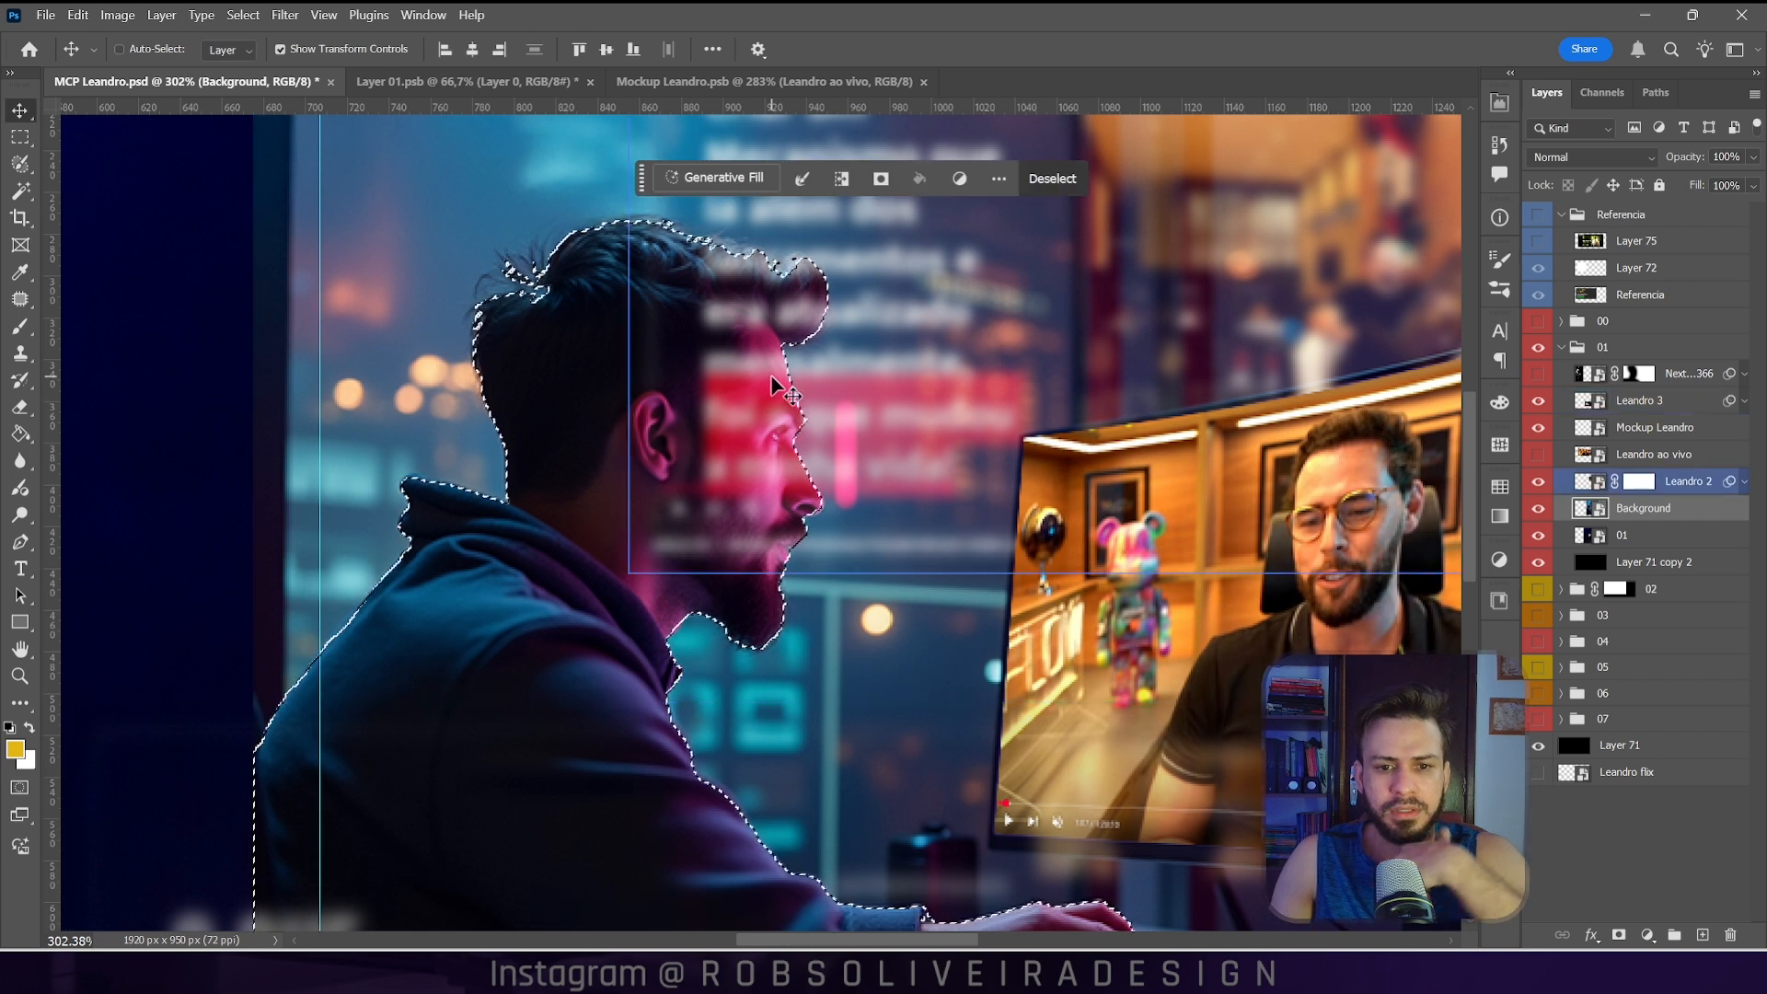
Step: Paint black on Leandro 2's mask inside the selection to clear the picture from the man's head, and deselect
left_click(1638, 483)
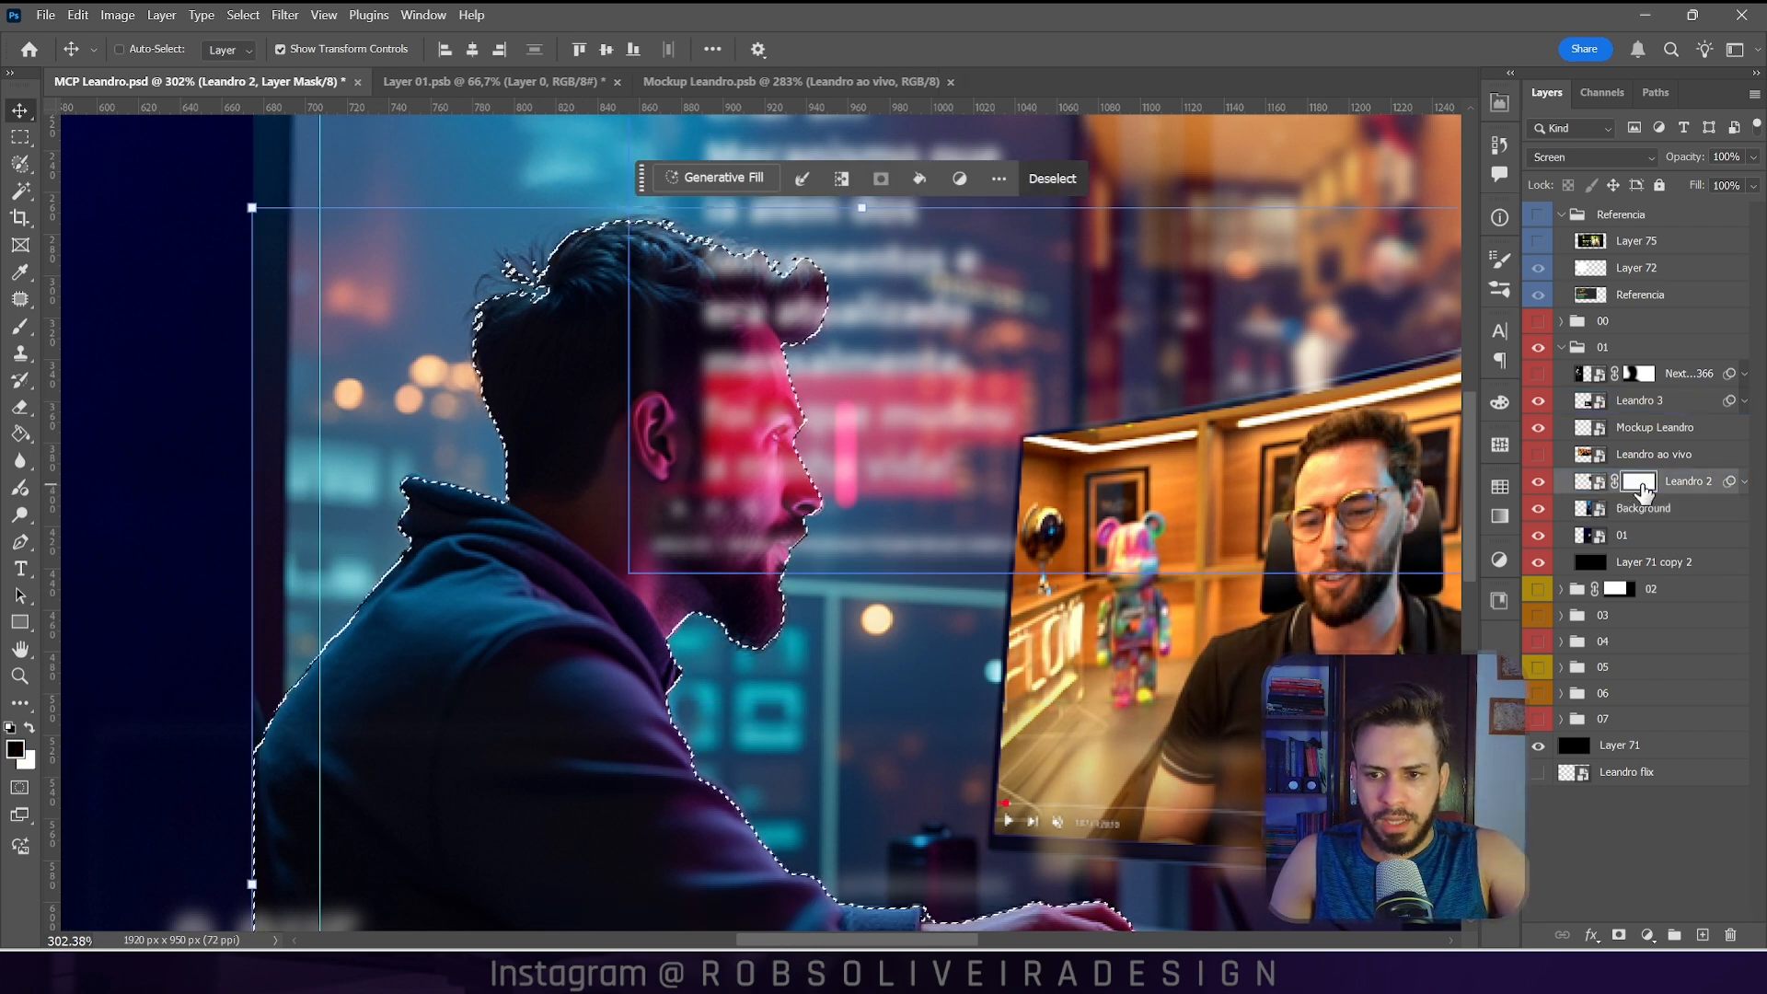
key("b")
mouse_move(738, 420)
left_mouse_down()
mouse_move(761, 371)
mouse_move(783, 474)
left_mouse_up()
left_click(150, 49)
left_click_drag(97, 114, 118, 114)
left_click_drag(798, 433, 710, 386)
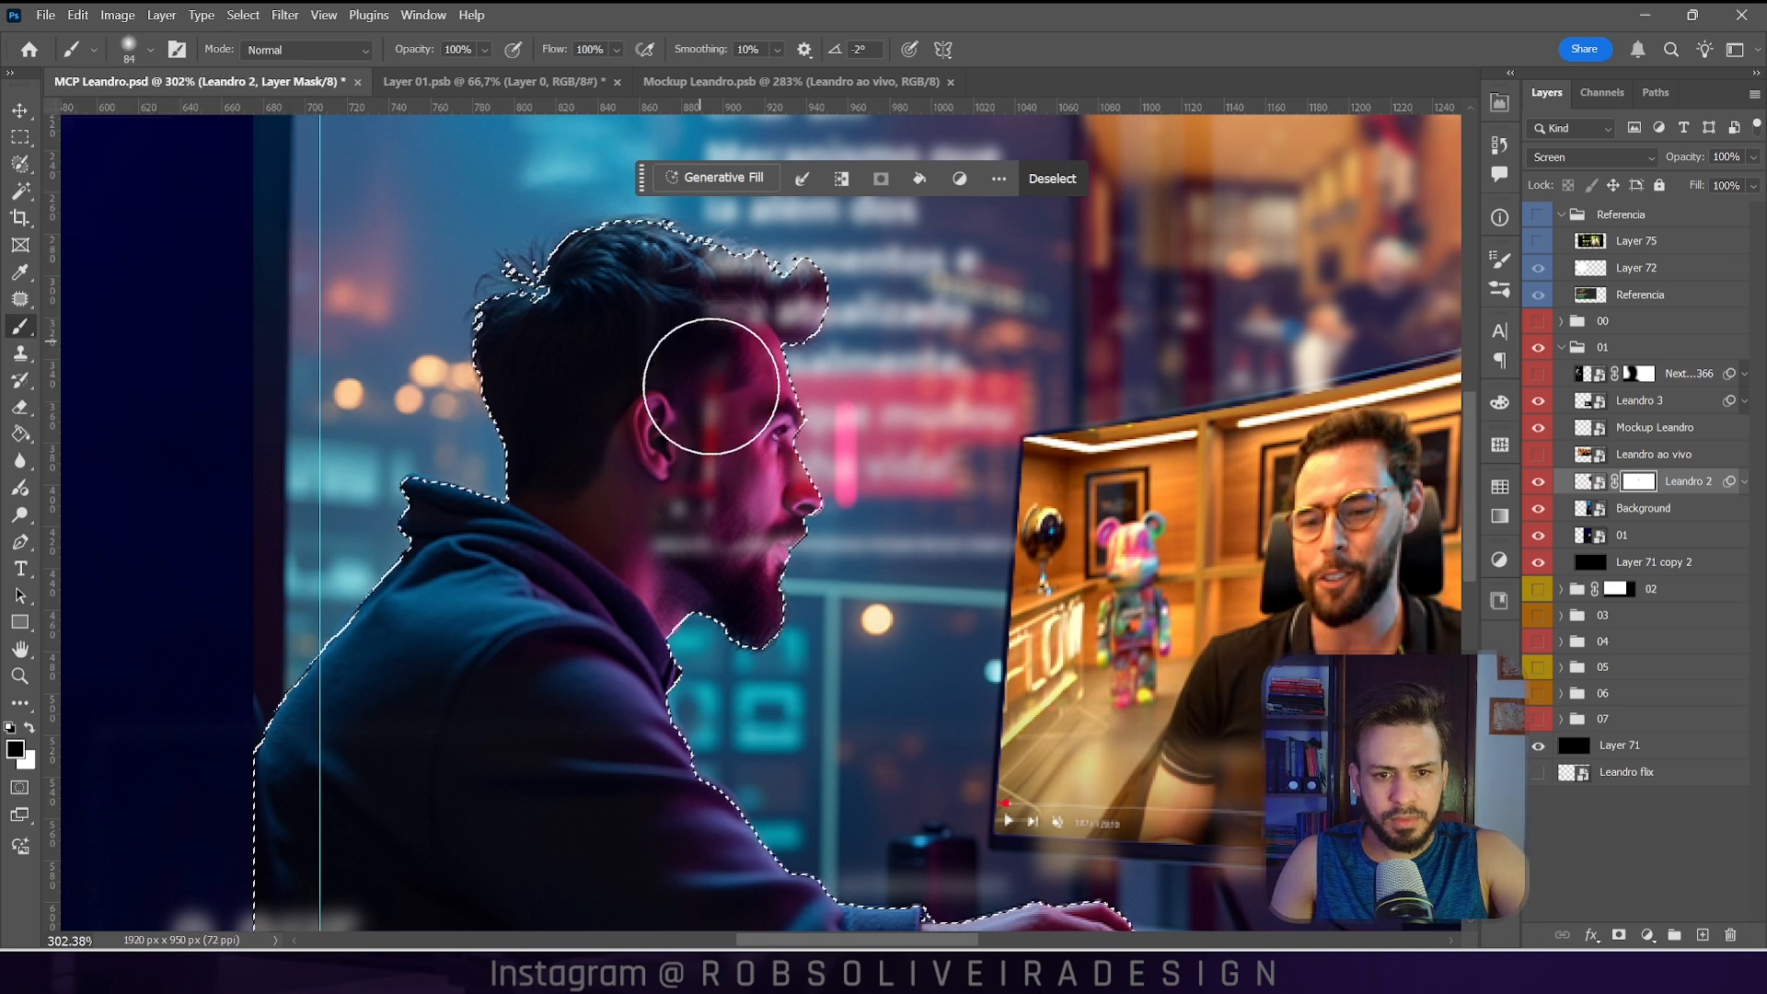
left_click_drag(710, 387, 776, 286)
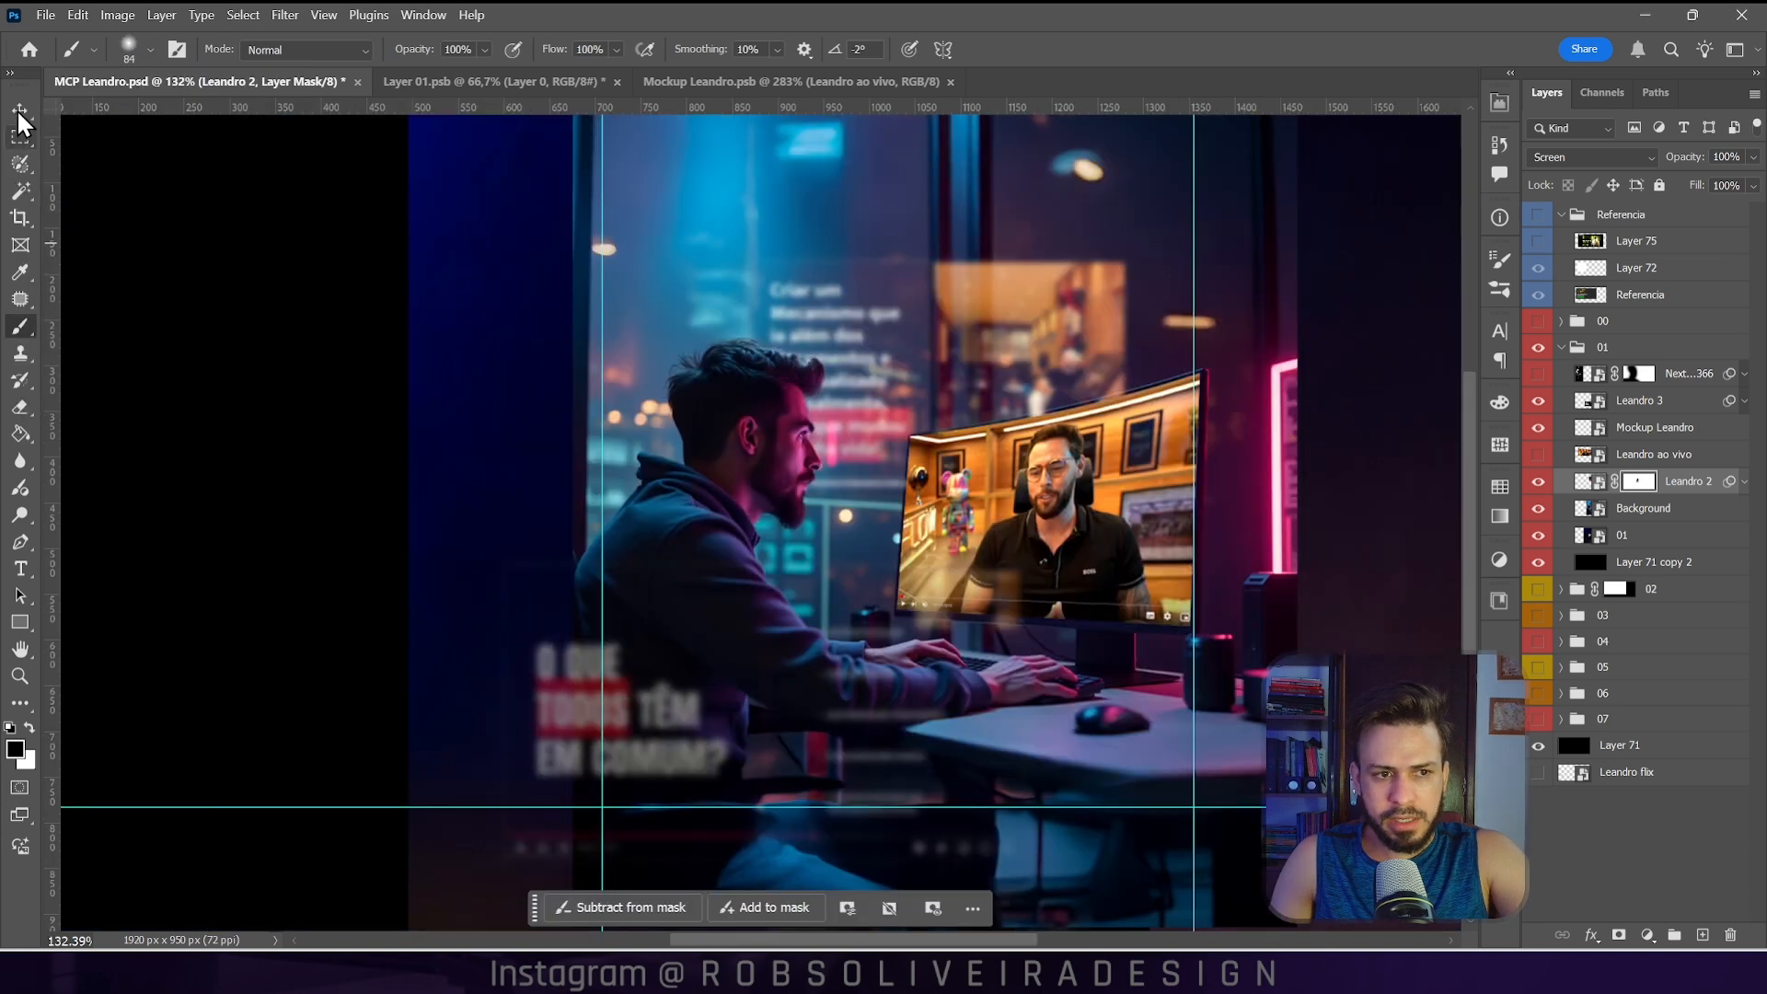
Step: Fully desaturate the Background layer with Hue/Saturation
left_click(18, 111)
scroll(833, 505, "up", 3)
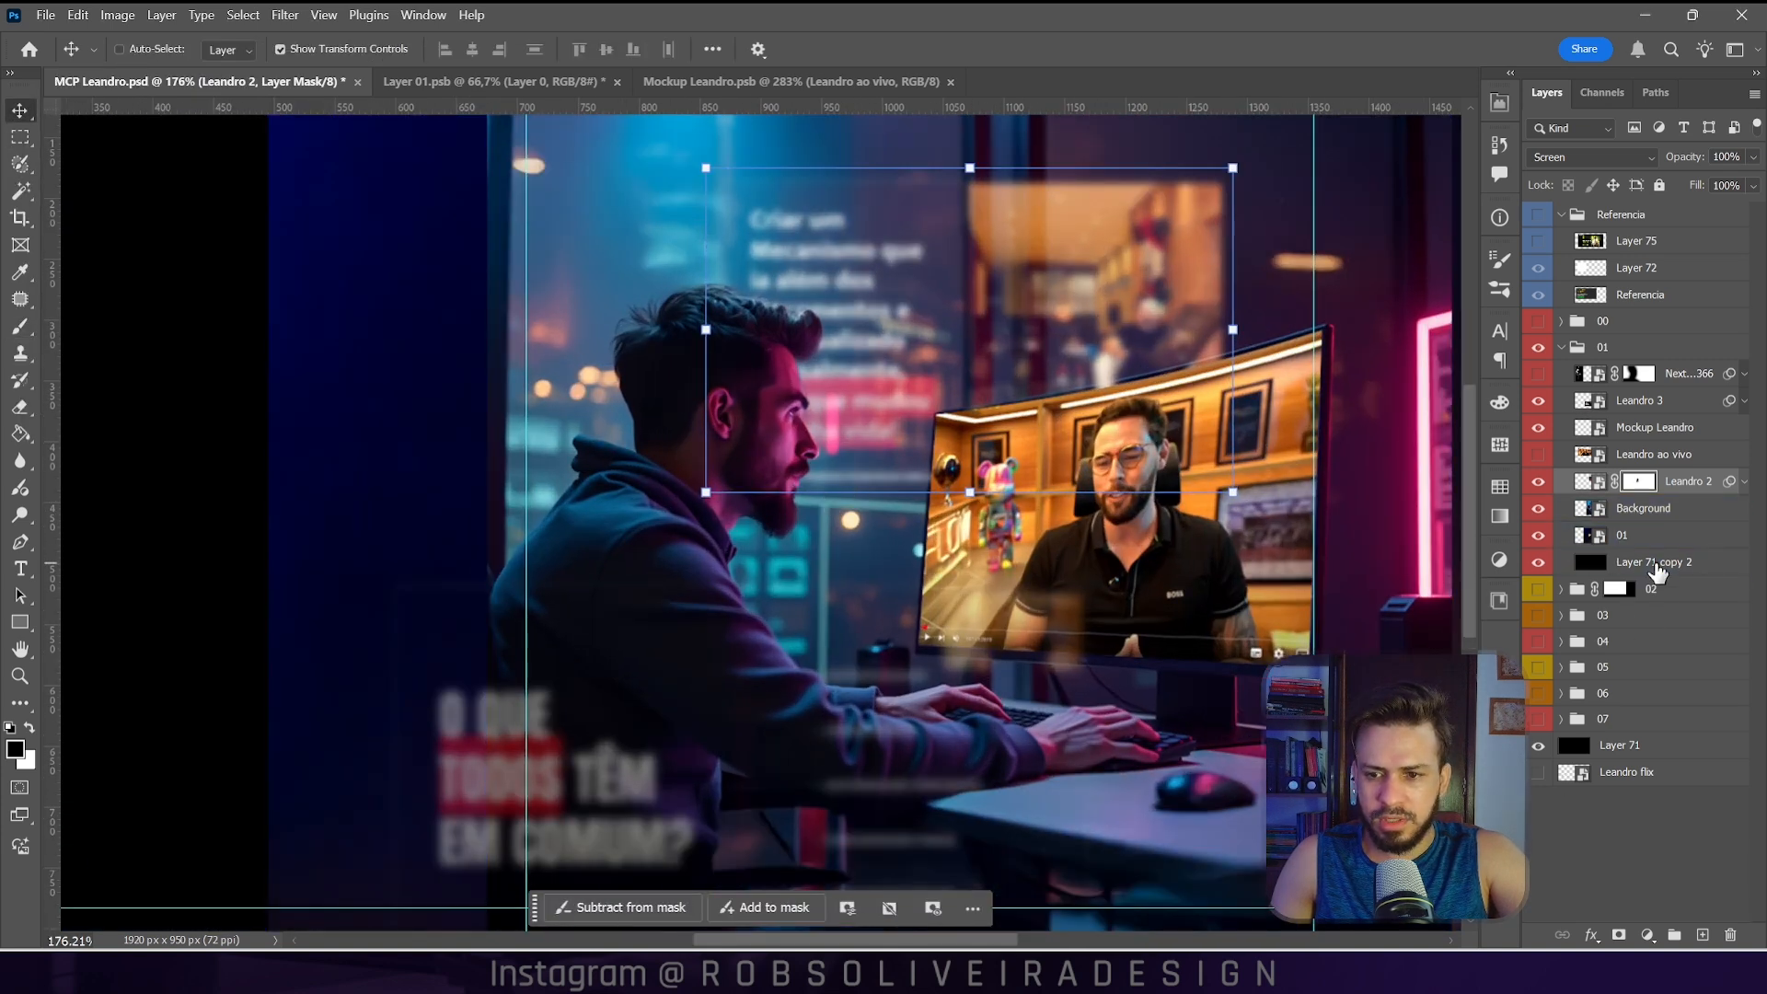
left_click(1549, 508)
left_click(1548, 506)
left_click(1548, 506)
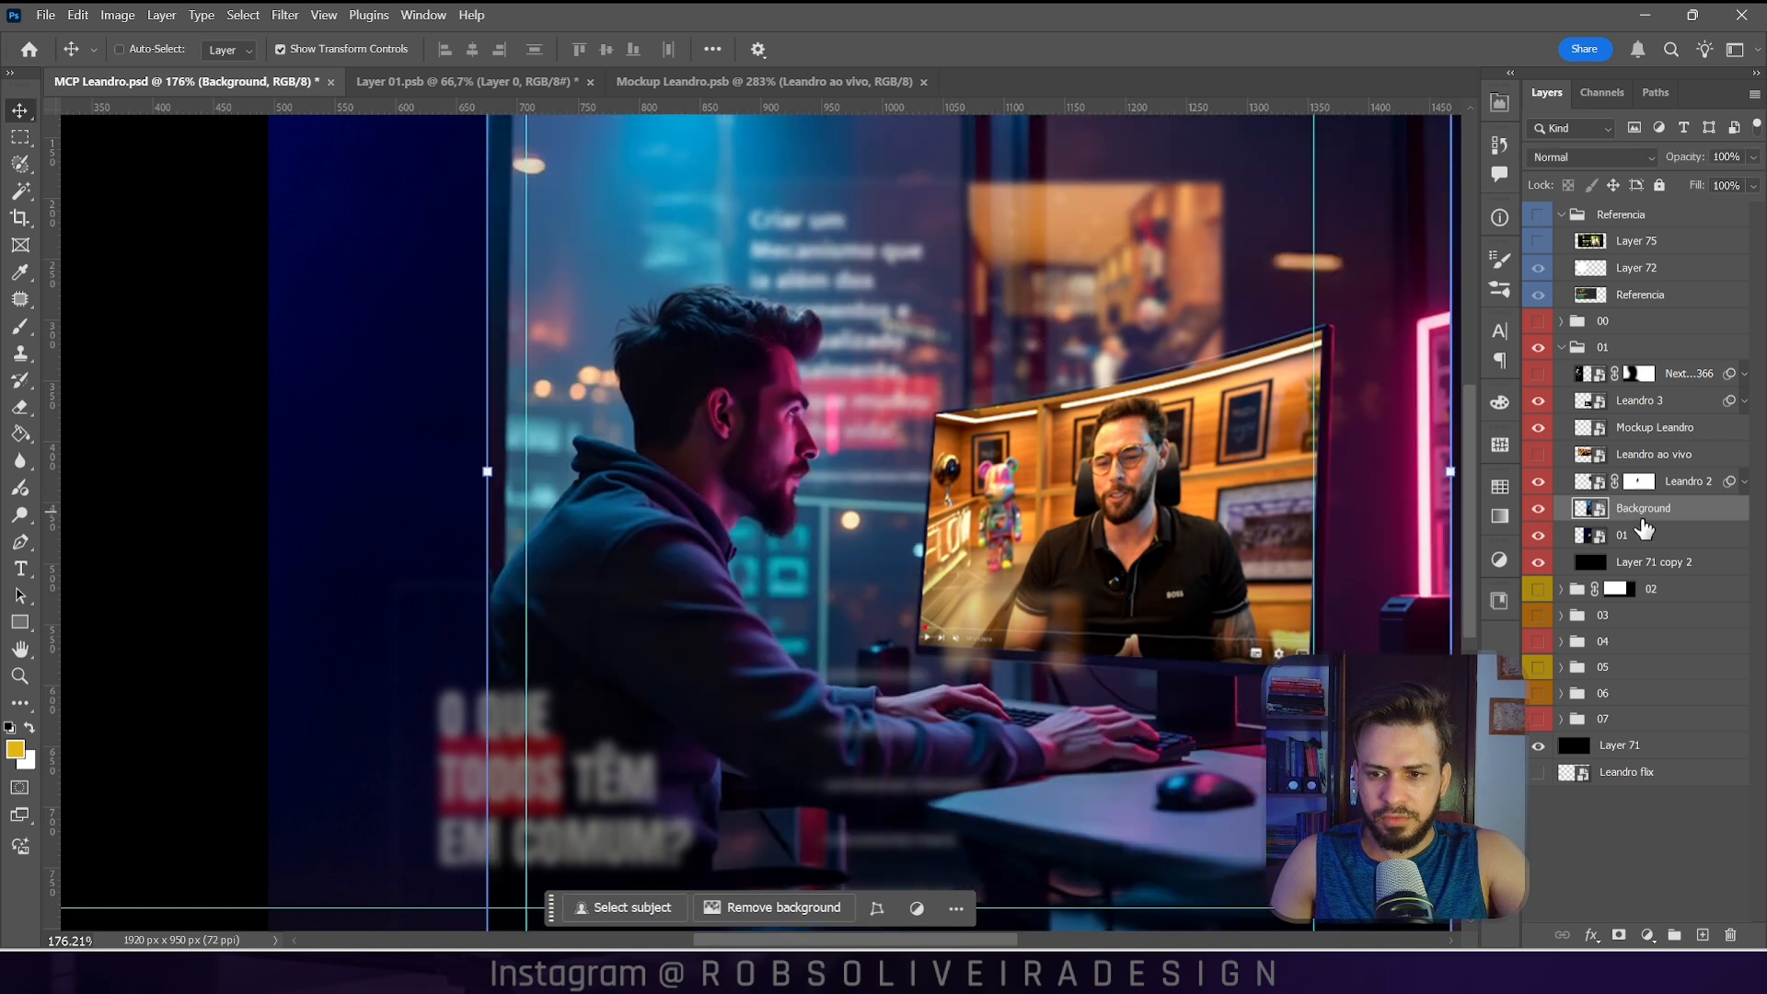
key("ctrl+u")
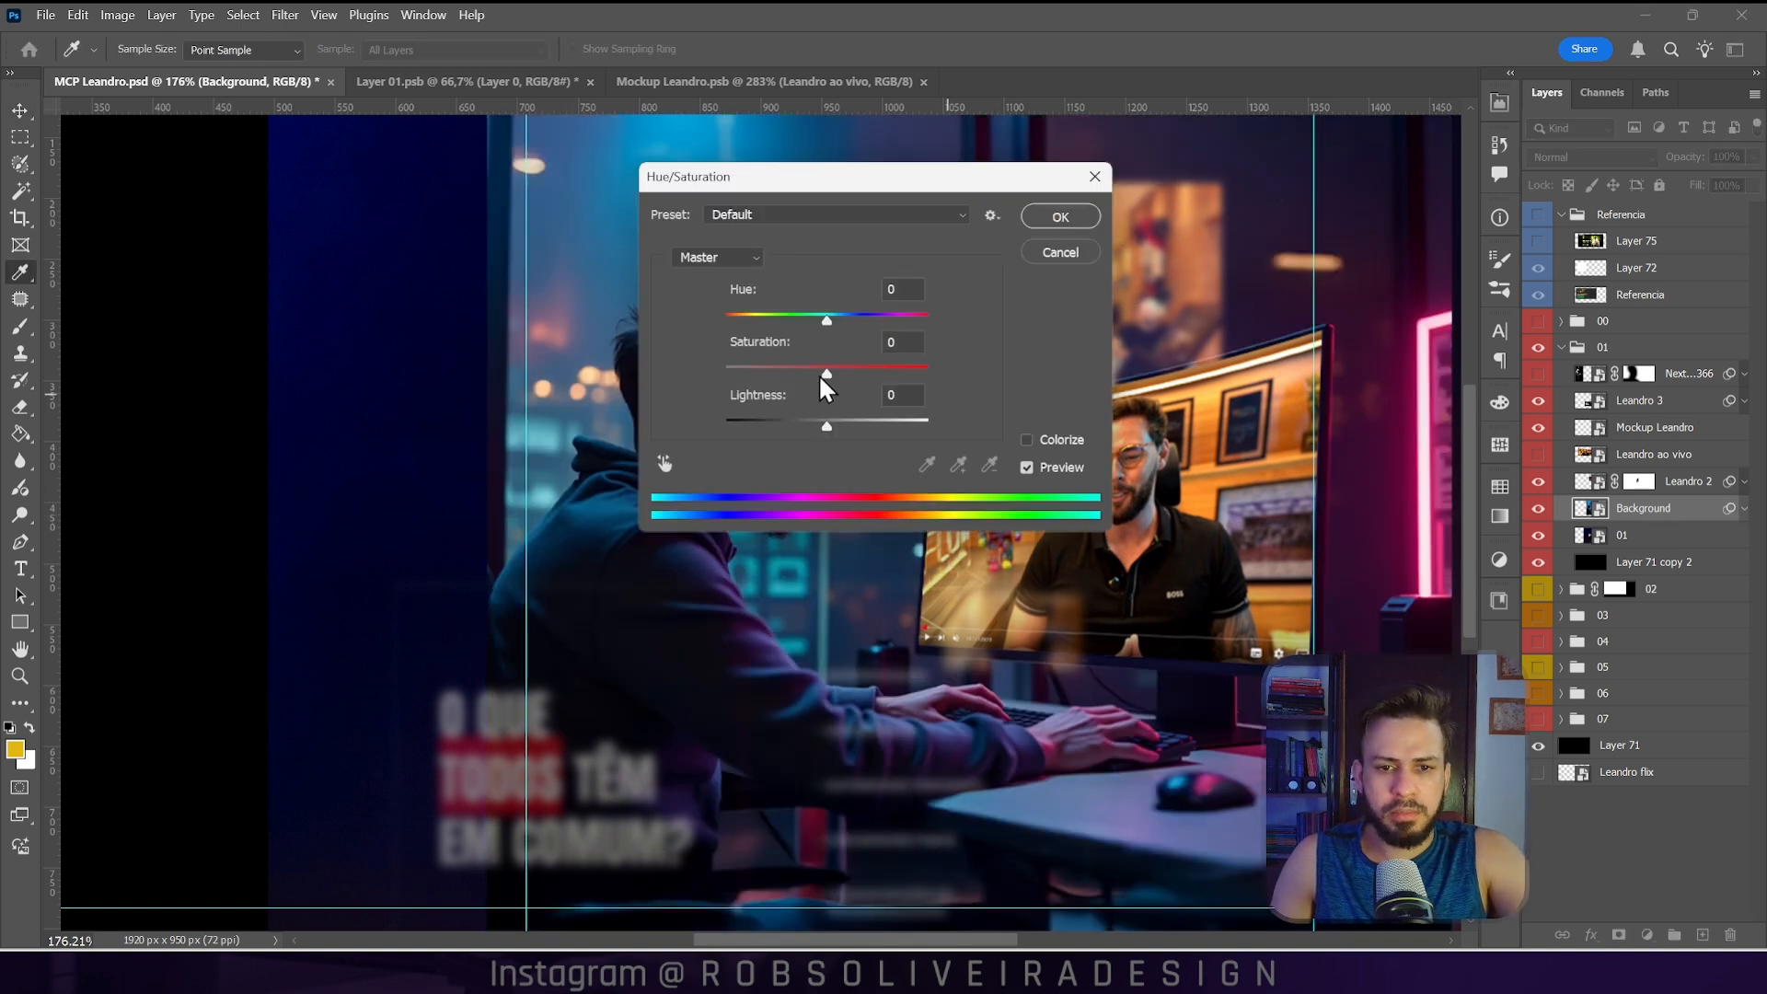
left_click_drag(825, 373, 678, 383)
key("Return")
Step: Apply Levels to the Background layer with input values 20, 1,13 and 255
left_click(118, 15)
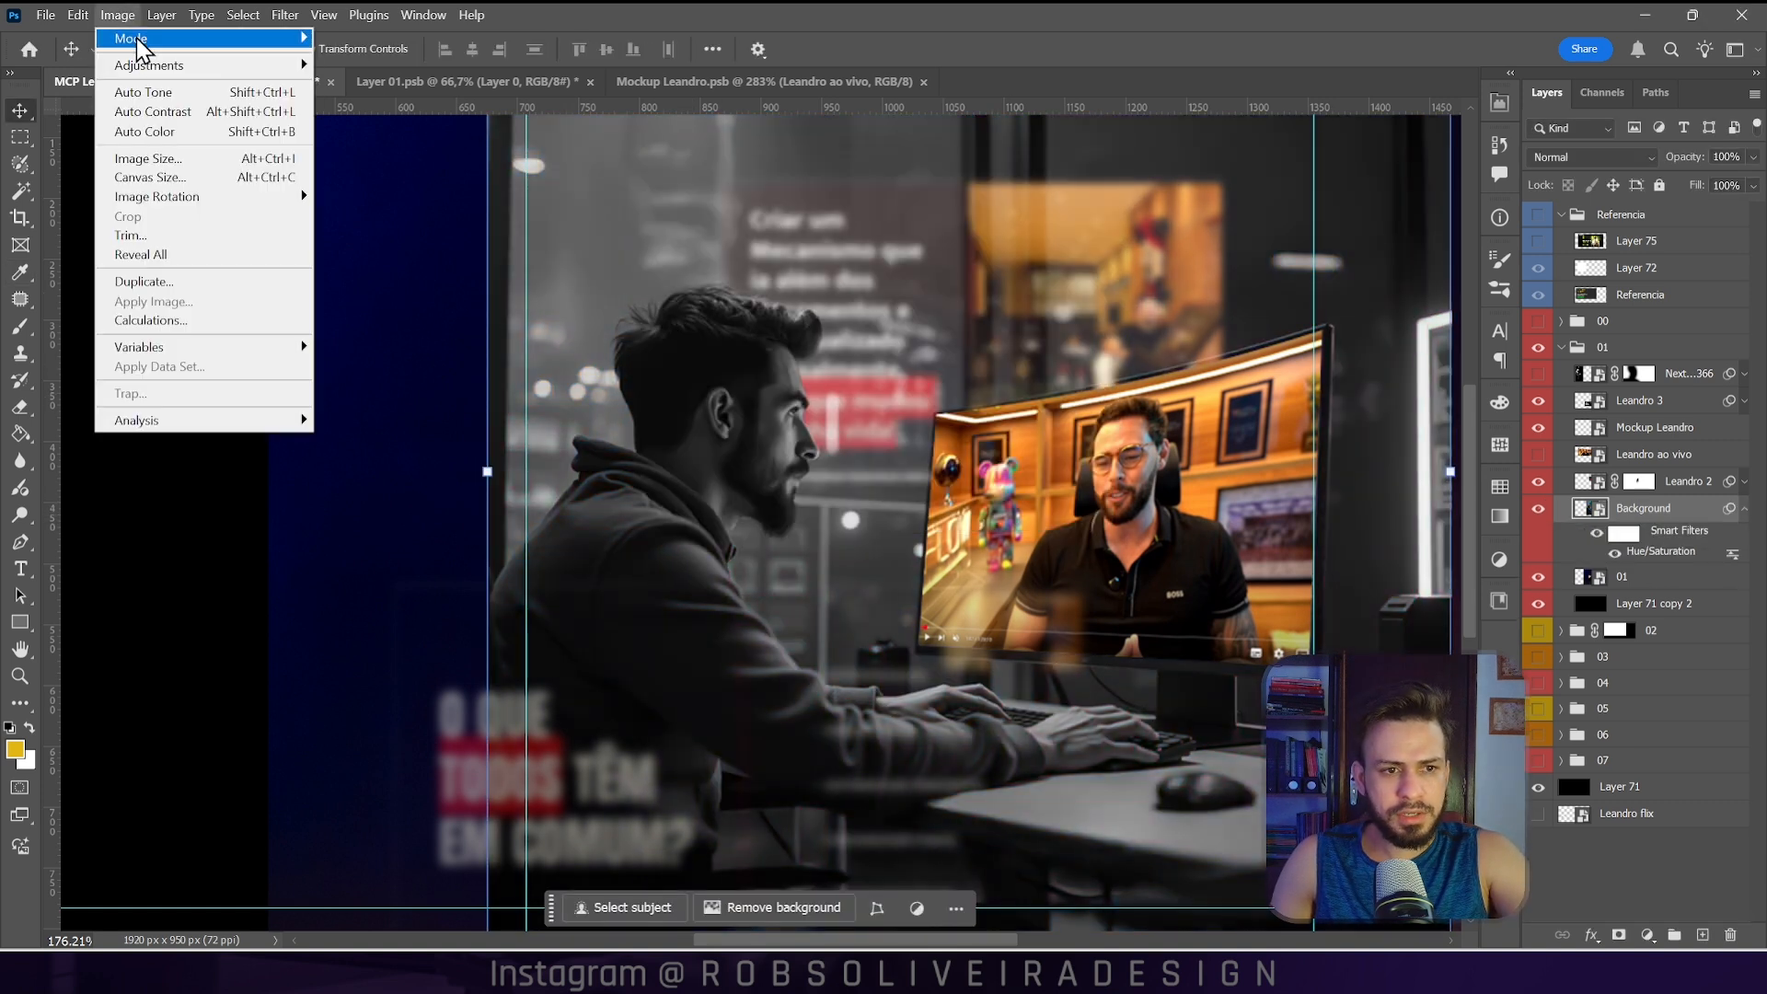
key("ctrl+l")
left_click_drag(910, 398, 907, 401)
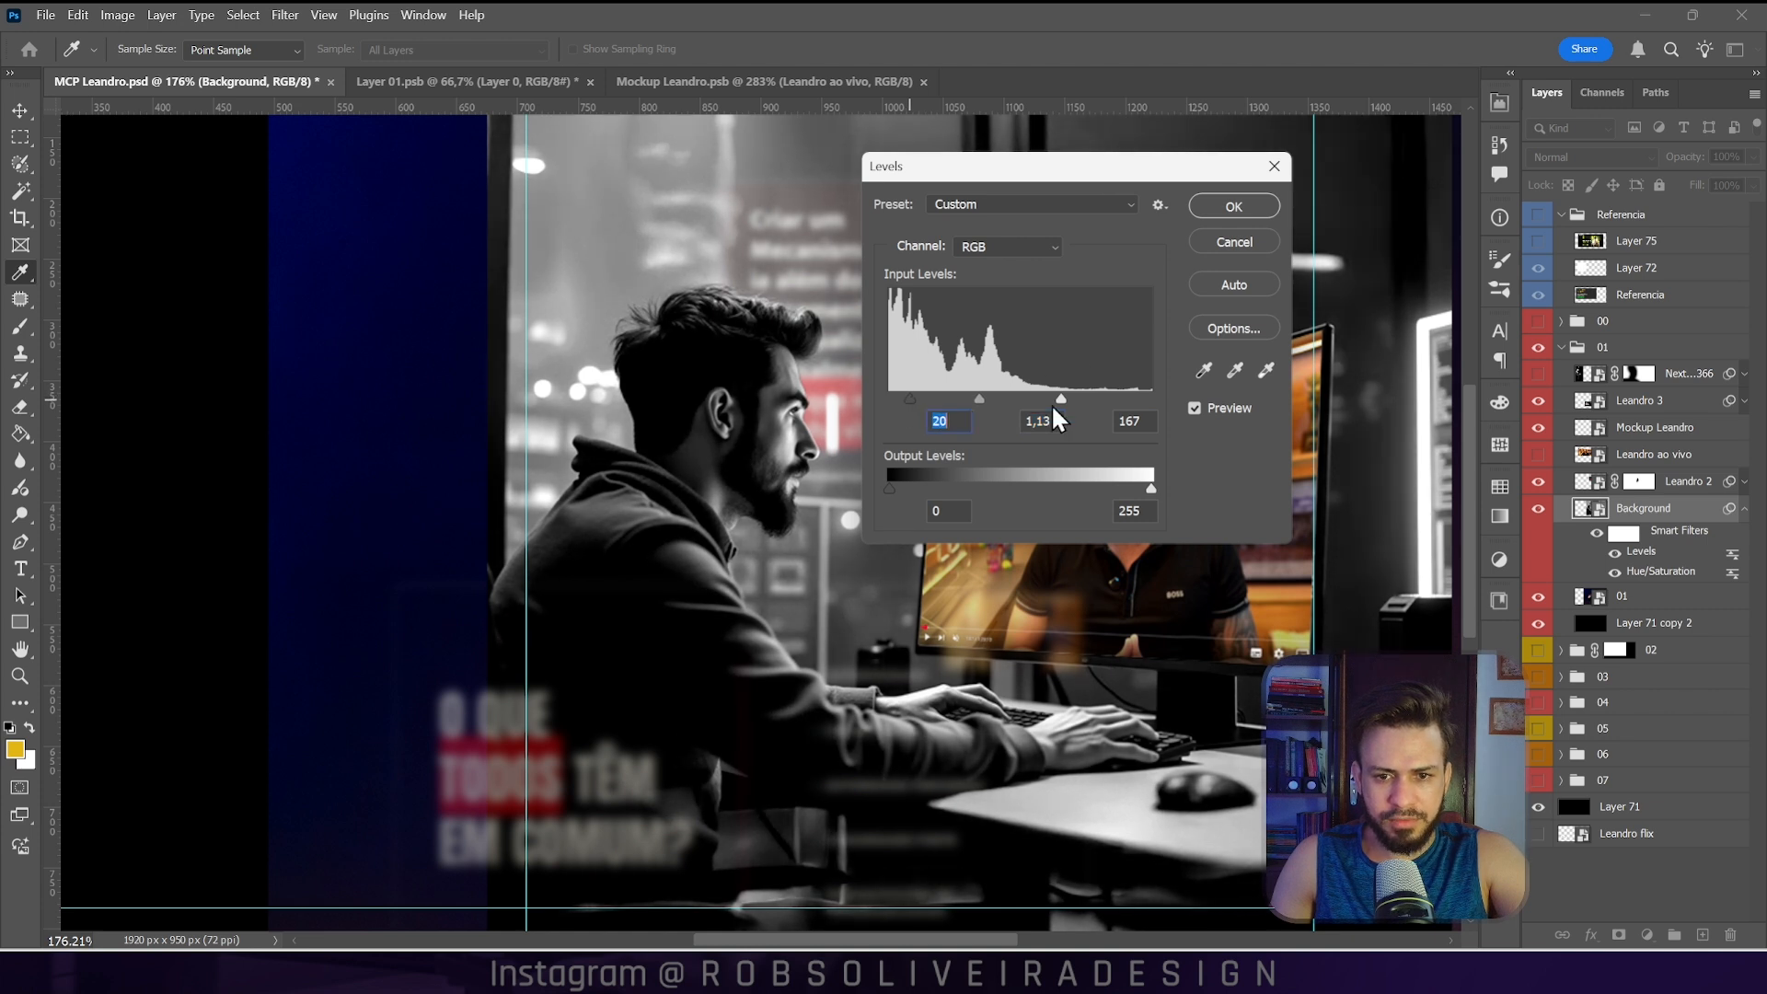
left_click_drag(1060, 399, 1154, 416)
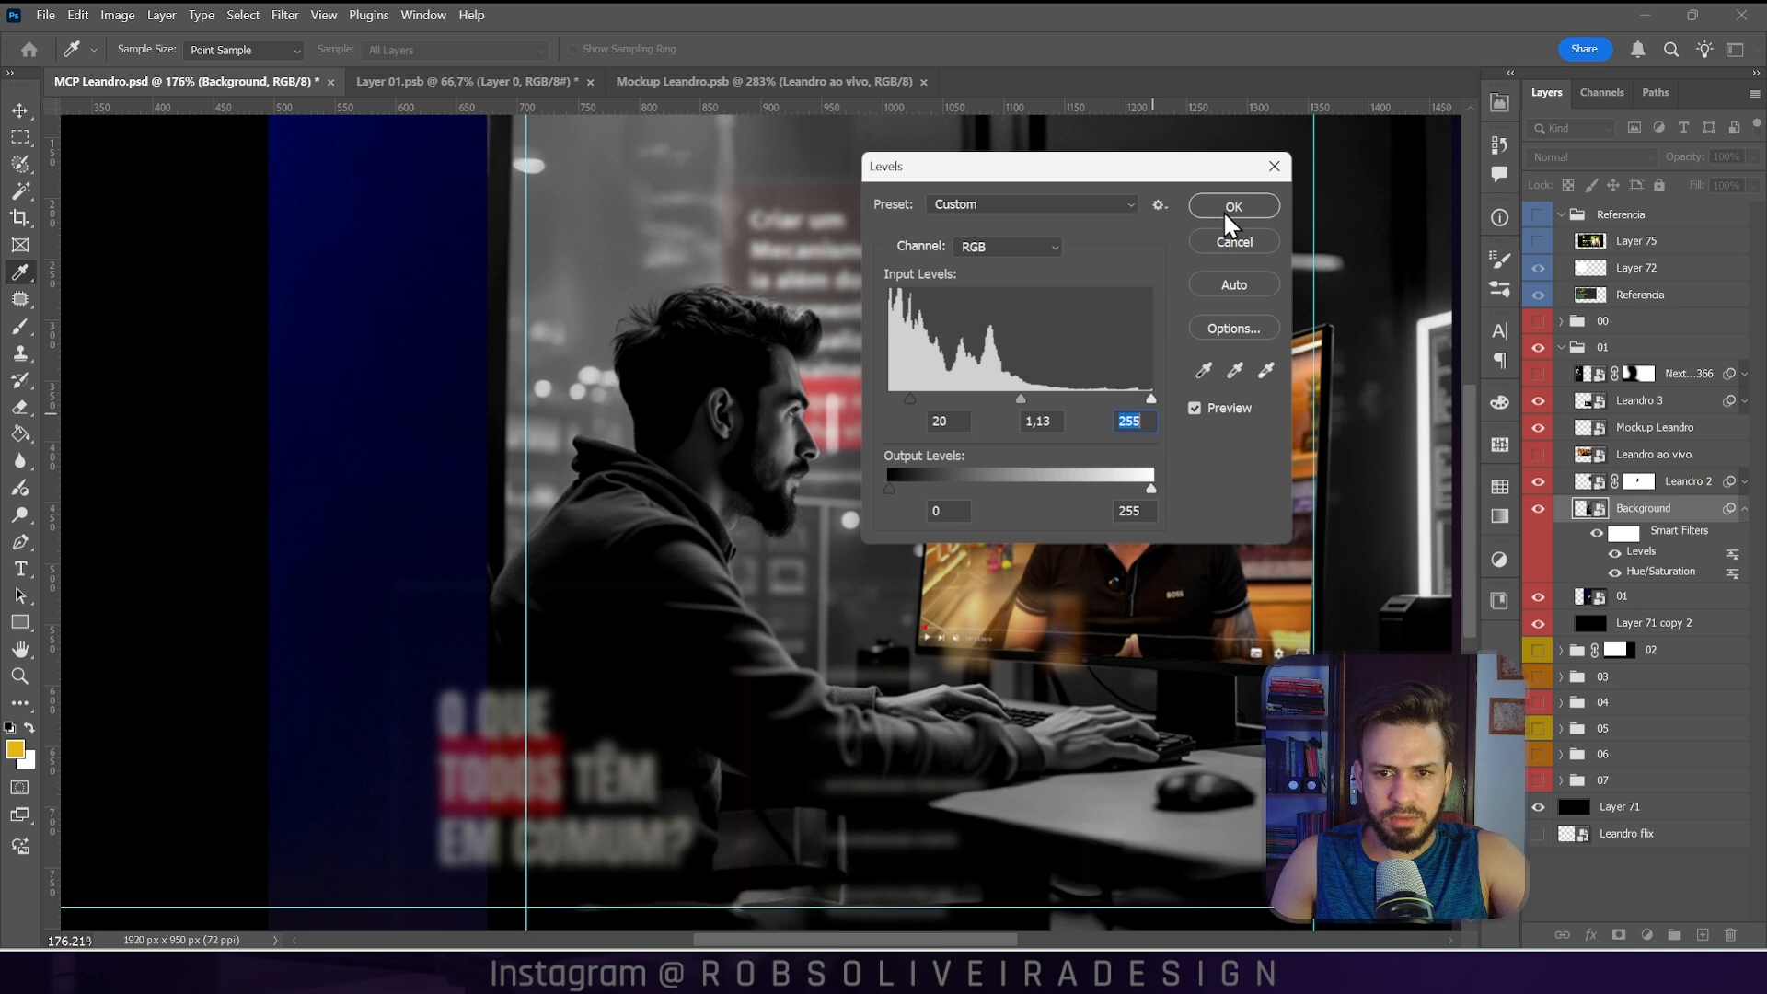
left_click(1228, 217)
Step: Select the Leandro 3 layer and move its picture slightly down and to the right
left_click(1685, 490)
left_click(1649, 436)
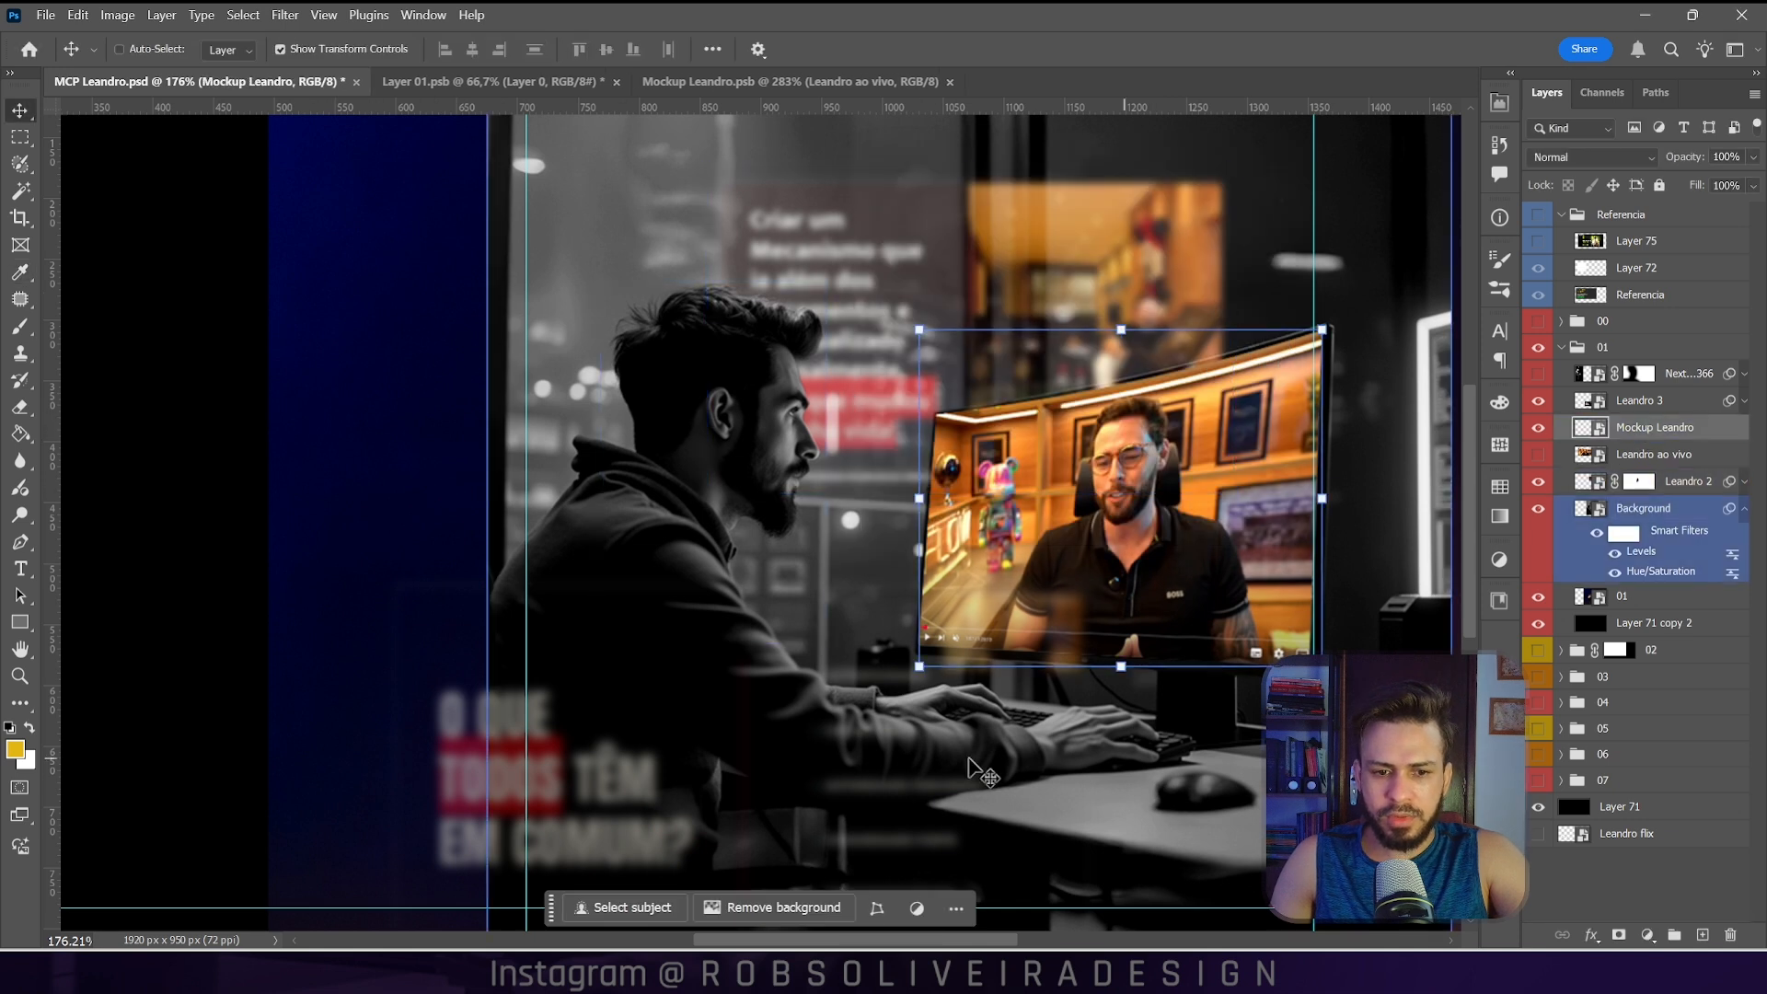
left_click(1643, 401)
left_click_drag(742, 640, 798, 744)
Step: Try other blend modes on Leandro 3, set it to Normal, and set its opacity to 48%
left_click(1592, 157)
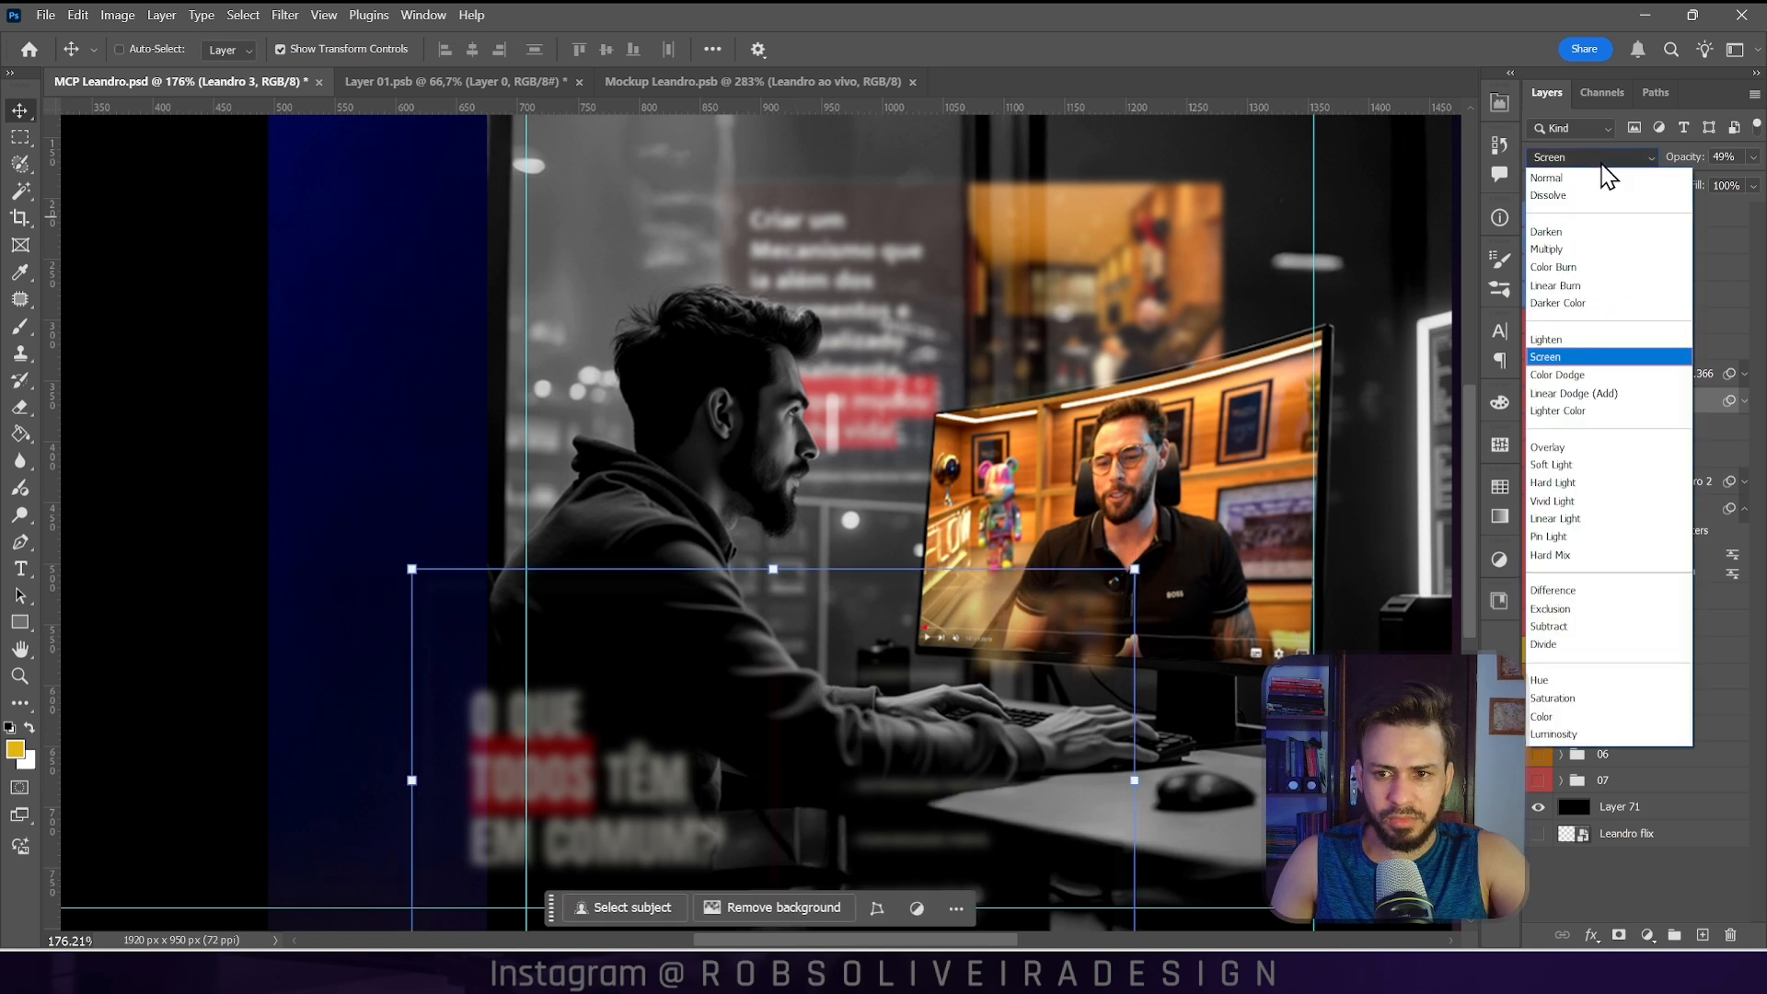
left_click(1598, 154)
scroll(1601, 155, "down", 17)
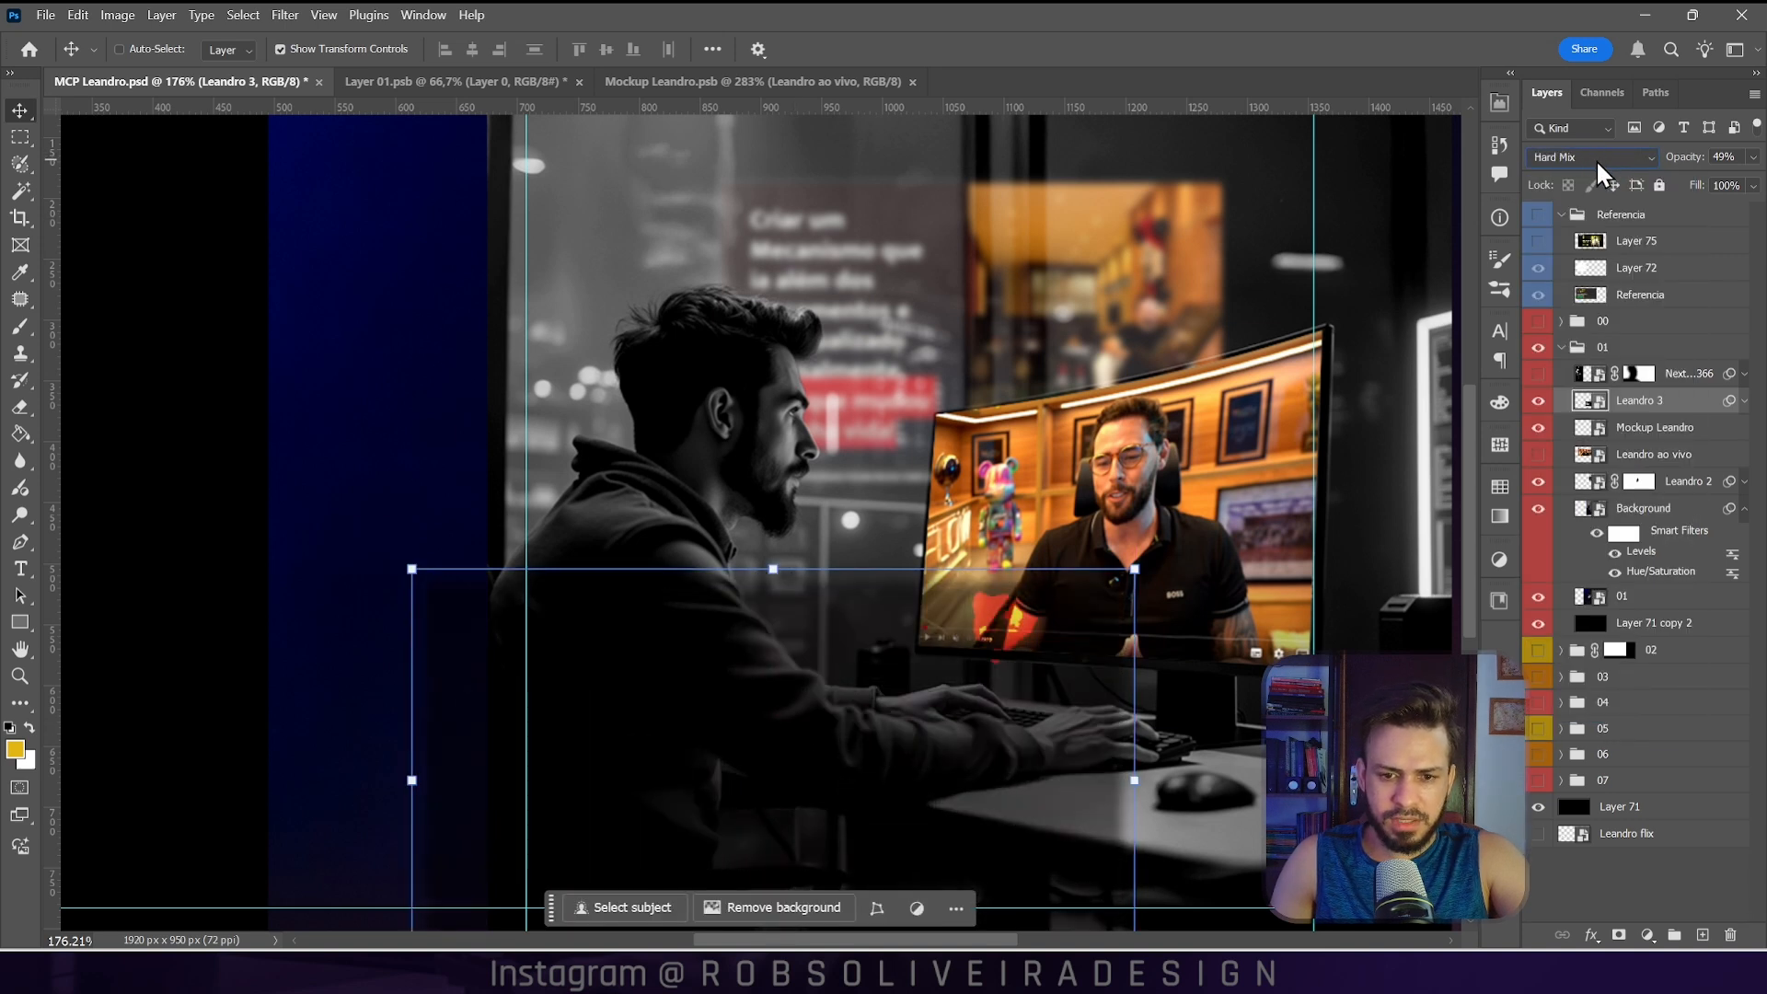
scroll(1596, 158, "down", 2)
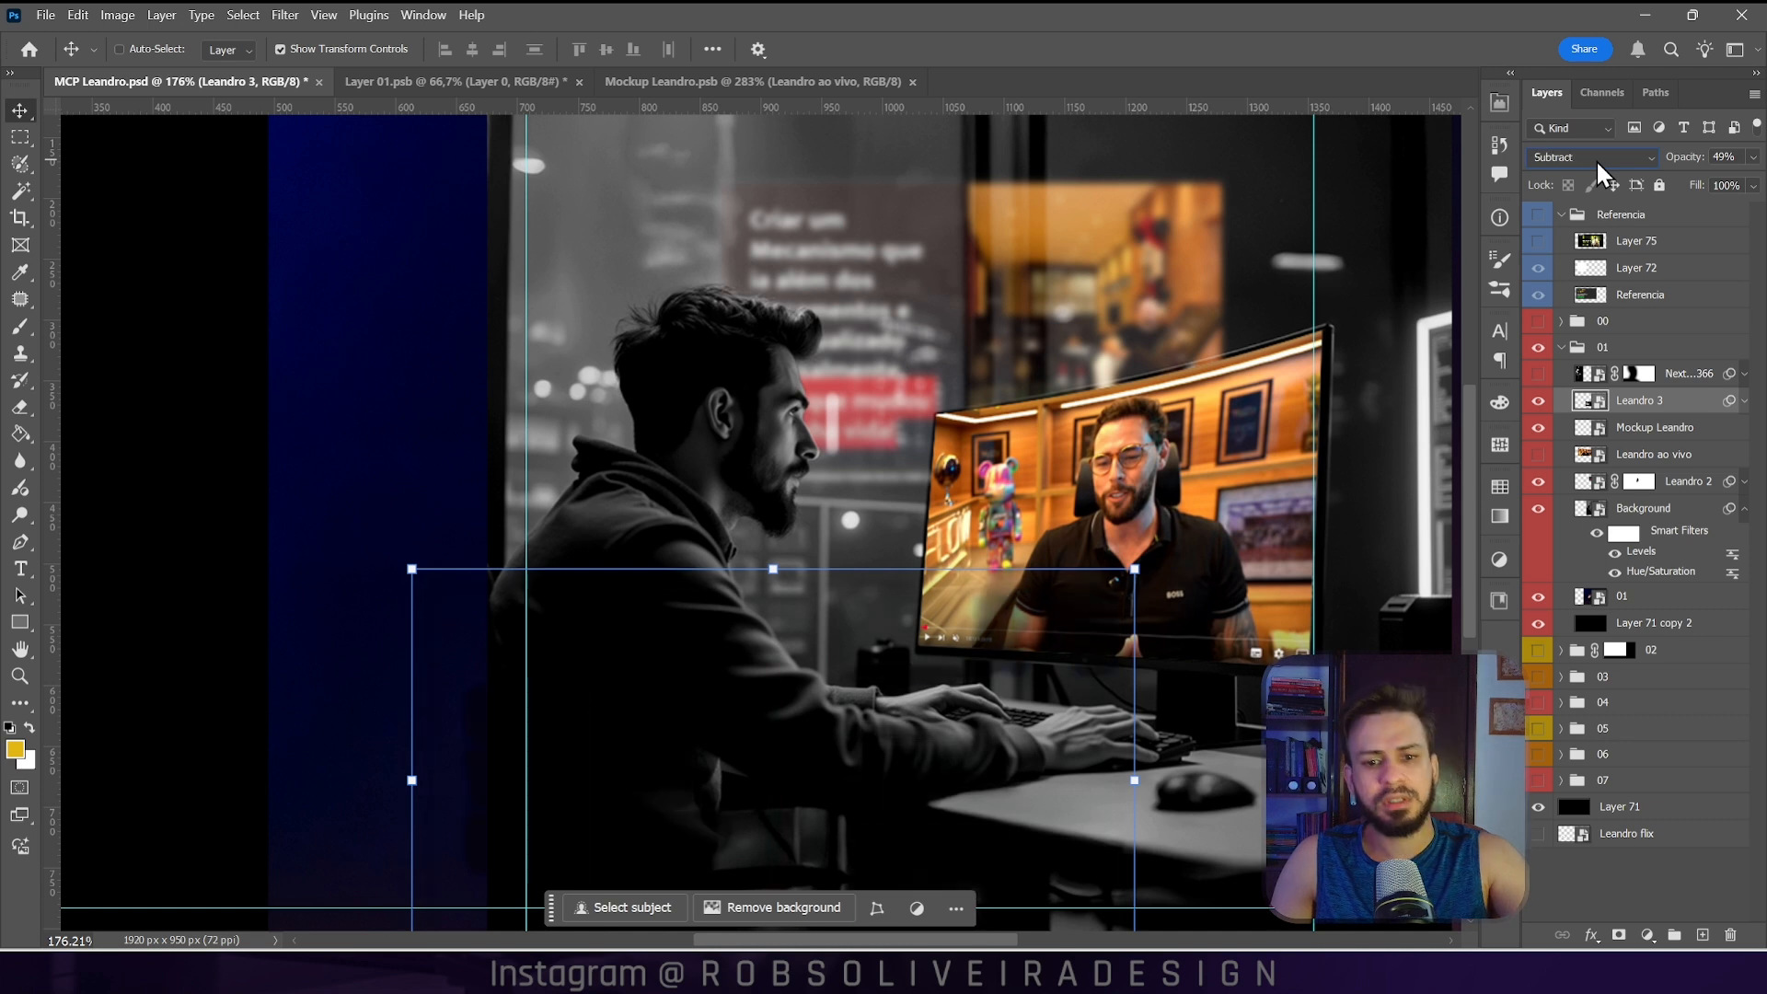
left_click(1596, 158)
left_click(1610, 178)
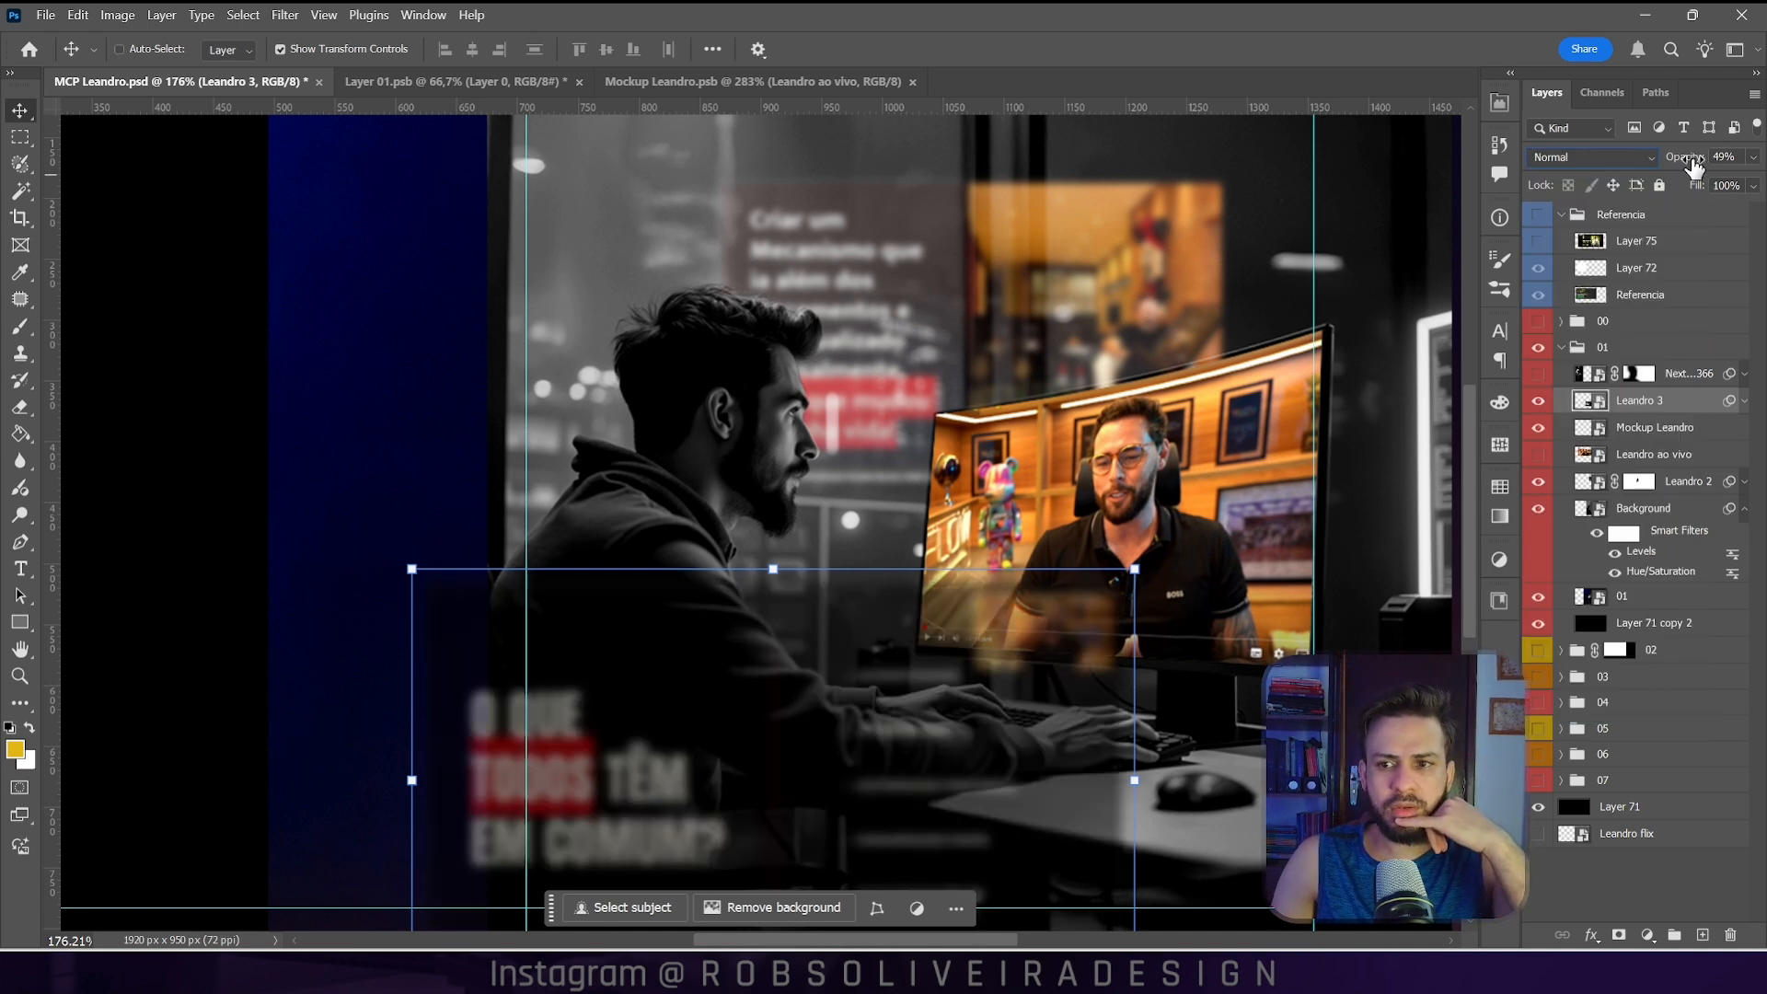
left_click_drag(1692, 173, 1690, 173)
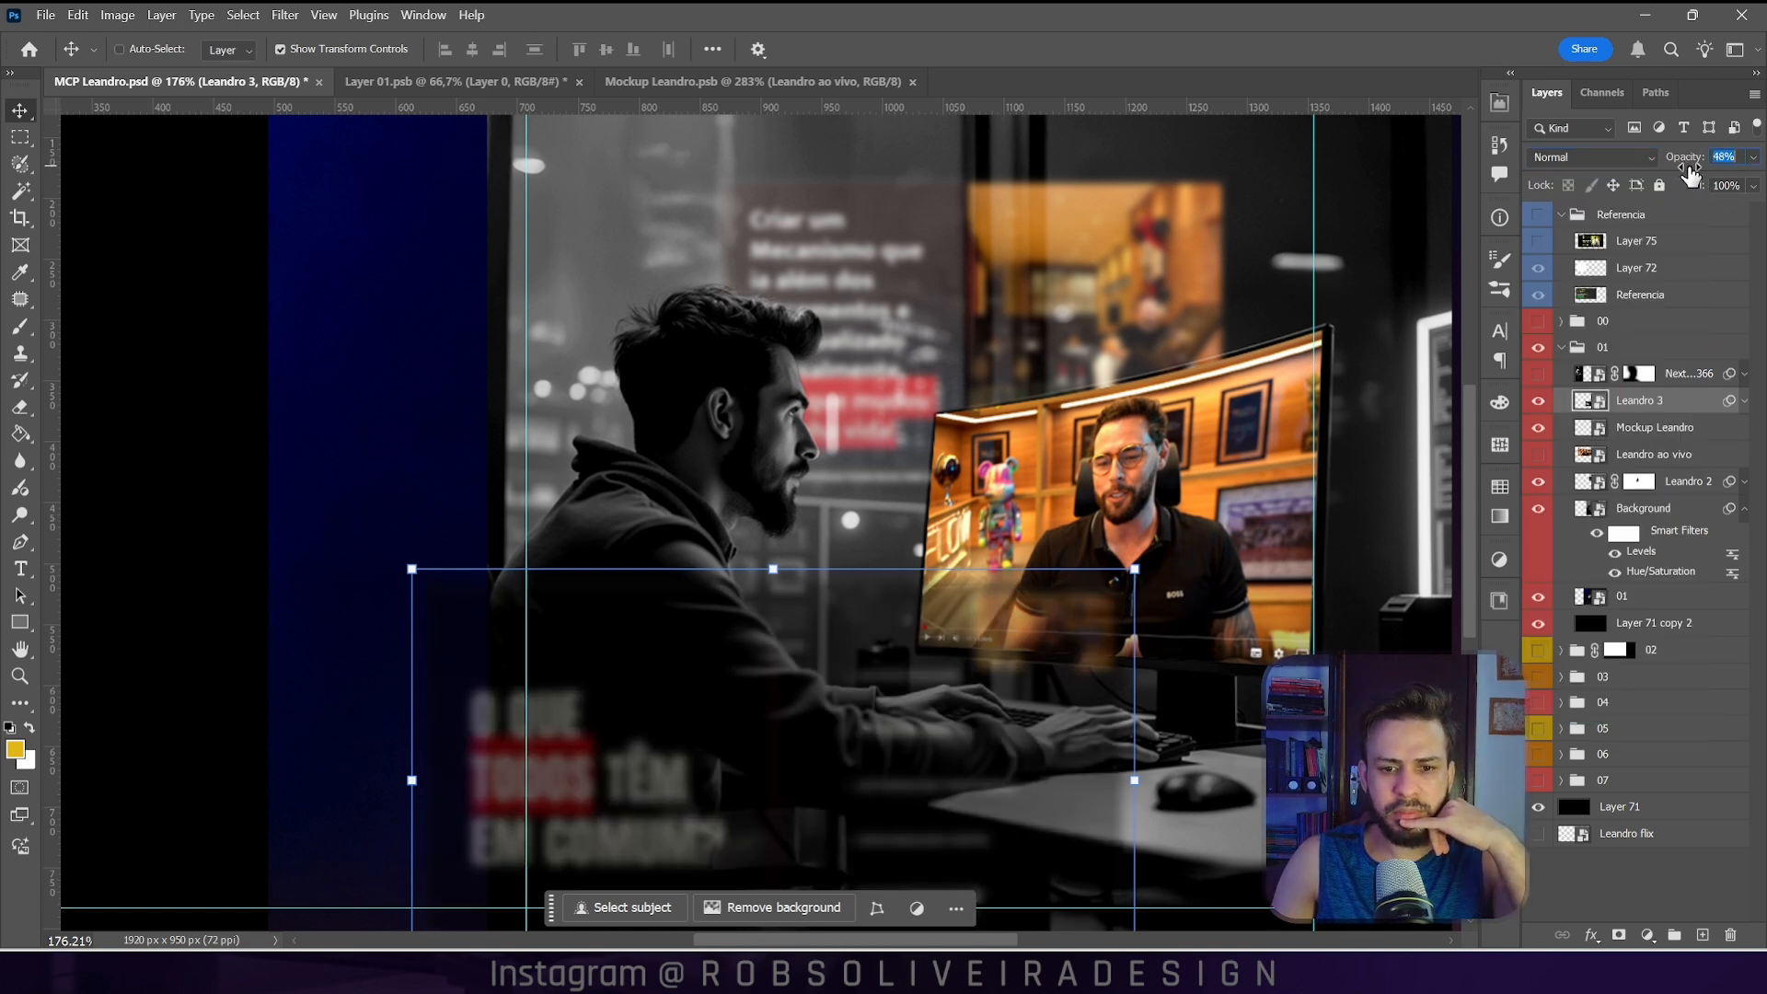
Step: Apply an Iris Blur to the Background layer, softening its outer areas while keeping the man in focus
left_click(1643, 508)
scroll(815, 492, "down", 1)
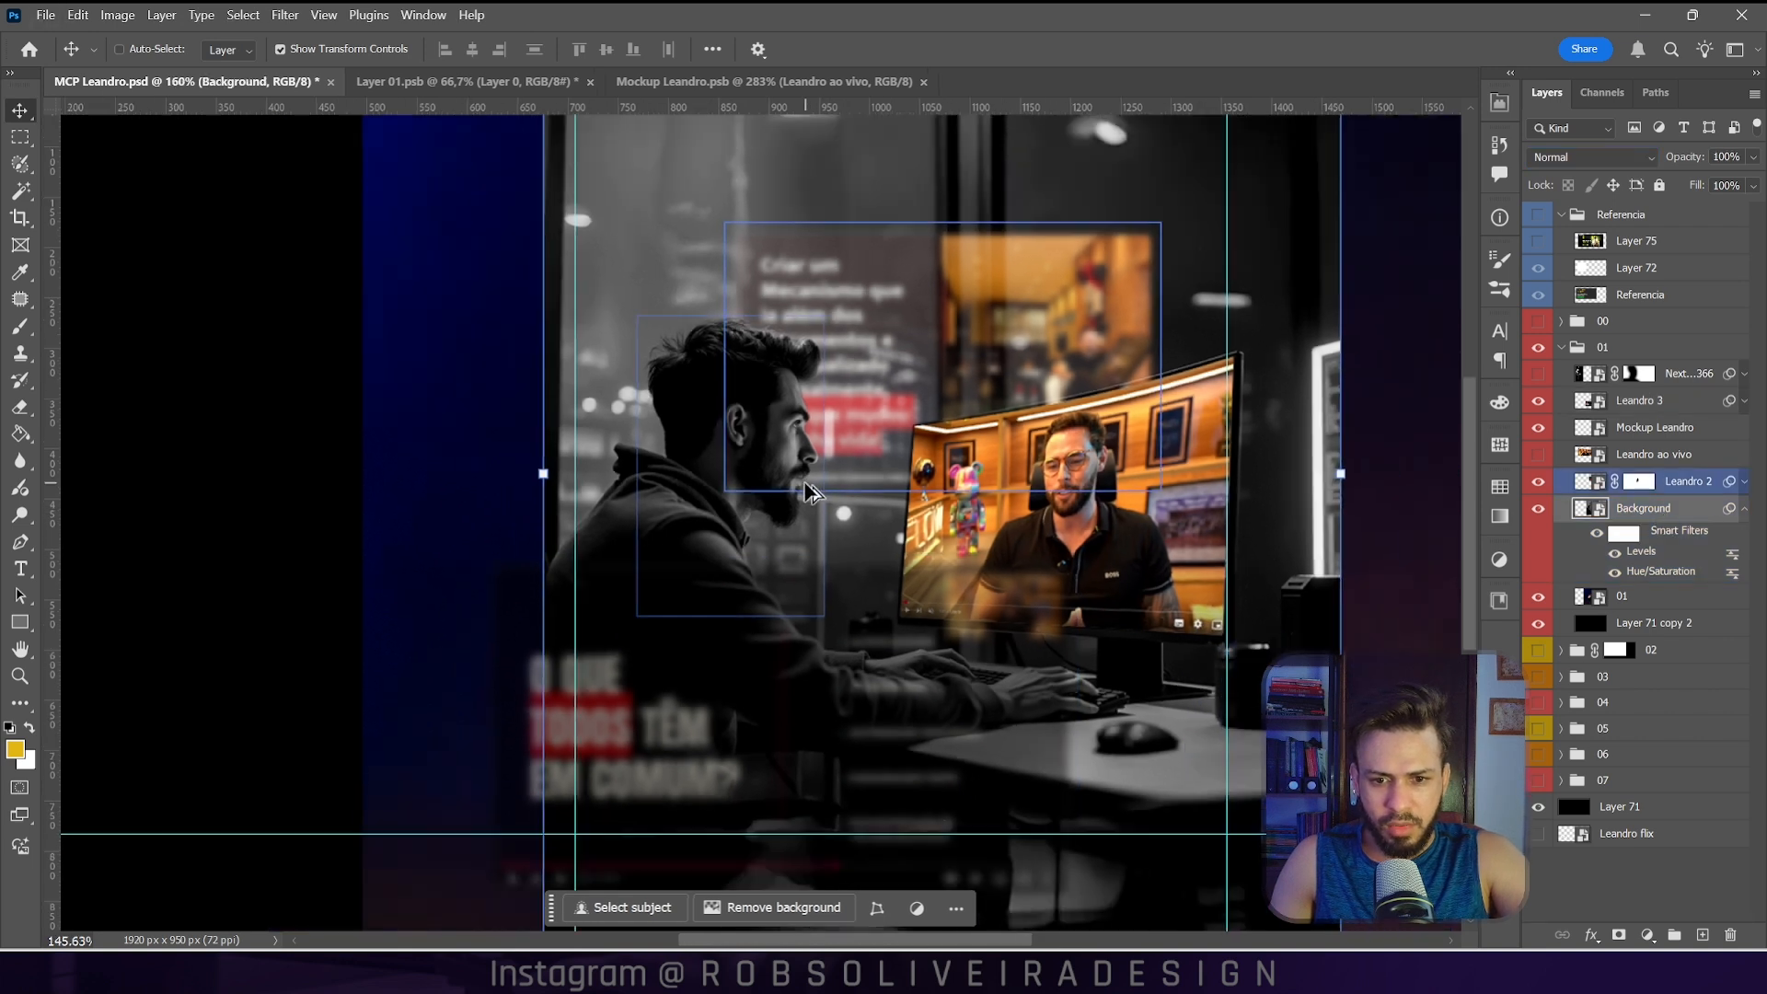
scroll(801, 488, "down", 7)
scroll(947, 373, "up", 3)
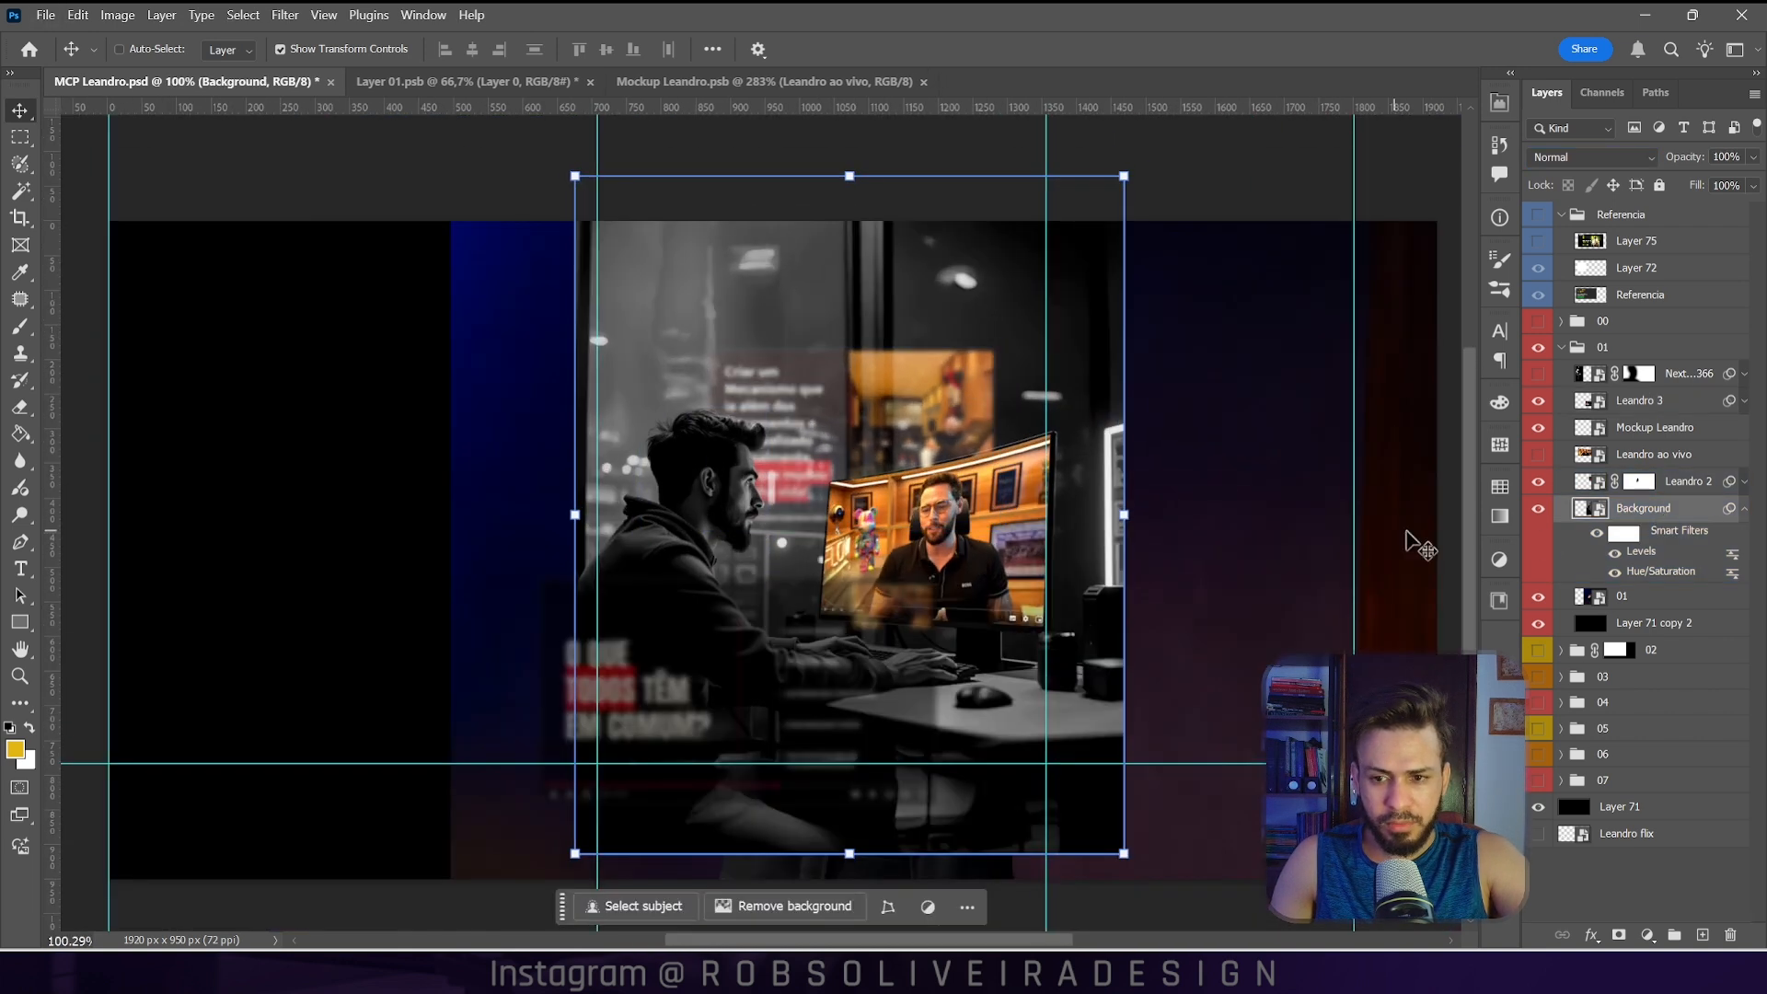
left_click(285, 15)
mouse_move(451, 323)
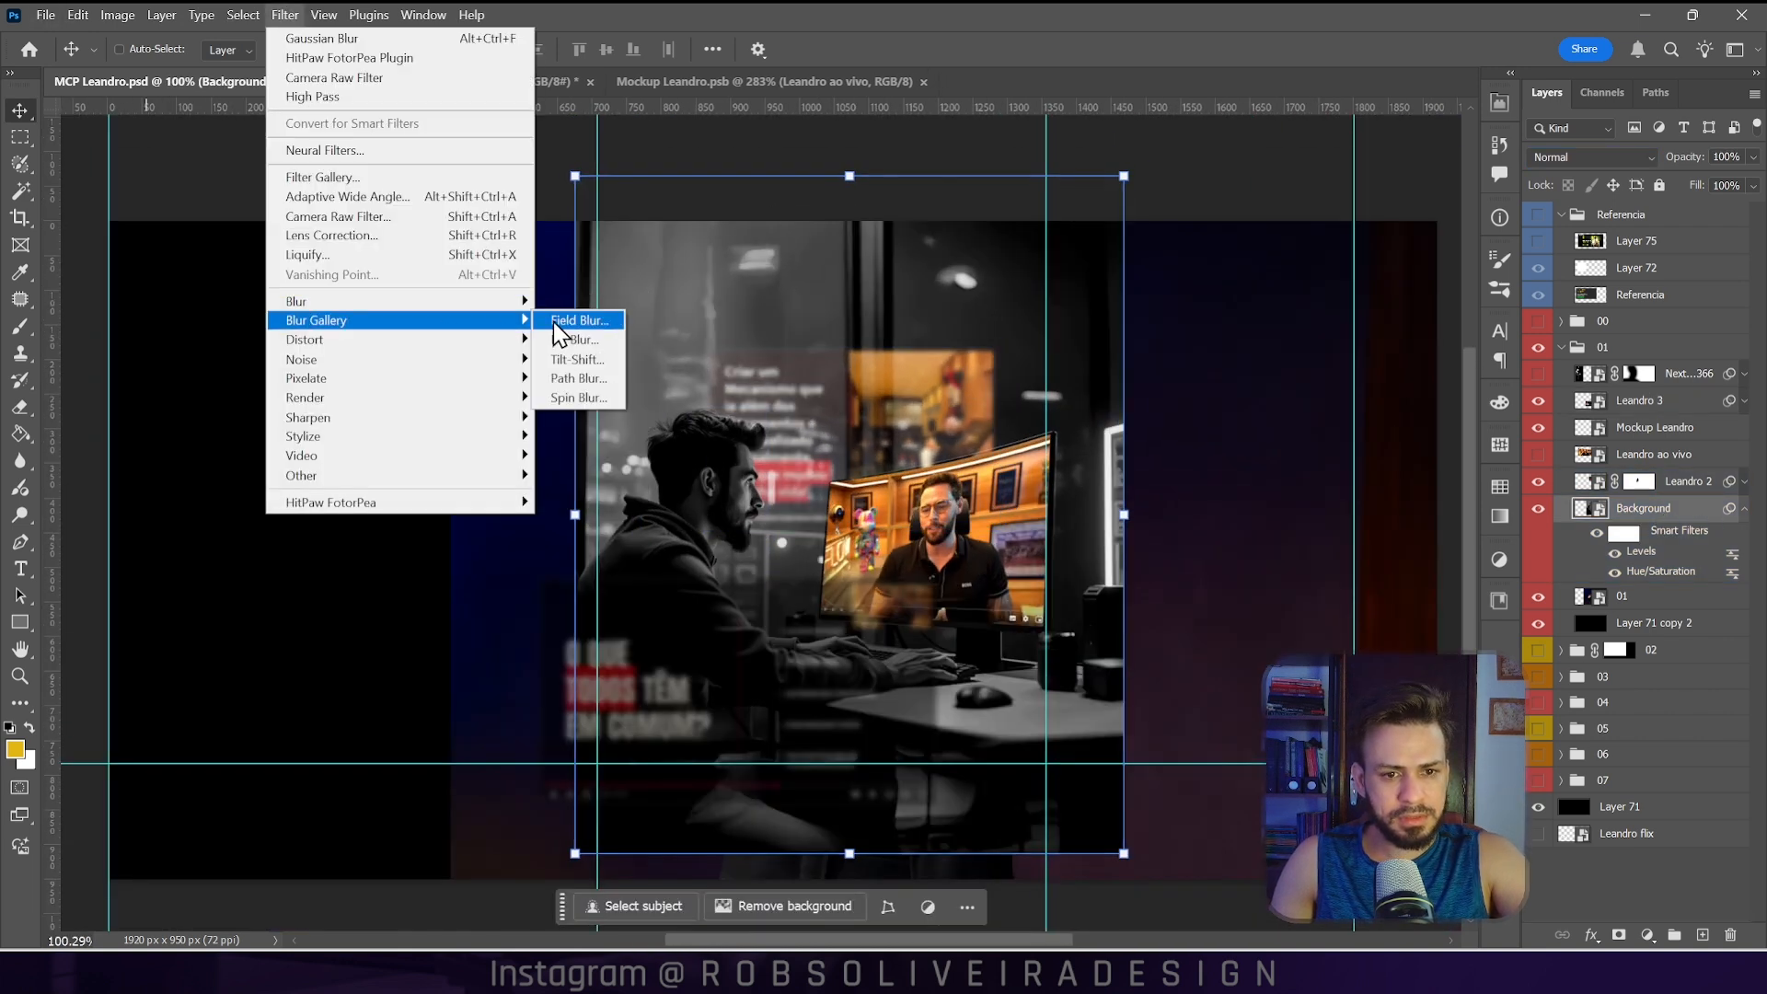
left_click(582, 340)
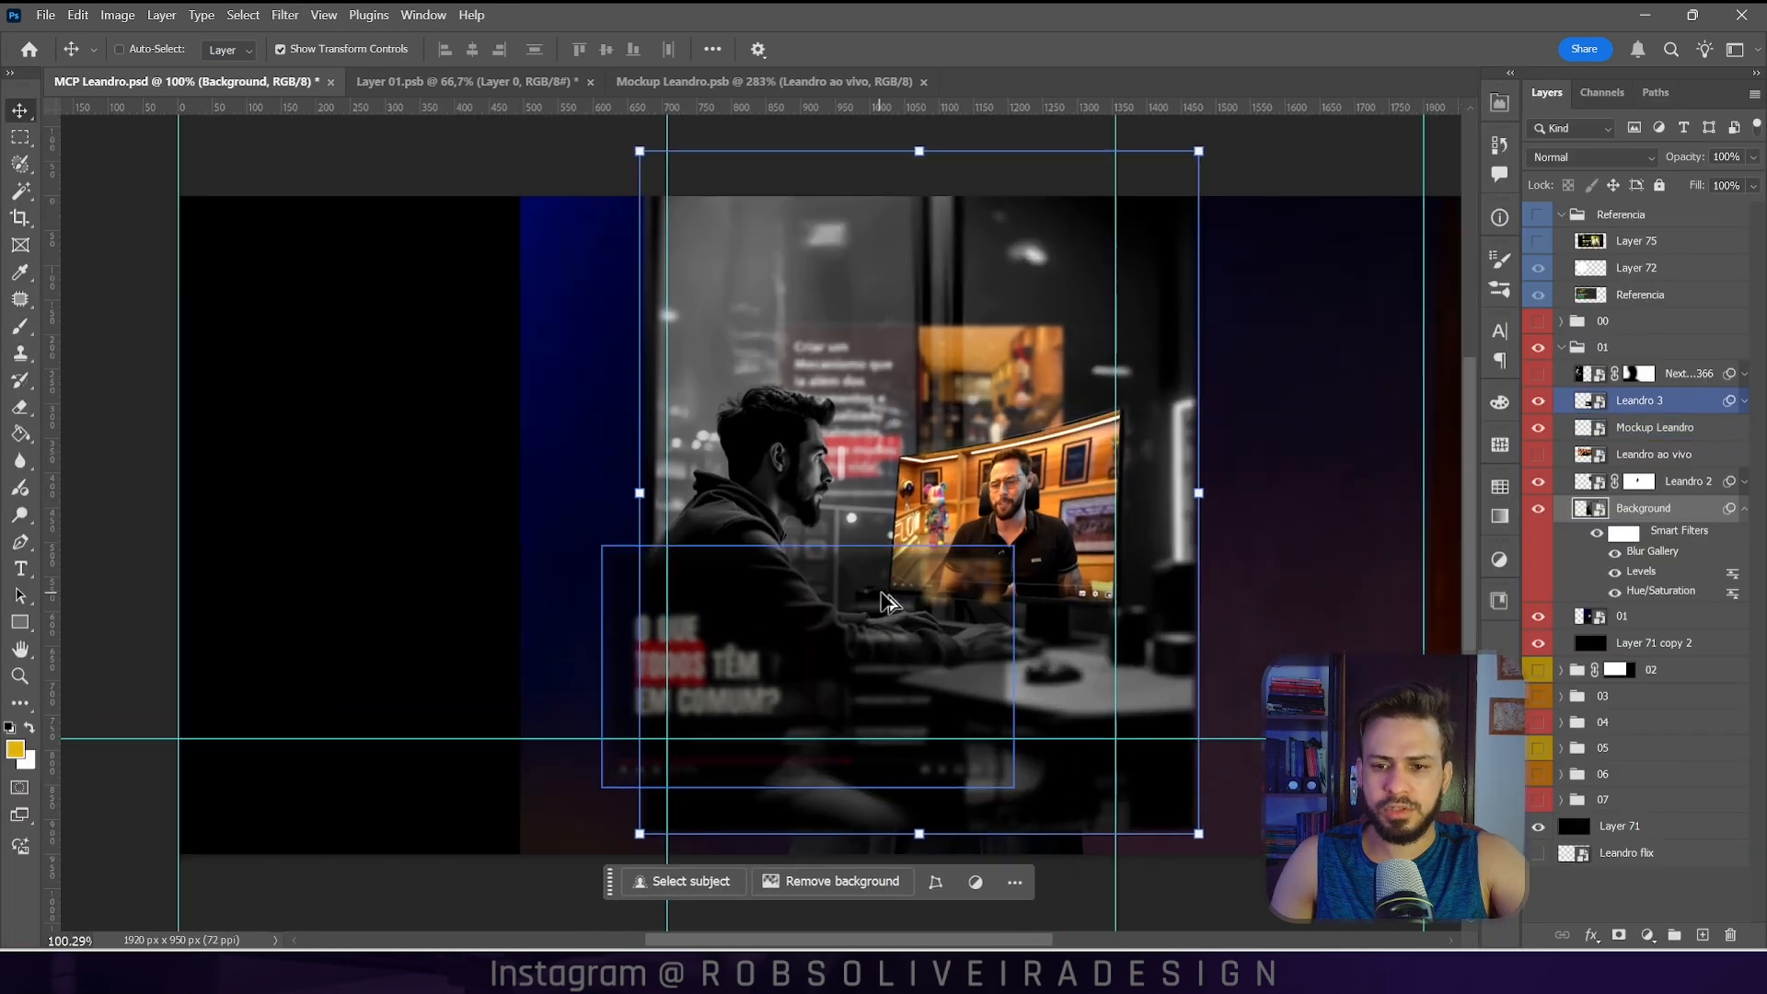
Step: Remove the 01 picture layer from group 01, then mask the Background layer and brush away its left edge
left_click_drag(1643, 620, 1666, 700)
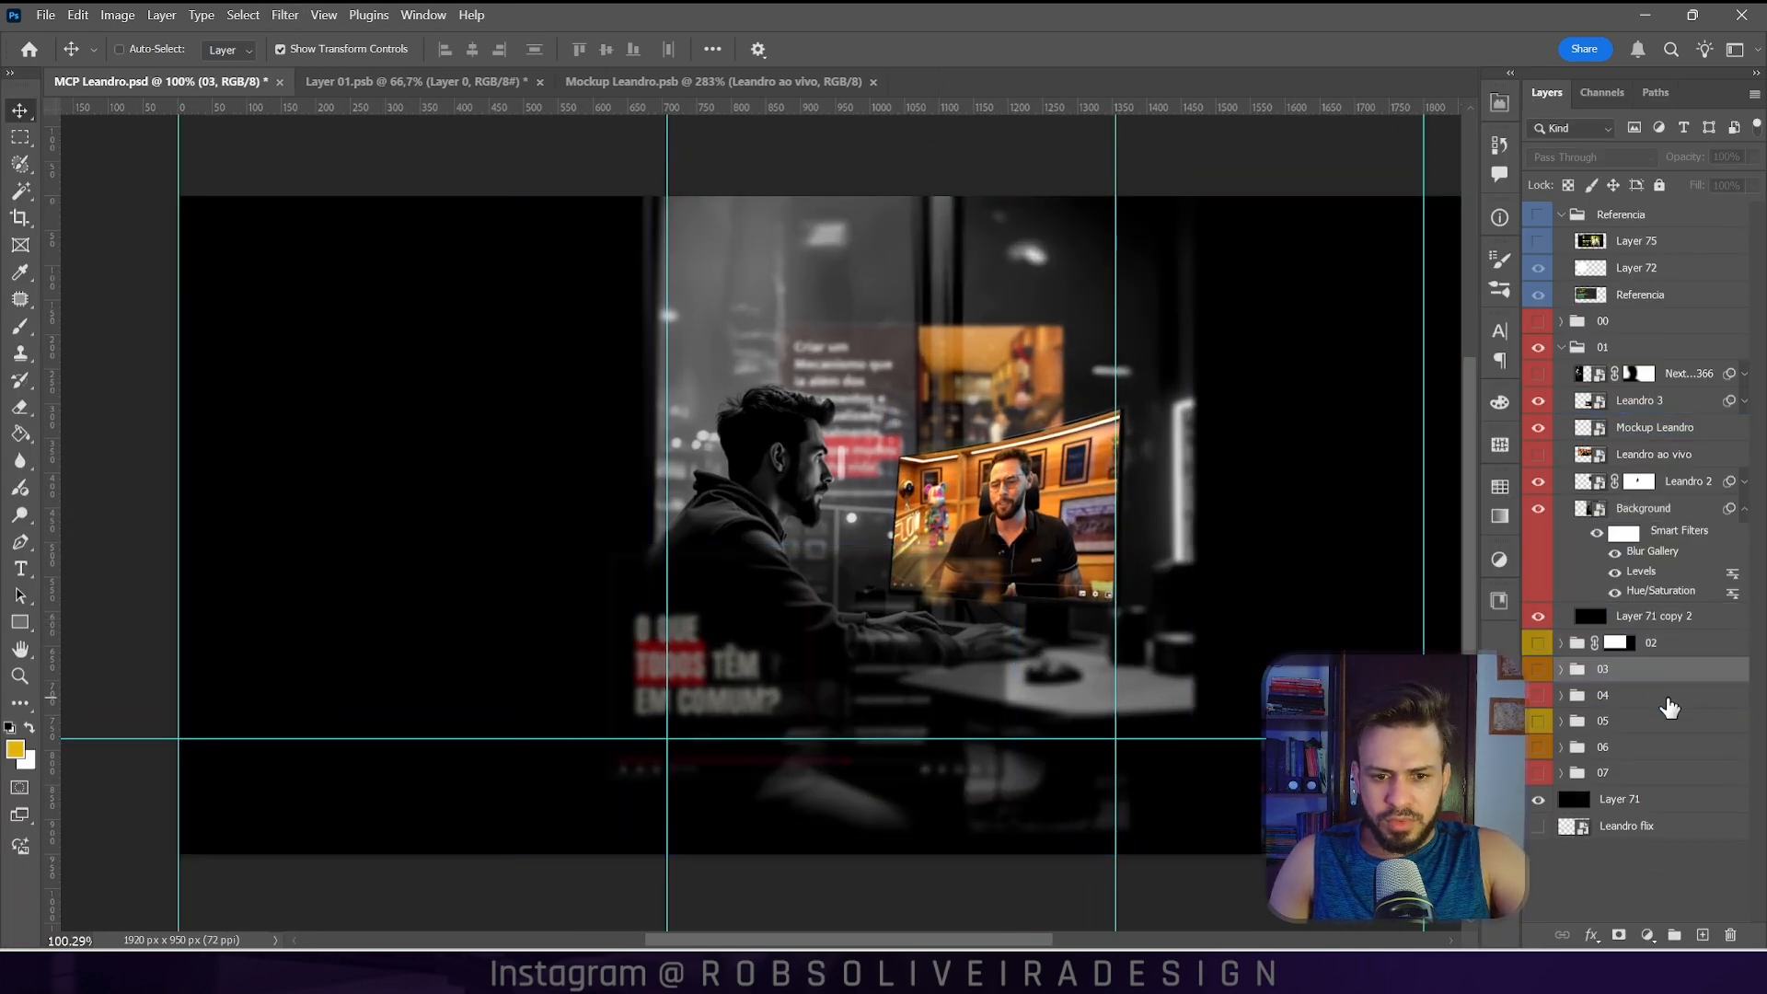
scroll(442, 474, "up", 1)
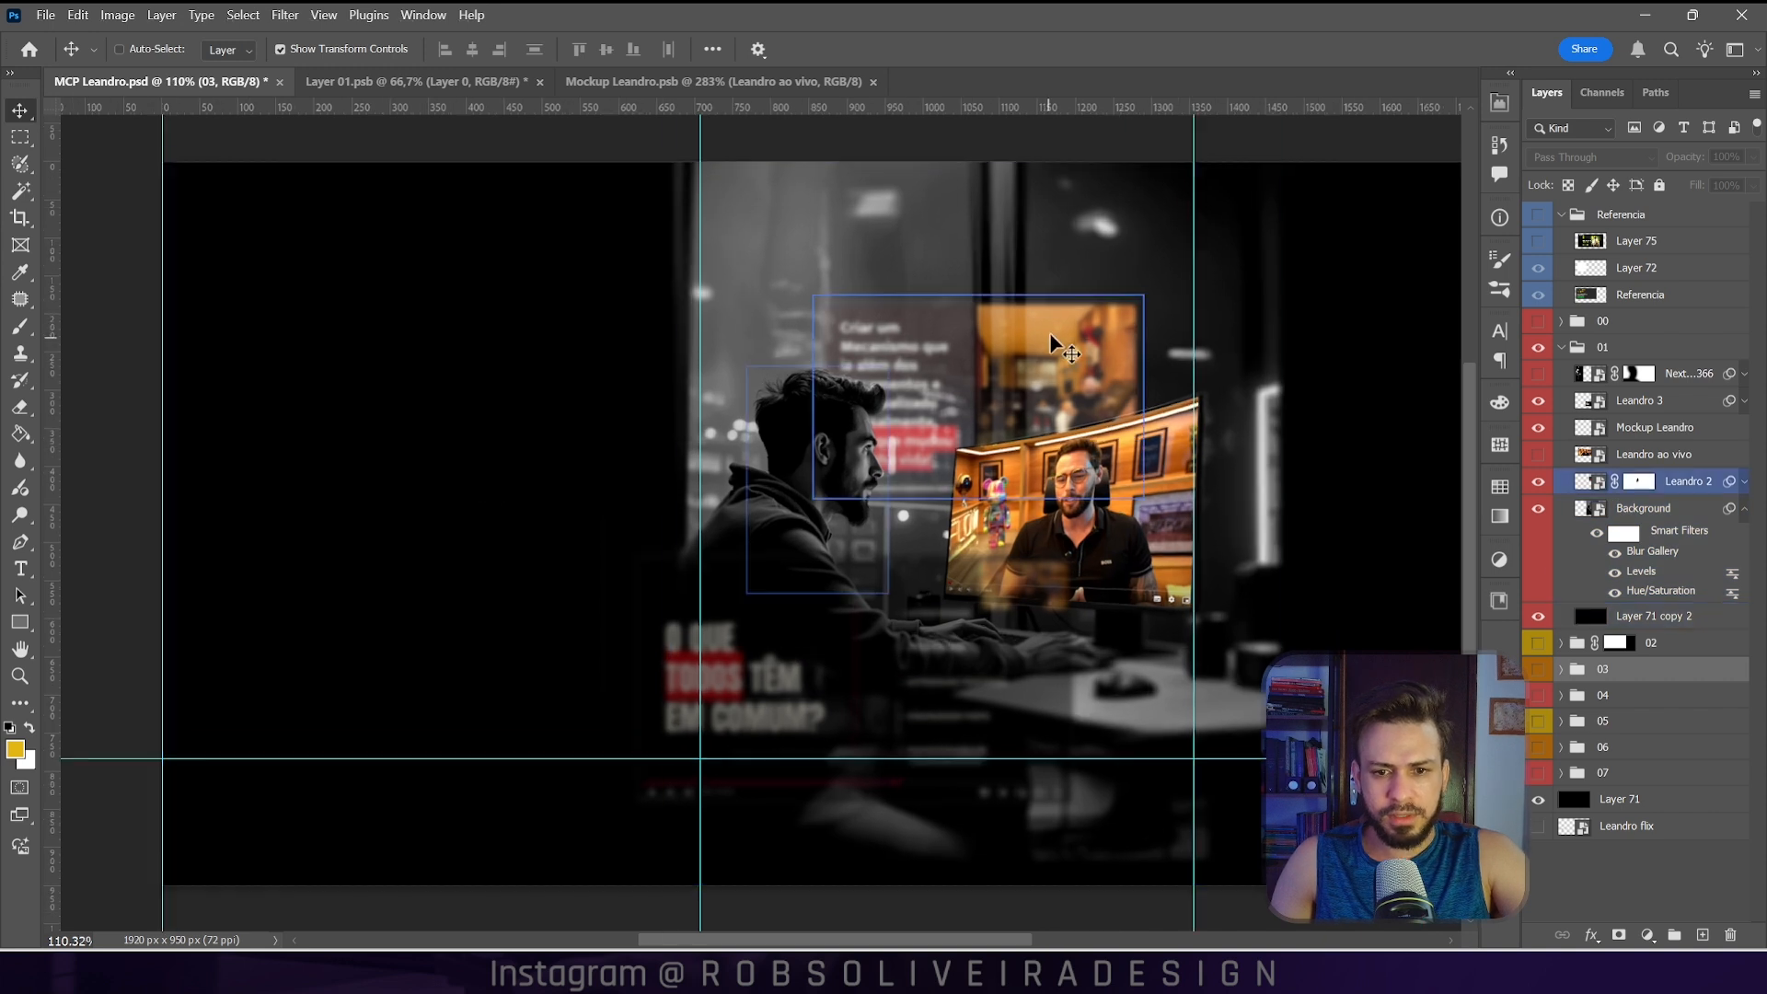
left_click(1571, 517)
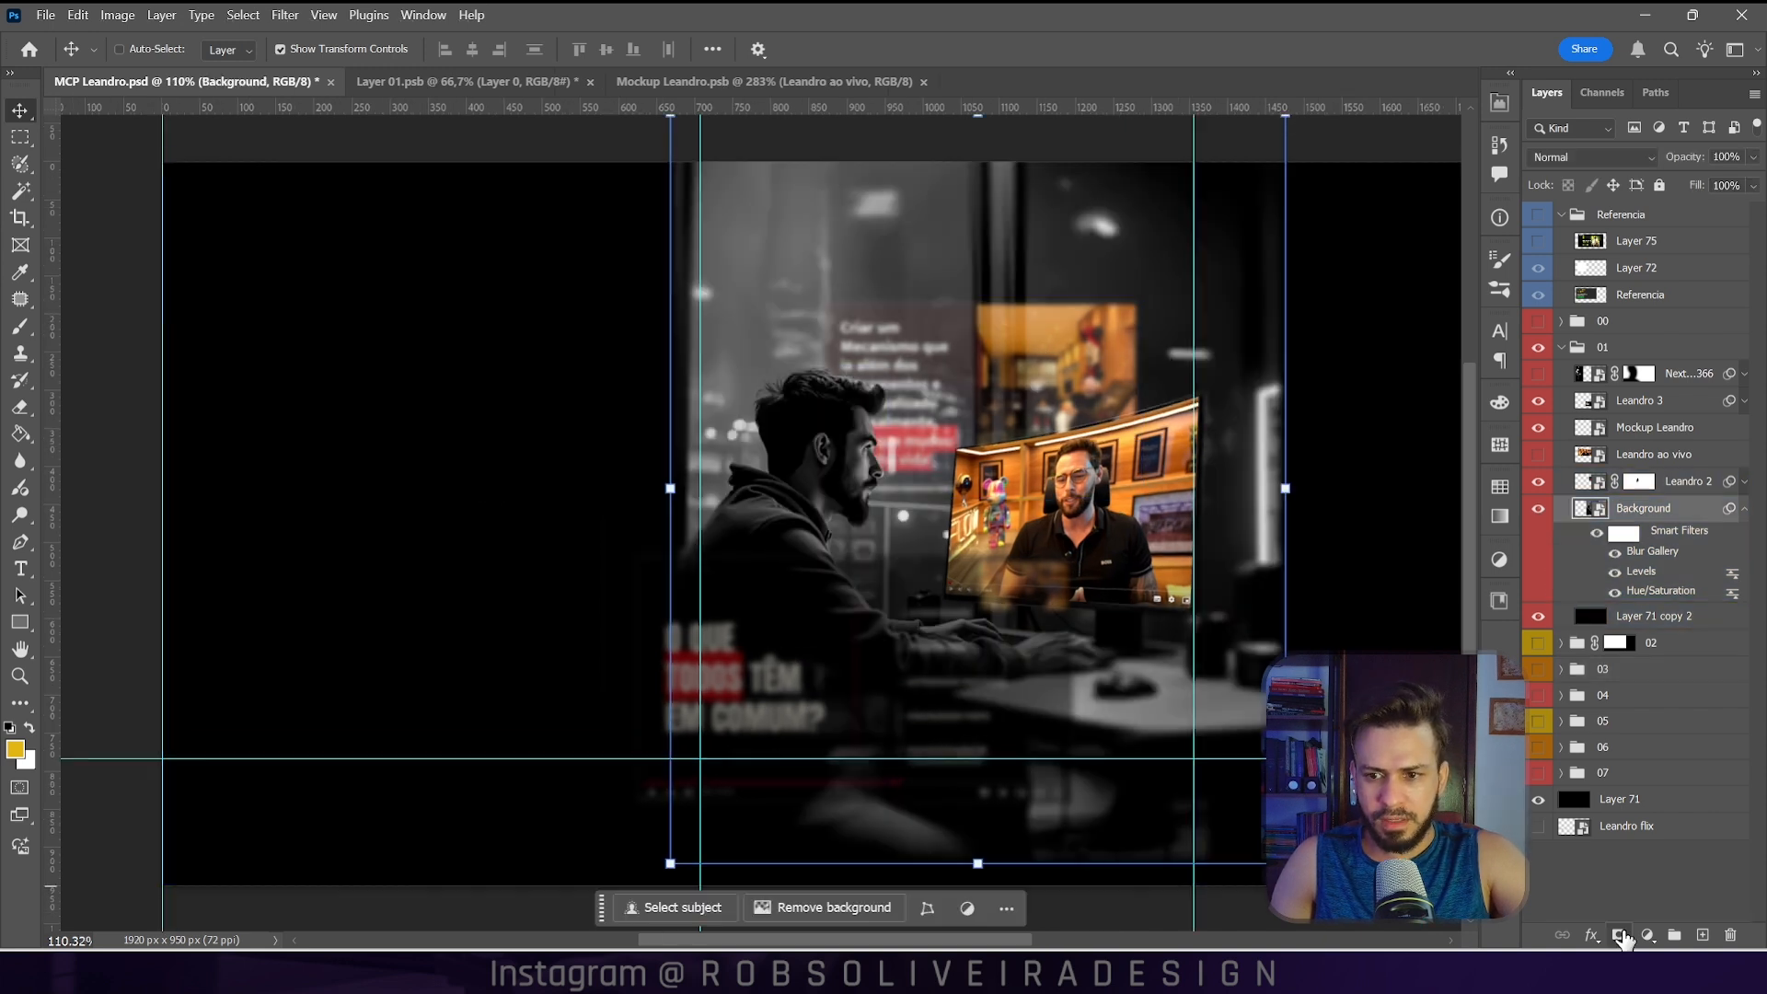
left_click(1619, 935)
left_click(20, 326)
left_click(138, 49)
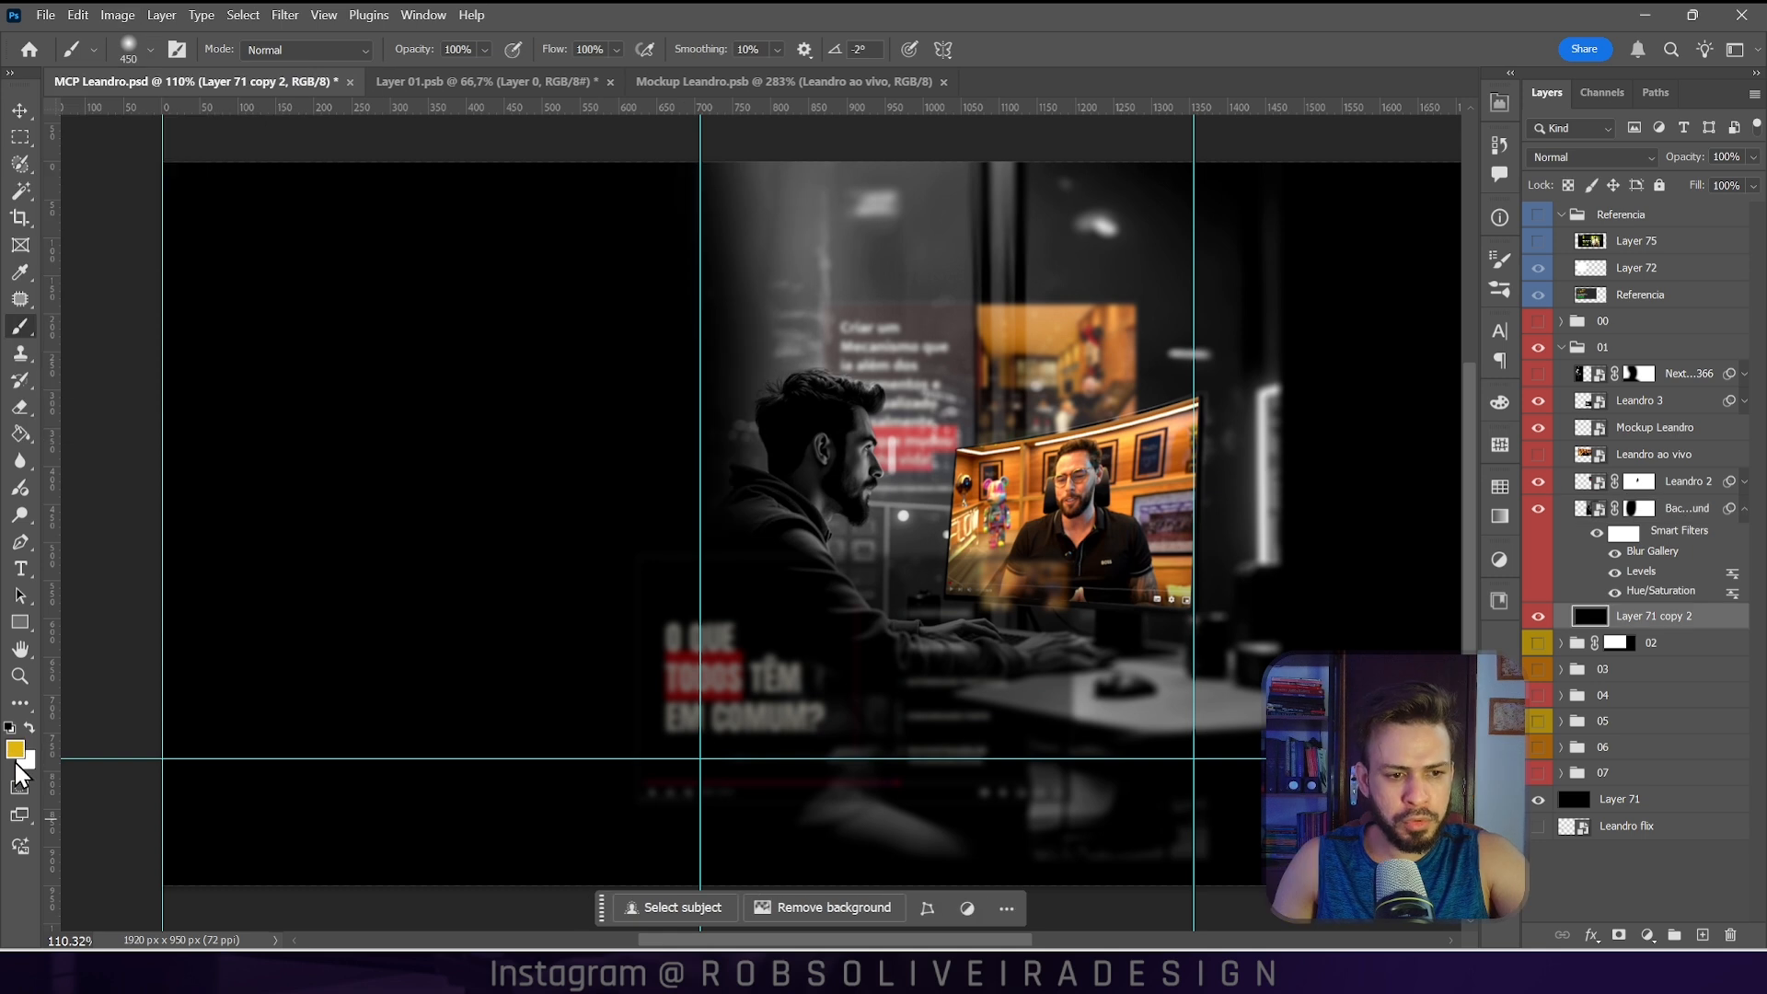
left_click(19, 112)
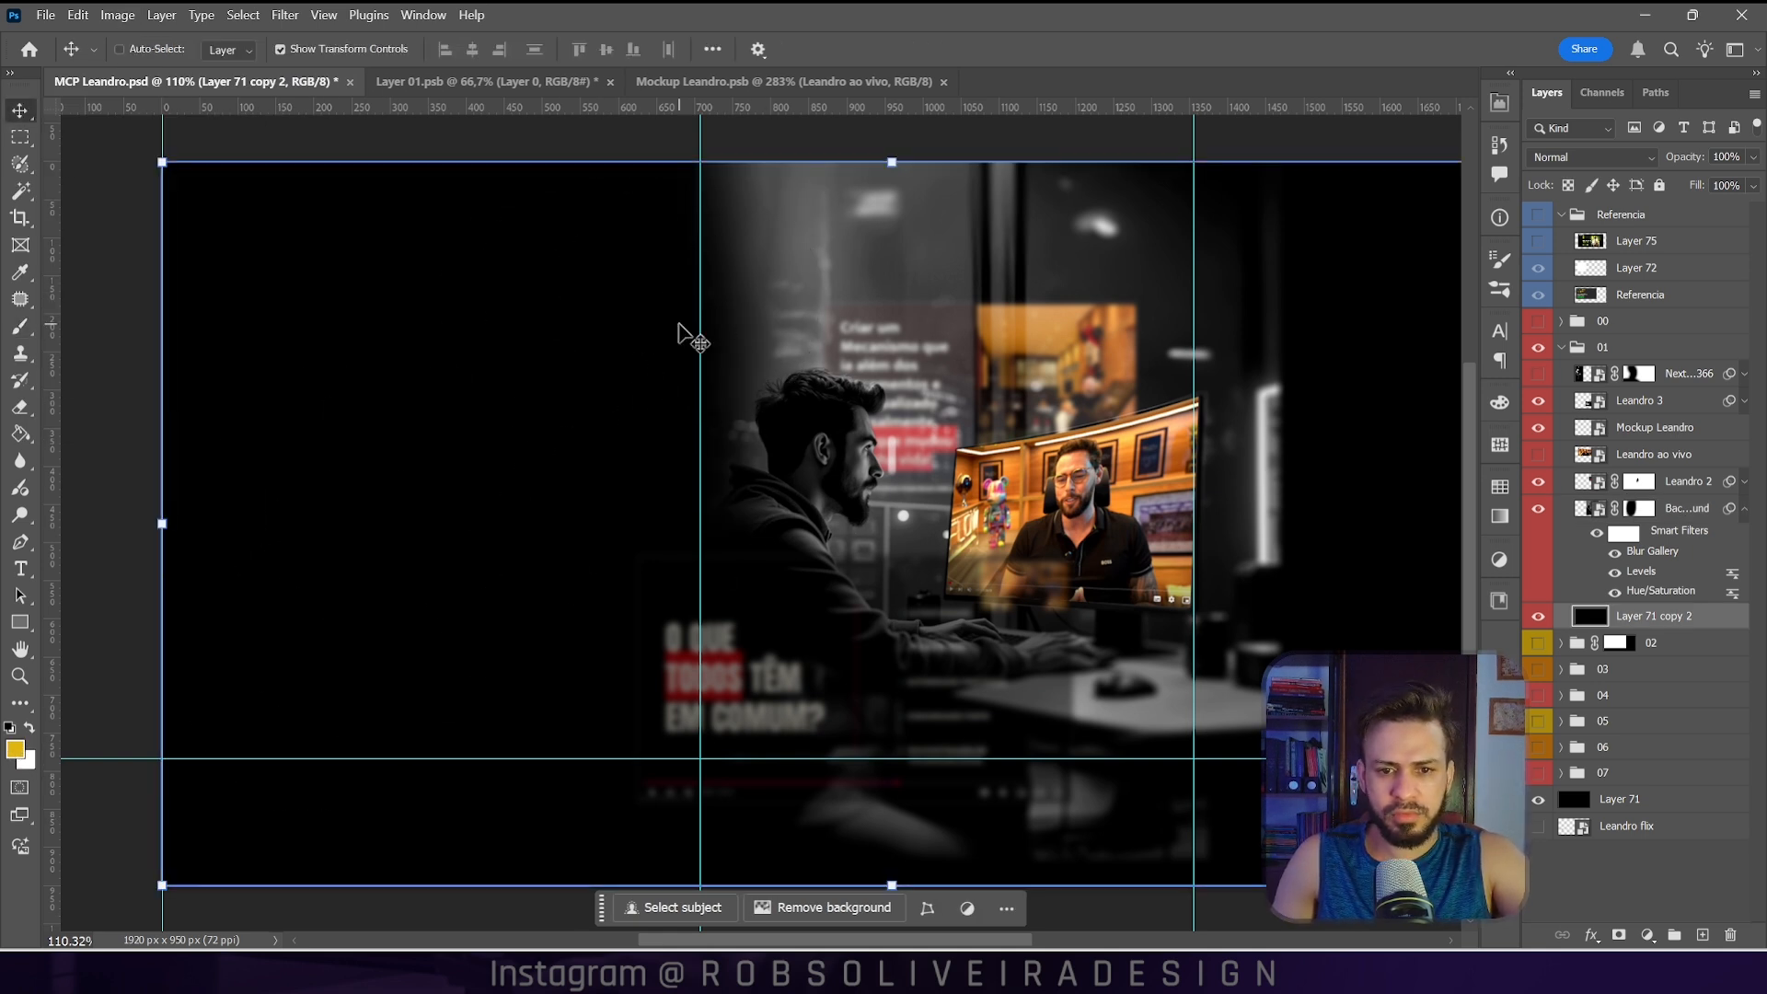
Step: Duplicate the POnto de luz and v3 - 7 layers from group 00 and move the copies into group 01
scroll(1003, 424, "up", 2)
left_click(1538, 321)
left_click(1561, 320)
left_click(1656, 482)
left_click(1664, 592)
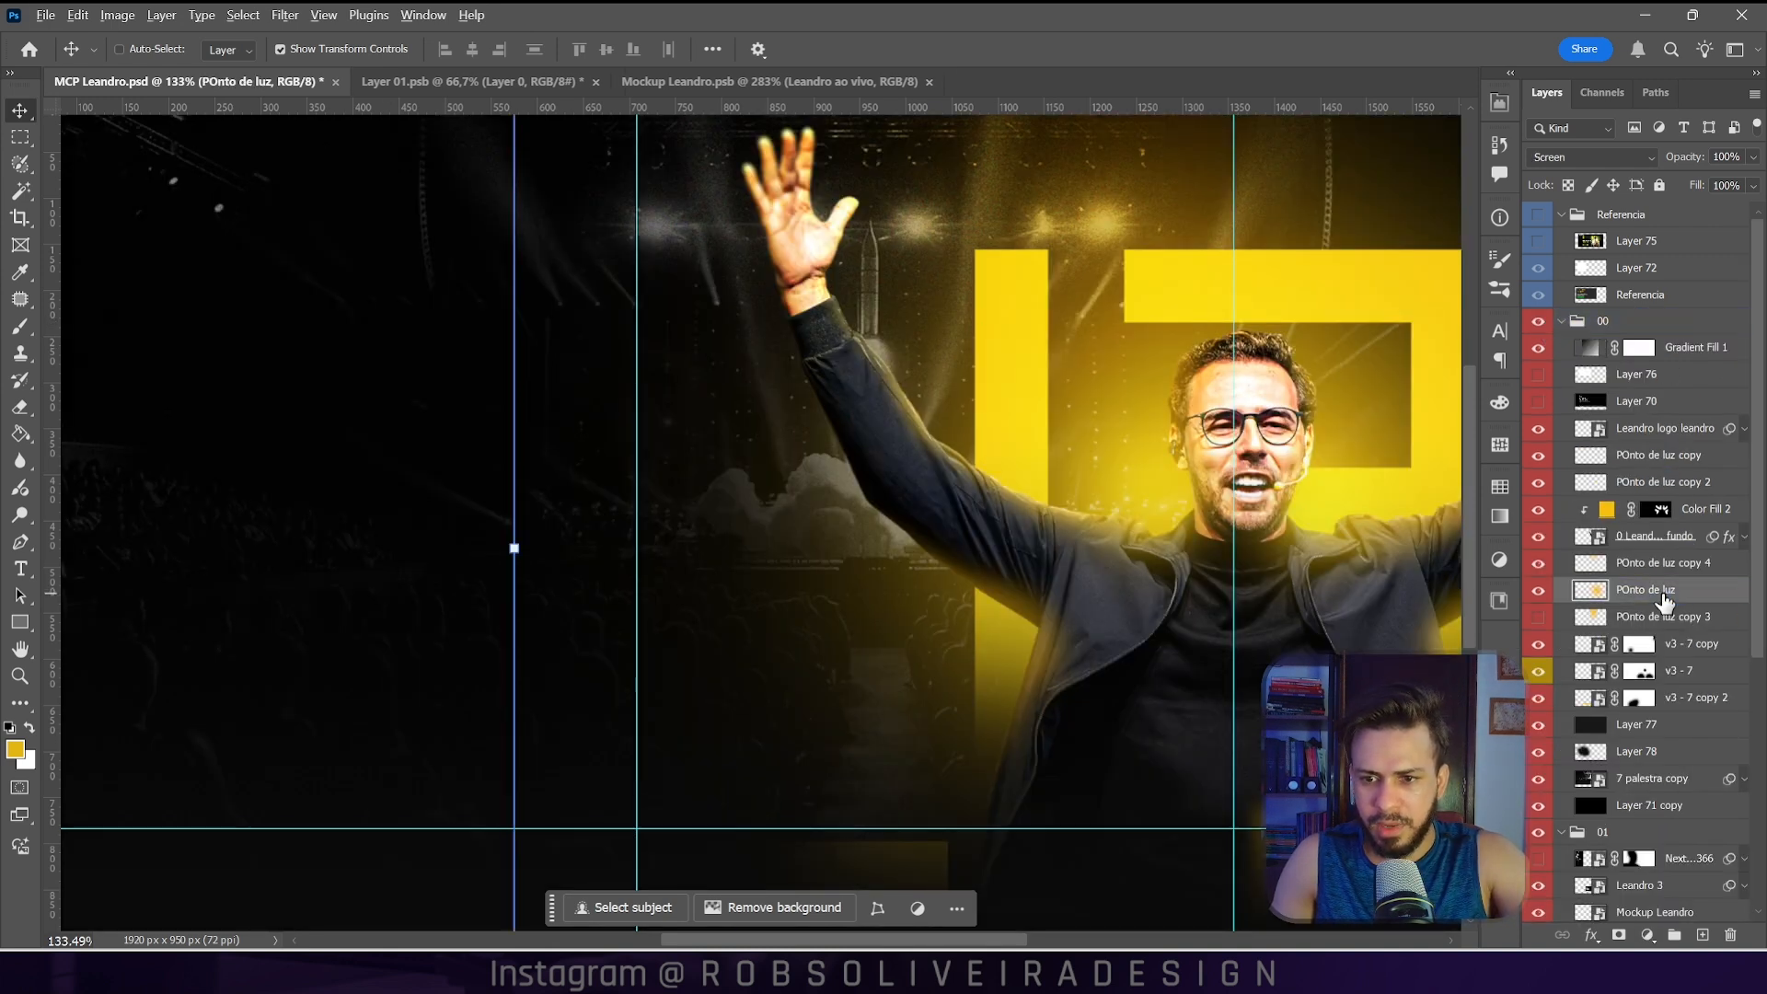
left_click(1673, 646)
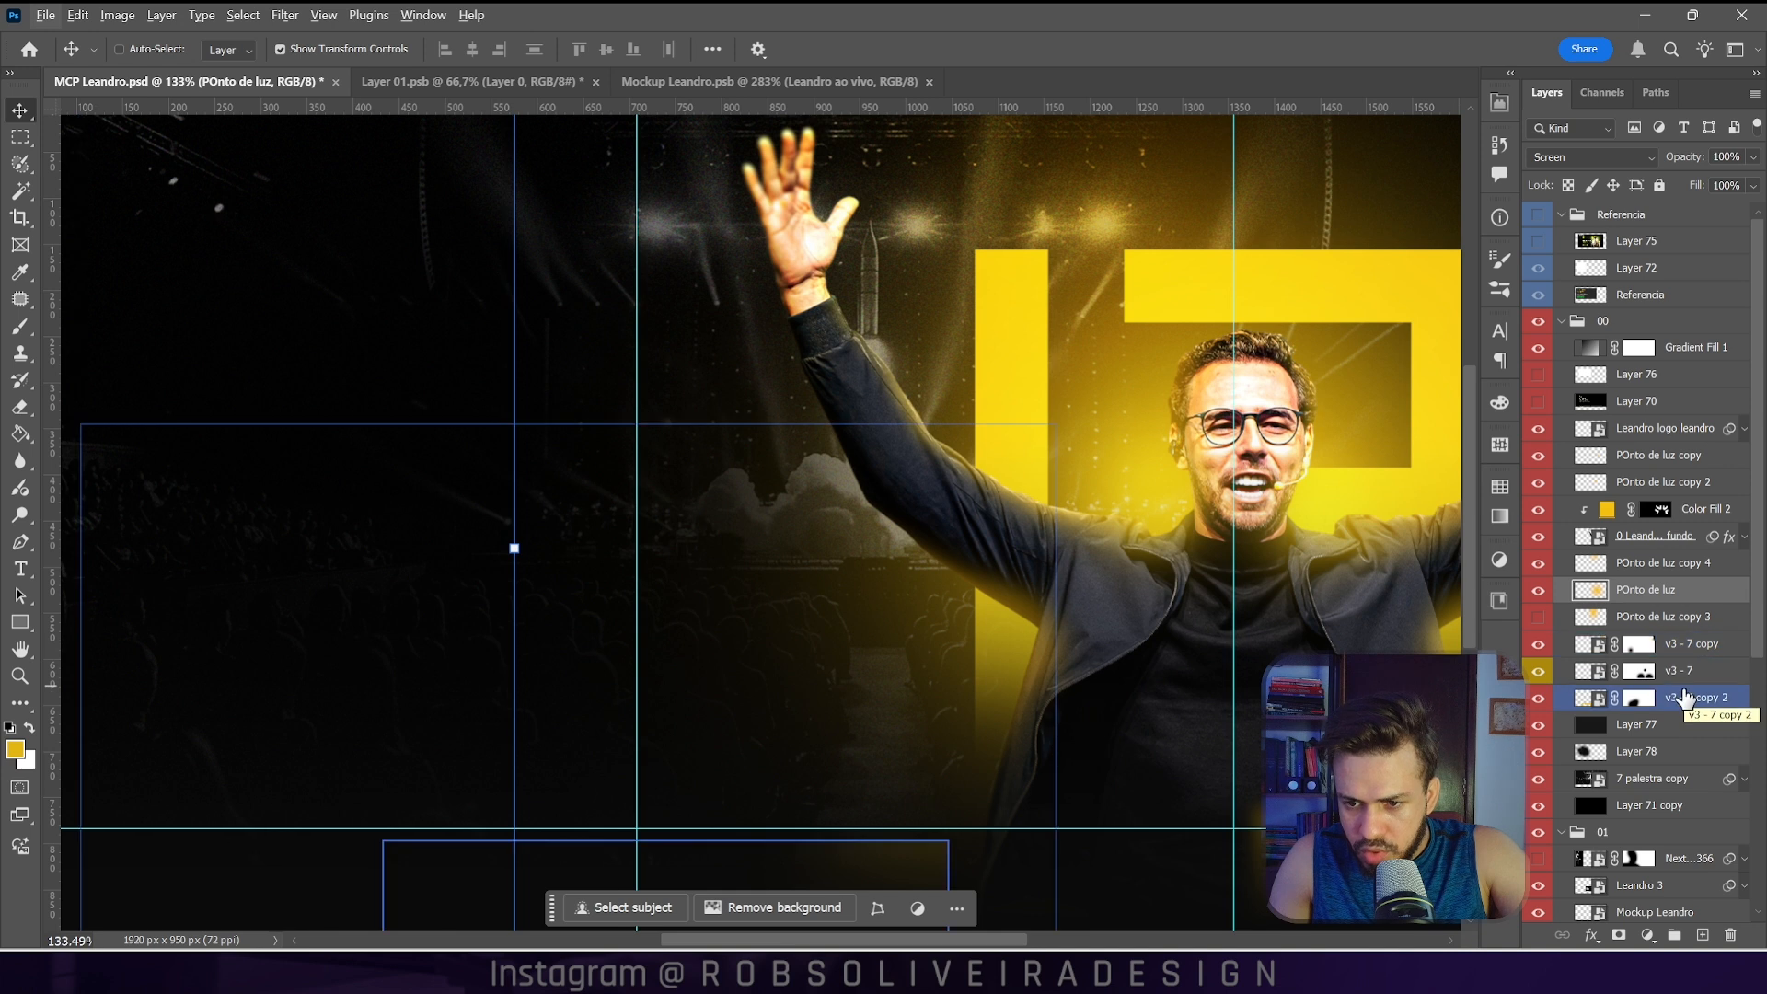
left_click(1691, 674, "ctrl")
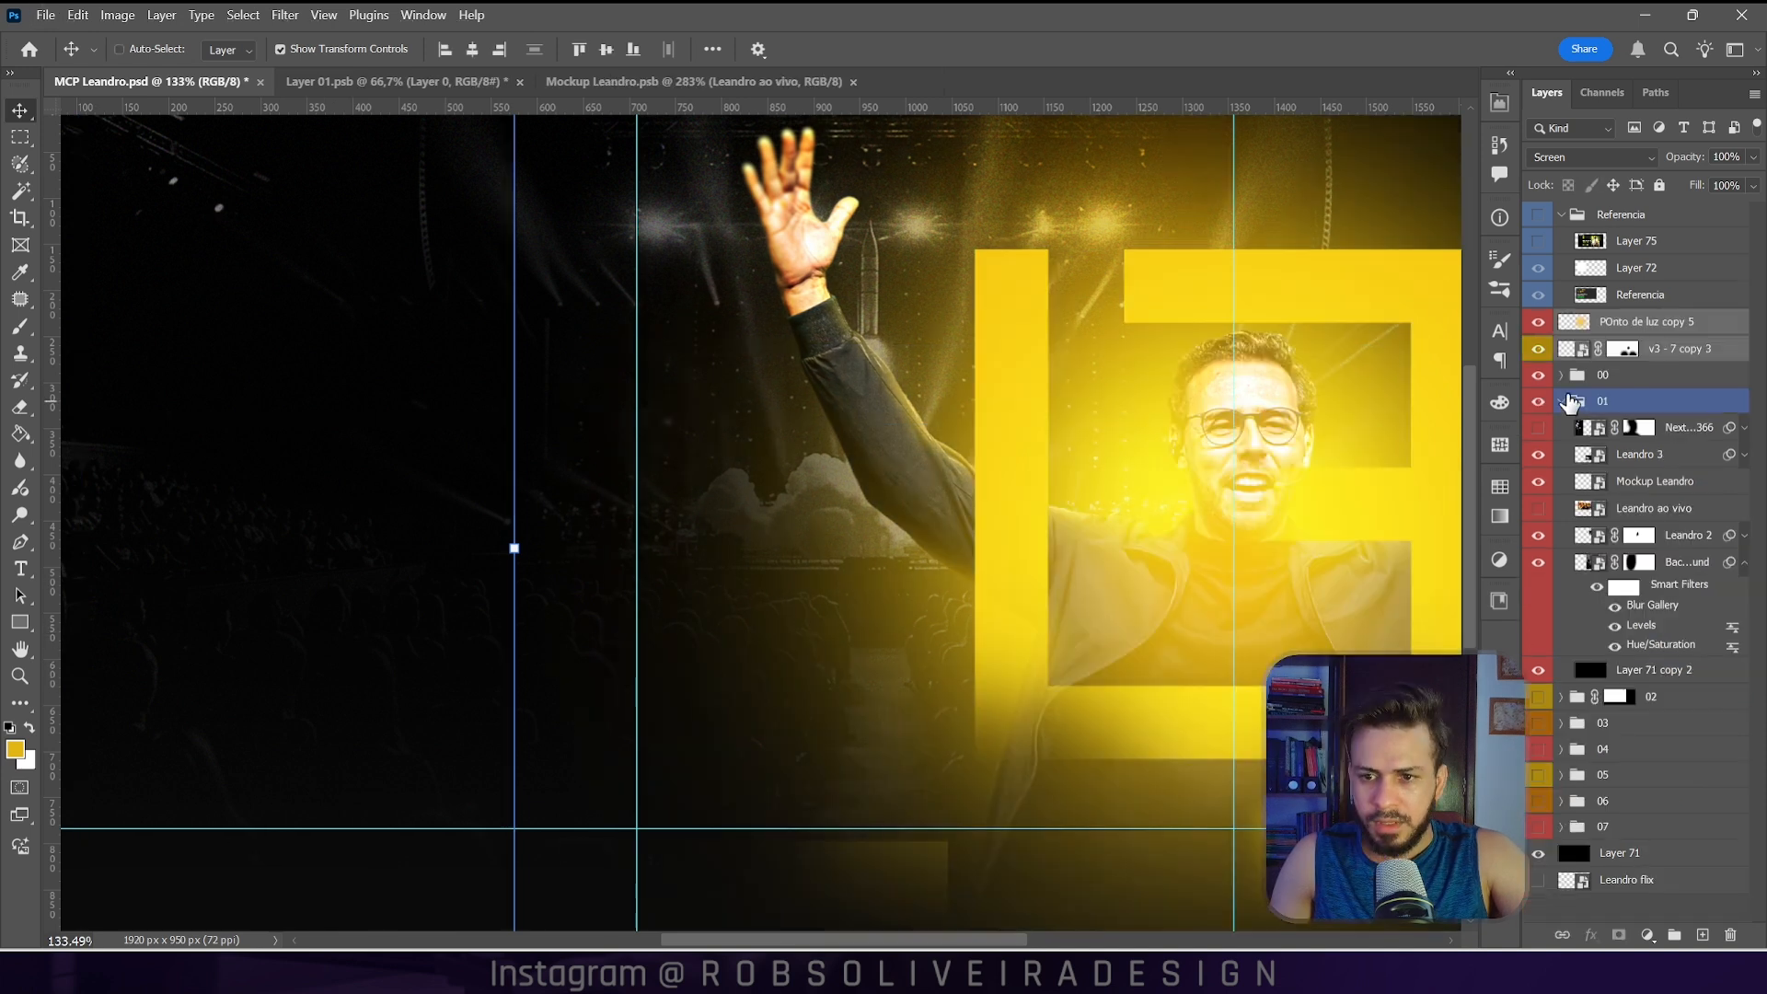
left_click(1653, 328)
left_click_drag(1655, 327, 1663, 440)
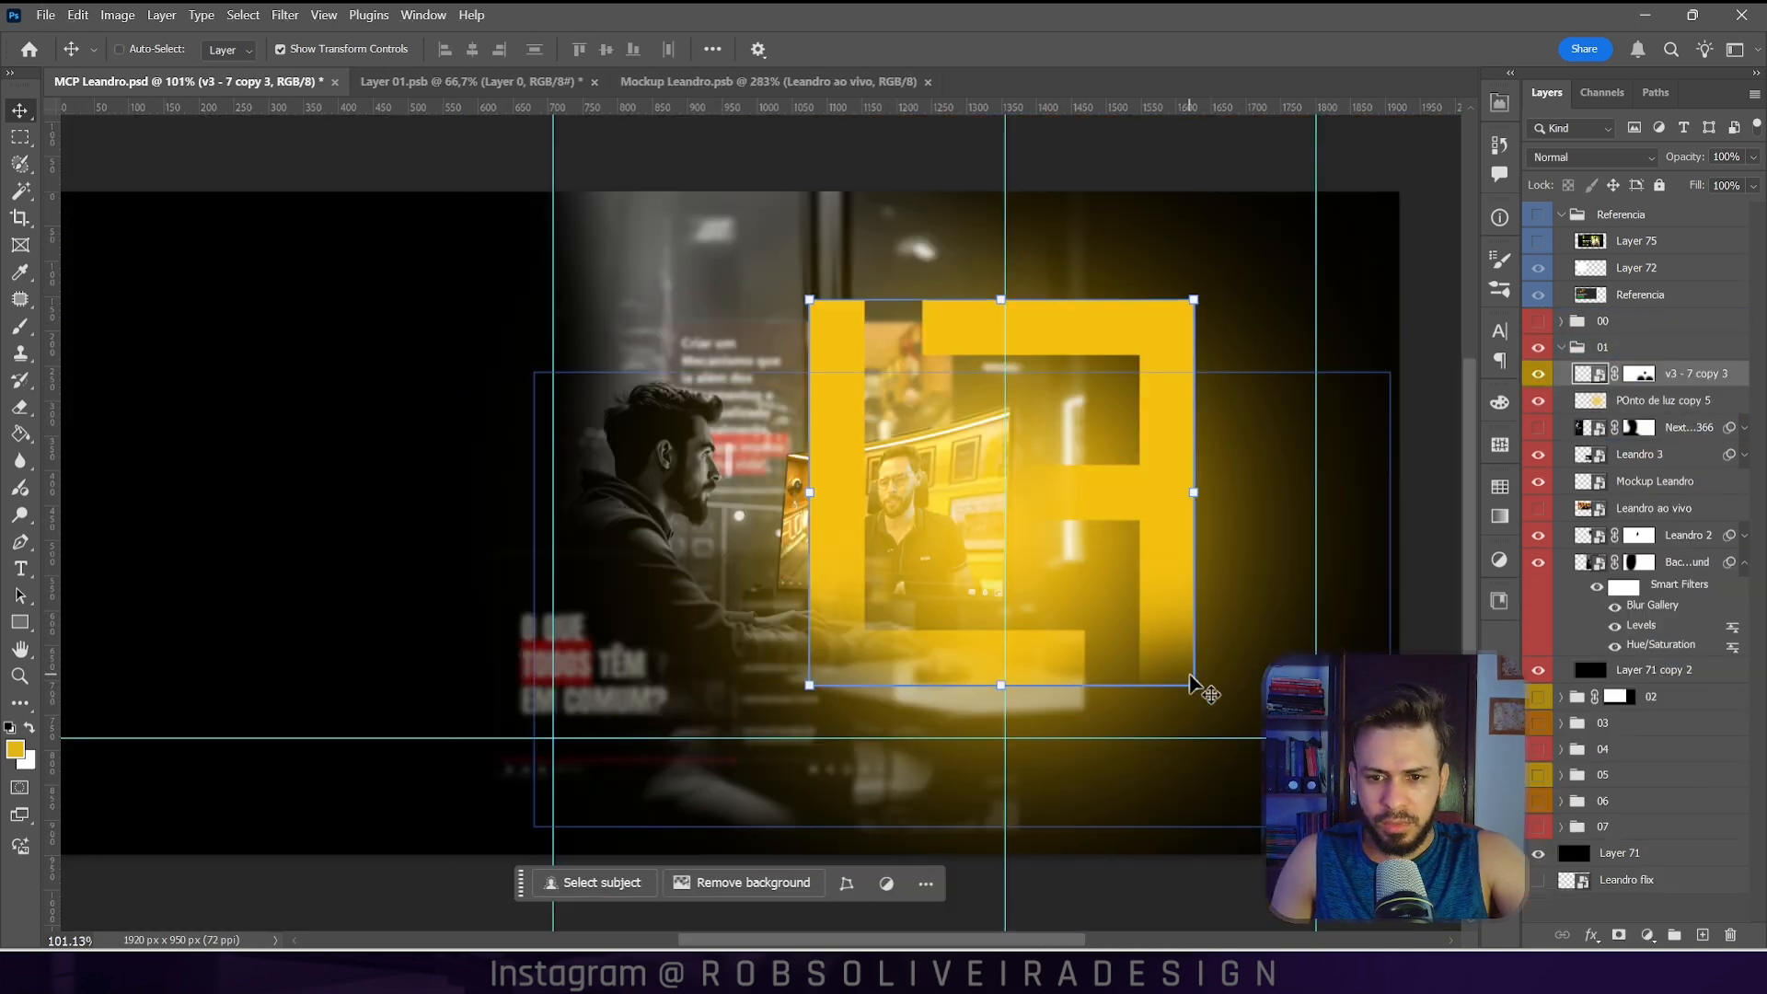
Step: Shrink the yellow logo copy and place it behind the monitor, and scale the light glow copy to 47,83% over the monitor
left_click_drag(1194, 683, 989, 487)
left_click_drag(950, 402, 1006, 346)
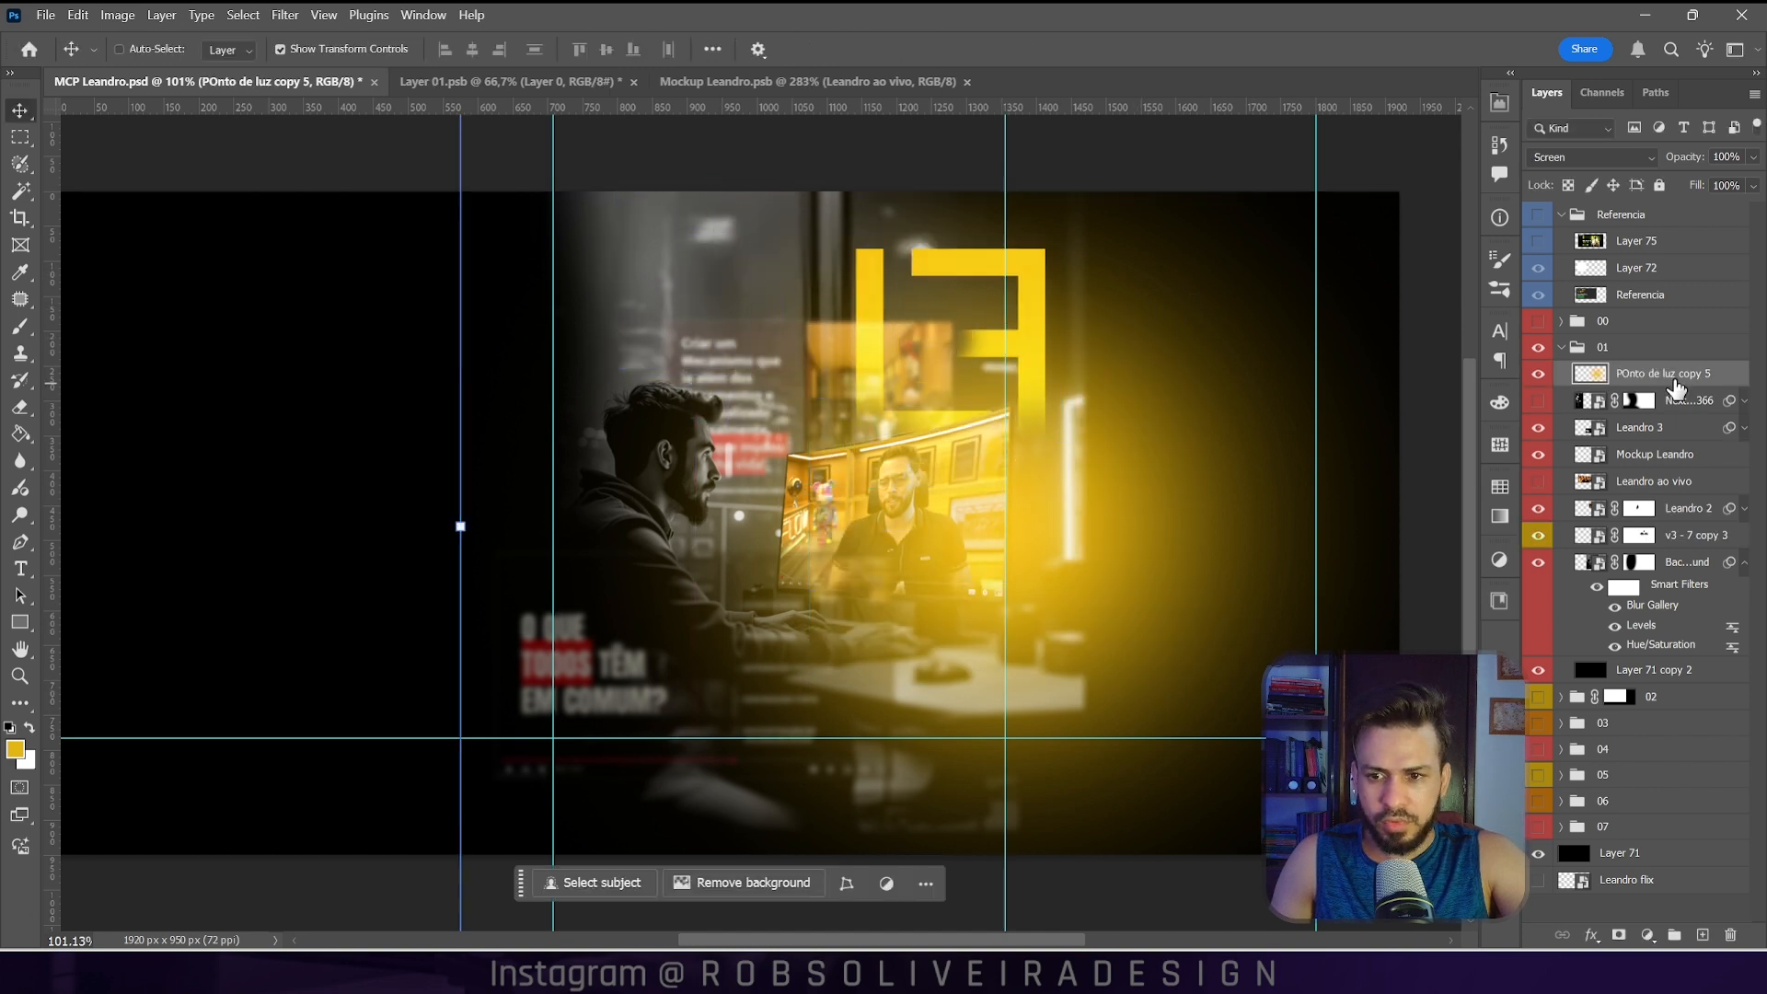
key("ctrl+0")
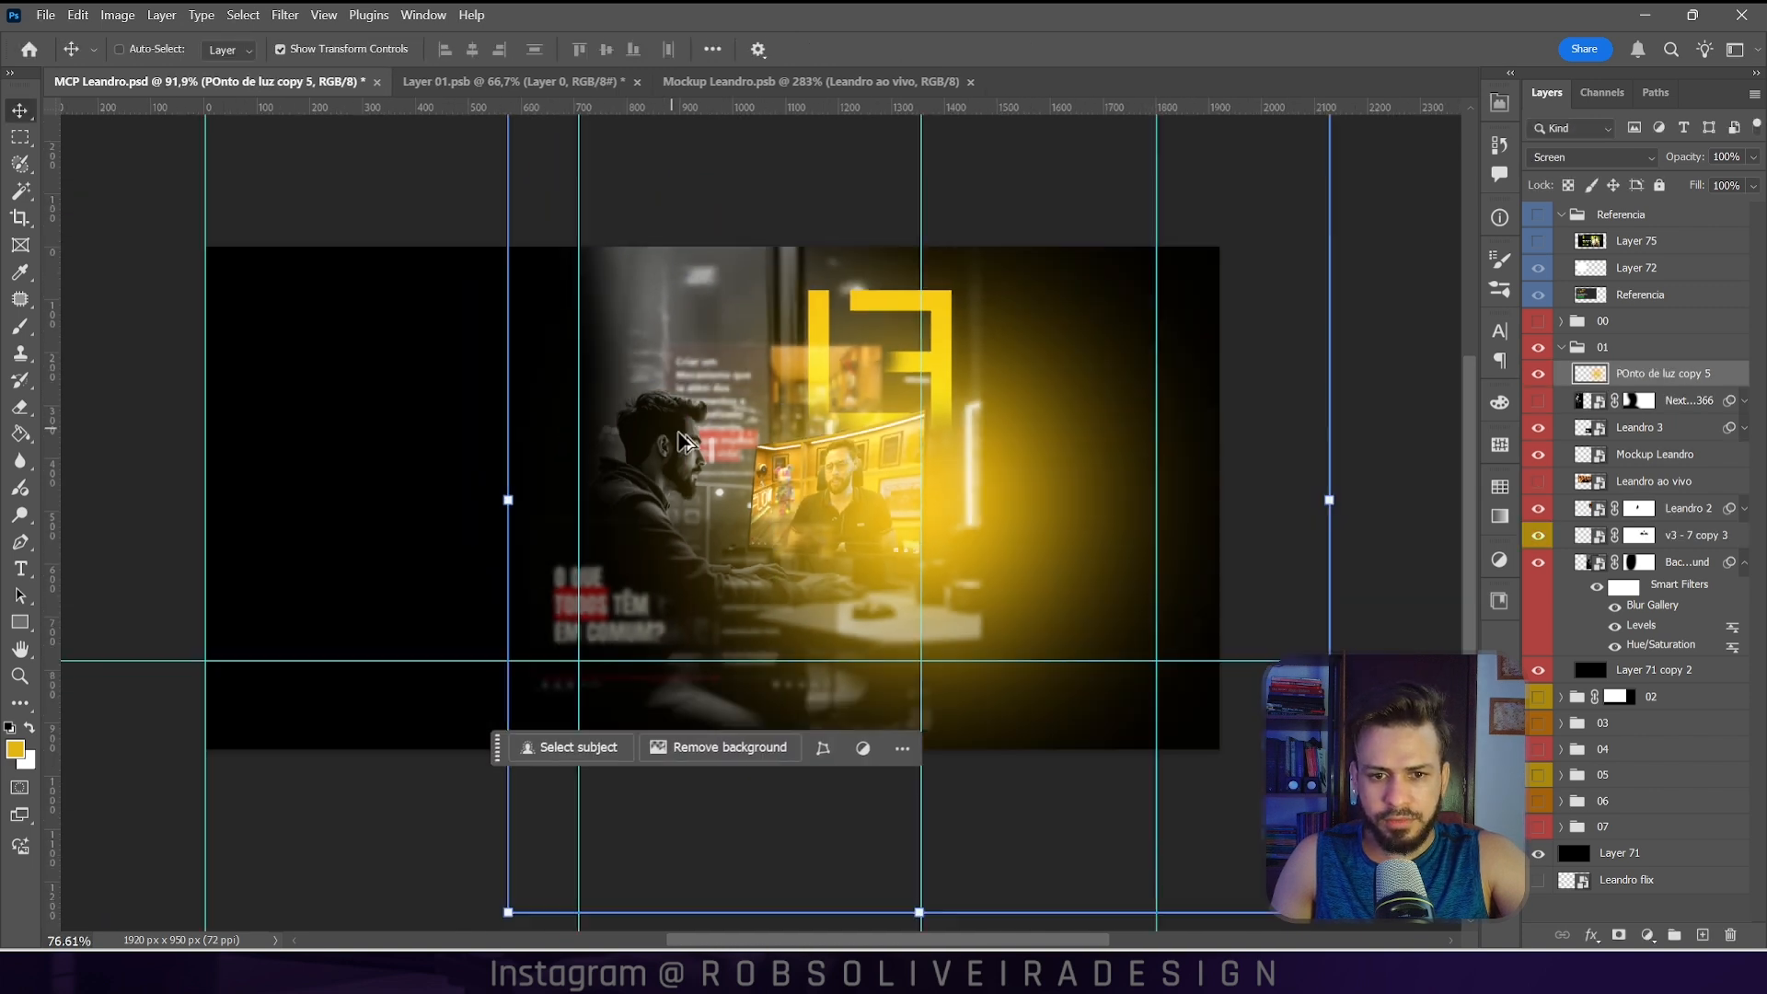
left_click_drag(1132, 195, 773, 387)
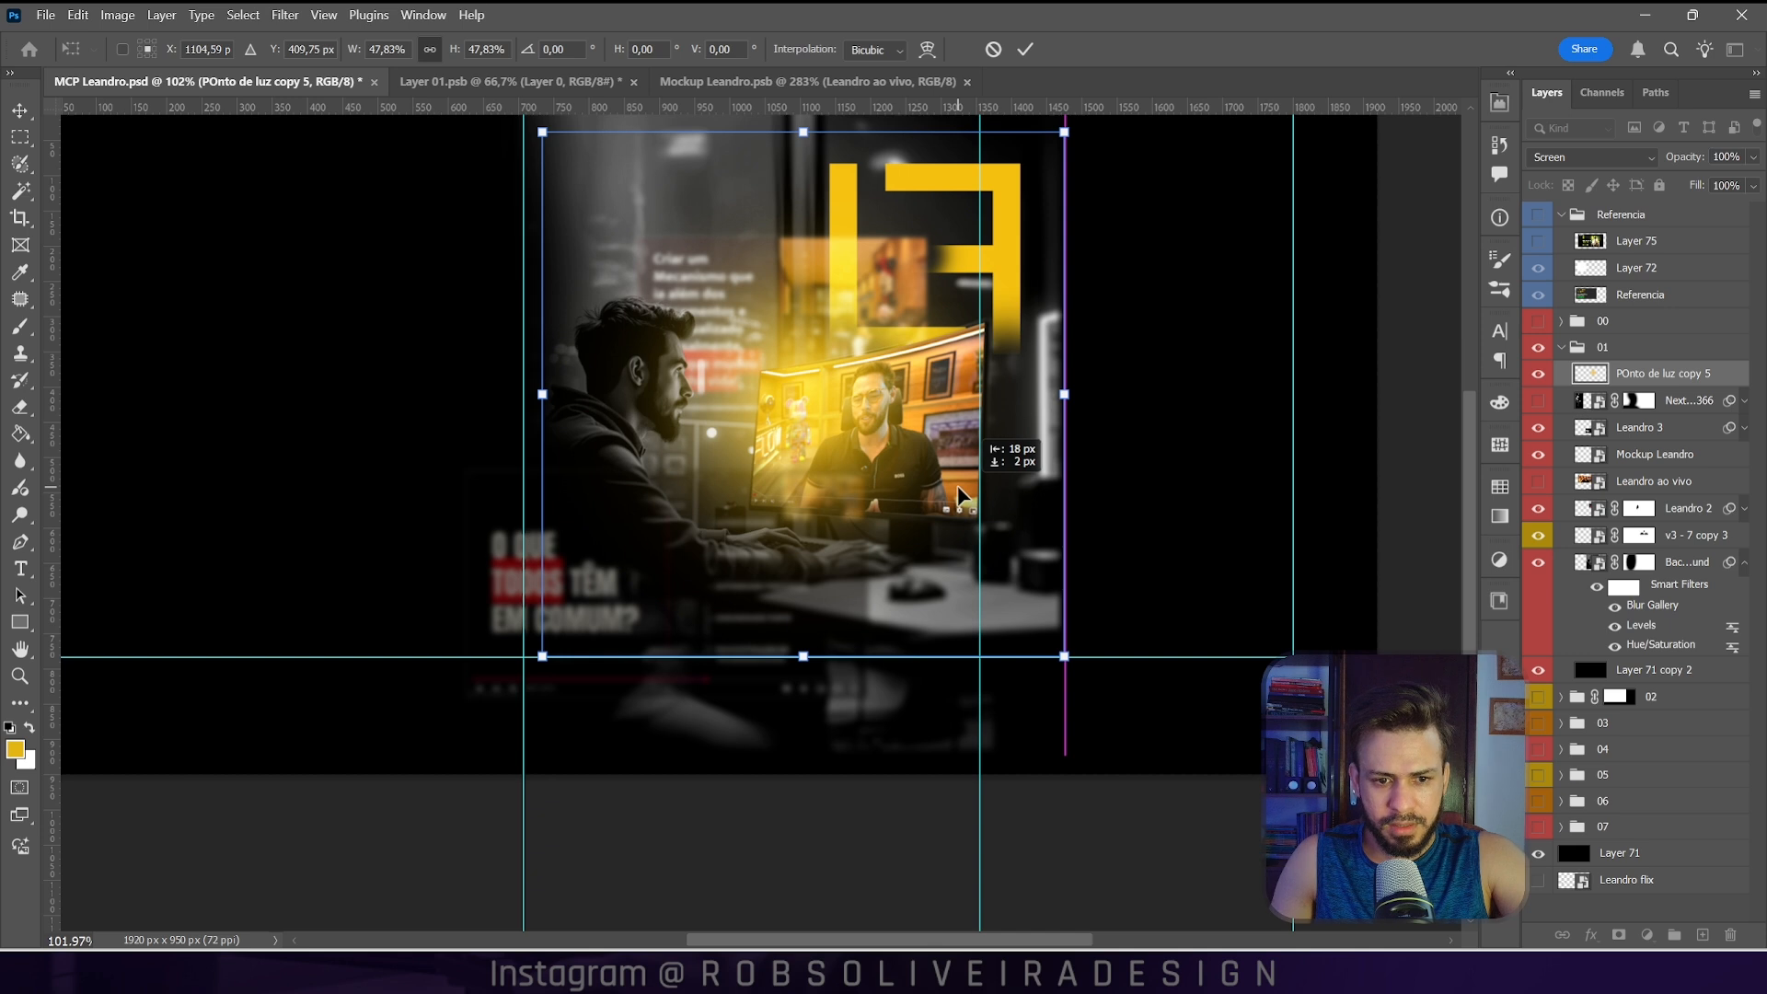
left_click_drag(960, 497, 967, 498)
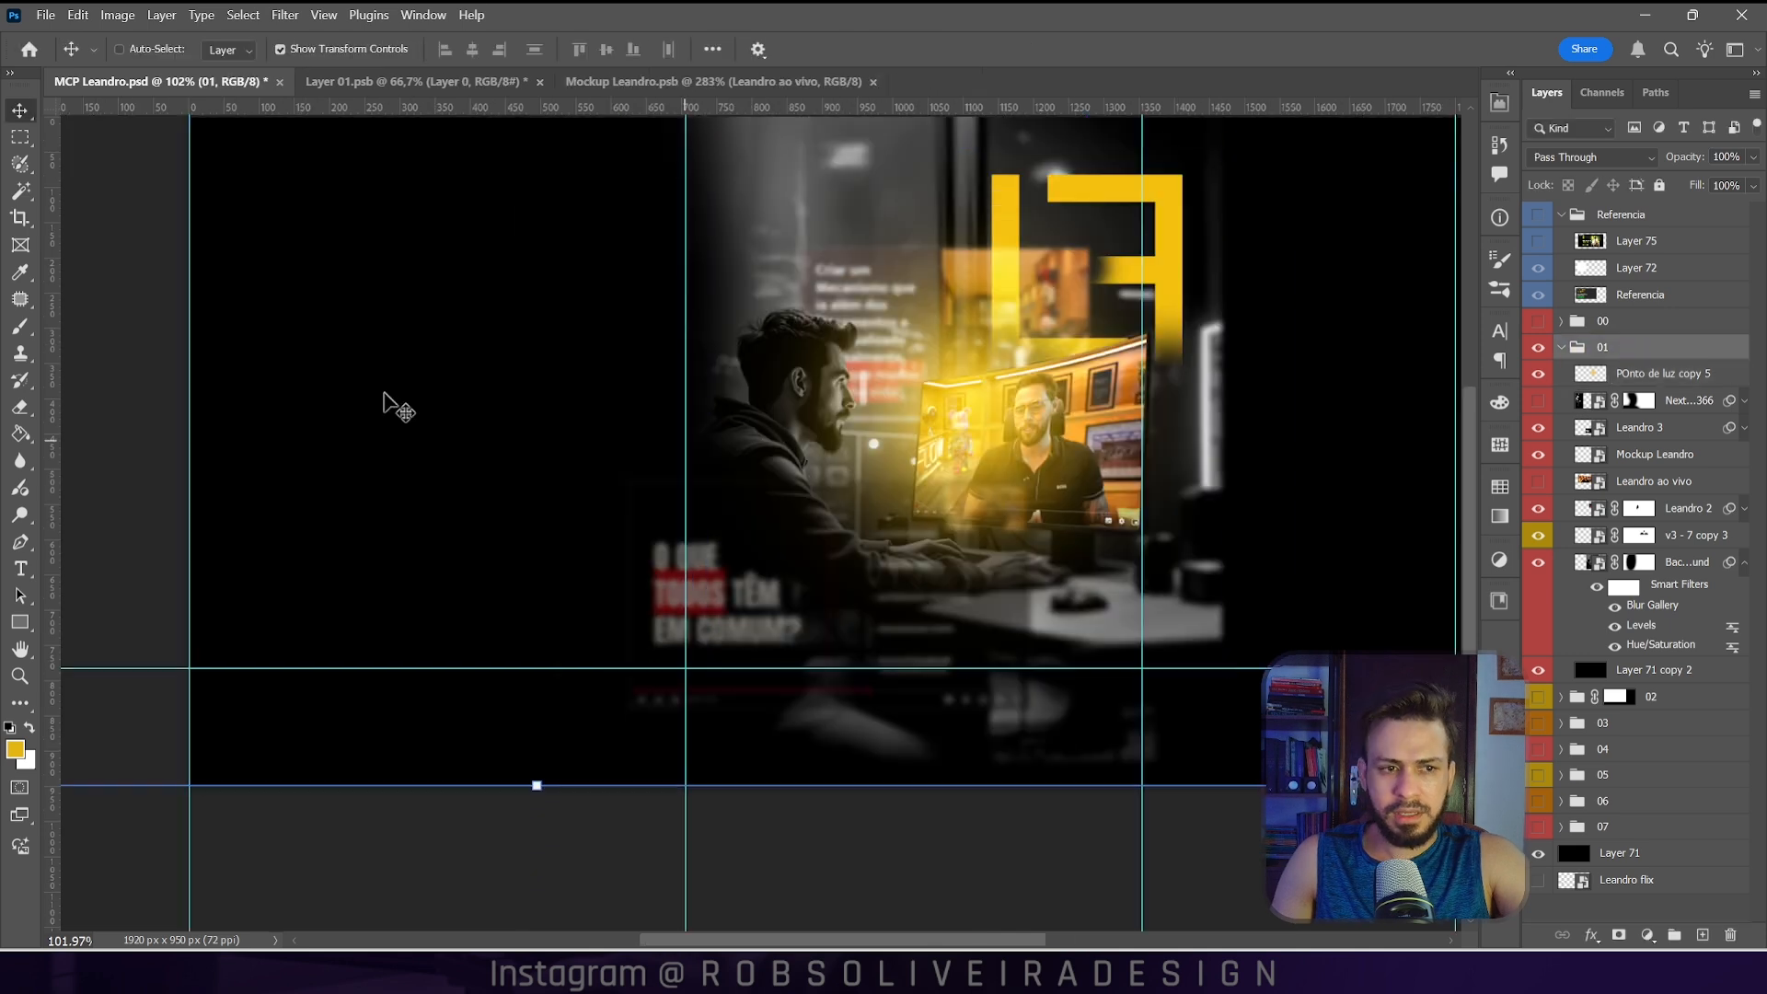
Step: Mask group 01 to a rectangle from the canvas's upper-left corner to the vertical guide beside the monitor and the lower horizontal guide
left_click(19, 137)
scroll(433, 331, "down", 2)
mouse_move(182, 107)
left_mouse_down()
mouse_move(761, 328)
mouse_move(736, 153)
left_mouse_up()
left_click_drag(233, 155, 1019, 609)
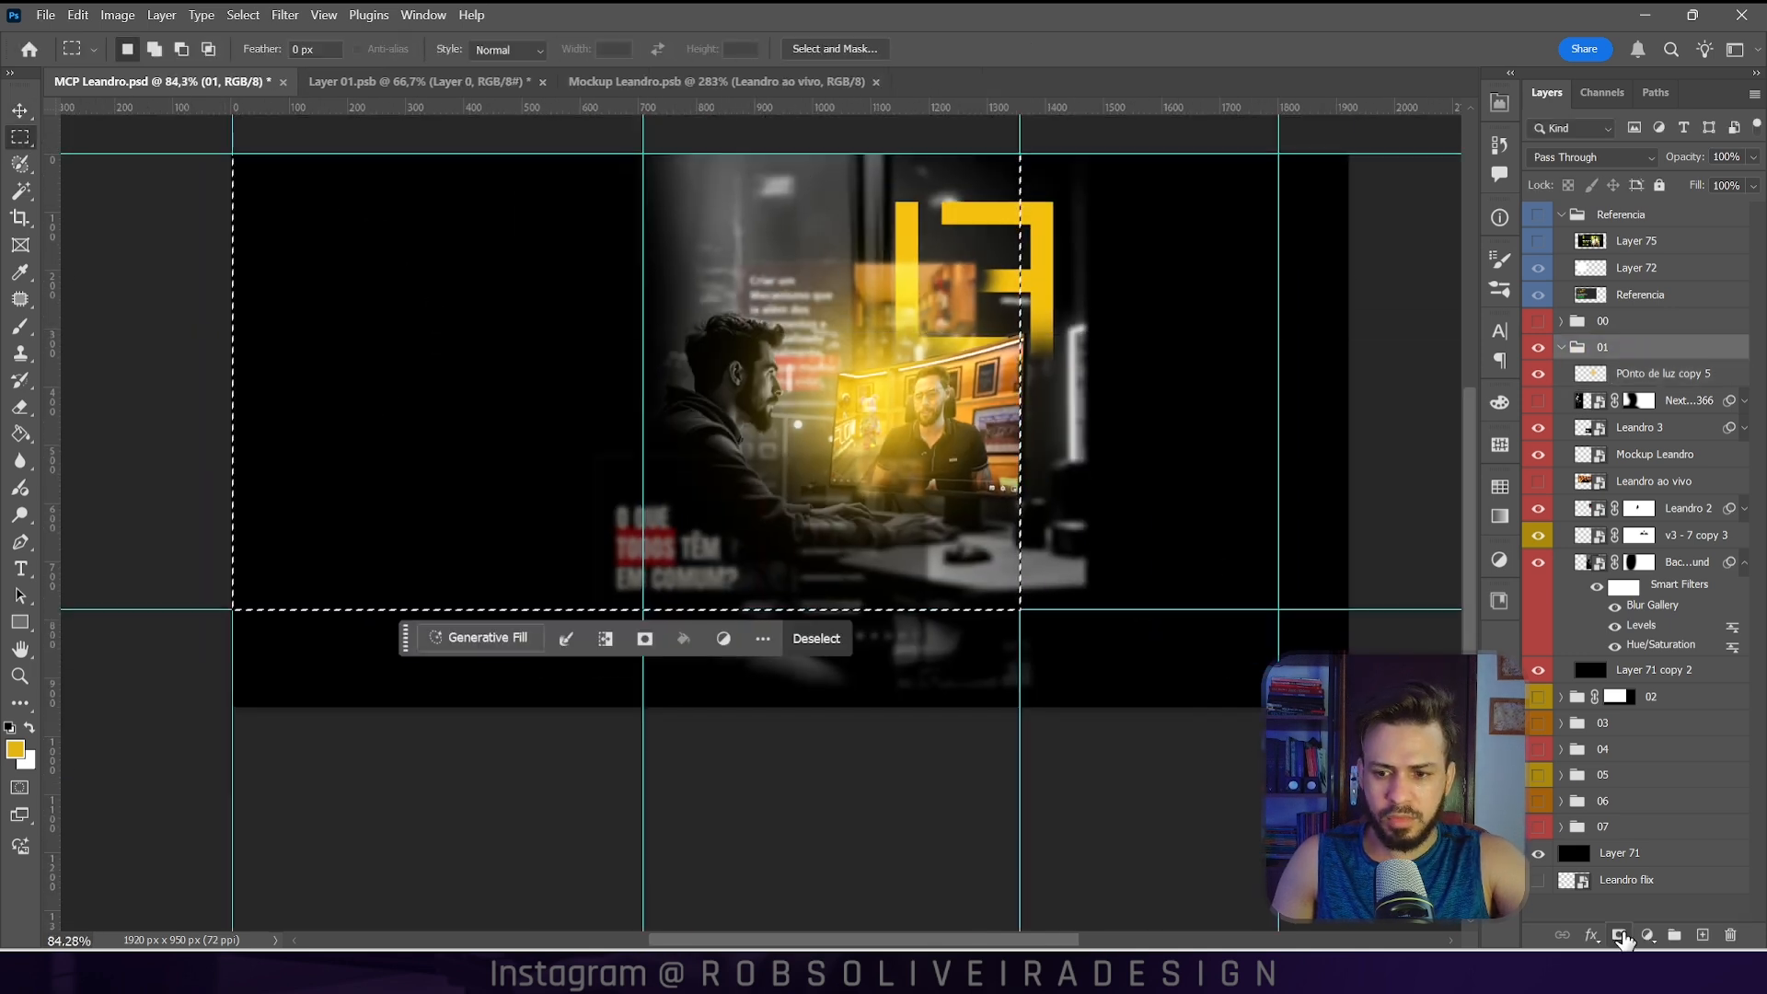
left_click(1620, 935)
scroll(594, 521, "up", 3)
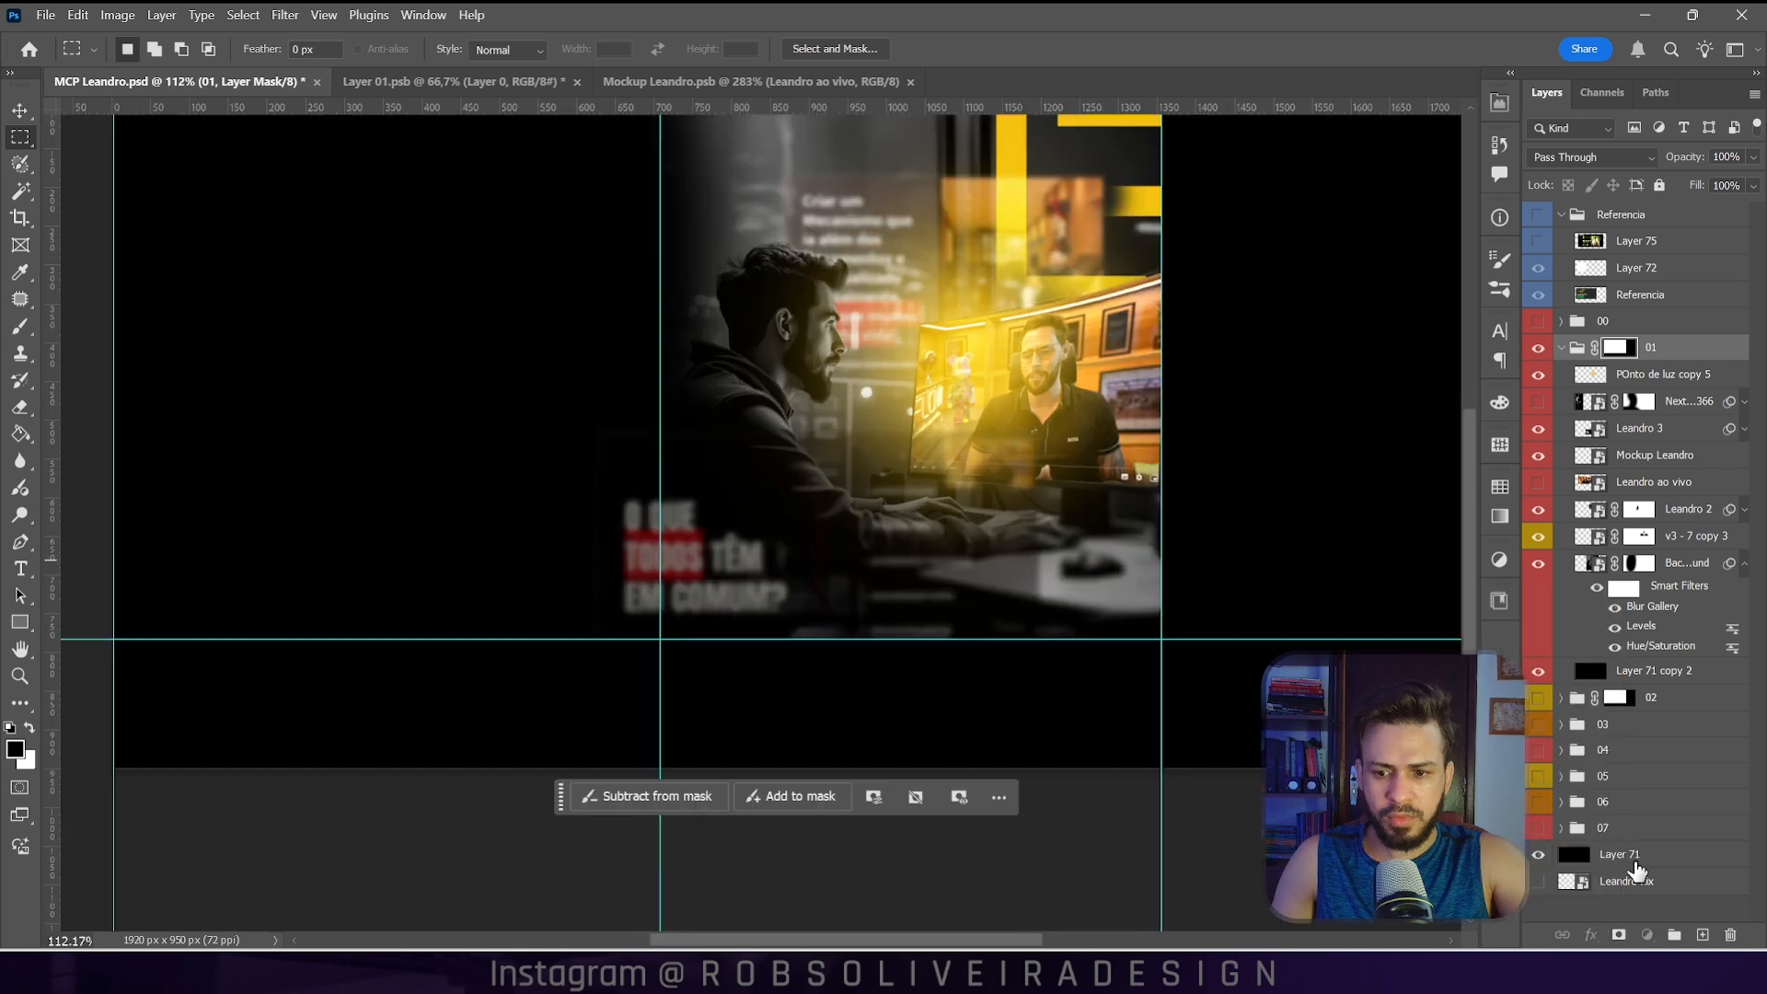
Step: Fill Layer 71 with dark grey #292929 and hide the guides
left_click(1635, 870)
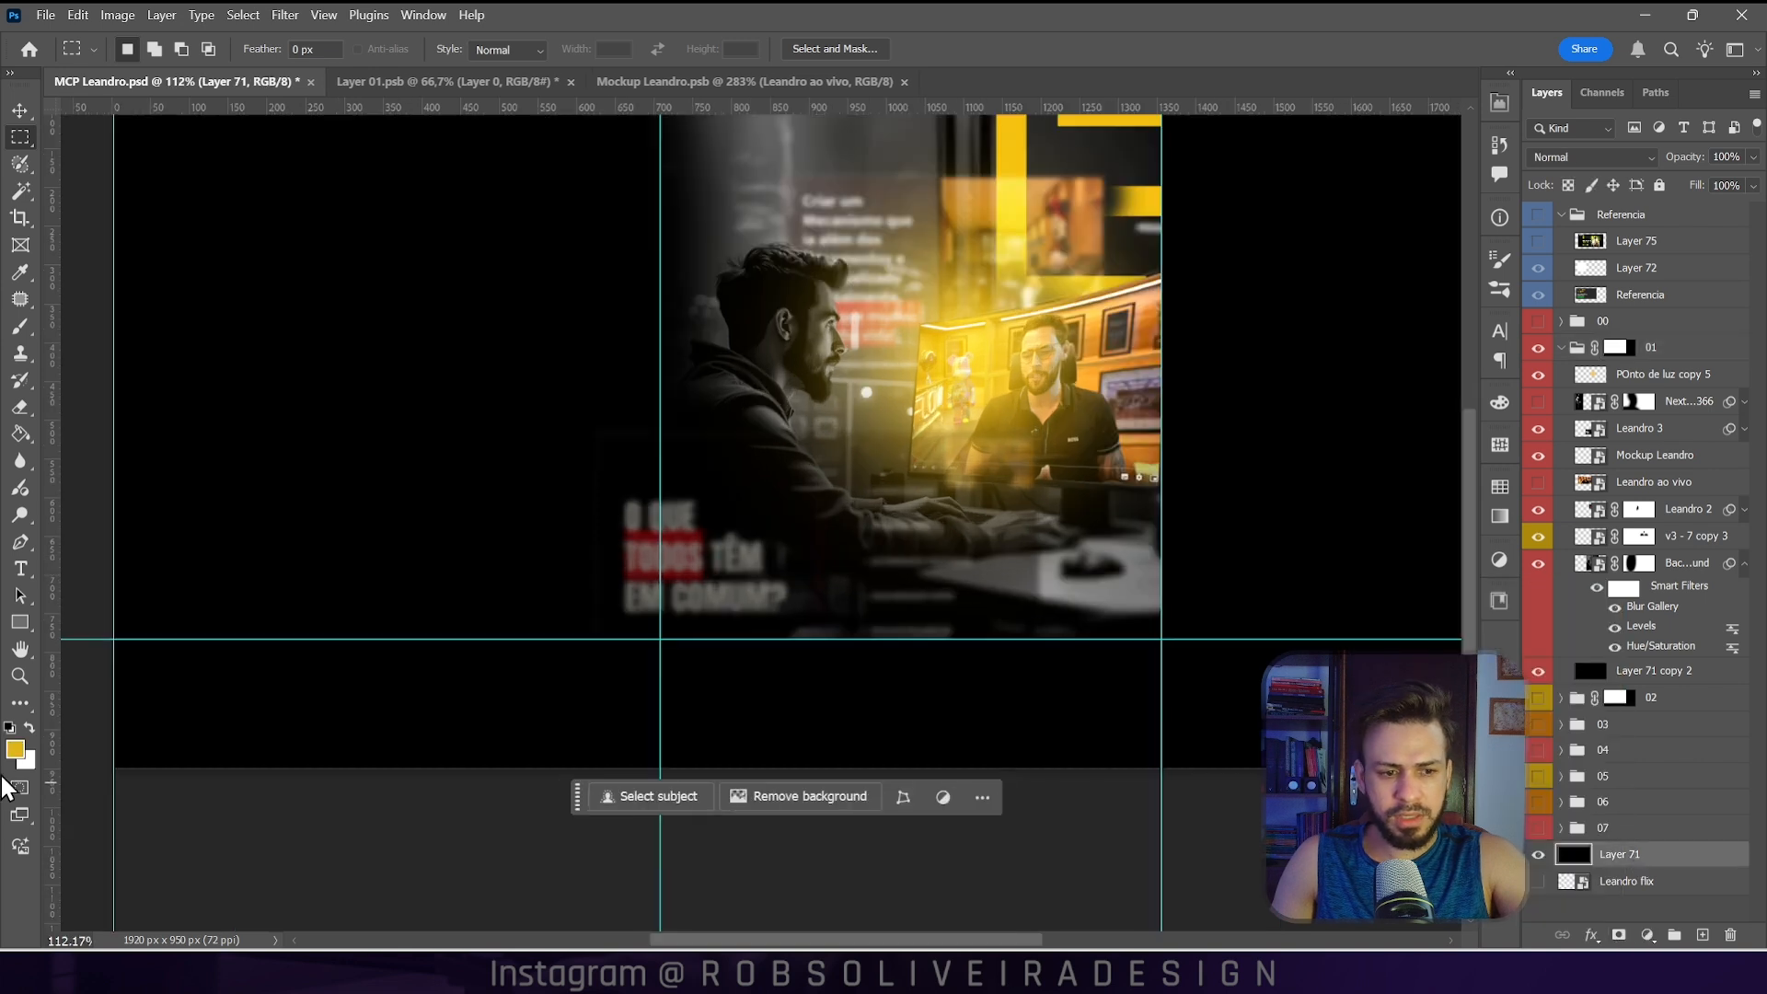
left_click(14, 751)
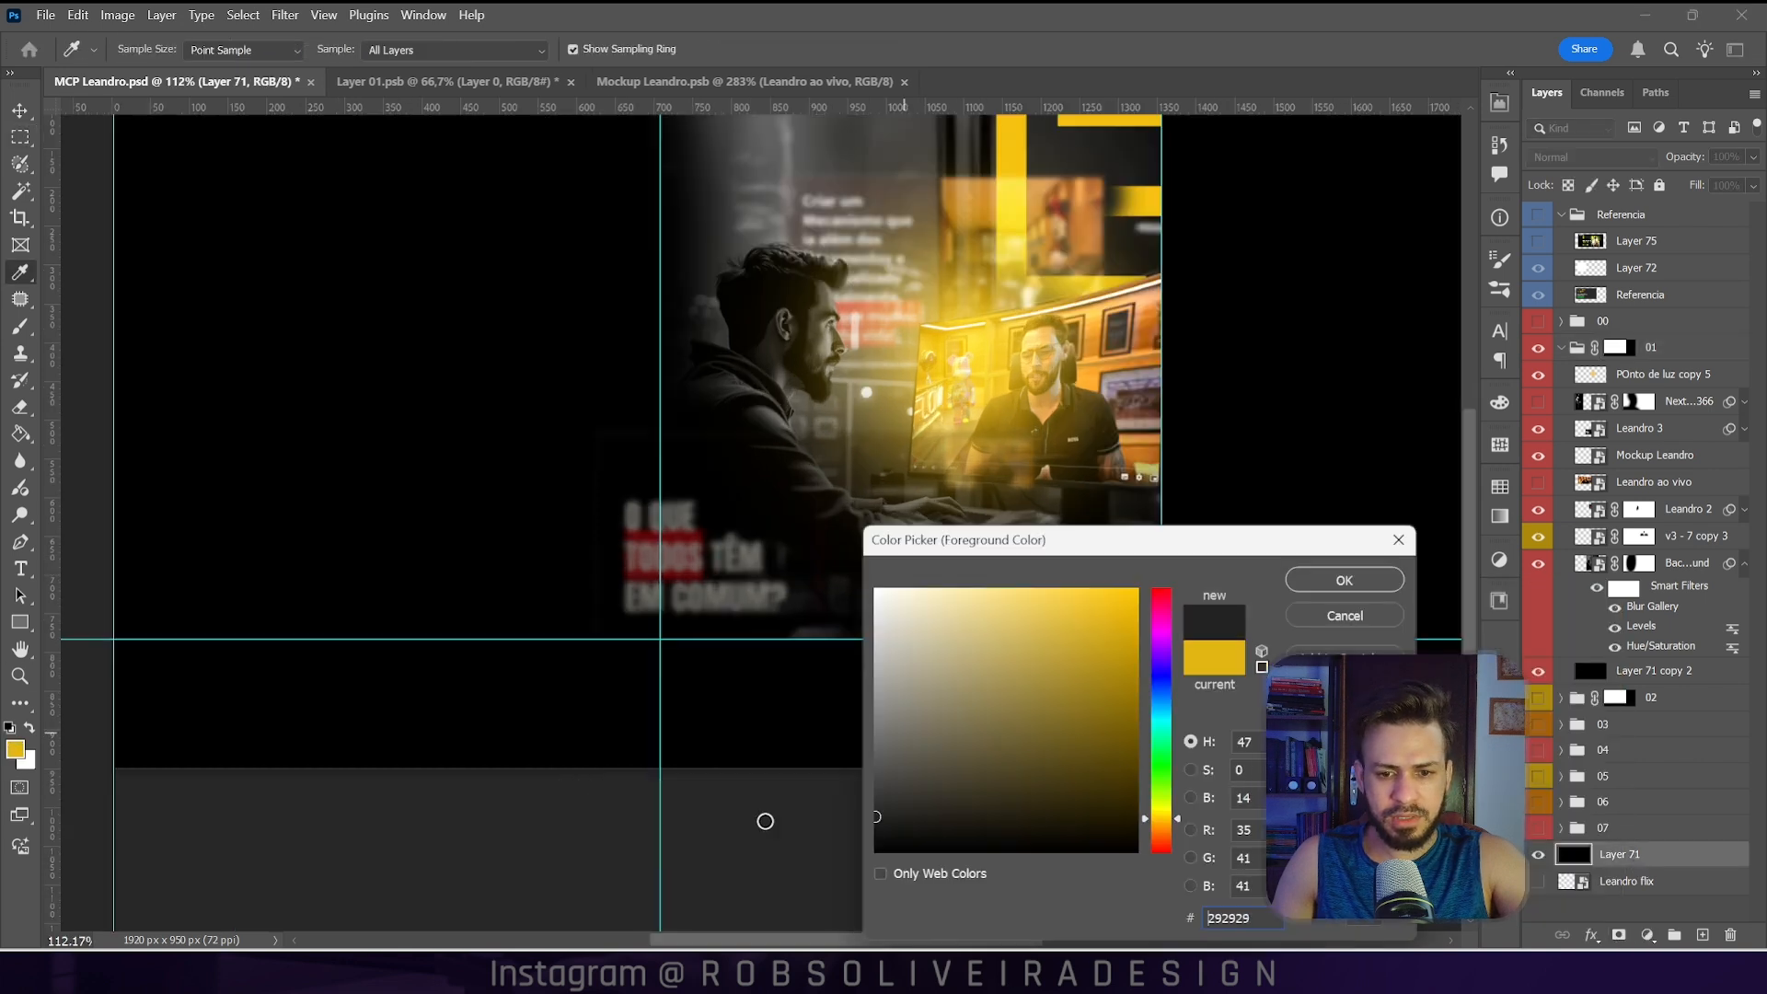
left_click(1362, 578)
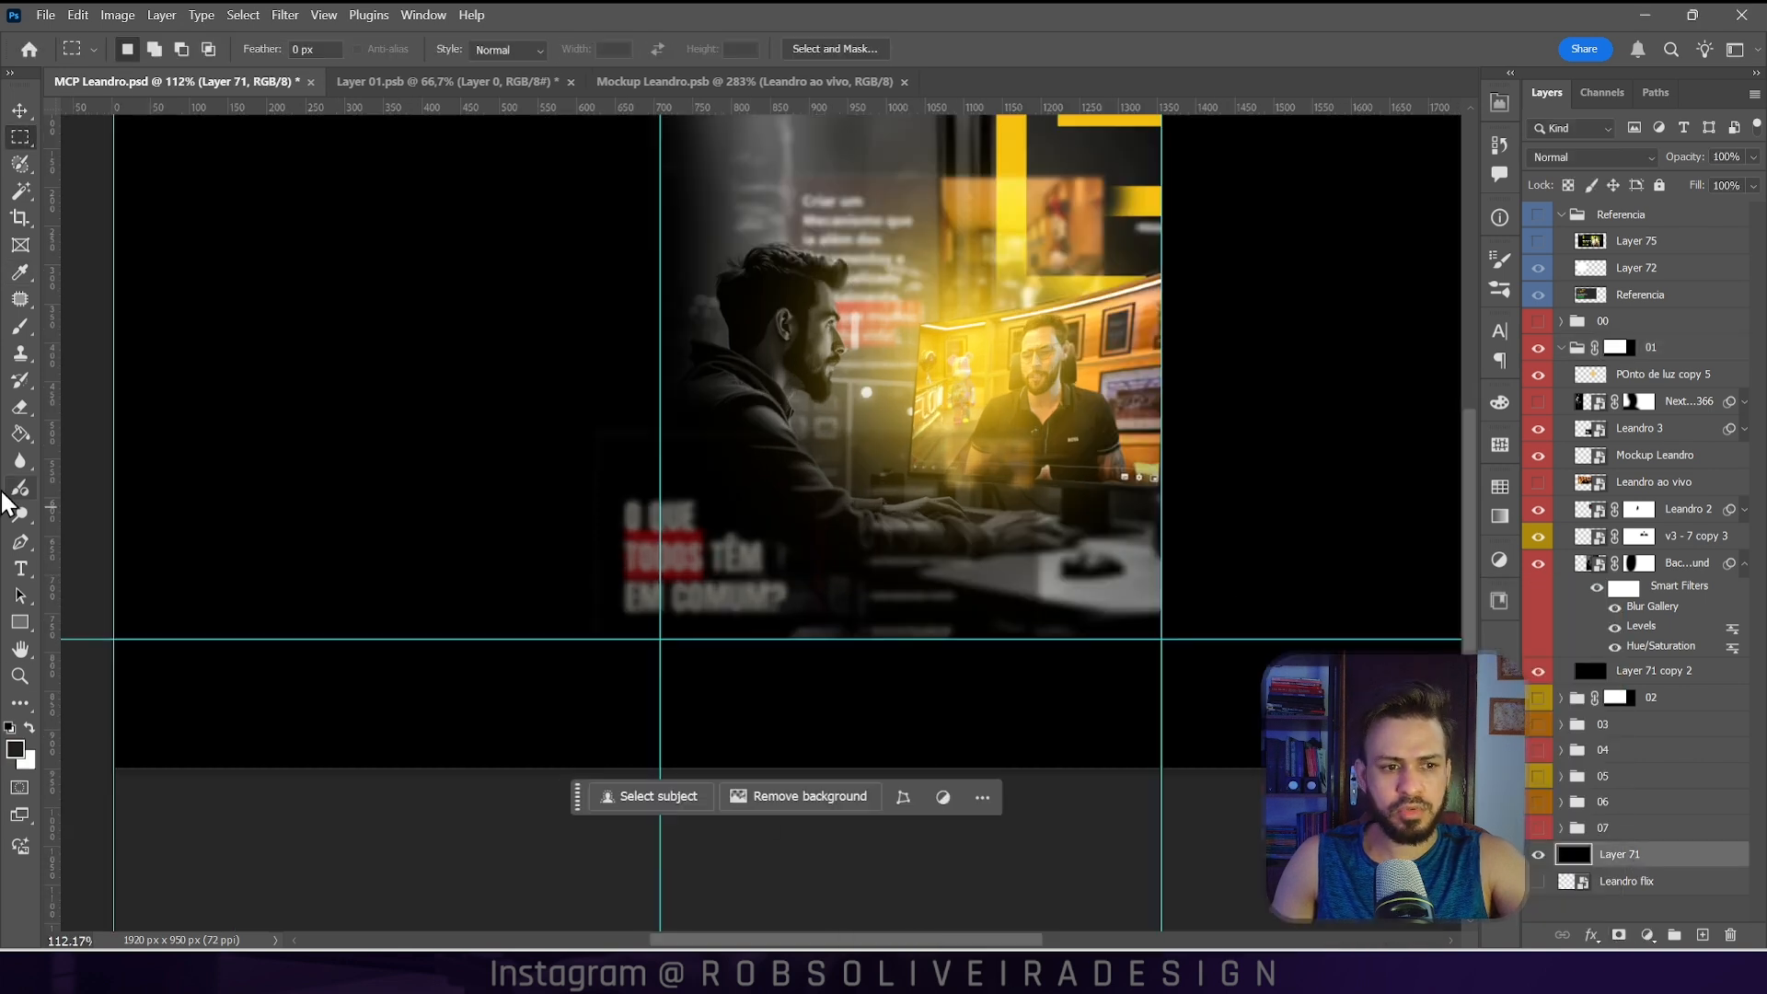
left_click(20, 433)
left_click(524, 306)
scroll(598, 386, "up", 1)
scroll(1315, 506, "down", 1)
key("ctrl+h")
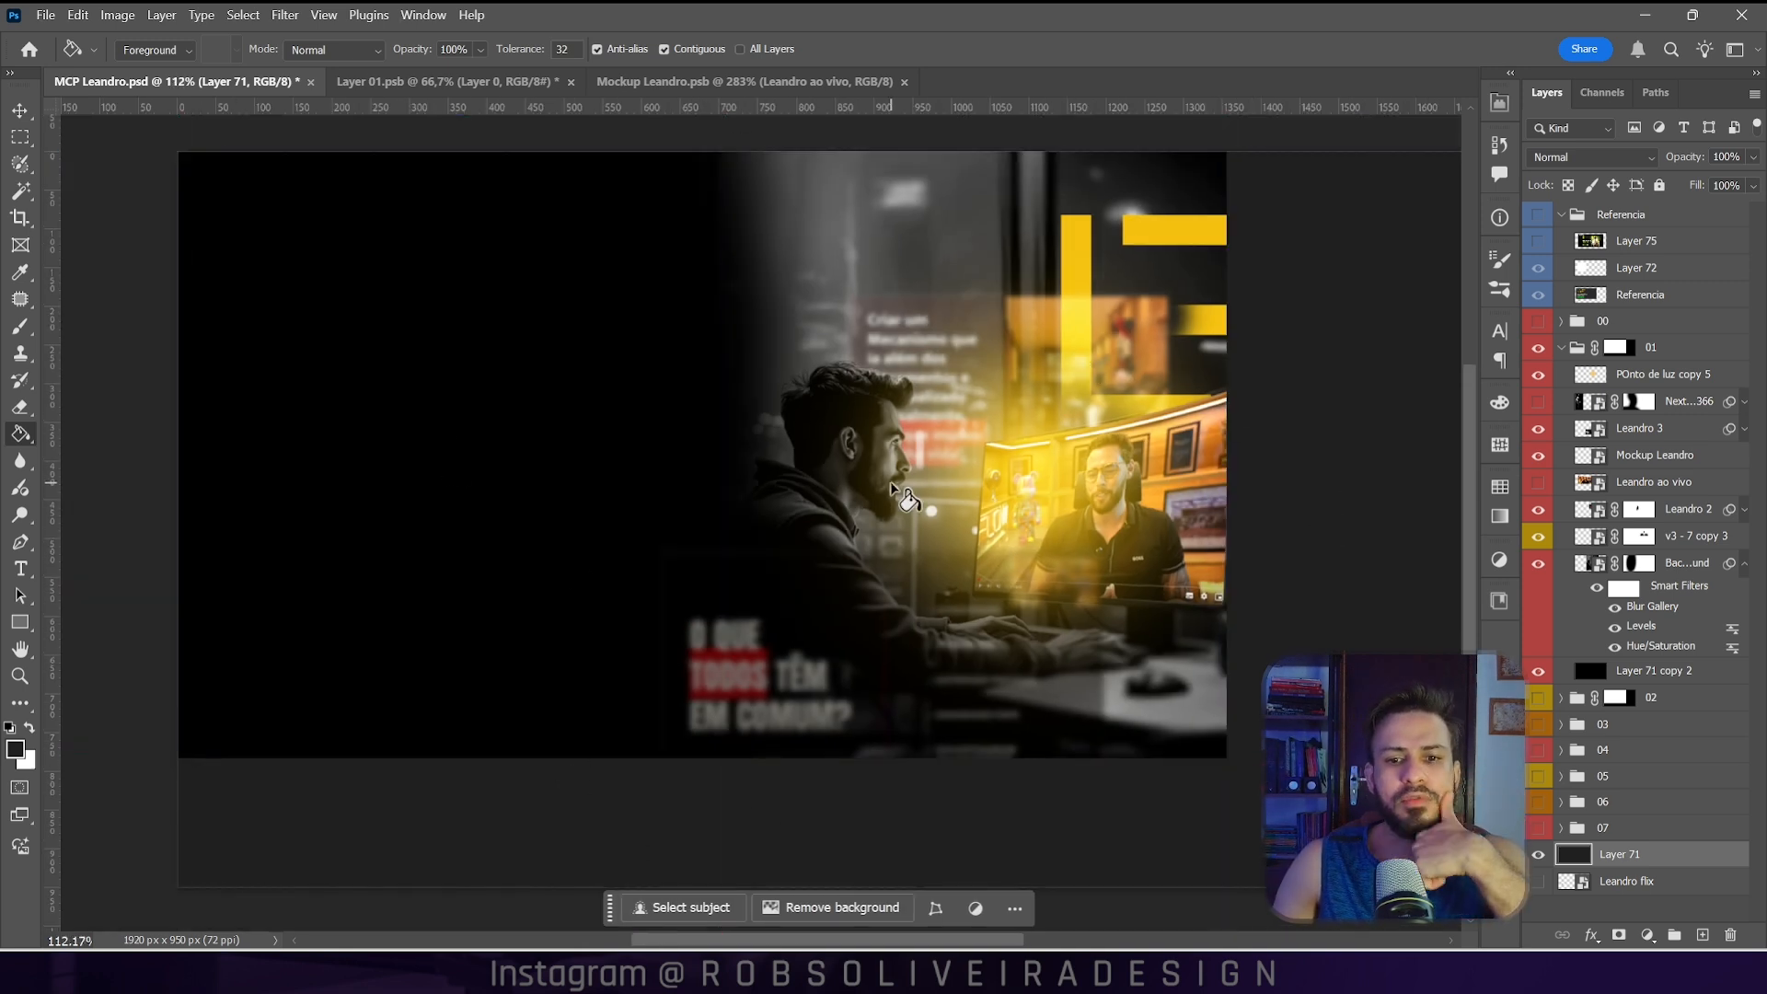
Step: Move the Background, Leandro 2, Leandro 3 and Mockup Leandro pictures higher within the group 01 banner
left_click(19, 109)
left_click(1676, 566)
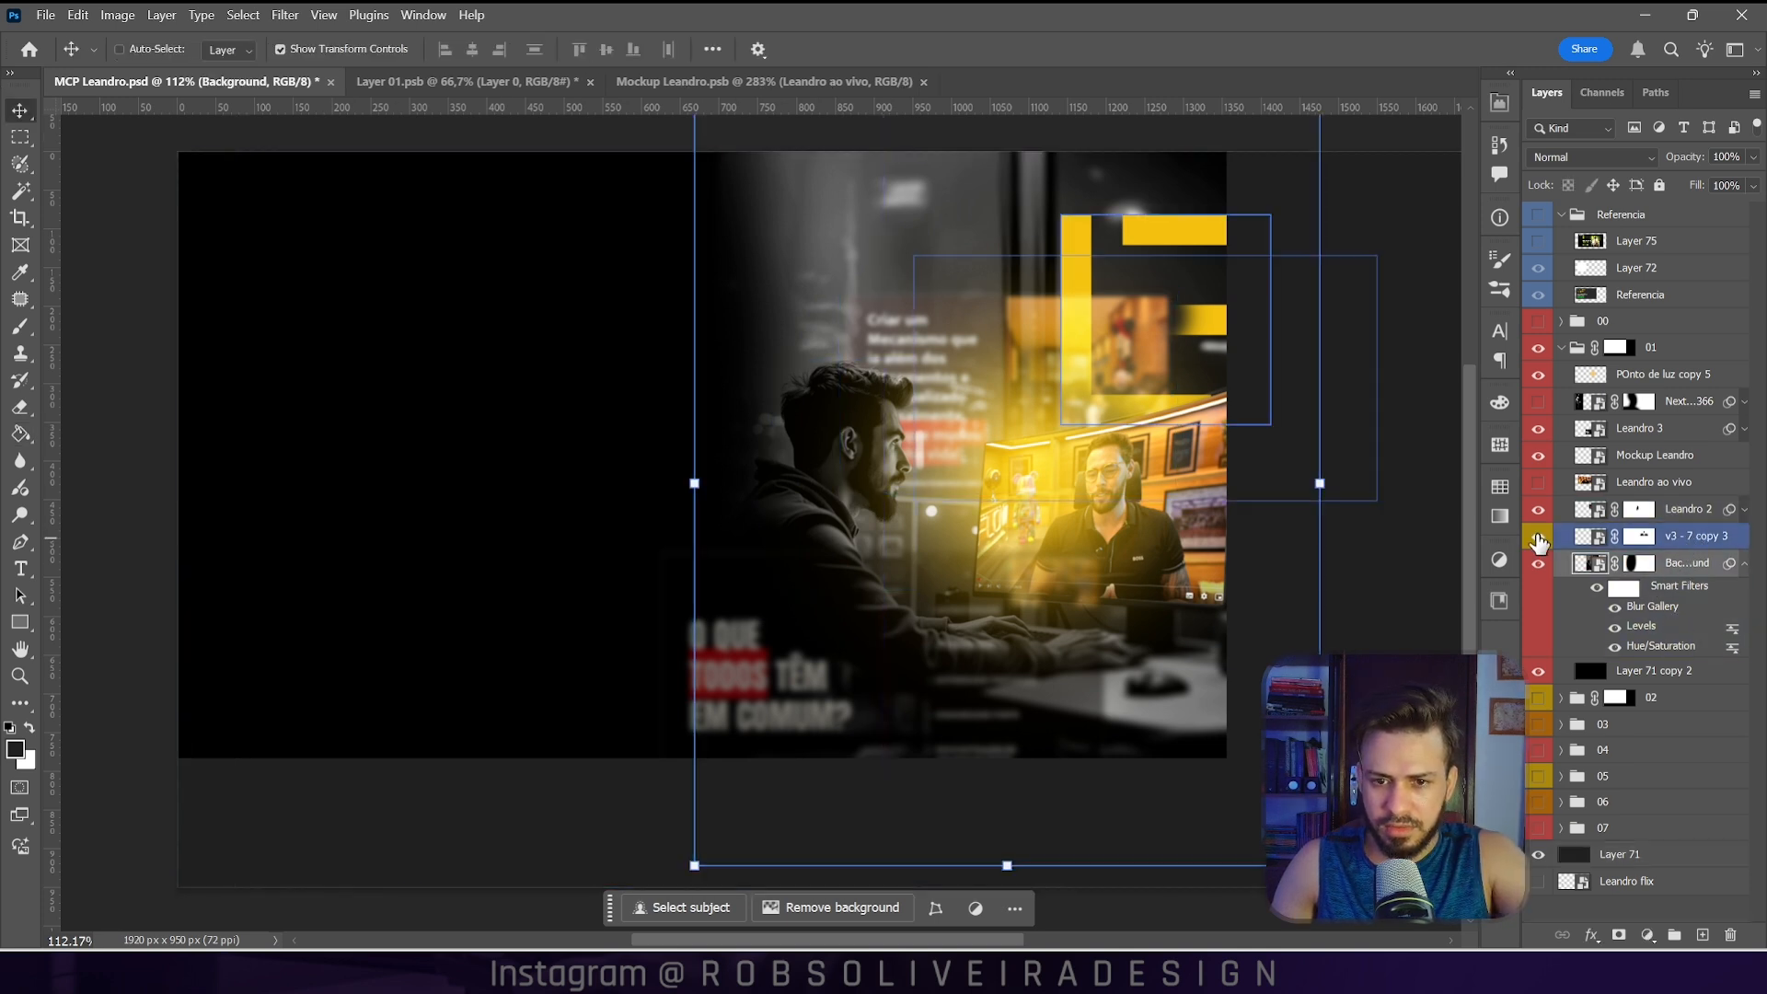
left_click(1538, 511)
left_click(1538, 511)
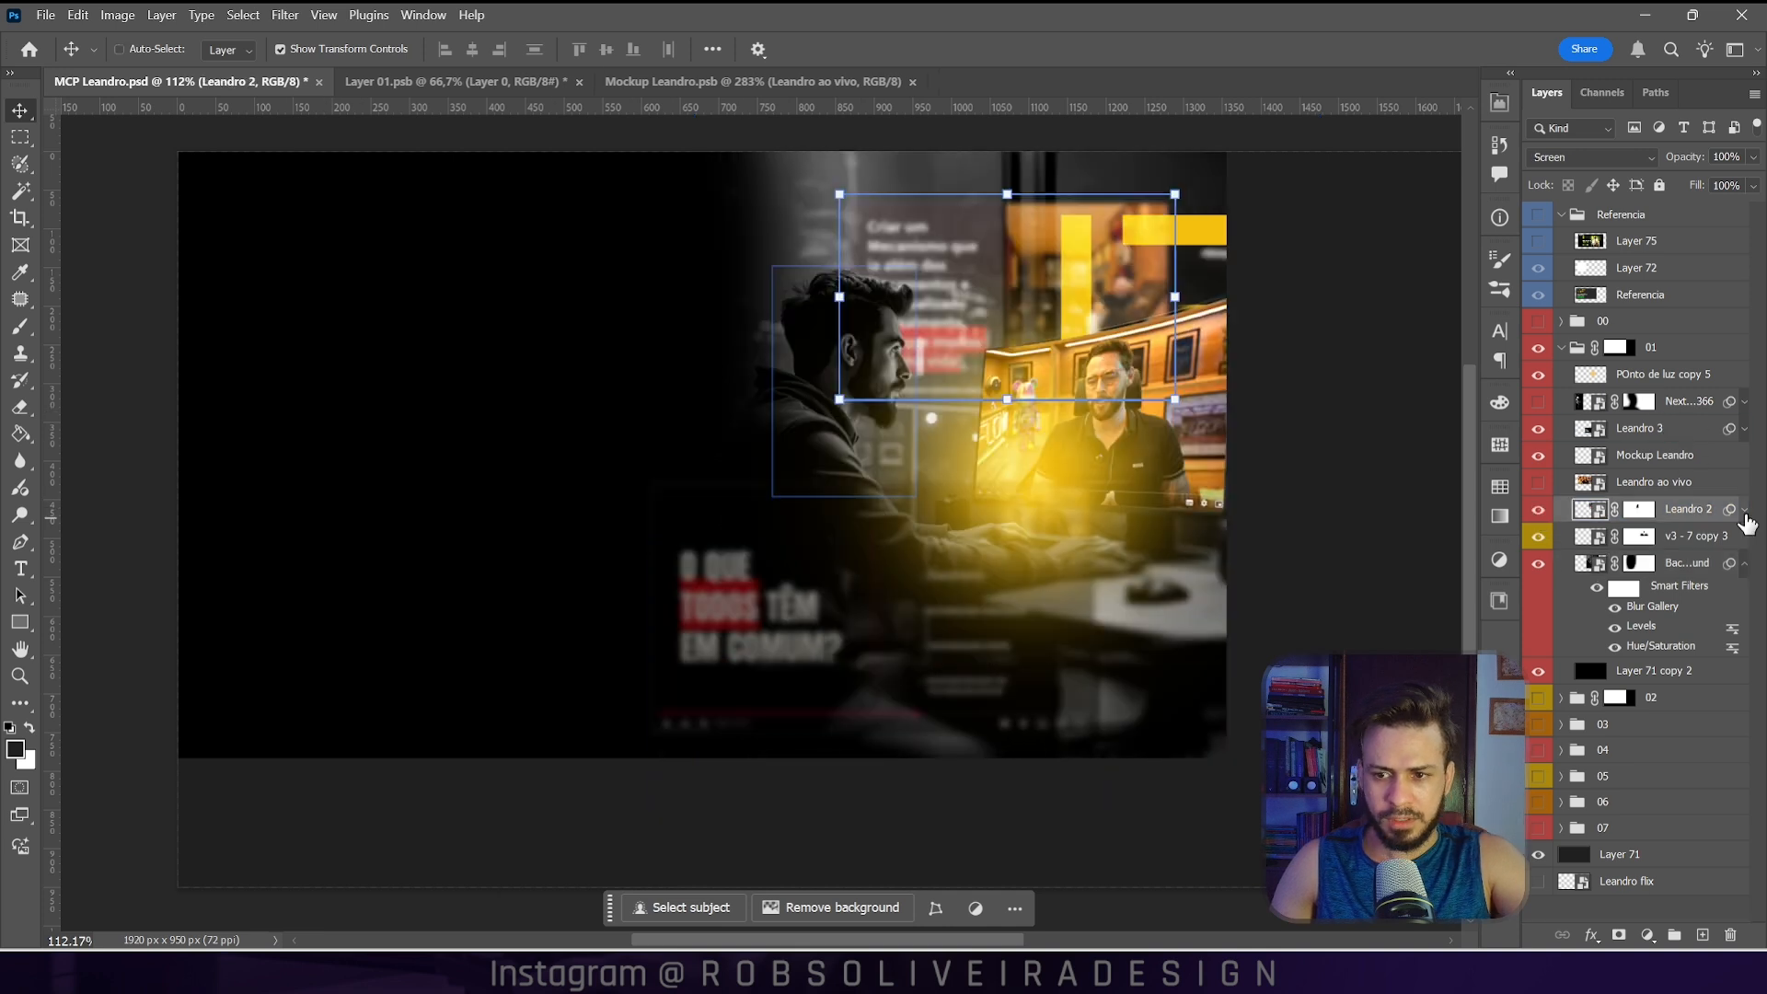
Step: Readjust the Gaussian Blur smart filter on the Leandro 2 layer
left_click(1745, 511)
left_click(1616, 554)
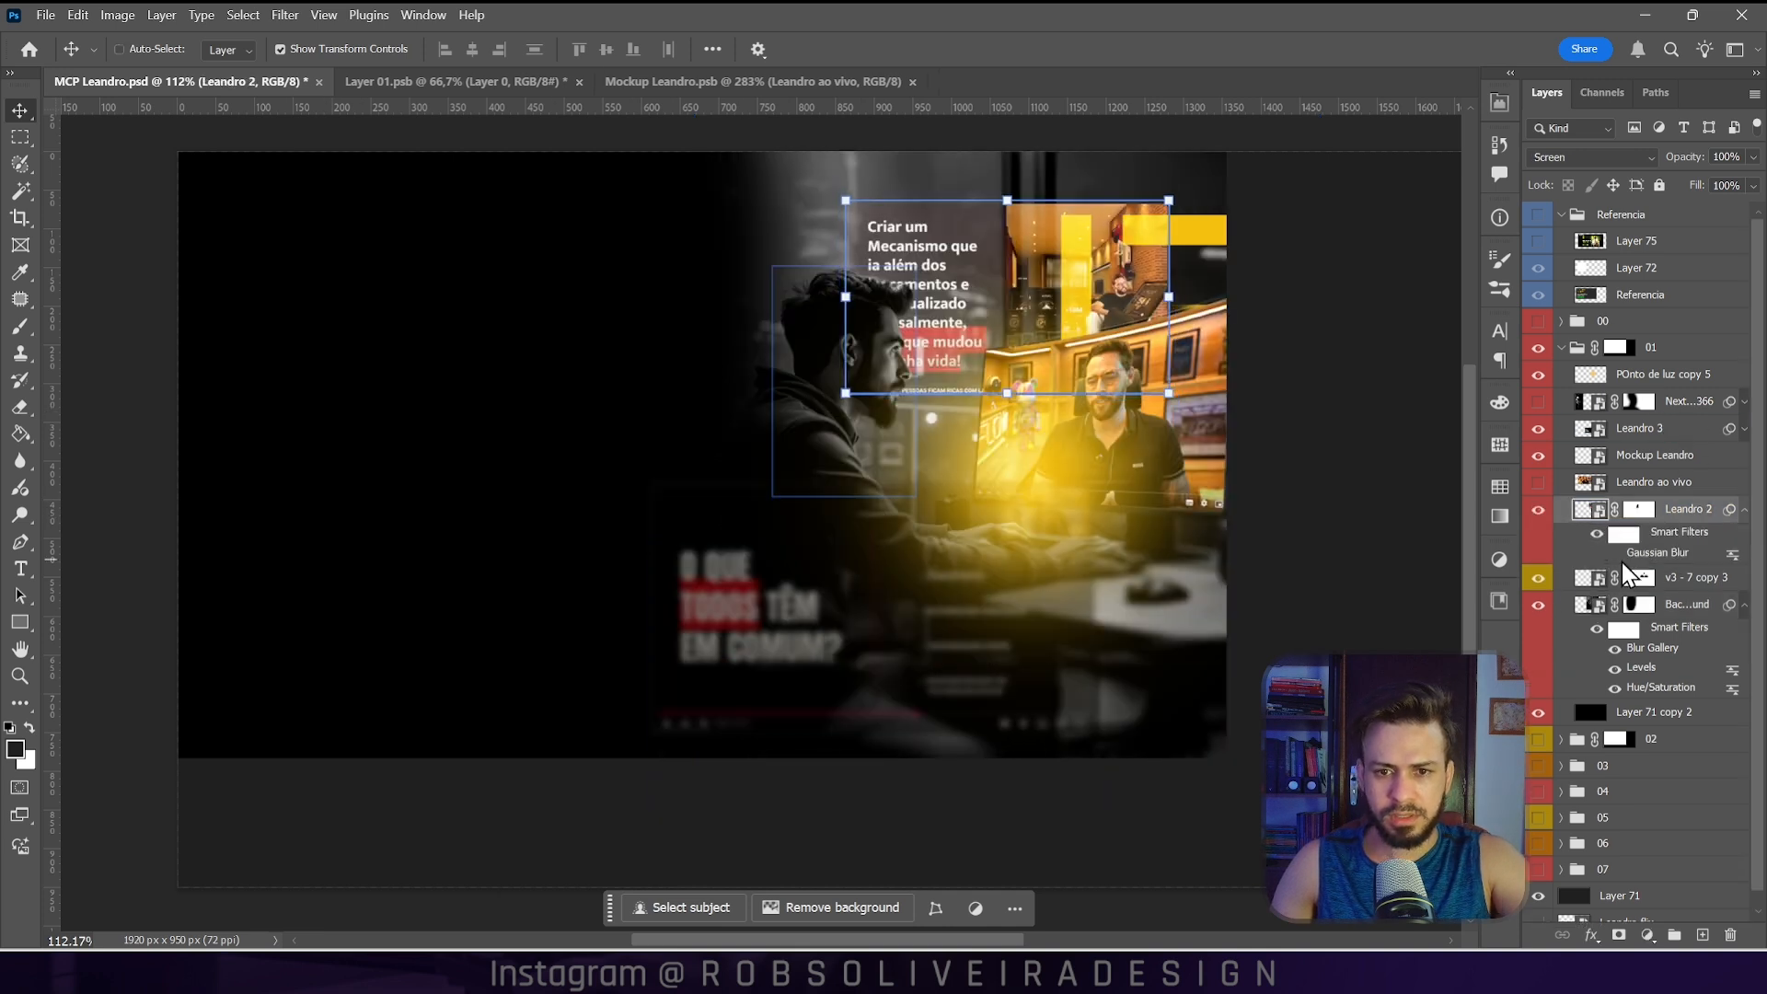
double_click(1634, 553)
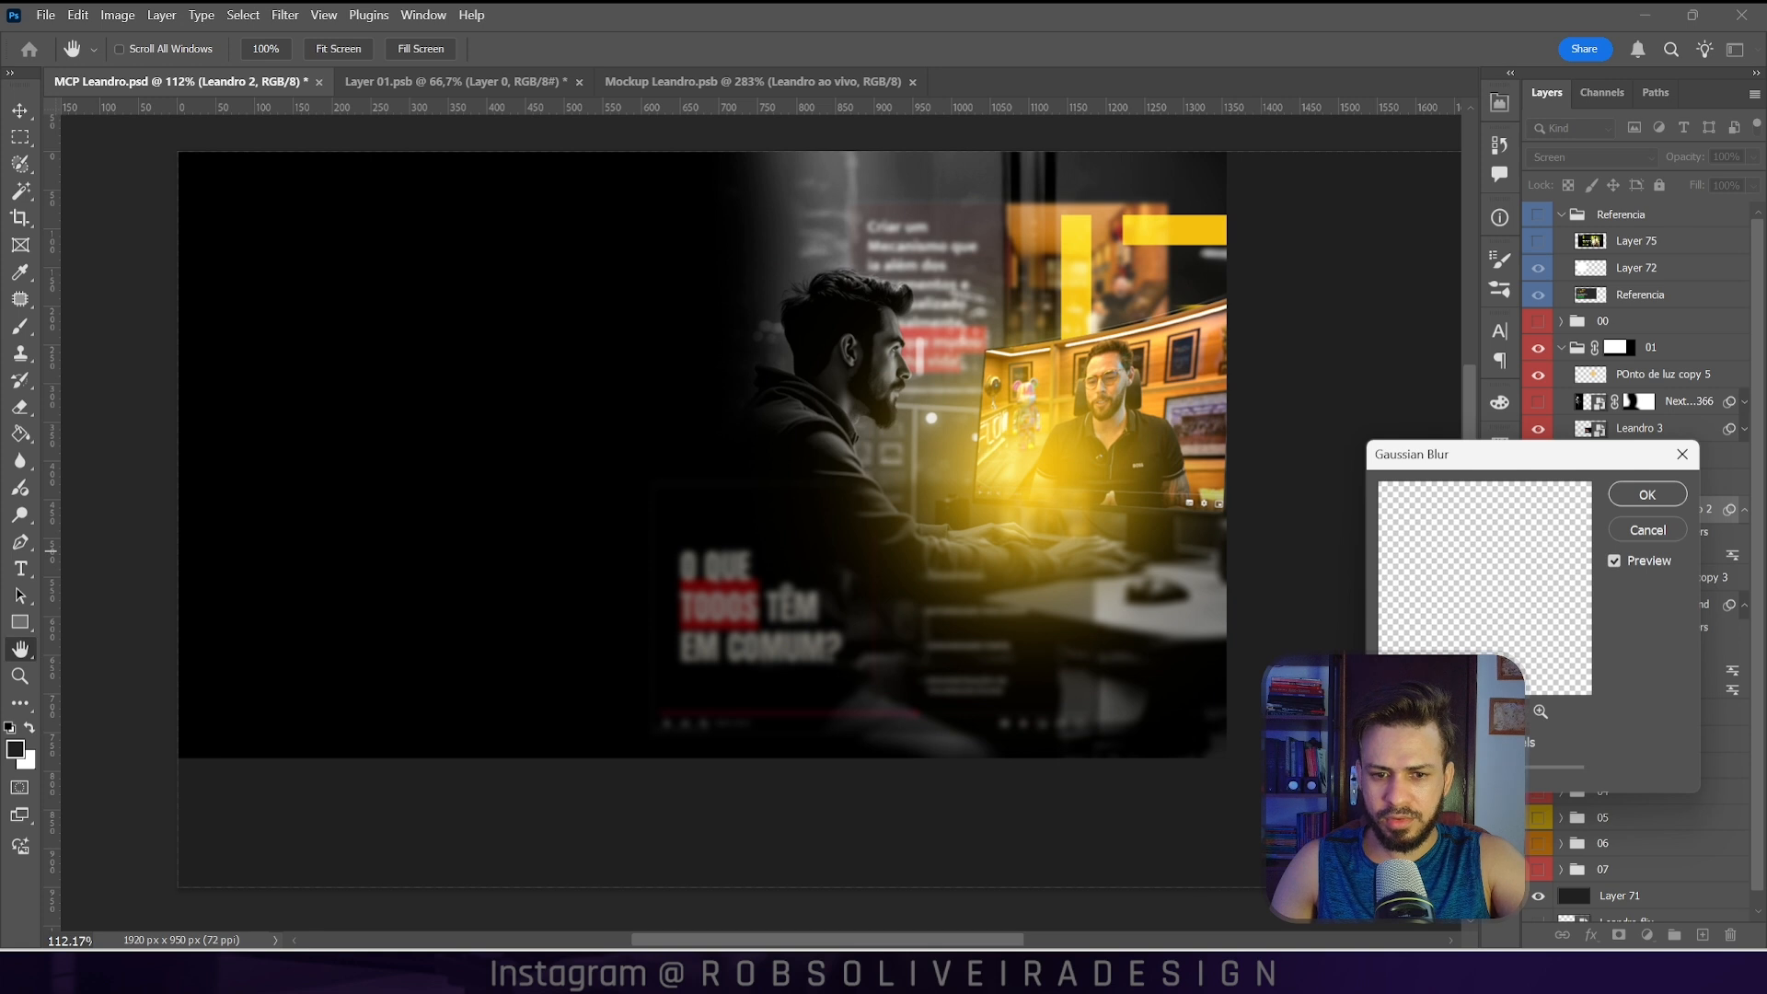
left_click(1647, 494)
left_click(1744, 509)
Step: Delete the mask of v3 - 7 copy 3 and move the full yellow logo to the banner's empty black left side
left_click(1689, 537)
left_click(1538, 536)
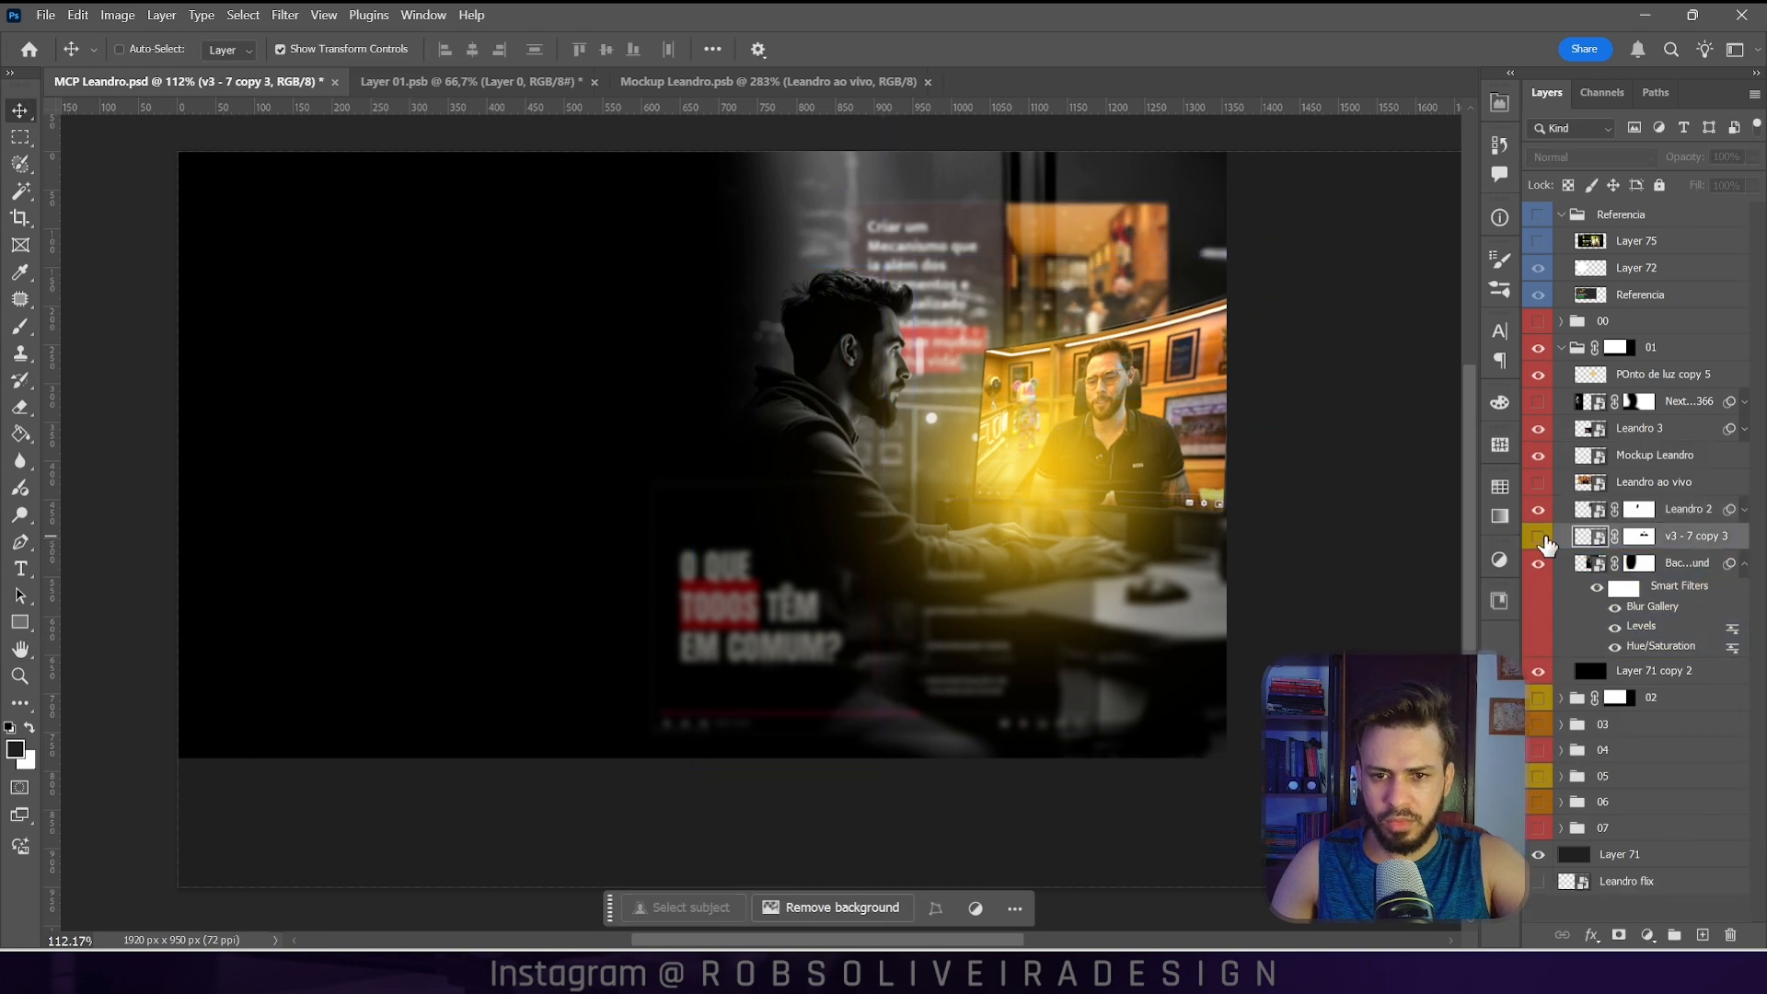
left_click(1538, 536)
left_click_drag(1693, 536, 1731, 934)
left_click_drag(1180, 244, 423, 383)
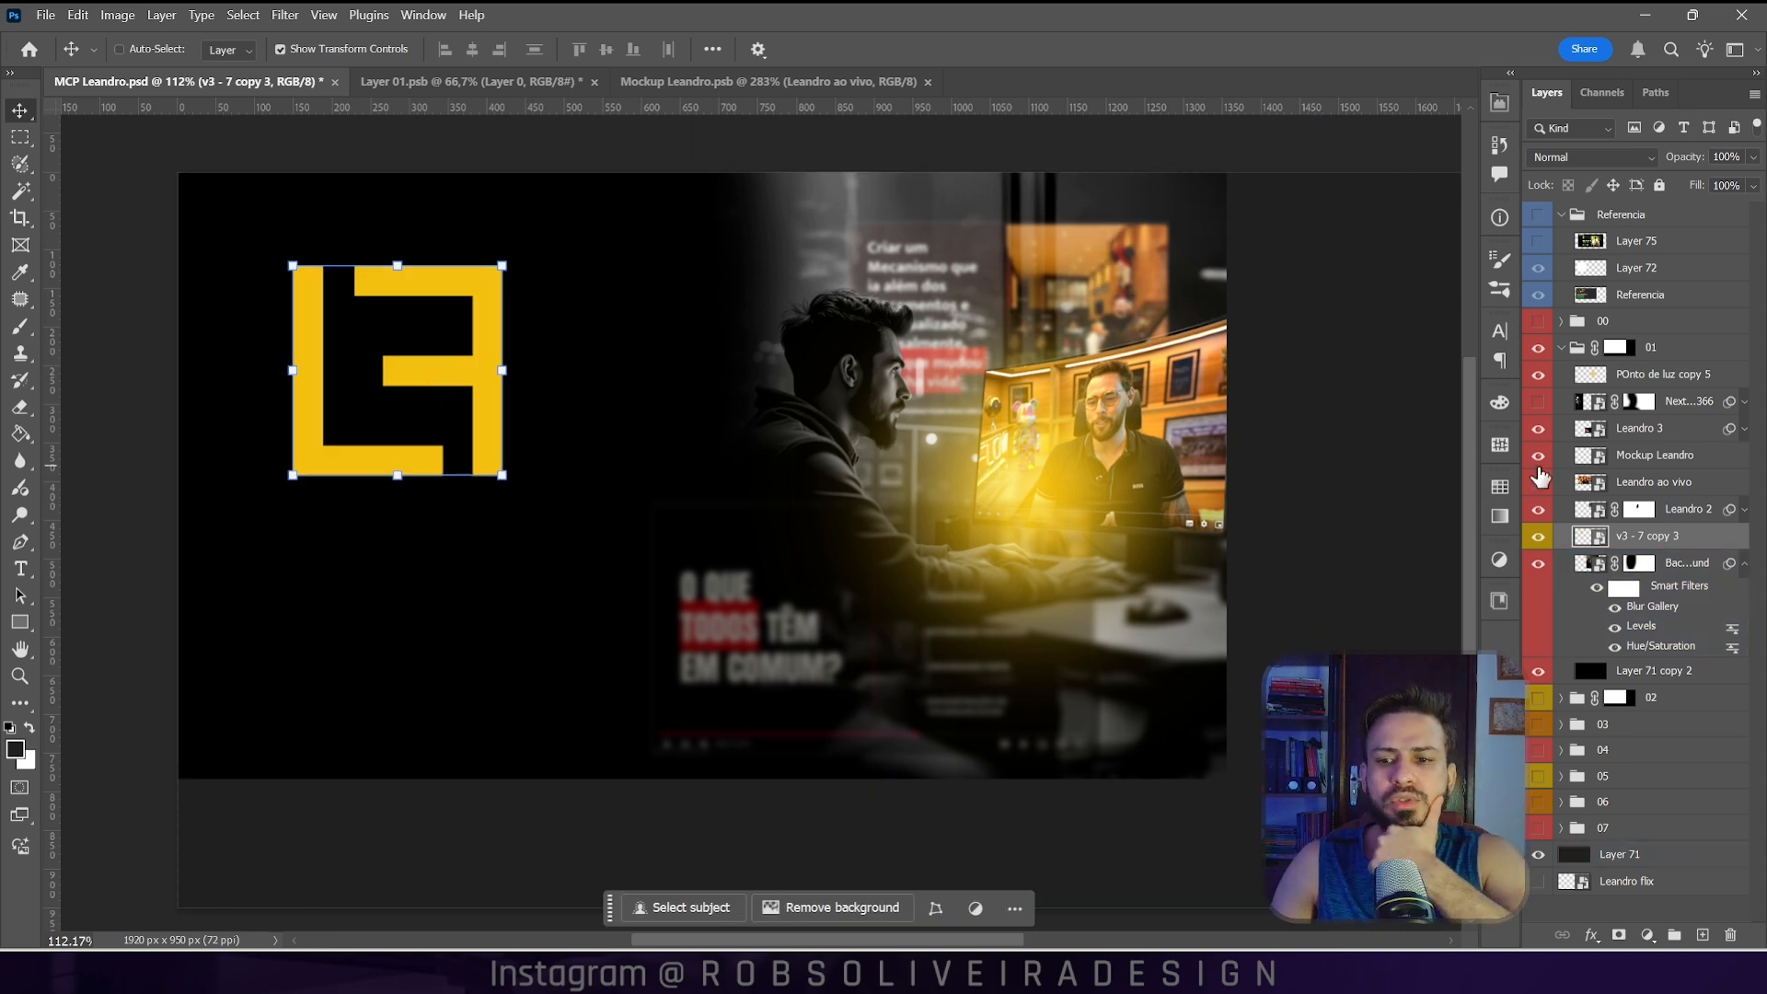
Step: Open the Background layer's Blur Gallery smart filter
left_click(1650, 600)
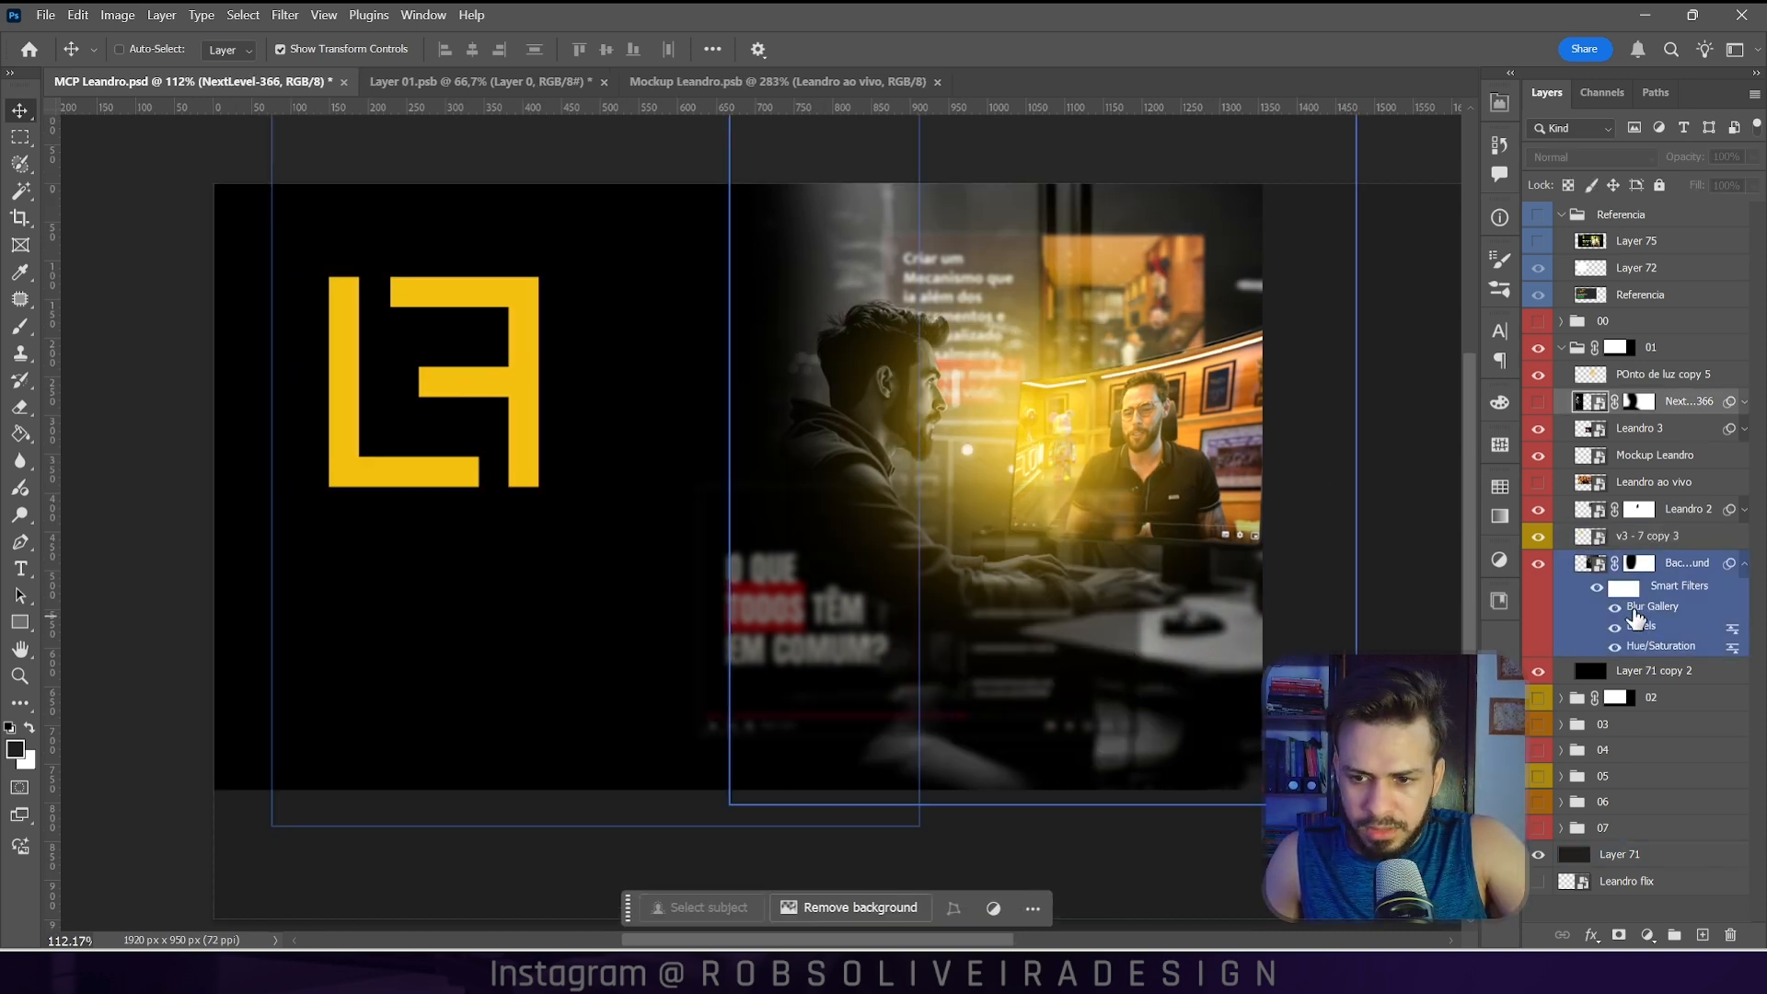
double_click(1638, 610)
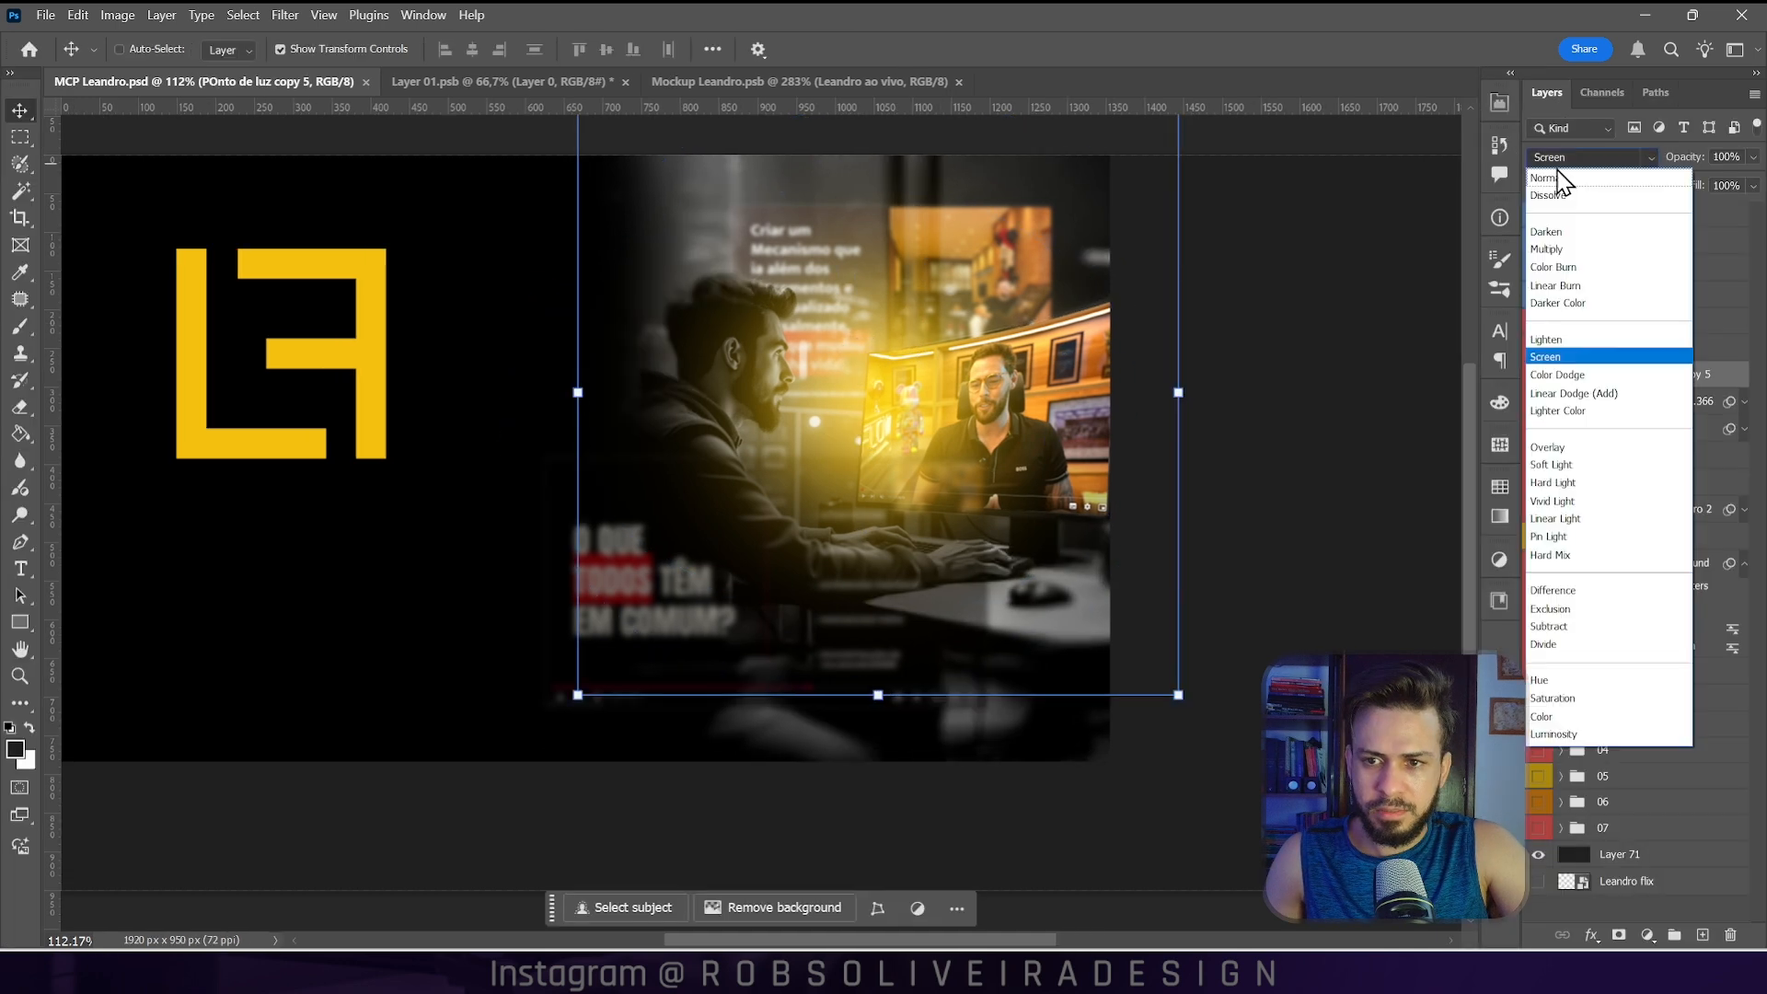
Step: Set the blend mode of POnto de luz copy 5 to Linear Dodge (Add) and nudge the glow slightly to the right
left_click(1570, 178)
left_click(1572, 158)
left_click(1572, 159)
scroll(1572, 159, "down", 10)
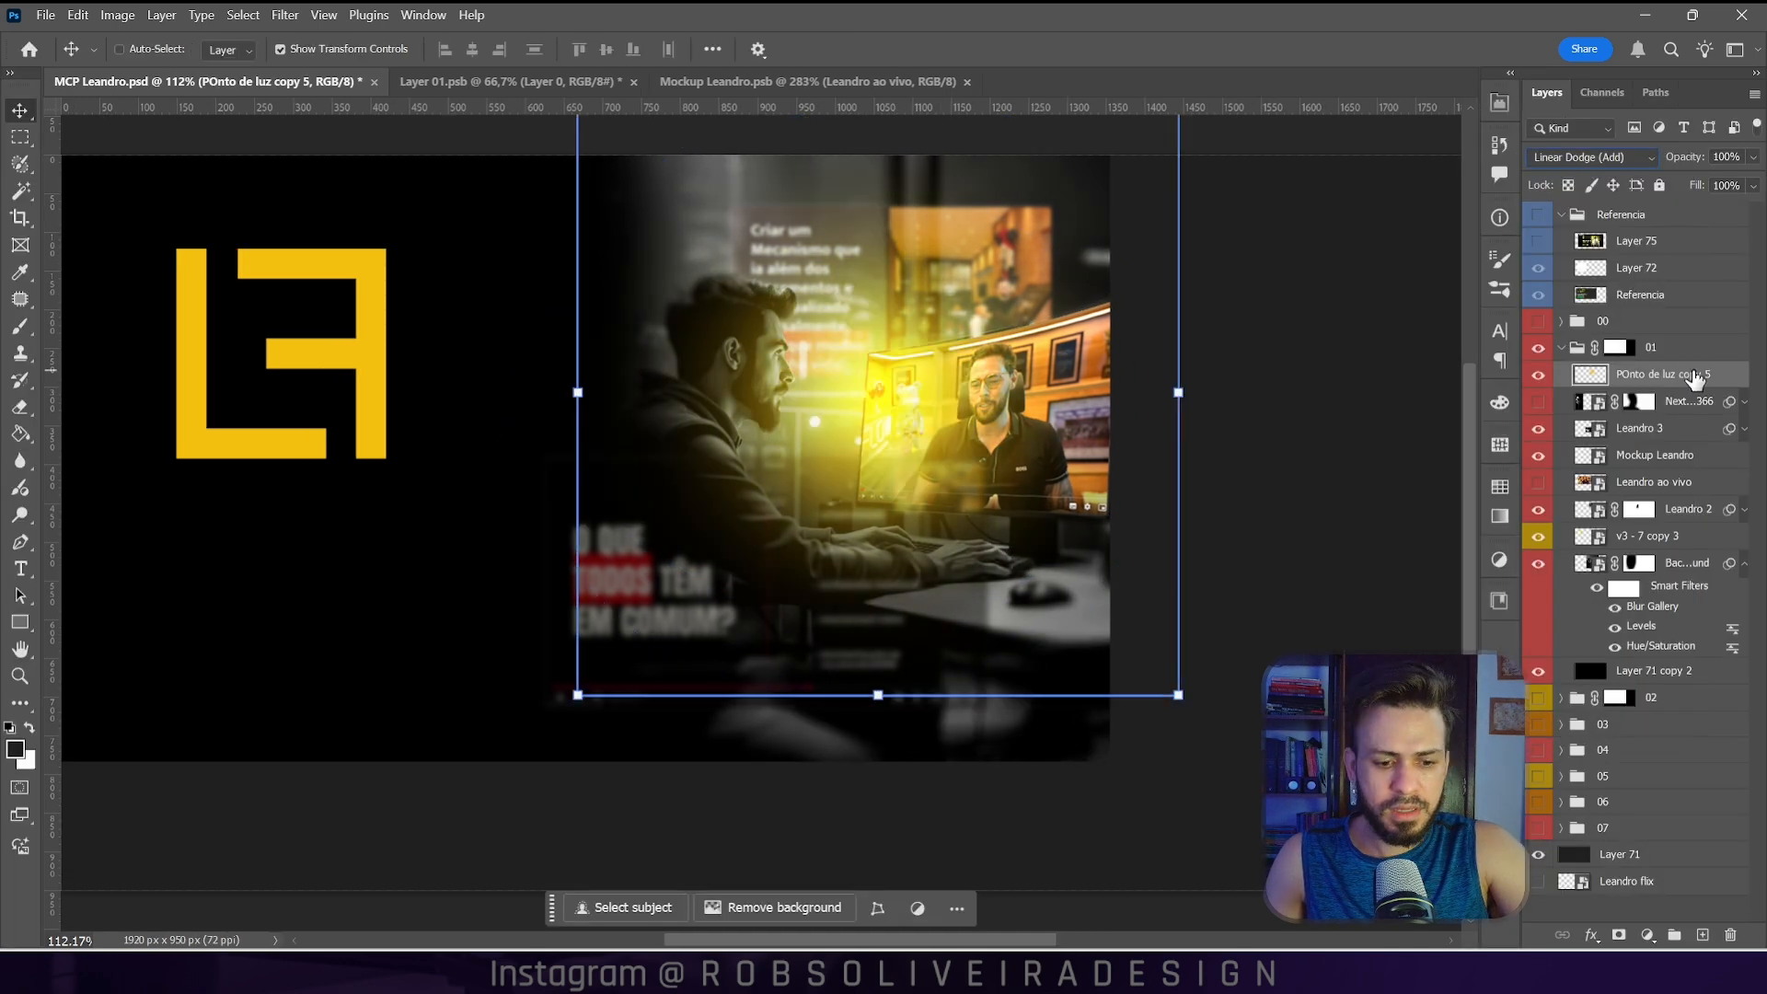
key("ctrl+t")
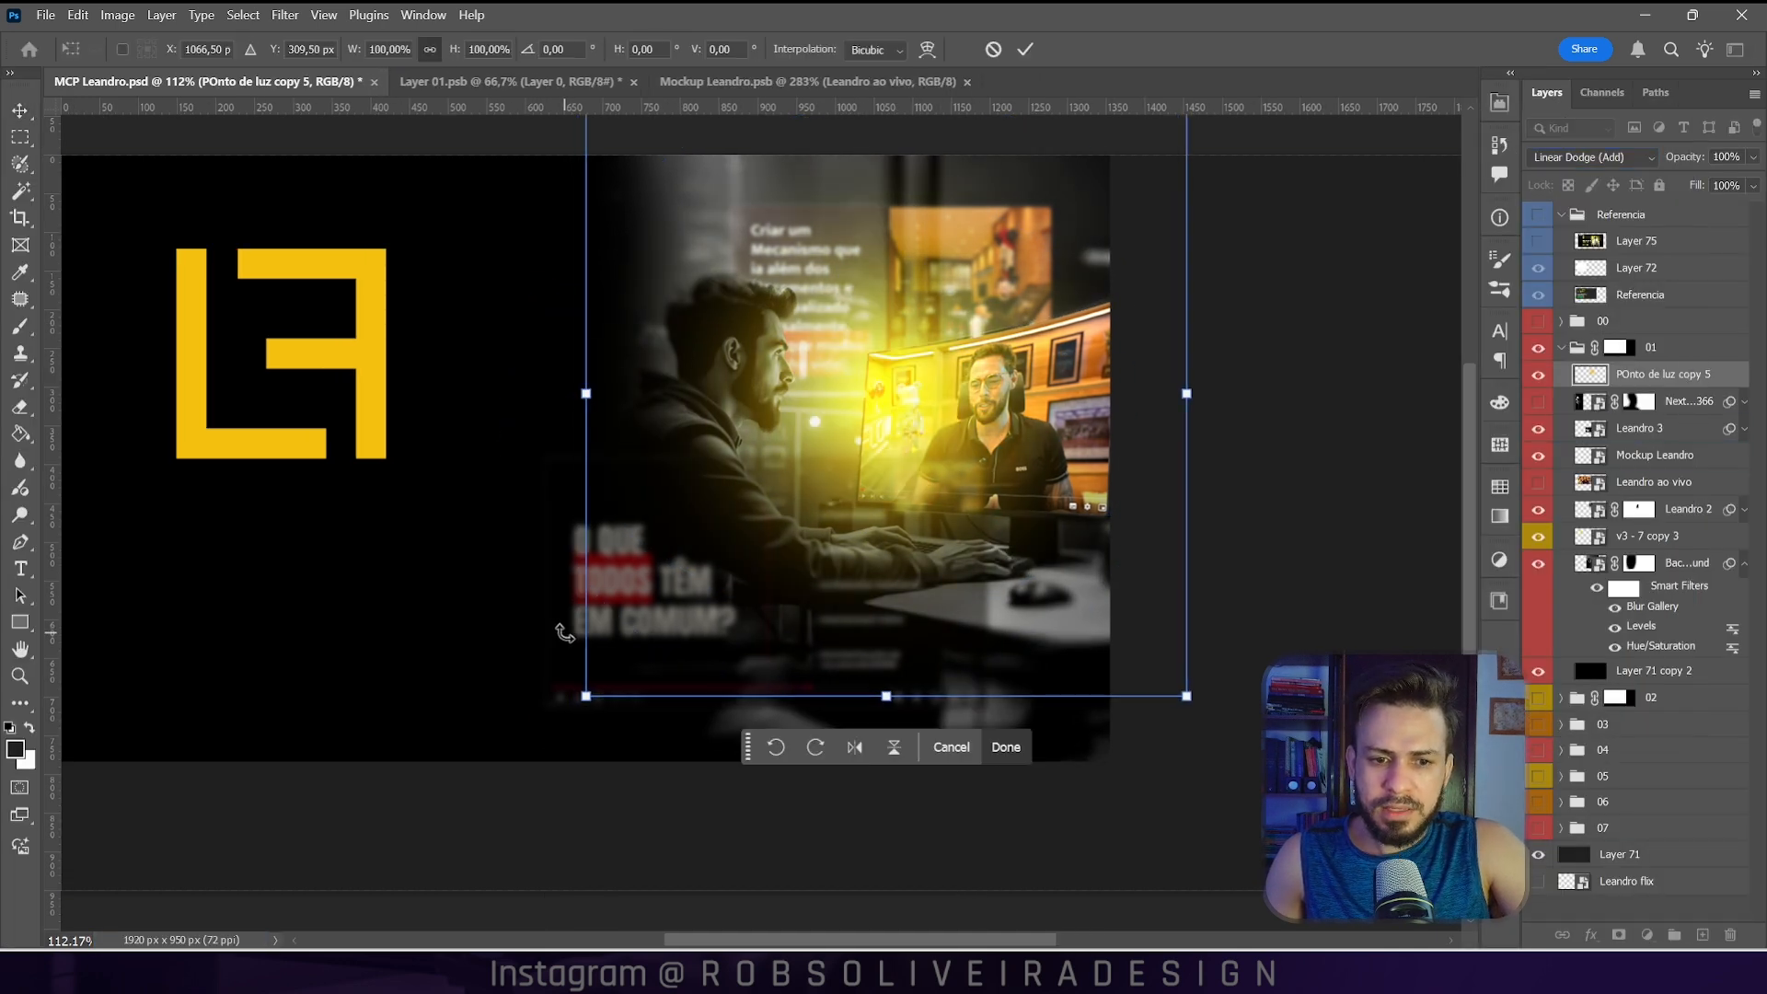
key("Return")
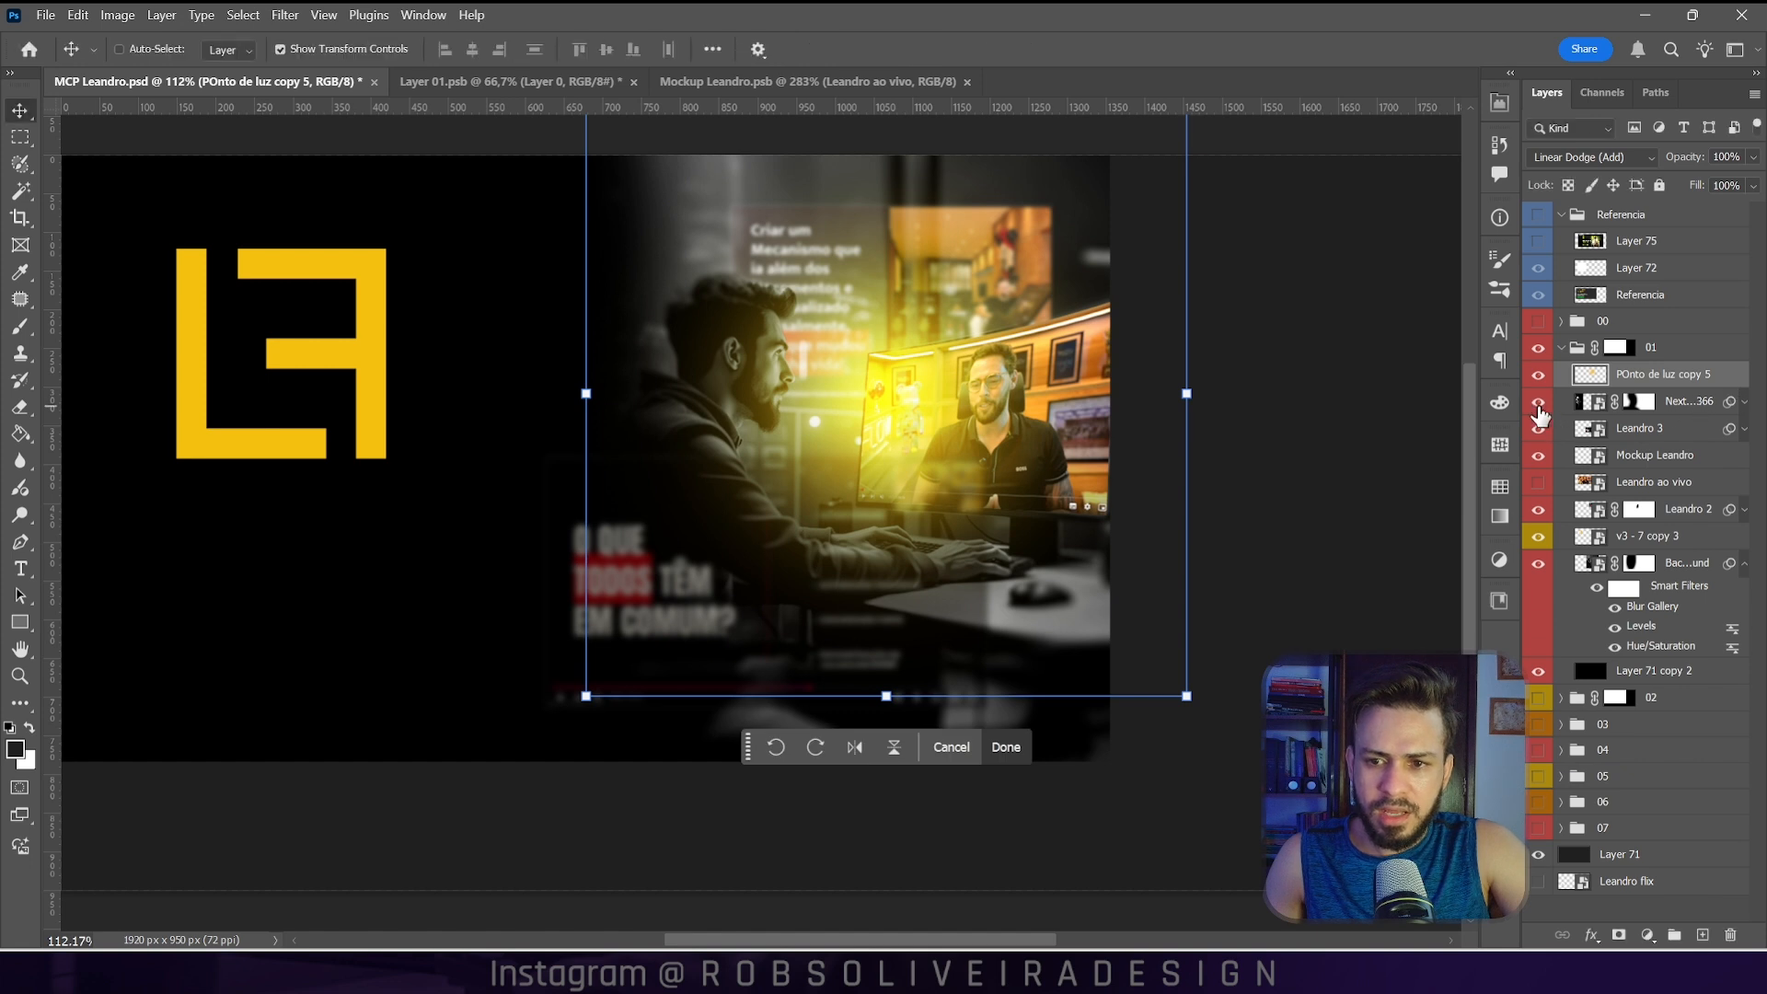
Step: Move the NextLevel-366 and v3 - 7 copy 3 layers out of group 01 to the end of the hidden Referencia group
left_click(1538, 402)
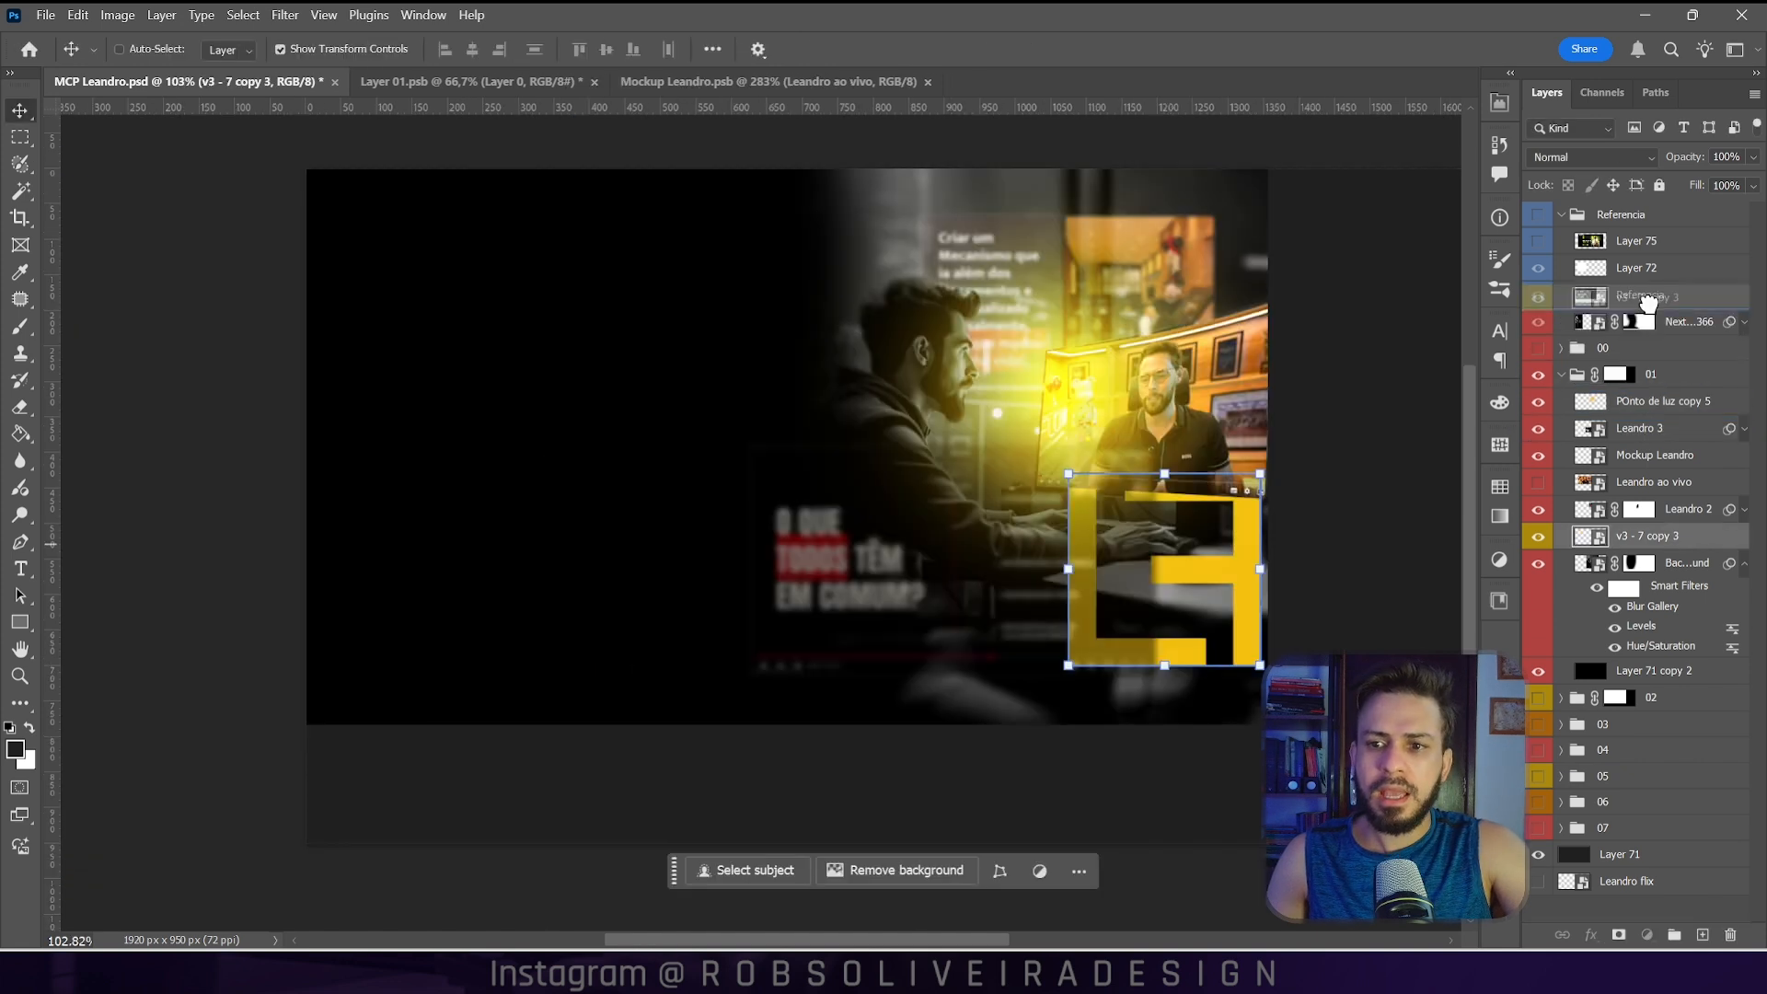
left_click_drag(1576, 683, 1652, 313)
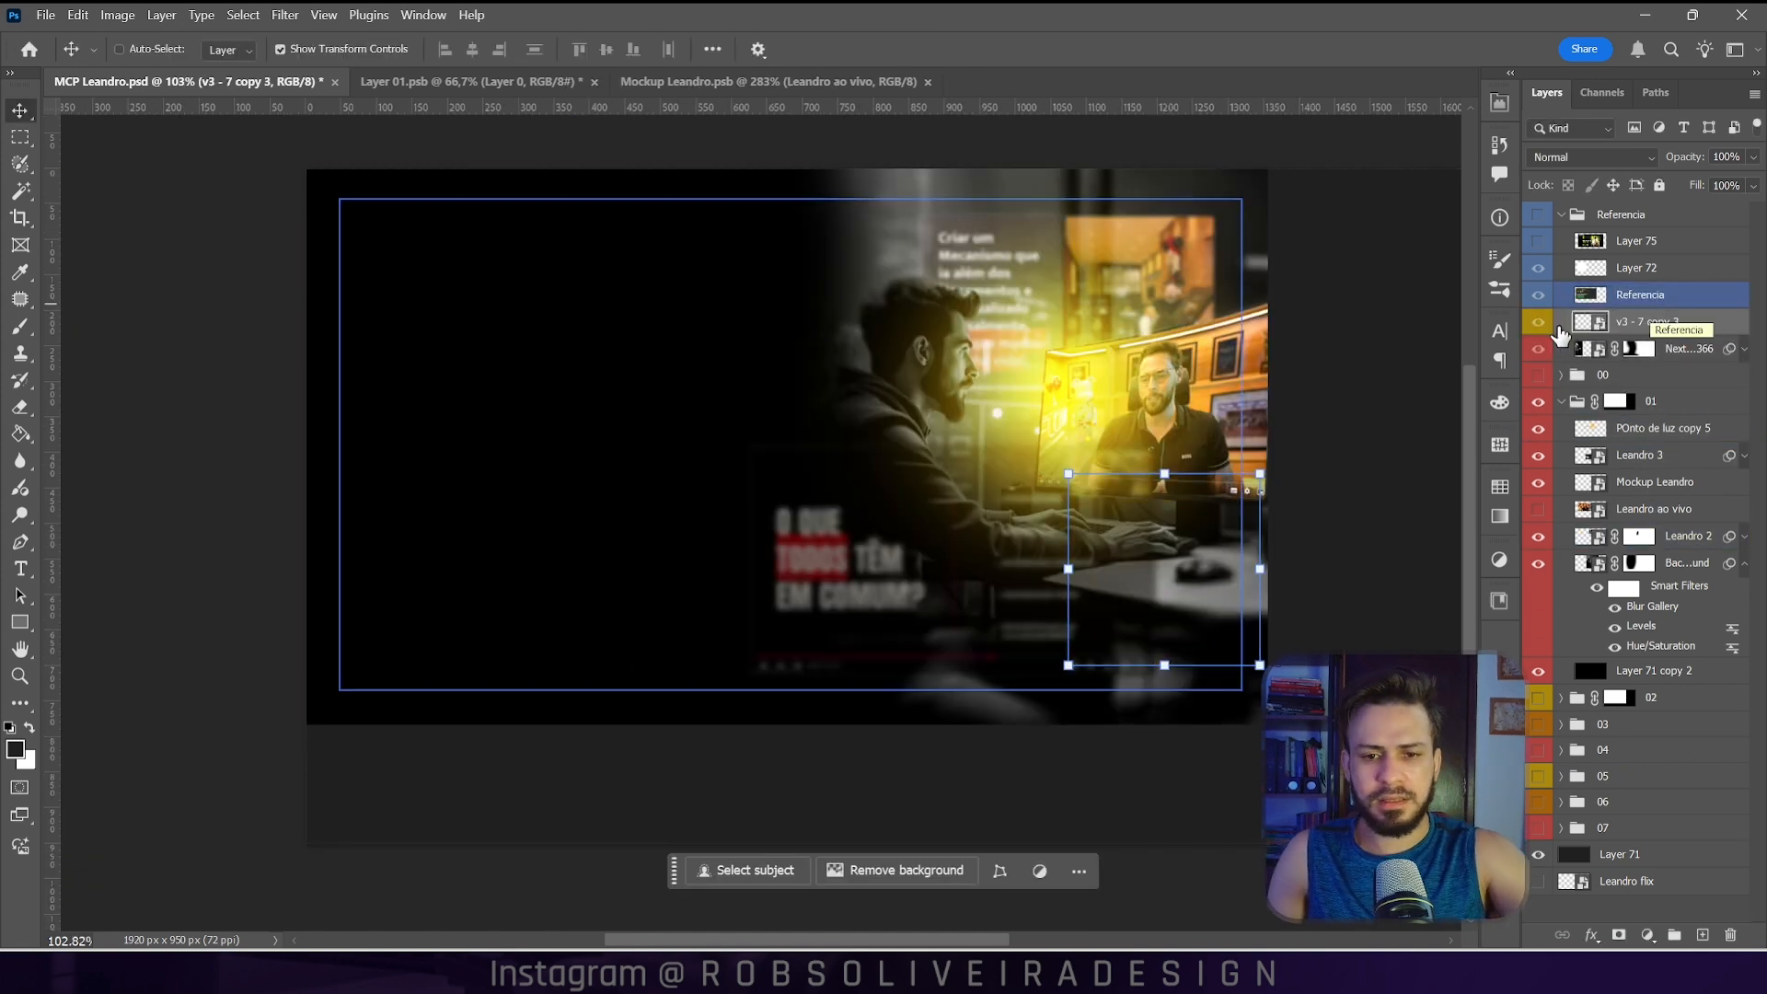
left_click(1188, 396, "ctrl")
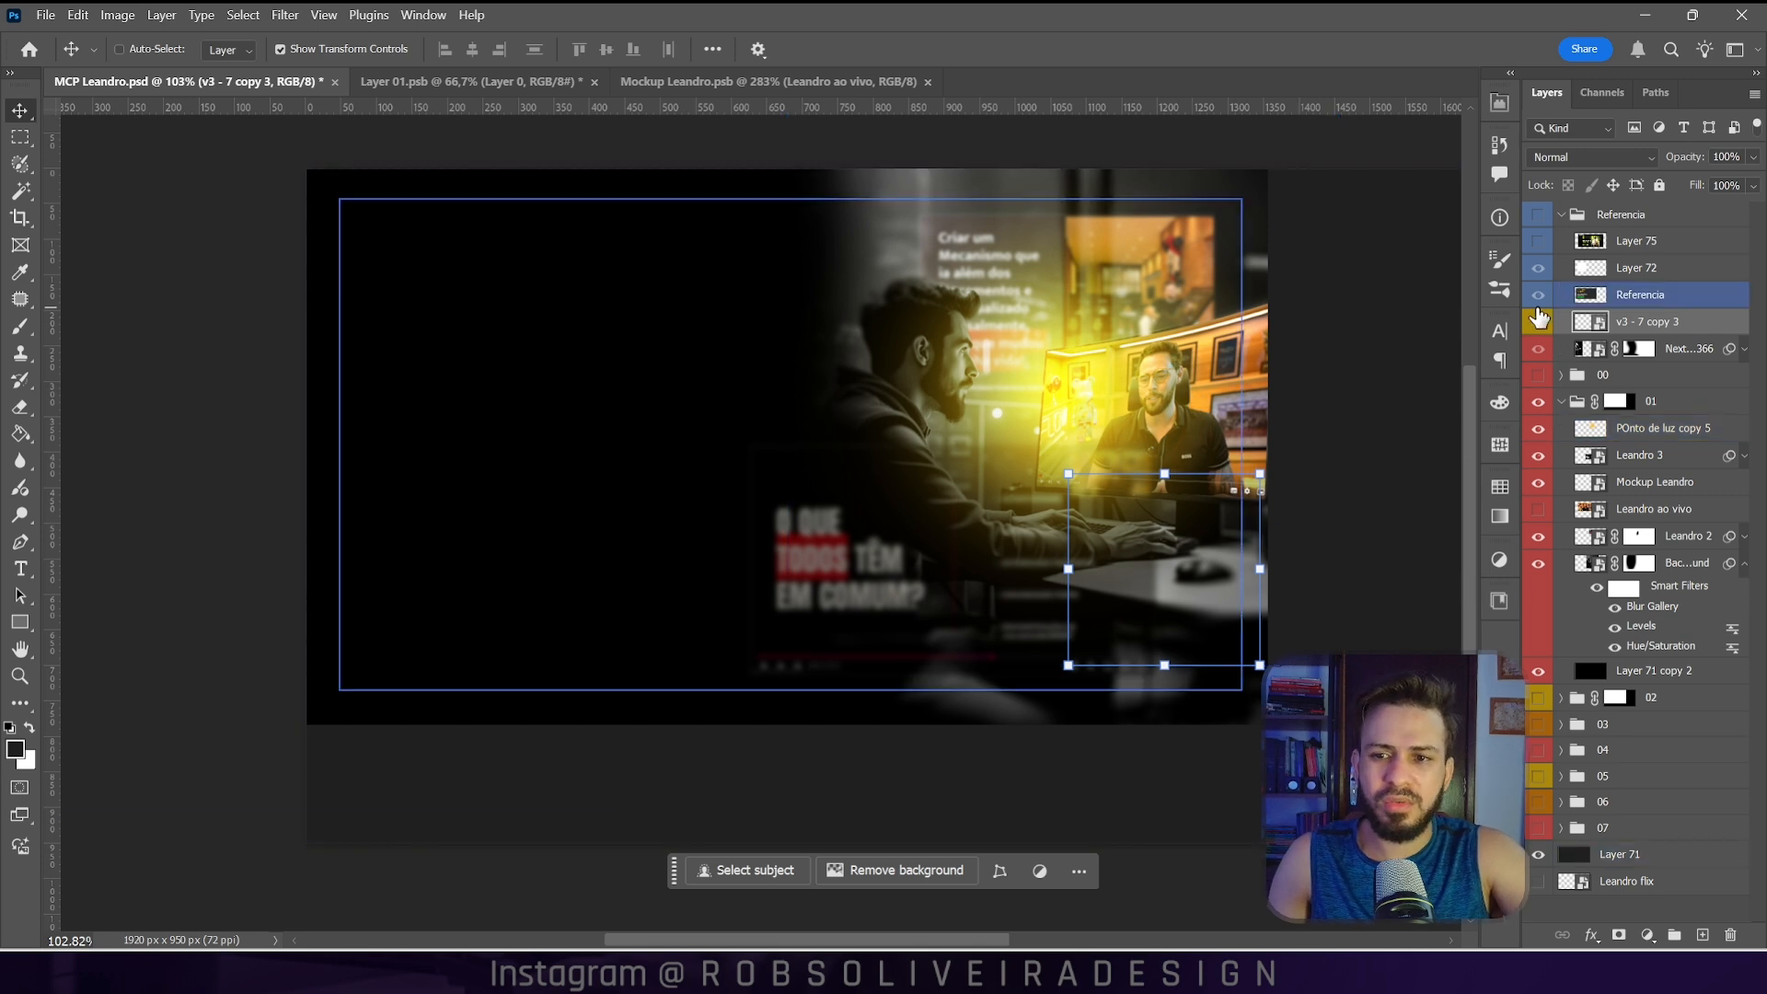
Step: Hide and show the Leandro 3 layer to compare the banner with and without its blurred screenshot
left_click(1684, 405)
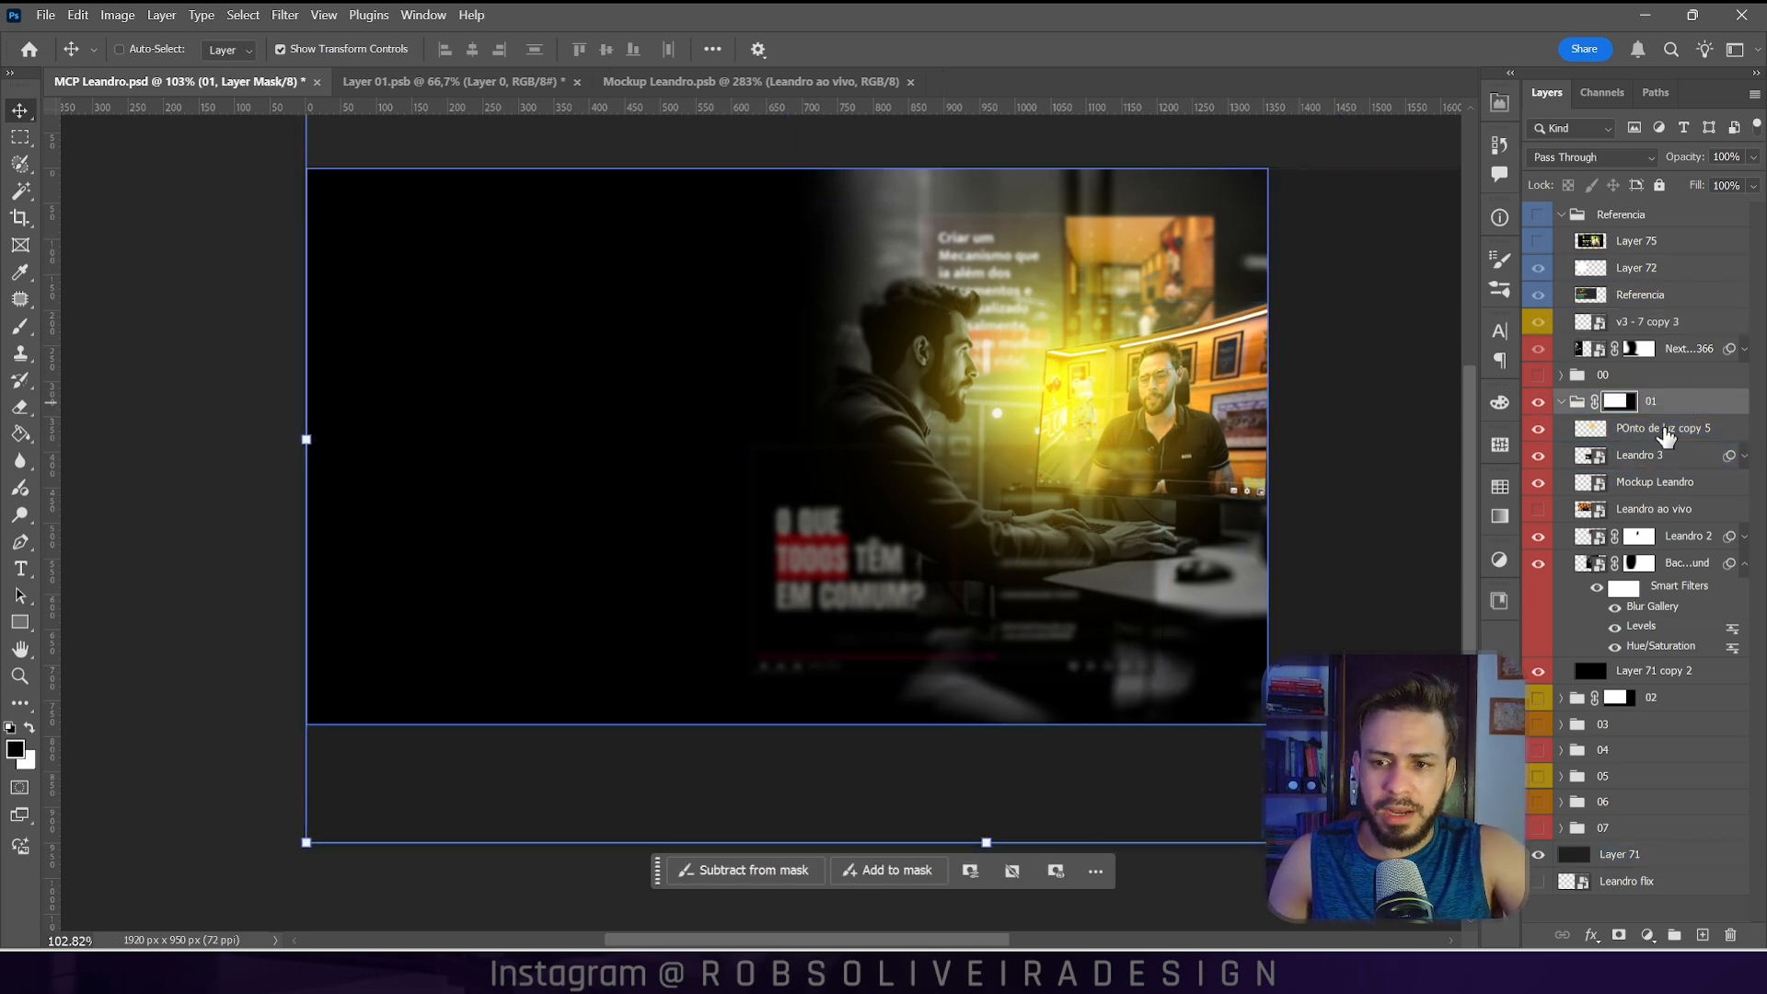
left_click(1643, 456)
left_click(1538, 455)
left_click(1536, 456)
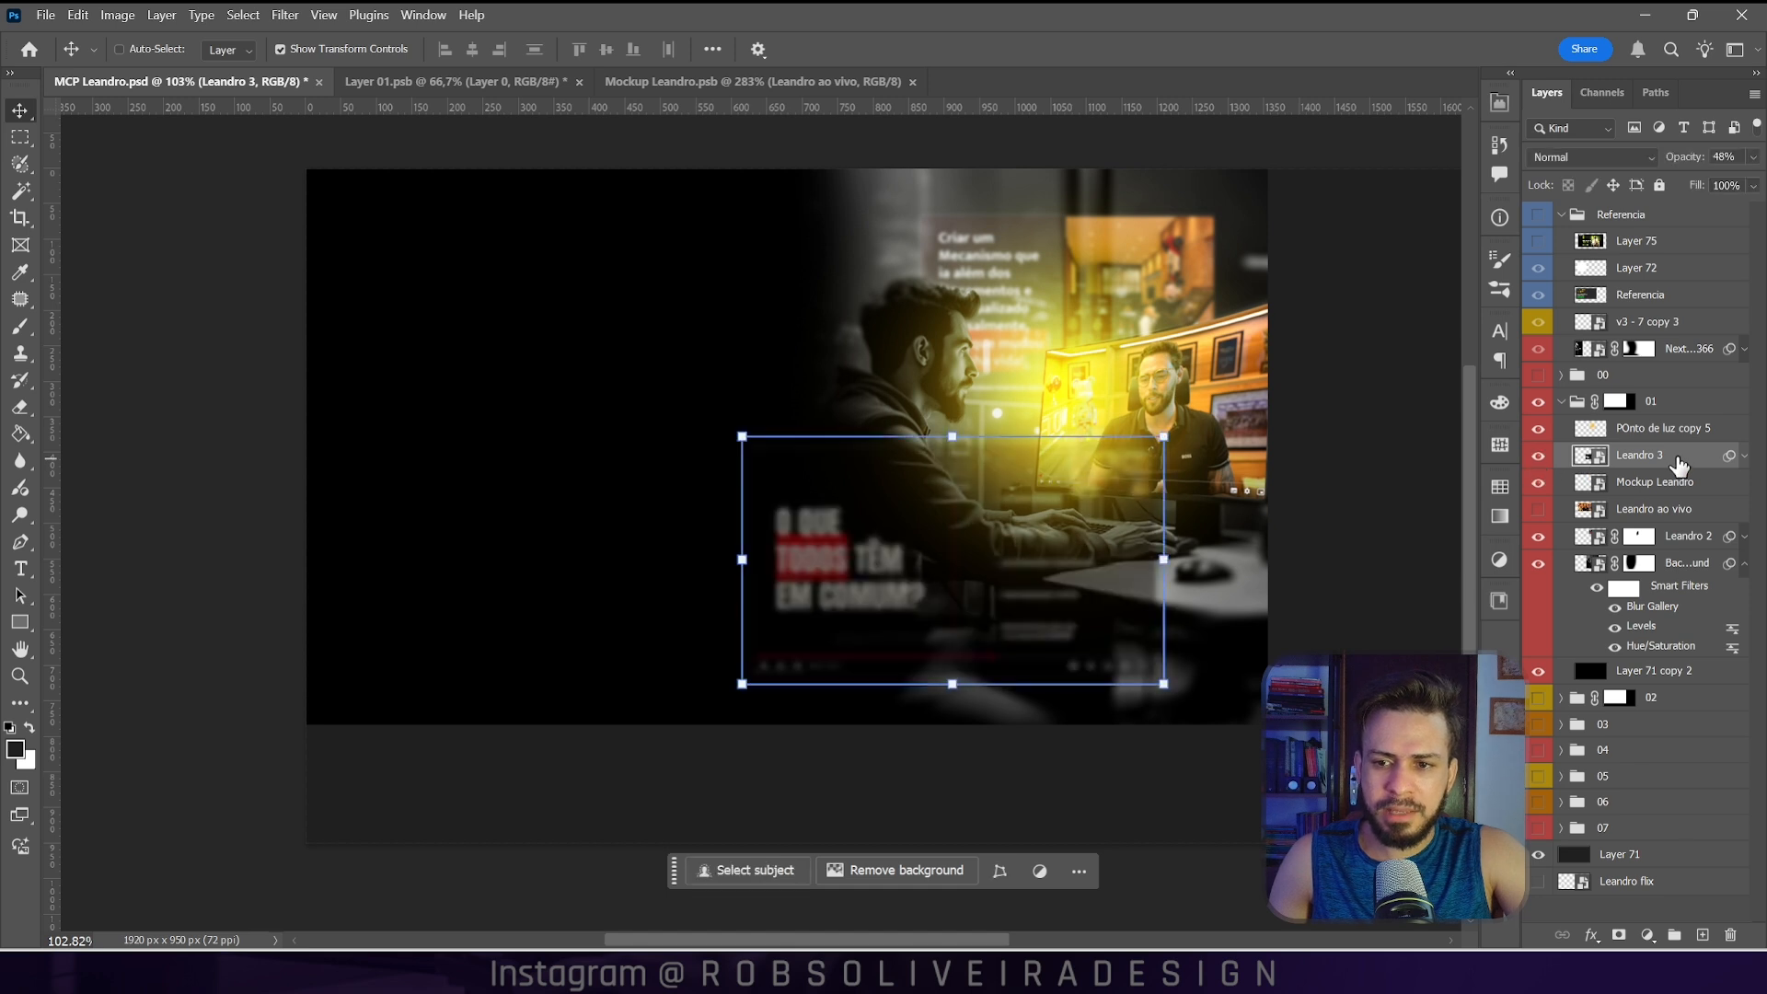
Step: Slightly reduce the Gaussian Blur of the Leandro 3 layer and move its screenshot a little down and to the left
left_click(1745, 456)
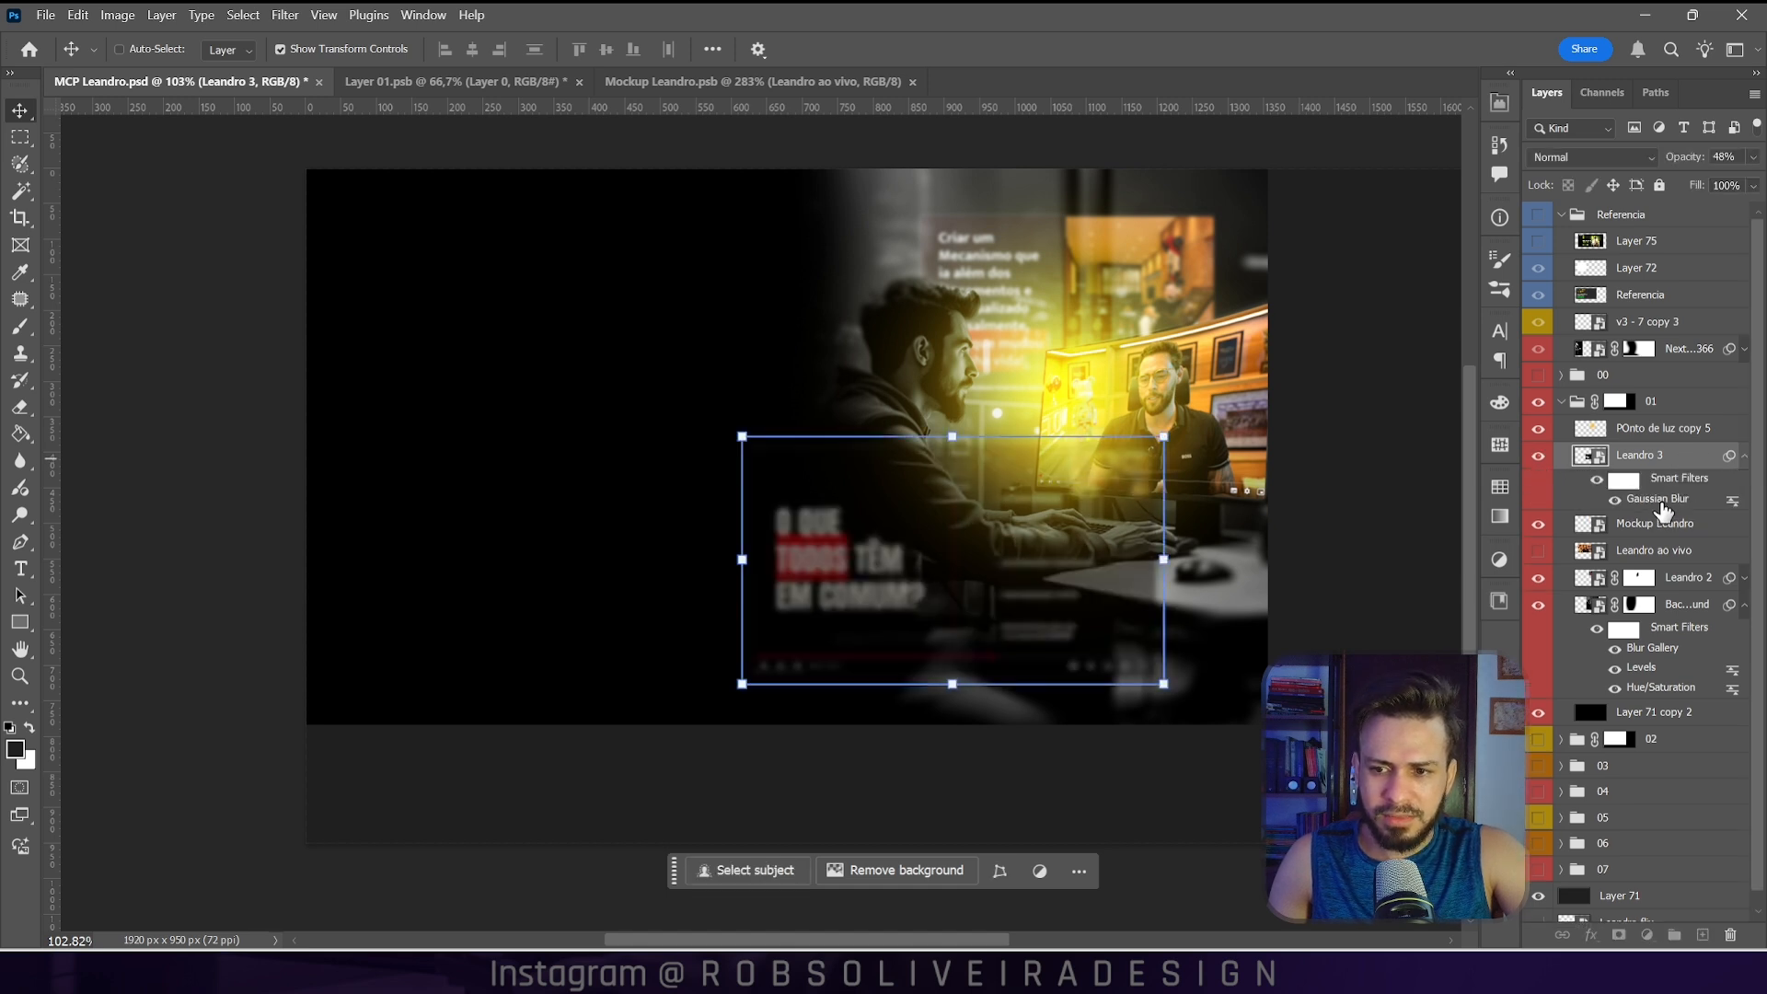
double_click(1659, 500)
left_click(1634, 498)
mouse_move(936, 594)
left_mouse_down()
mouse_move(970, 607)
mouse_move(951, 631)
mouse_move(1004, 557)
mouse_move(1004, 597)
mouse_move(1040, 579)
mouse_move(958, 598)
left_mouse_up()
left_click(1602, 686)
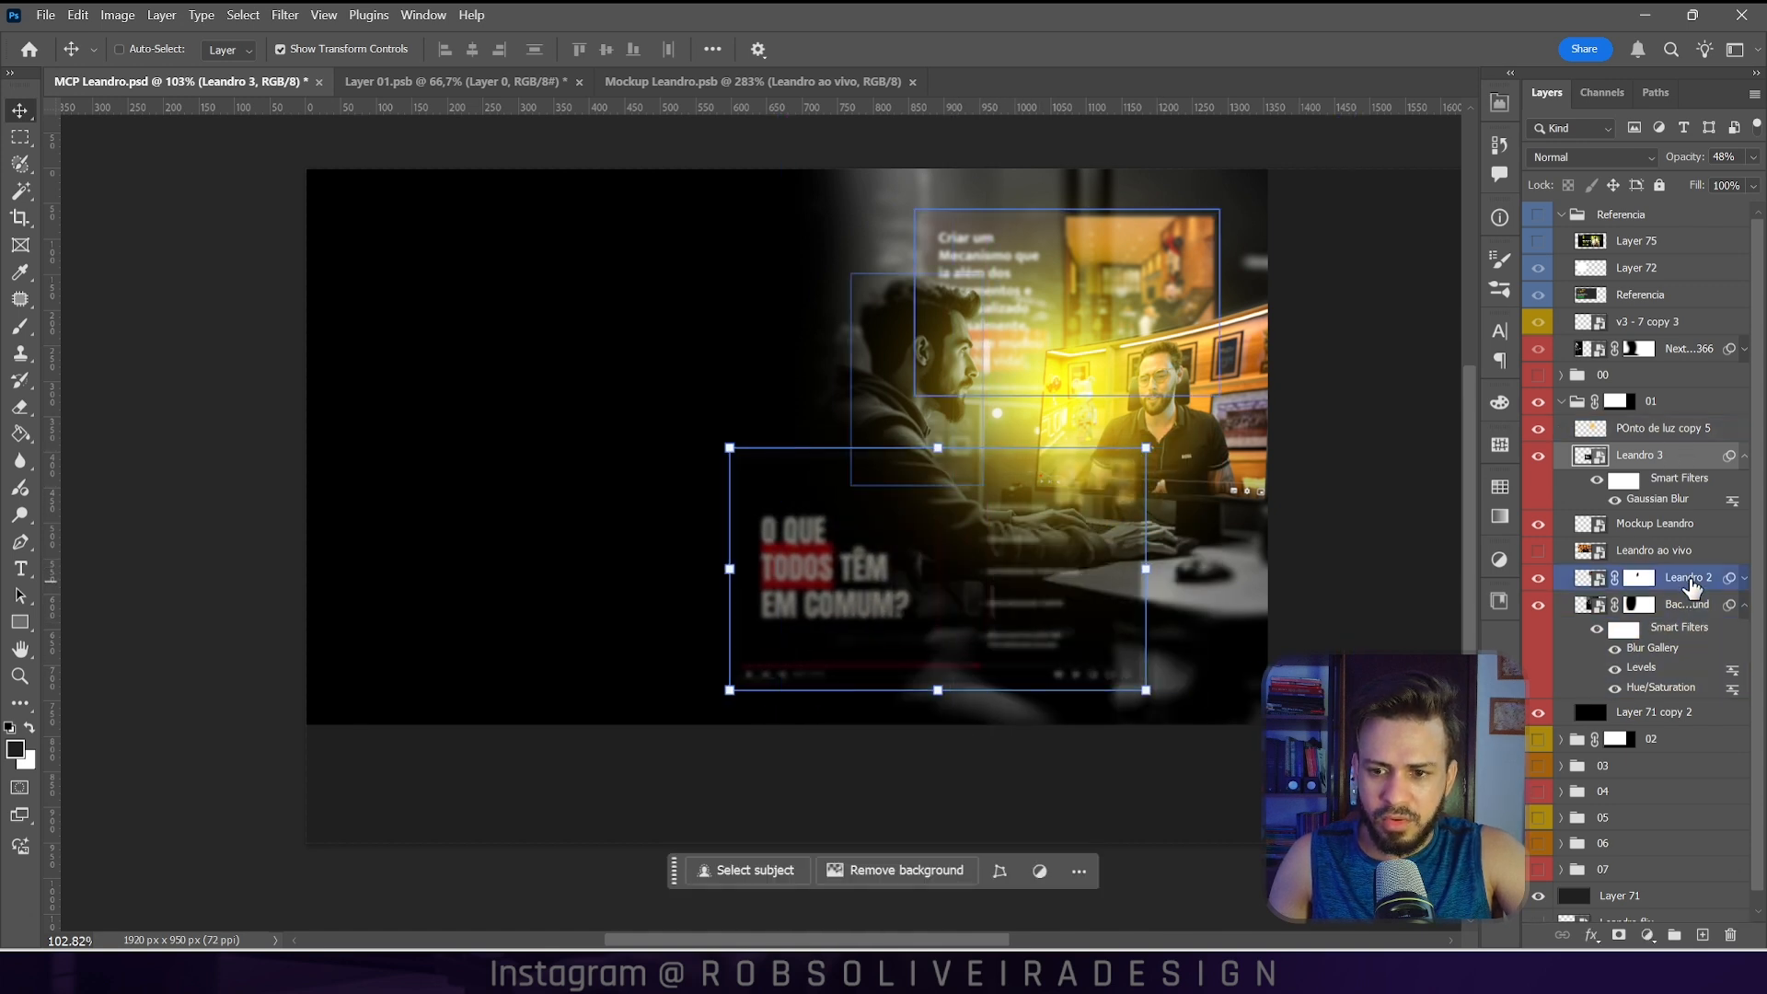
Step: Hide and show the Background layer to compare the banner with and without the computer scene
left_click(1692, 610)
left_click(1538, 605)
left_click(1538, 604)
left_click(1538, 604)
left_click(1538, 605)
Step: Add a new layer, dab a soft 450 px dark spot below the monitor, and place the layer directly above Leandro 3
key("ctrl+shift+alt+n")
key("b")
left_click(1061, 507)
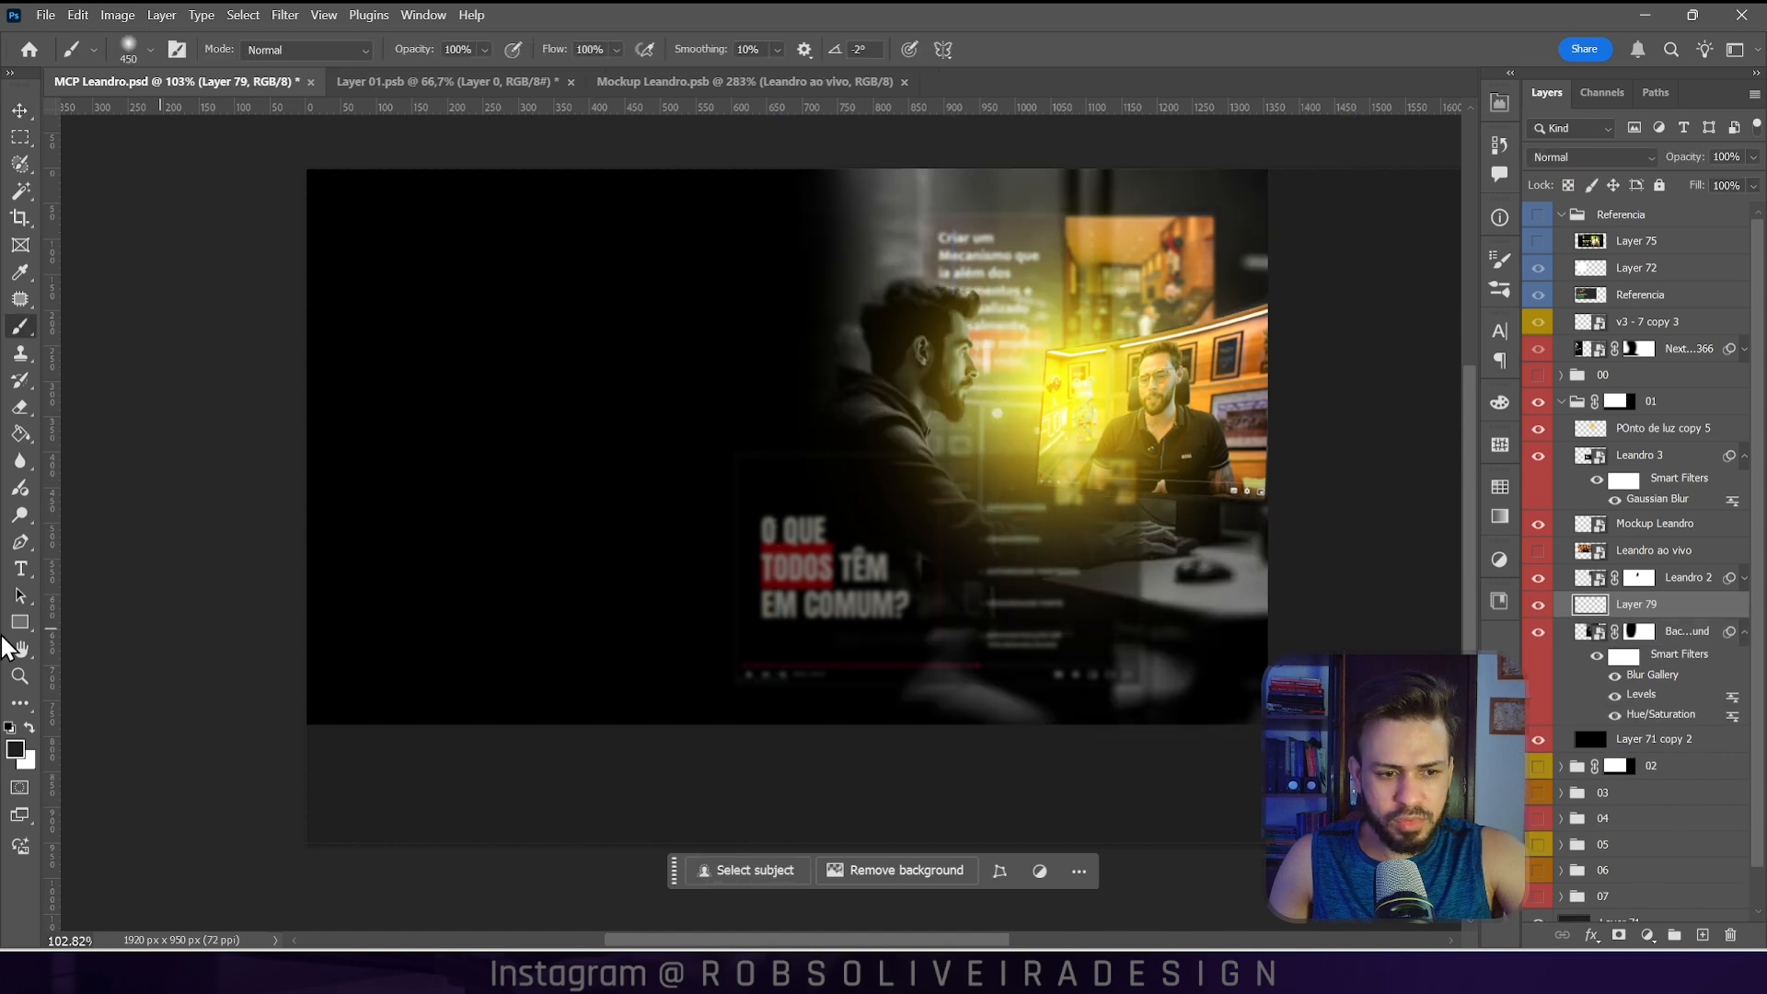
key("ctrl+z")
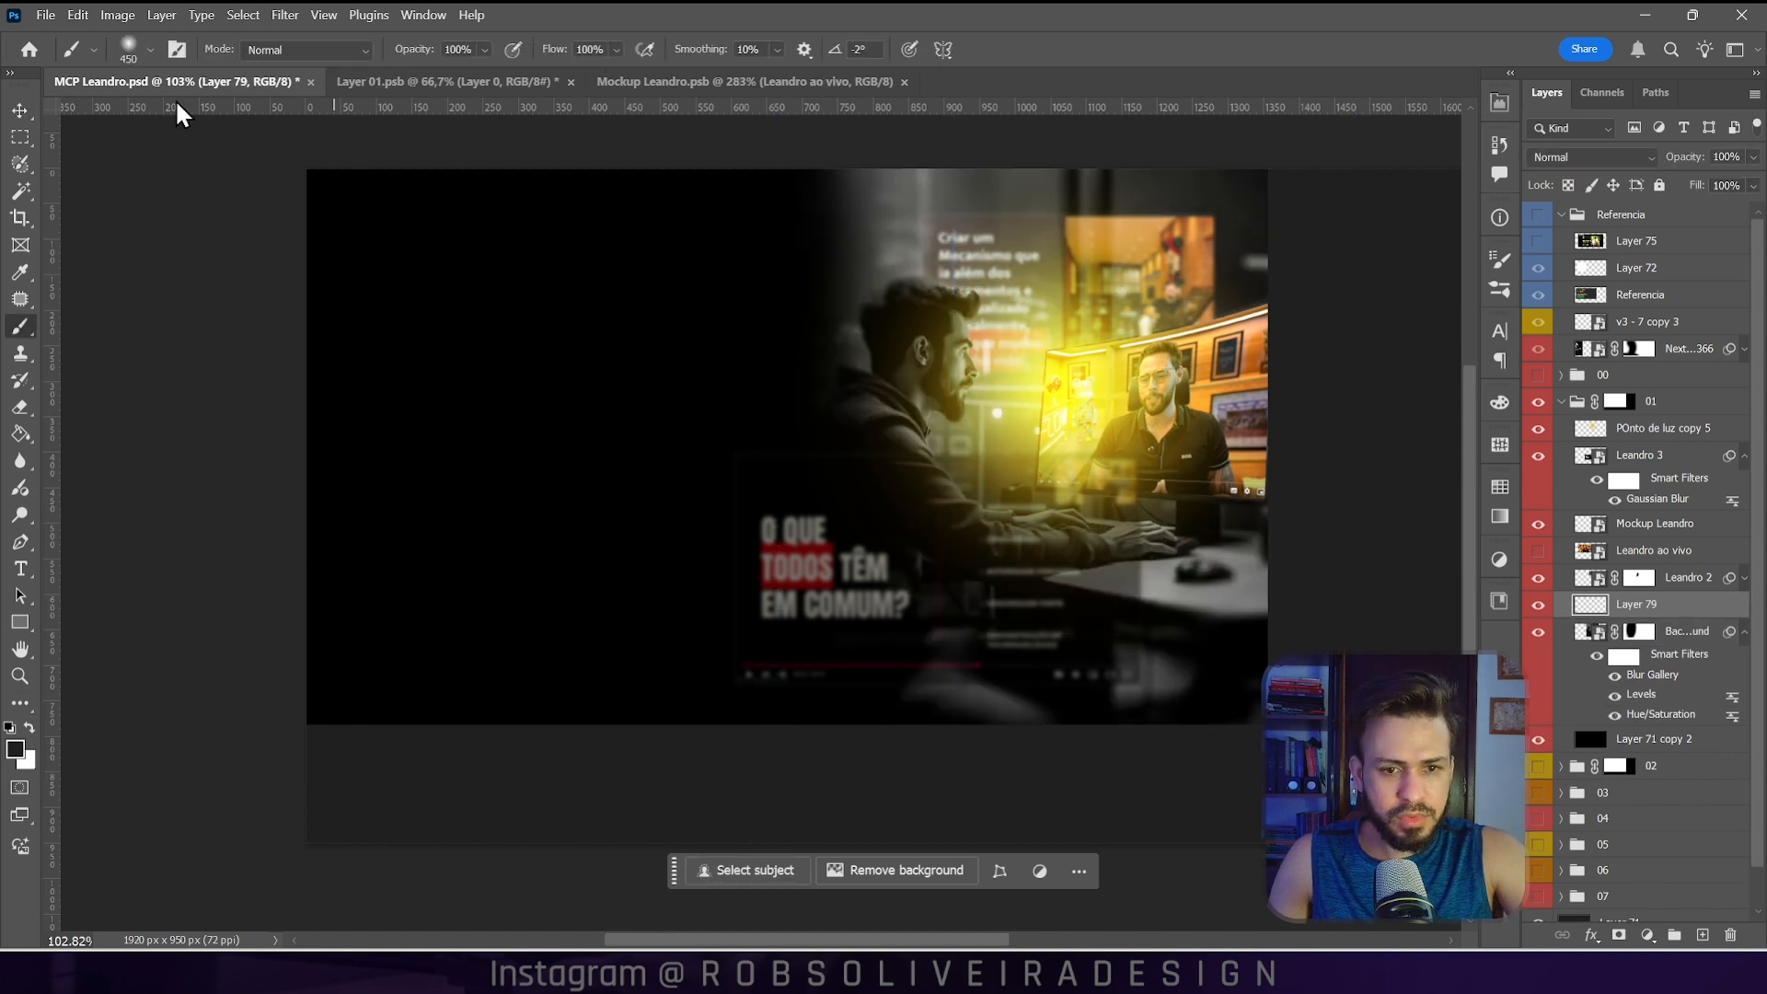
left_click(1067, 515)
left_click_drag(1656, 609, 1648, 451)
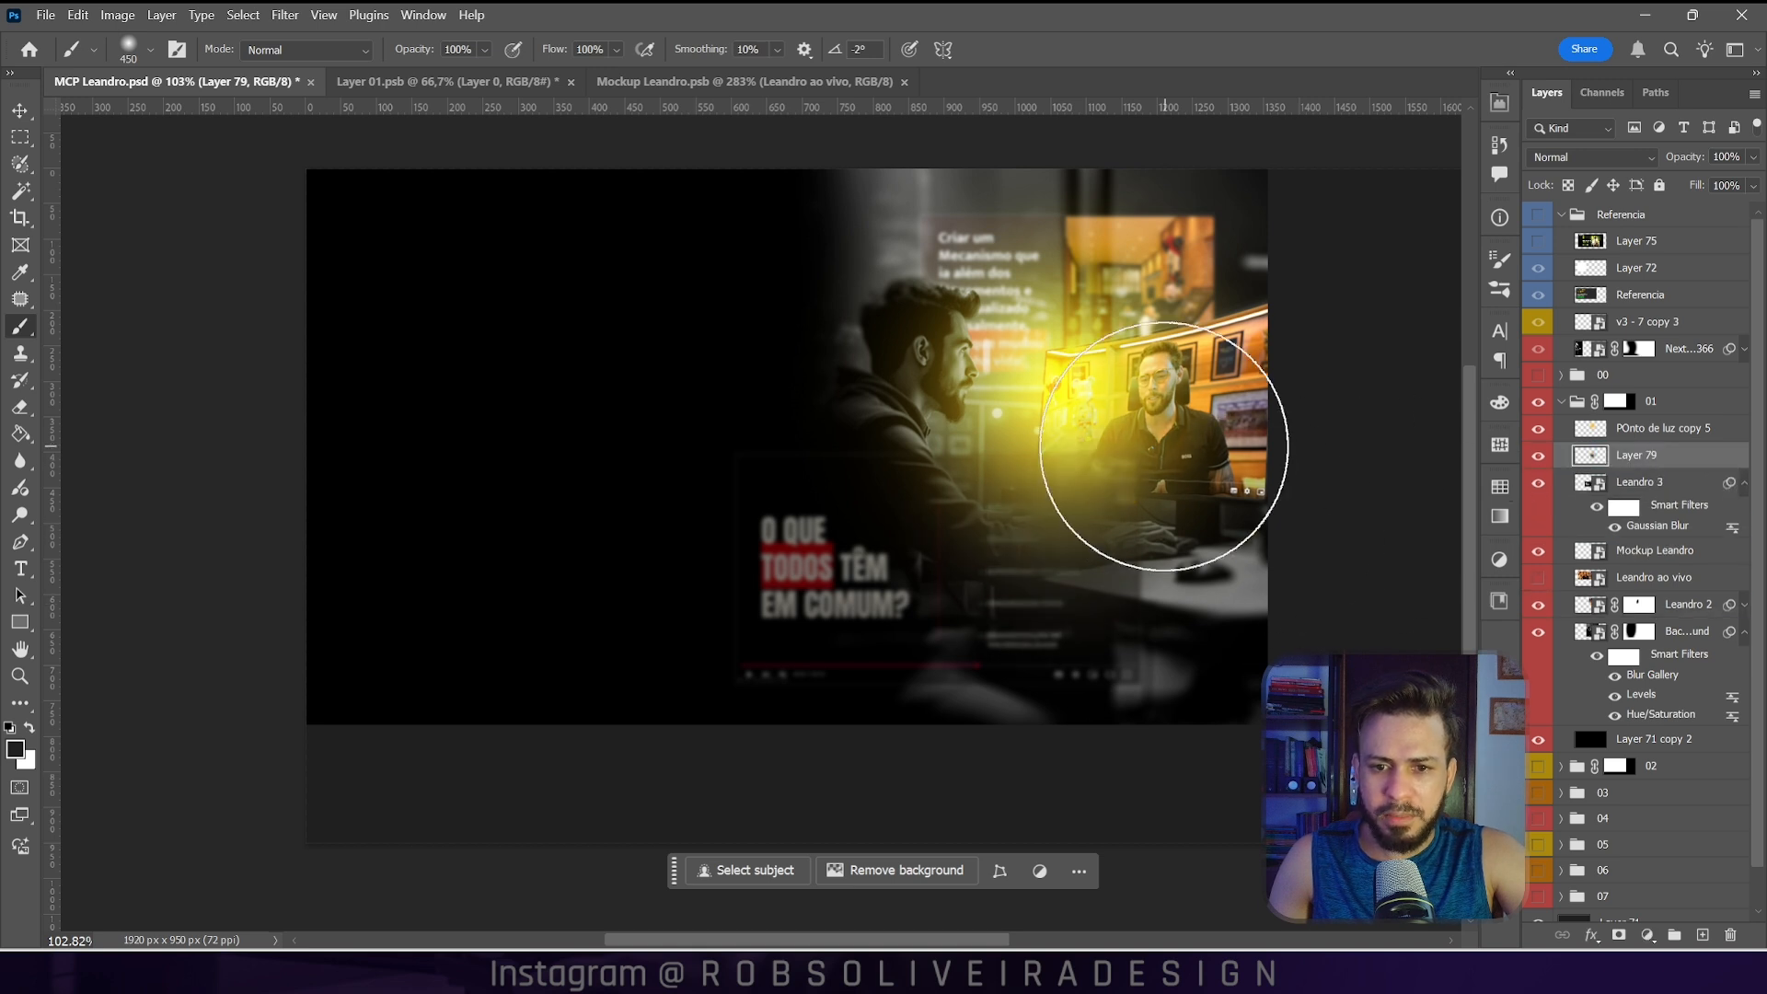
Step: Move the dark spot slightly up and to the right so it shades the base of the monitor
key("ctrl+u")
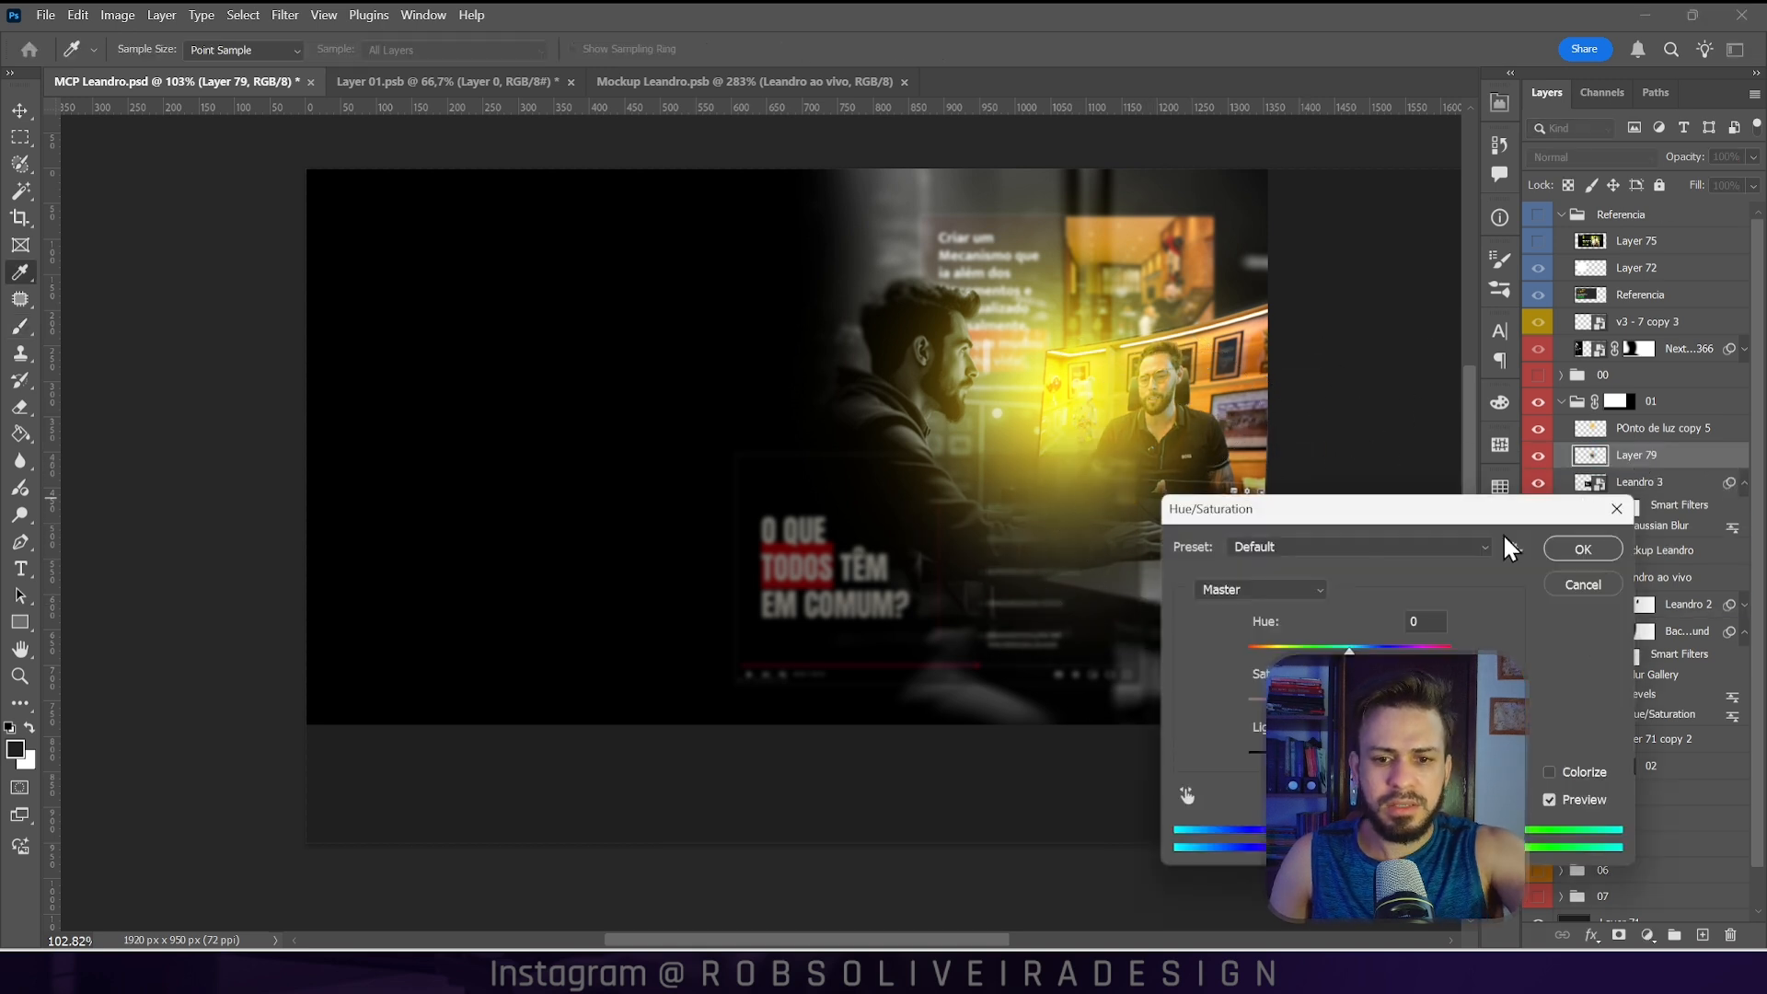
key("Escape")
key("v")
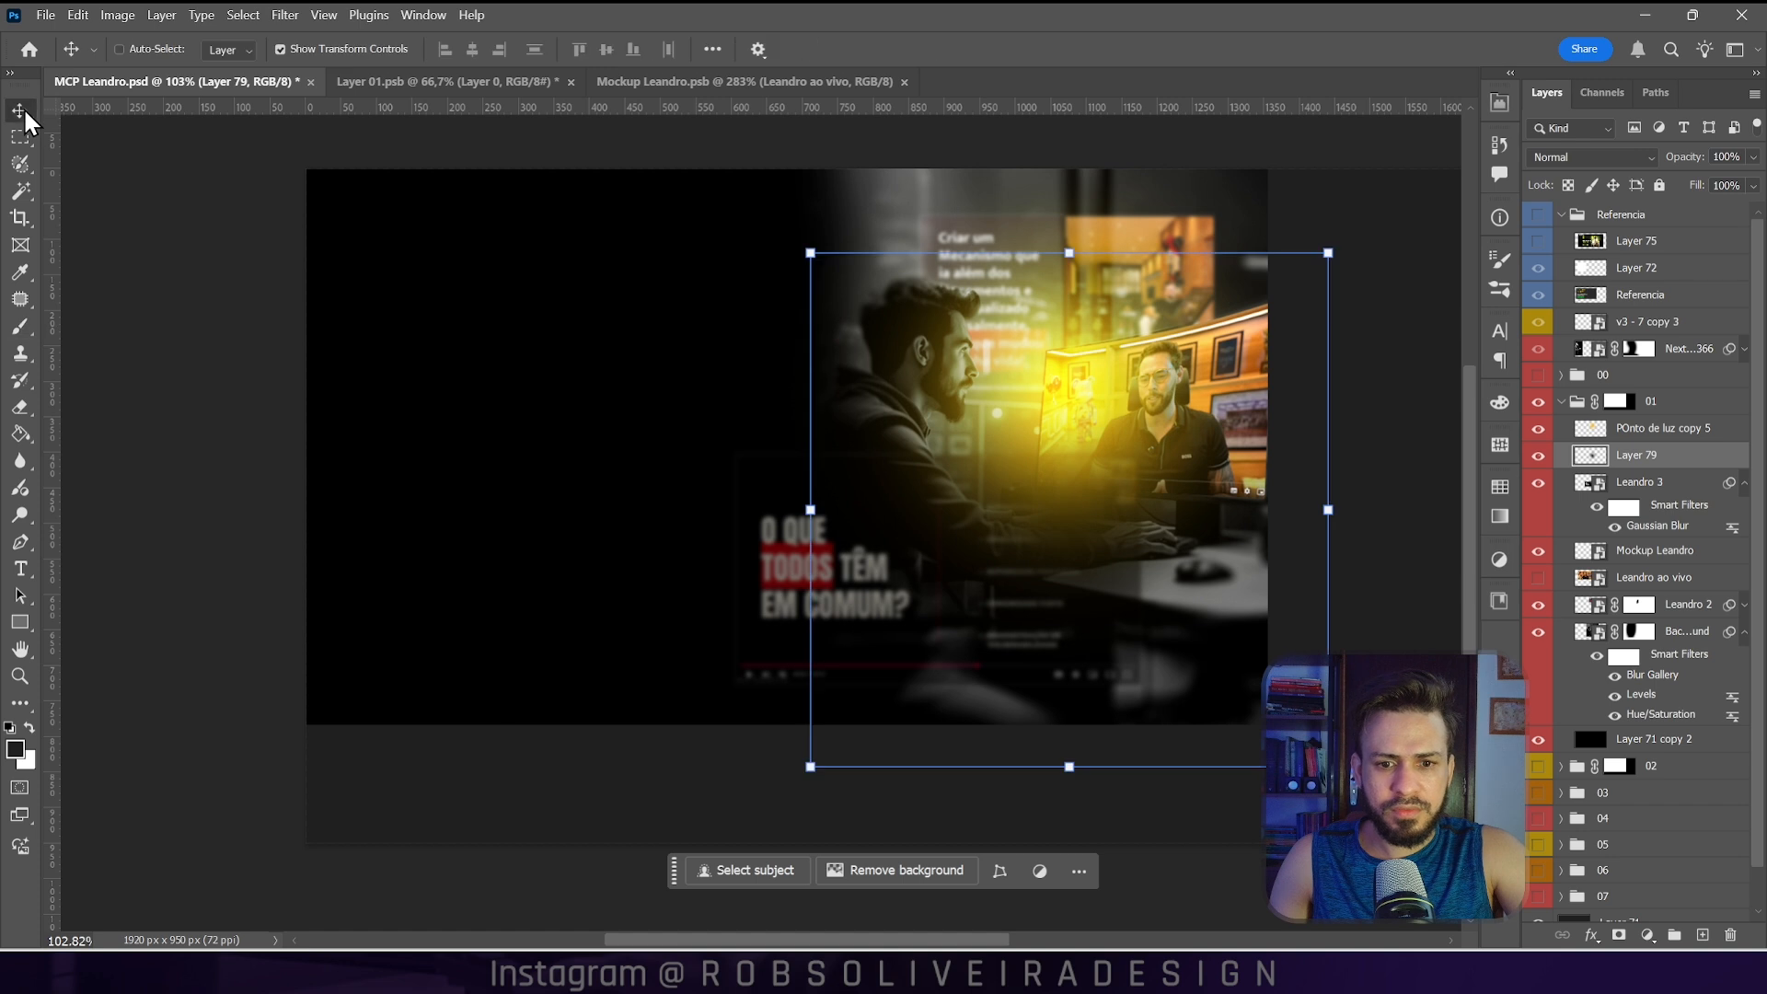
left_click_drag(1122, 512, 1170, 506)
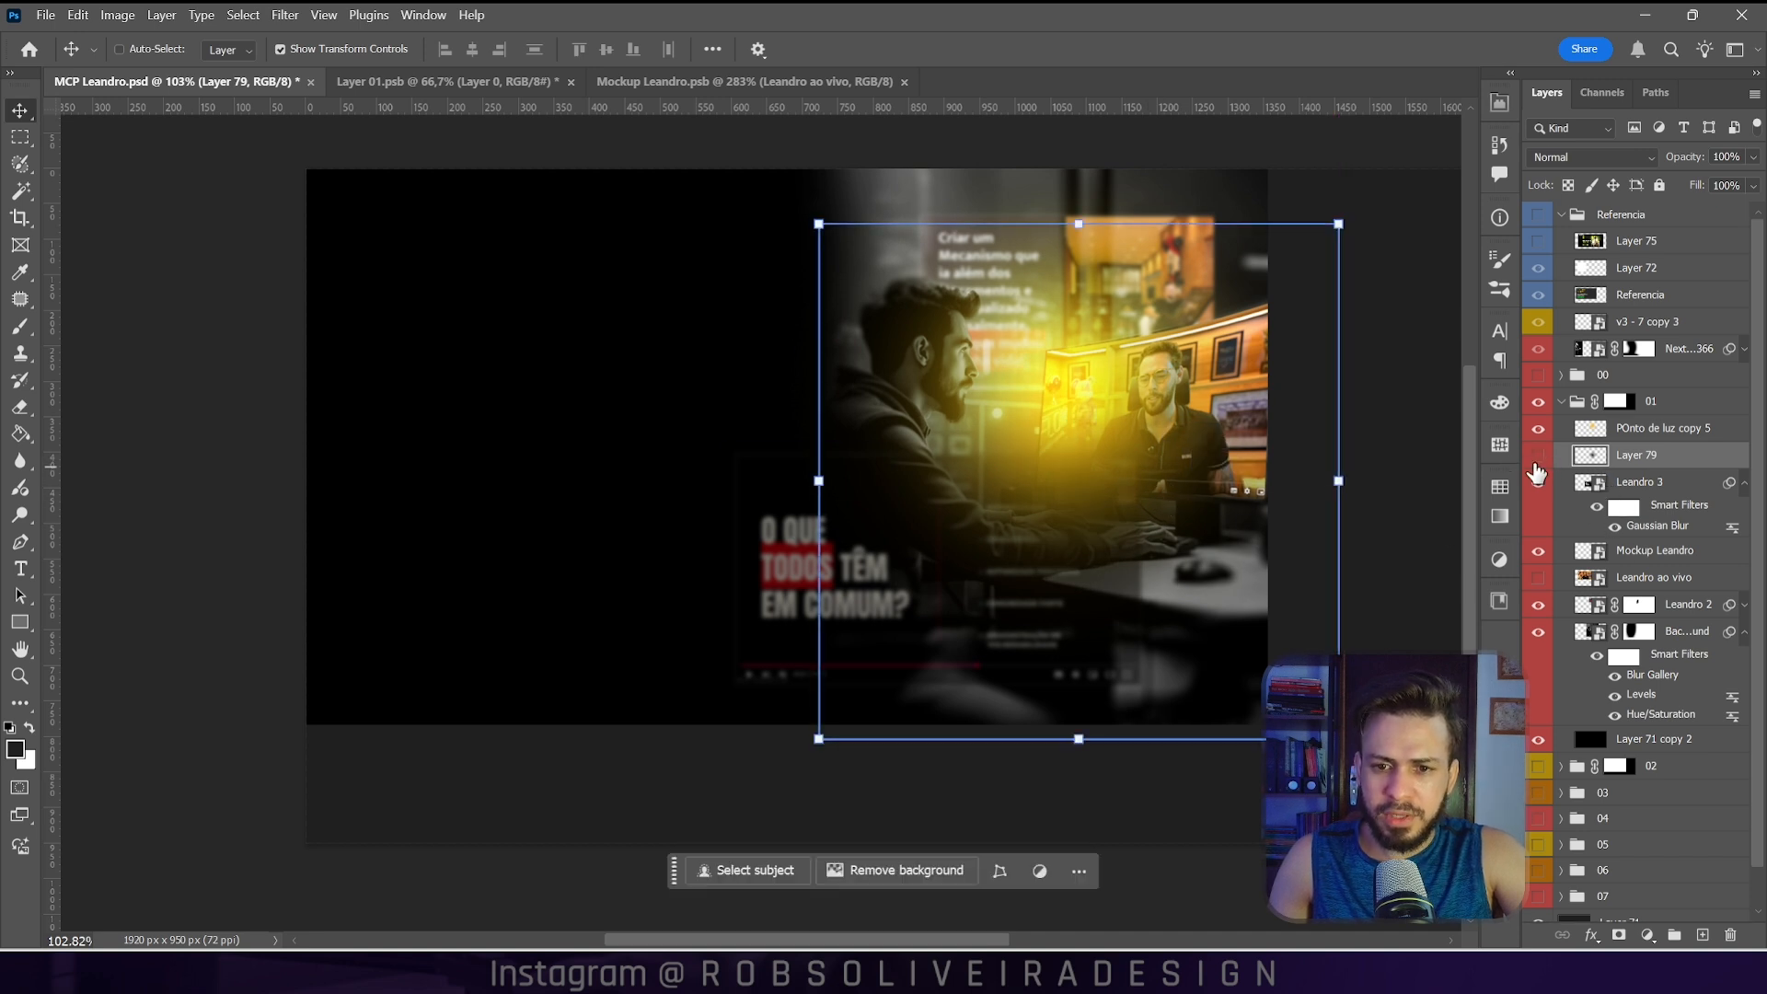
Step: Set the dark spot layer's opacity to 93% and shift the POnto de luz copy 5 glow slightly left of the monitor
left_click_drag(1693, 169, 1687, 169)
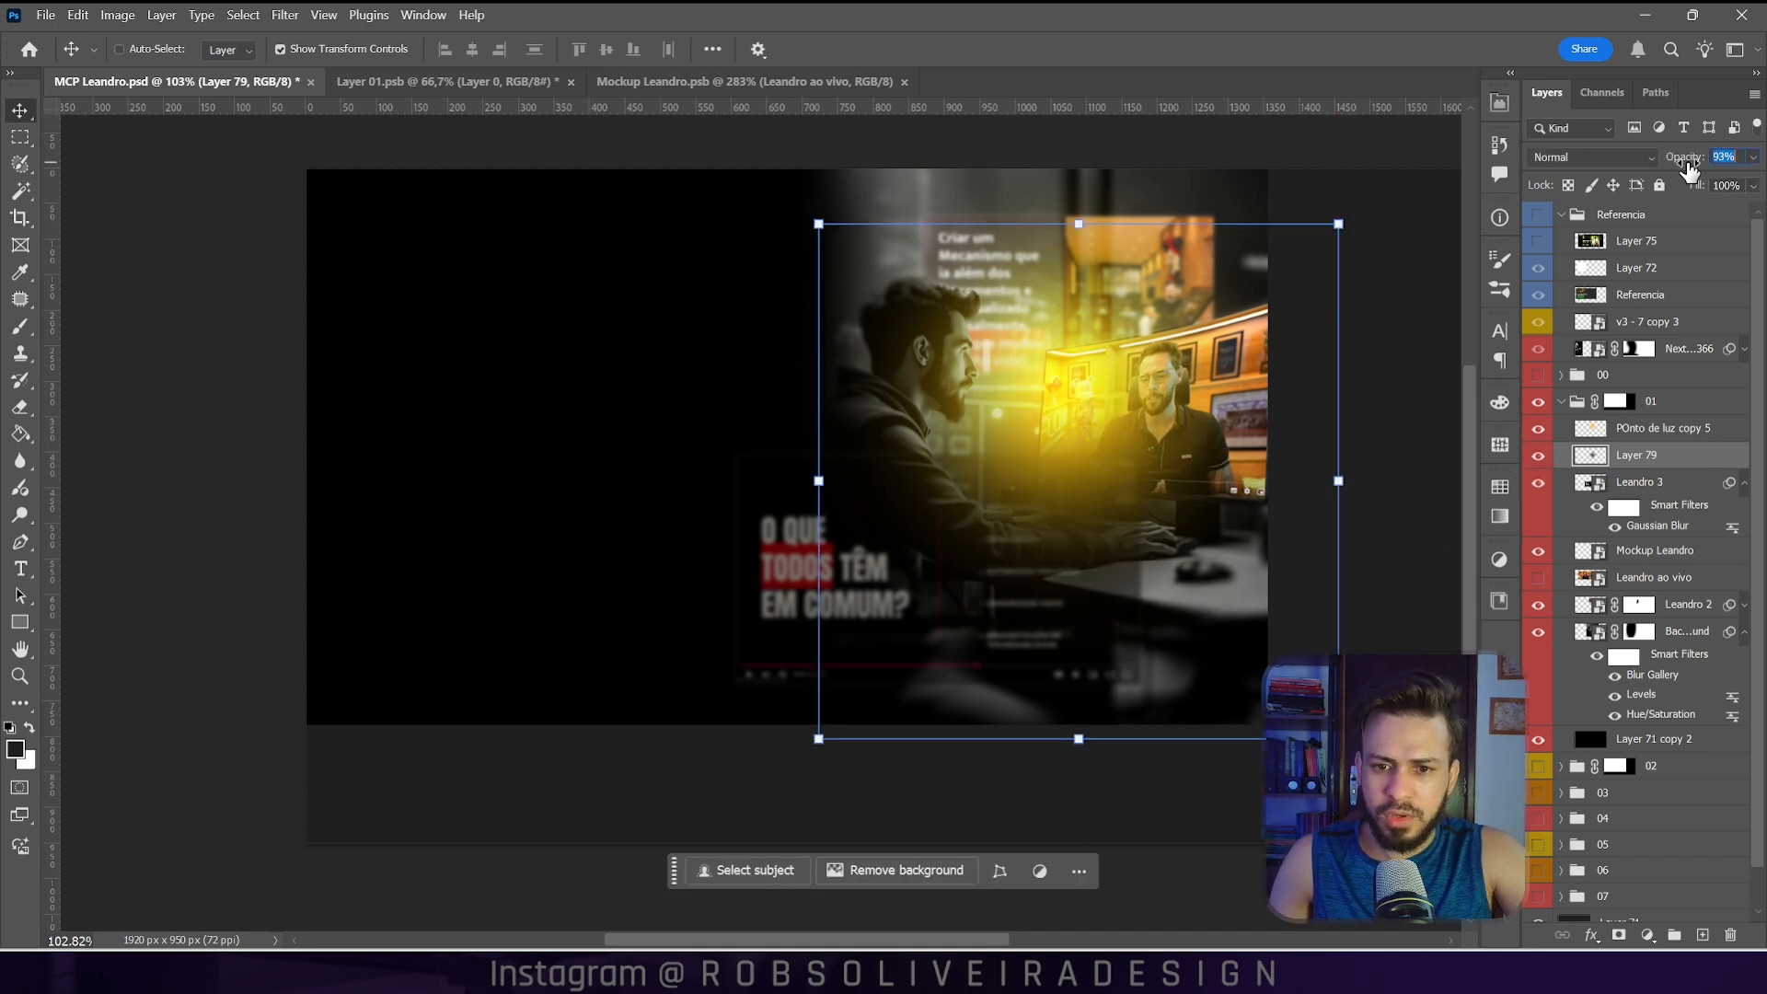
left_click(1652, 428)
left_click_drag(1338, 390, 1251, 388)
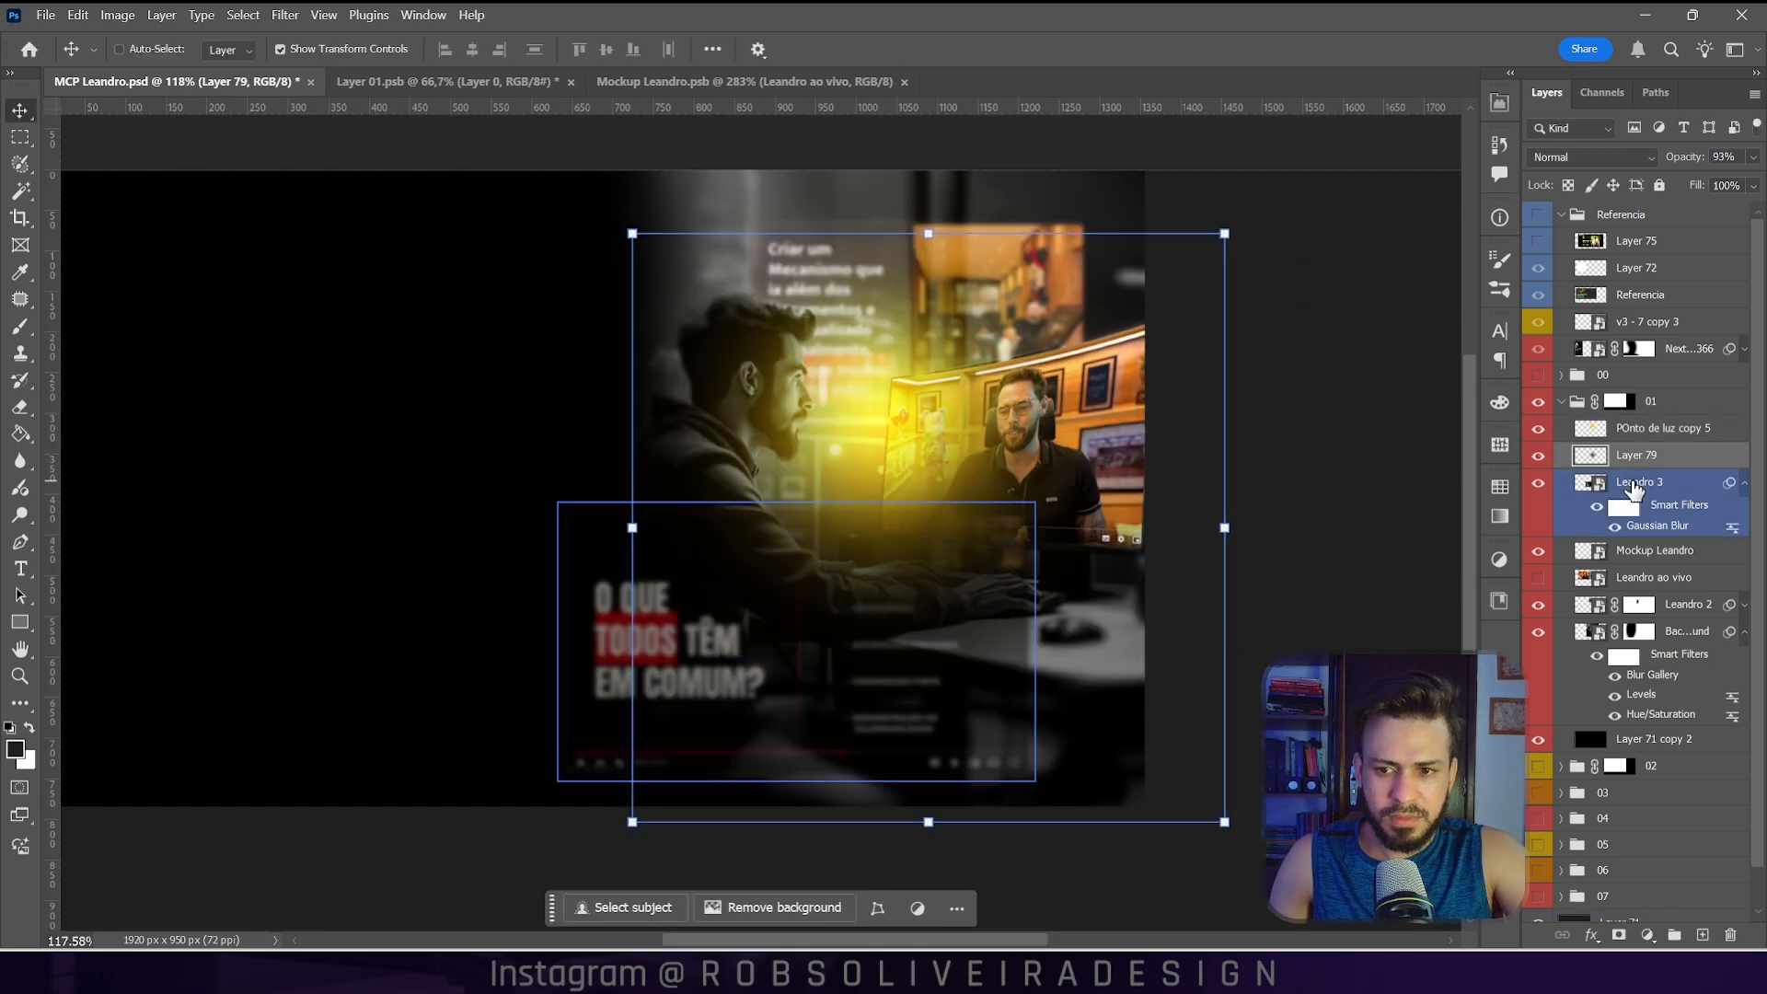
Step: Open the contents of the Leandro 3 smart object and add an empty layer above the slide
left_click(1634, 487)
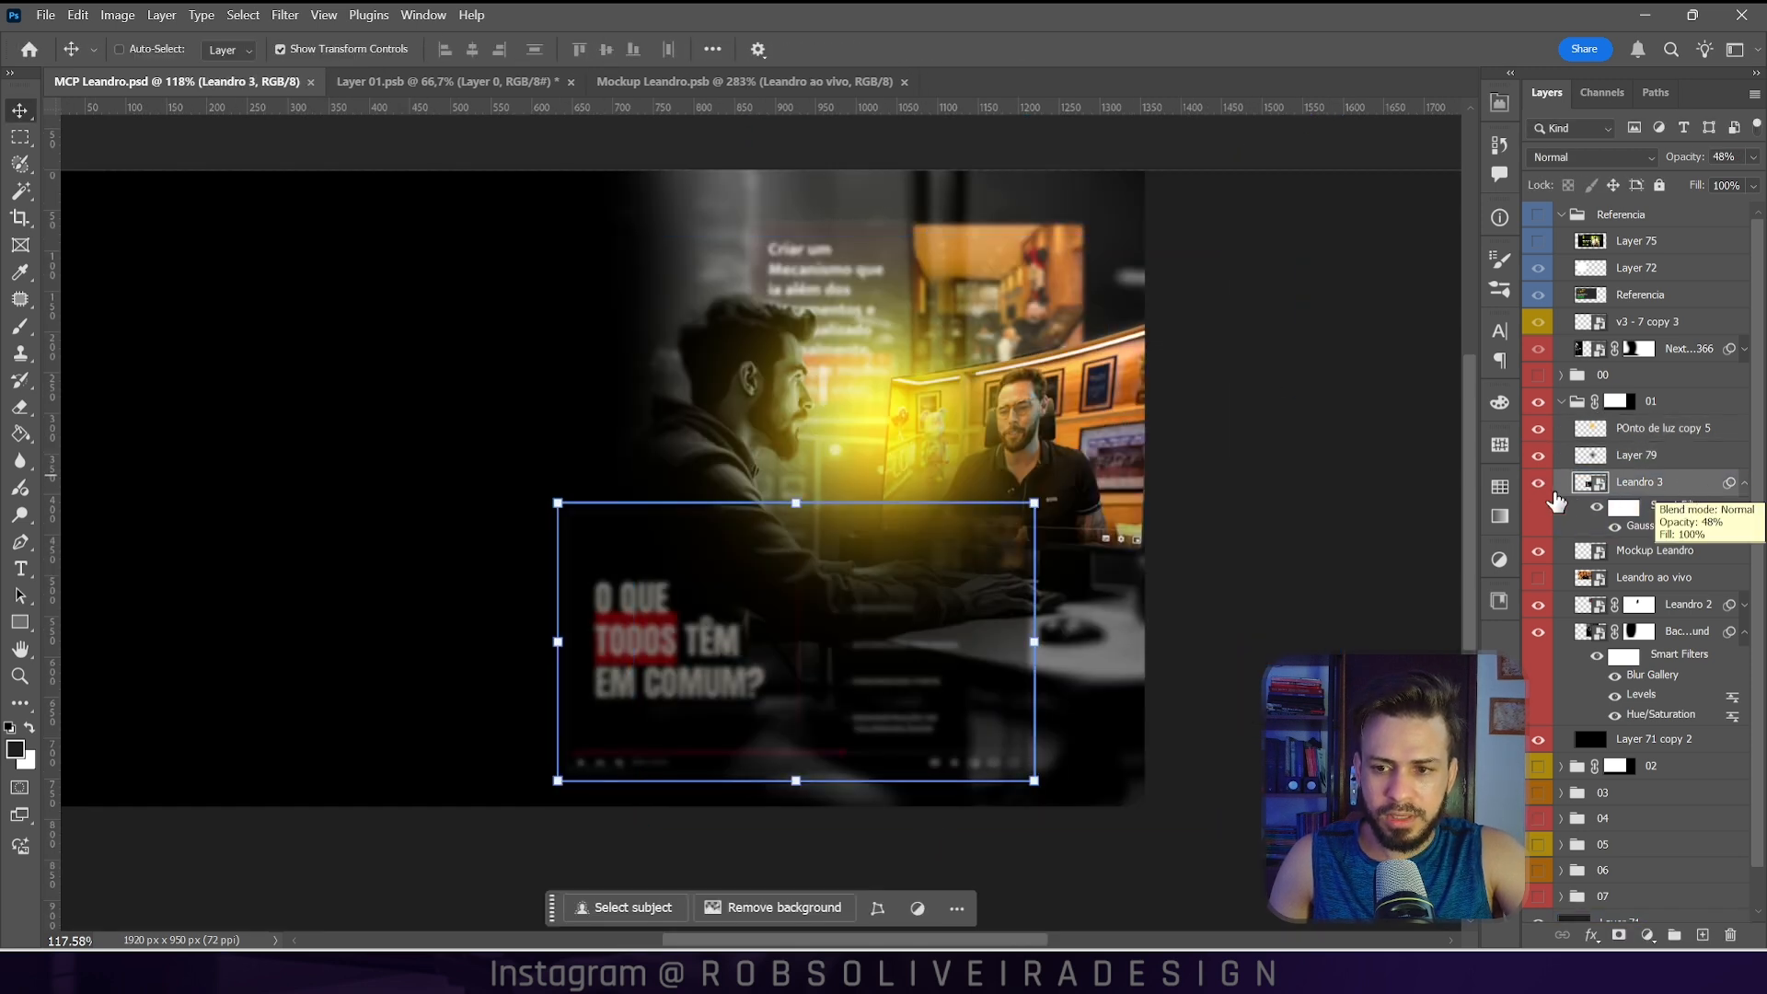
double_click(1590, 483)
left_click(1705, 934)
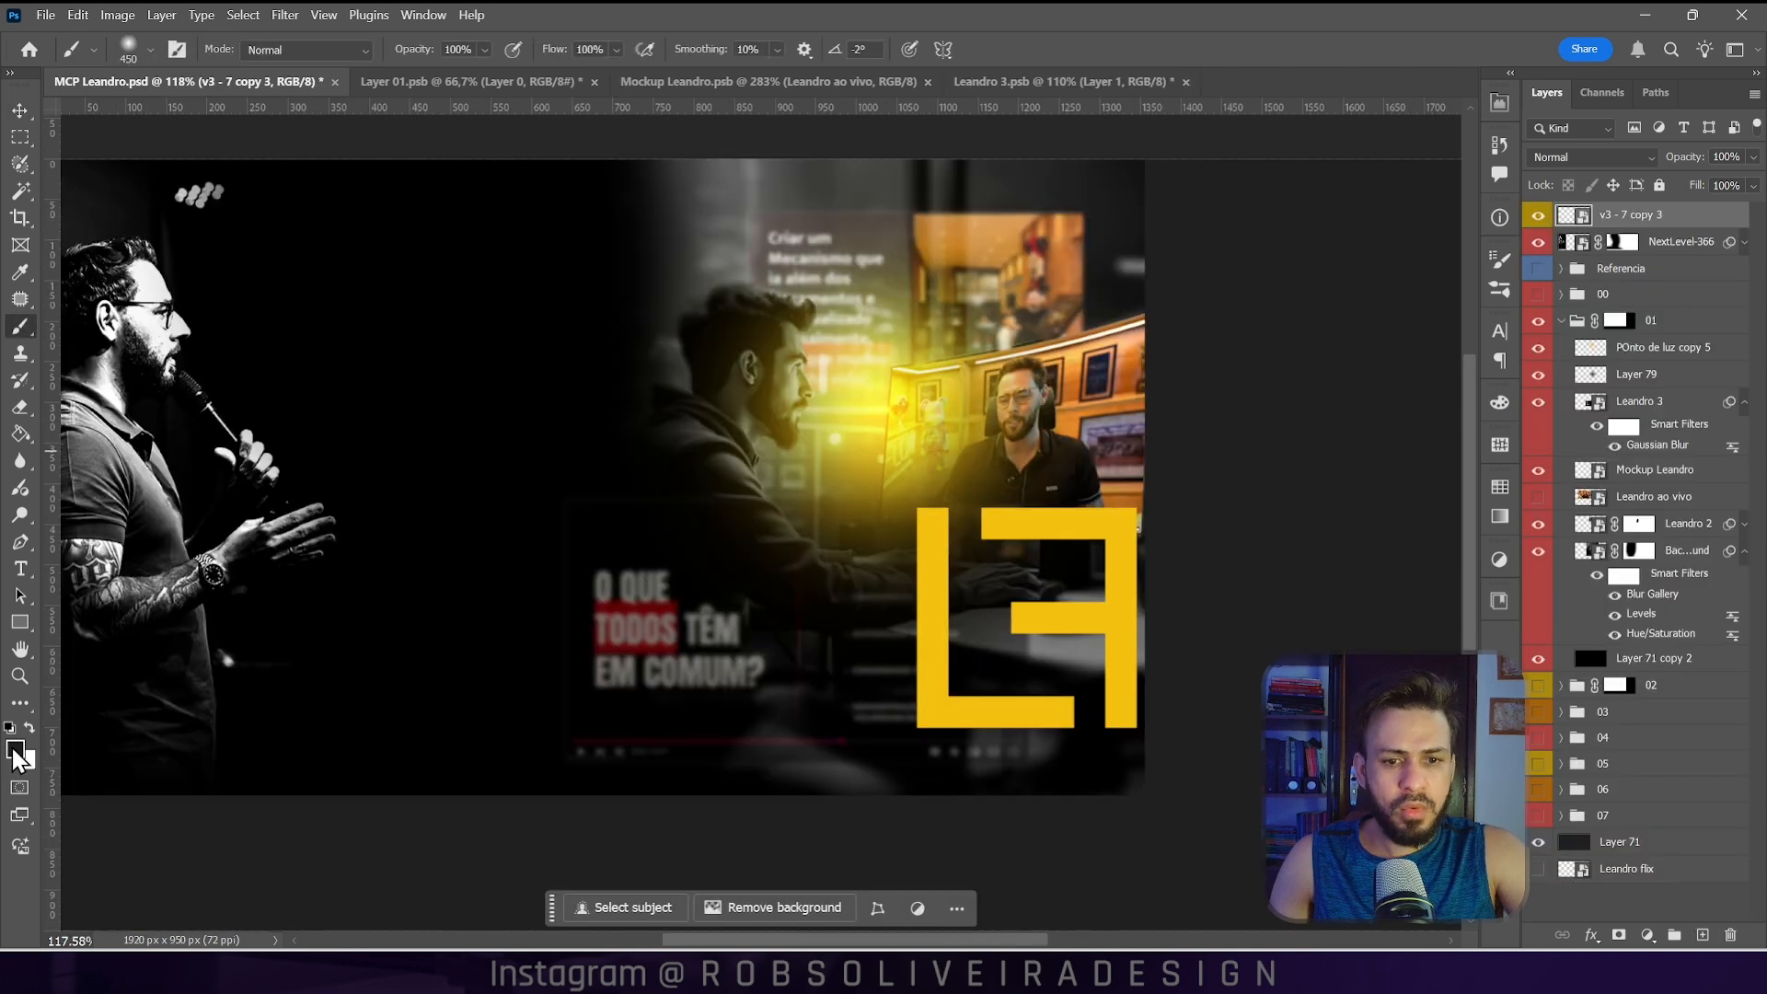
Step: Sample the yellow of the LF logo in MCP Leandro.psd as the foreground color
left_click(15, 750)
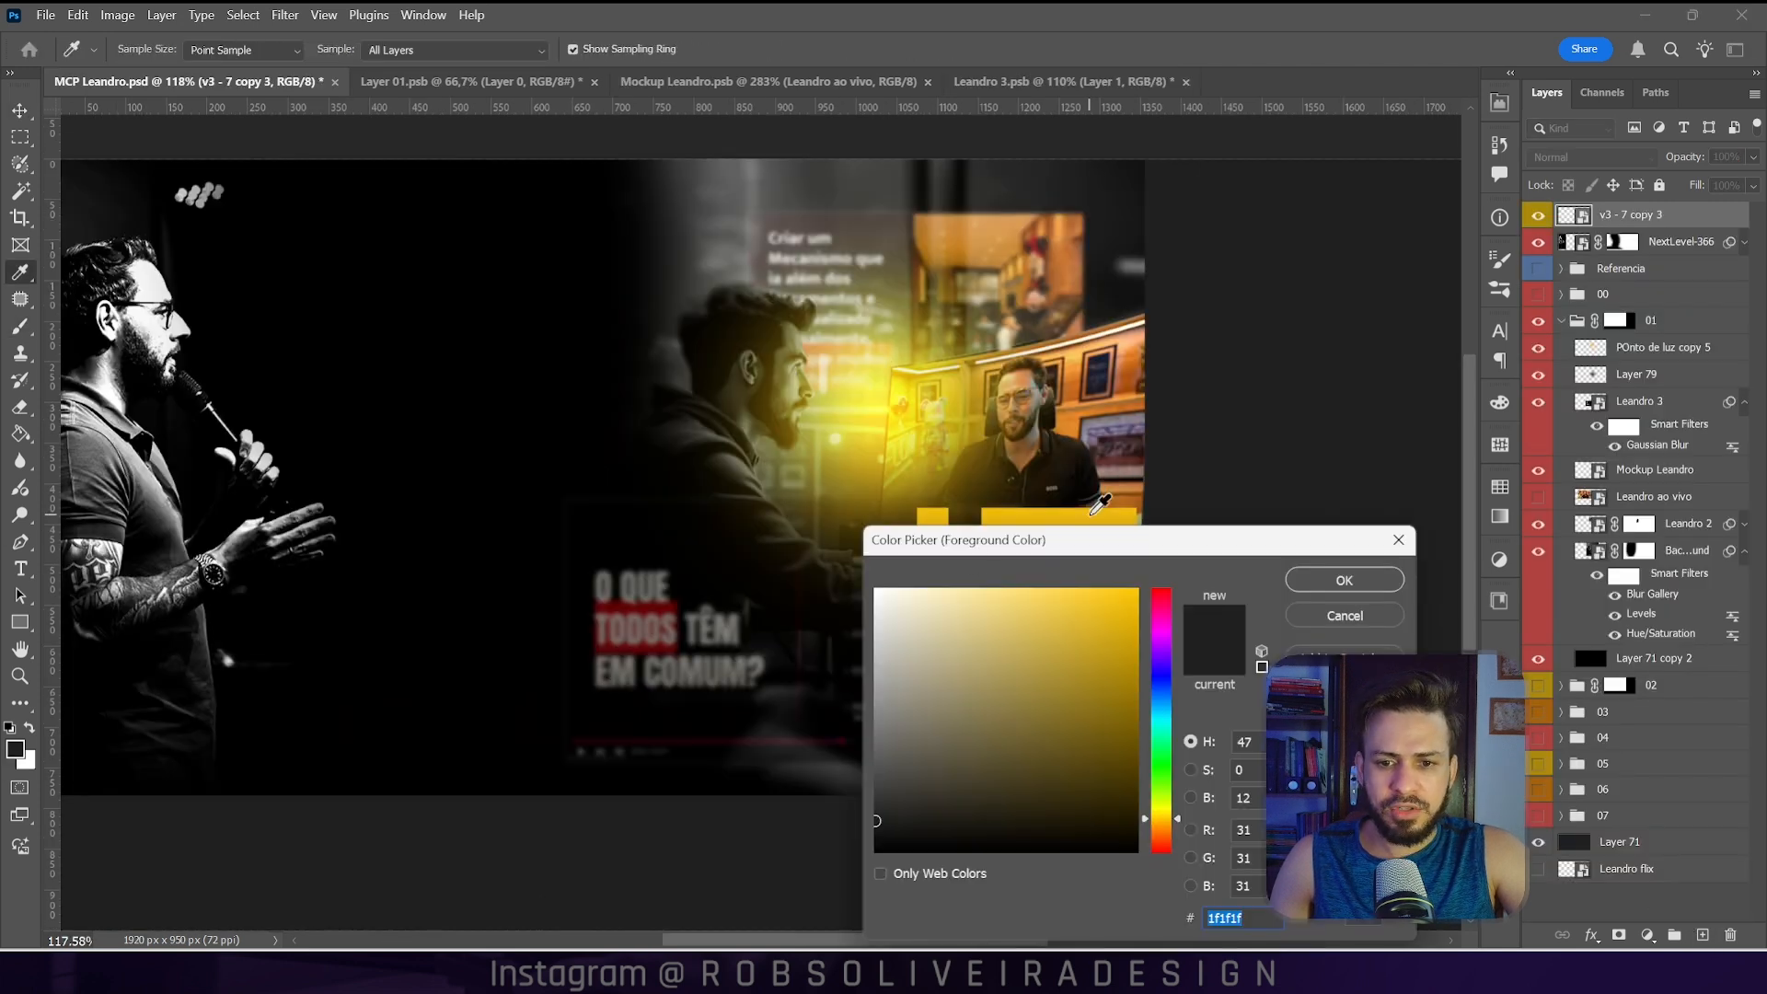
left_click(1100, 504)
left_click(1362, 580)
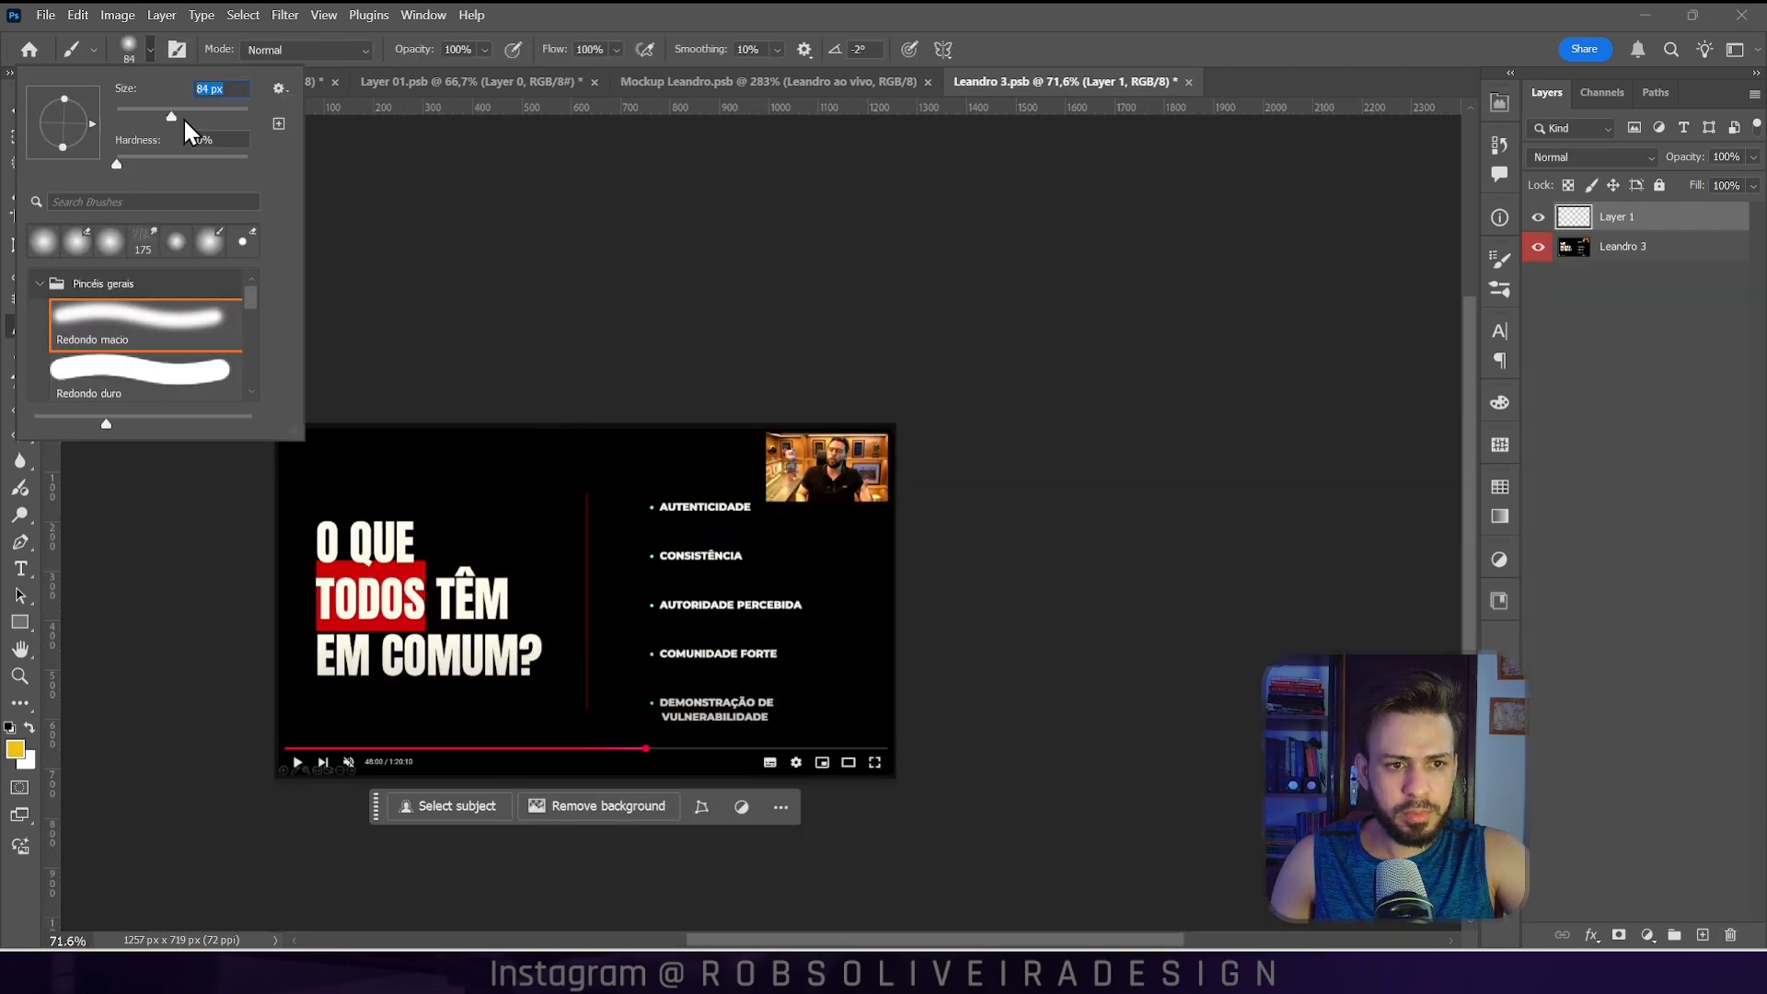
Step: Paint a soft yellow light along the top edge of the Leandro 3.psb slide with a 108 px brush and save it back into the banner
key("Return")
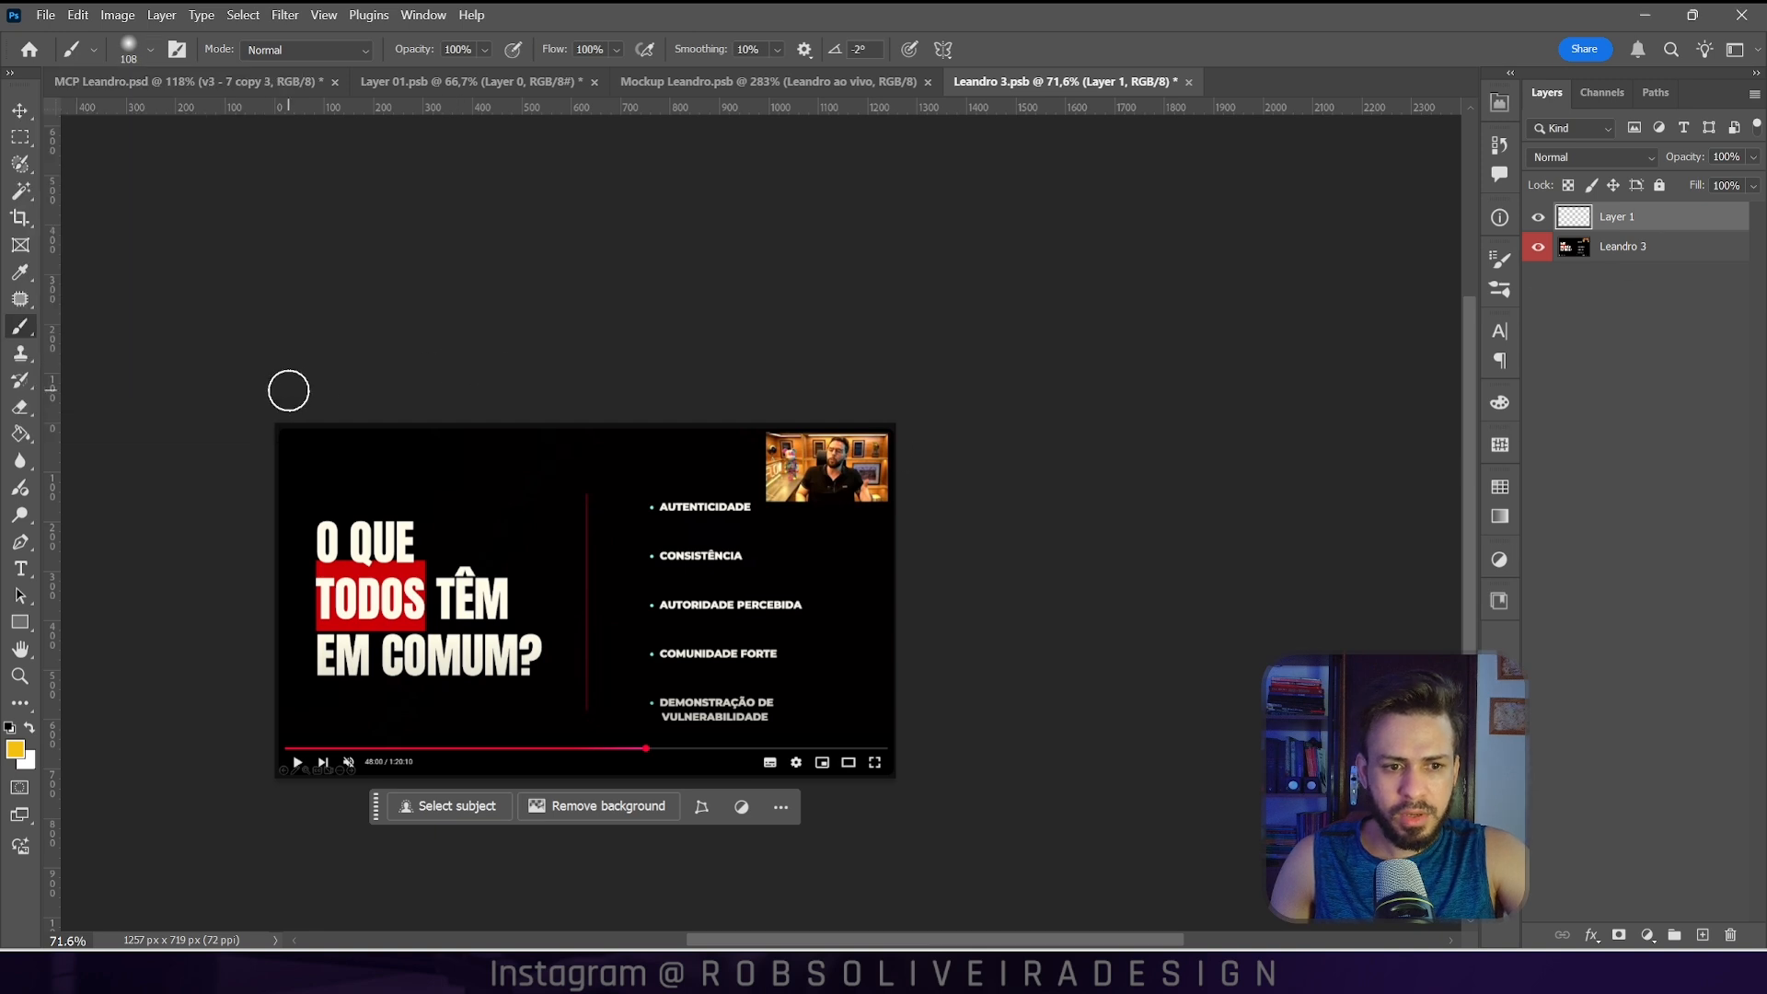
left_click_drag(266, 409, 984, 403)
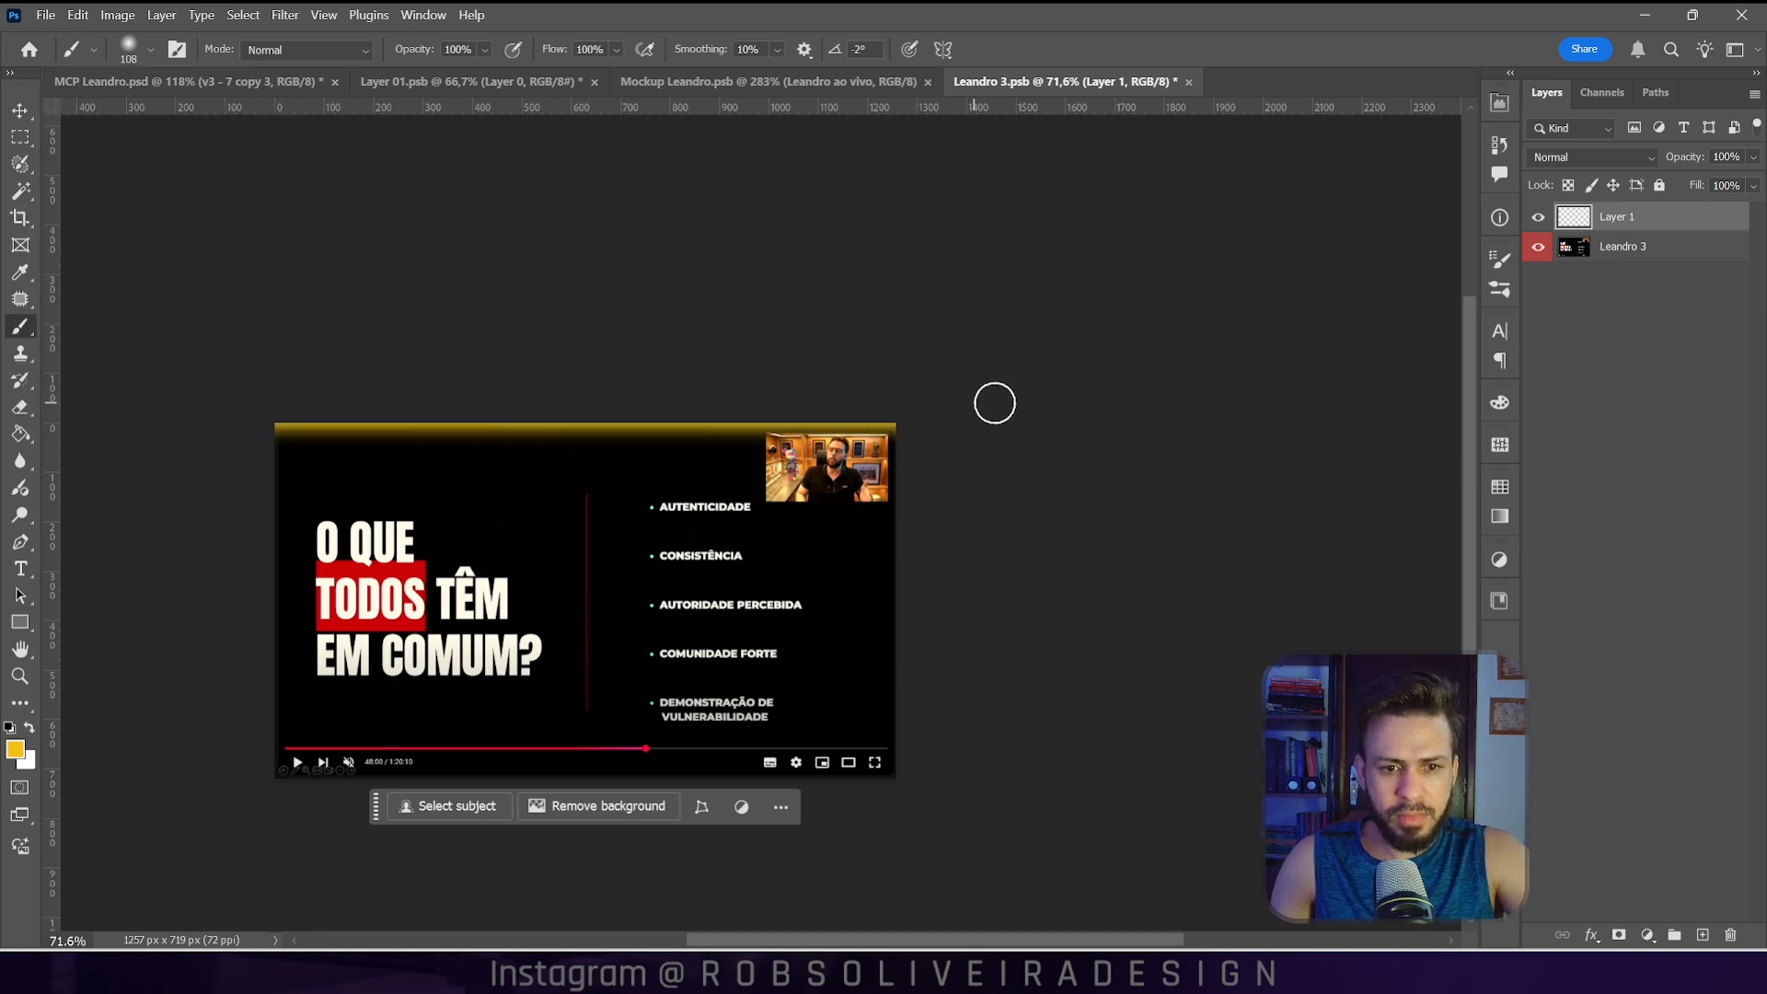
key("ctrl+s")
left_click(204, 83)
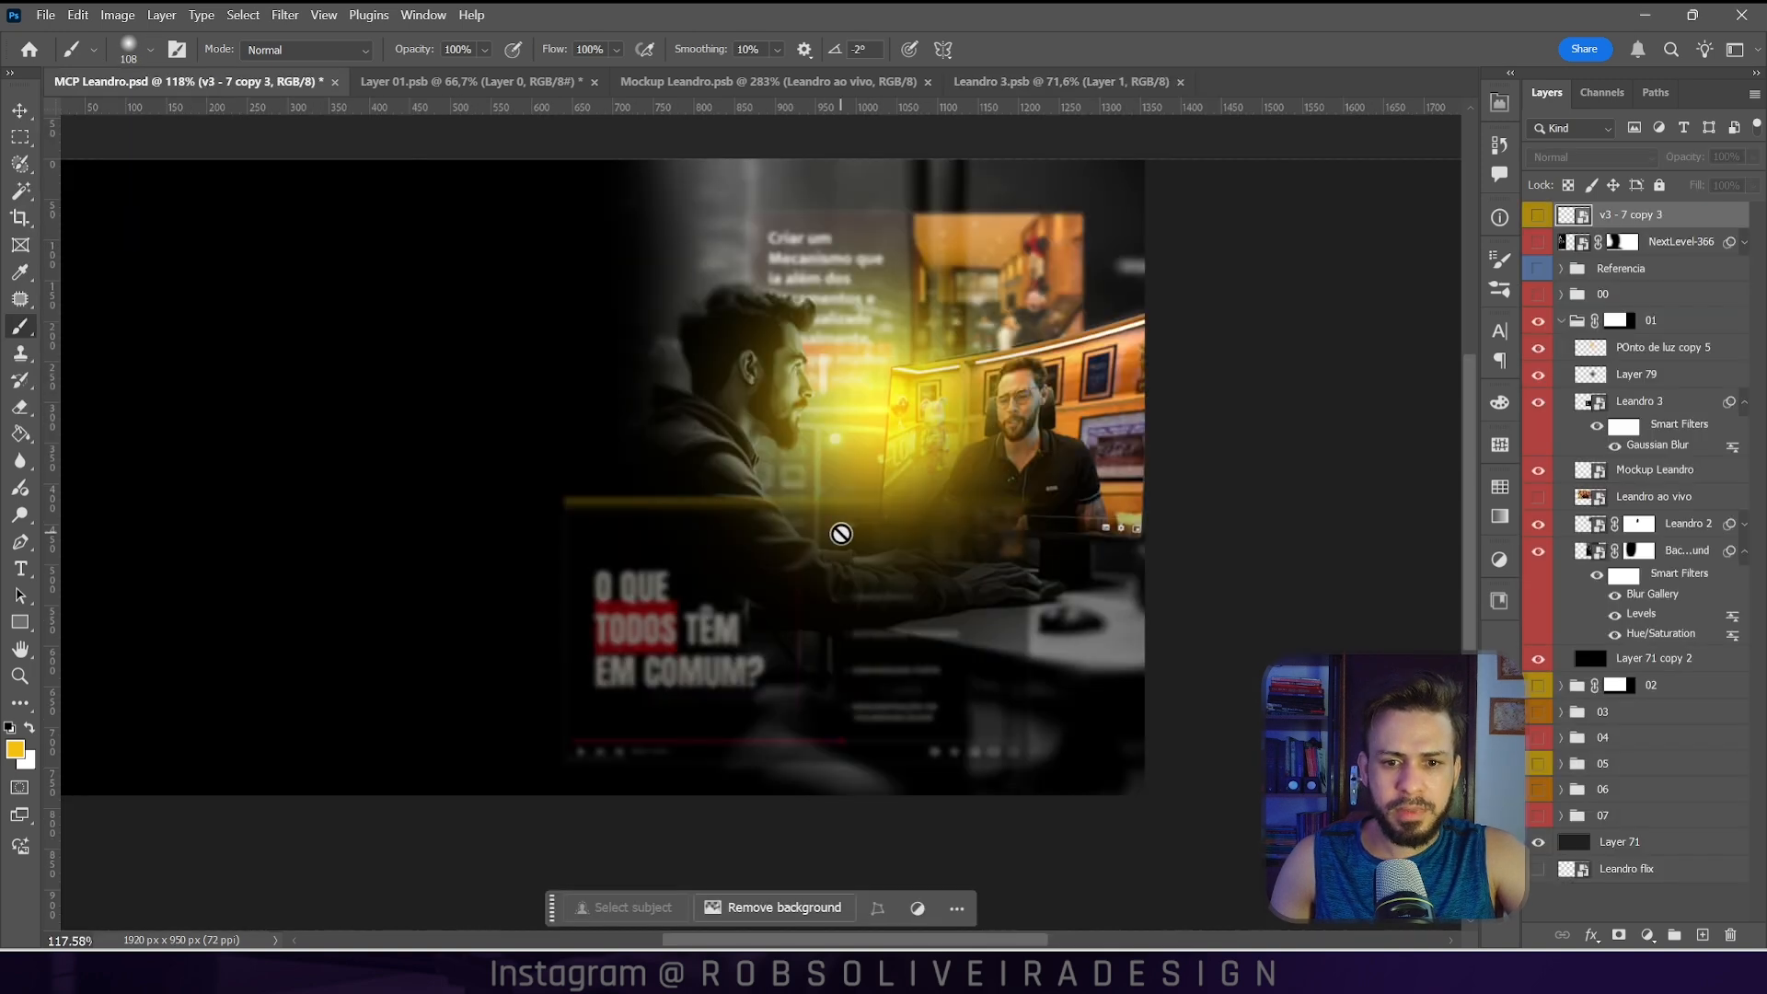
Step: Rename the dark spot layer as Tom escuro and nudge it slightly down and to the right
double_click(1635, 374)
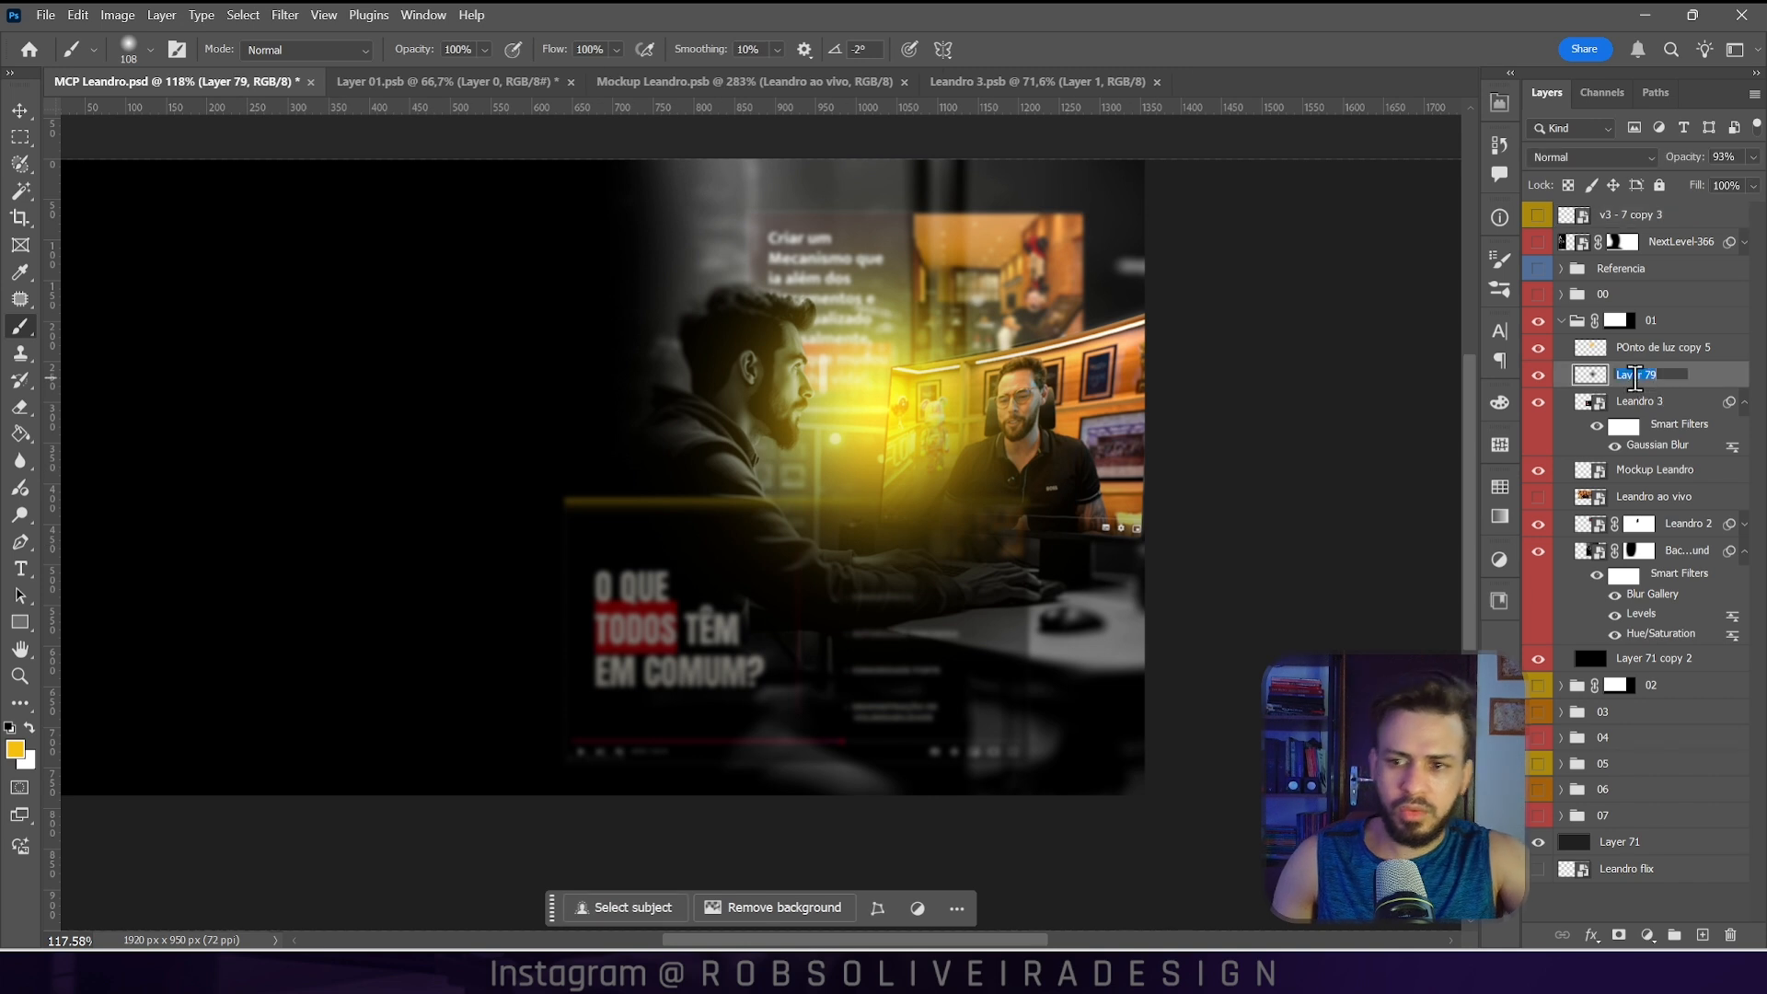
type("Tom escuro")
key("Return")
key("v")
left_click_drag(980, 480, 995, 505)
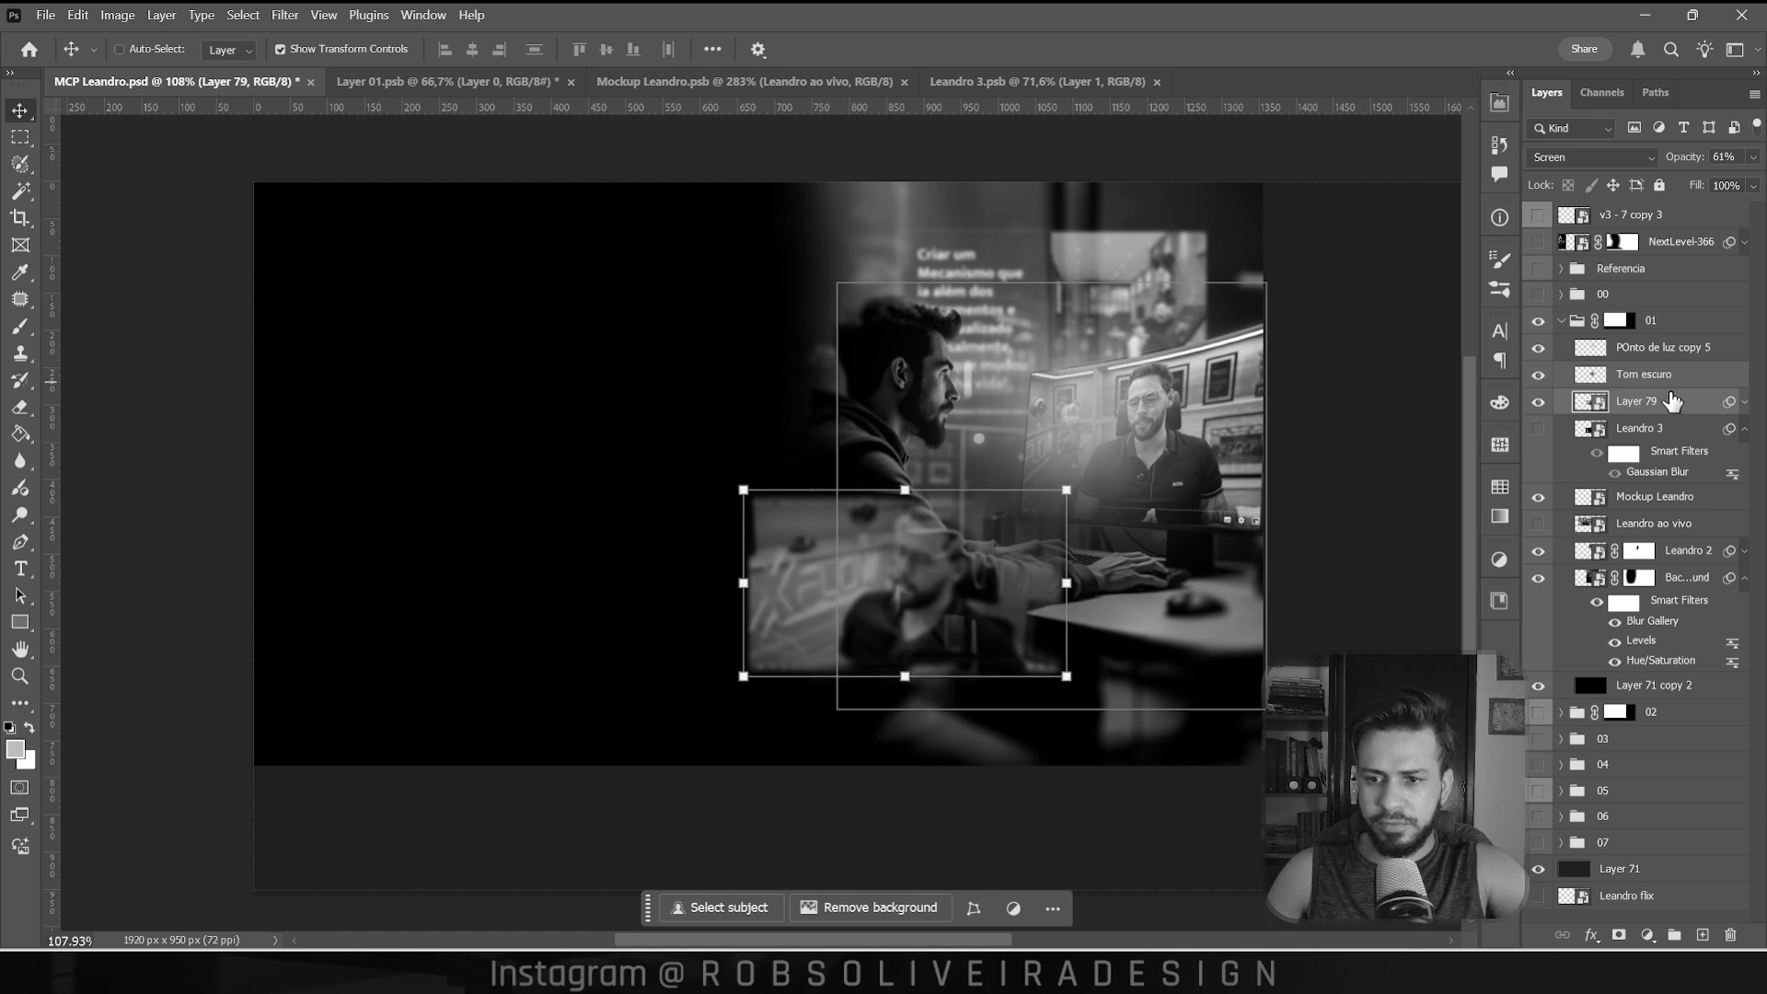
Step: Move the Layer 79 screenshot in group 01 below Leandro 2, directly above the Background layer
left_click_drag(1672, 401, 1682, 559)
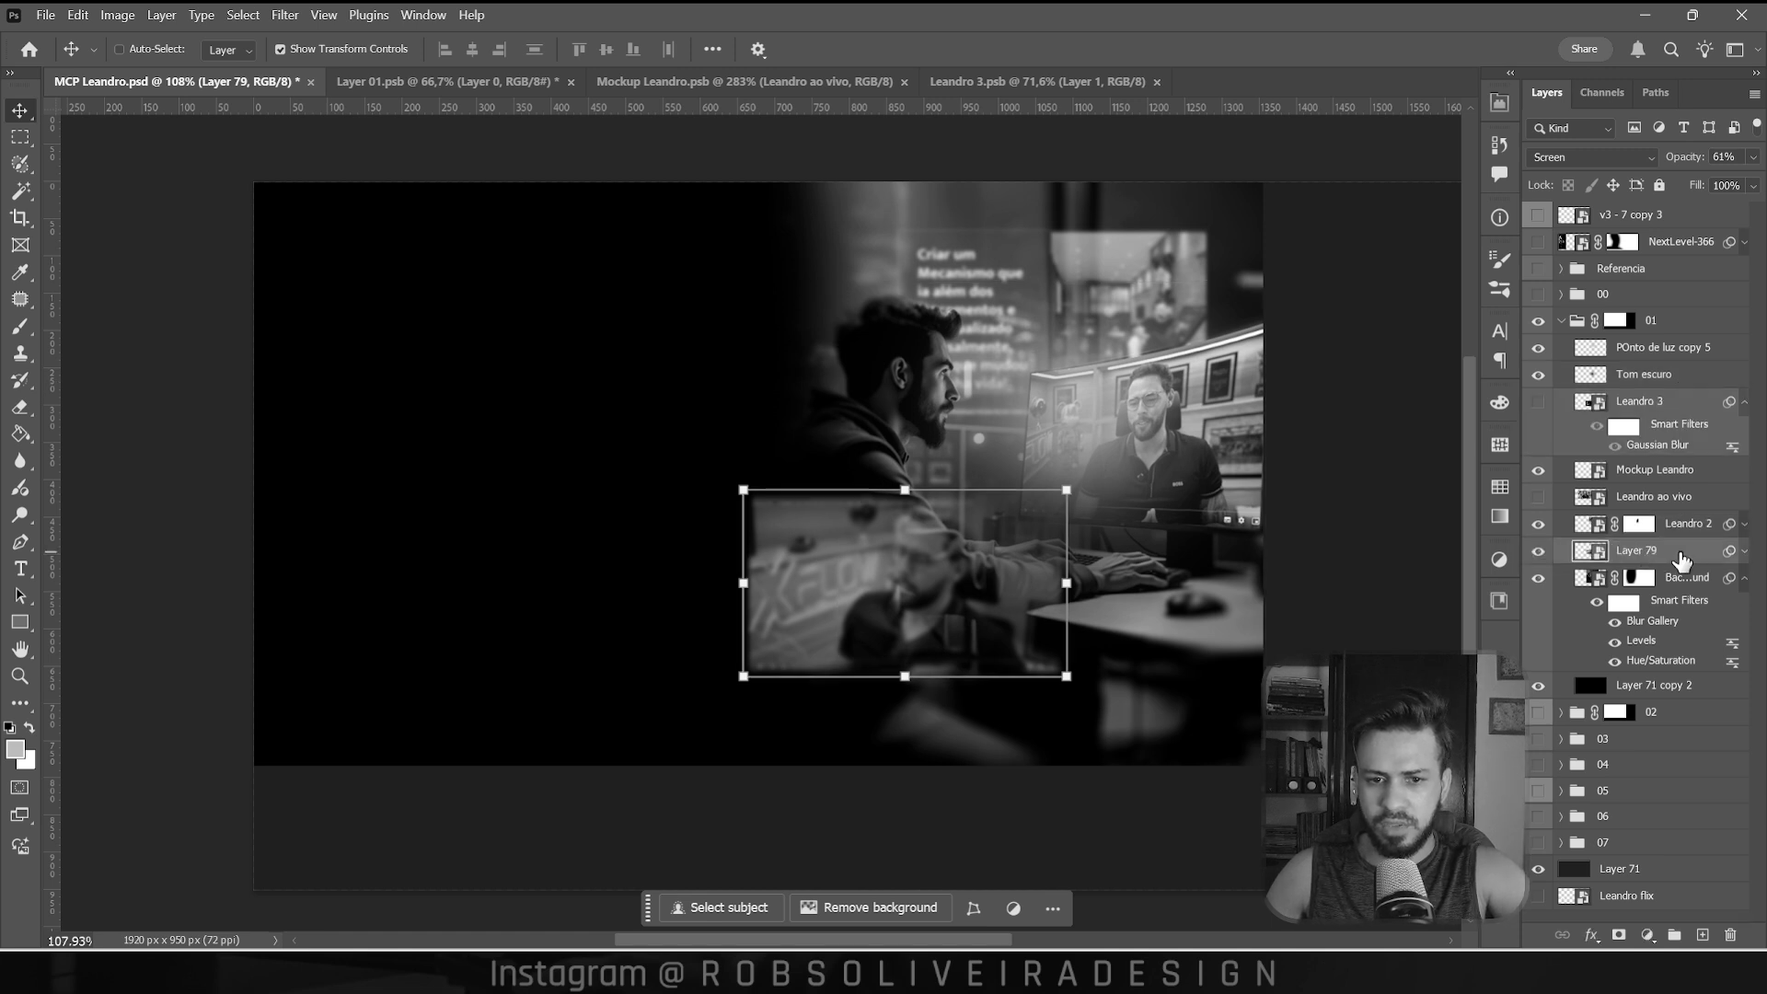
left_click(1562, 320)
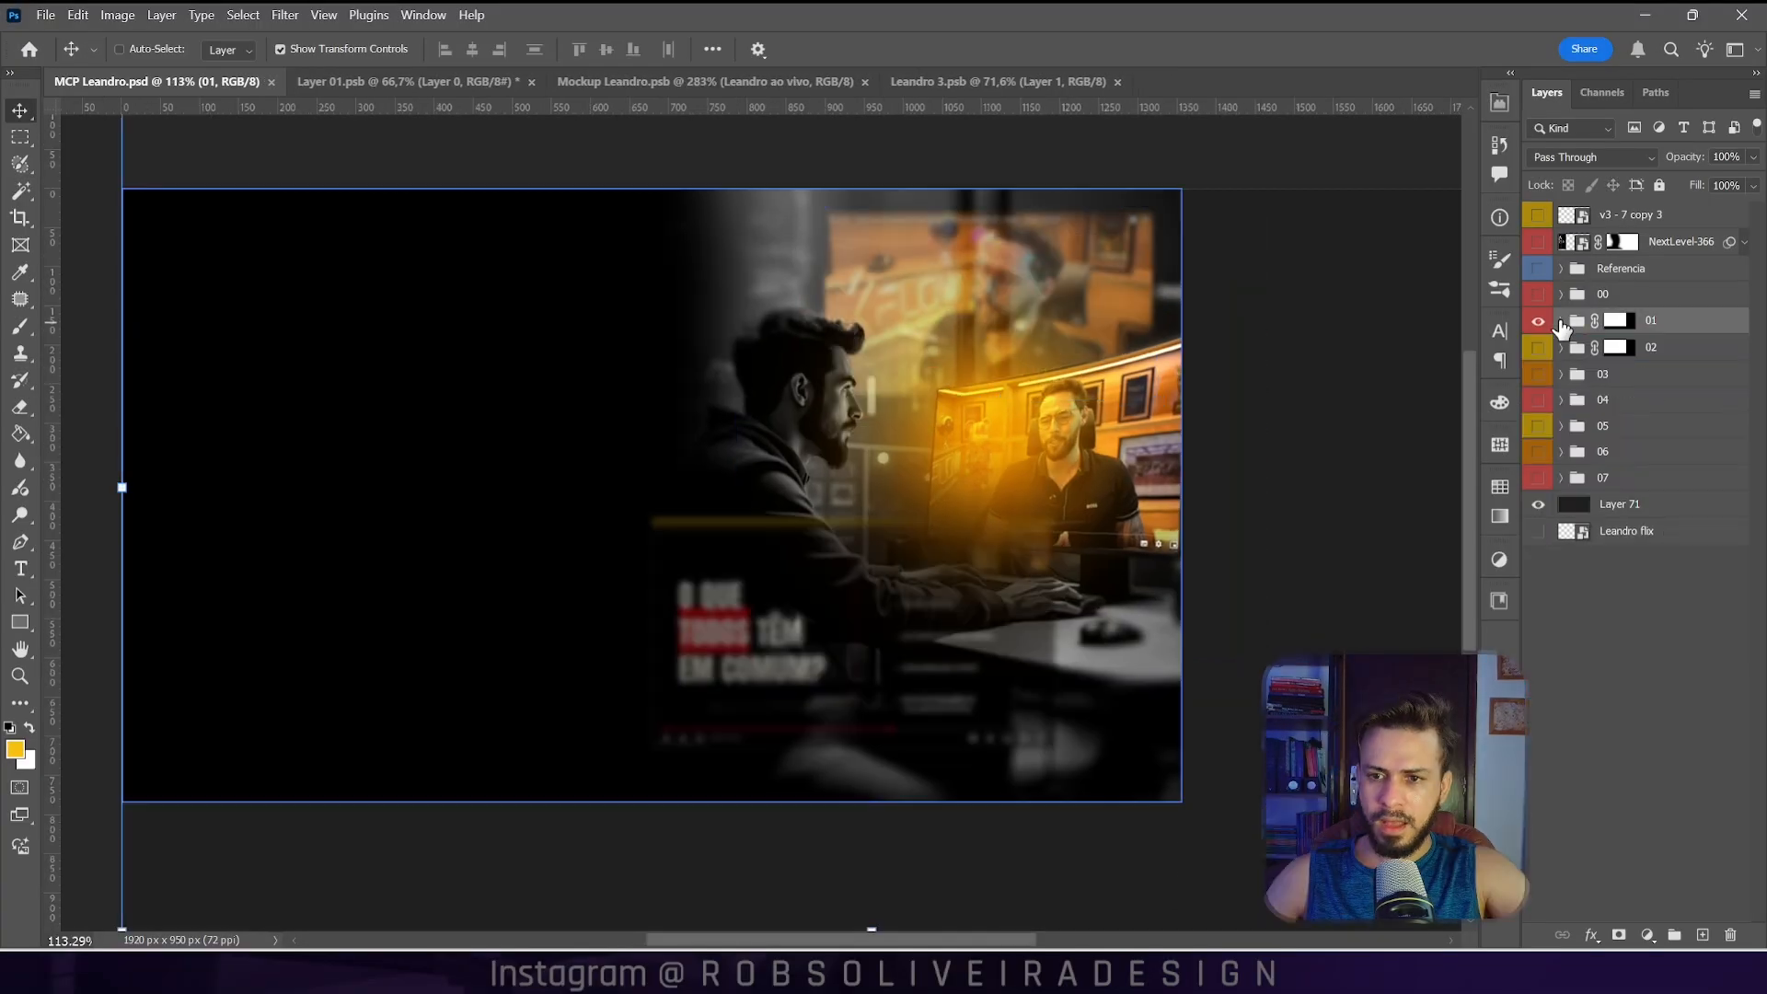
left_click(1560, 320)
Step: Add a new layer directly above the Background layer and fill it with the foreground yellow
left_click(1676, 578)
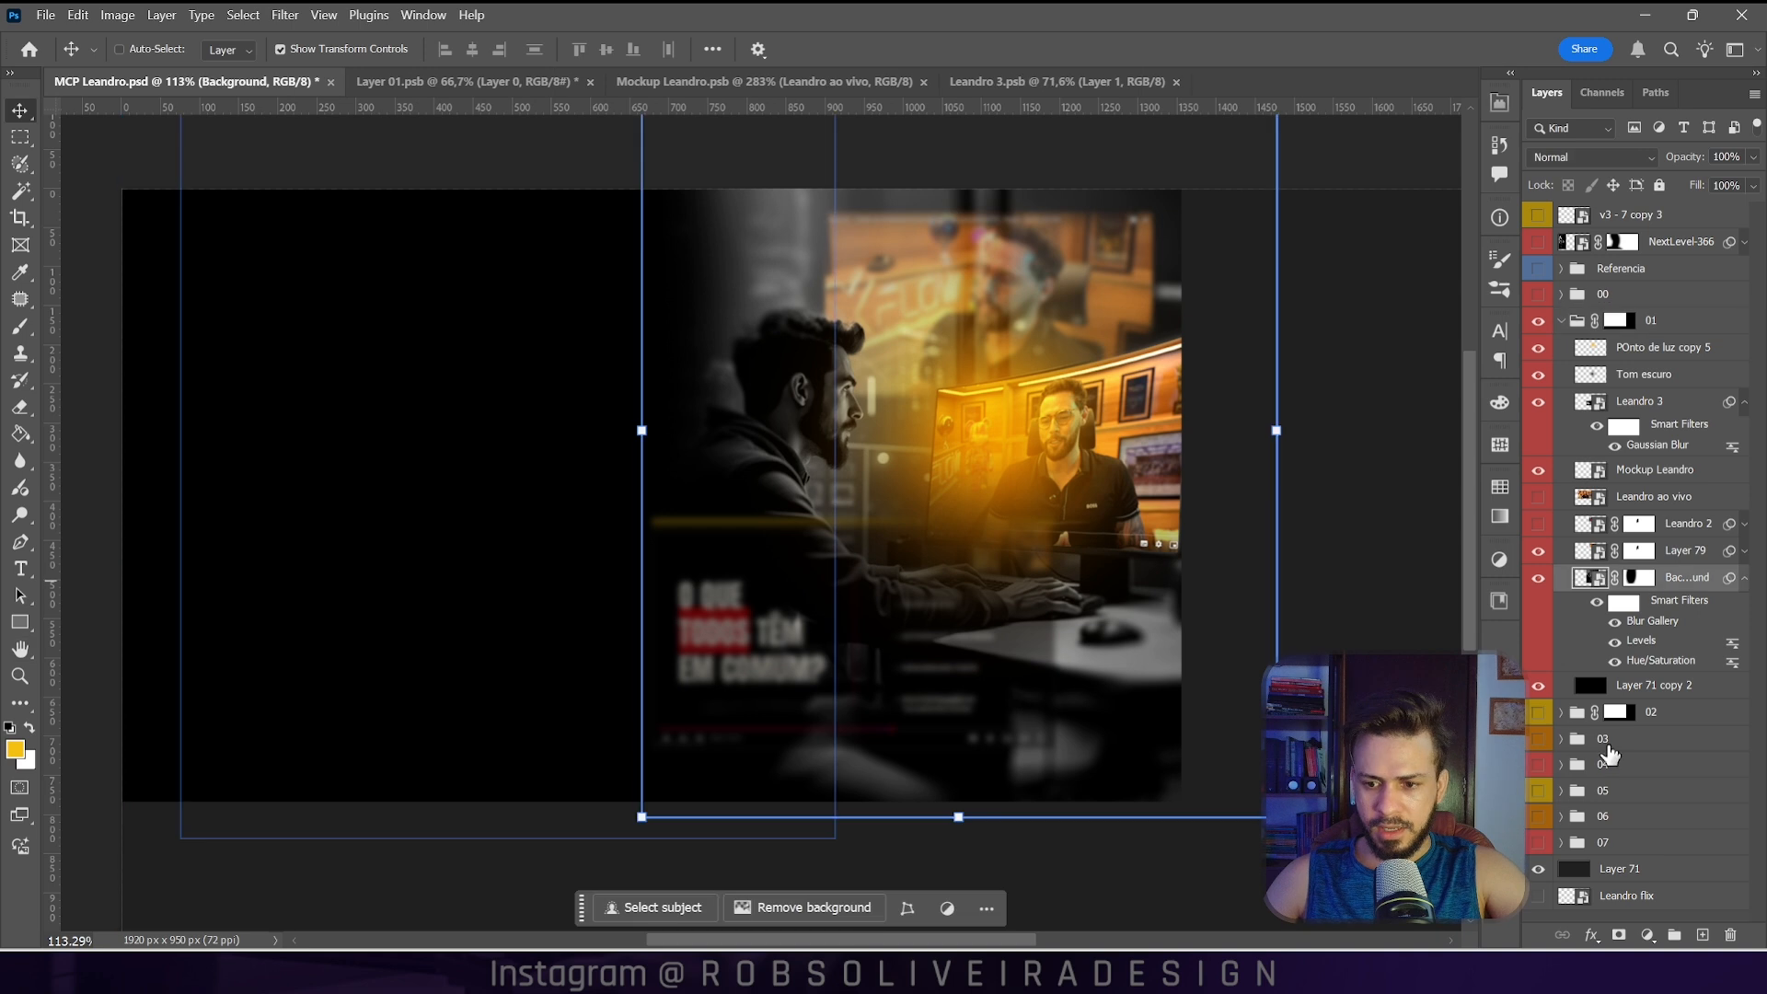
left_click(1703, 935)
left_click(20, 433)
left_click(915, 419)
Step: Try different blend modes on the yellow fill layer, set it to Overlay, and slightly lower its opacity
scroll(1584, 156, "down", 3)
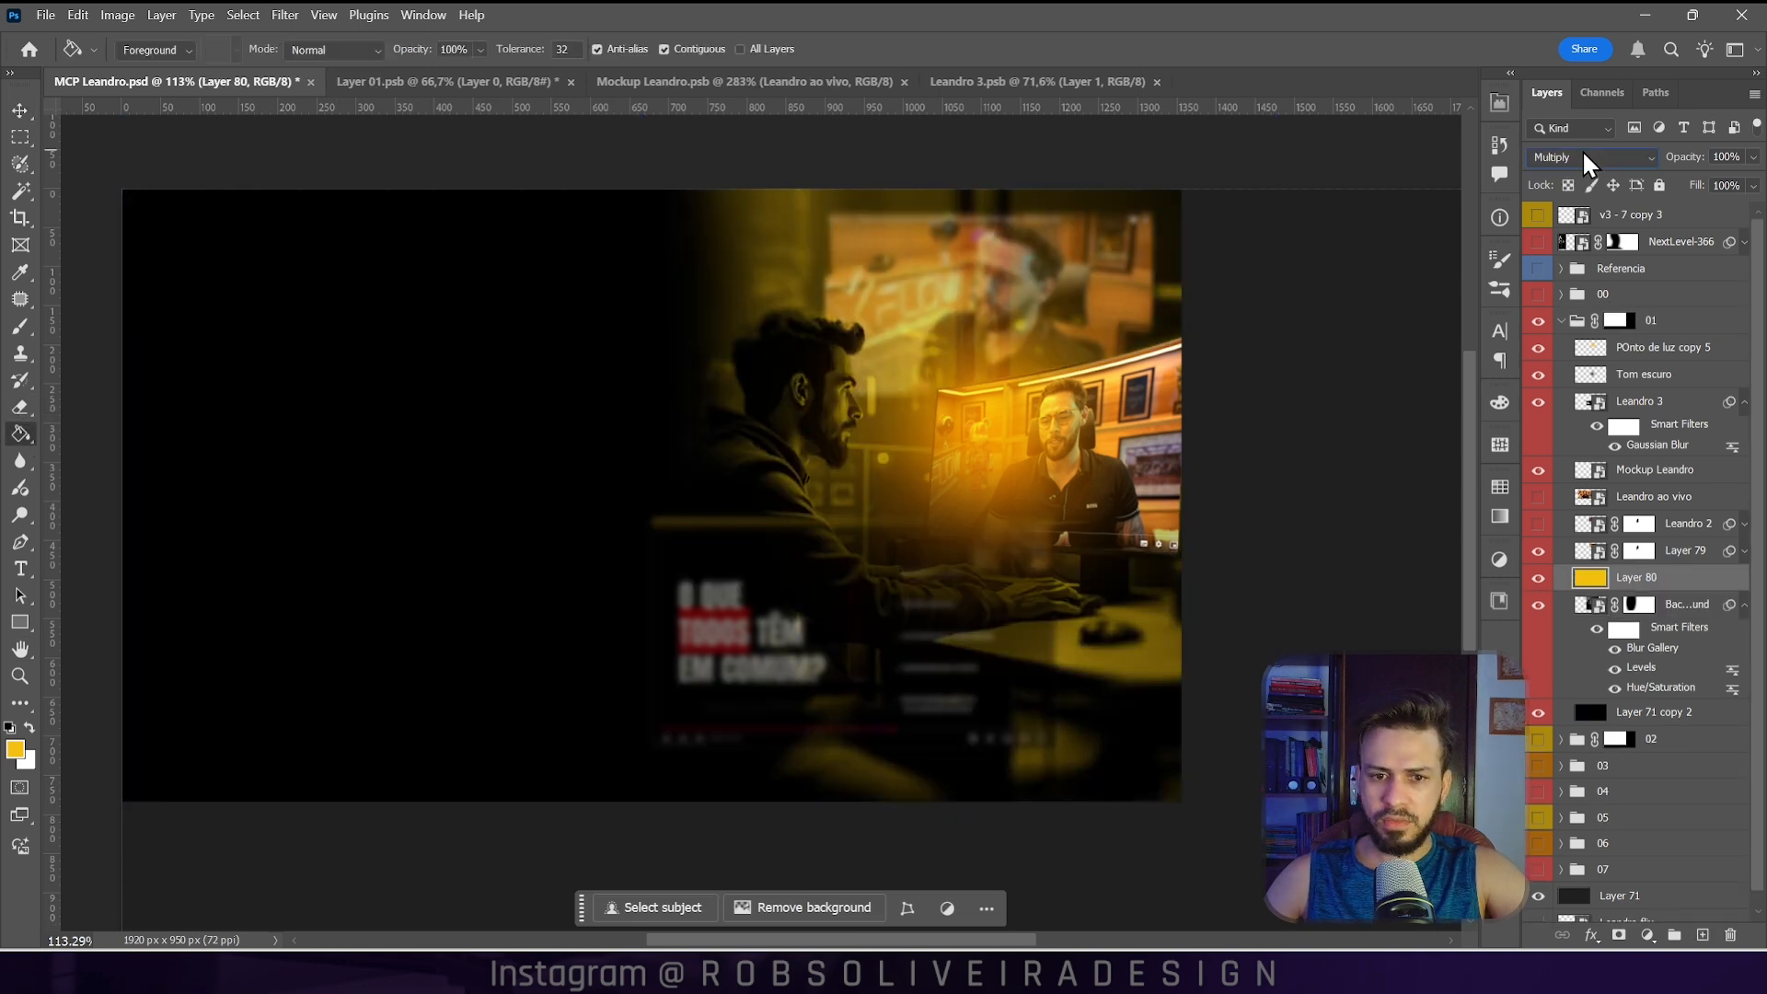
scroll(1582, 149, "down", 1)
scroll(1582, 149, "up", 1)
left_click_drag(1686, 157, 1727, 171)
left_click(1564, 156)
left_click(1562, 156)
scroll(1564, 157, "down", 9)
left_click_drag(1716, 159, 1702, 162)
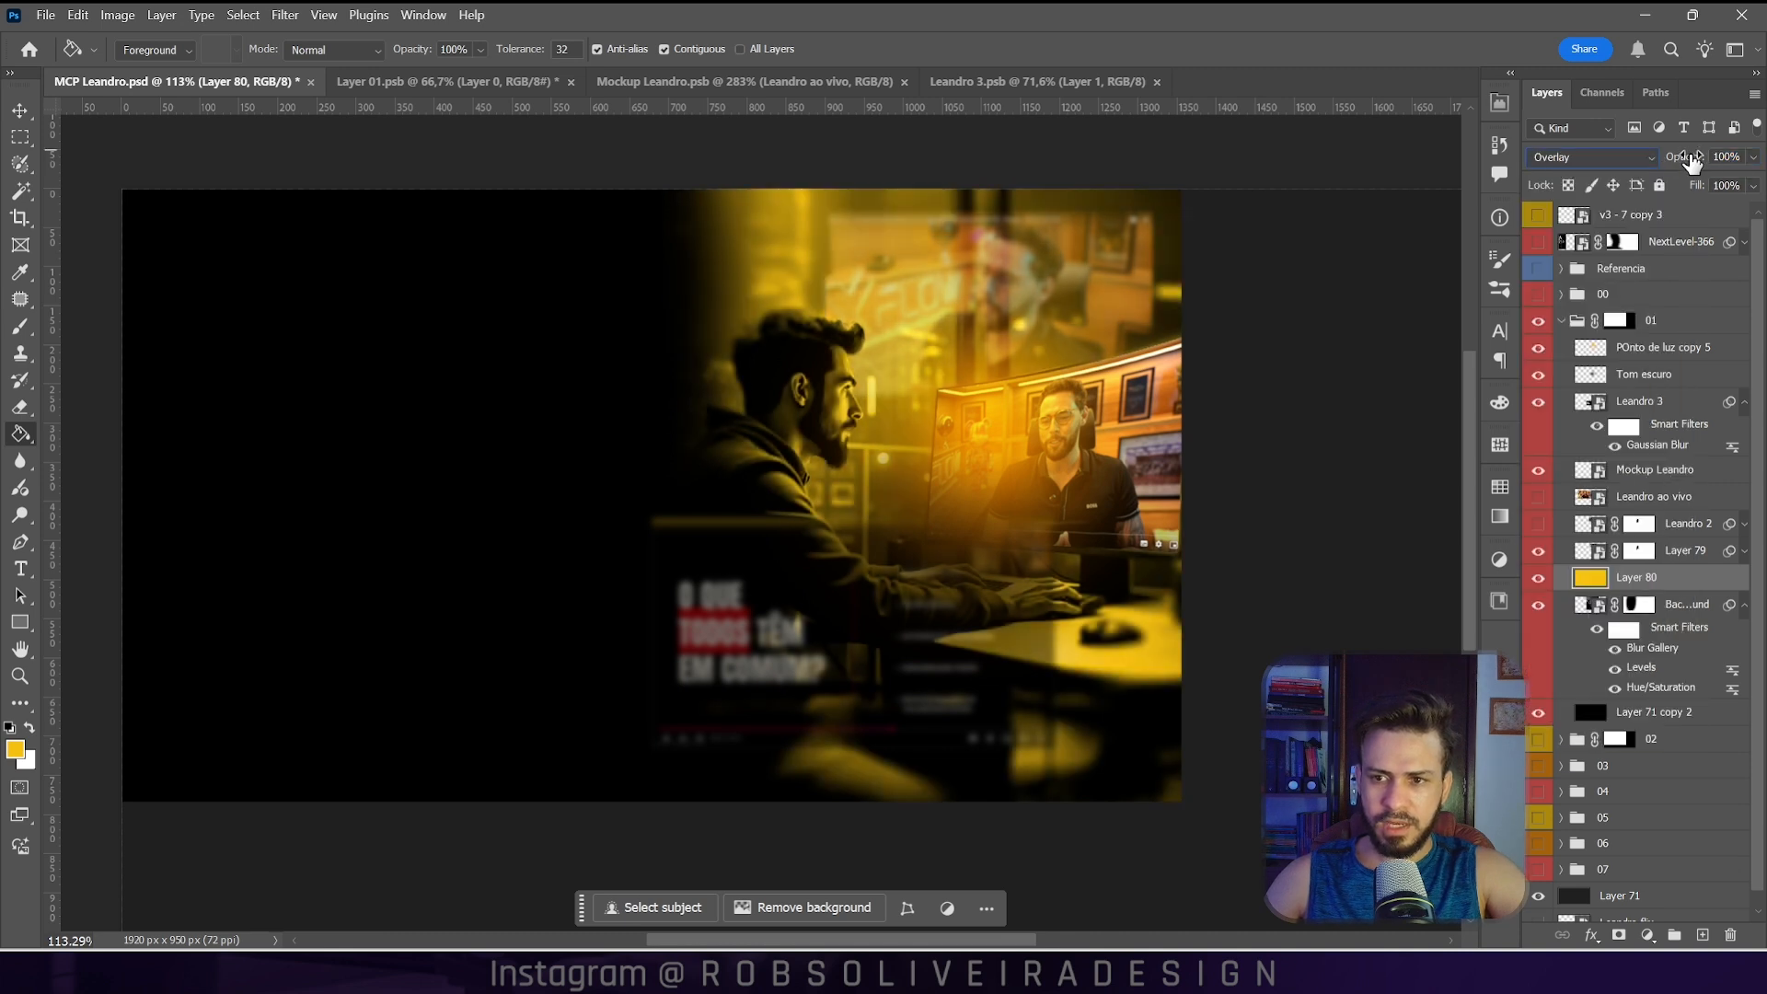
scroll(1593, 164, "down", 12)
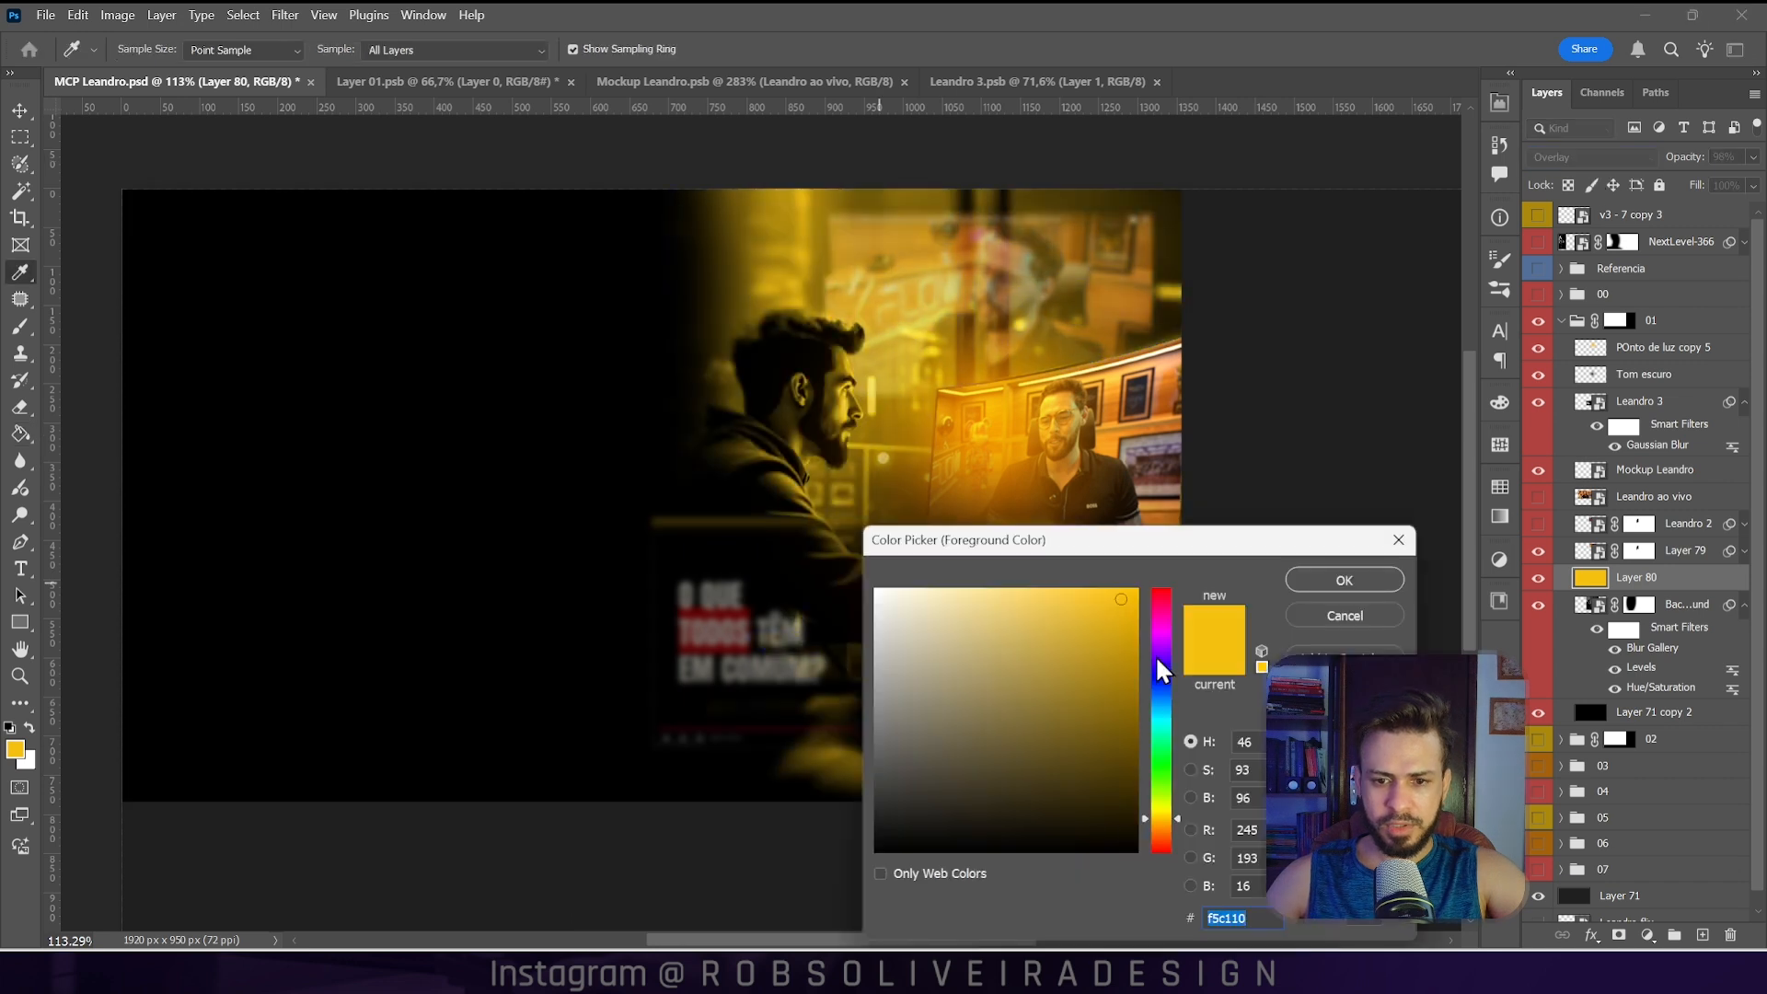
Step: Change the foreground color to the darker amber cc8e09 and refill Layer 80 with it
left_click_drag(1099, 619, 1127, 642)
left_click_drag(1173, 810, 1182, 821)
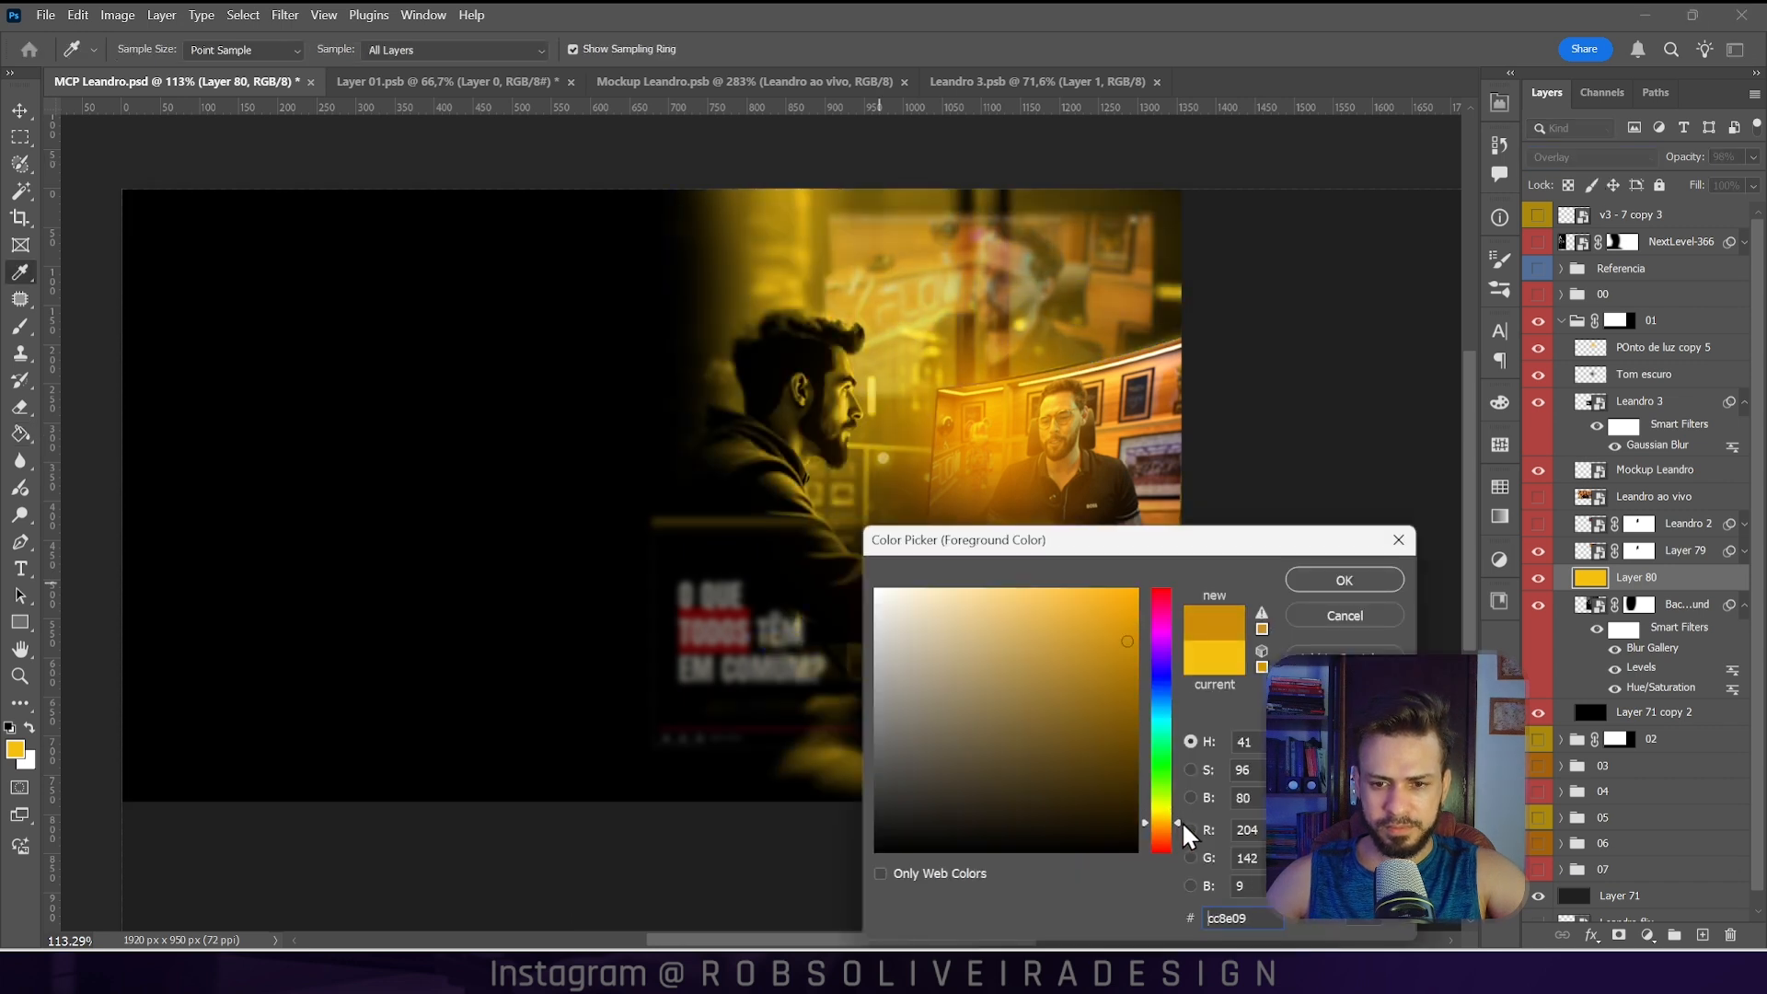
left_click(1311, 582)
key("g")
left_click(1004, 373)
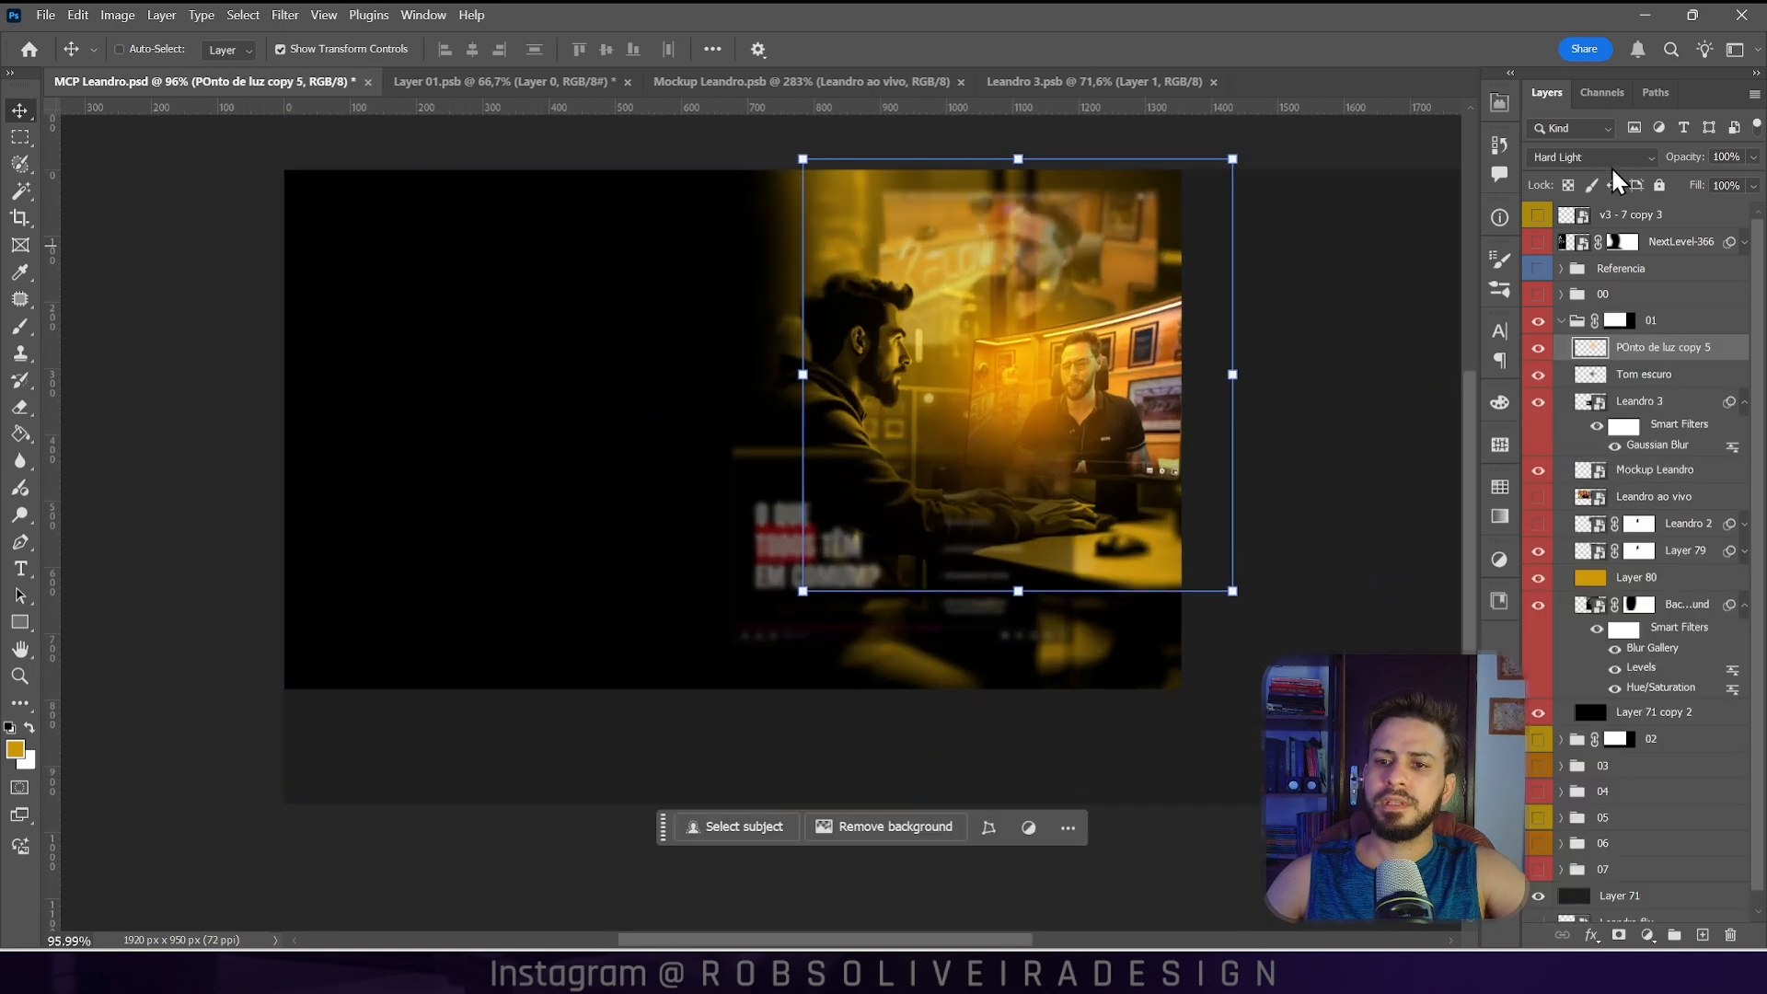
Step: Set POnto de luz copy 5 to Linear Dodge (Add), scale the glow to about 106% and shift it slightly left
left_click(1600, 164)
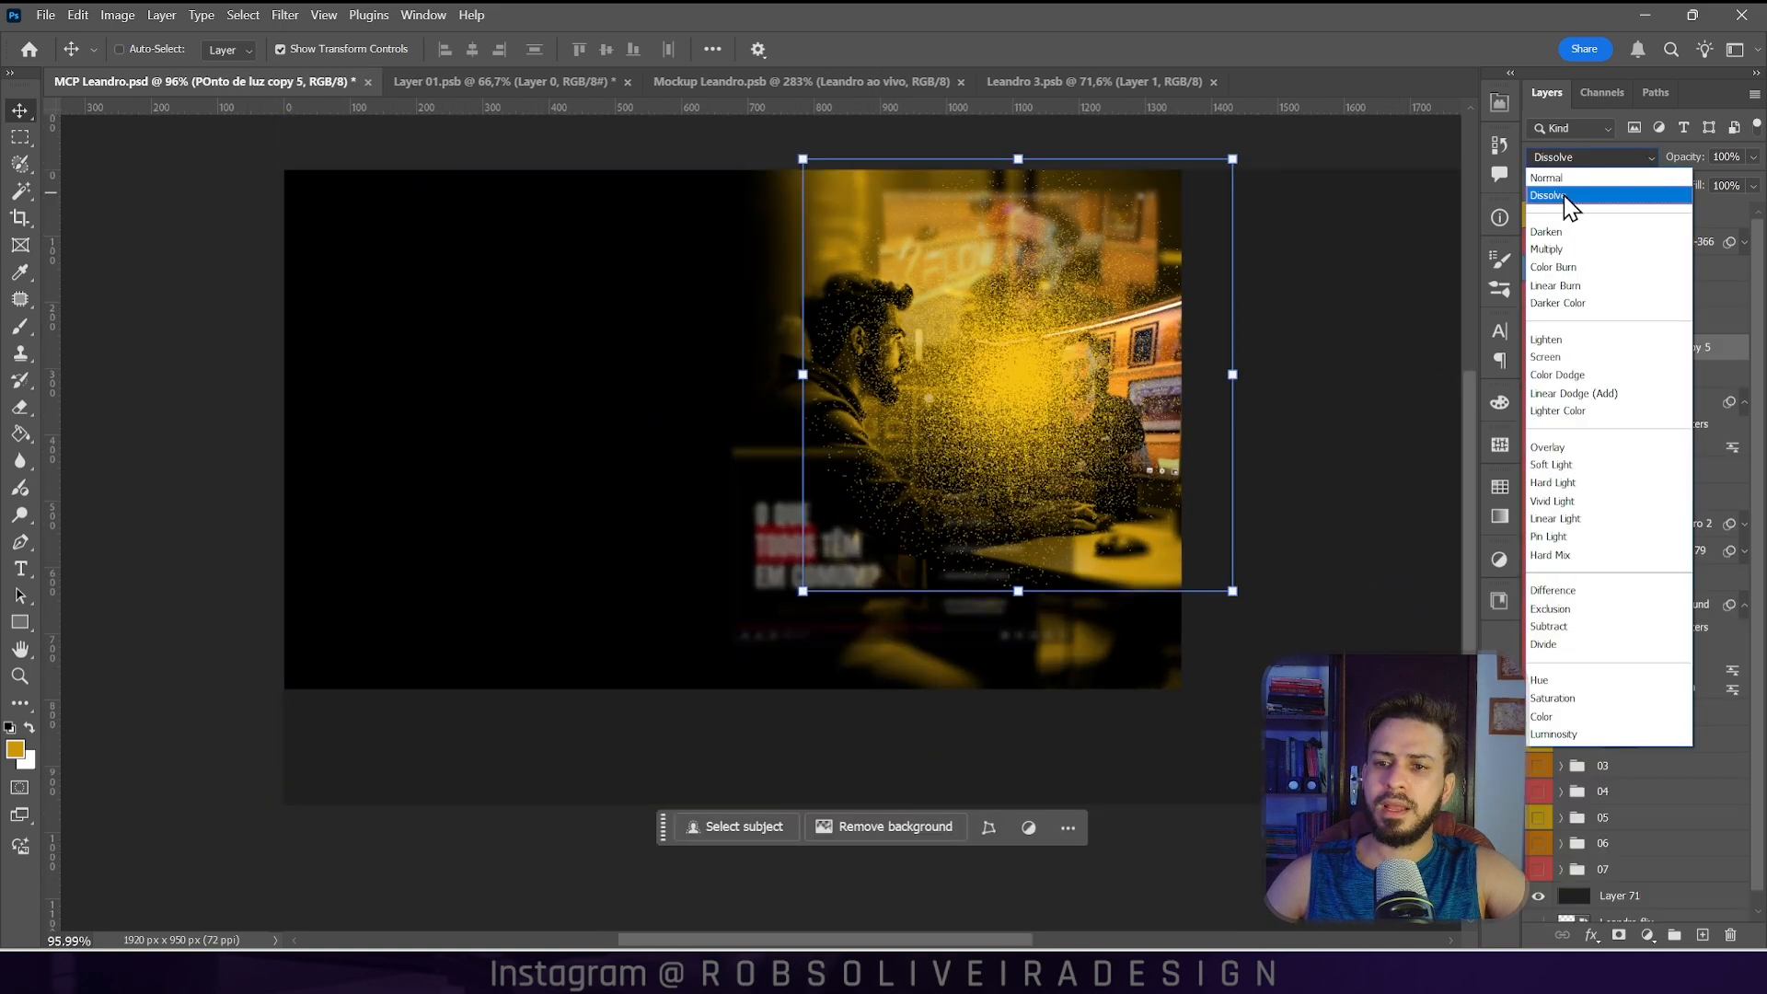
left_click(1567, 199)
left_click(1553, 155)
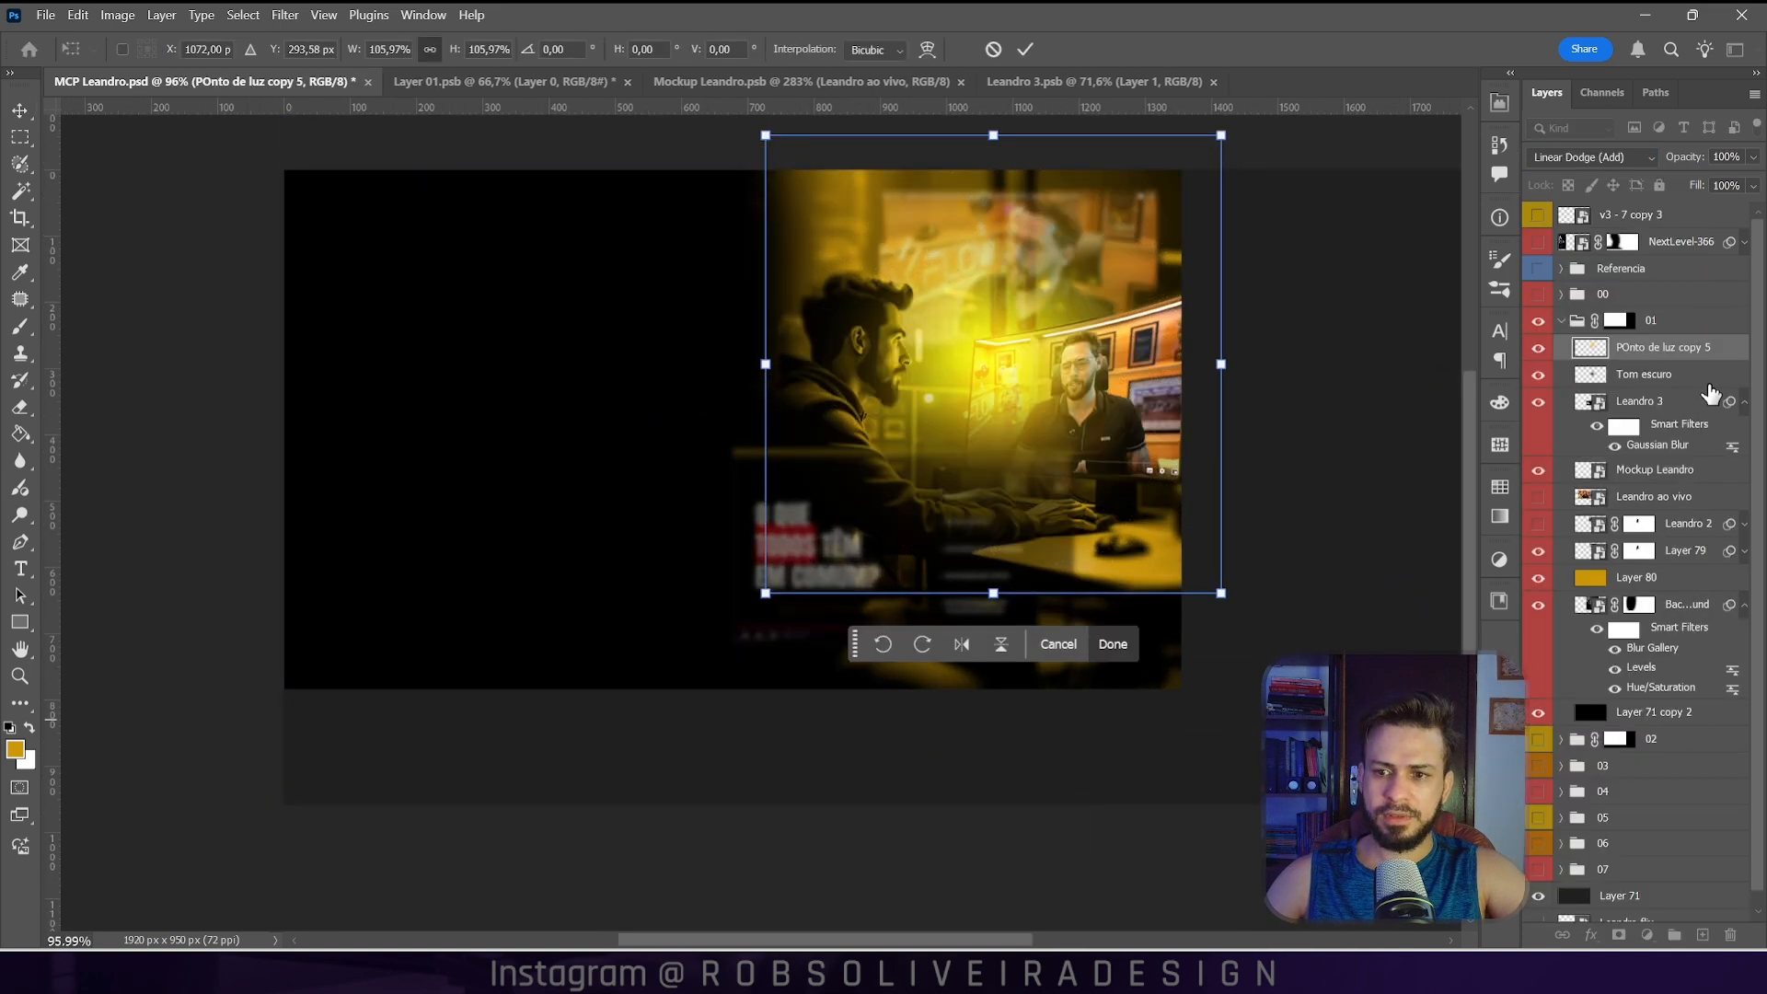
key("Return")
Step: Desaturate the Layer 79 screenshot with a Hue/Saturation smart filter and shift it slightly left
left_click(1613, 557)
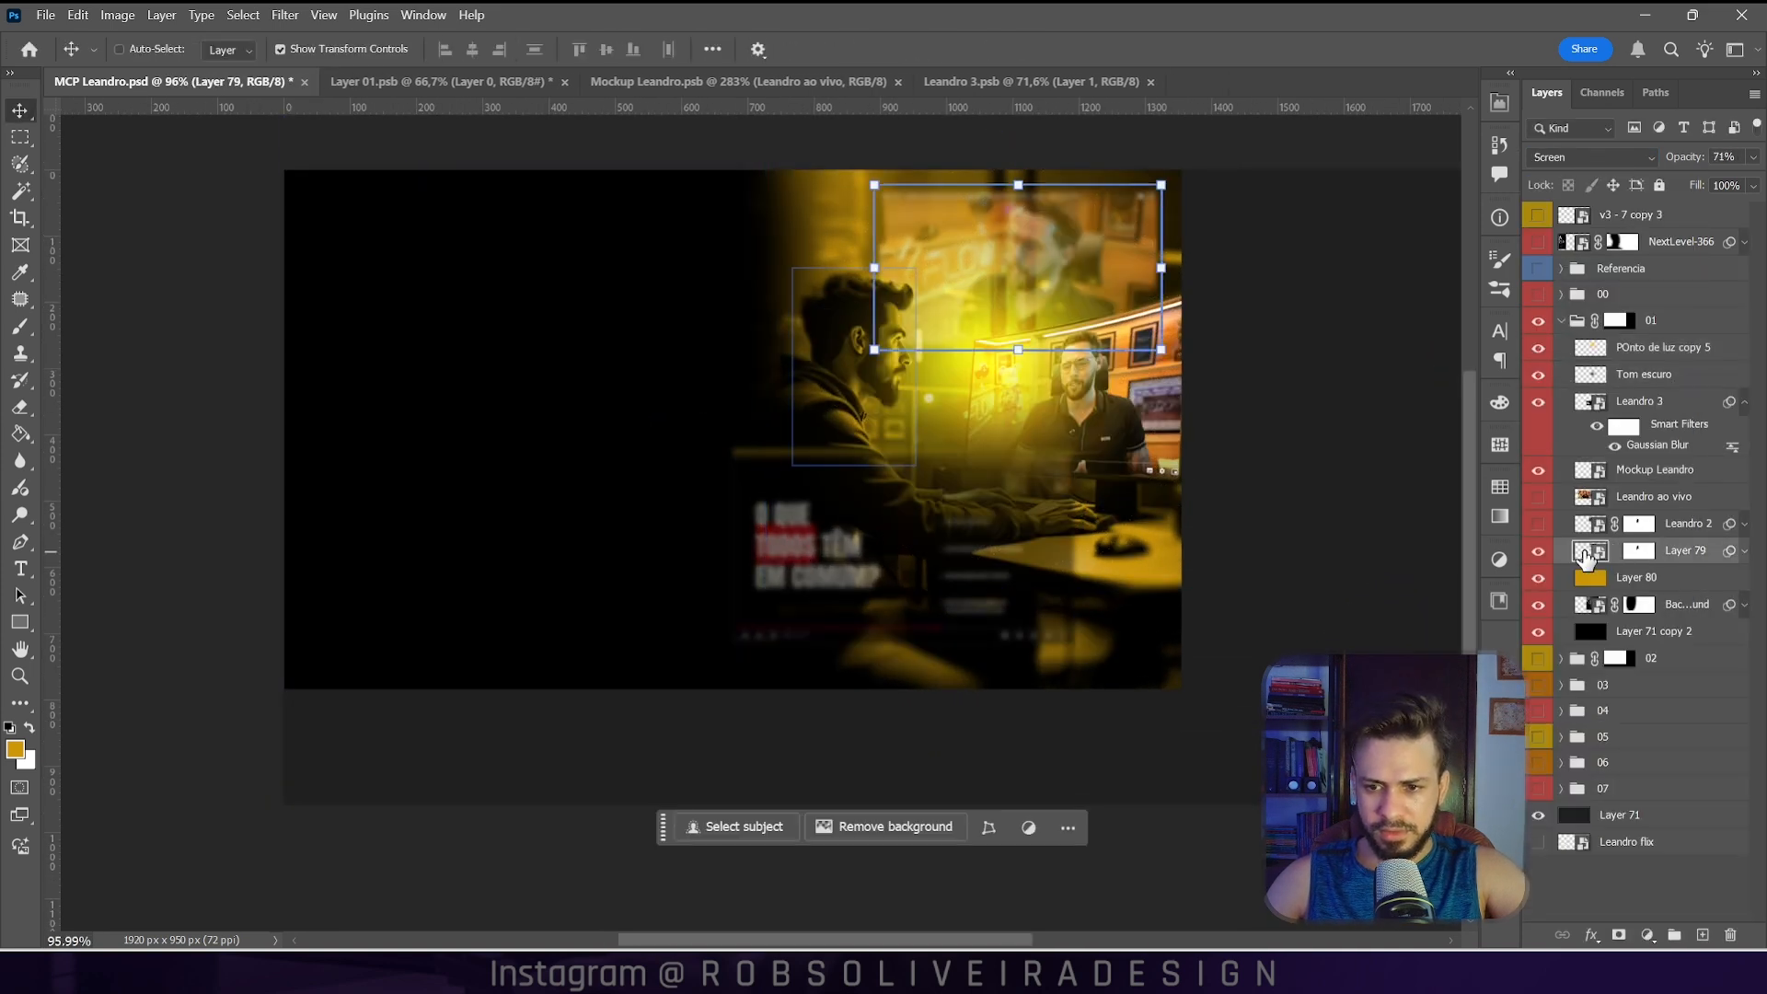
key("ctrl+u")
left_click_drag(967, 175, 1365, 291)
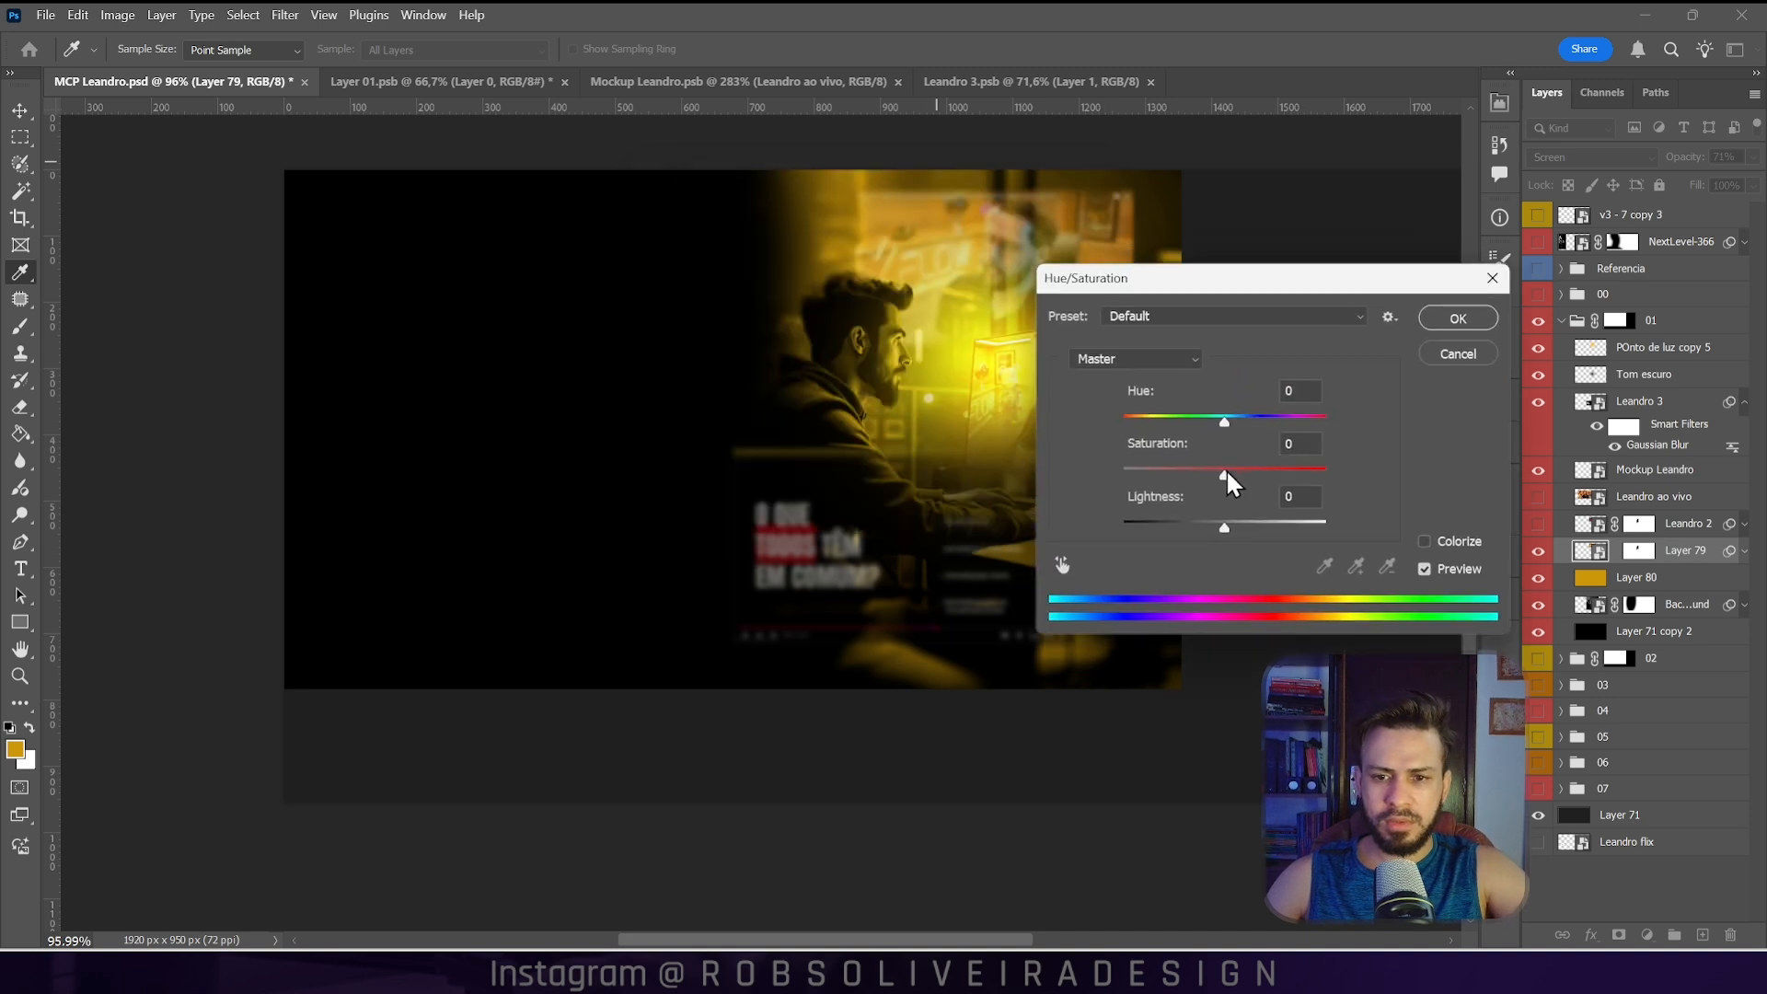
key("Escape")
key("ctrl+l")
left_click_drag(1215, 225, 1490, 387)
left_click_drag(1378, 610, 1298, 610)
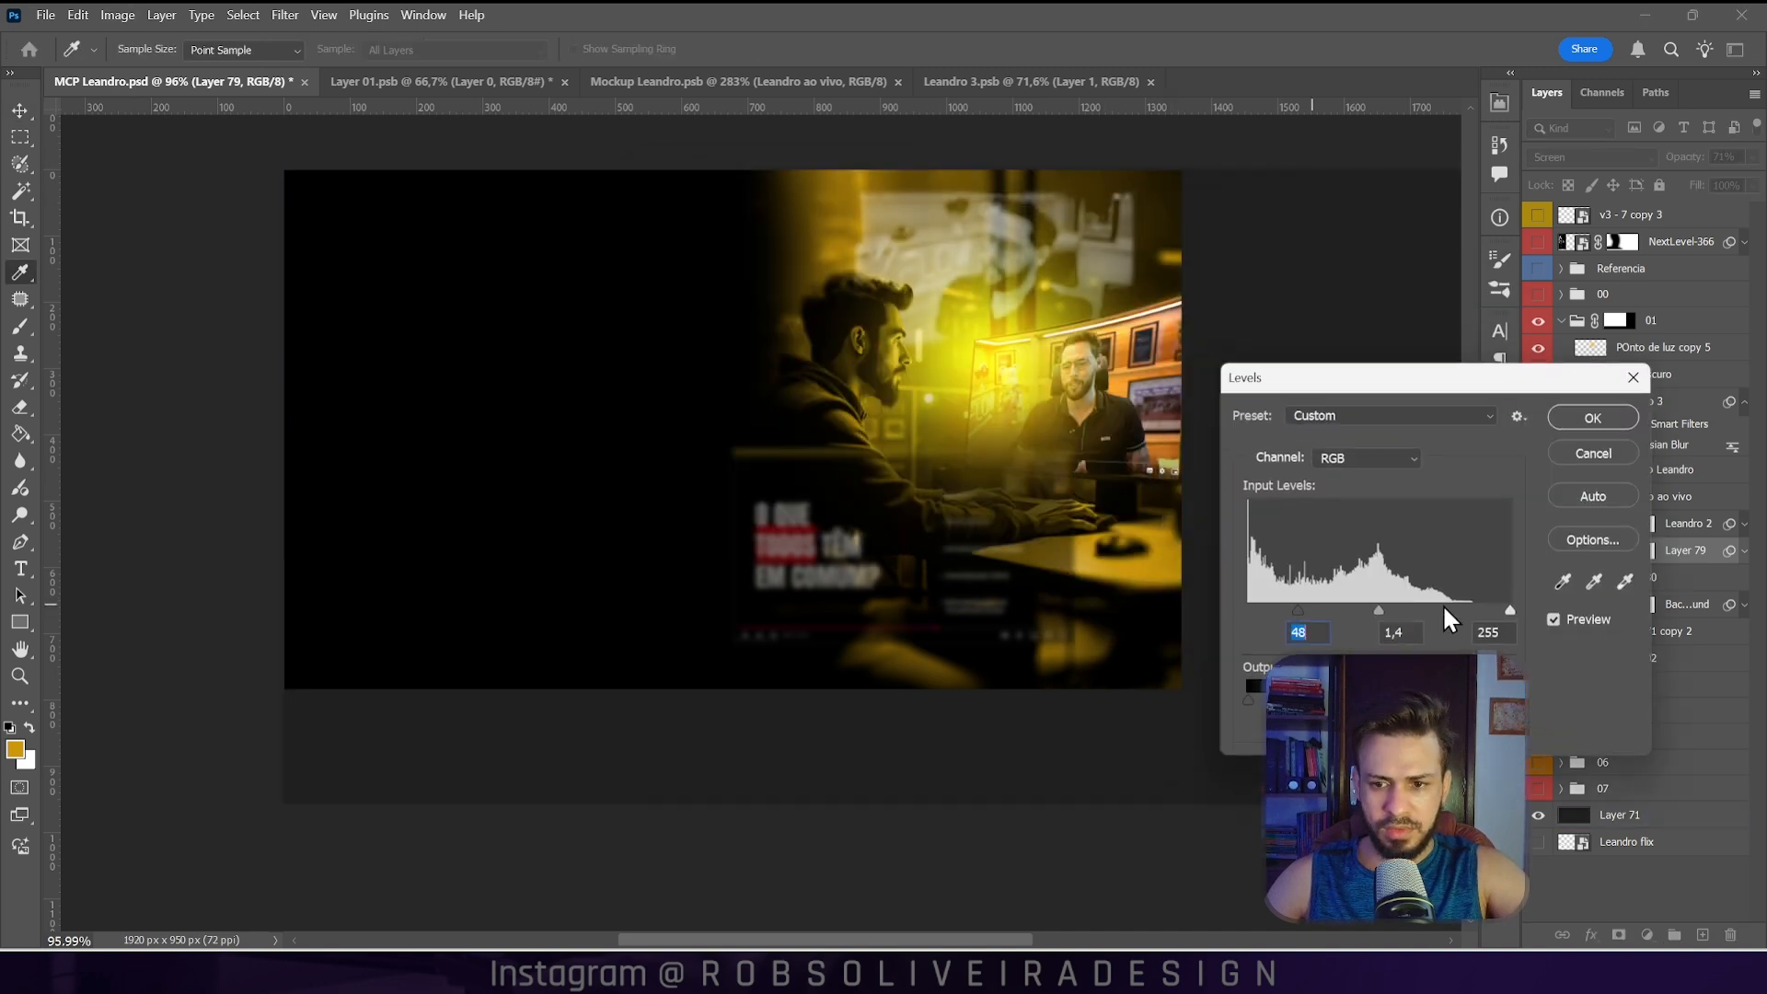
left_click(1616, 450)
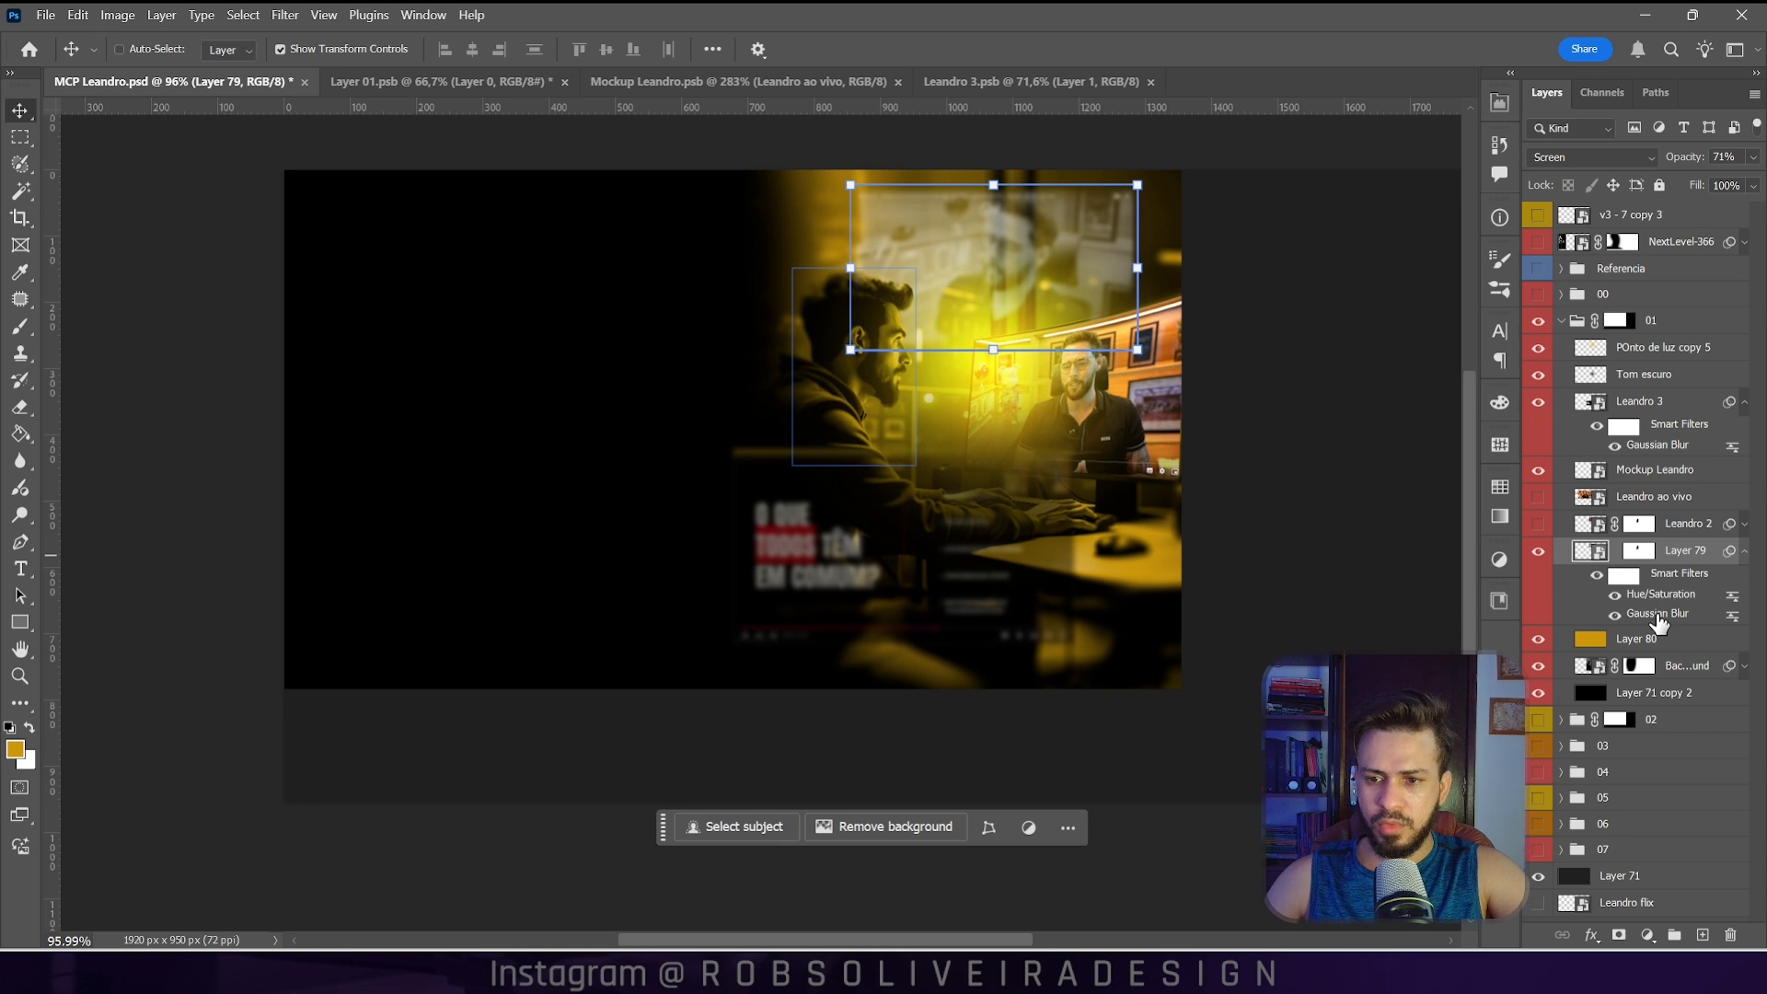
Step: Slightly reduce Layer 79's Gaussian Blur and toggle the layer's visibility to compare the result
double_click(1655, 614)
key("Escape")
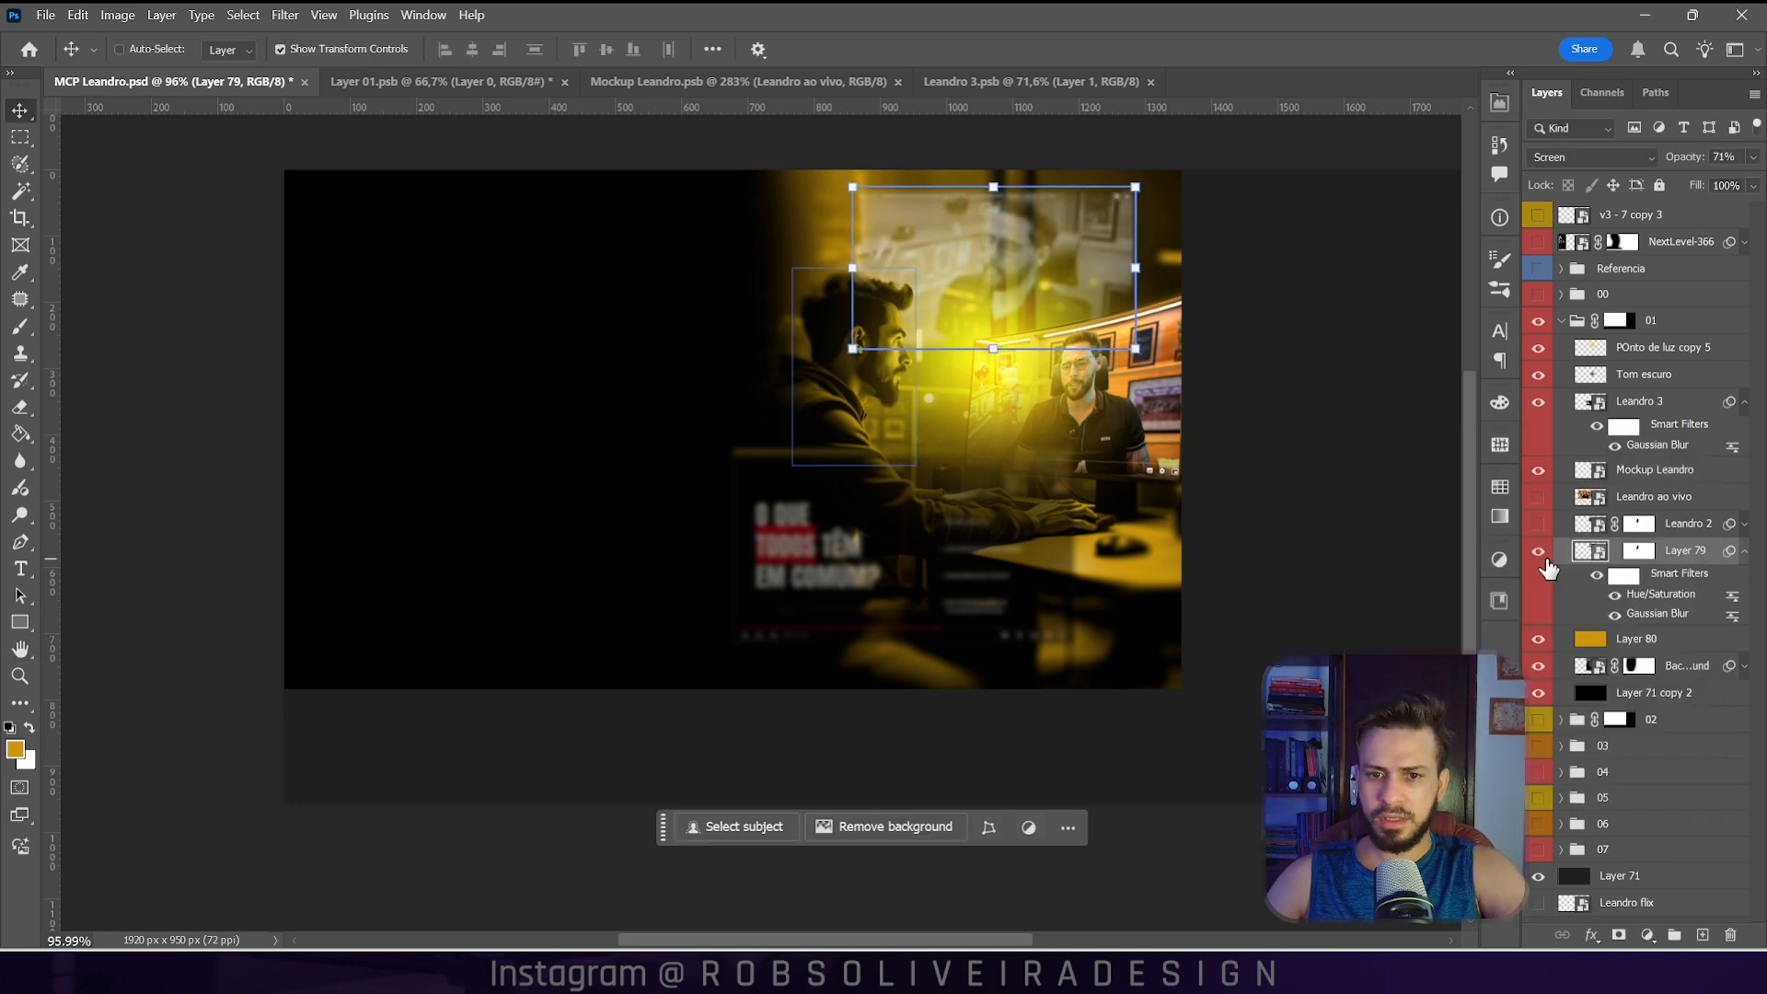
left_click(1541, 555)
left_click(1541, 555)
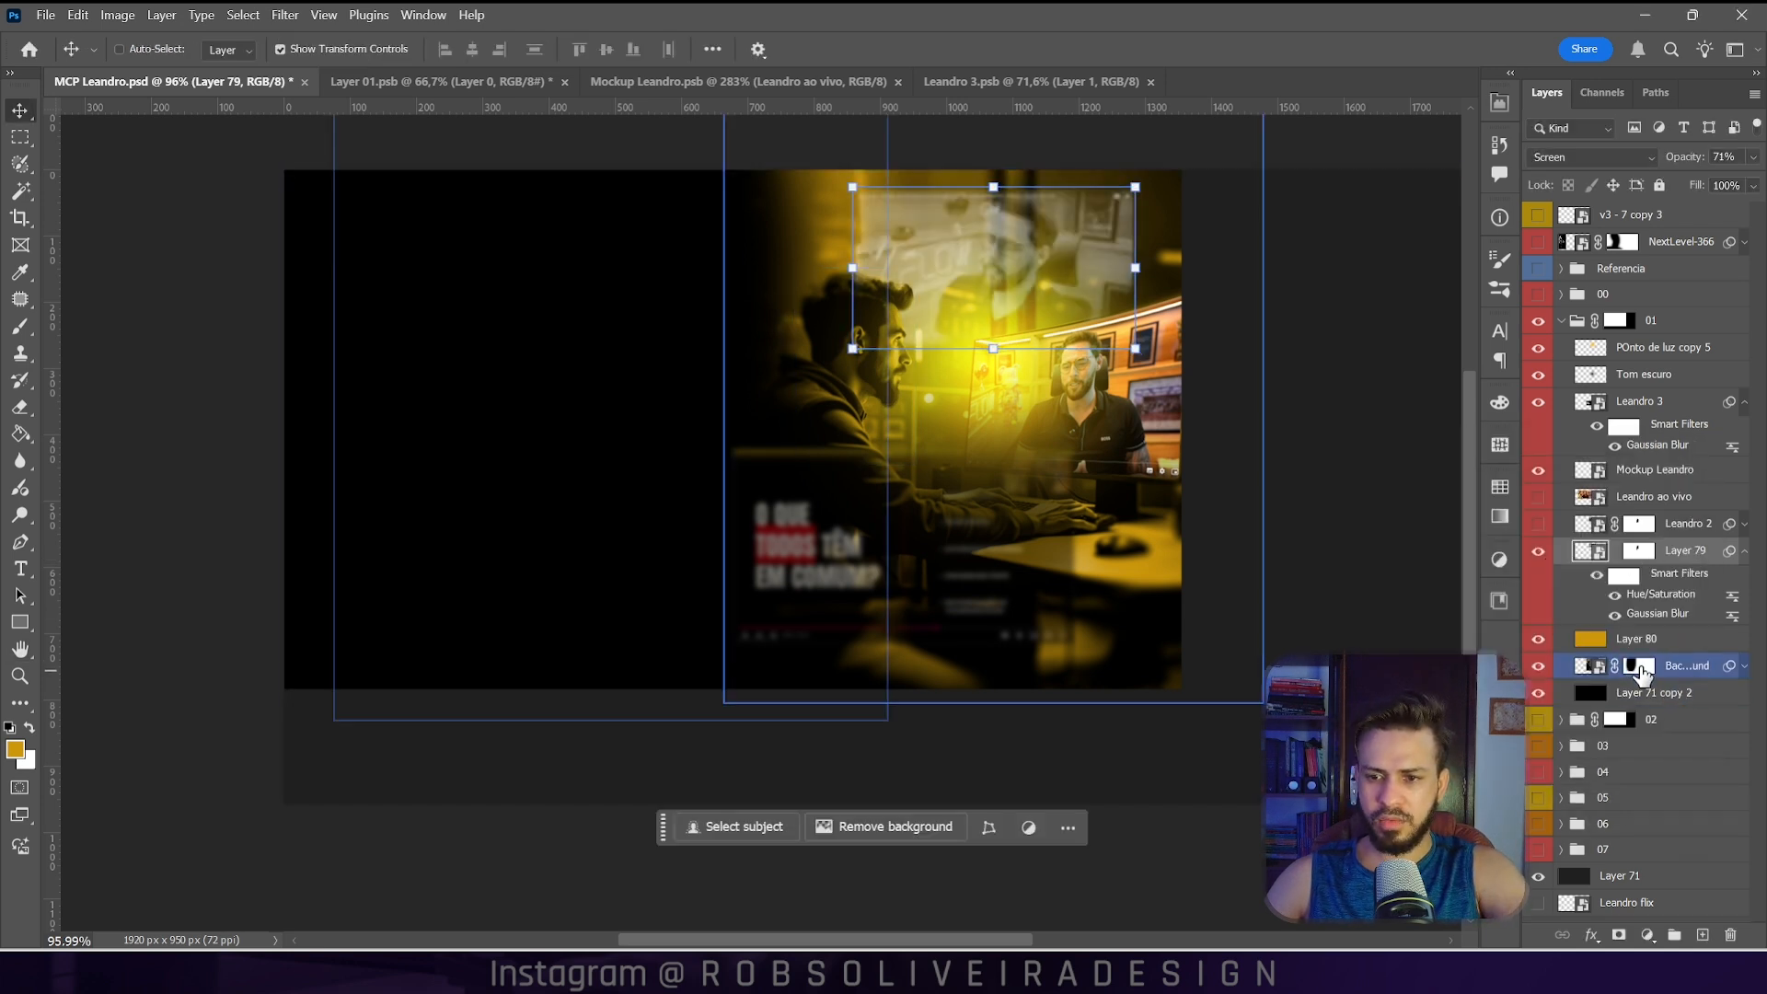
Step: Paint black on the Background layer's mask behind the upper screenshot with a 417 px soft brush, and reduce the brush to 100 px
left_click(1643, 667)
key("b")
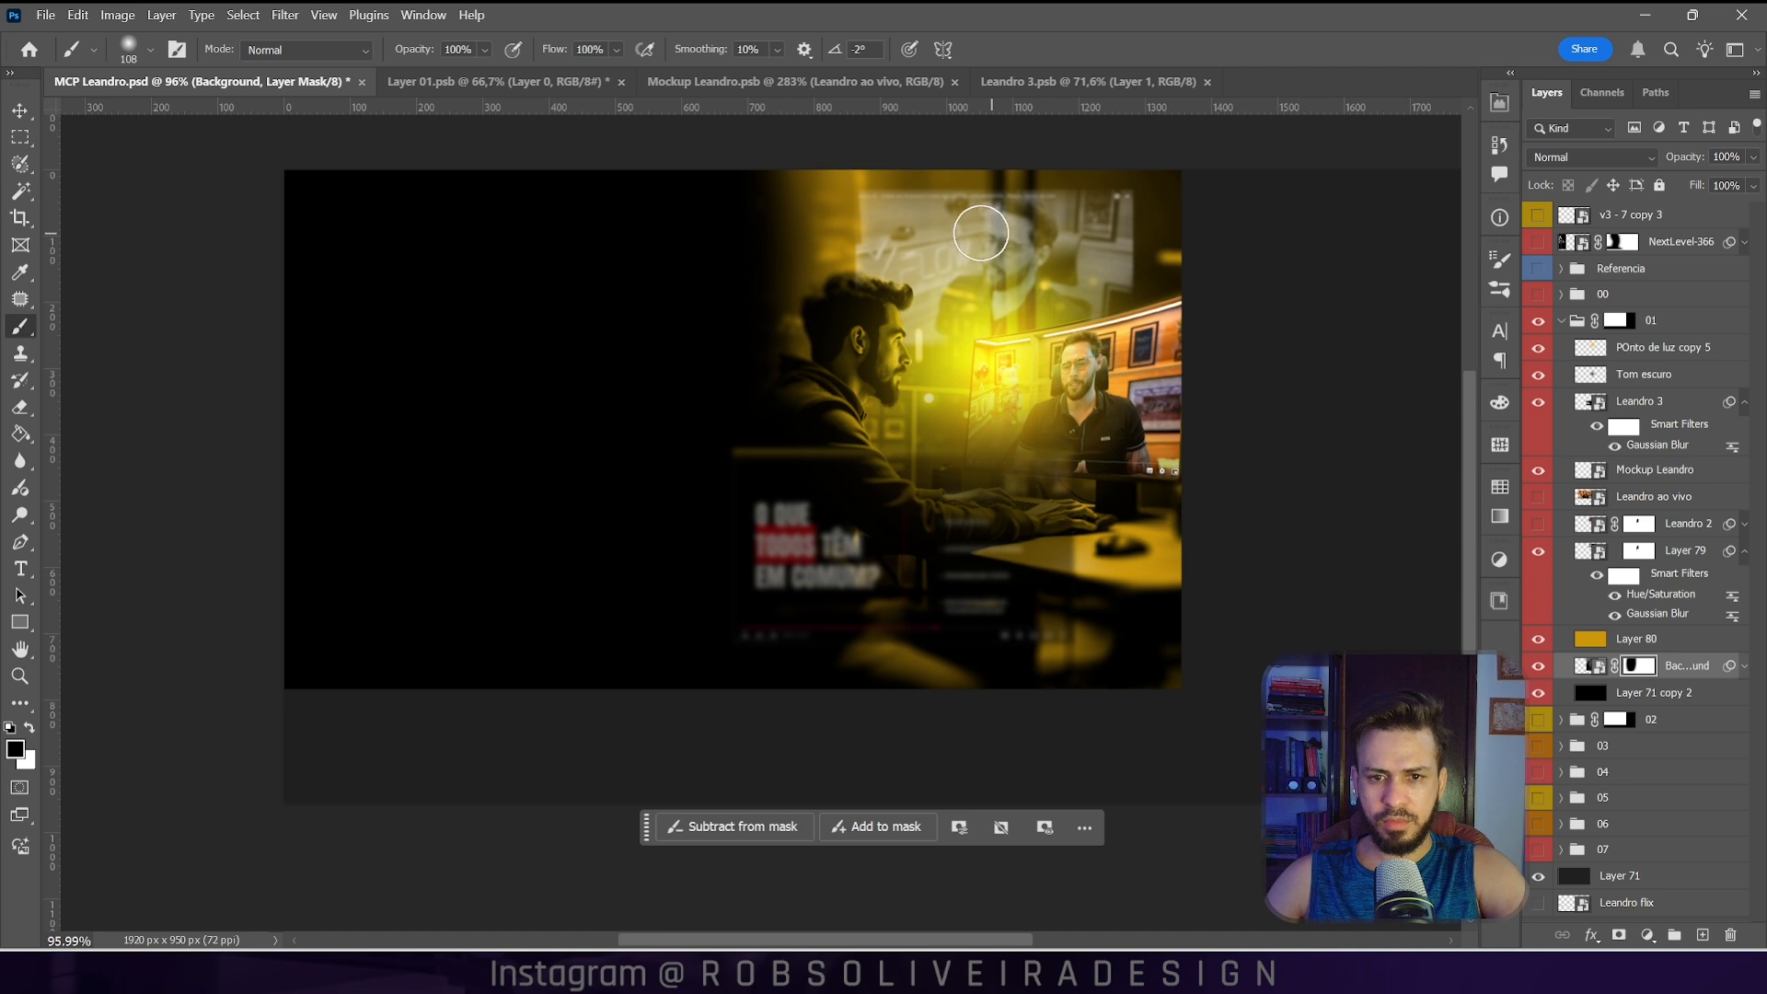
left_click(138, 50)
left_click(229, 116)
left_click(1023, 284)
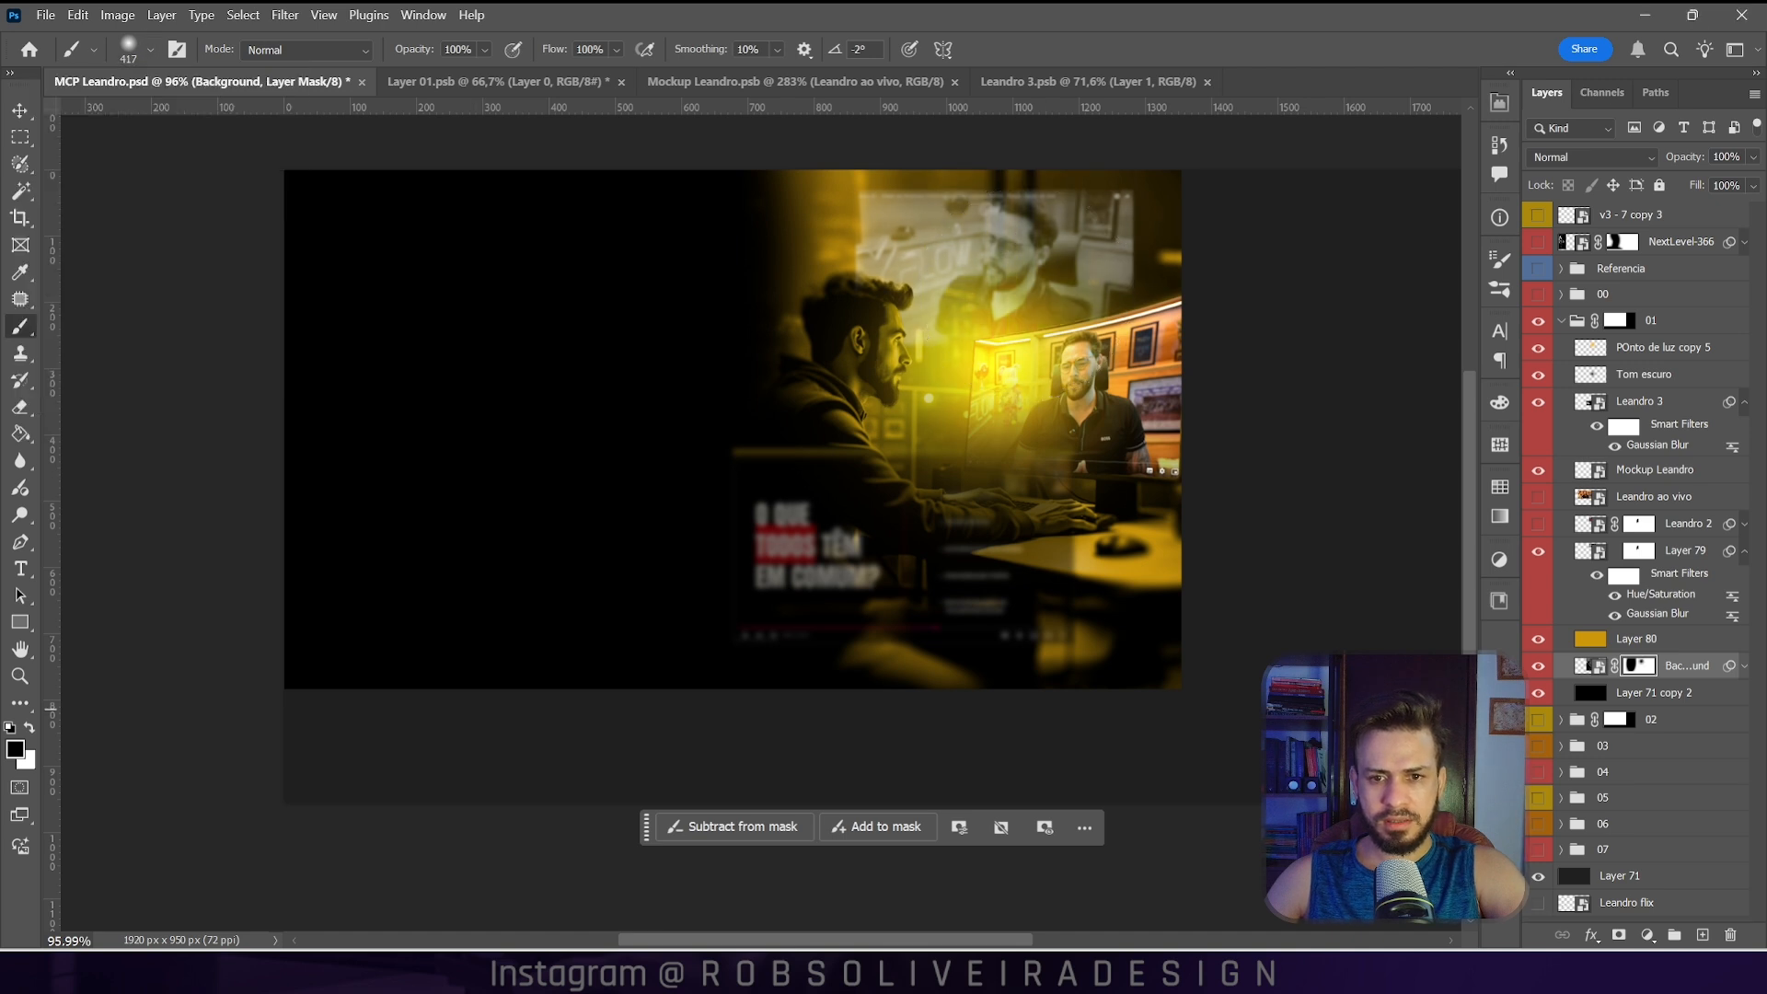
left_click(138, 50)
left_click(181, 116)
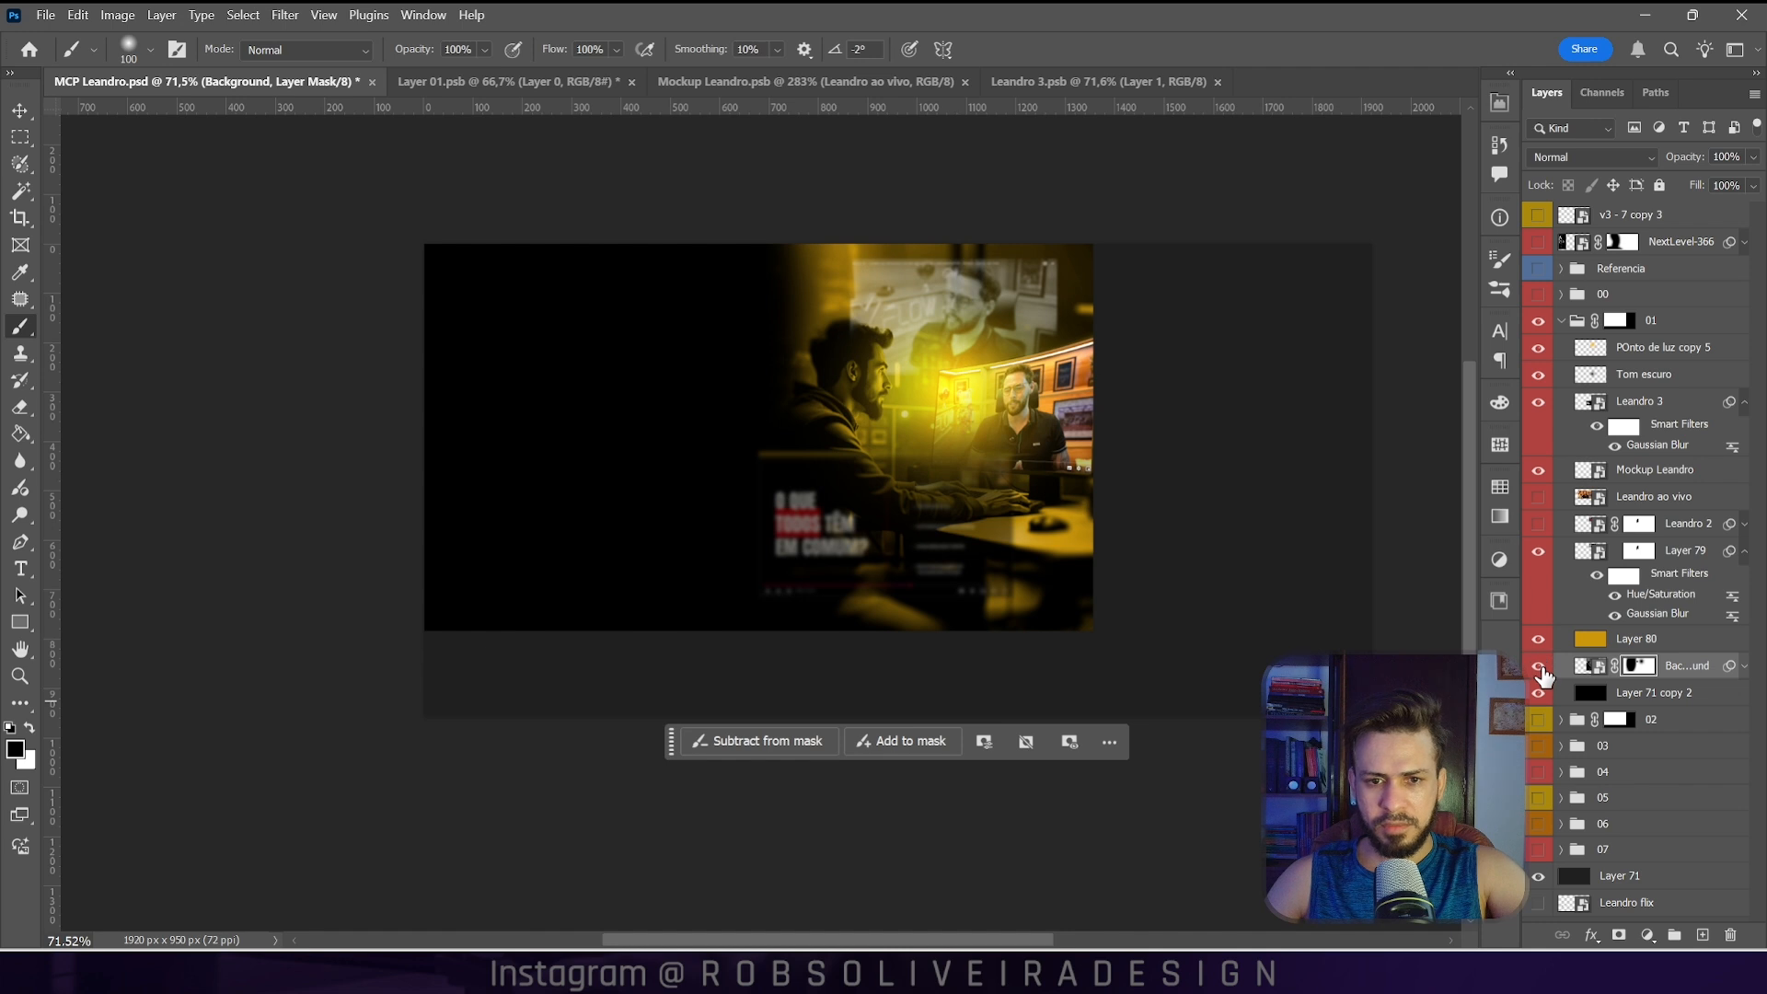
Step: Toggle the Background layer's visibility to examine how Layer 79's mask is cut around the man's hair
left_click(1539, 668)
left_click(1539, 669)
scroll(810, 276, "up", 5)
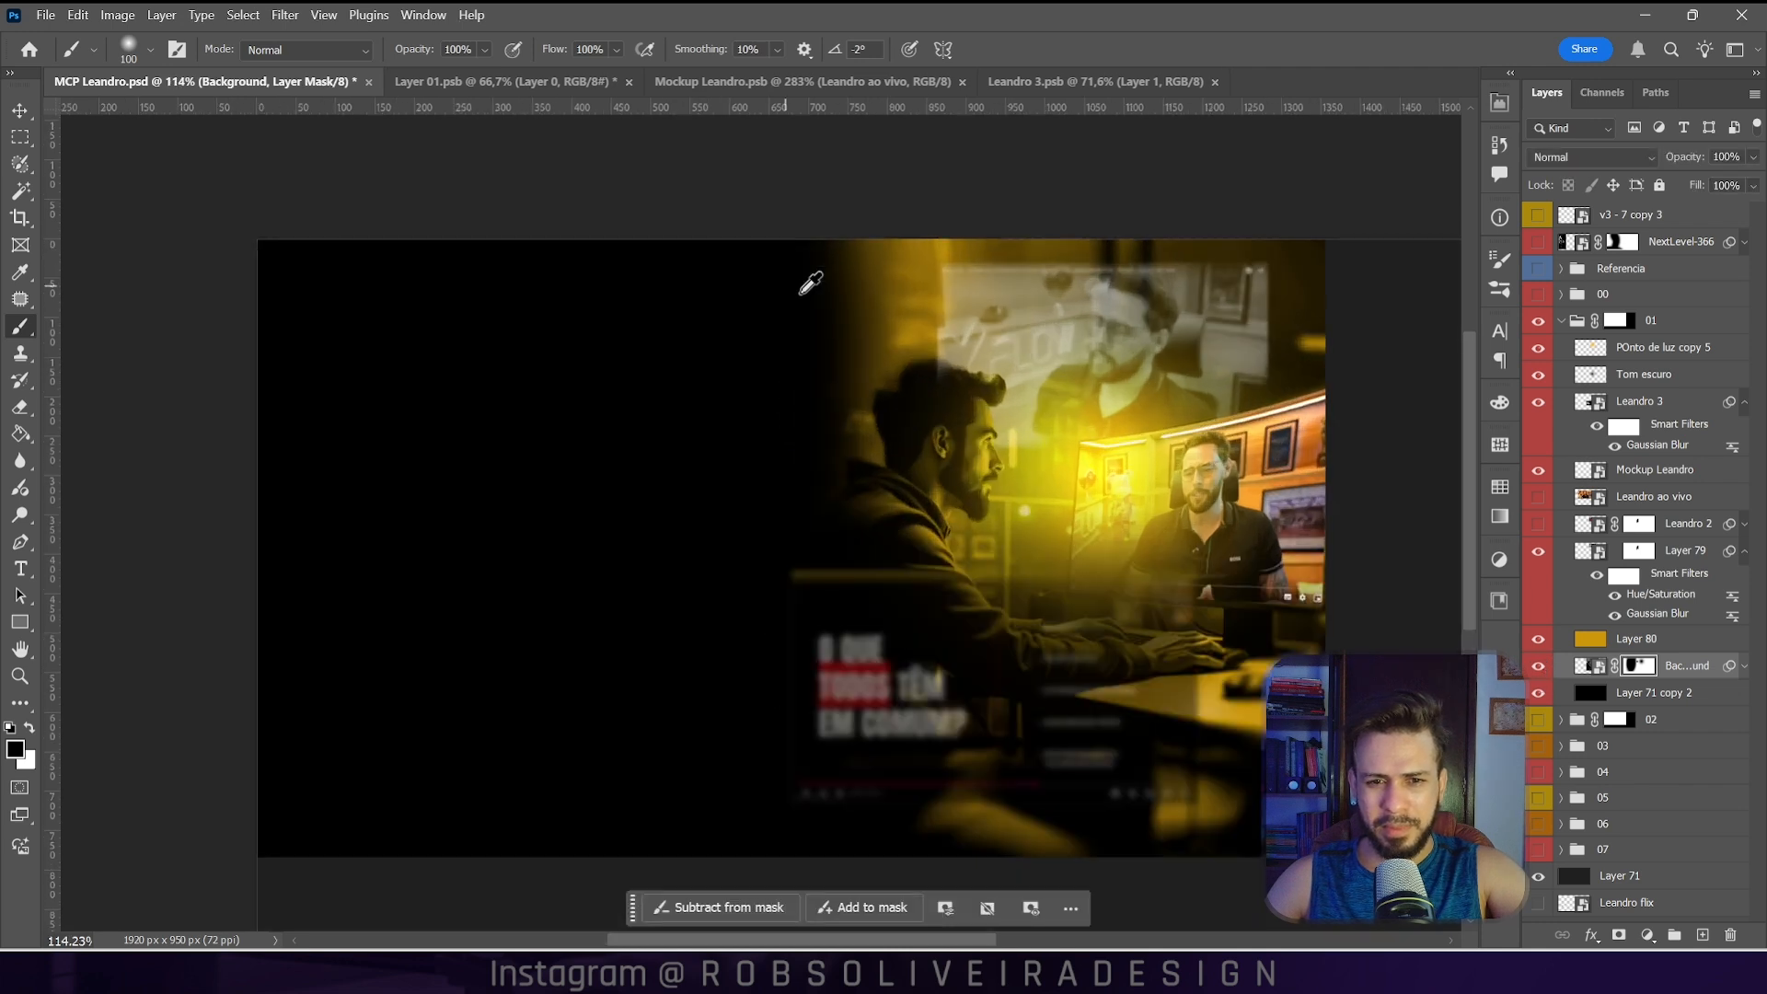
left_click(1539, 668)
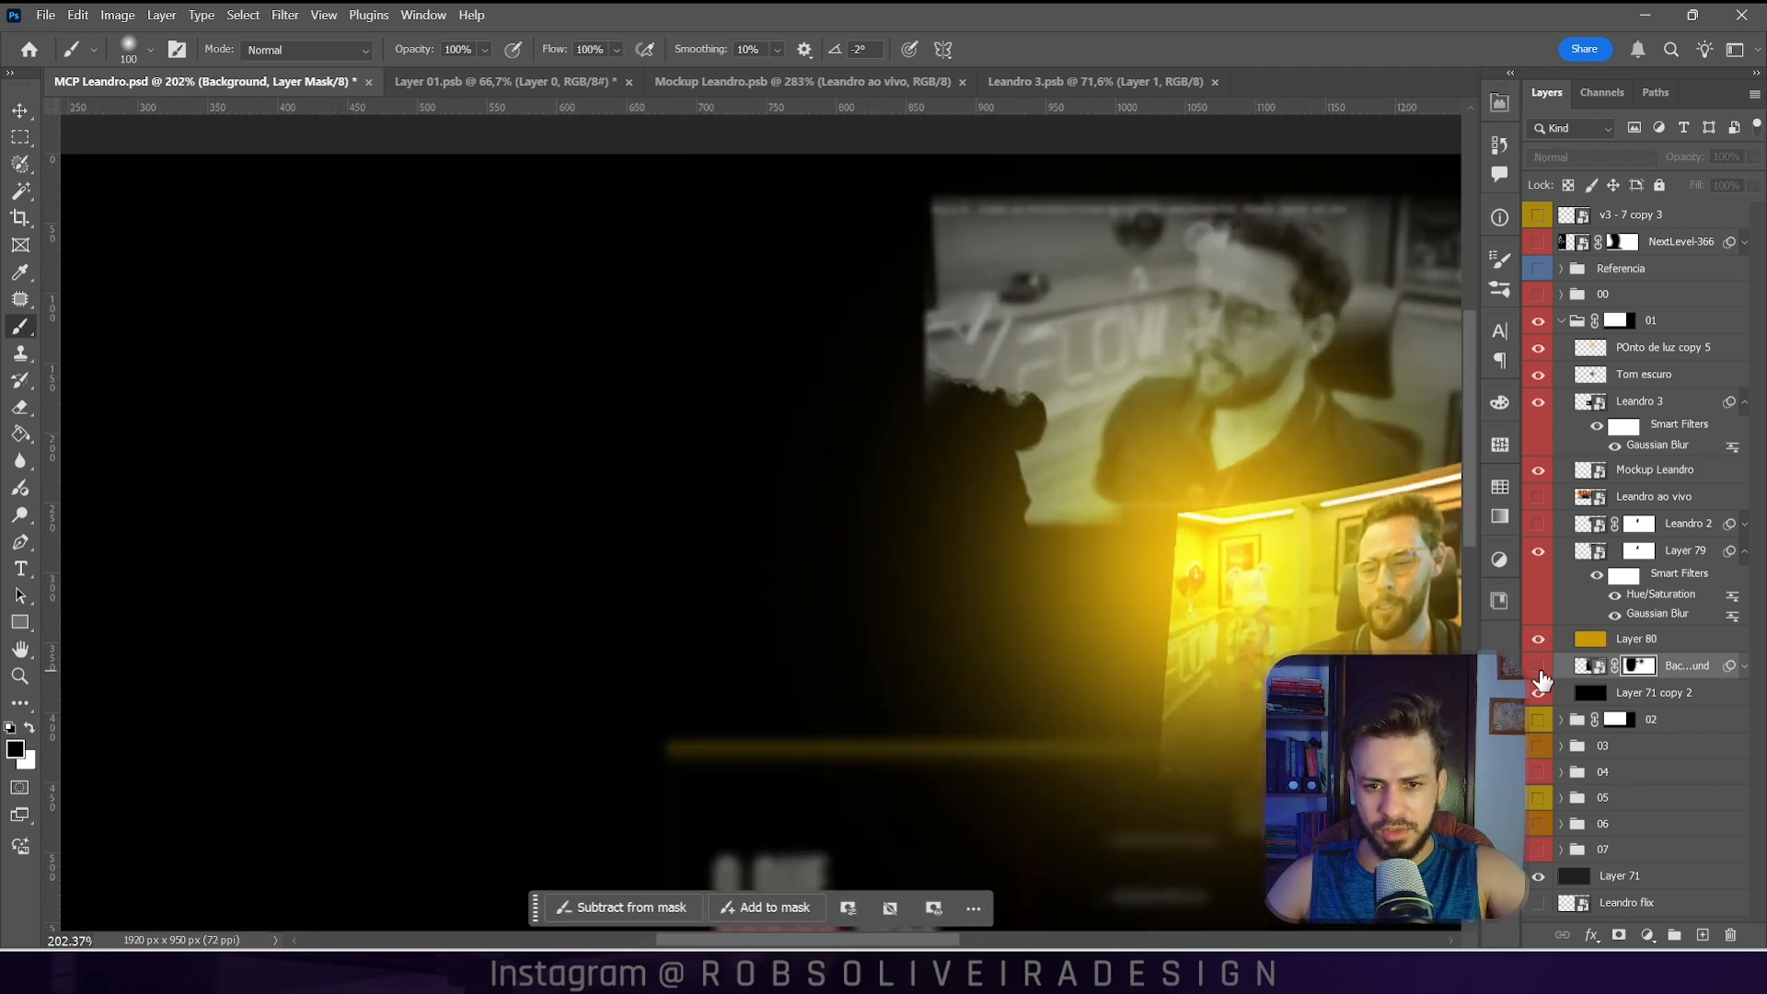
left_click(1638, 550)
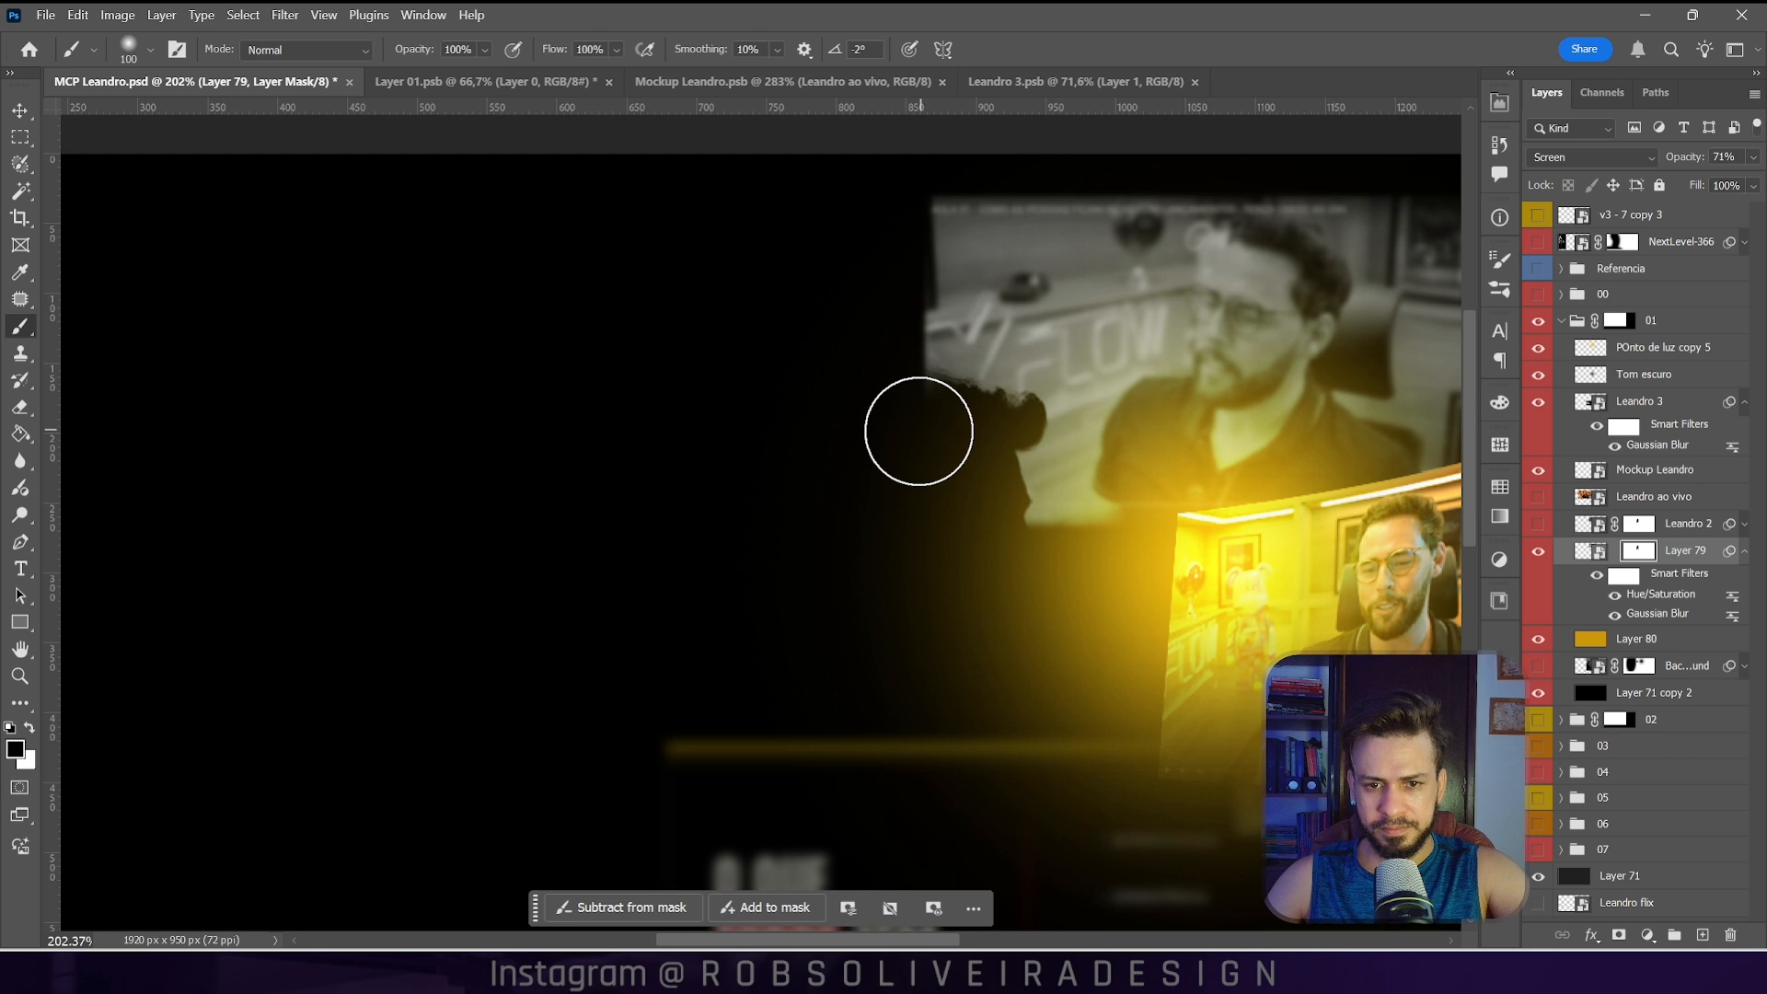
left_click(1539, 669)
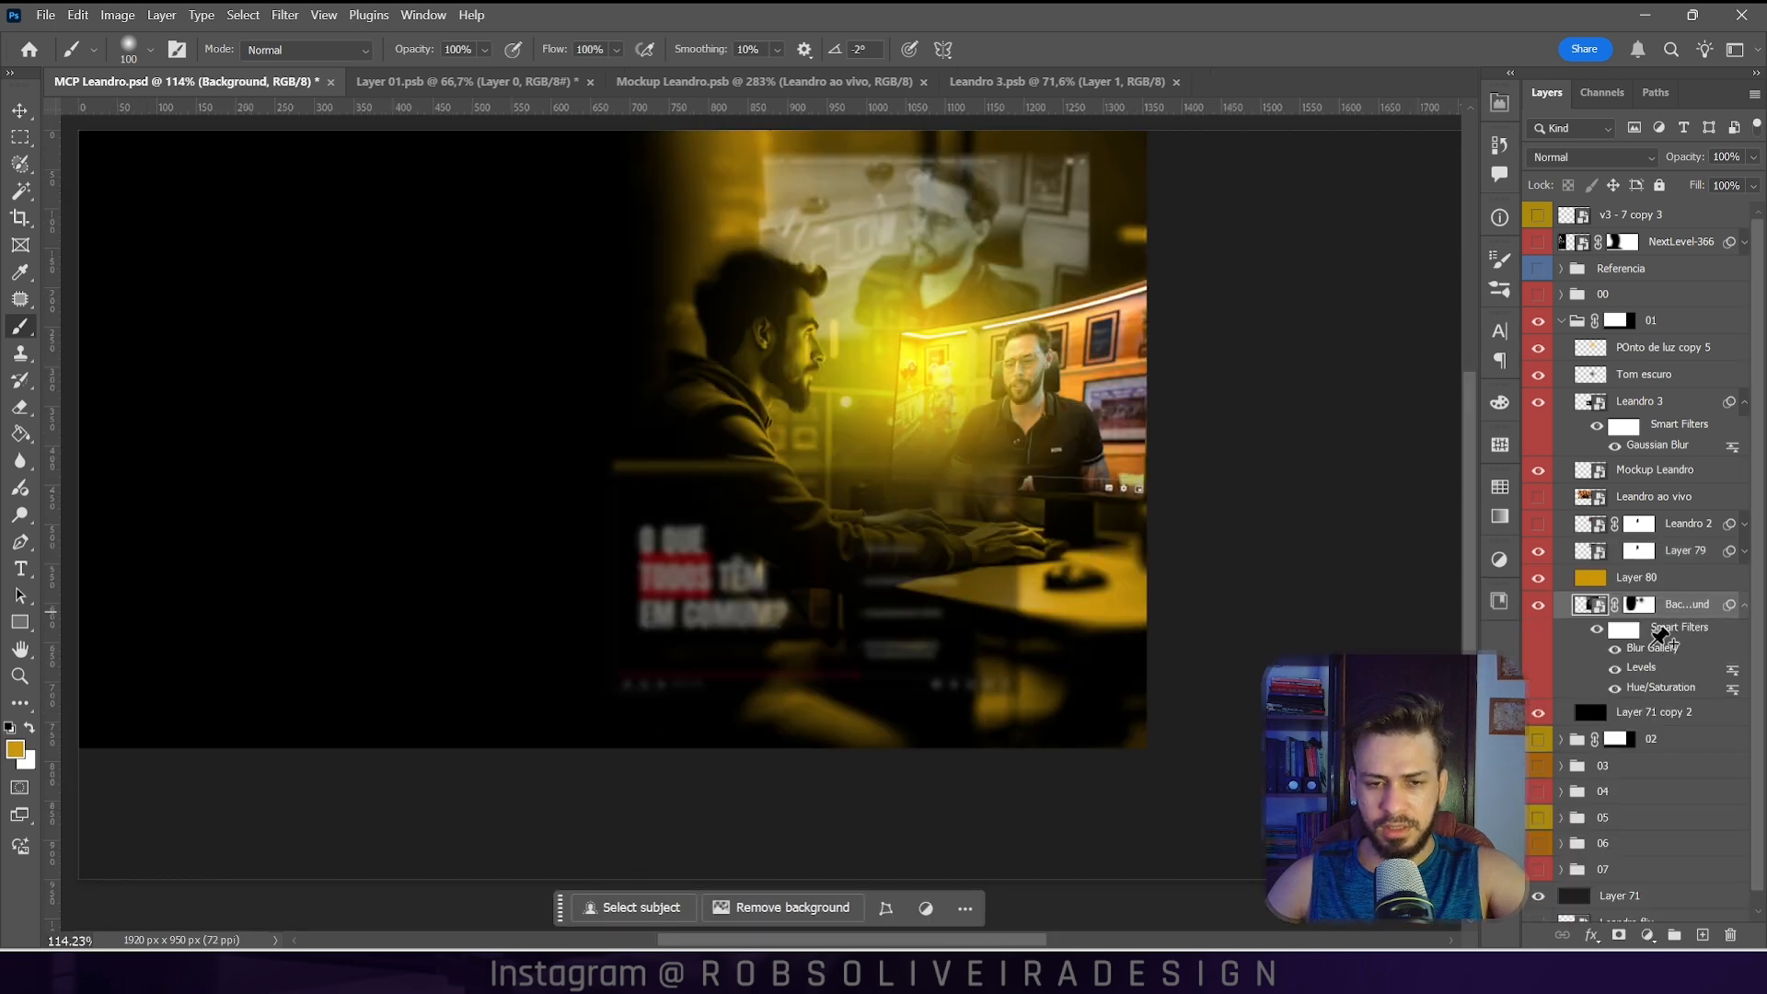
Step: Readjust the Blur Gallery smart filter on the Background layer and save the document
double_click(1652, 648)
left_click_drag(734, 441, 671, 442)
left_click_drag(836, 294, 839, 254)
key("Return")
key("ctrl+s")
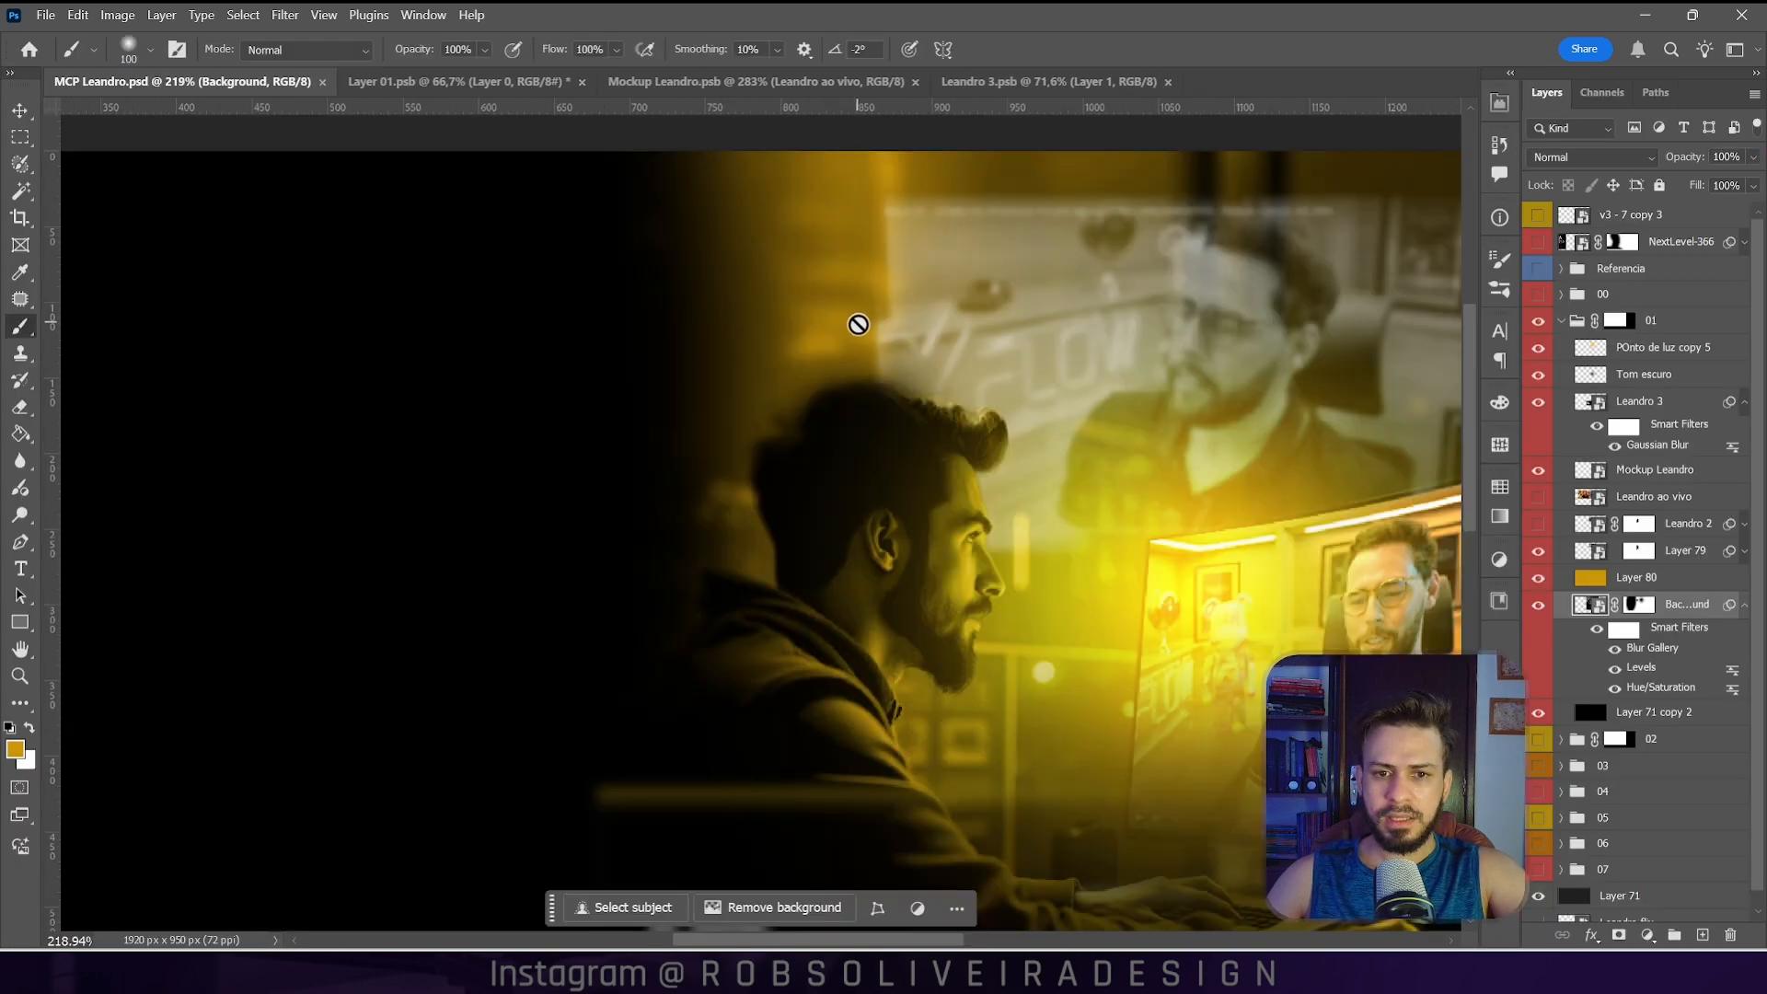
Step: Hide the Background layer and toggle Layer 79 off and on to check the screenshot's masked edge
left_click(1538, 605)
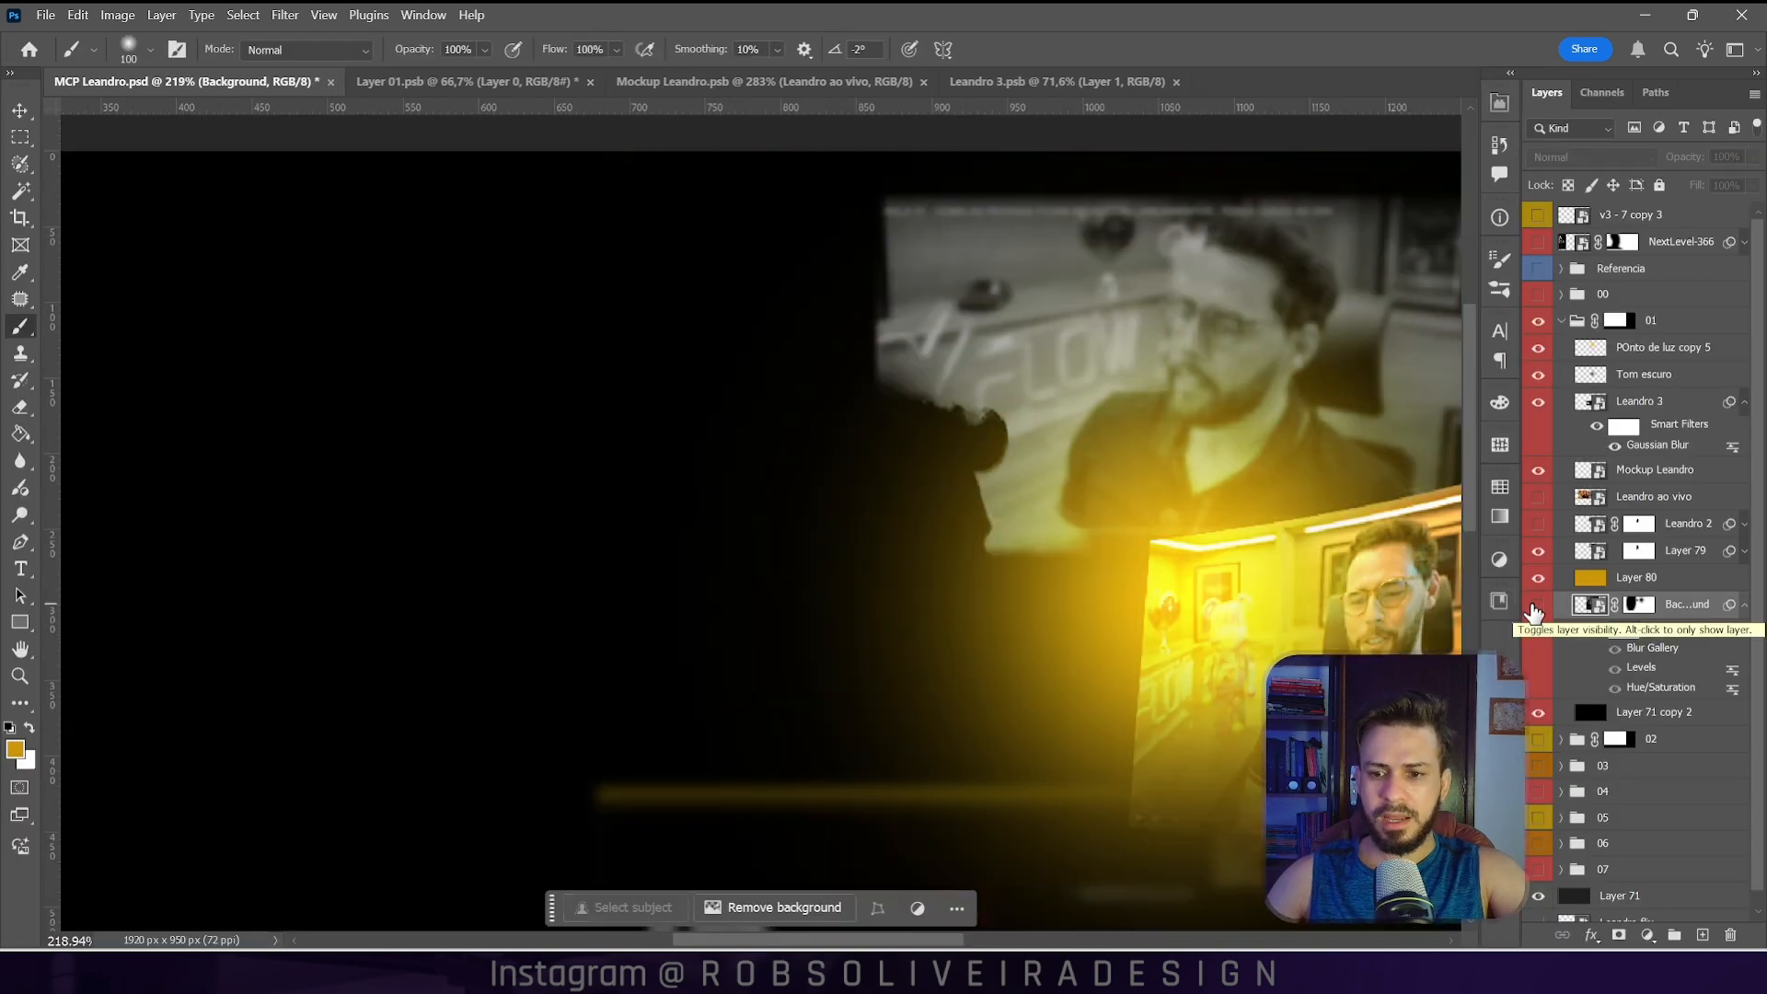
left_click(1539, 553)
left_click(1539, 554)
left_click(1638, 550)
key("m")
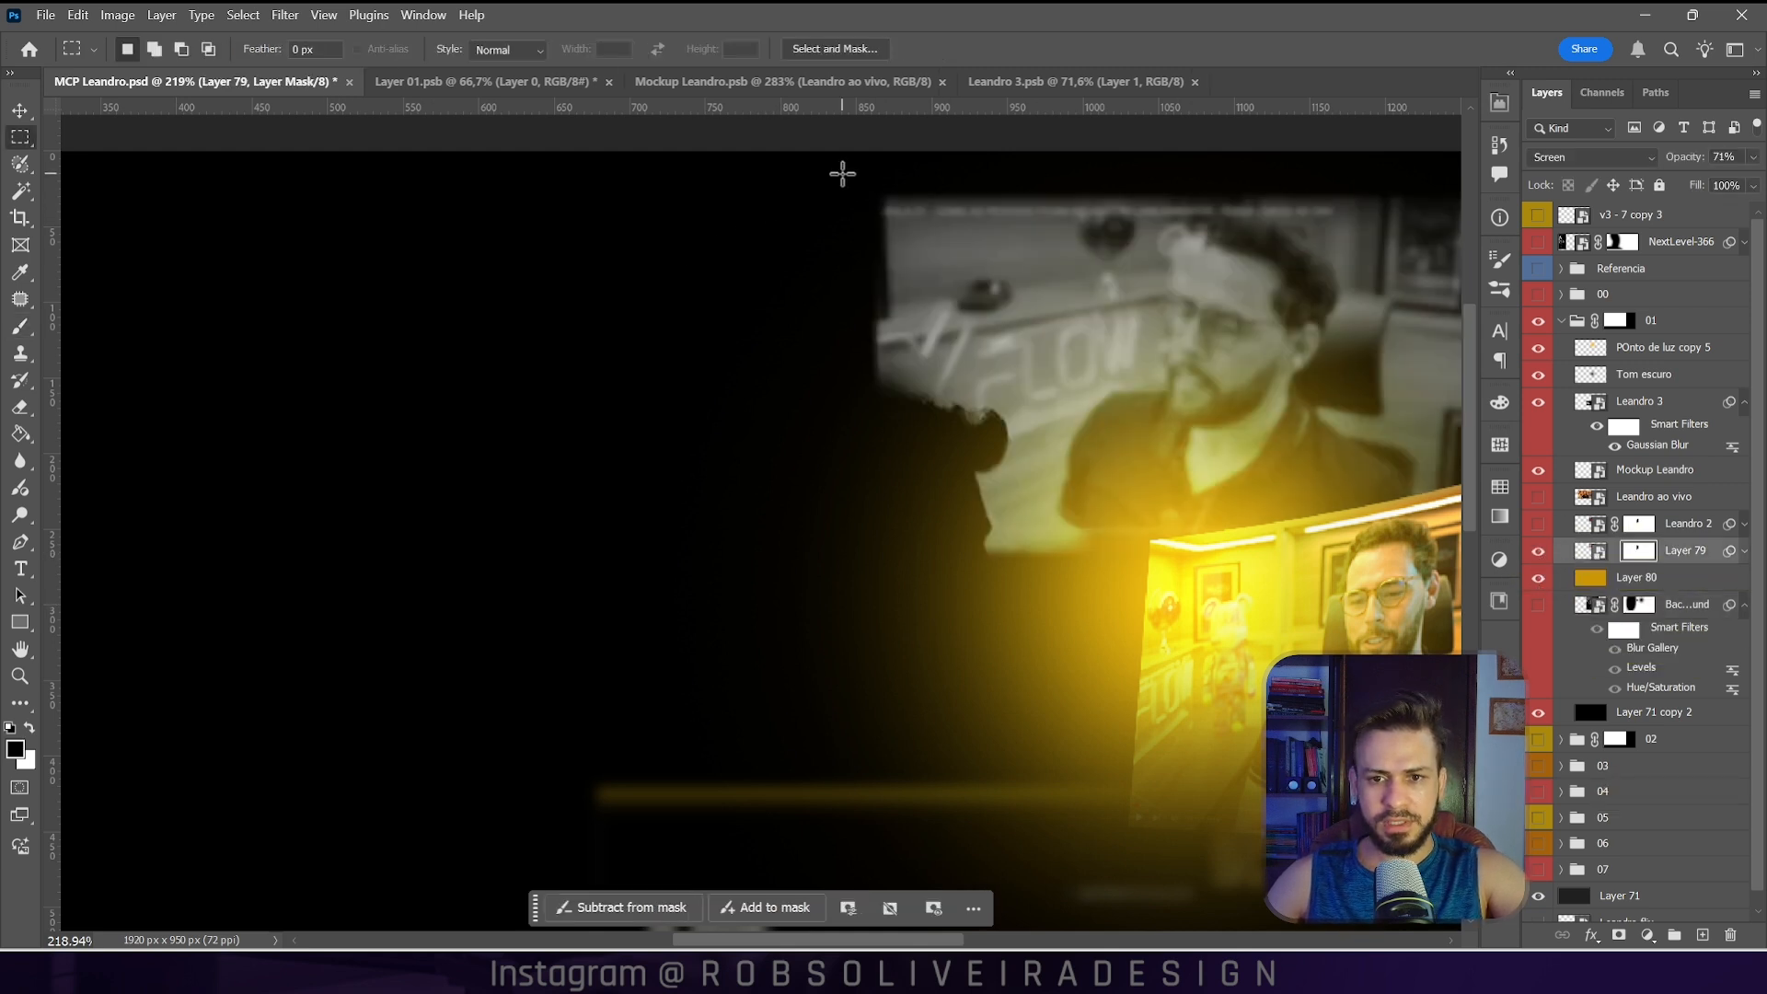
Step: Open the Layer 79 smart object's contents to inspect the lesson screenshot
double_click(1583, 551)
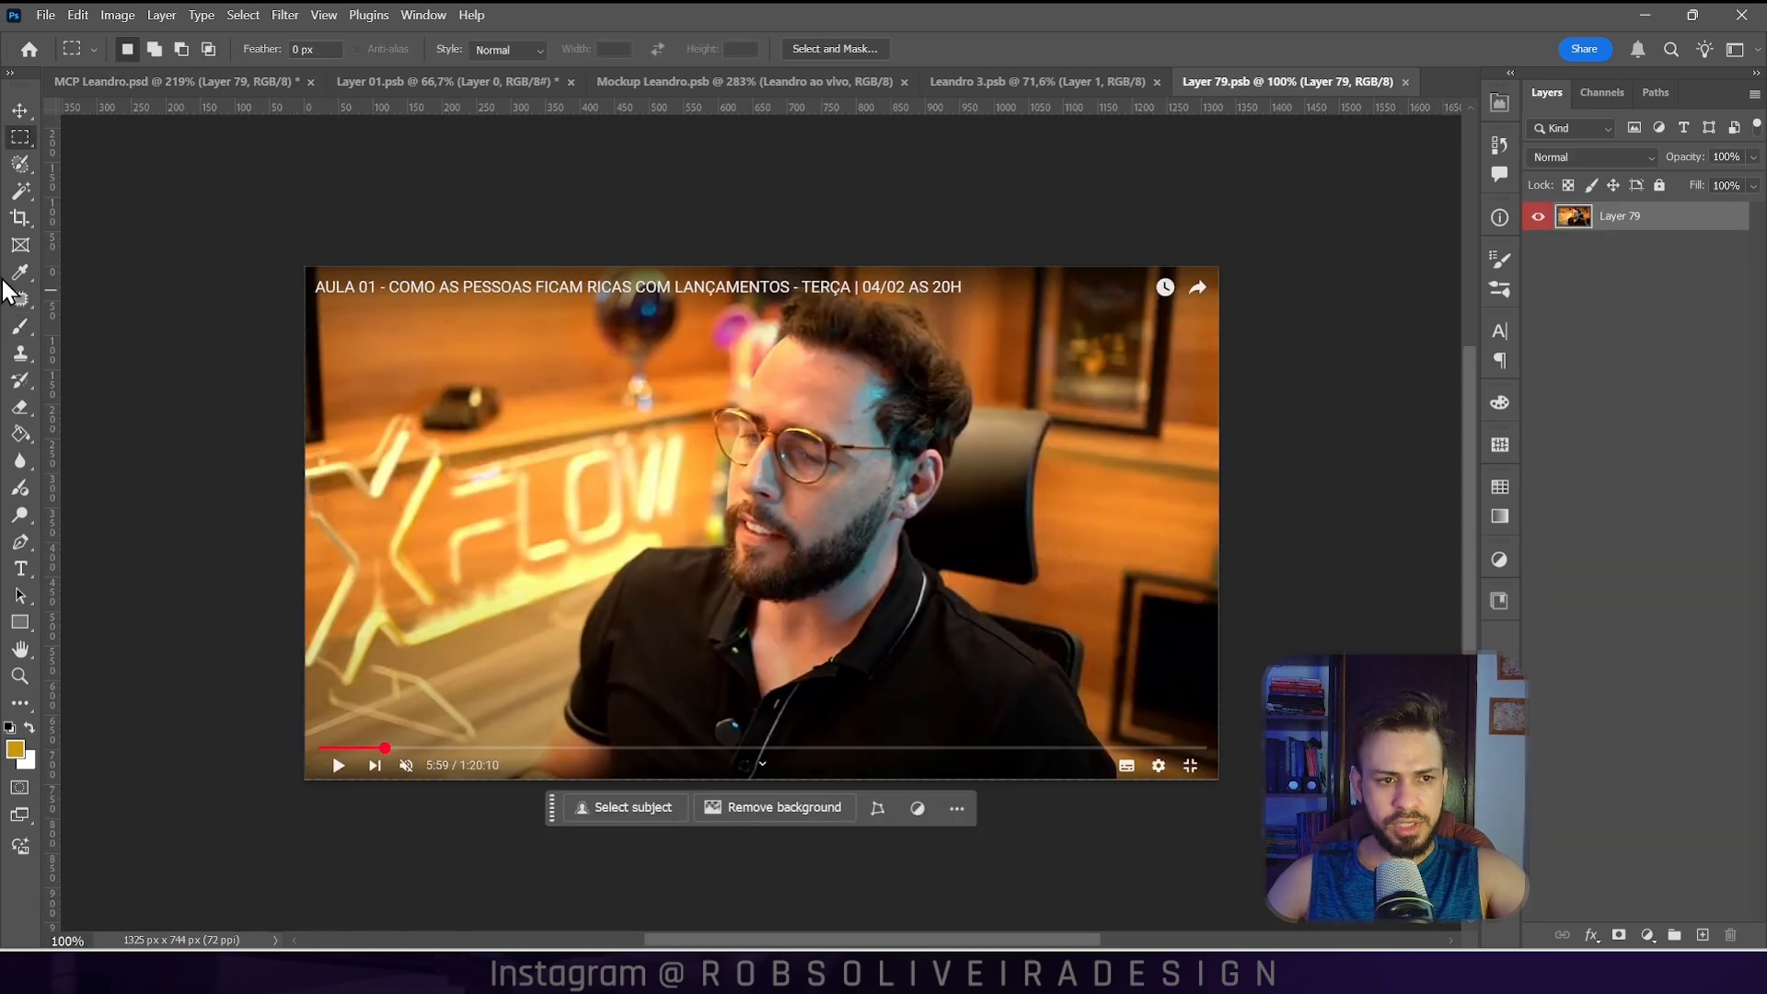
left_click(20, 218)
left_click_drag(339, 533, 342, 465)
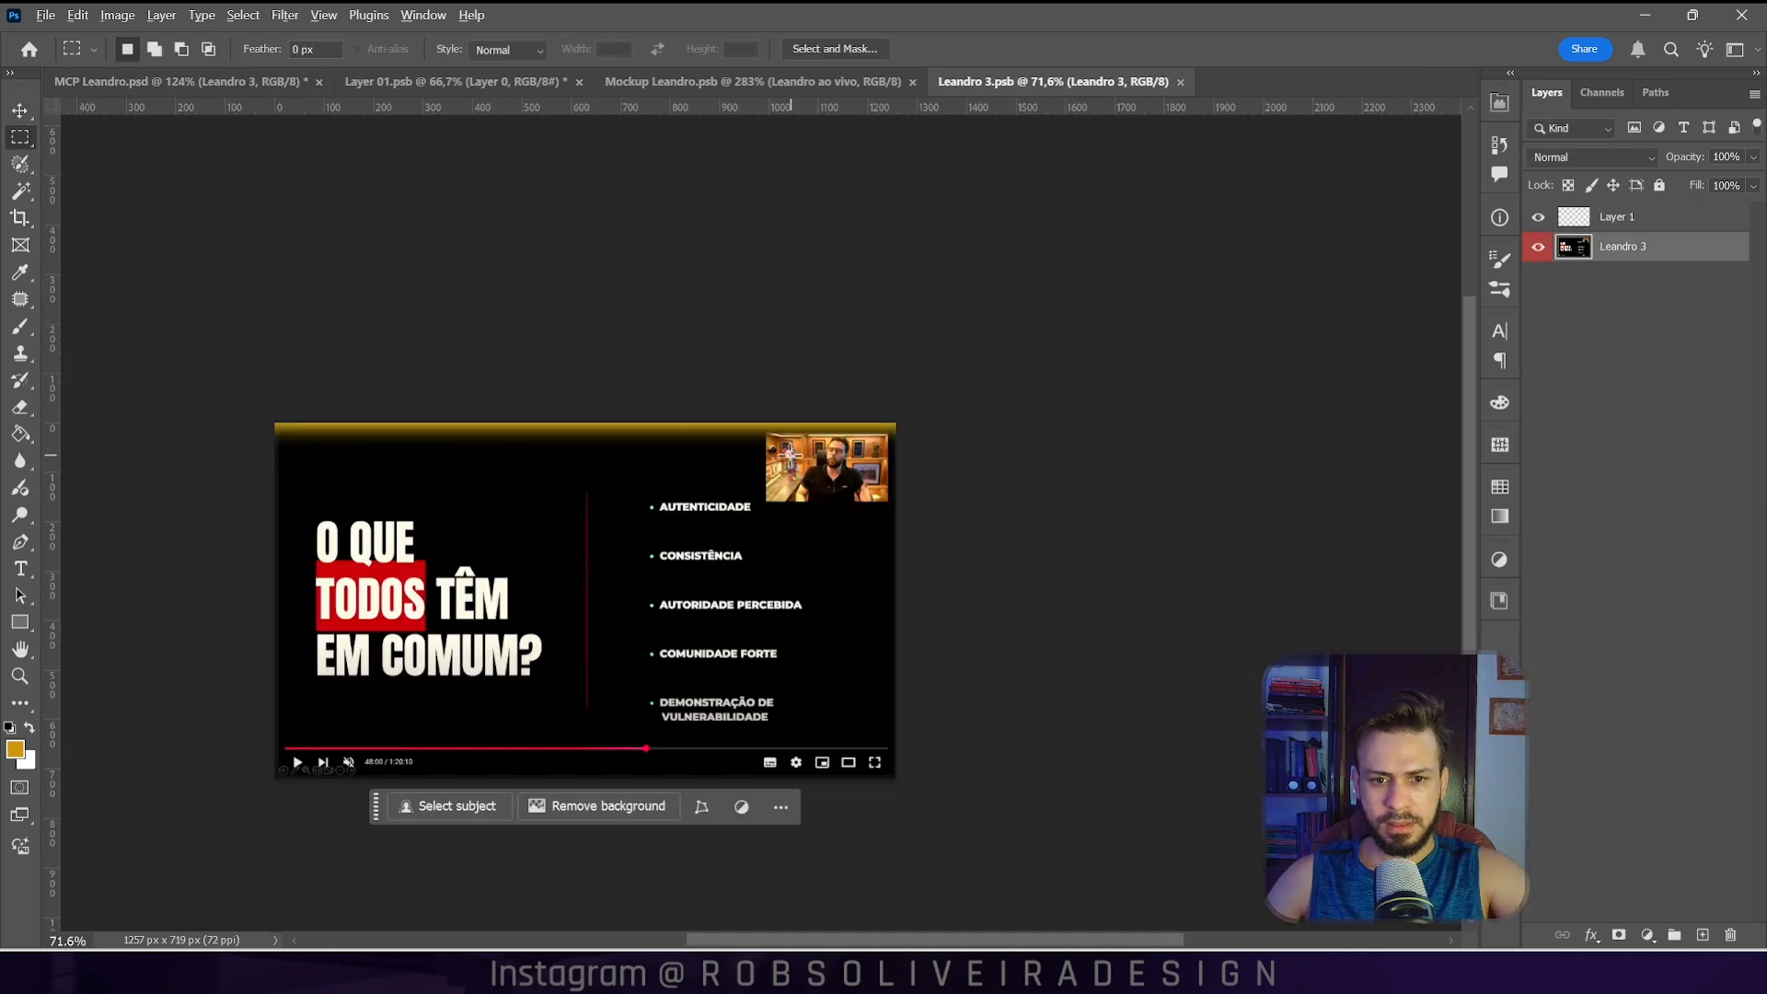
Step: Remove the webcam inset from the Leandro 3 slide and brush dark amber along the slide's right edge on Layer 1
scroll(748, 424, "up", 3)
left_click_drag(748, 398, 1017, 543)
scroll(60, 782, "down", 1)
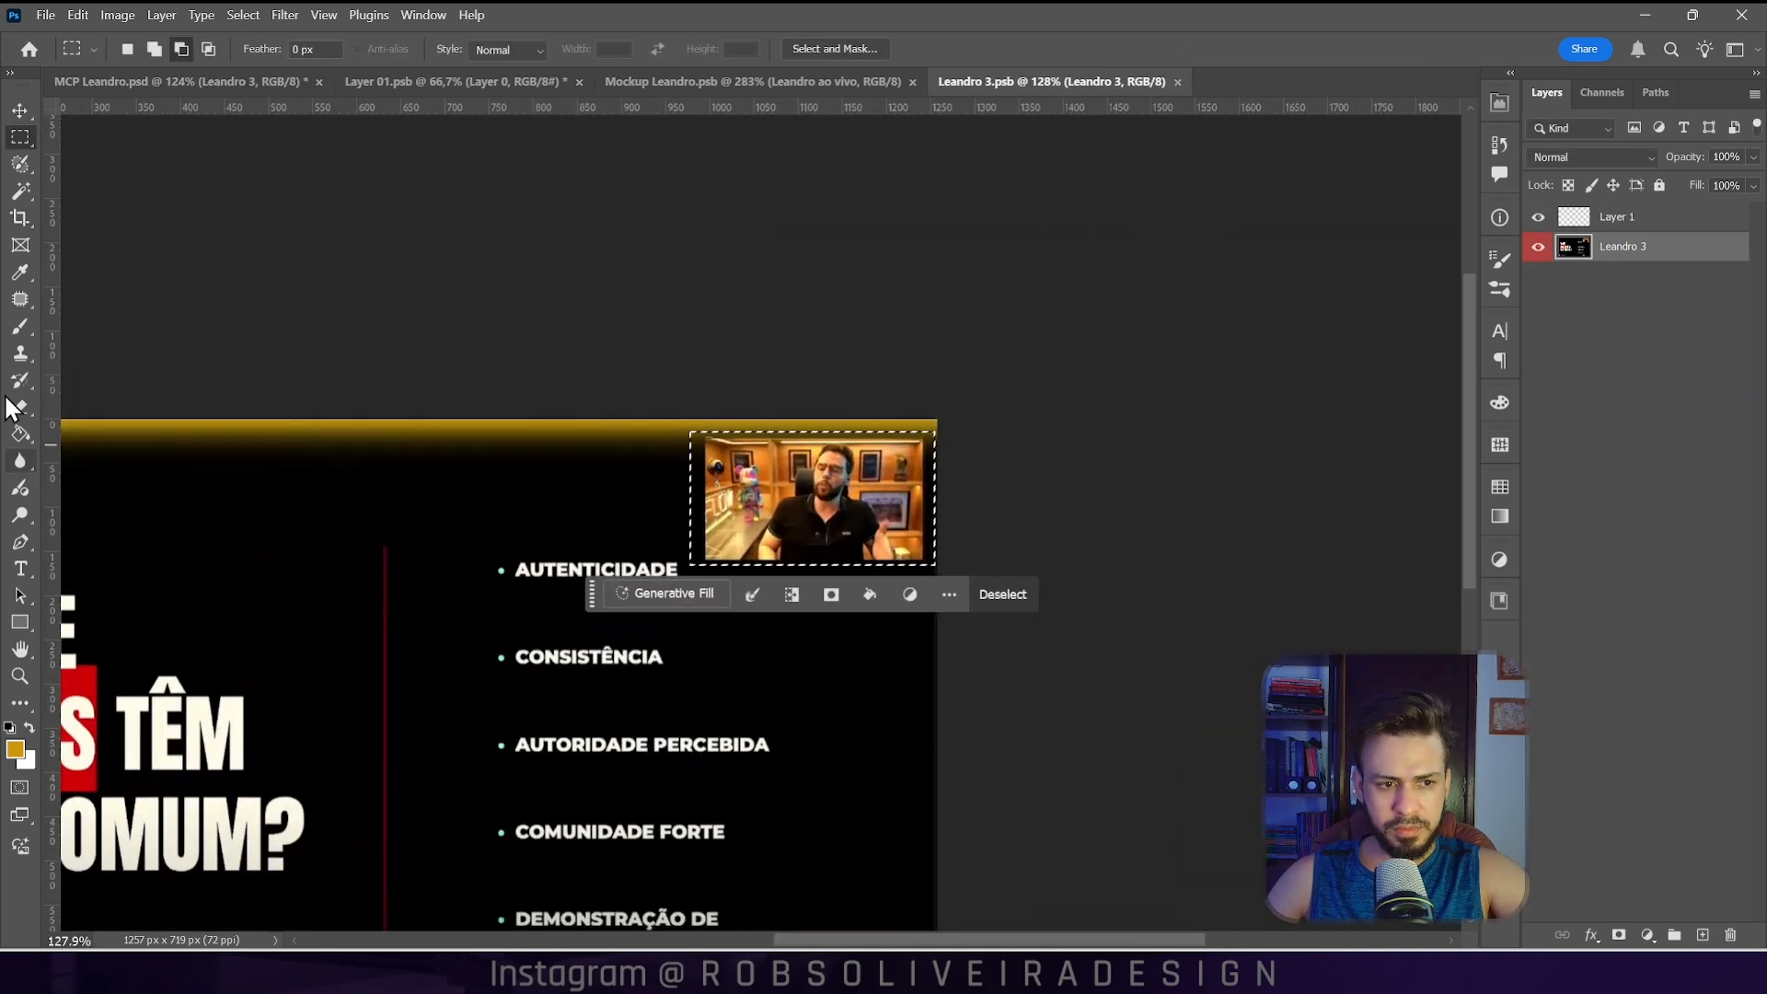
left_click(20, 327)
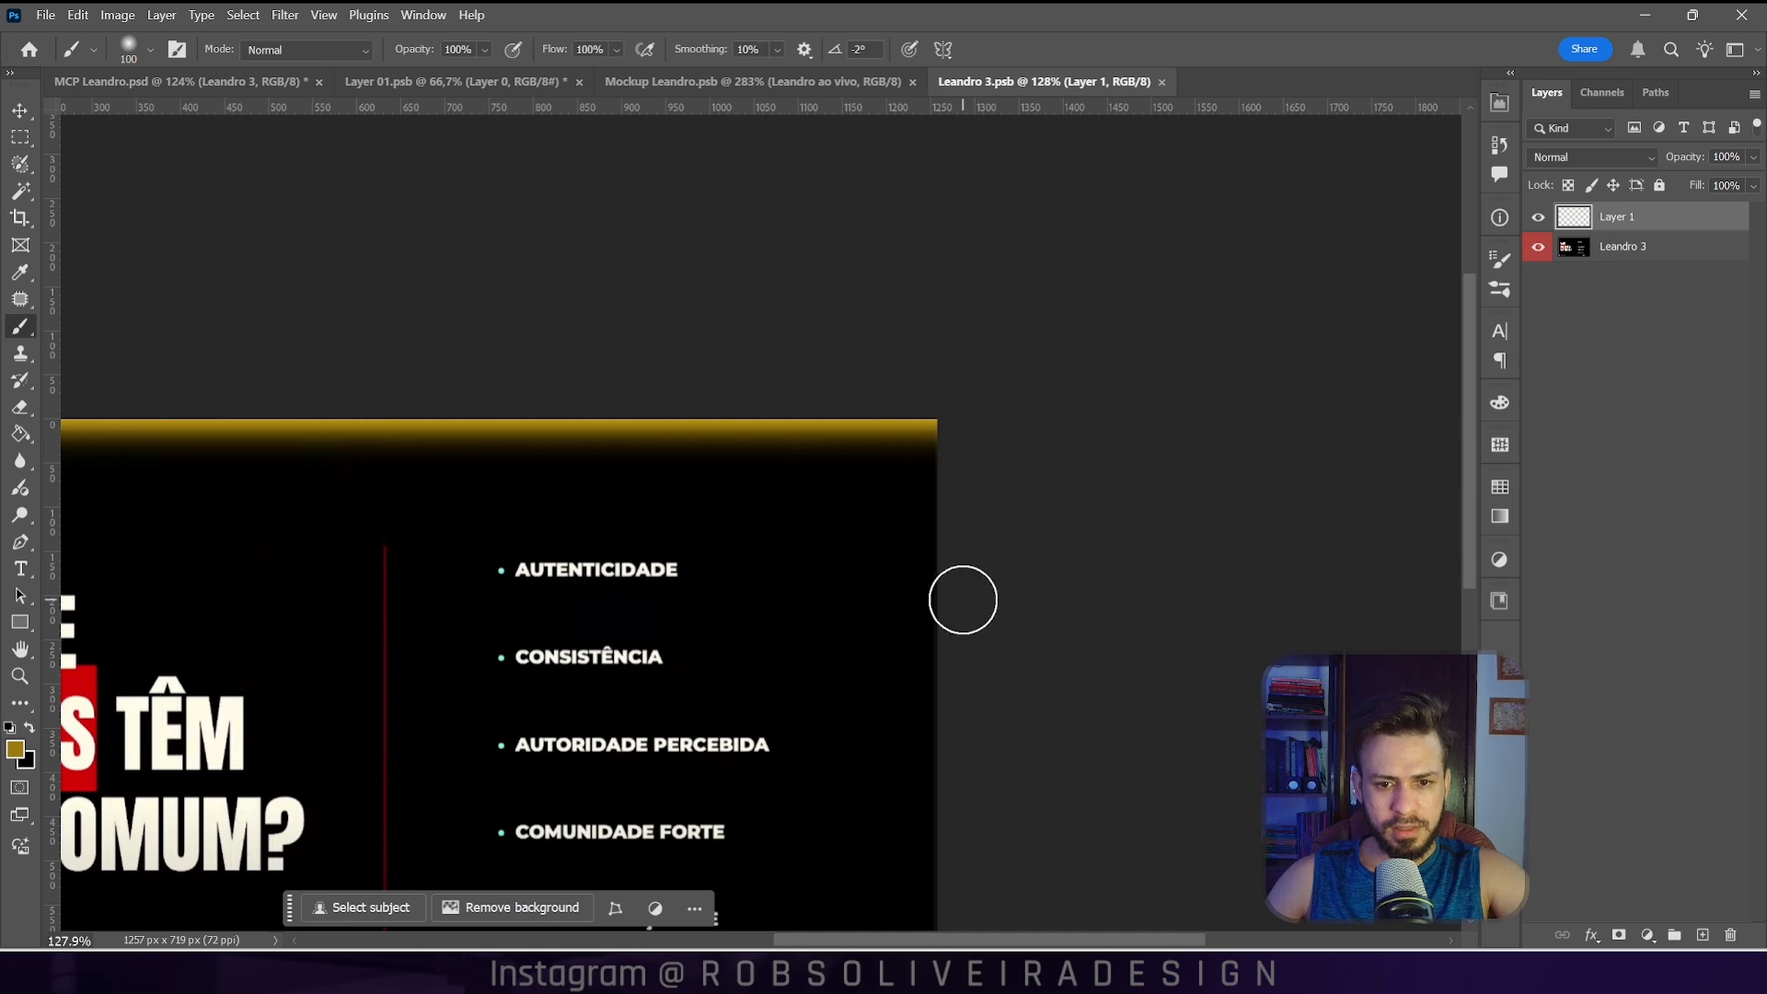
left_click_drag(962, 599, 970, 362)
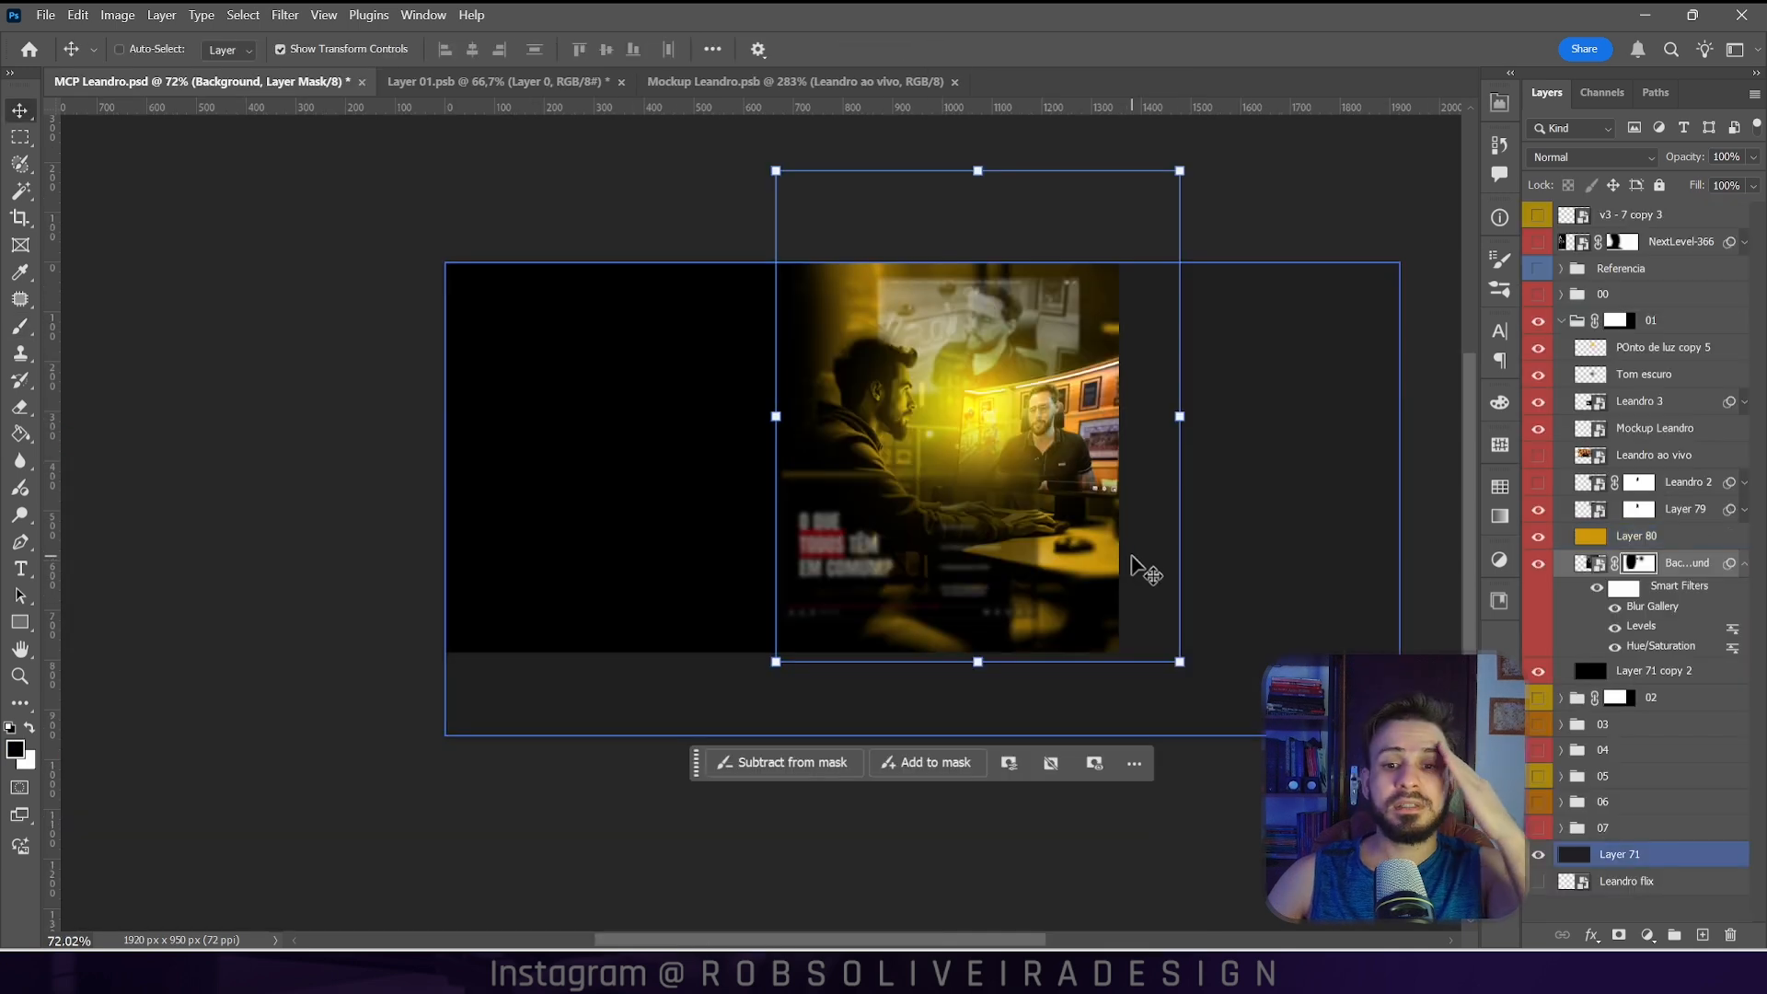